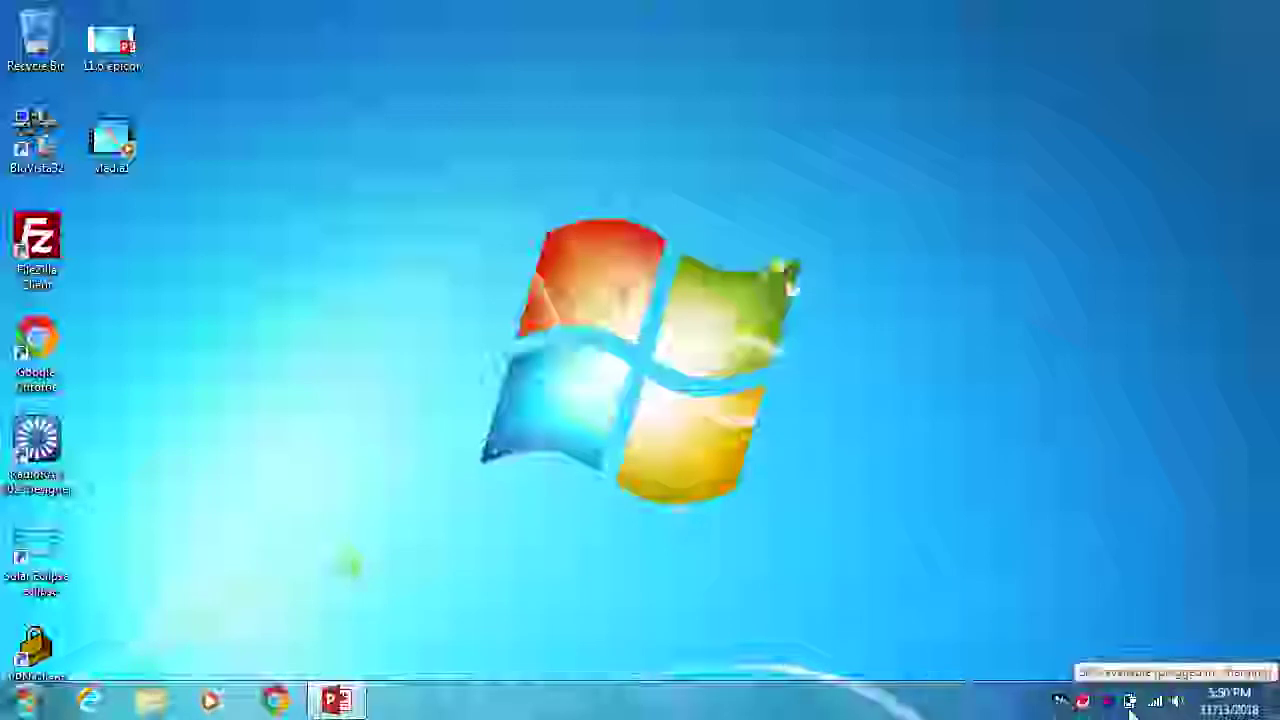
Connect Cisco VPN Client using the saved Warshauer connection entry
double_click(32, 650)
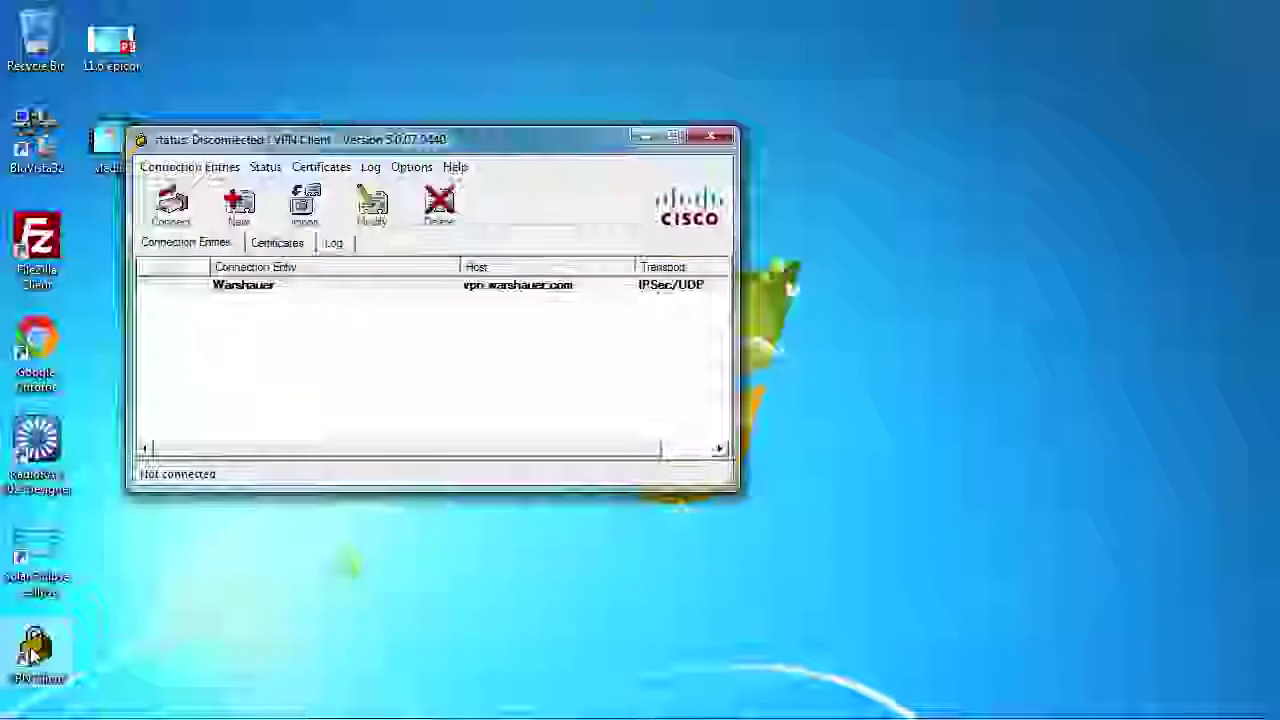
left_click(264, 290)
left_click(174, 206)
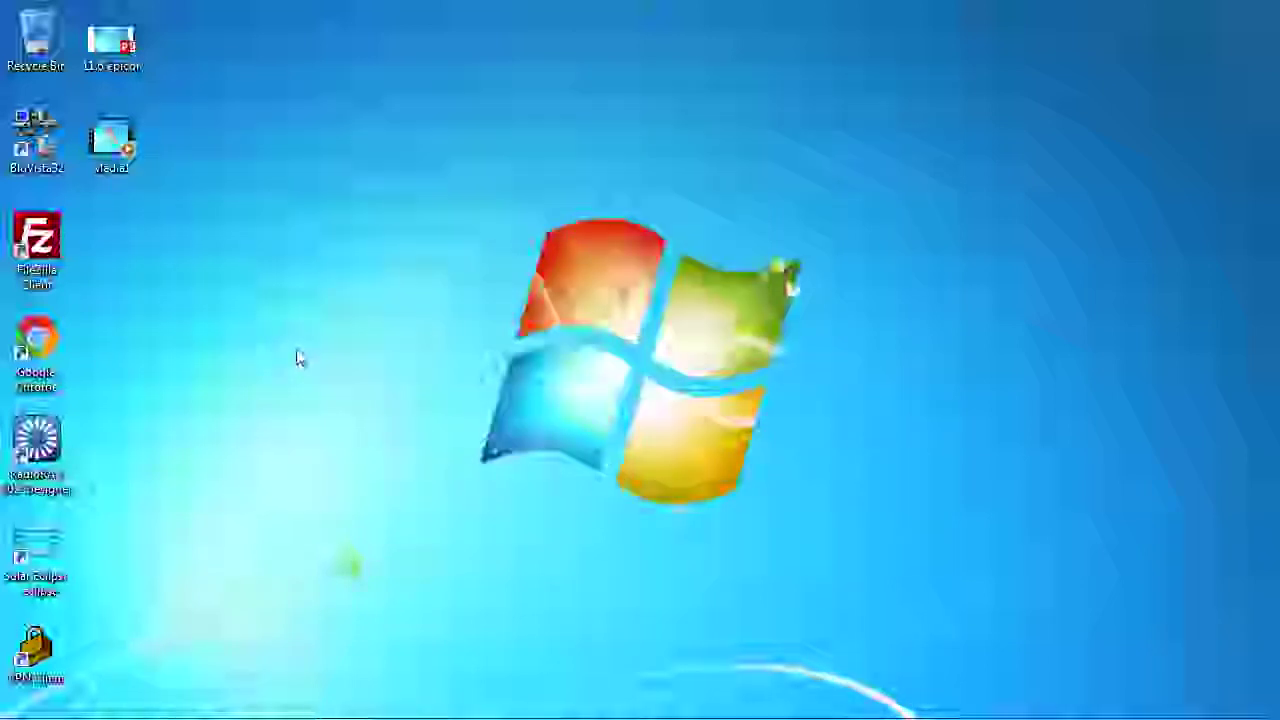
mouse_move(595, 717)
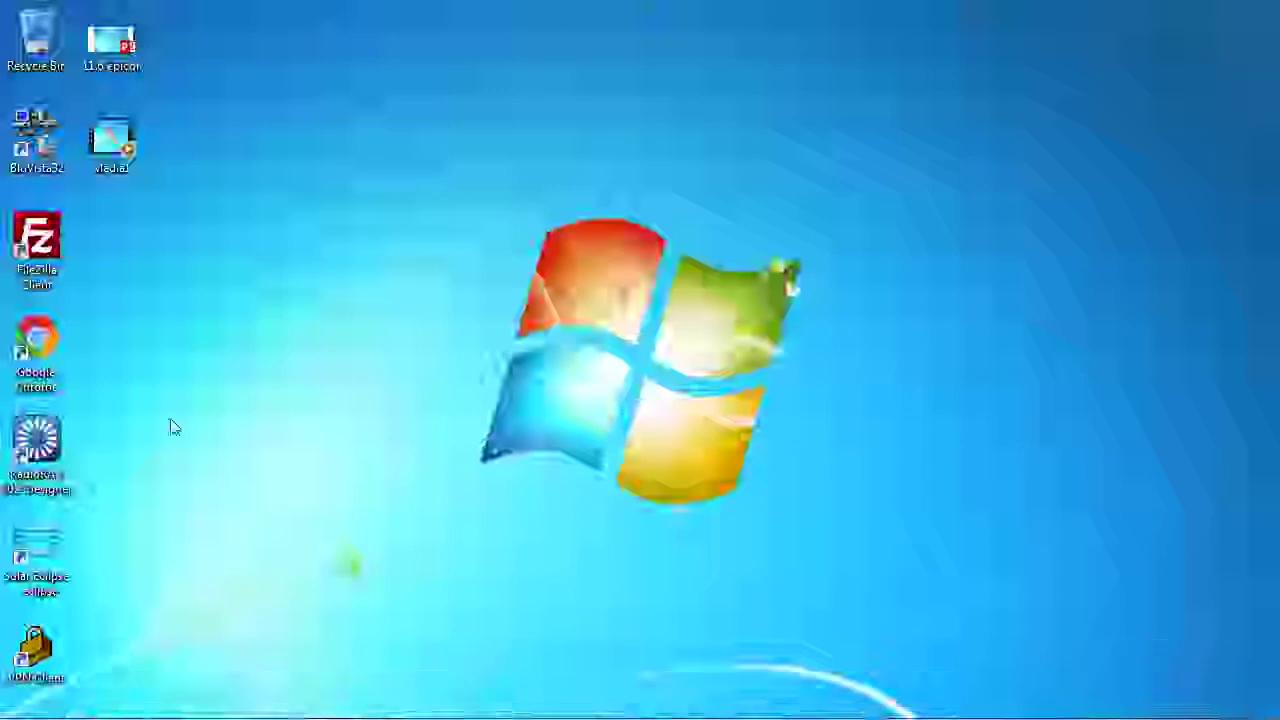
Launch Epicor Solar Eclipse from its desktop shortcut and wait for the login screen
double_click(45, 545)
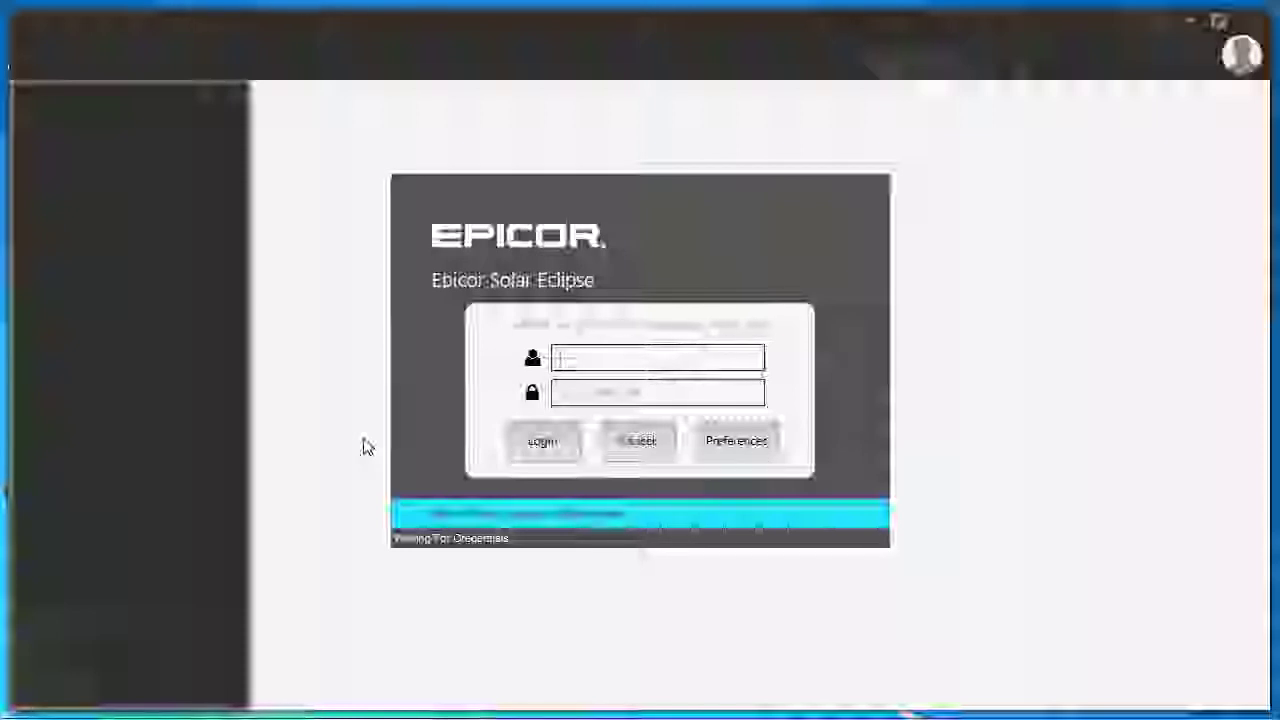
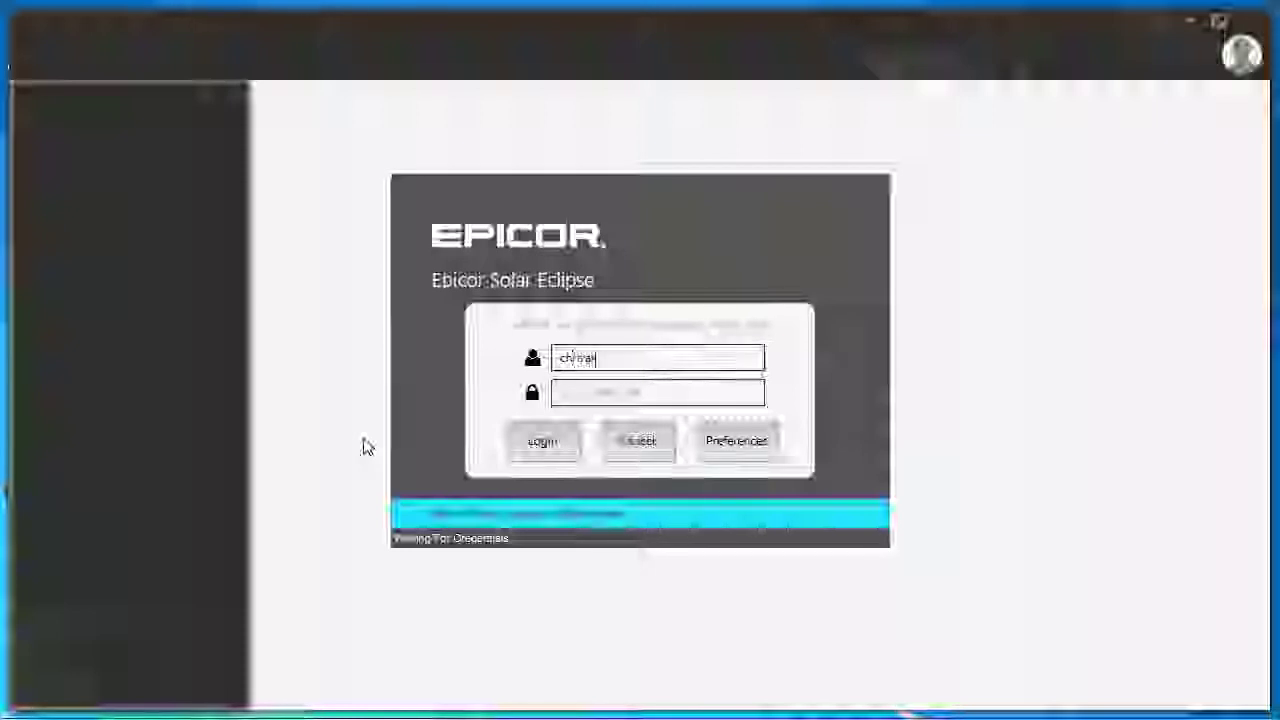
Log in to Epicor Eclipse with the user's username and password
key("Tab")
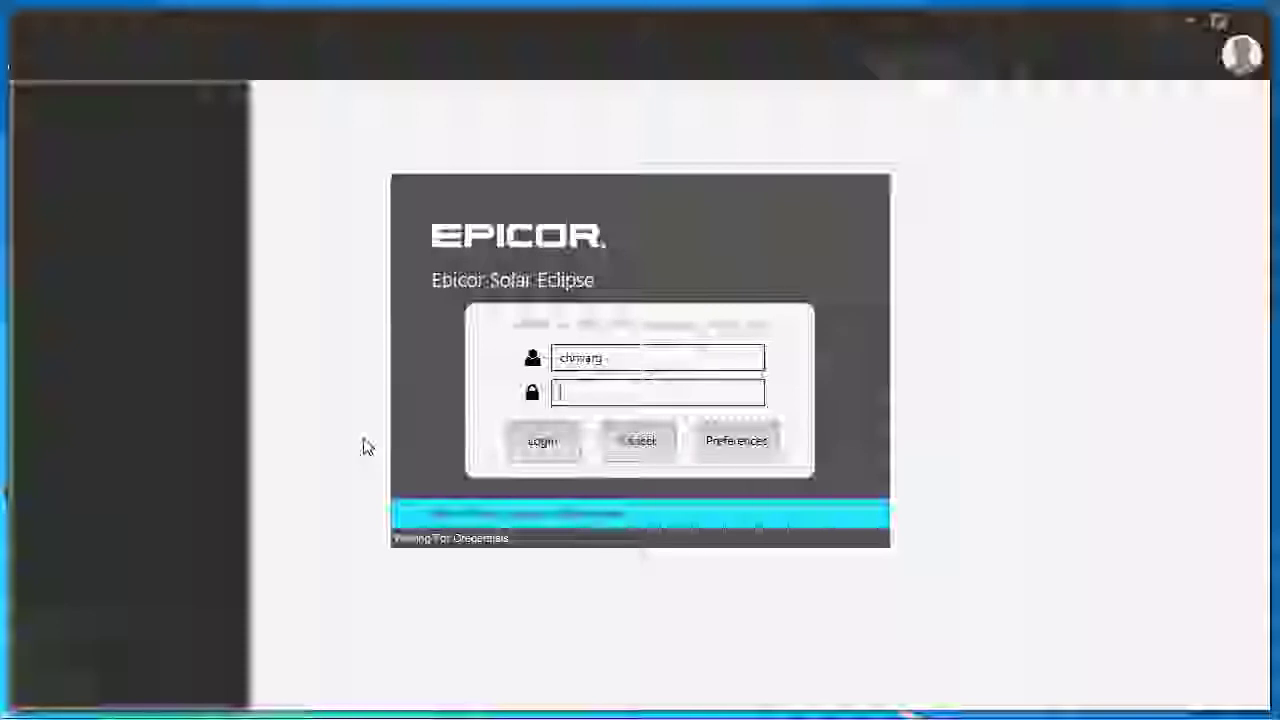
type("••••")
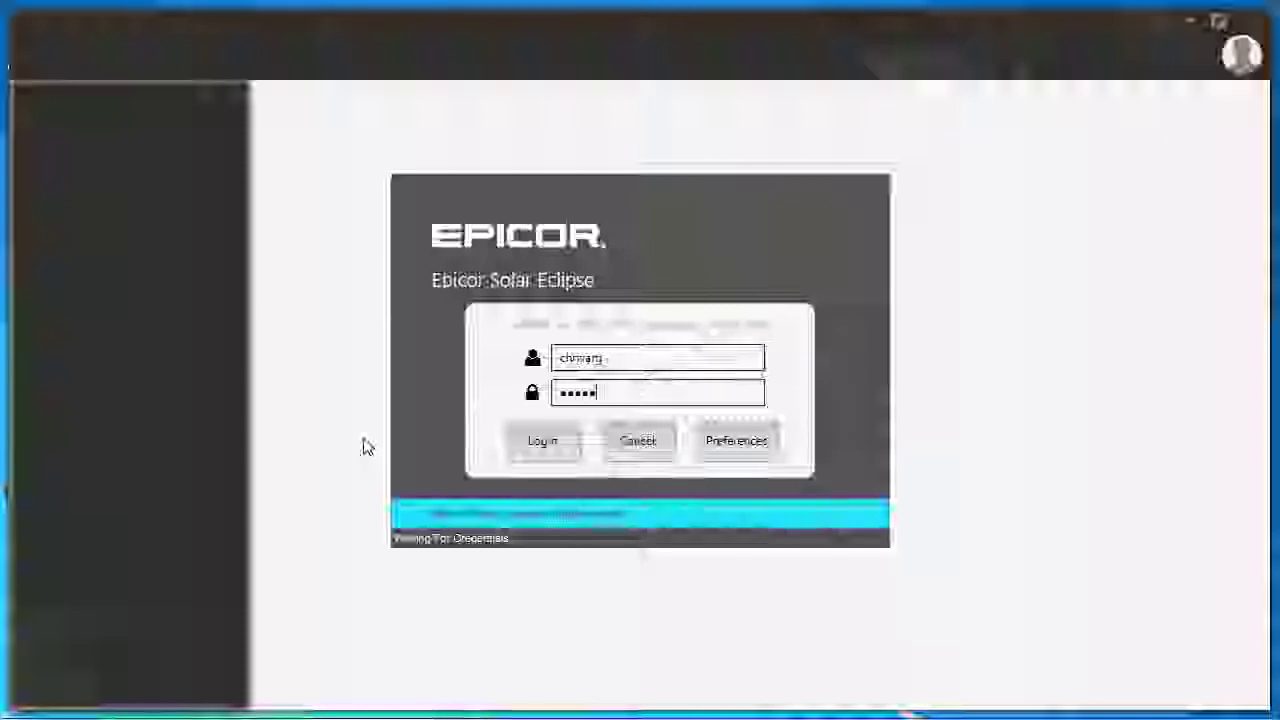
key("Return")
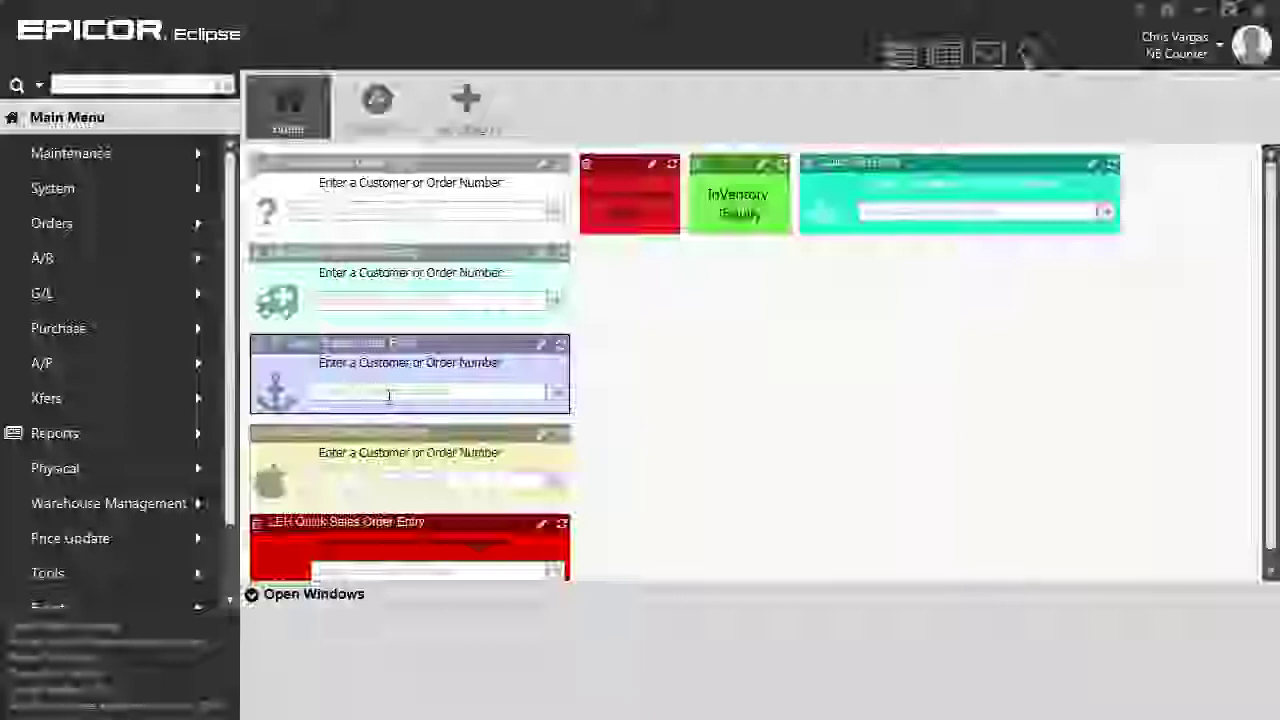
Search the customers in Quick Sales Order and open a new order for TZ ELECTRIC BRANCHVILLE
left_click(362, 214)
type("cl")
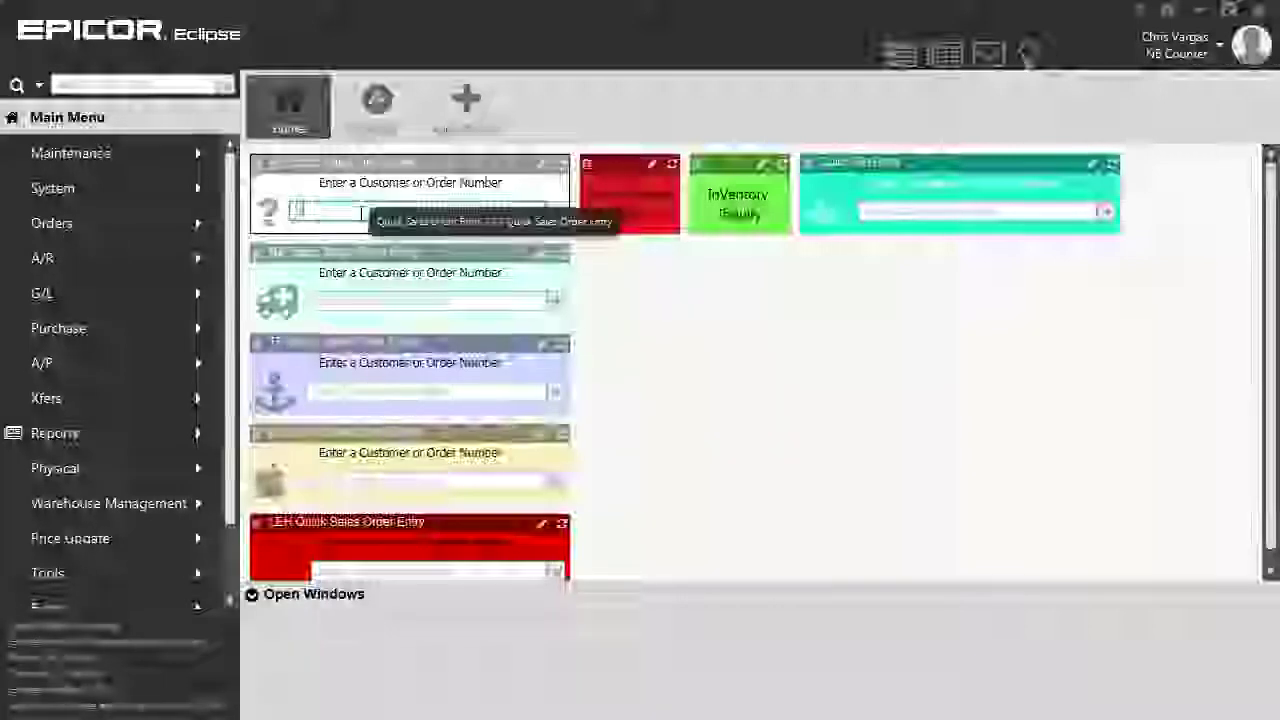
key("Return")
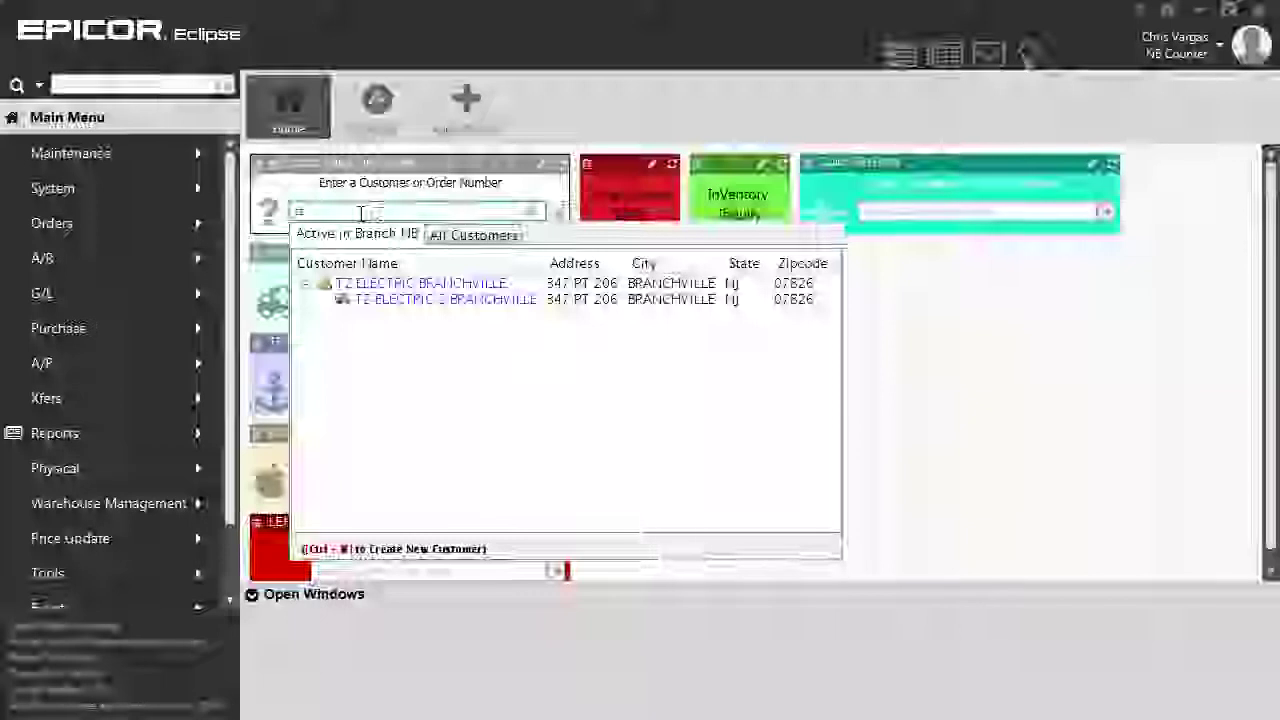
left_click(392, 285)
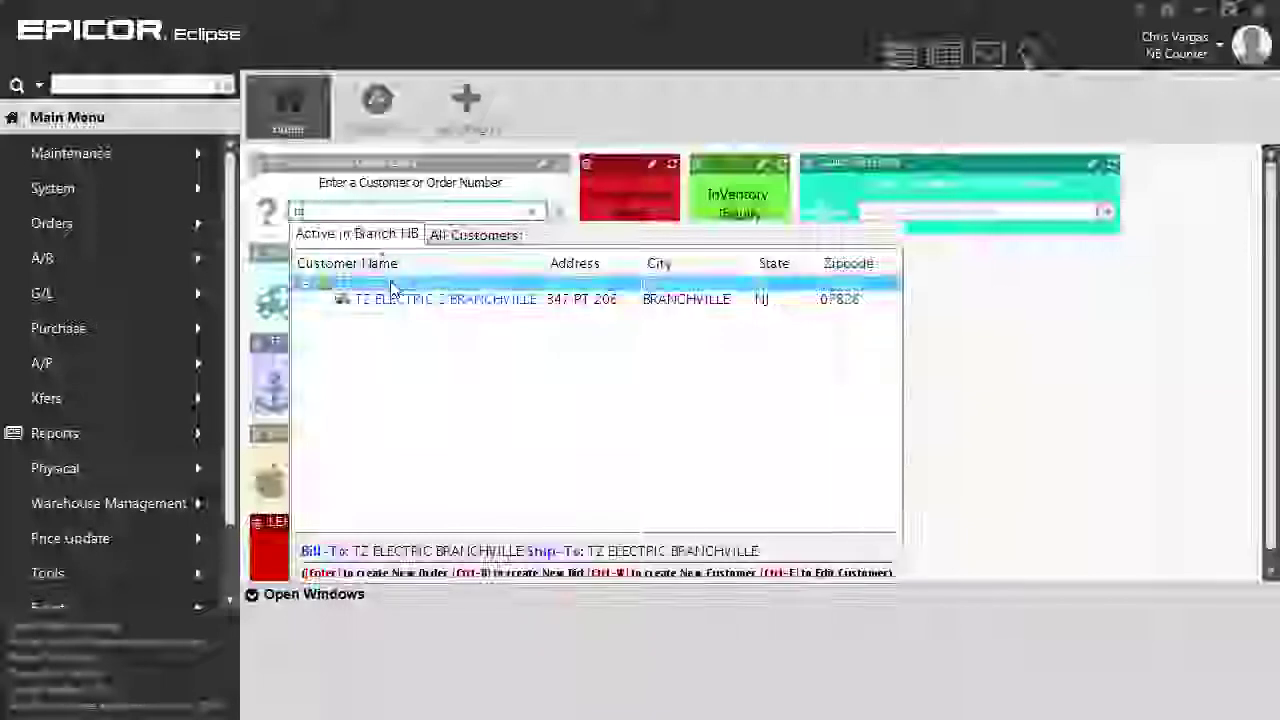
double_click(392, 286)
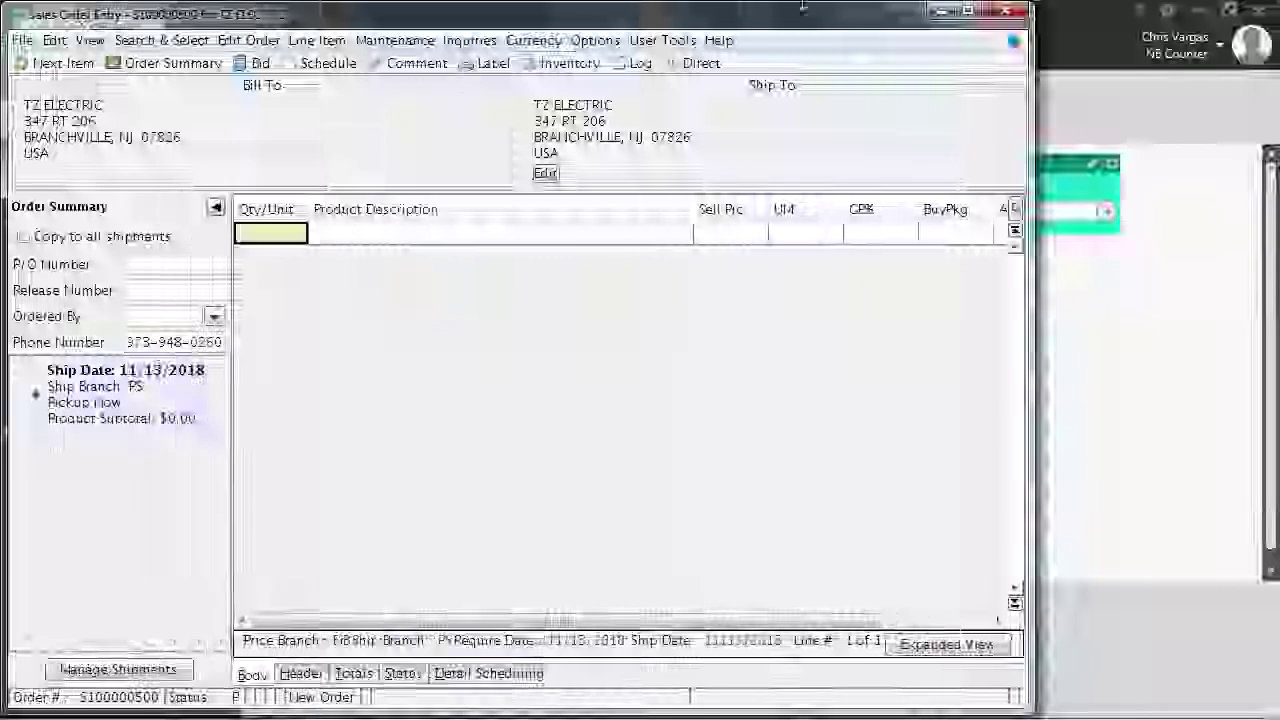
Add a line for 1 ea RABRAIL95WD10 95W LED high-bay 5000K white, priced 228.809
left_click(968, 12)
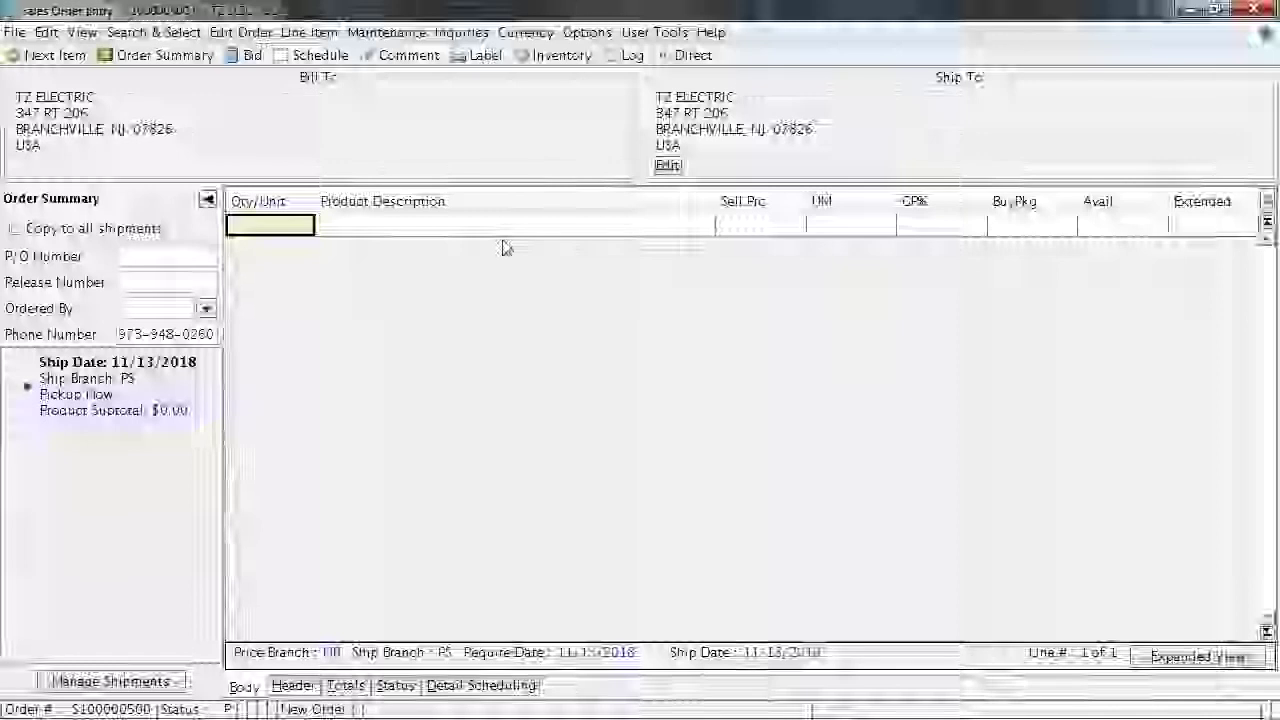
type("1")
key("Return")
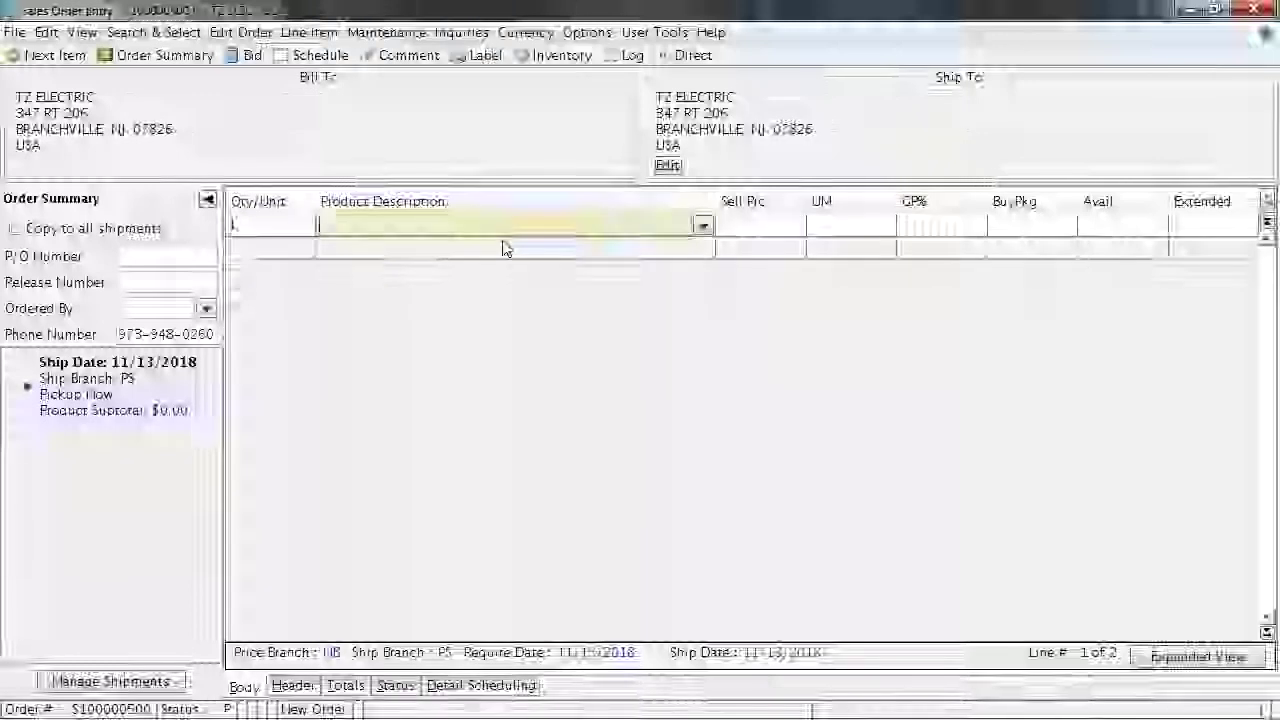
type("rail")
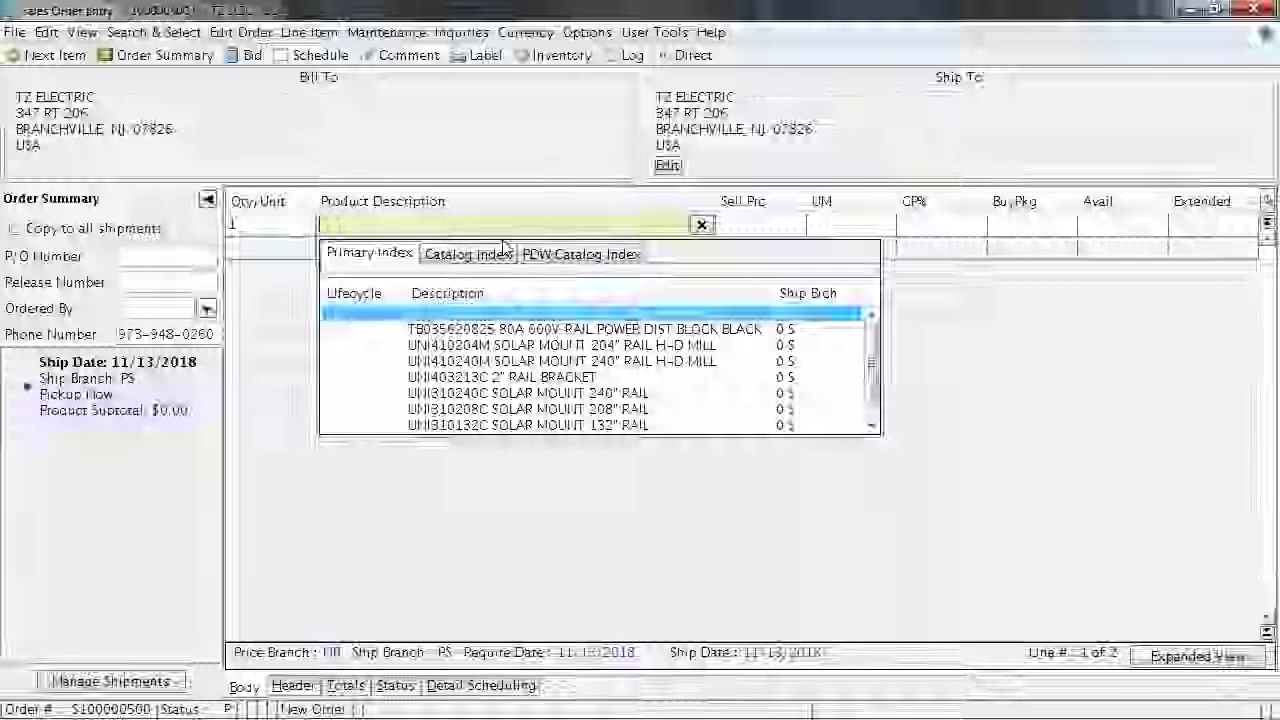
key("Escape")
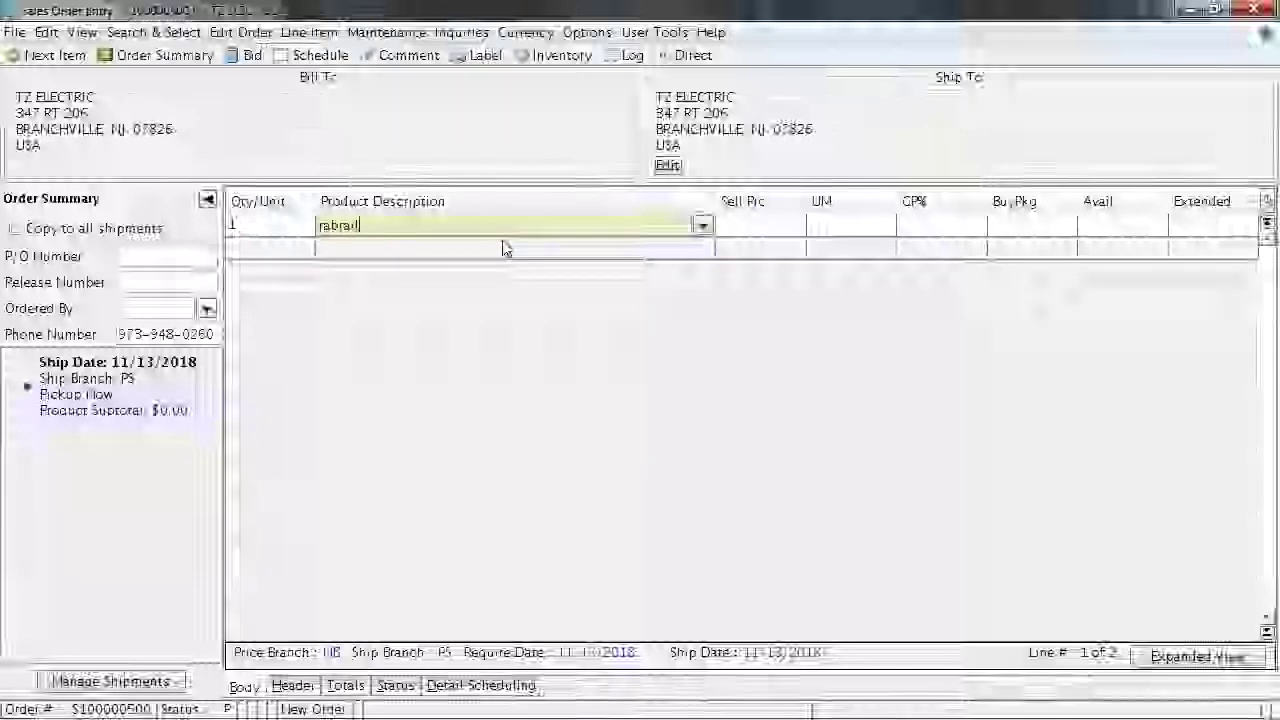
key("Return")
key("Return")
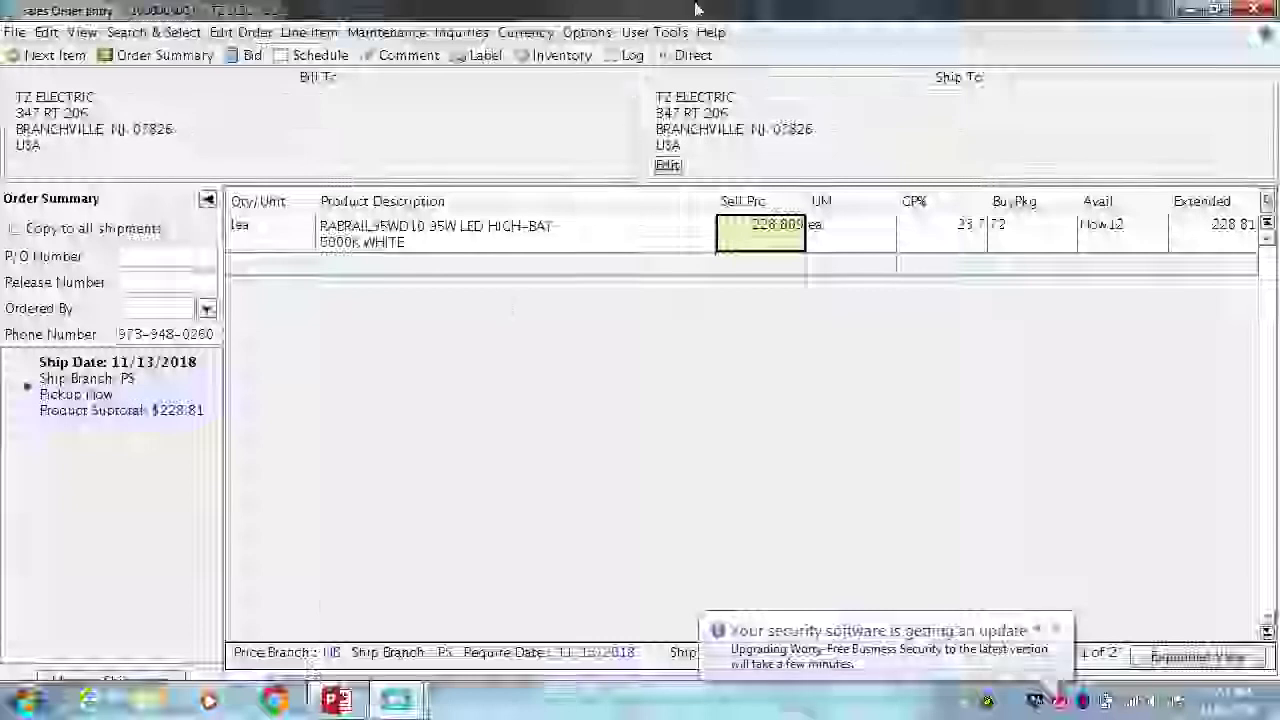
mouse_move(686, 20)
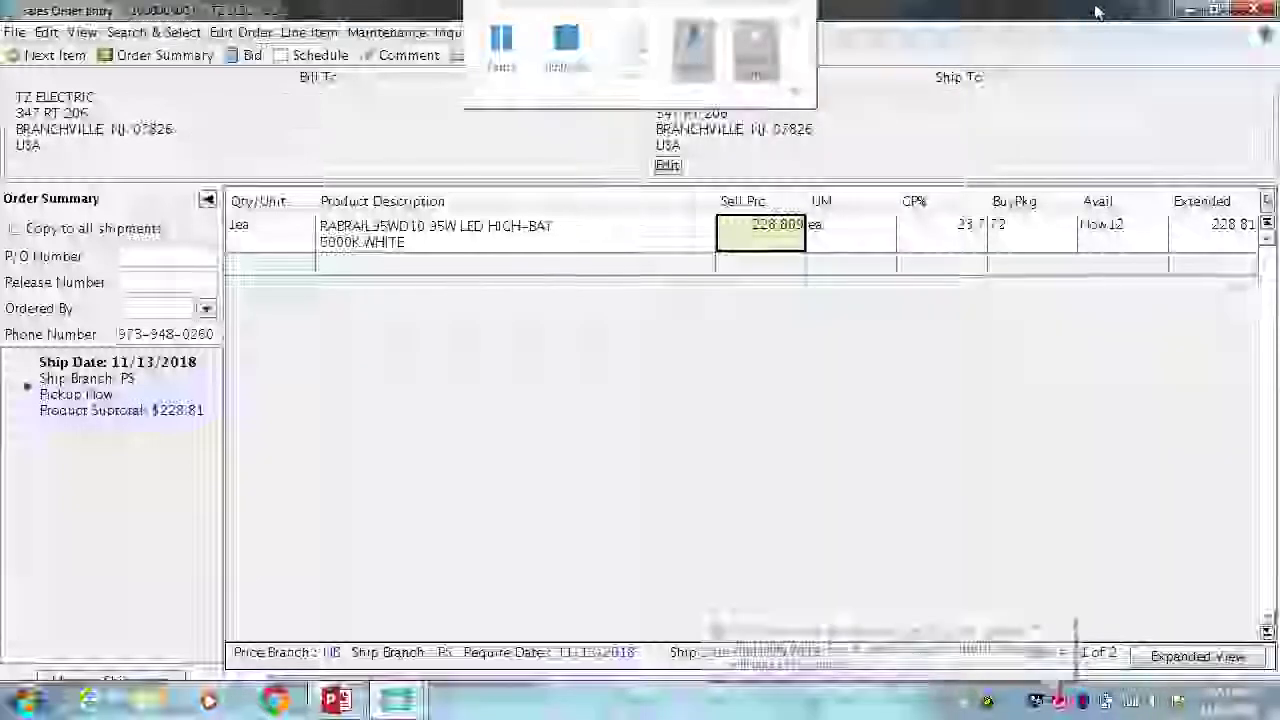
left_click(1213, 10)
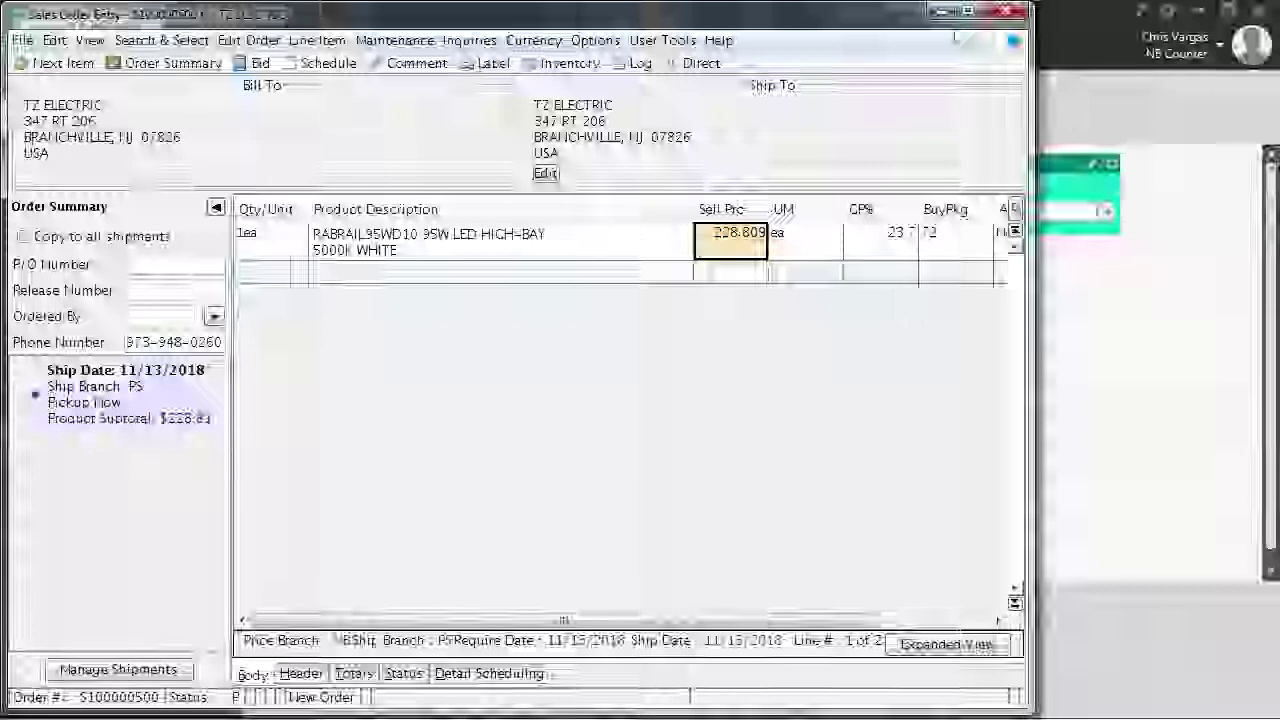
double_click(895, 18)
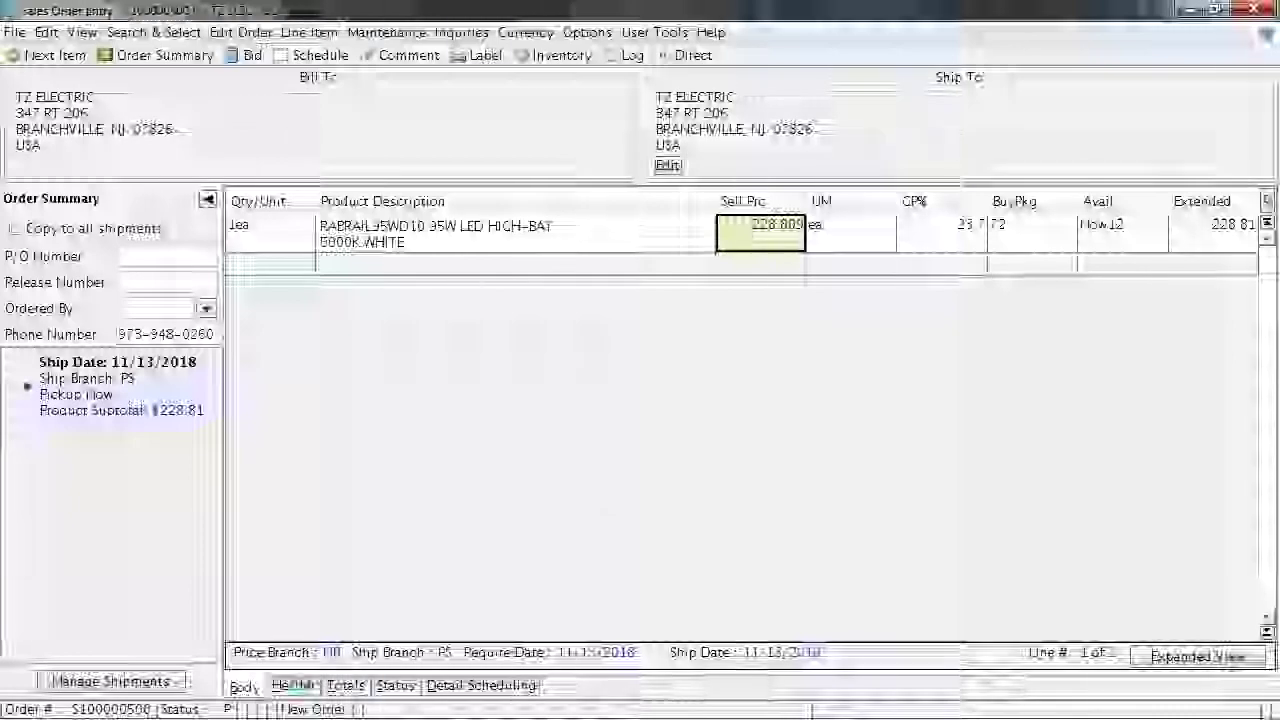
Enter 1223 as the Customer P/O # in the order header after clearing the P/O warning
left_click(292, 685)
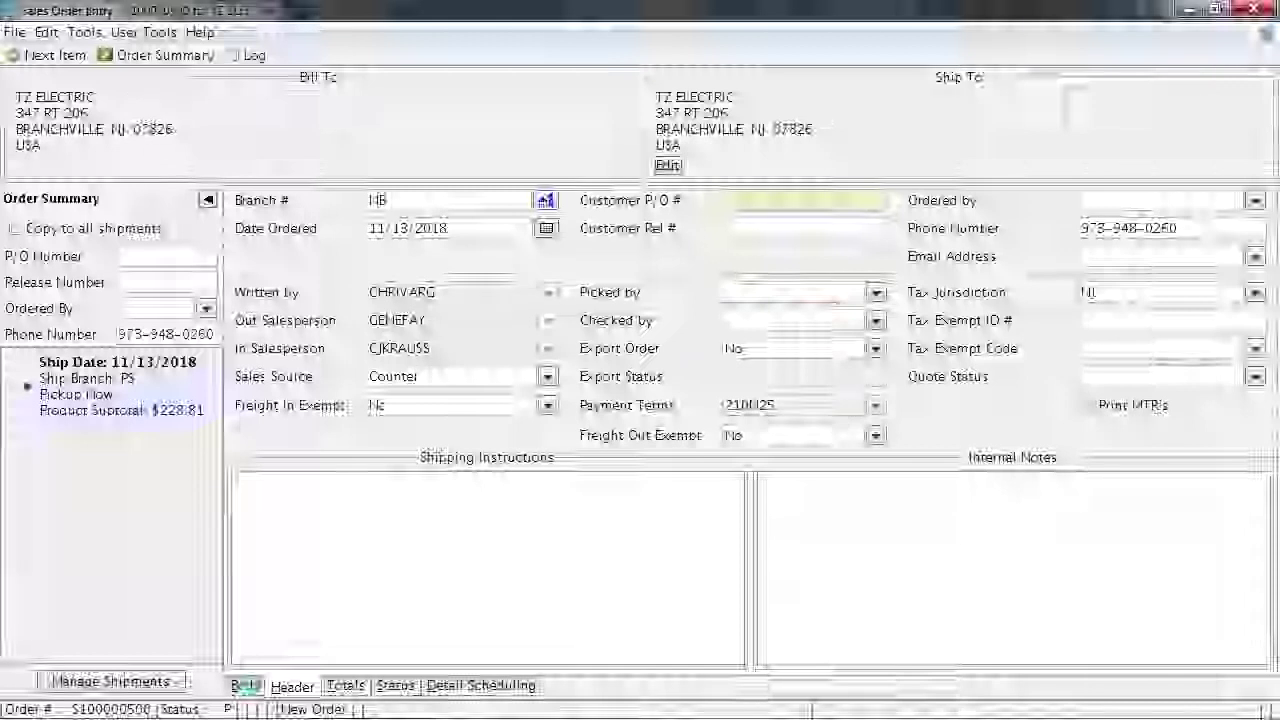
left_click(245, 686)
key("Return")
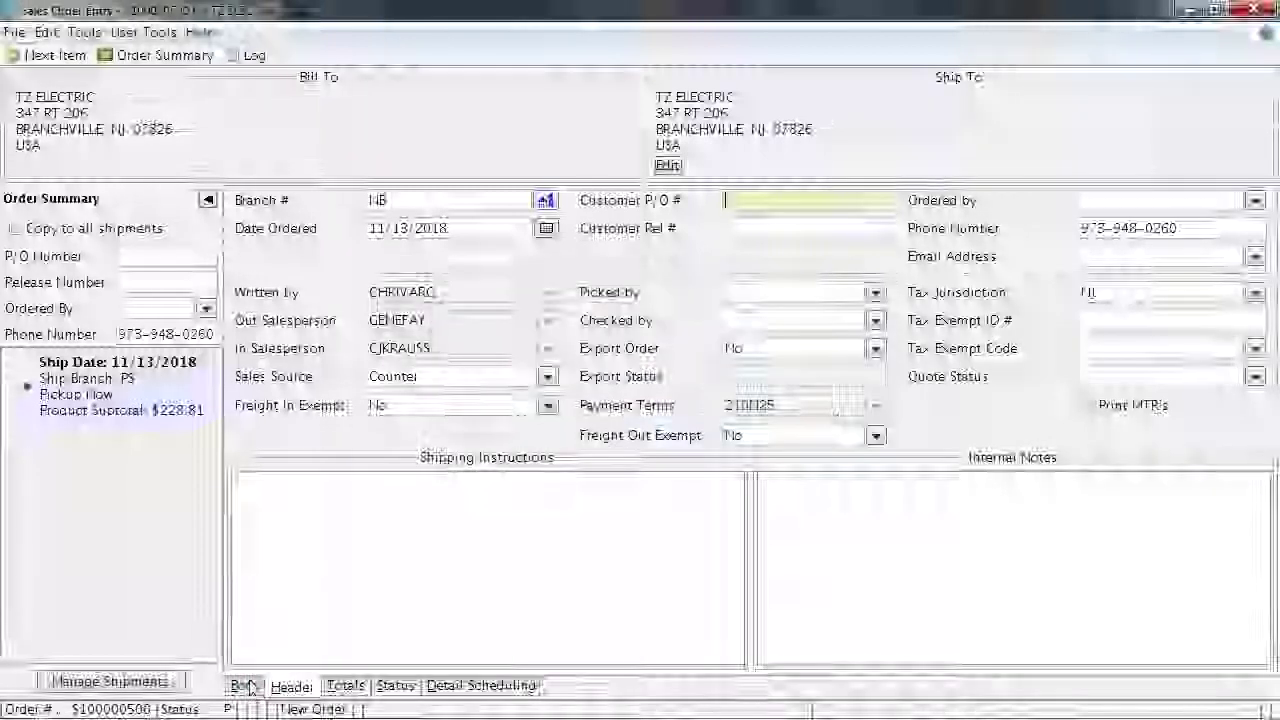
type("1228")
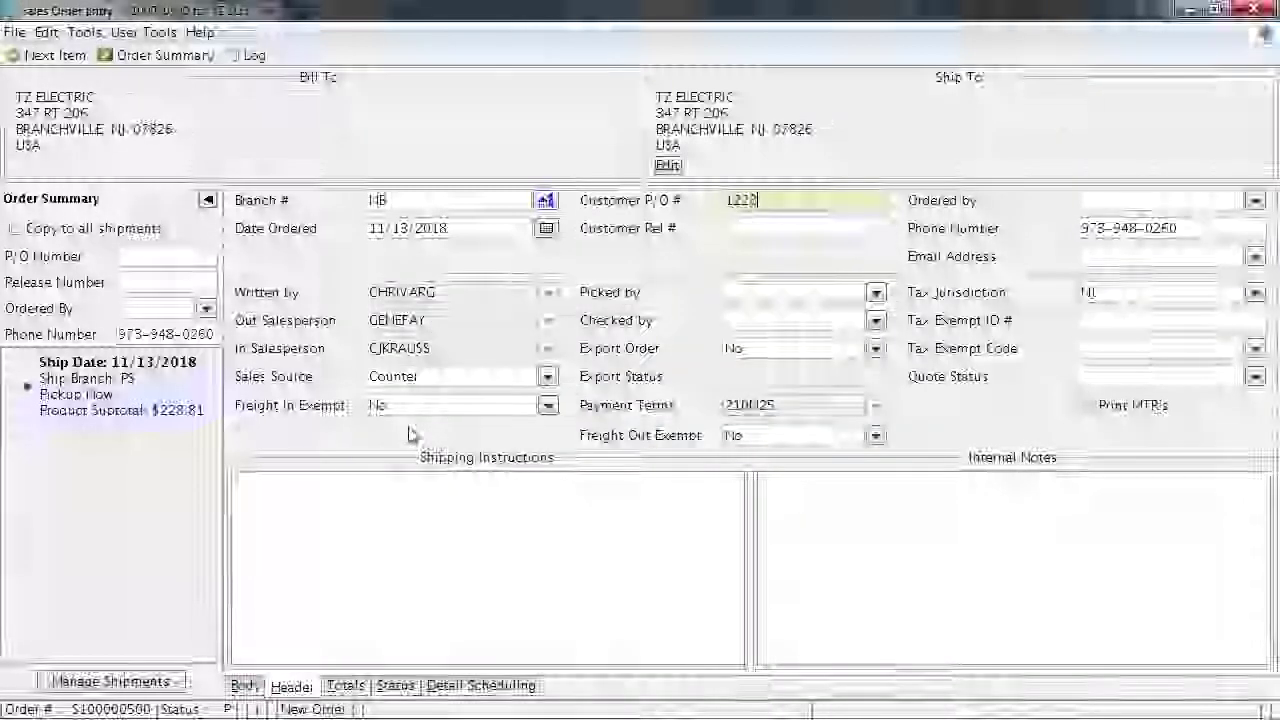
key("Tab")
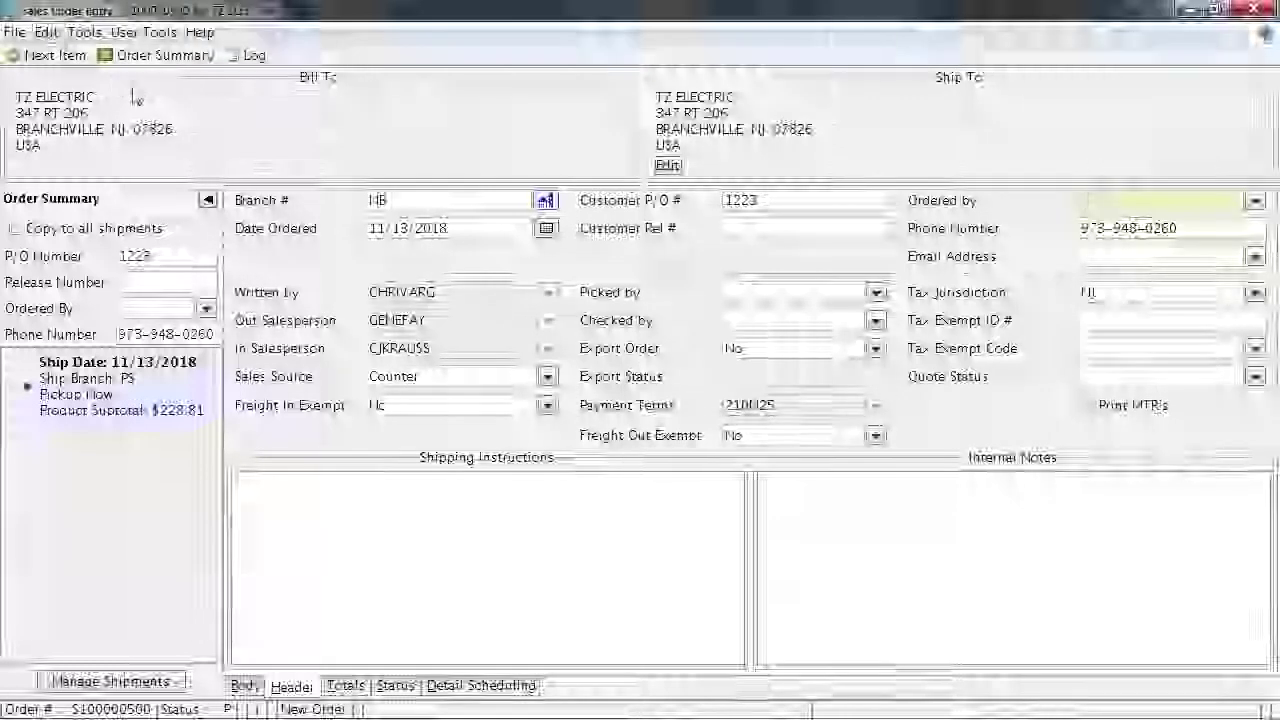
left_click(667, 165)
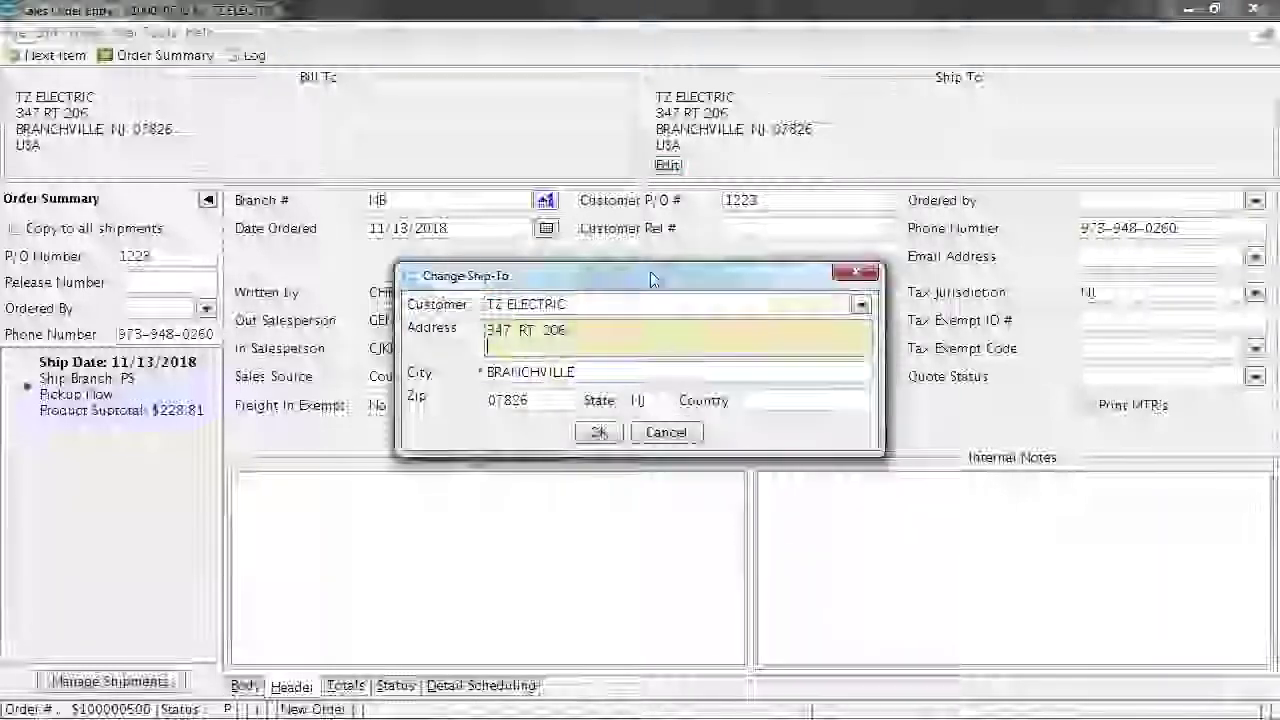
Switch the ship-to customer to BC ELECTRICAL CONTRACTING, accept its address and reprice all items
left_click(628, 307)
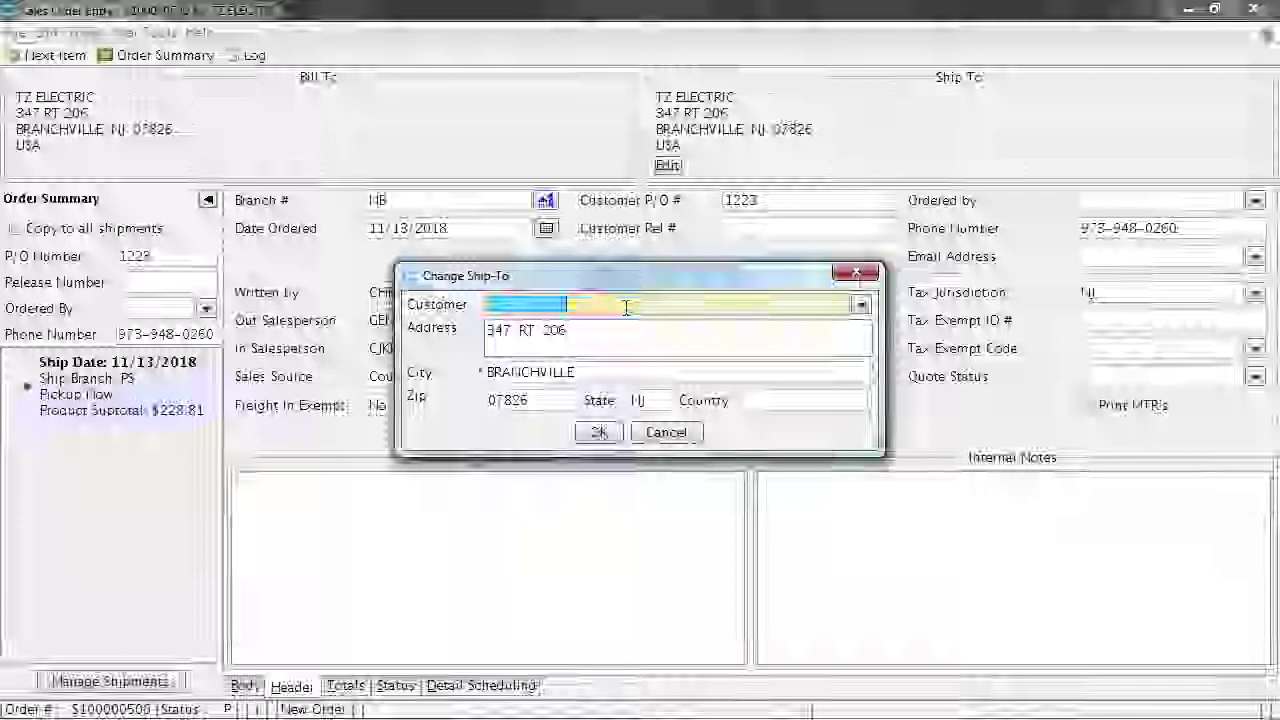
type("vc")
key("BackSpace")
key("BackSpace")
type("bc")
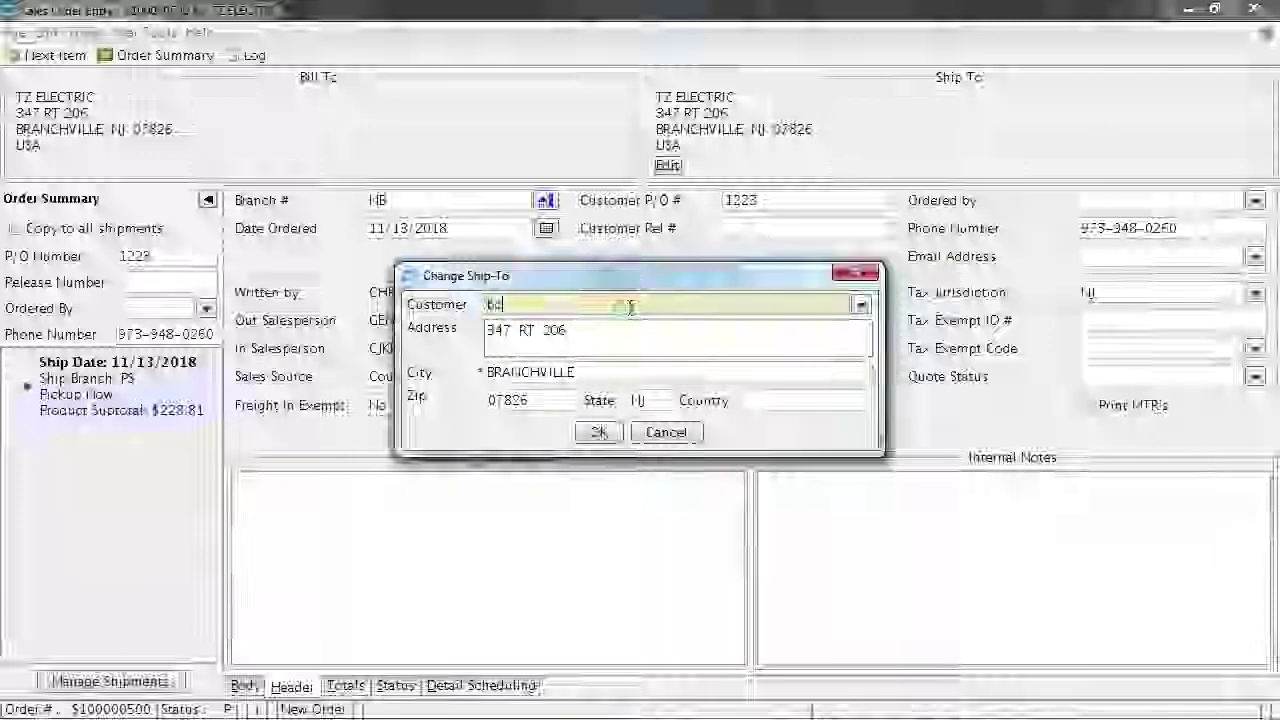
key("Return")
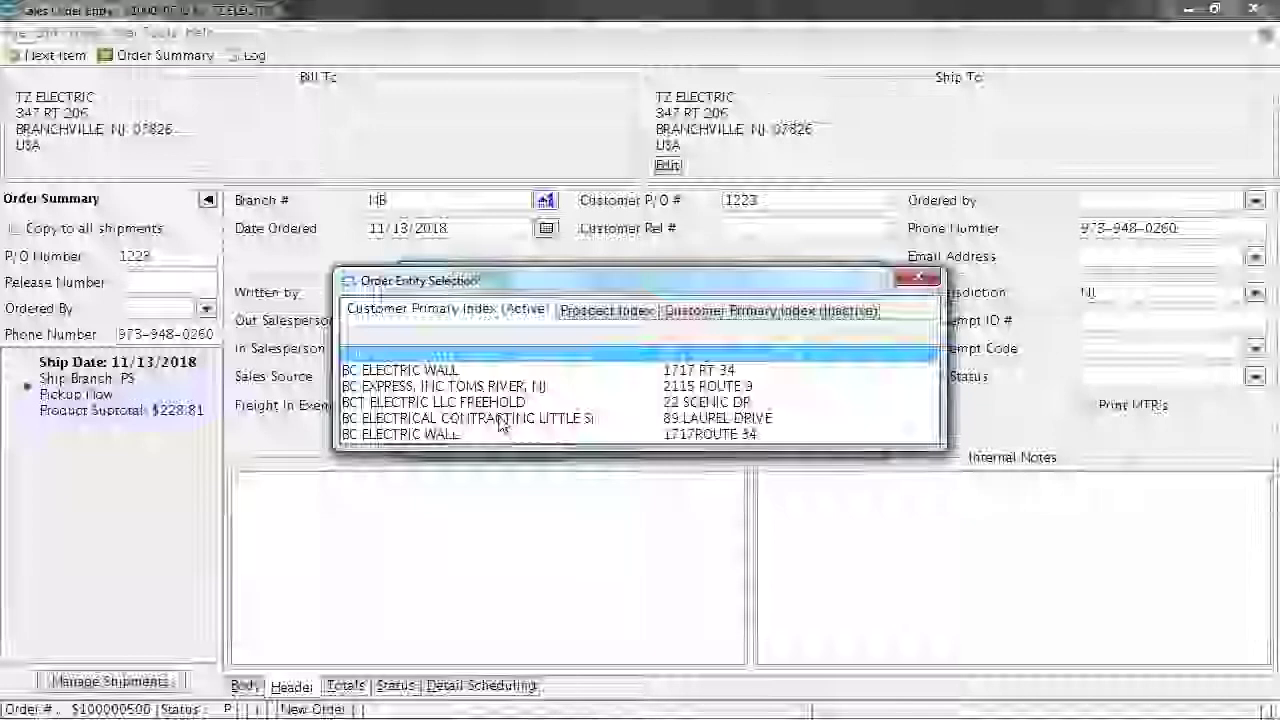
double_click(505, 404)
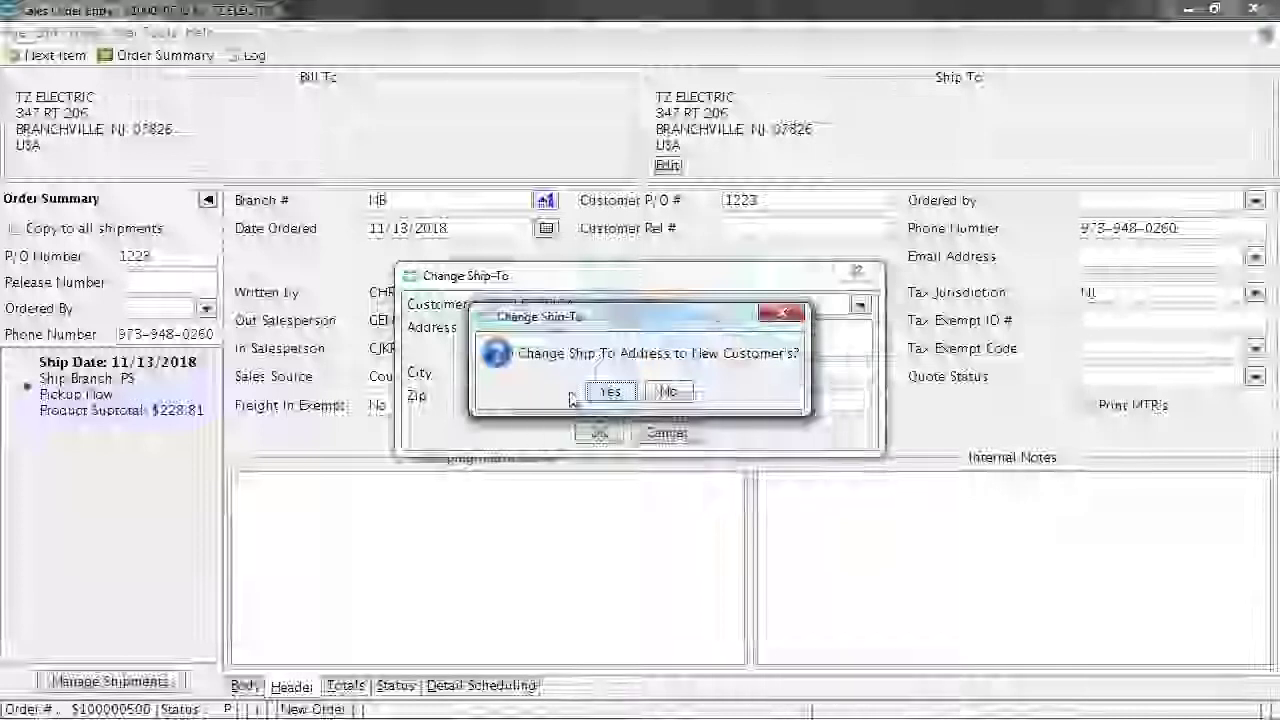
key("Return")
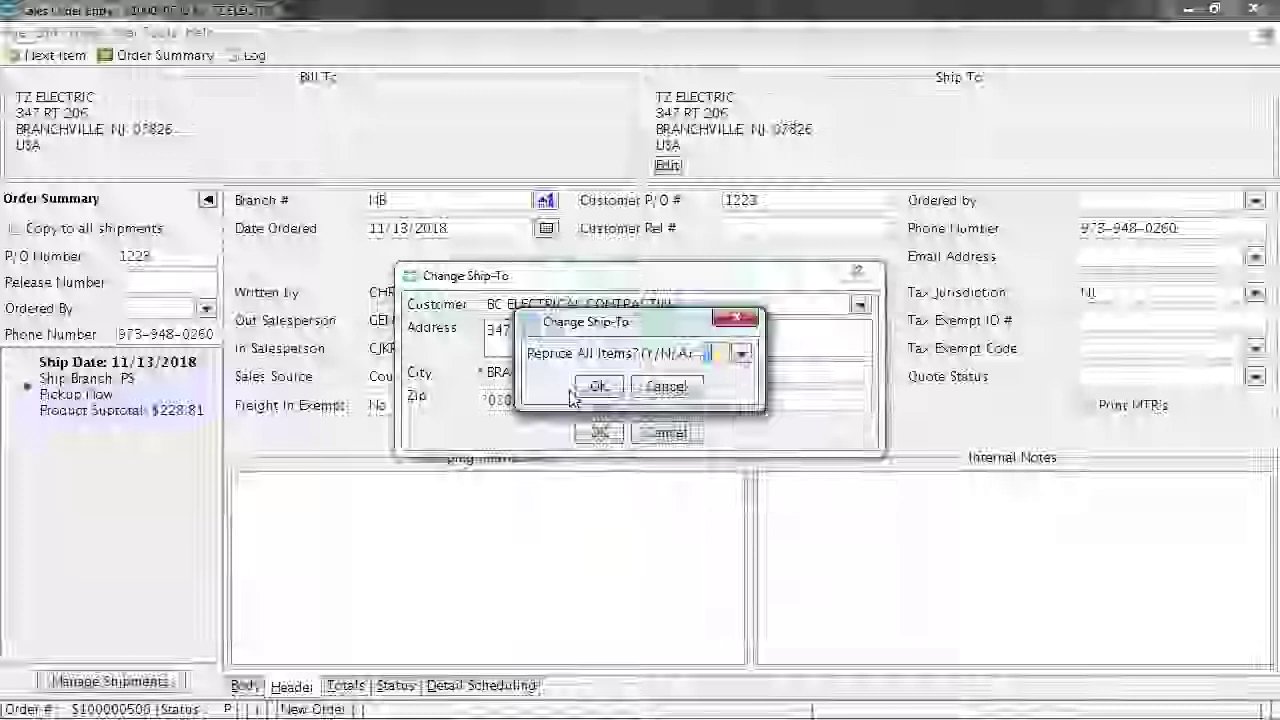
type("Y")
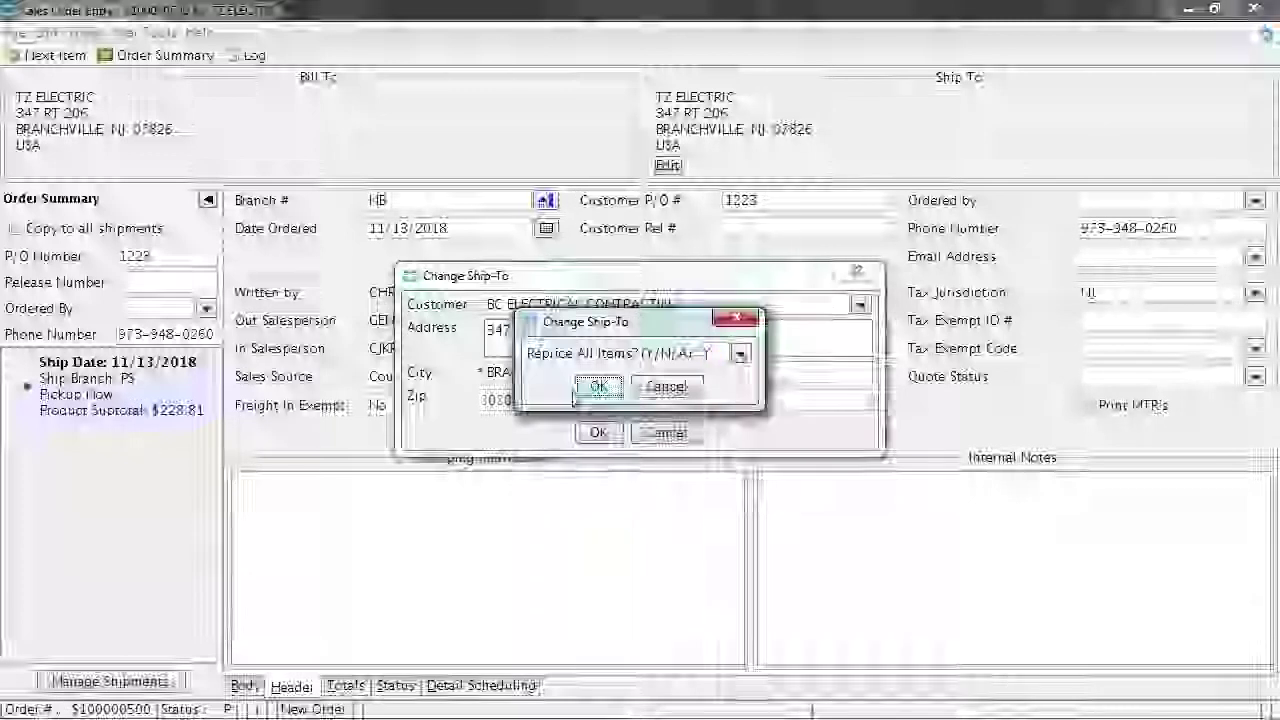
left_click(588, 390)
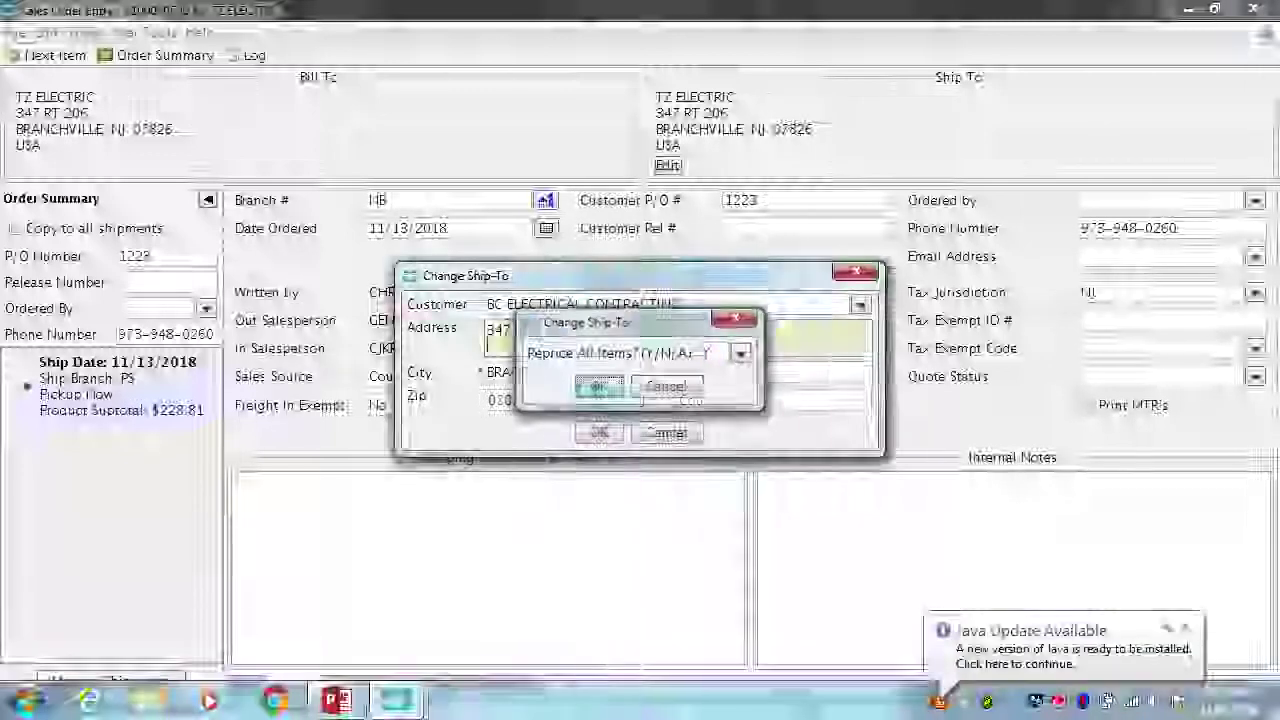
left_click(598, 432)
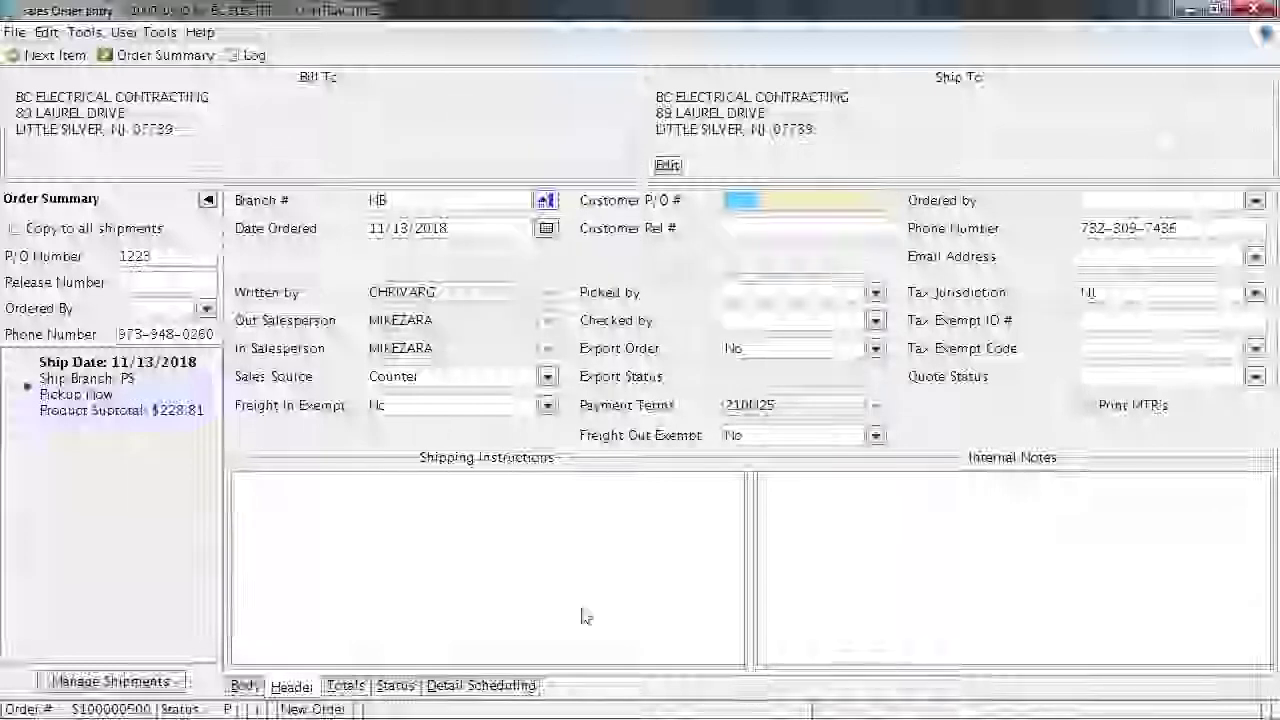
Return to the order's line items to check the high-bay line still shows 228.809
left_click(244, 686)
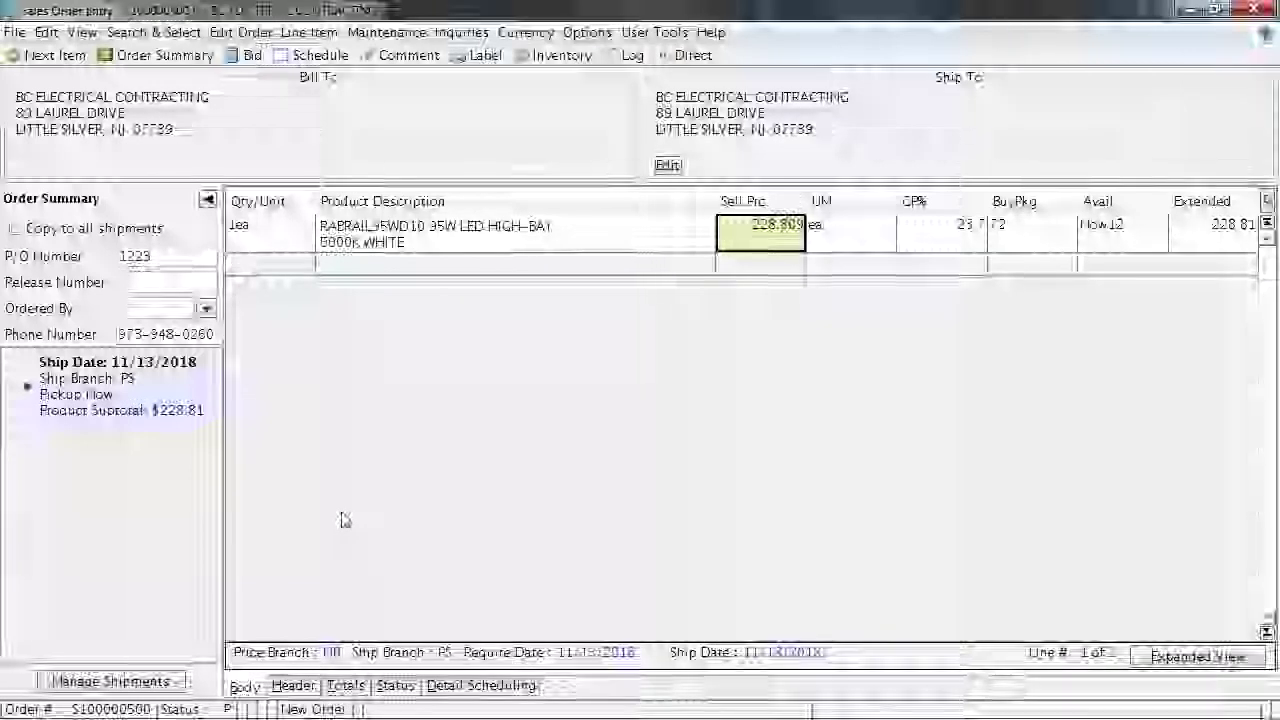
Change the order's ship branch from PS to TF - Tinton Falls
left_click(243, 33)
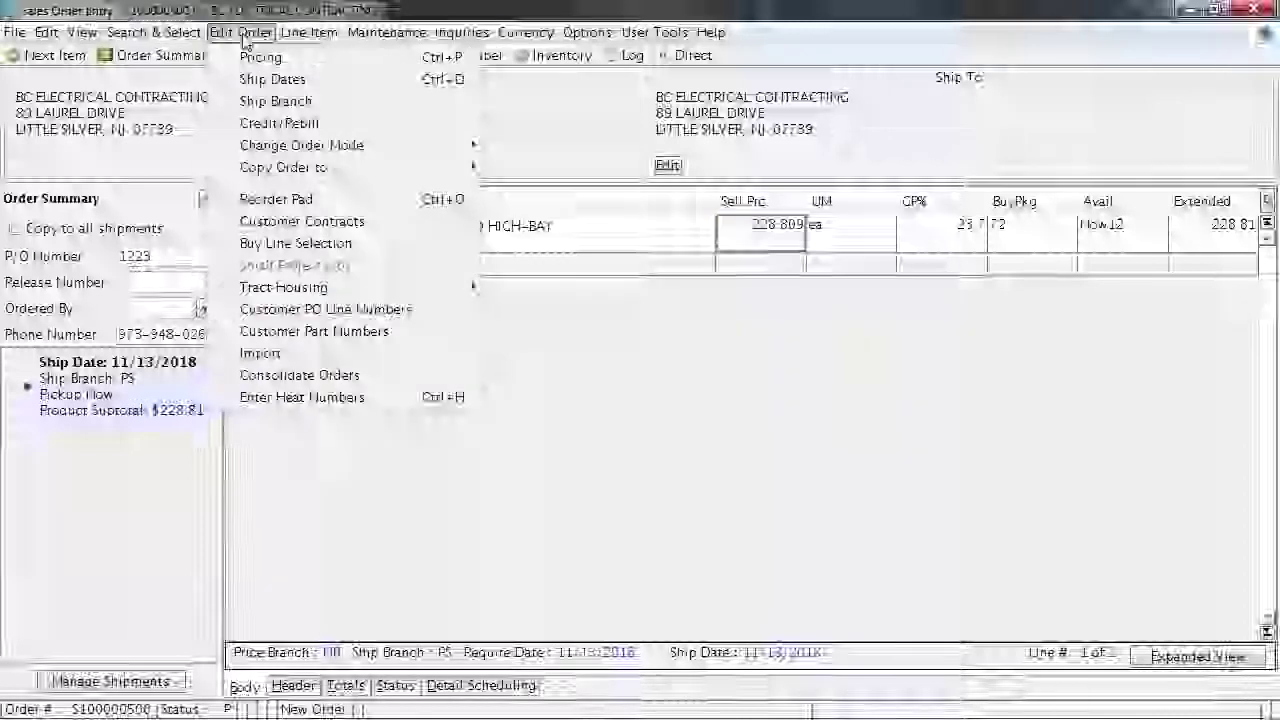
left_click(284, 102)
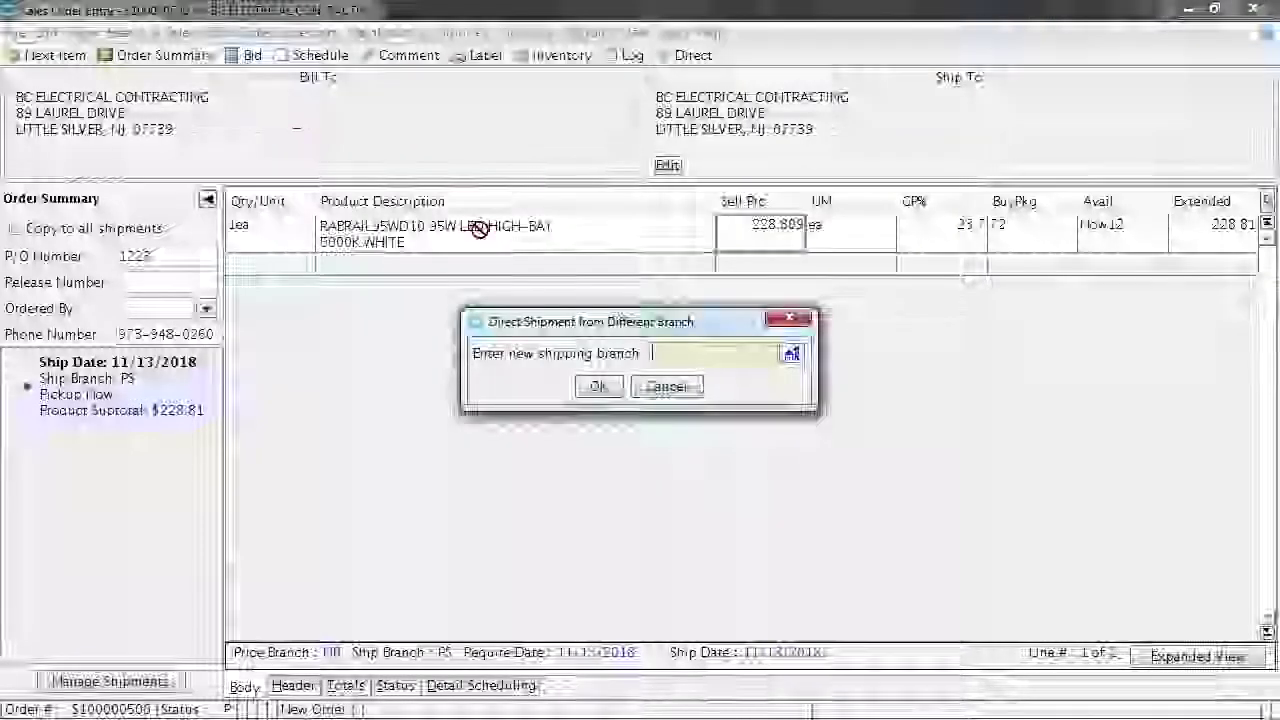
type("tf")
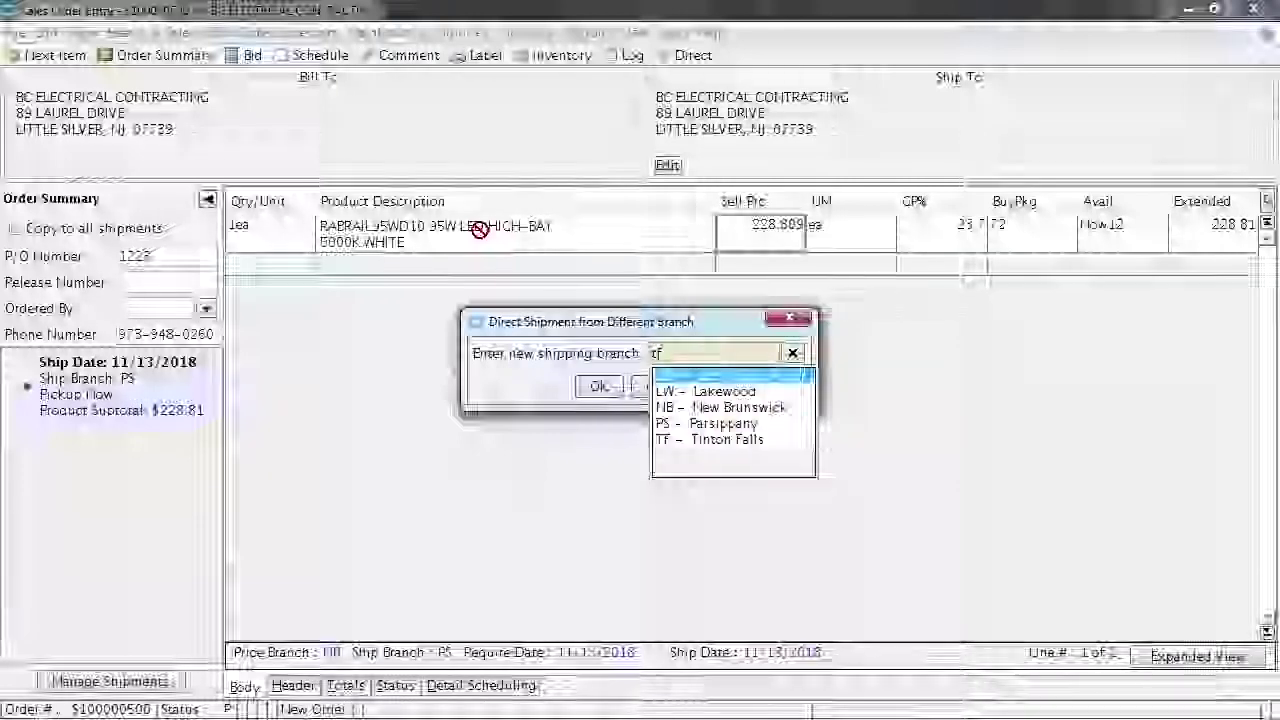
key("Return")
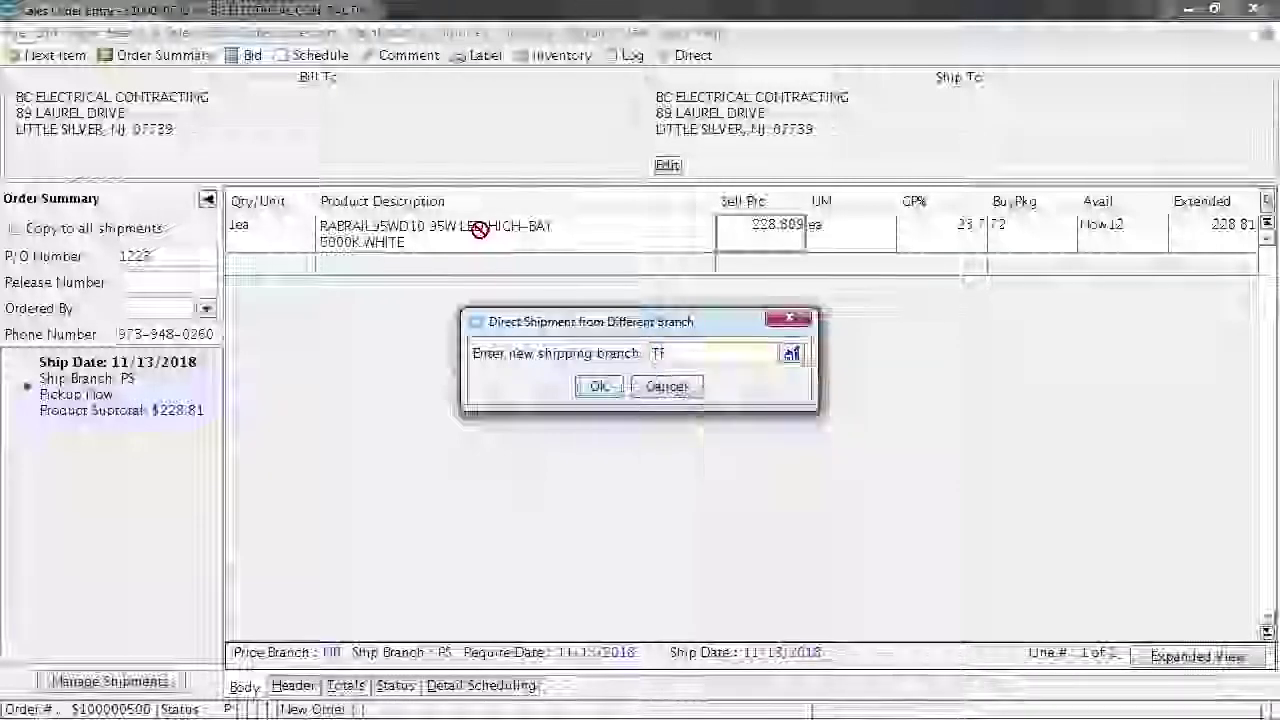
key("Return")
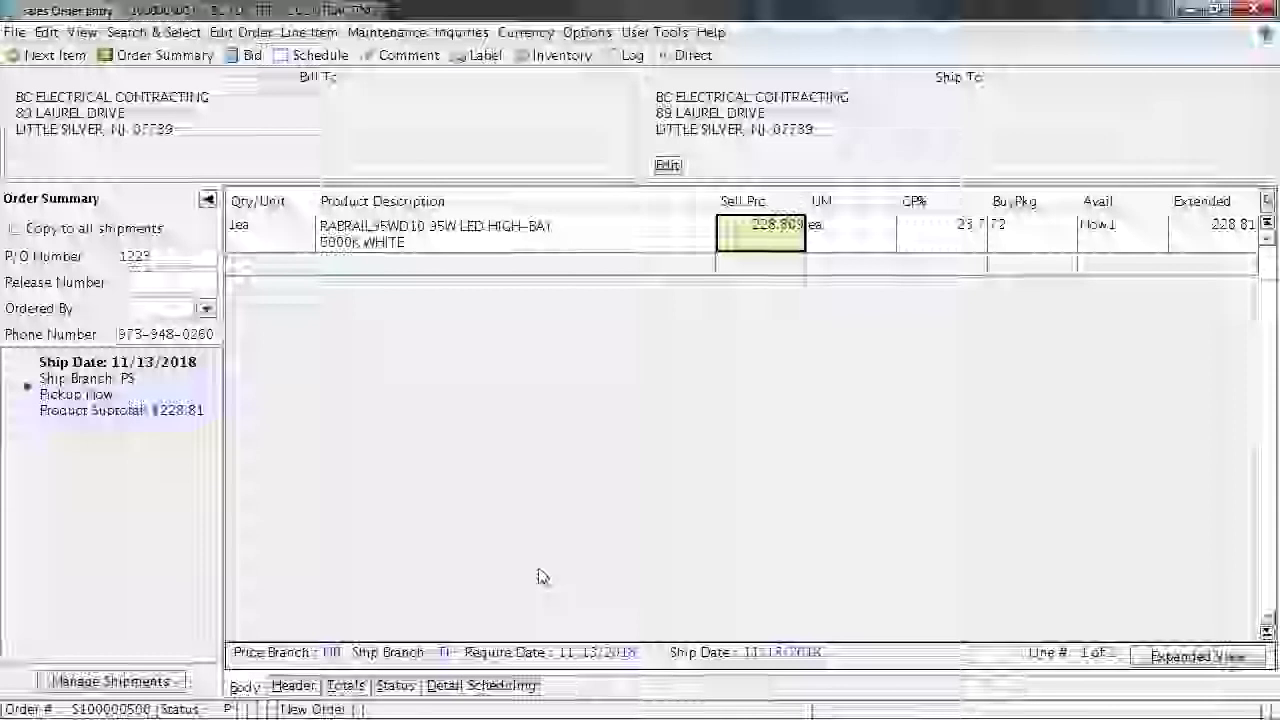
Record the orderer in Ordered By, then review the order's header, totals and status
left_click(166, 313)
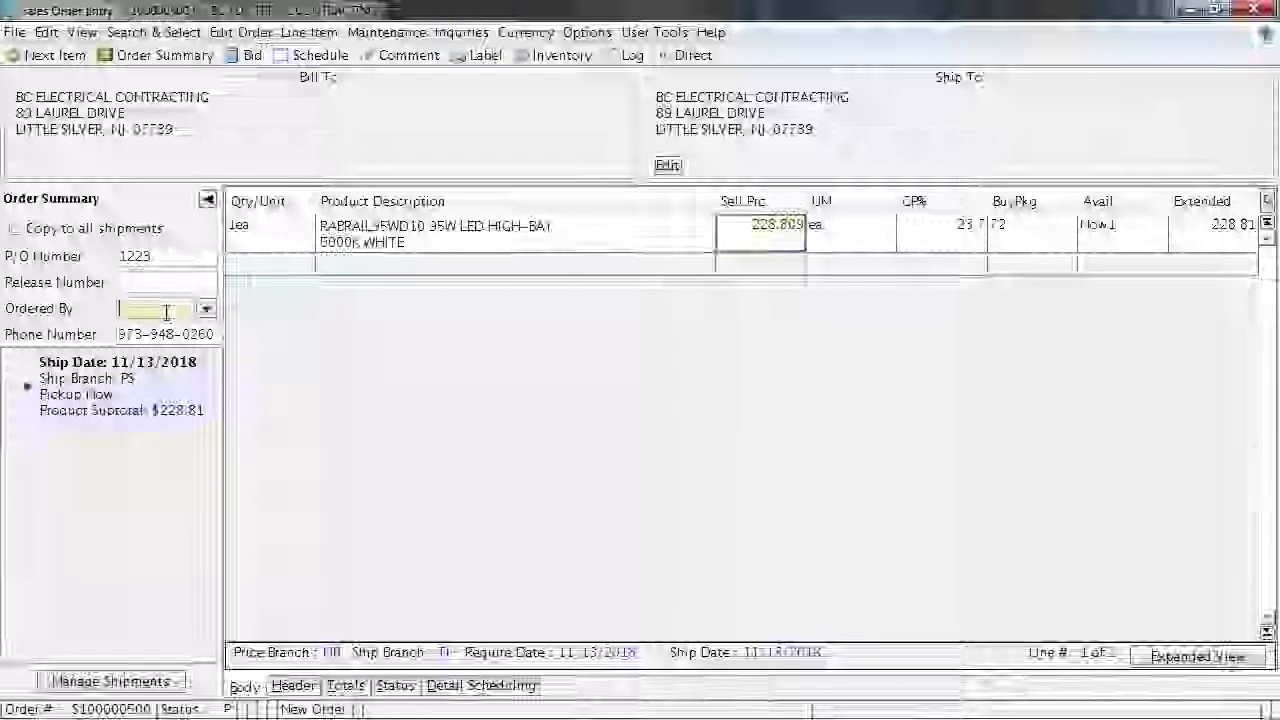
key("Tab")
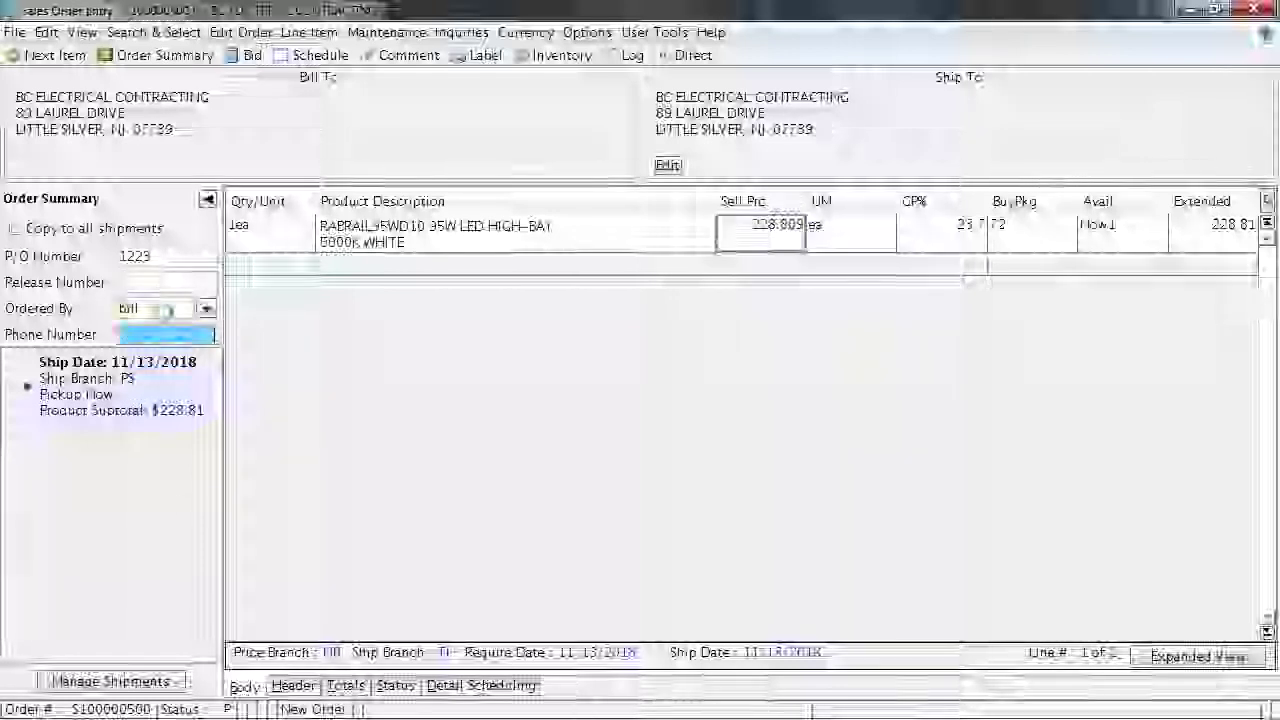
left_click(305, 688)
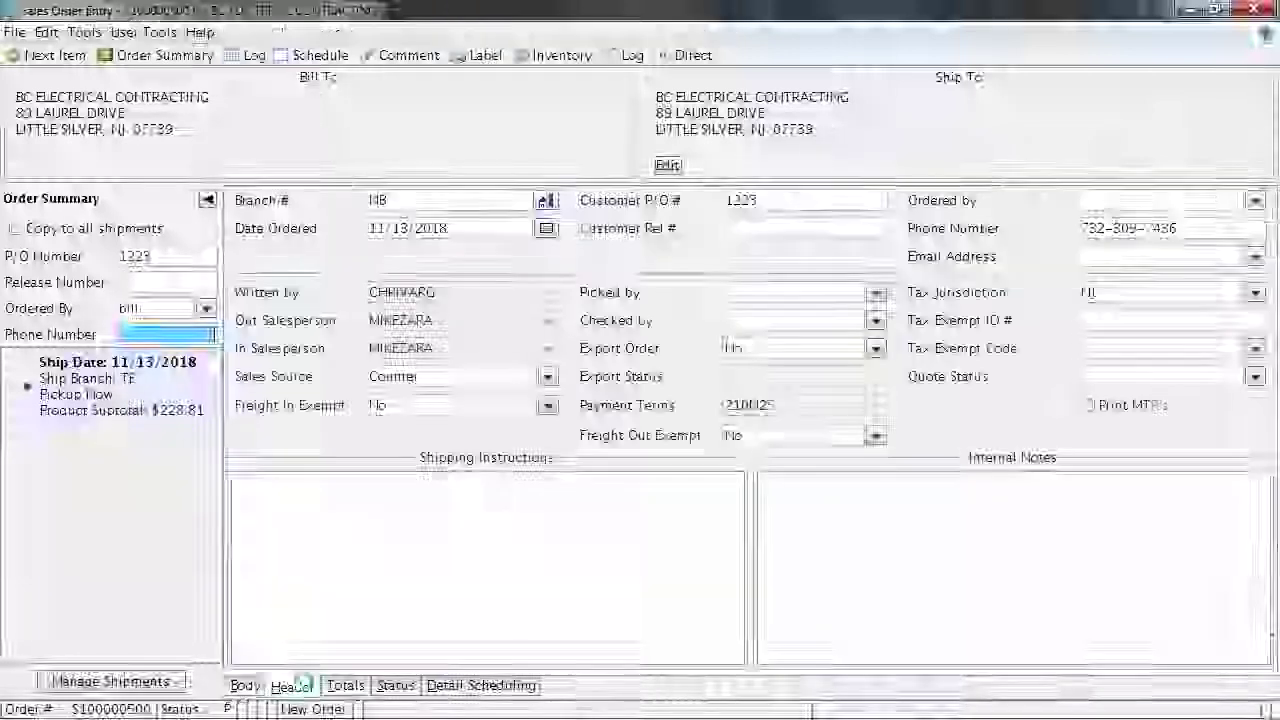
left_click(340, 688)
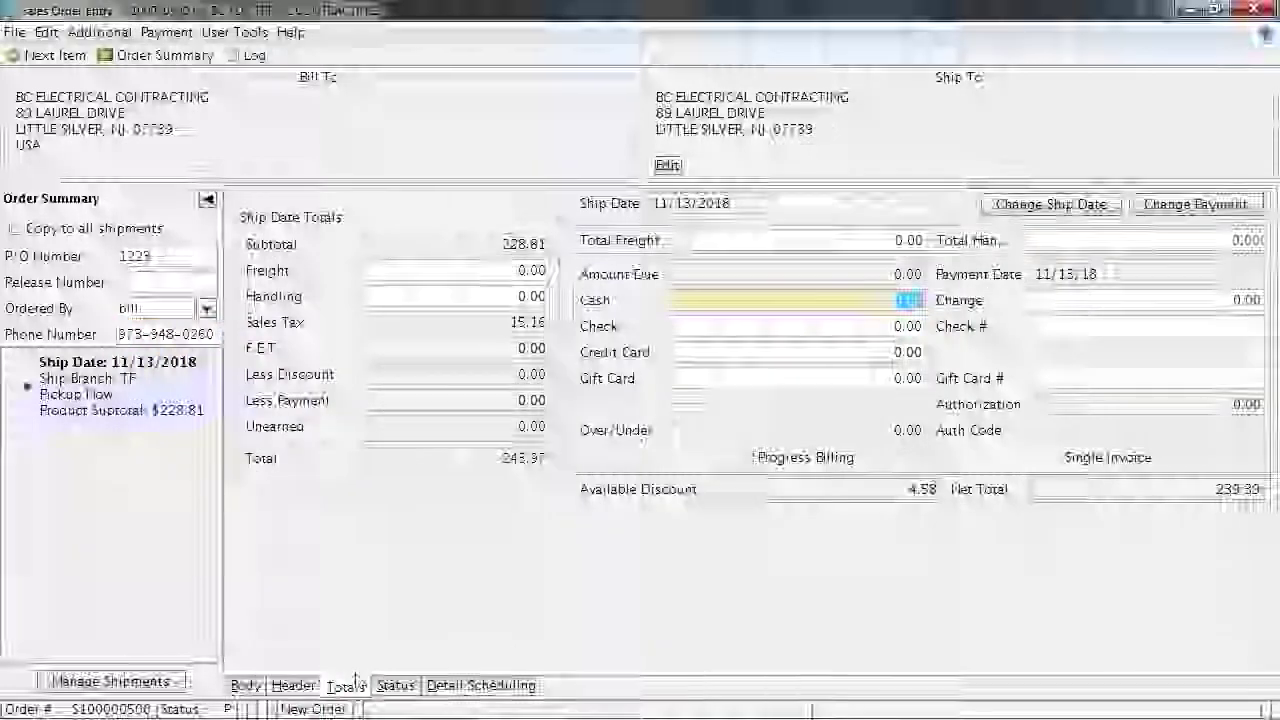
left_click(394, 686)
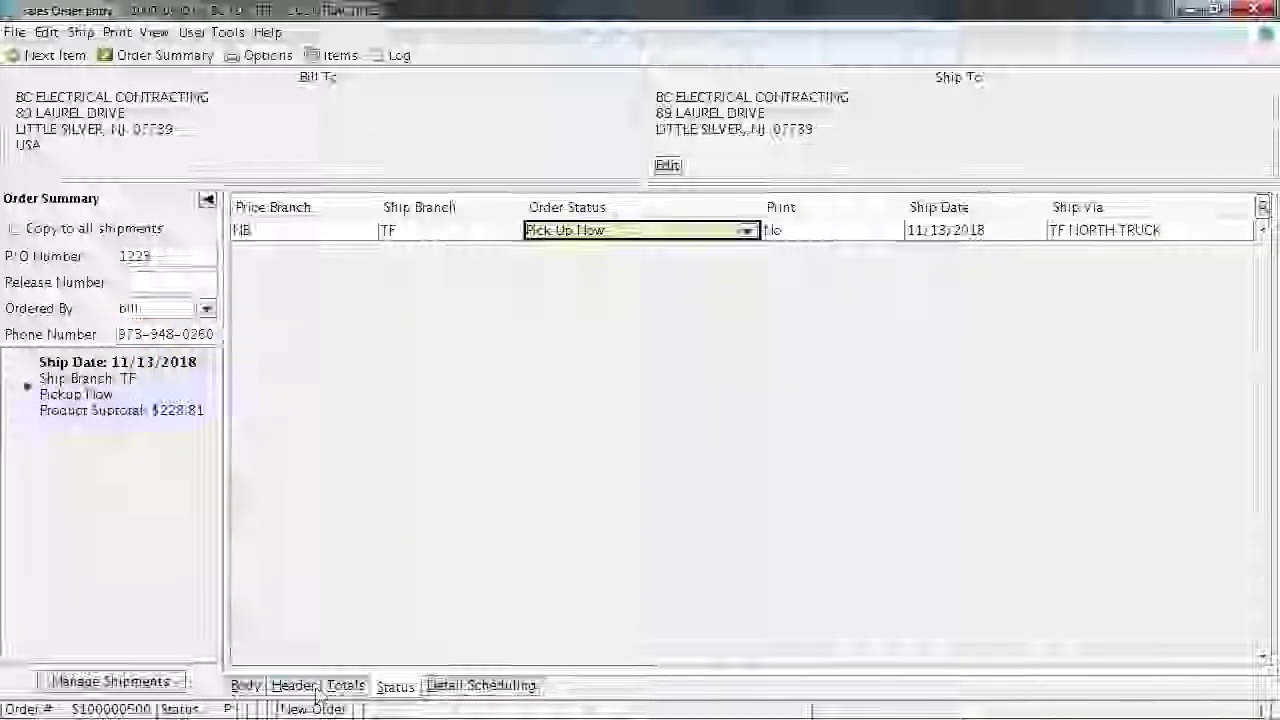
left_click(293, 686)
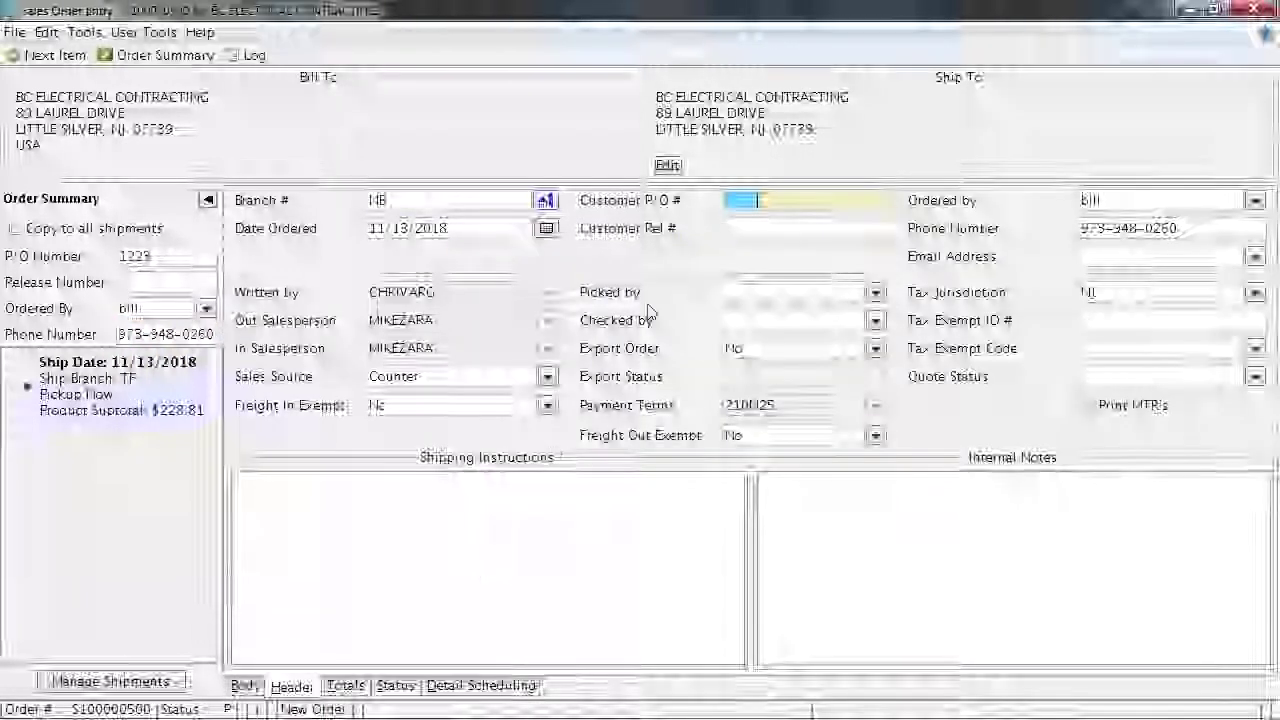
left_click(668, 168)
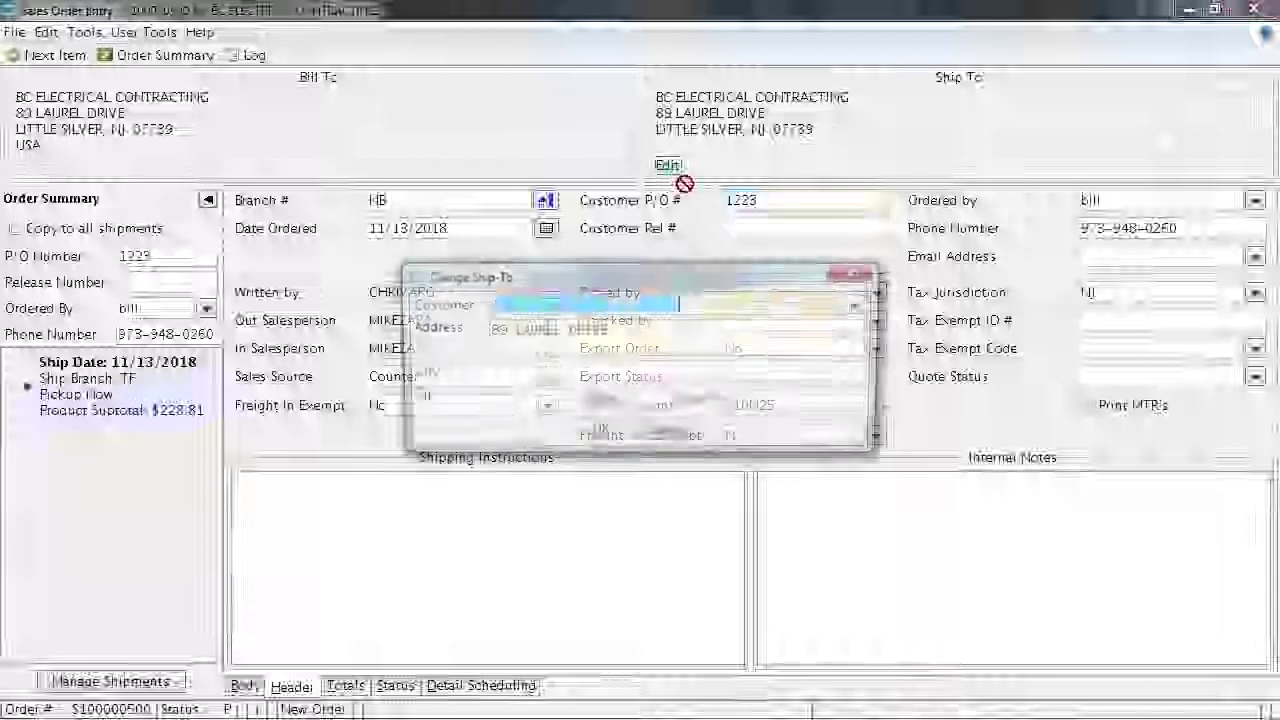
Dismiss the ship-to dialog unchanged and enter 'please deliver tomorrow' as the shipping instruction
left_click(852, 274)
left_click(674, 489)
type("ple")
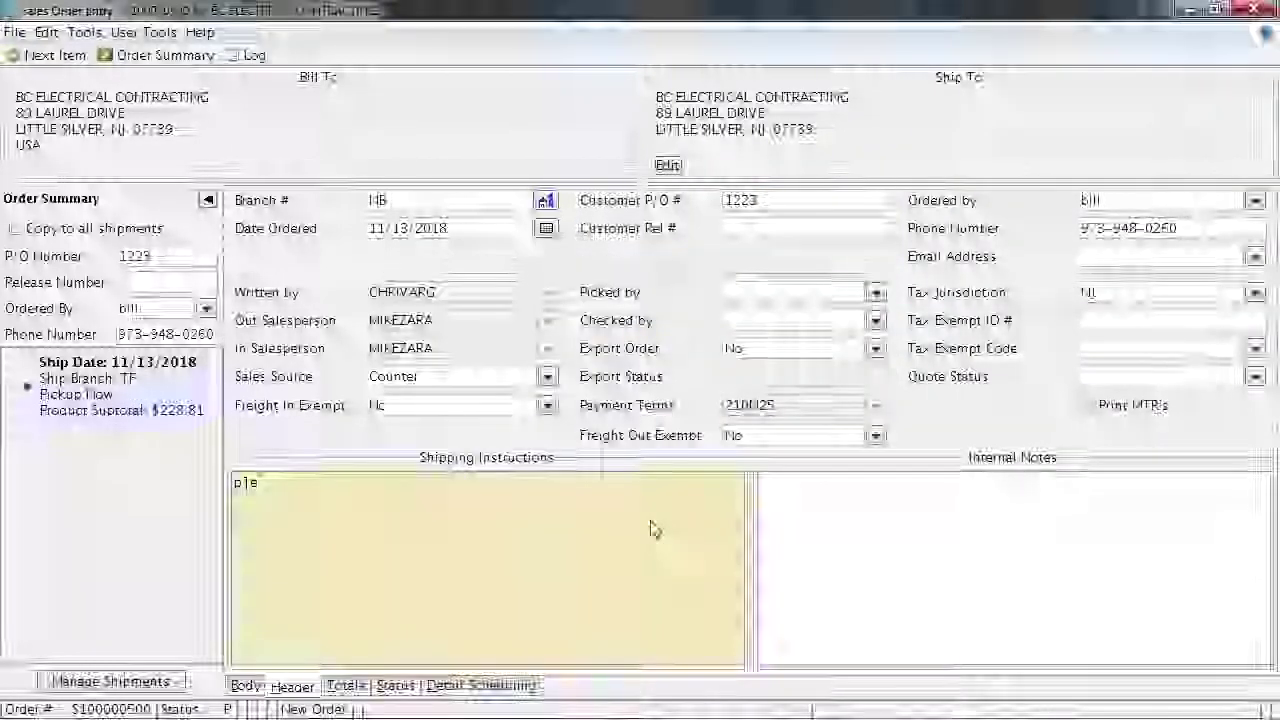
type("ase deliver ")
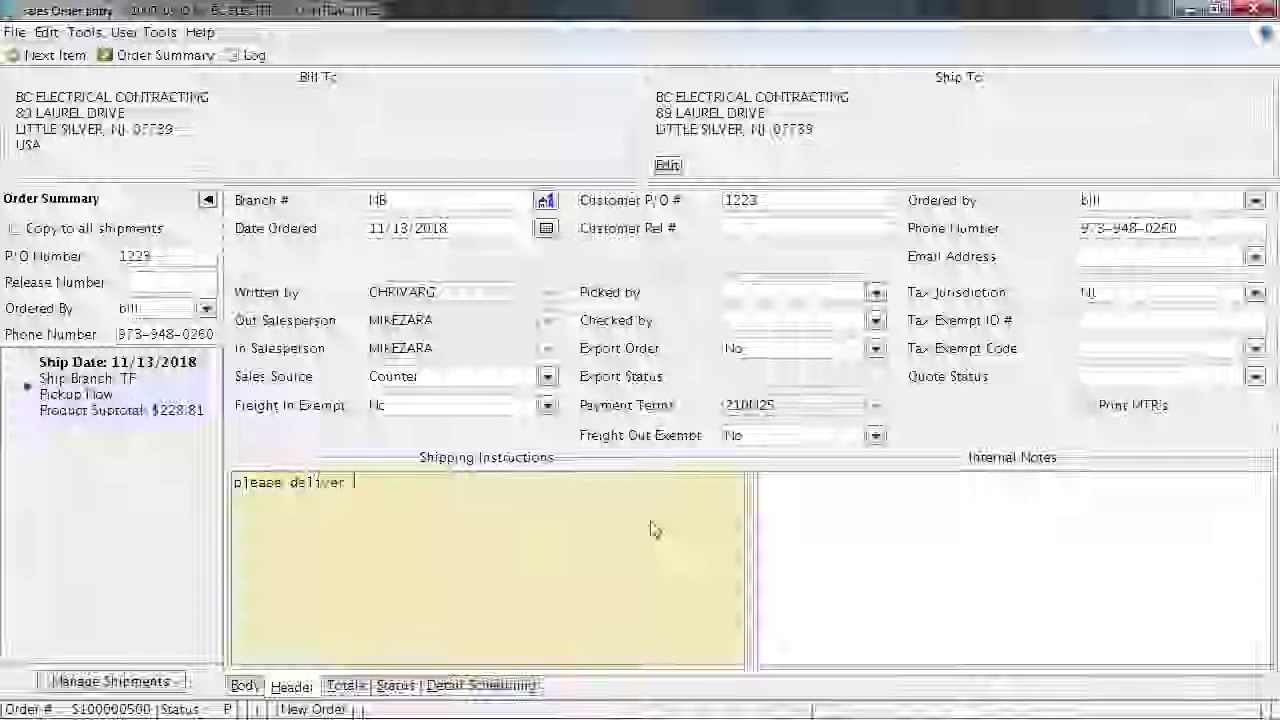
type("tomorrow")
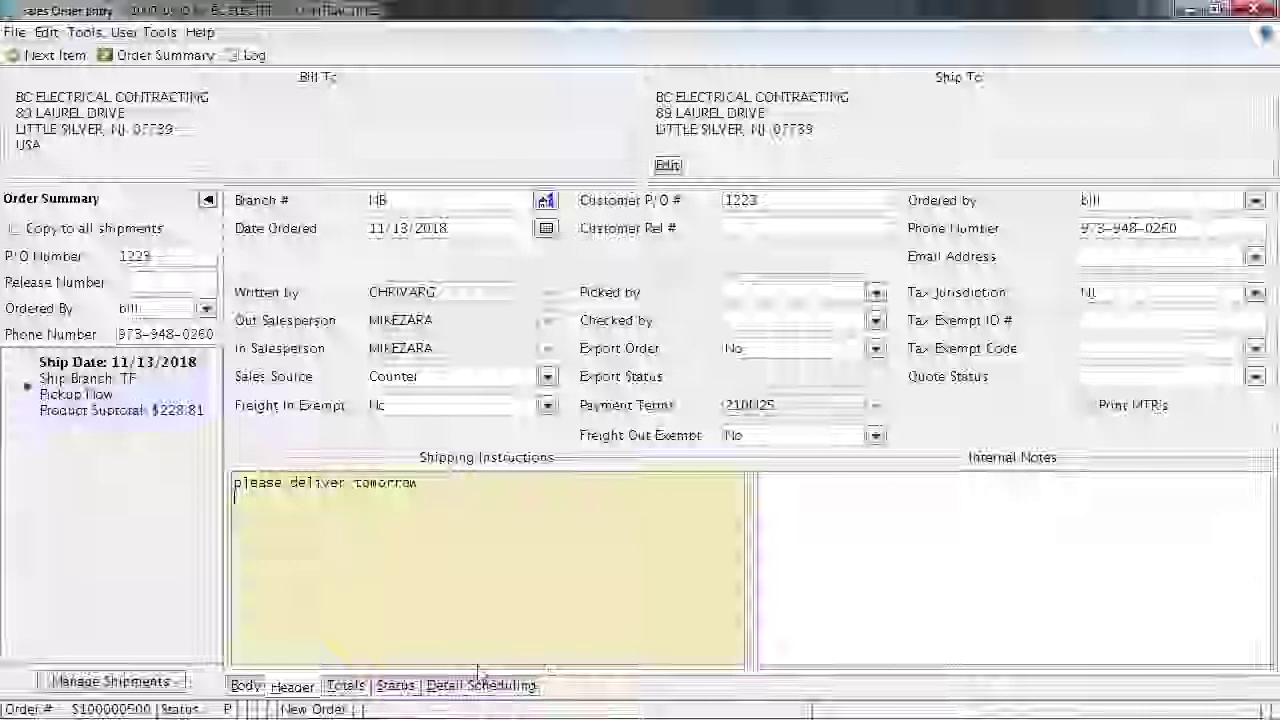
left_click(398, 686)
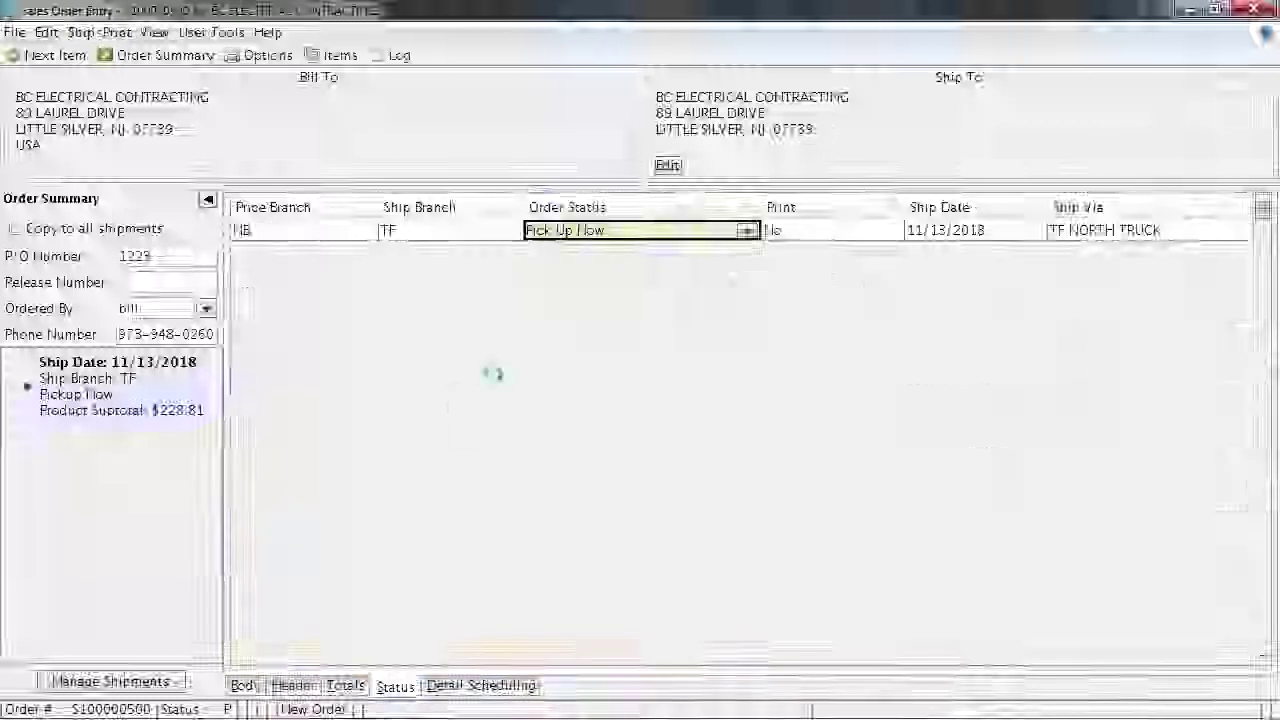
Set the order status to S - Ship When Specified with a ship date of 11/14/2018
left_click(748, 232)
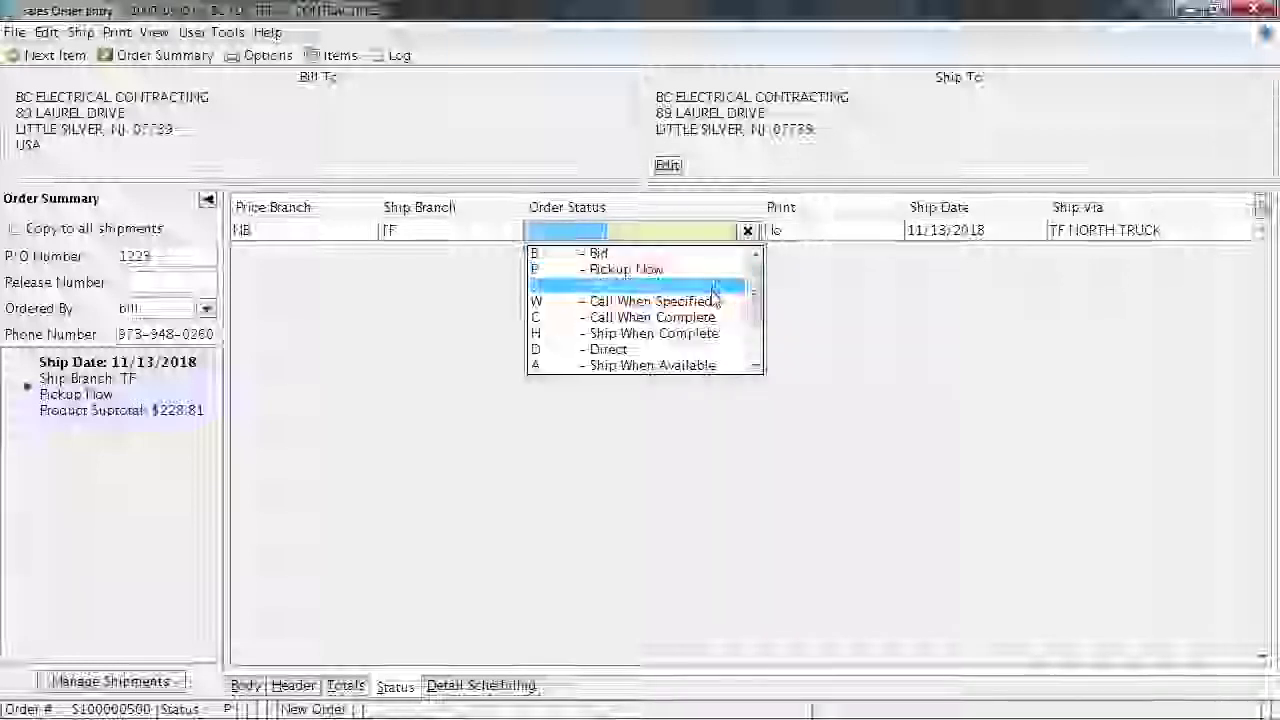
left_click(718, 287)
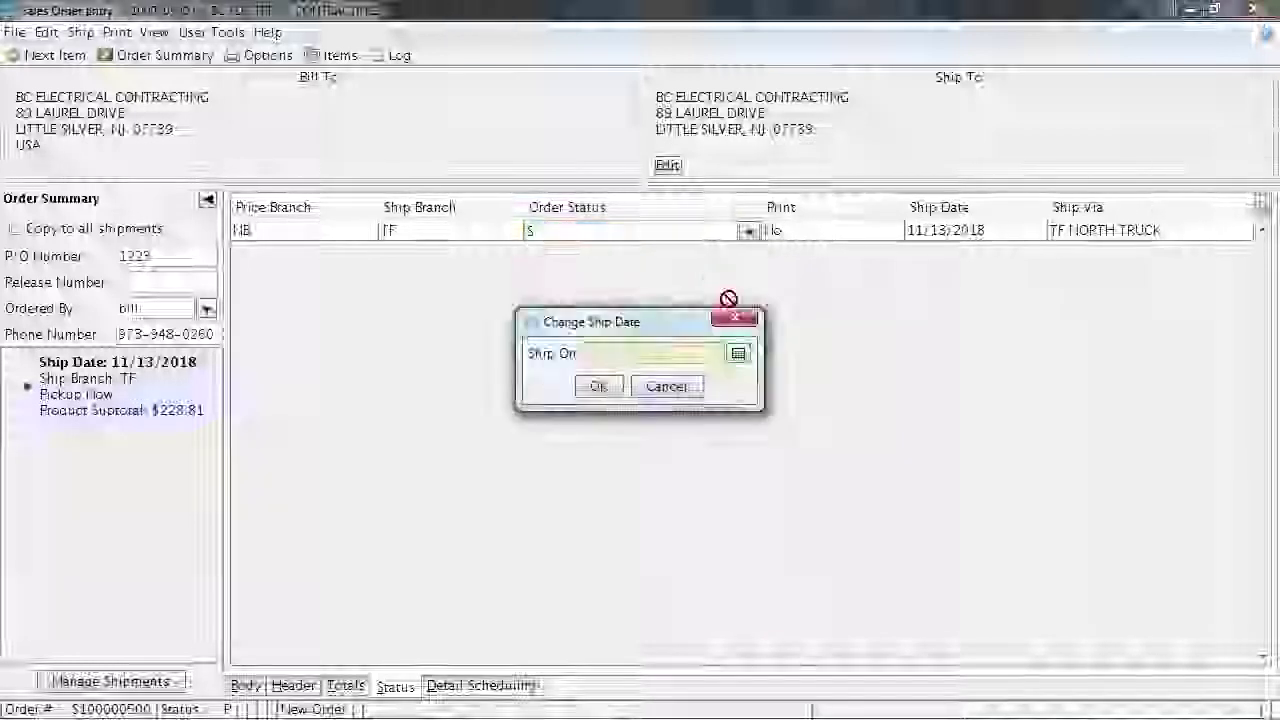
left_click(738, 354)
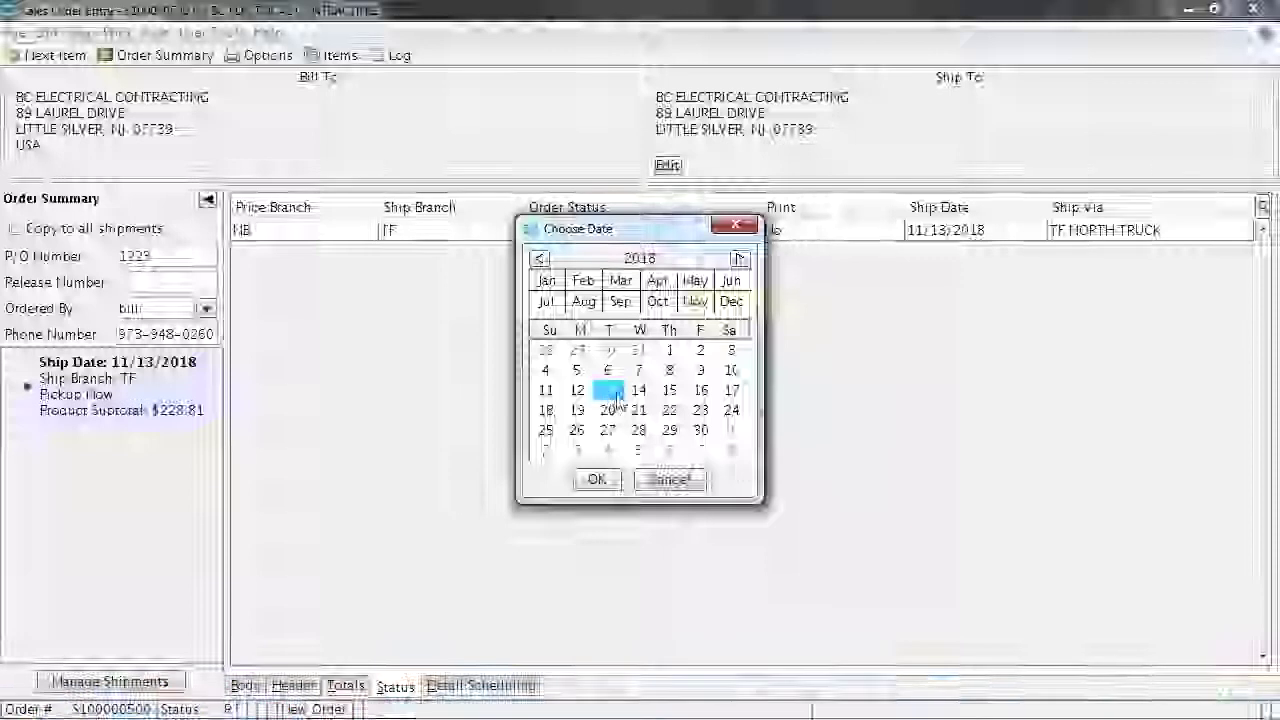
left_click(638, 391)
left_click(596, 480)
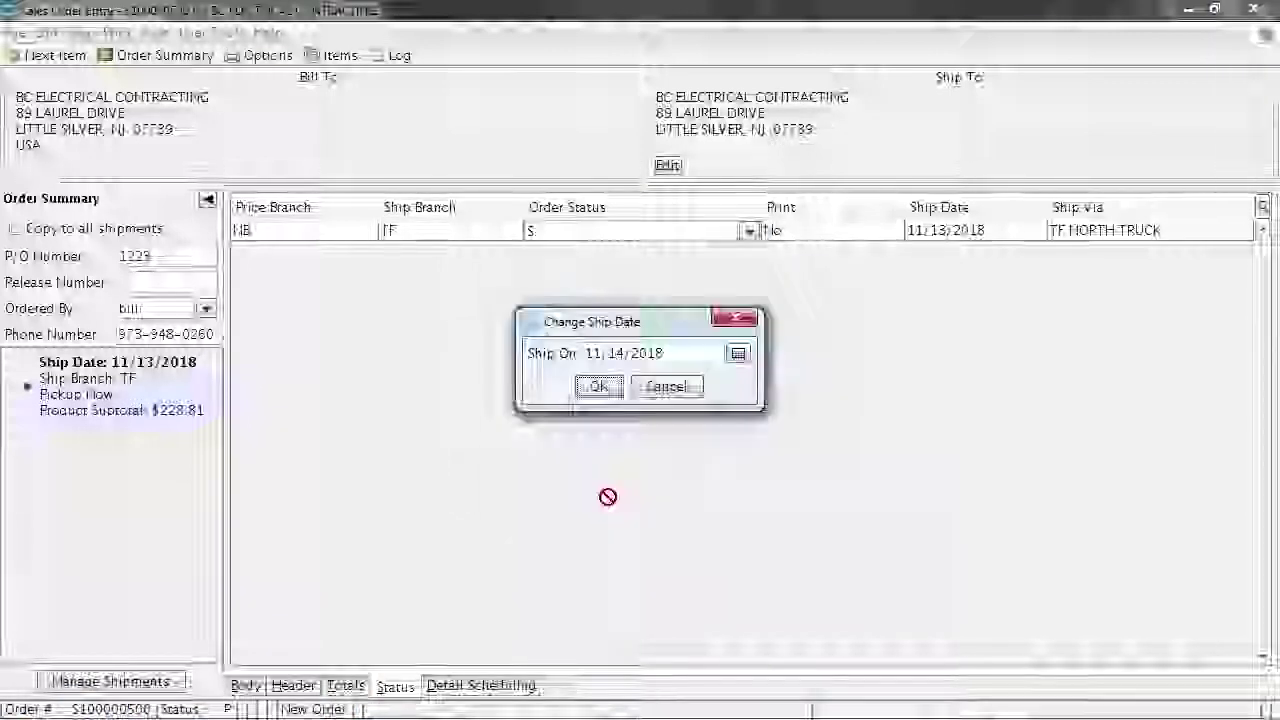
key("Return")
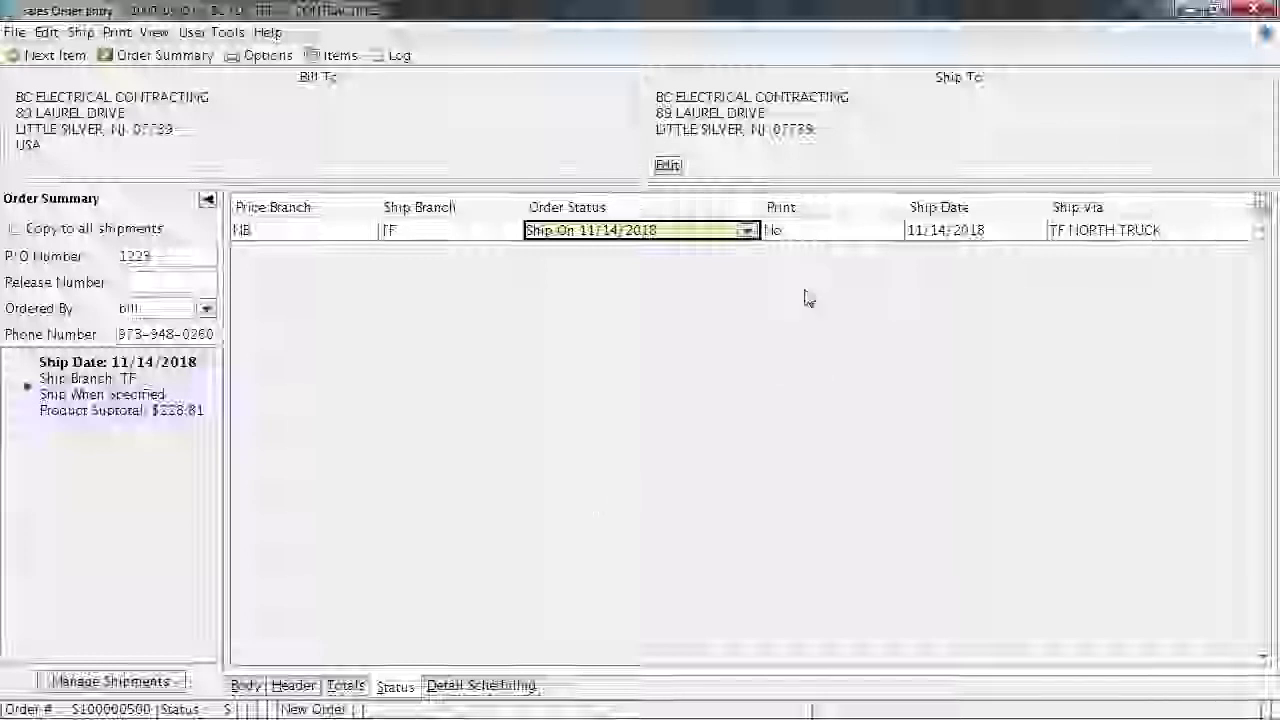
left_click(846, 238)
left_click(889, 231)
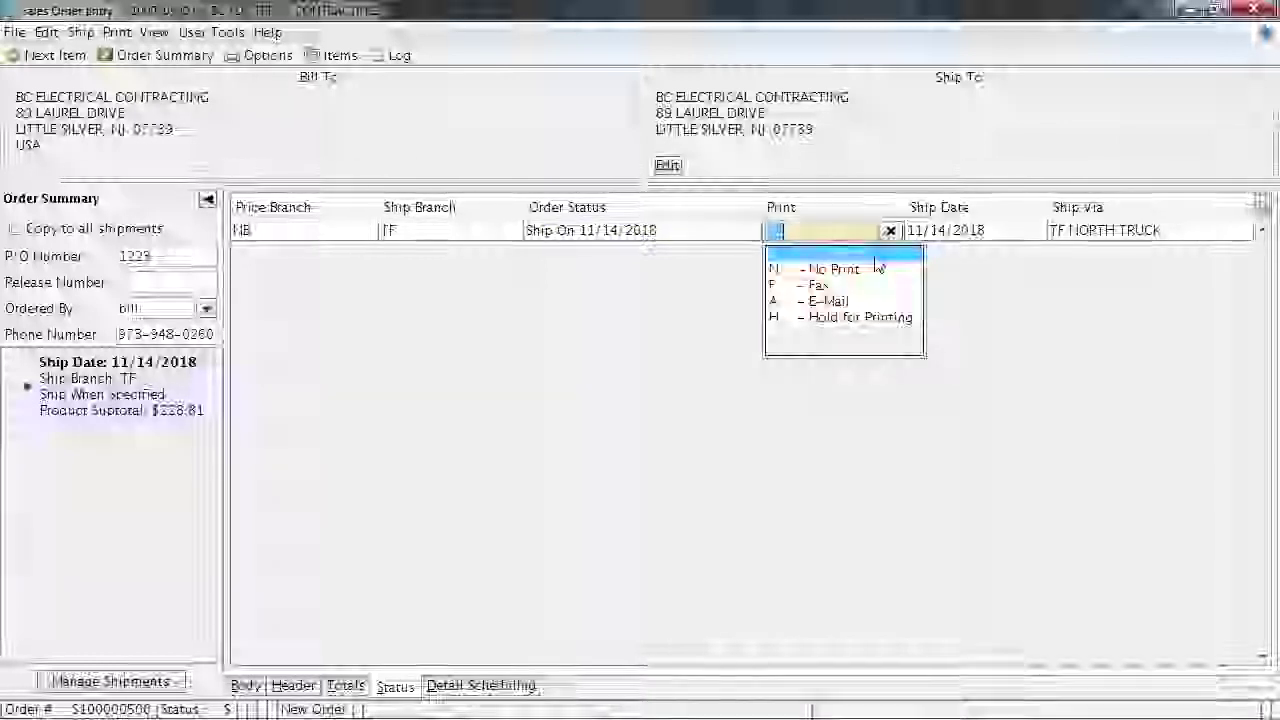
Choose Yes as the Print option for the TF NORTH TRUCK shipment
left_click(875, 259)
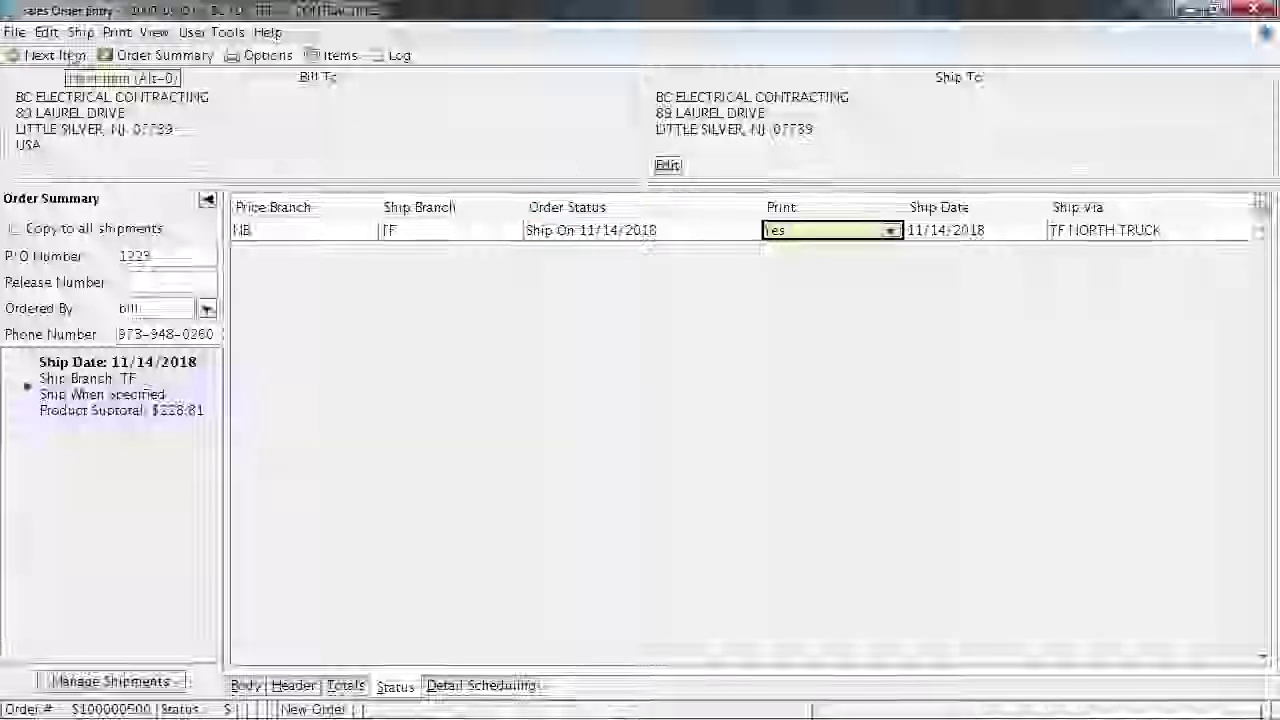
left_click(400, 58)
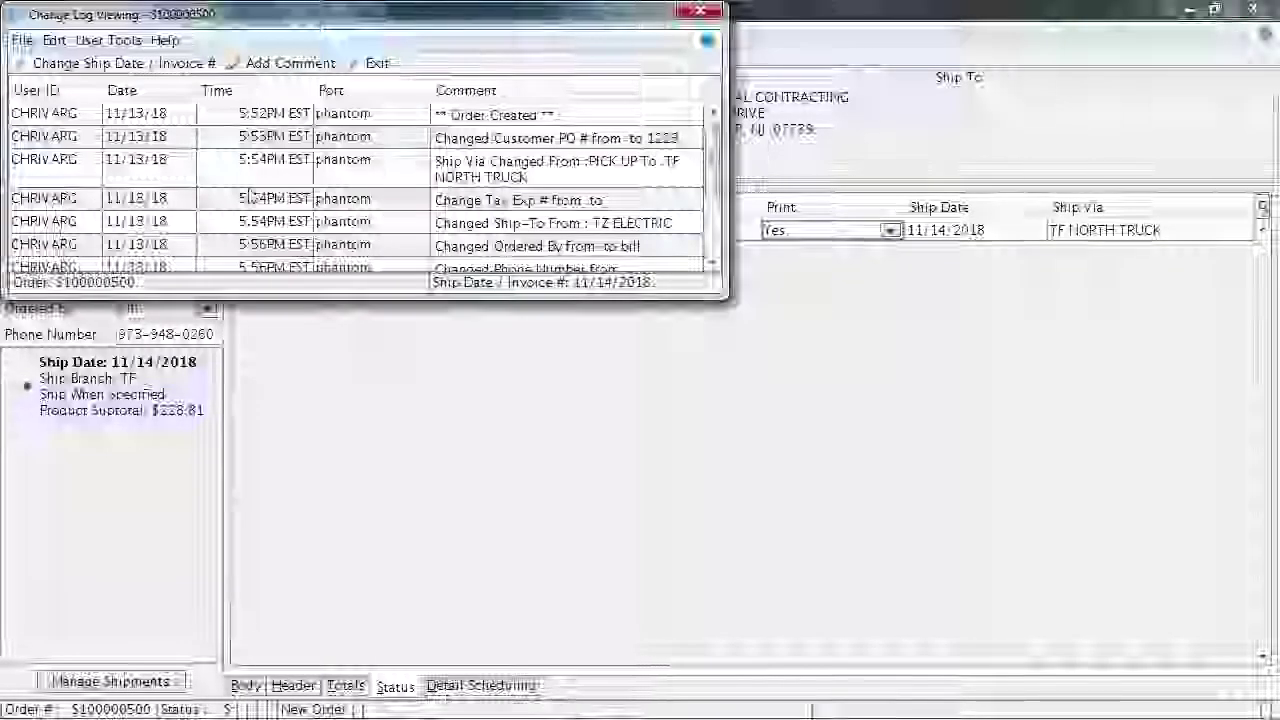
left_click(258, 247)
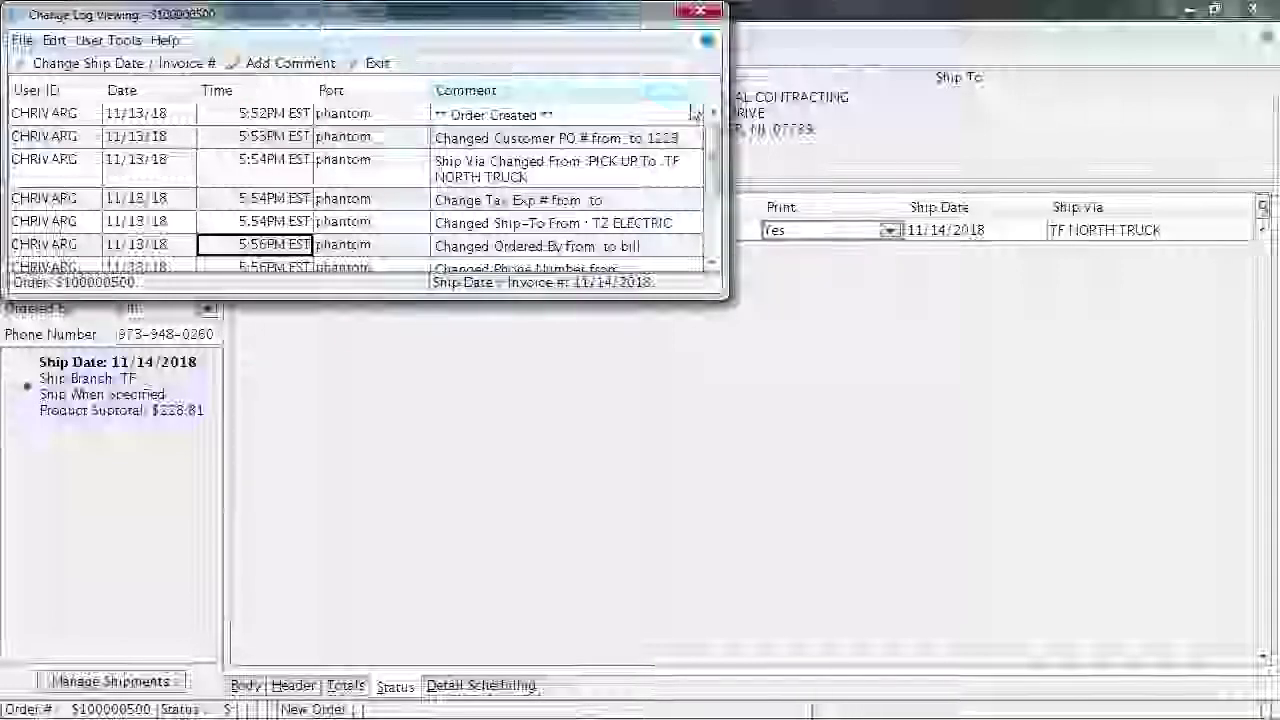
mouse_move(713, 140)
left_mouse_down()
mouse_move(713, 210)
mouse_move(712, 130)
left_mouse_up()
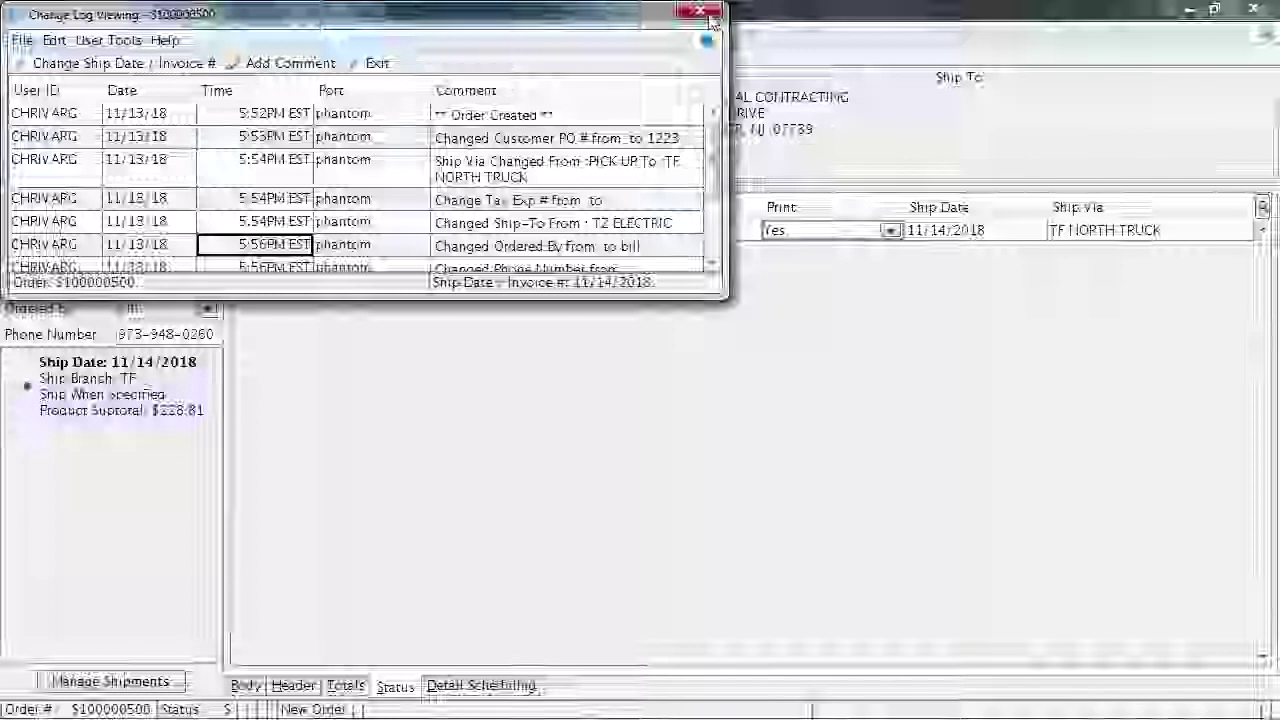
left_click(711, 14)
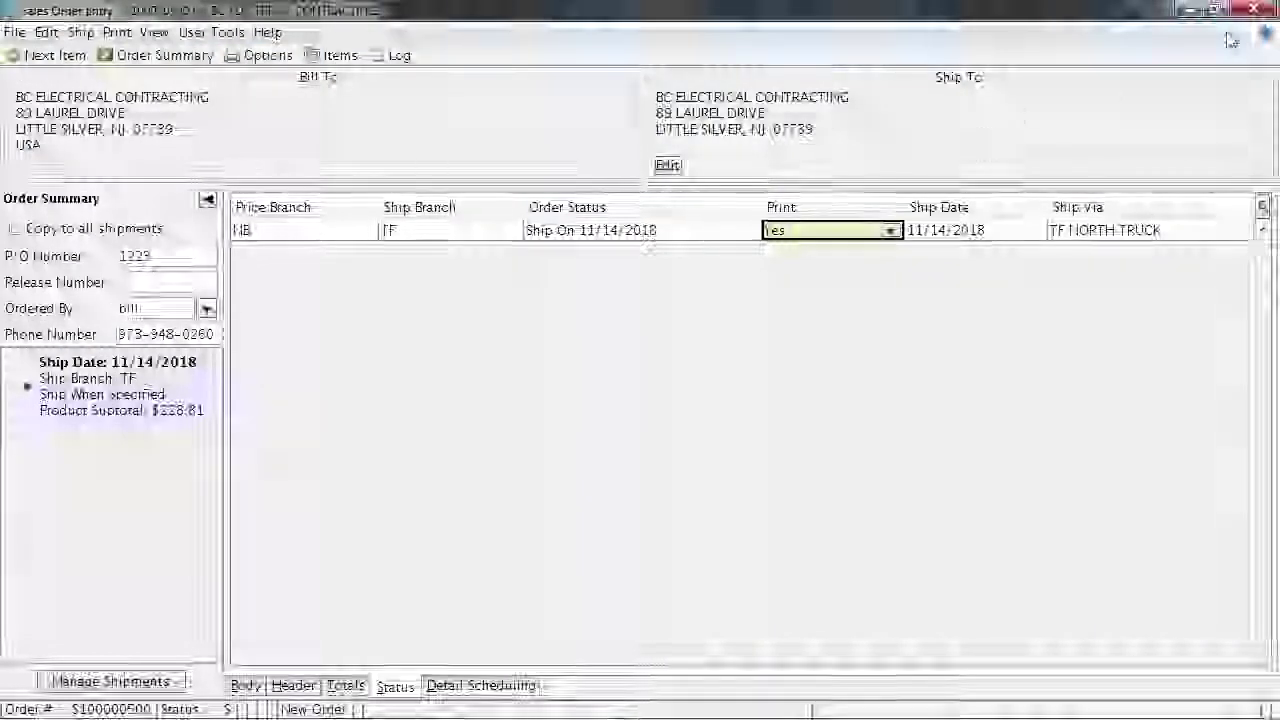
Switch the shipment's Print setting from Yes to N - No Print
left_click(889, 231)
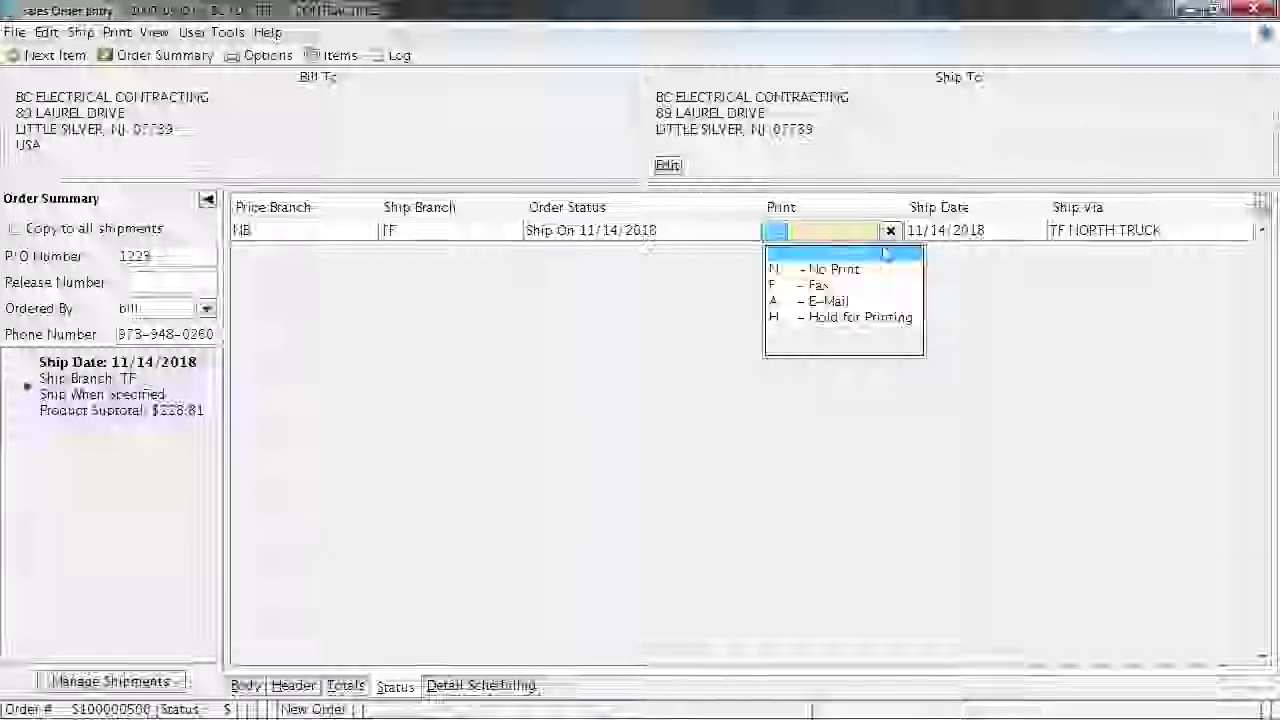
left_click(875, 265)
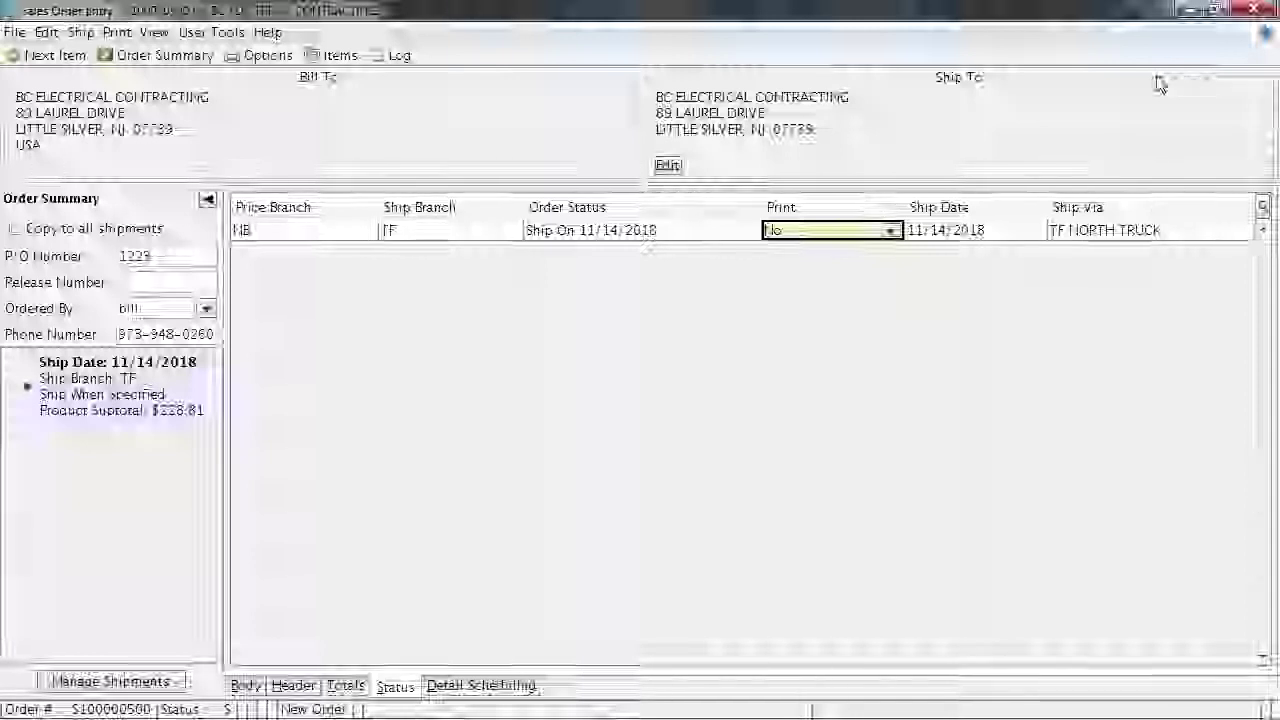
mouse_move(640, 10)
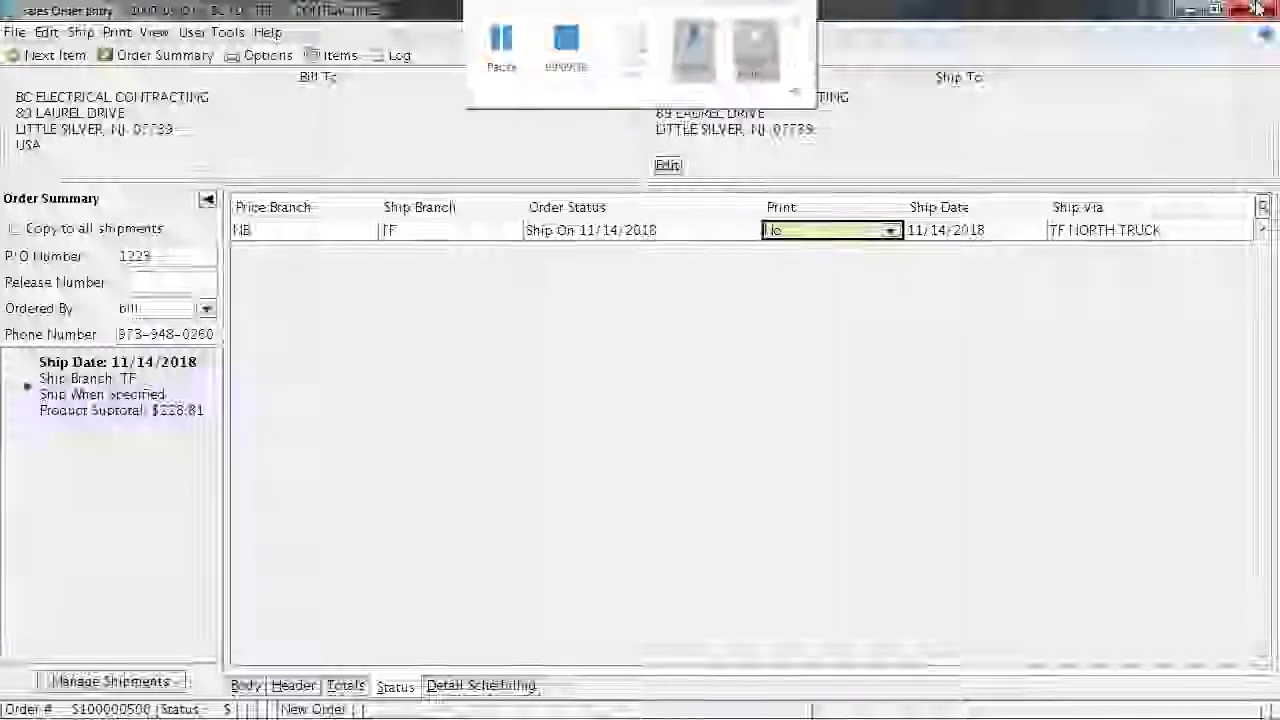
Close Sales Order Entry and pull up Recent Orders from the dashboard's customer/order number field
left_click(1258, 8)
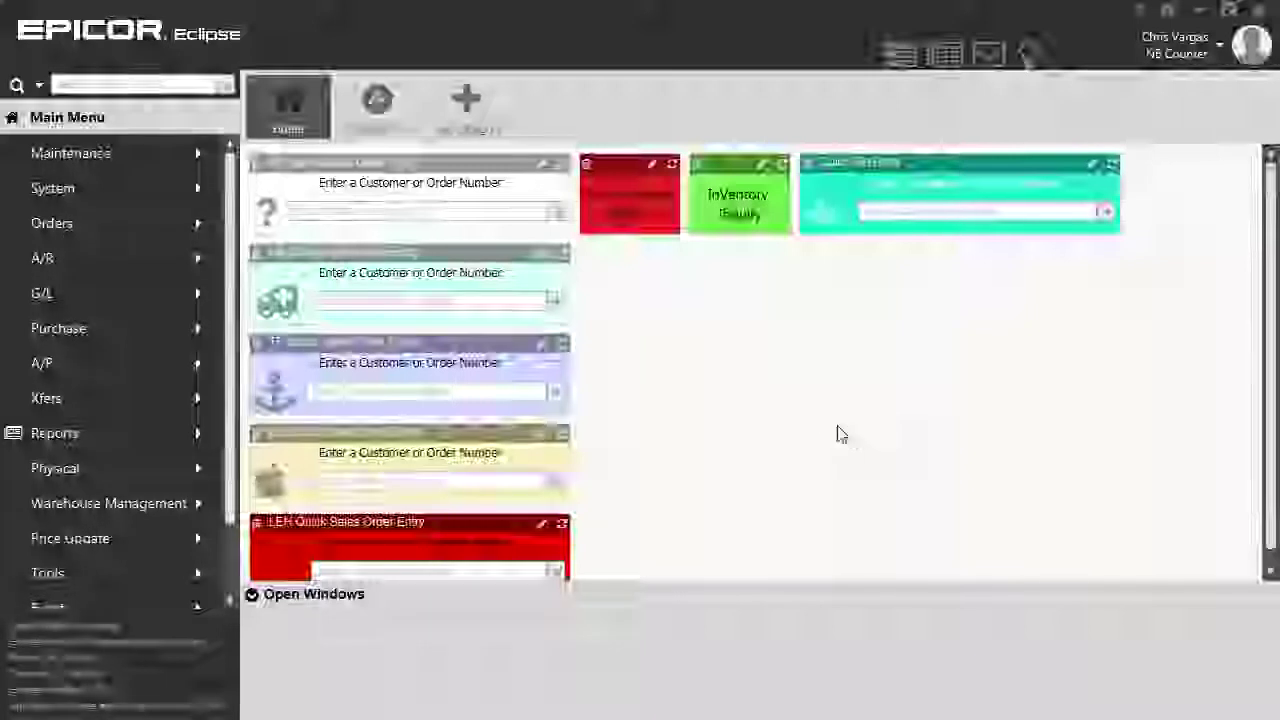
left_click(484, 300)
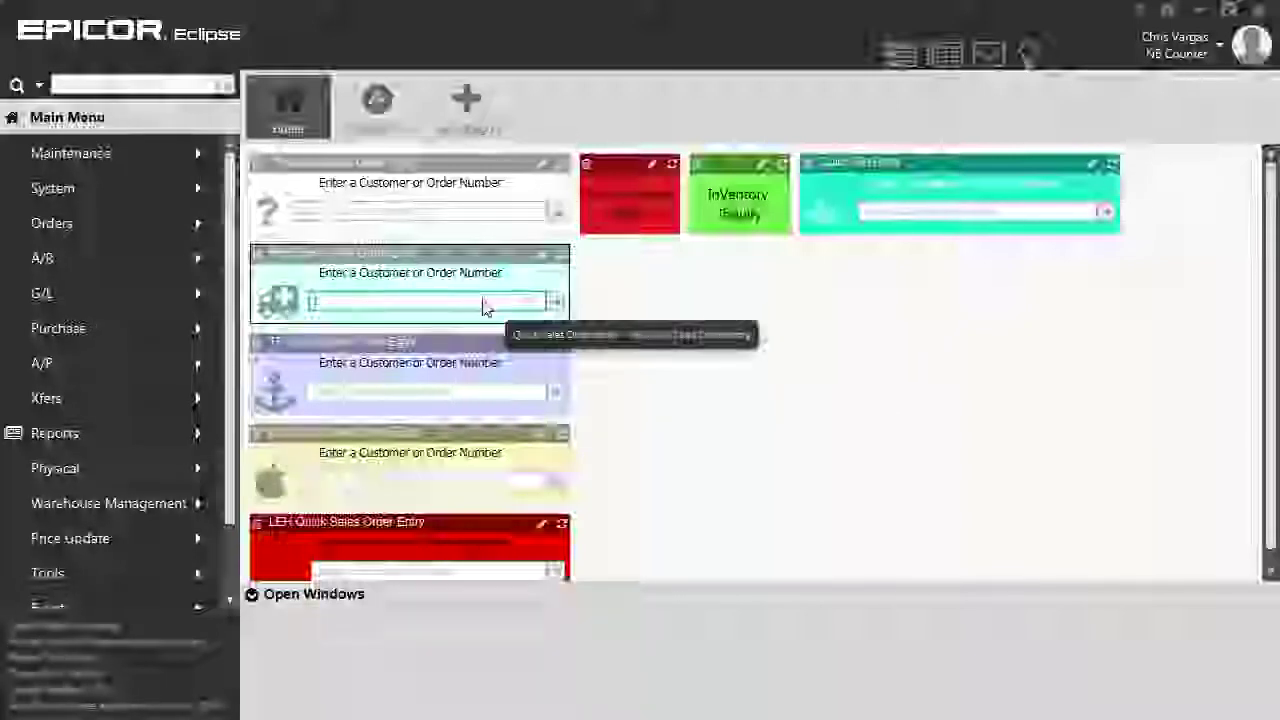
type("1")
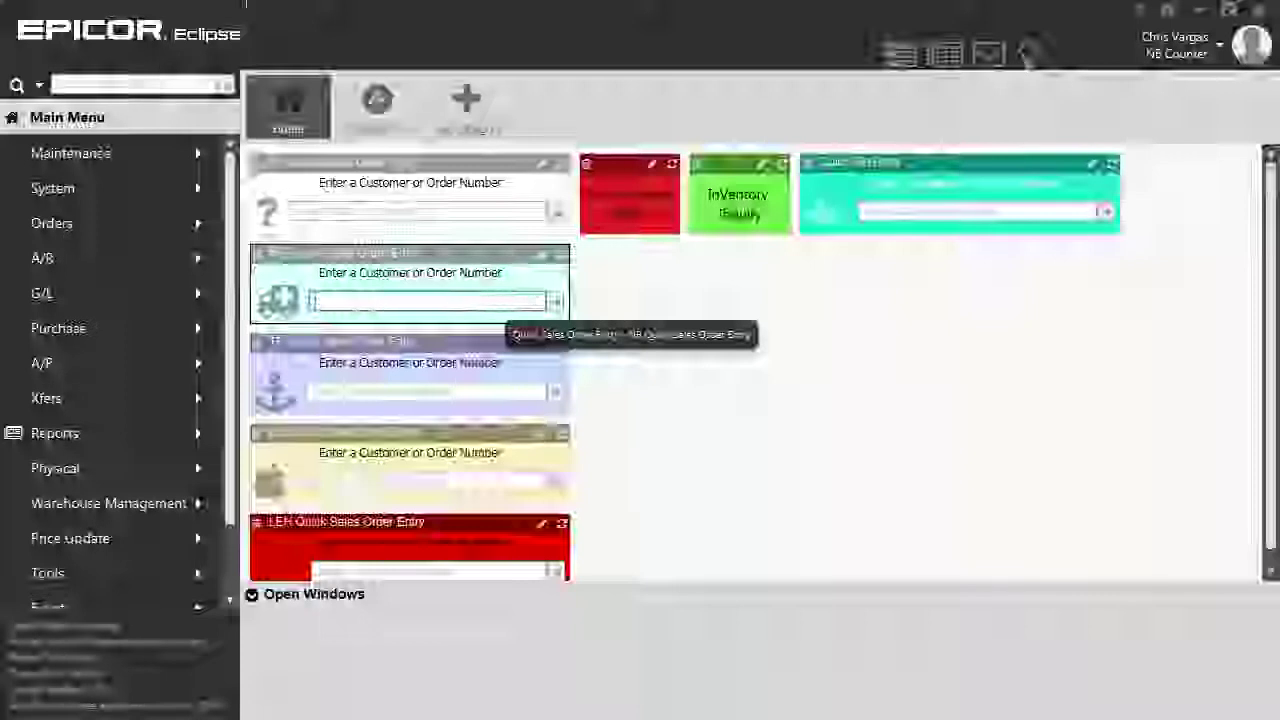
left_click(152, 80)
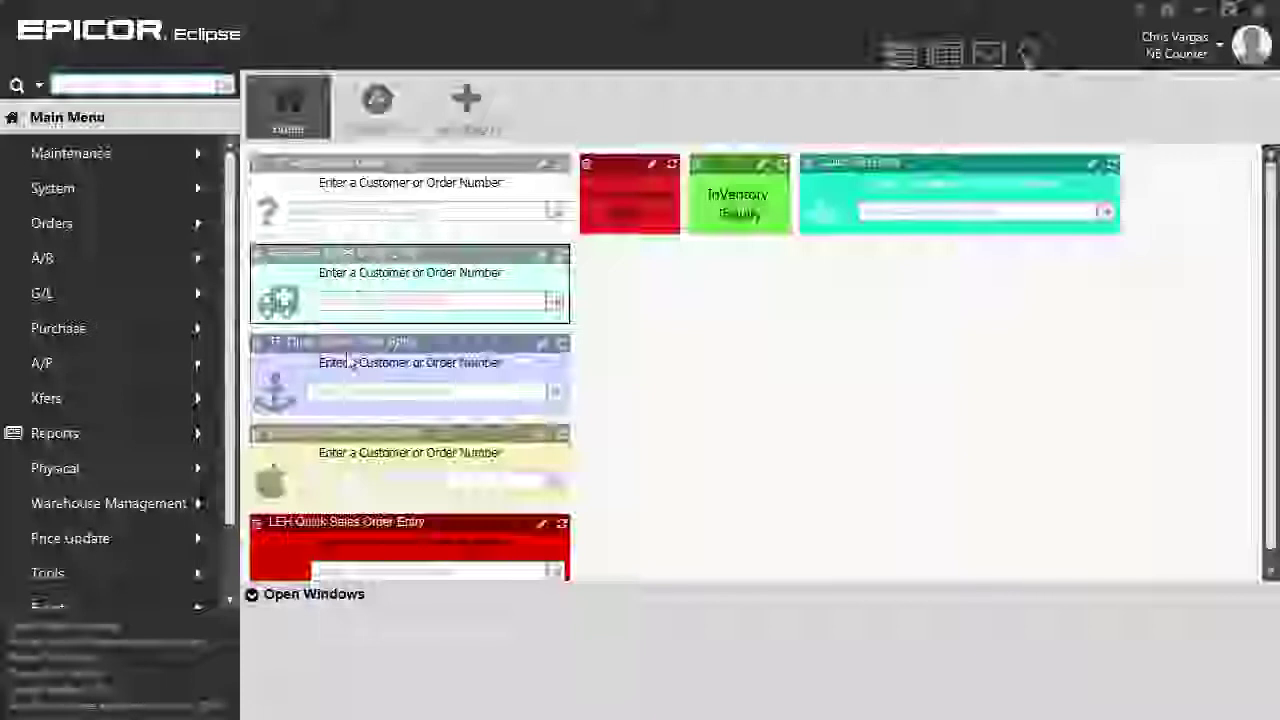
left_click(360, 392)
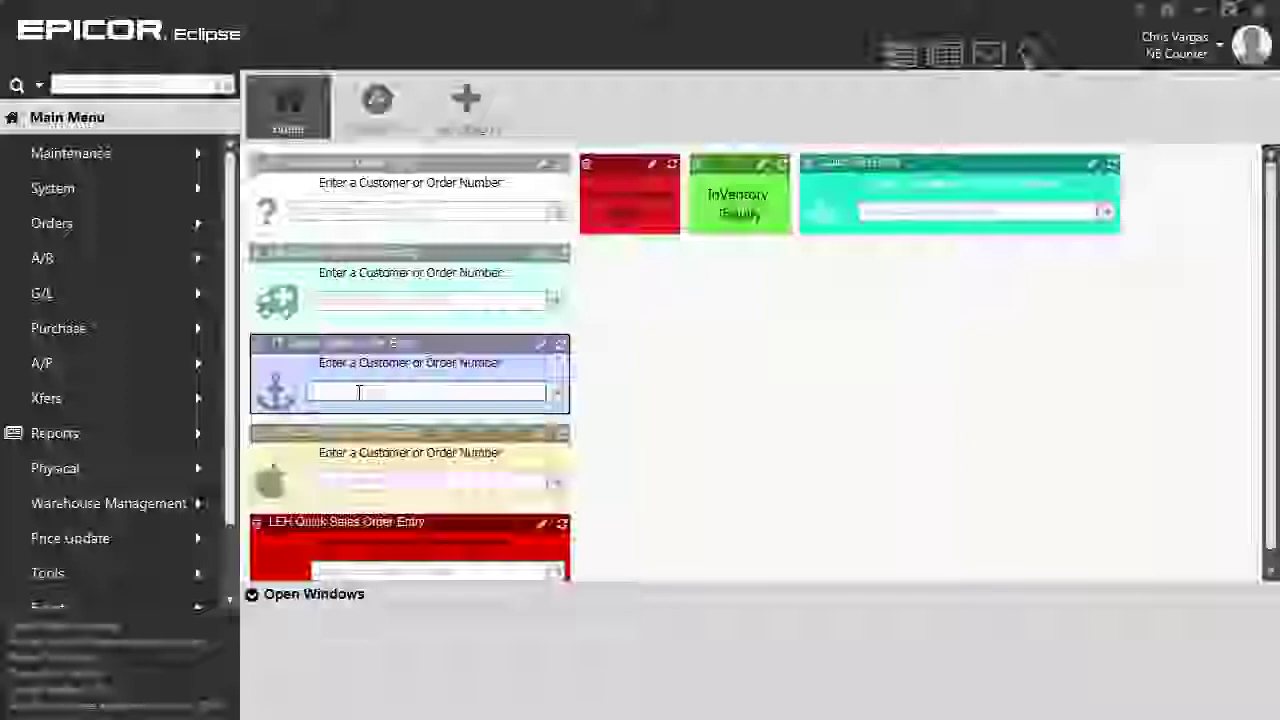
left_click(360, 396)
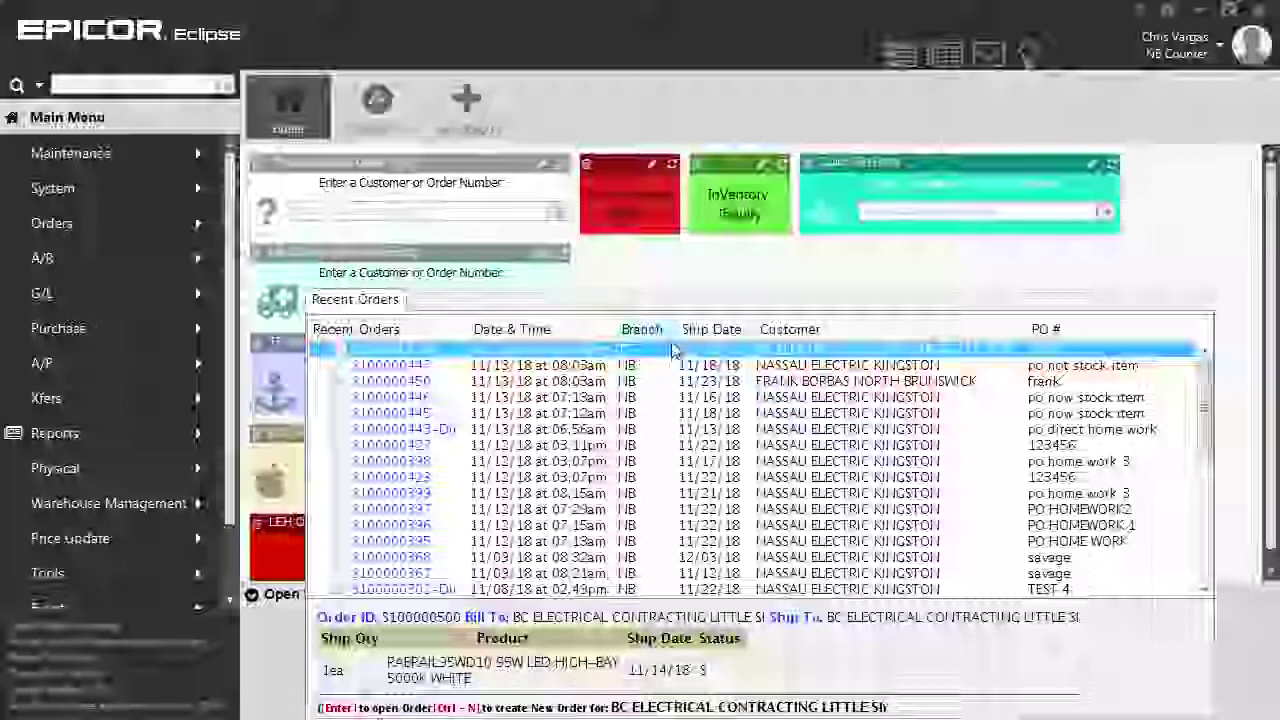
Reopen the BC Electrical Contracting order from the Recent Orders list
double_click(724, 356)
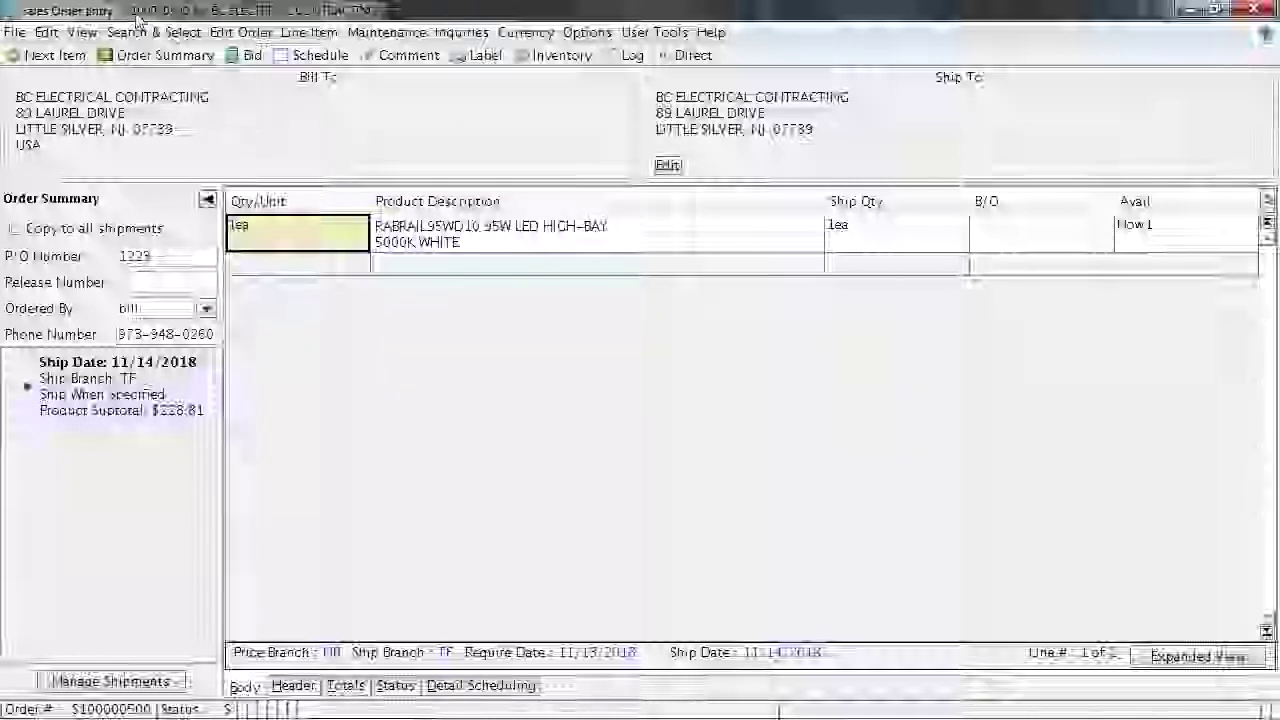
Restore the Sales Order Entry window from full screen and bring up its File menu
left_click_drag(130, 18, 177, 20)
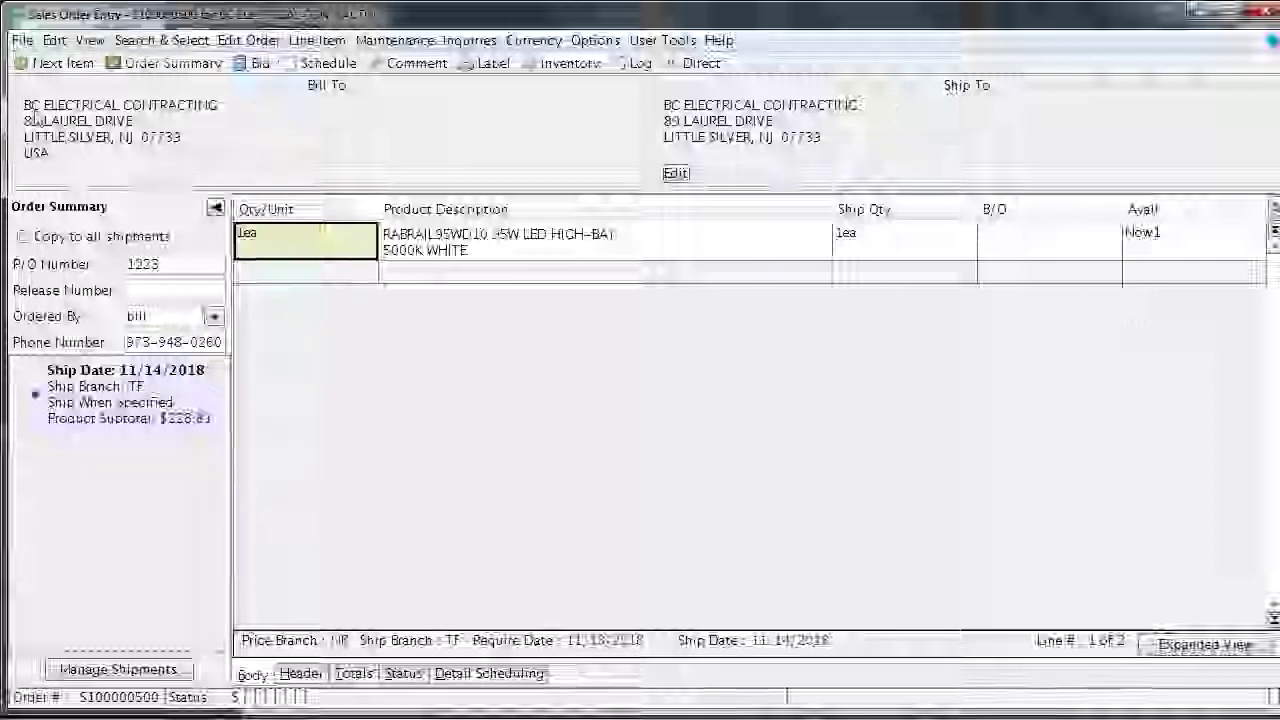
left_click(22, 40)
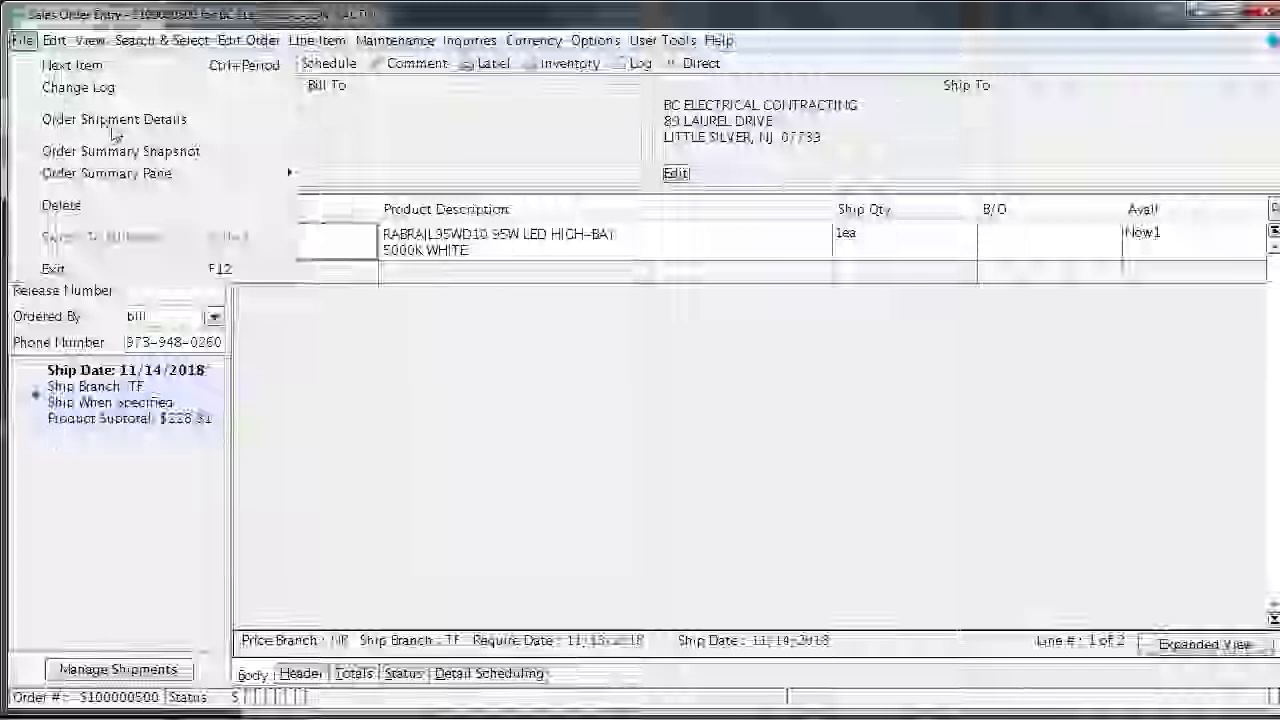
left_click(113, 125)
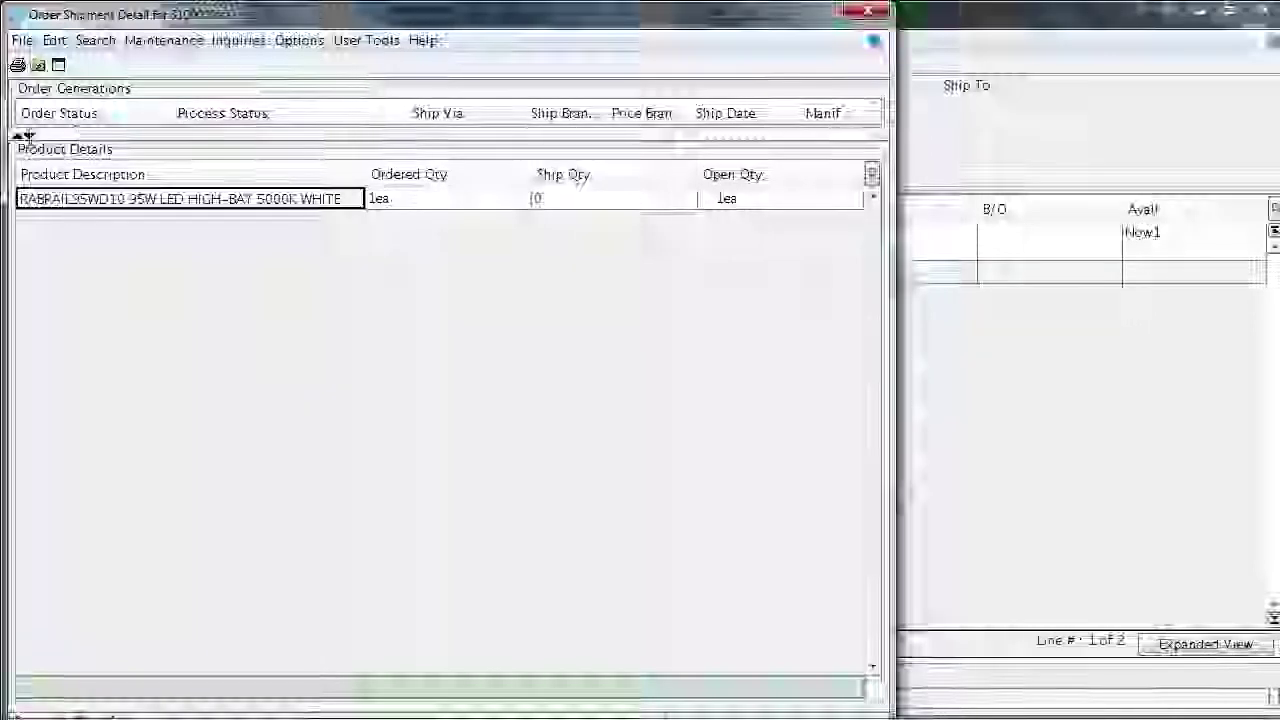
left_click(27, 139)
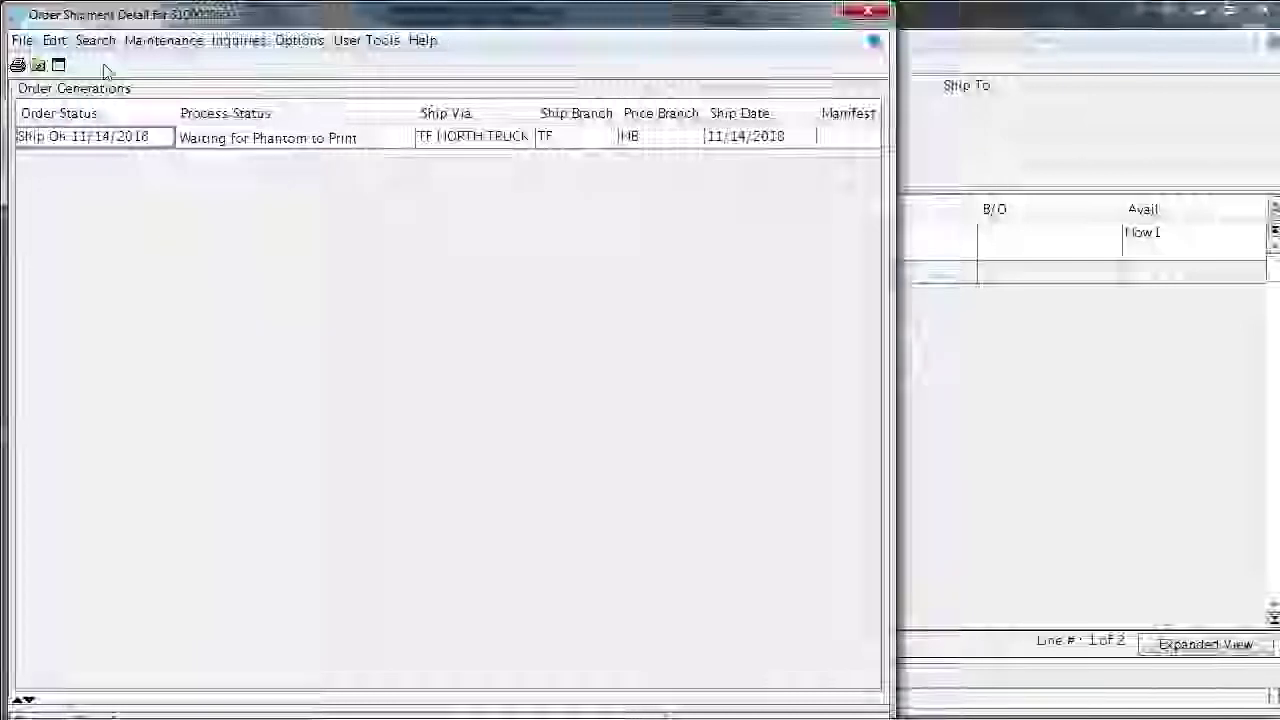
left_click(107, 142)
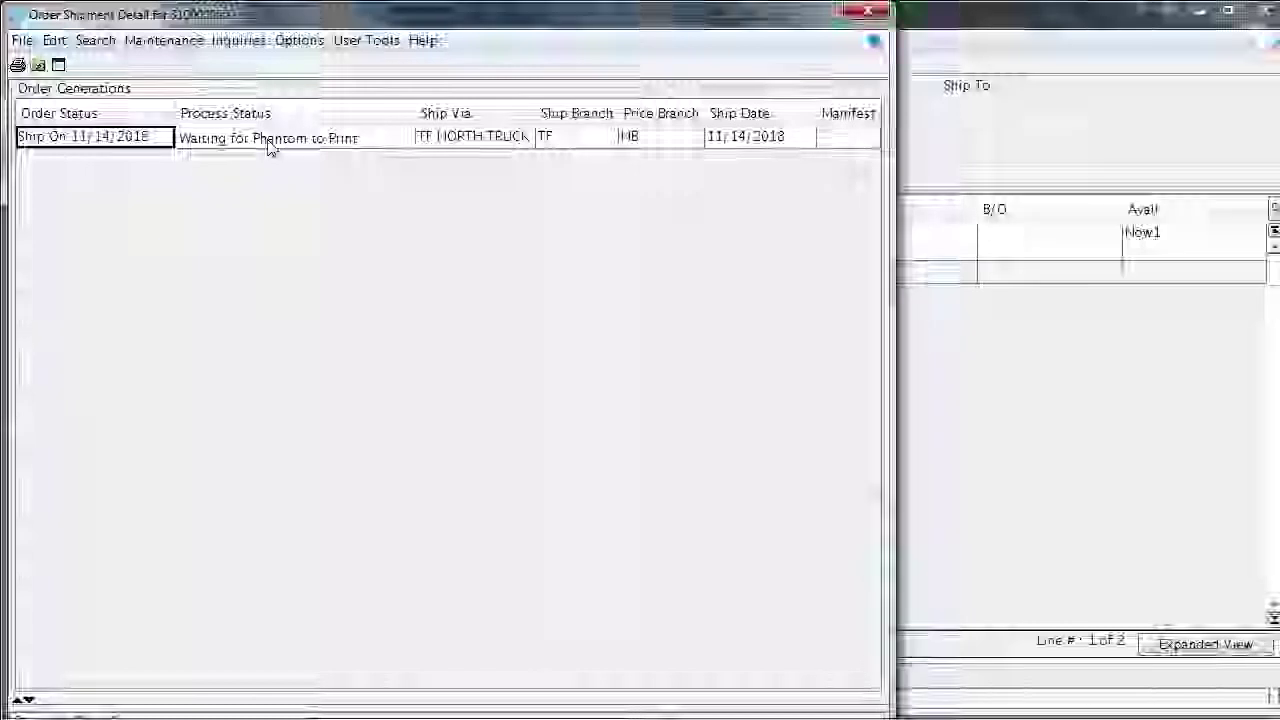
mouse_move(600, 58)
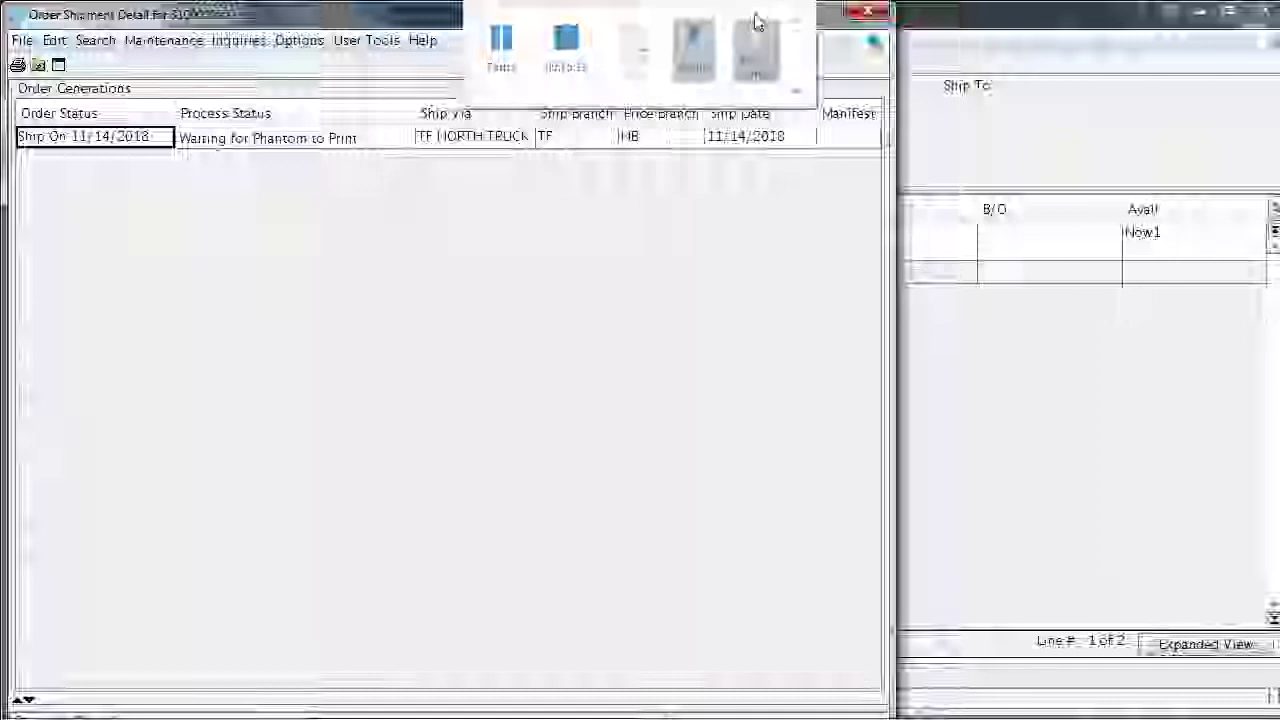
Close the Order Shipment Detail window and then the Sales Order Entry window
left_click(867, 11)
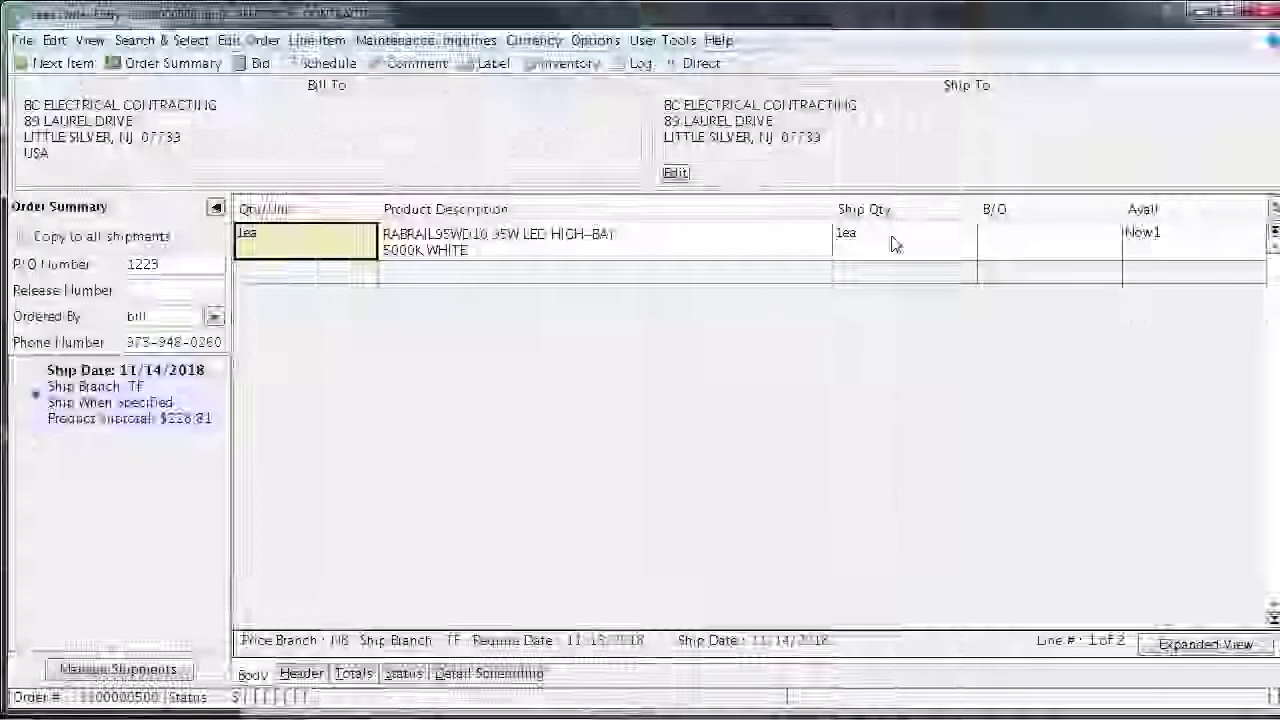
left_click(1254, 16)
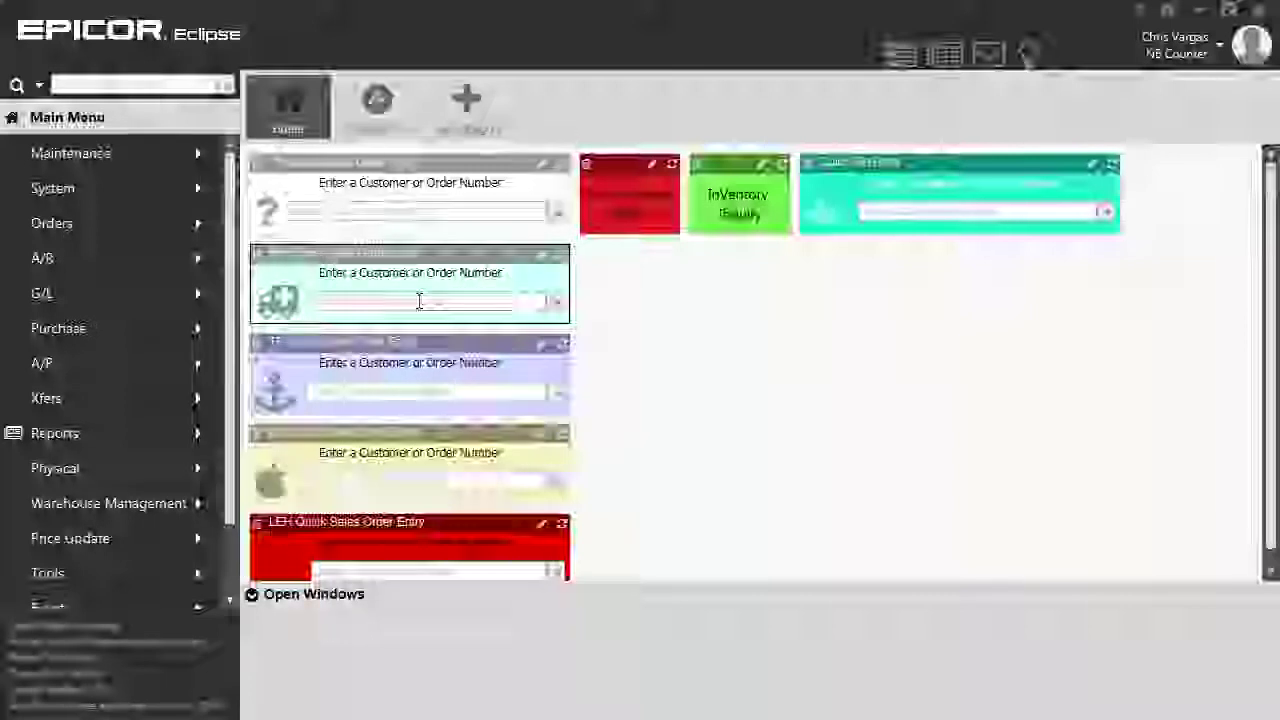
Pick the BC Electrical order from Recent Orders and dismiss its OE Comment popup
left_click(419, 301)
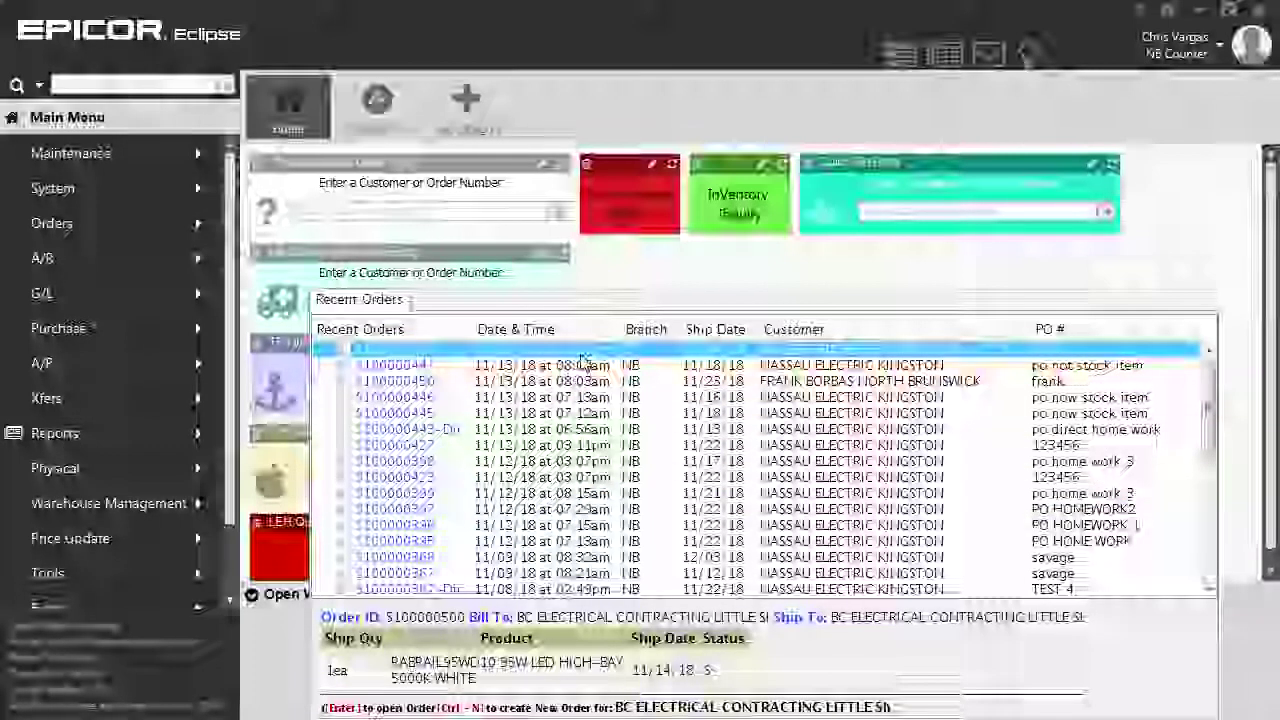
left_click(583, 364)
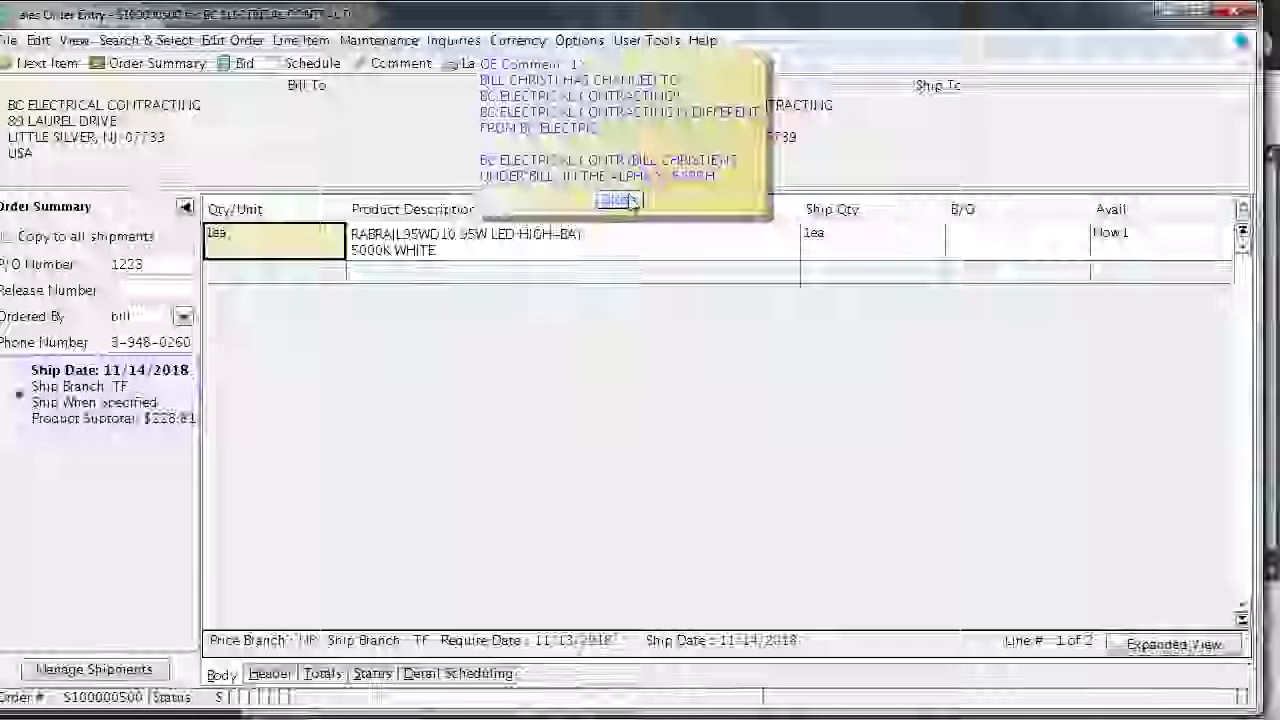
left_click(620, 200)
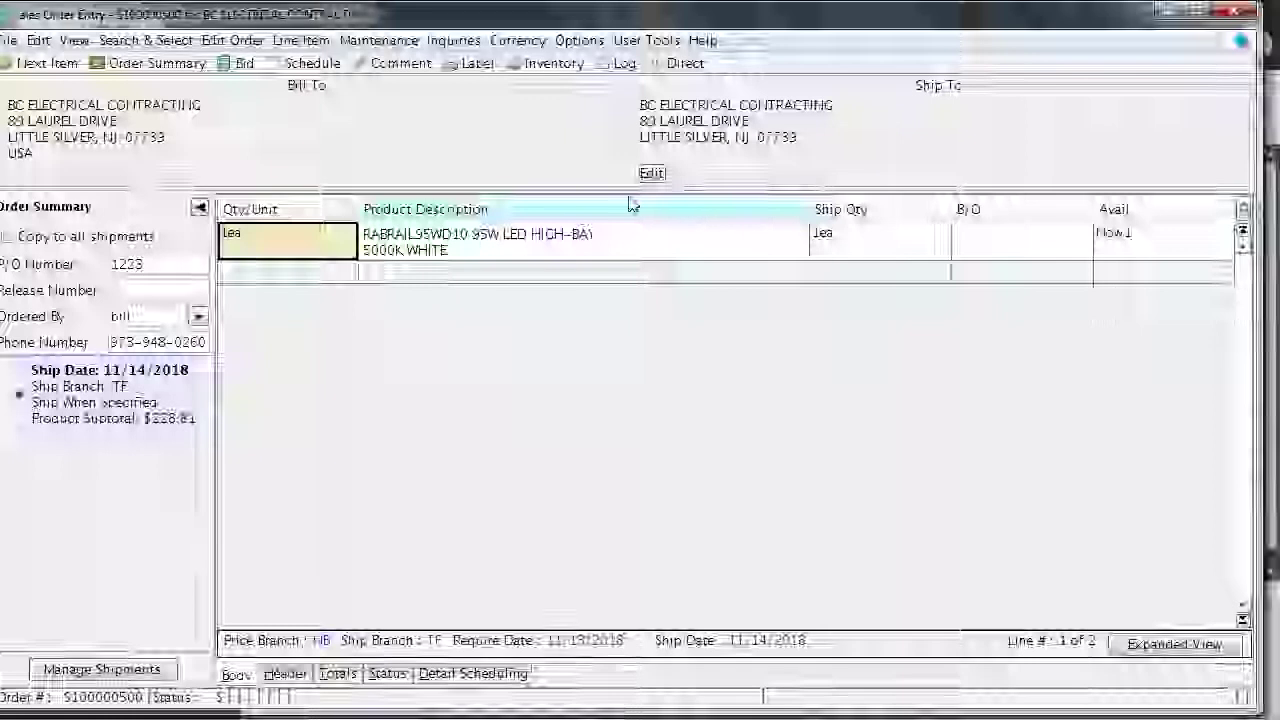
Change the RABRAIL95WD10 line quantity to 20 ea and confirm the quantity change
left_click(326, 235)
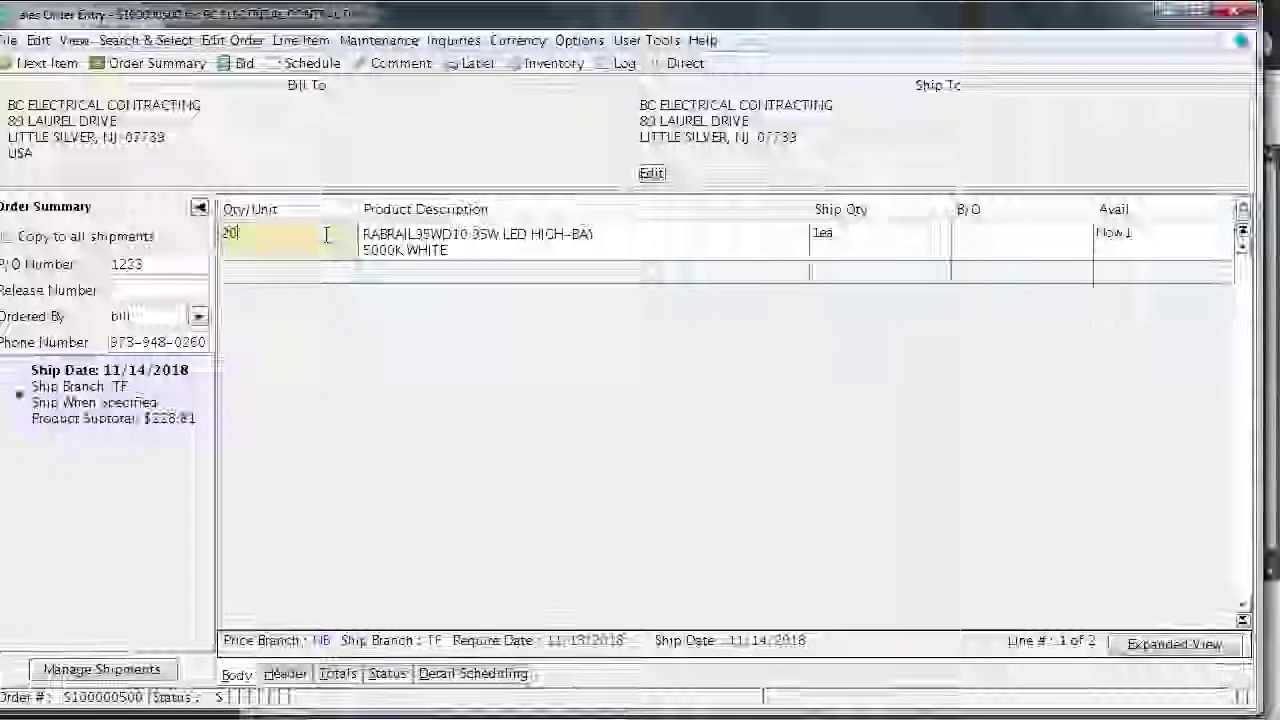
key("Tab")
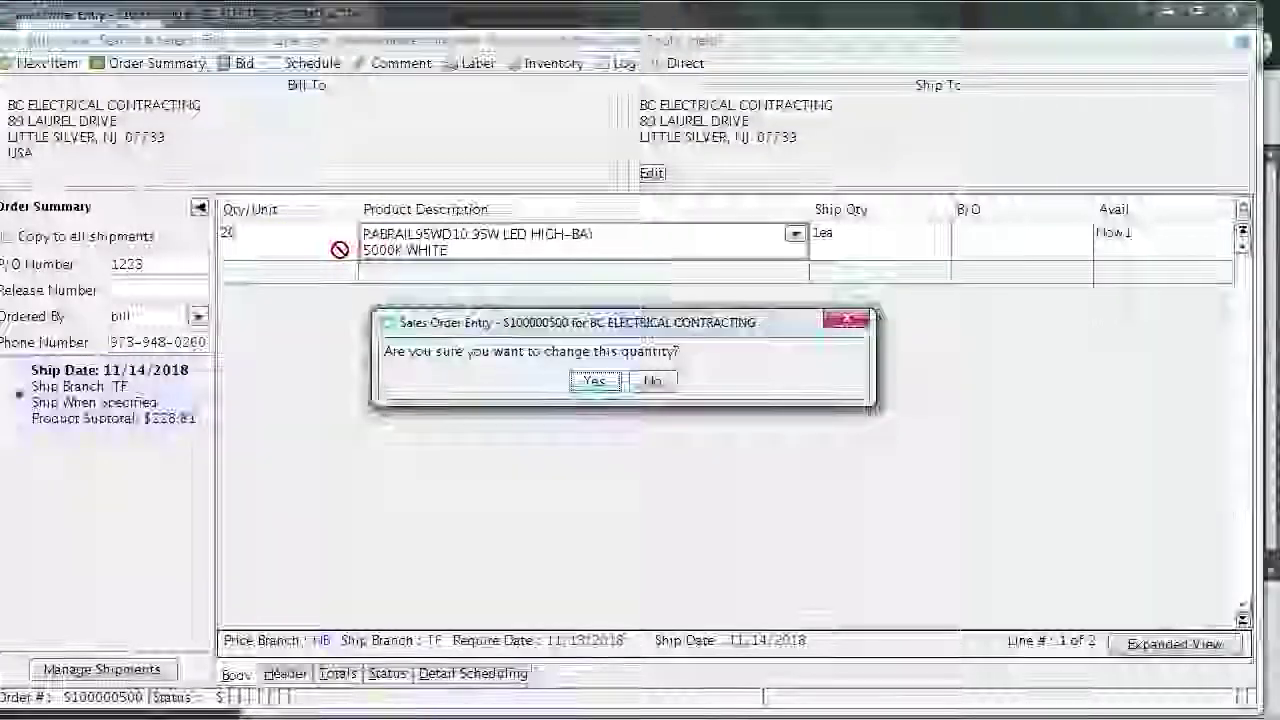
left_click(593, 380)
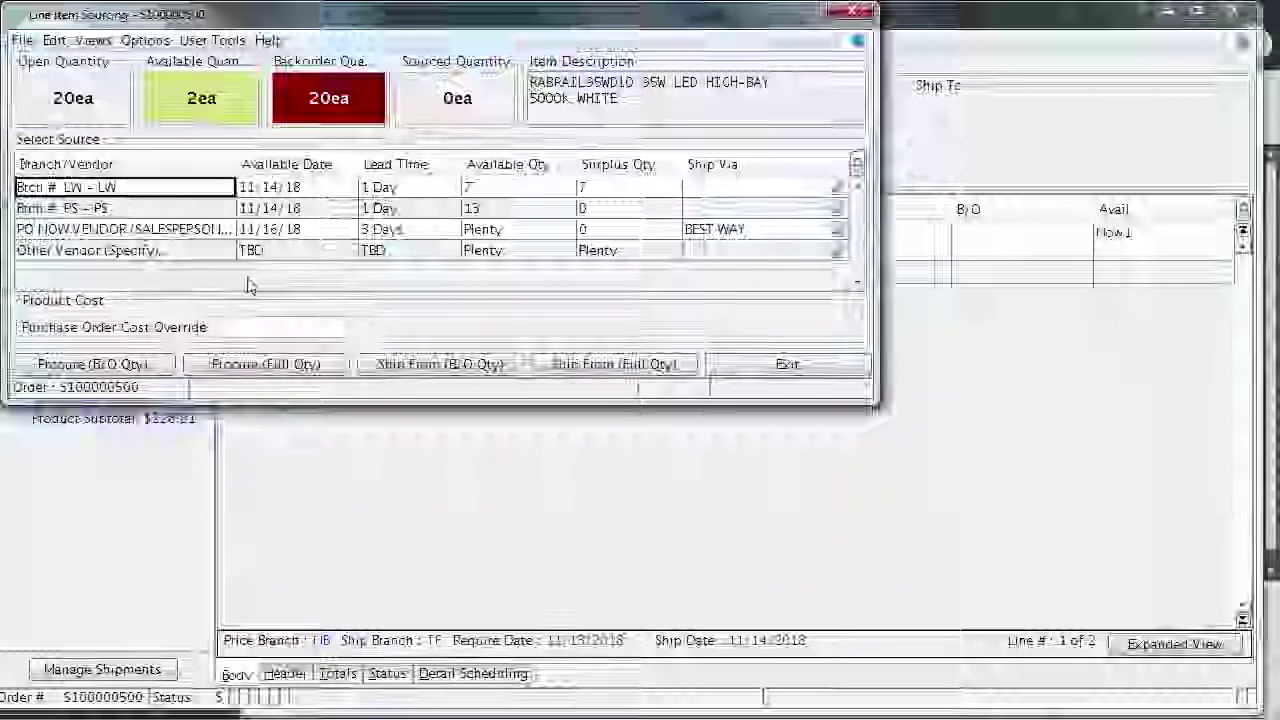
Procure the full quantity of 20 high-bays from other vendor RAB Lighting
left_click(72, 256)
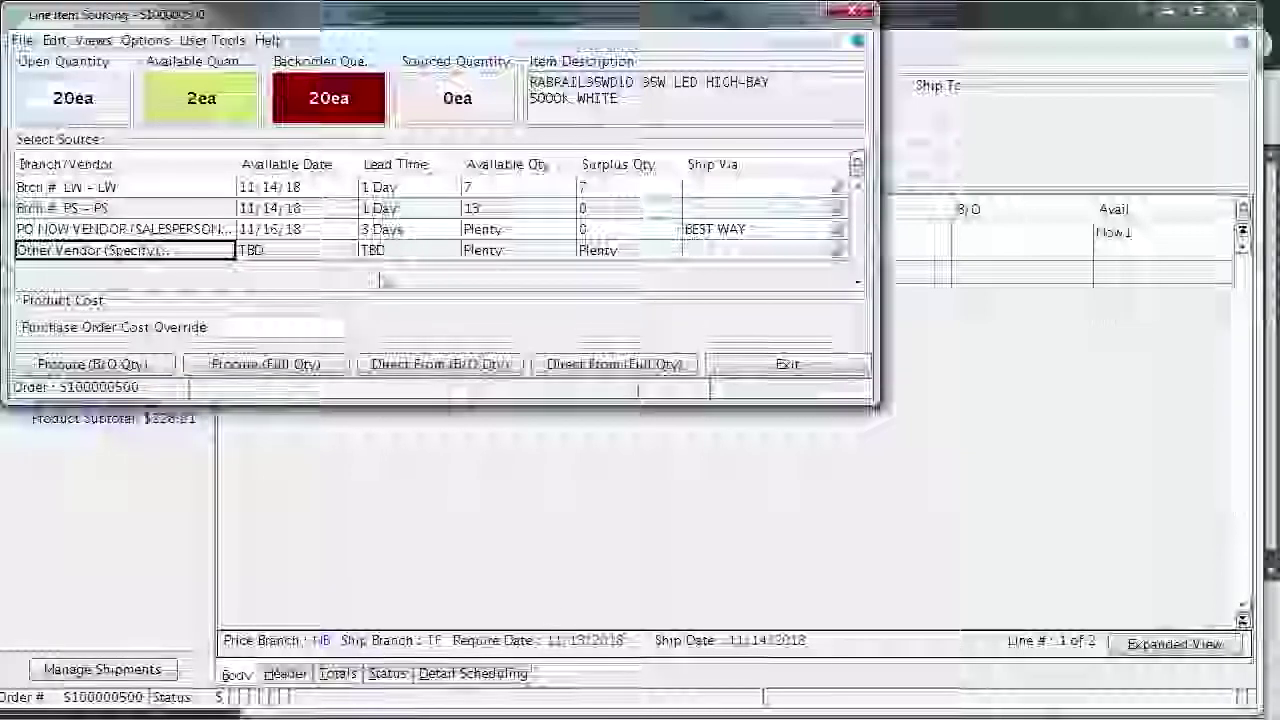
left_click(266, 366)
type("rab")
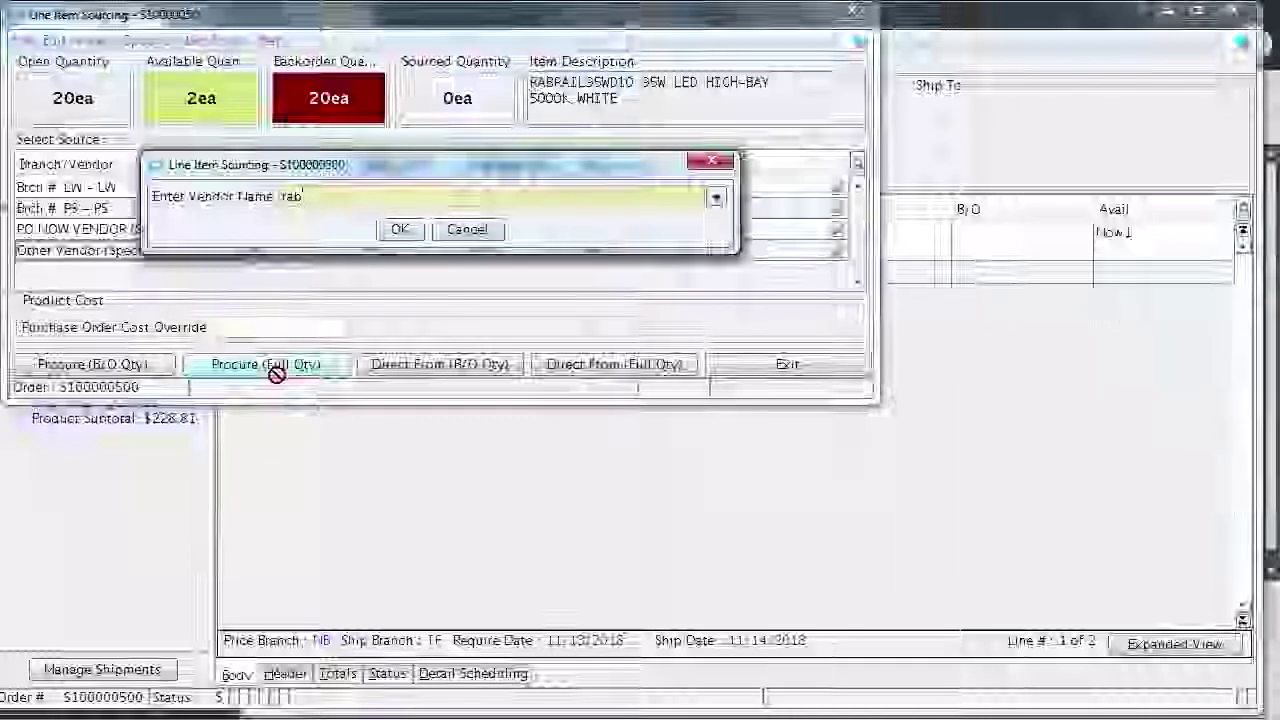
key("Tab")
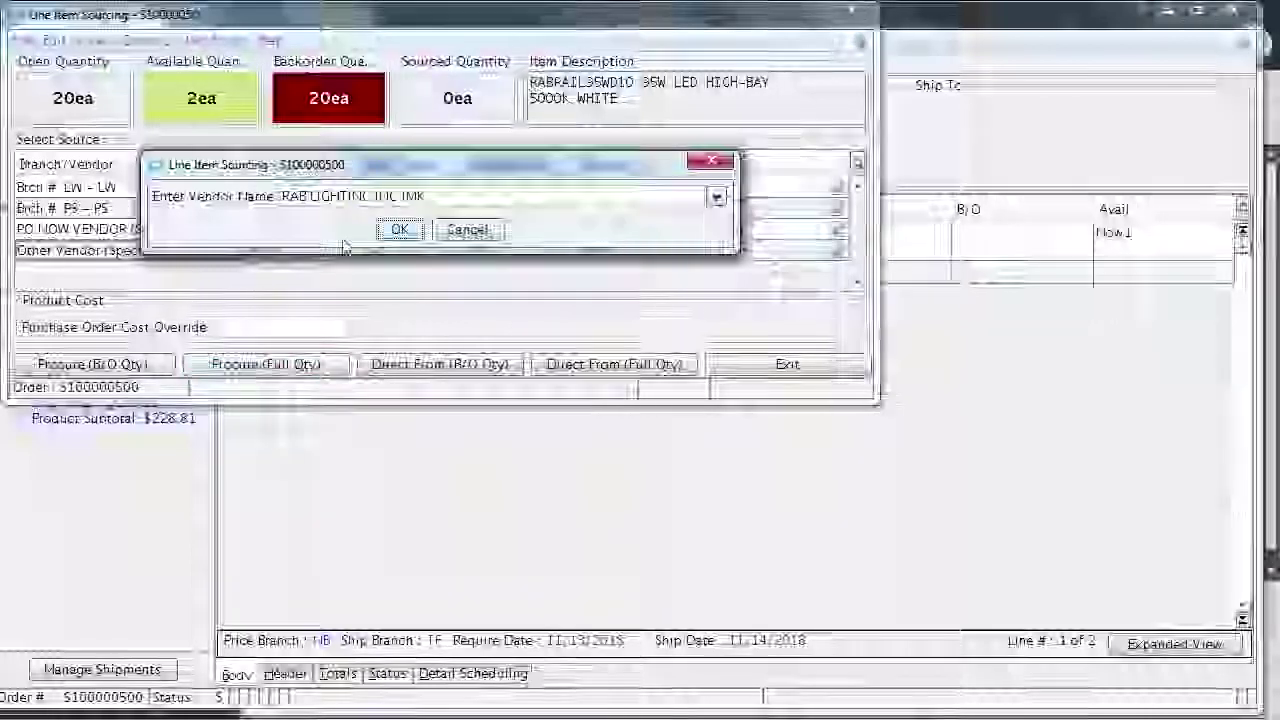
left_click(400, 230)
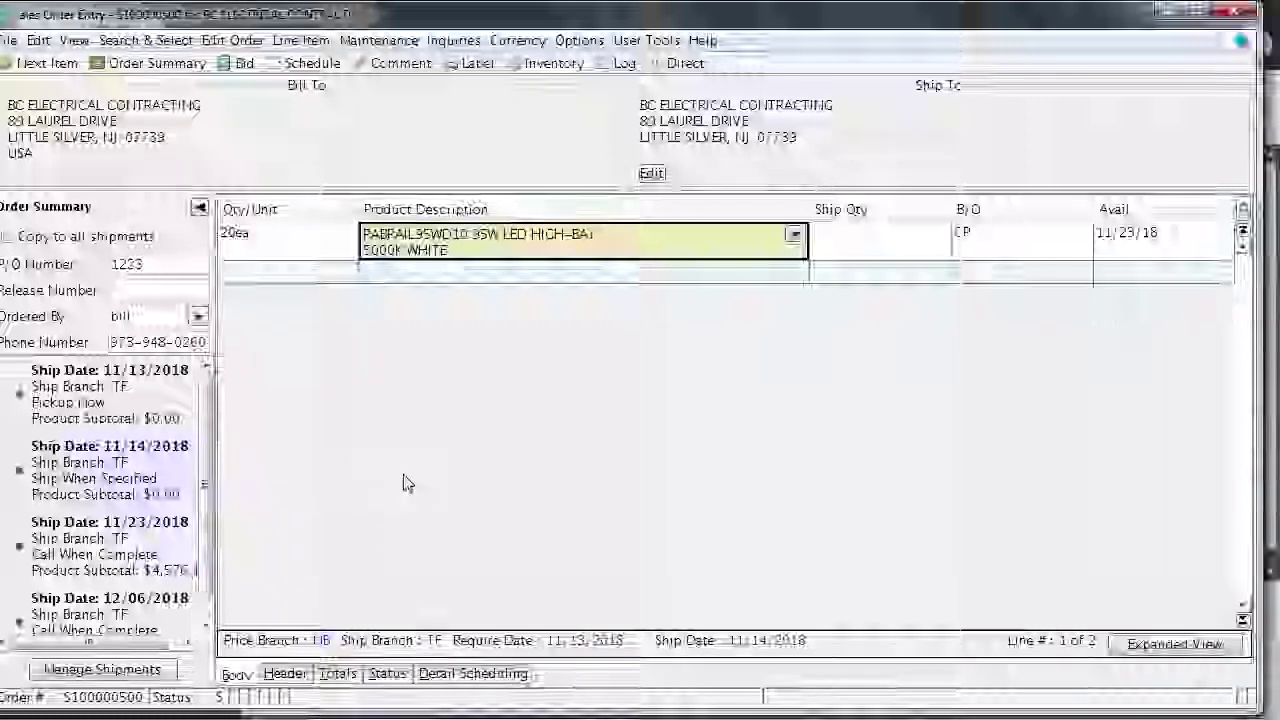
Show the Status view with the 11/23/2018 Call When Complete shipment and $4,576.18 subtotal
left_click(388, 674)
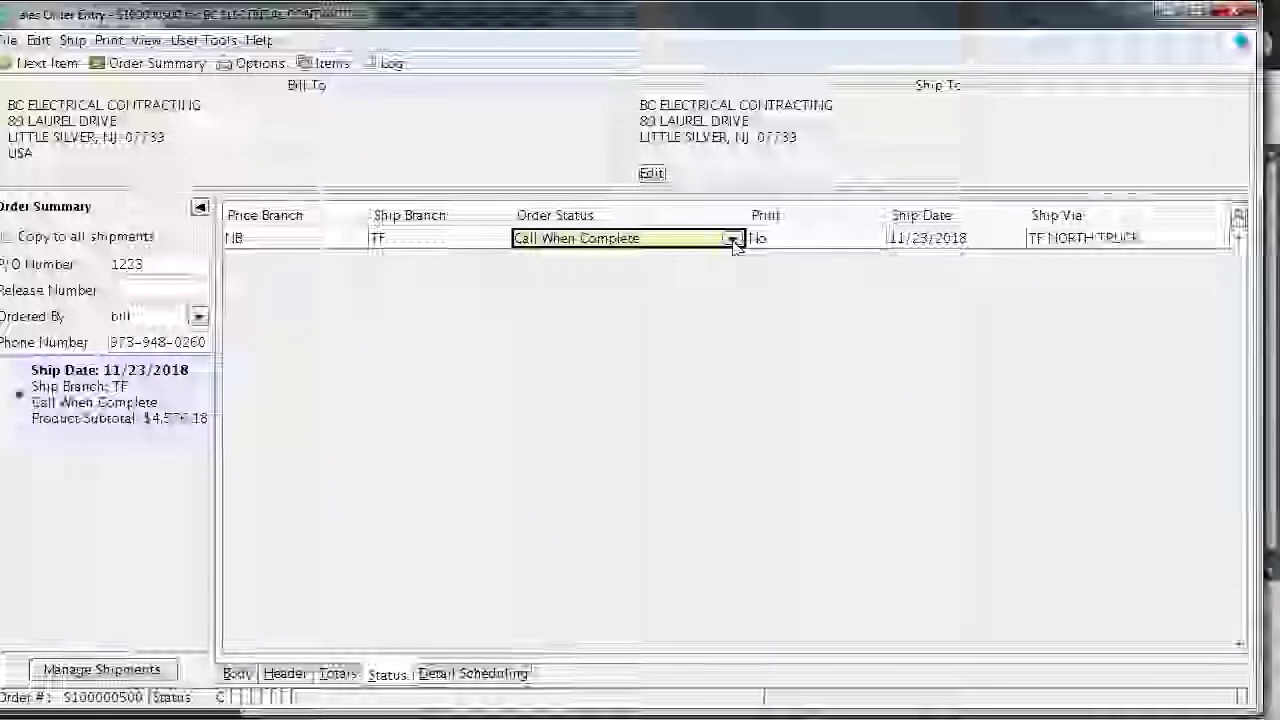
Set the 11/23/2018 shipment's order status to H – Ship When Complete
left_click(733, 240)
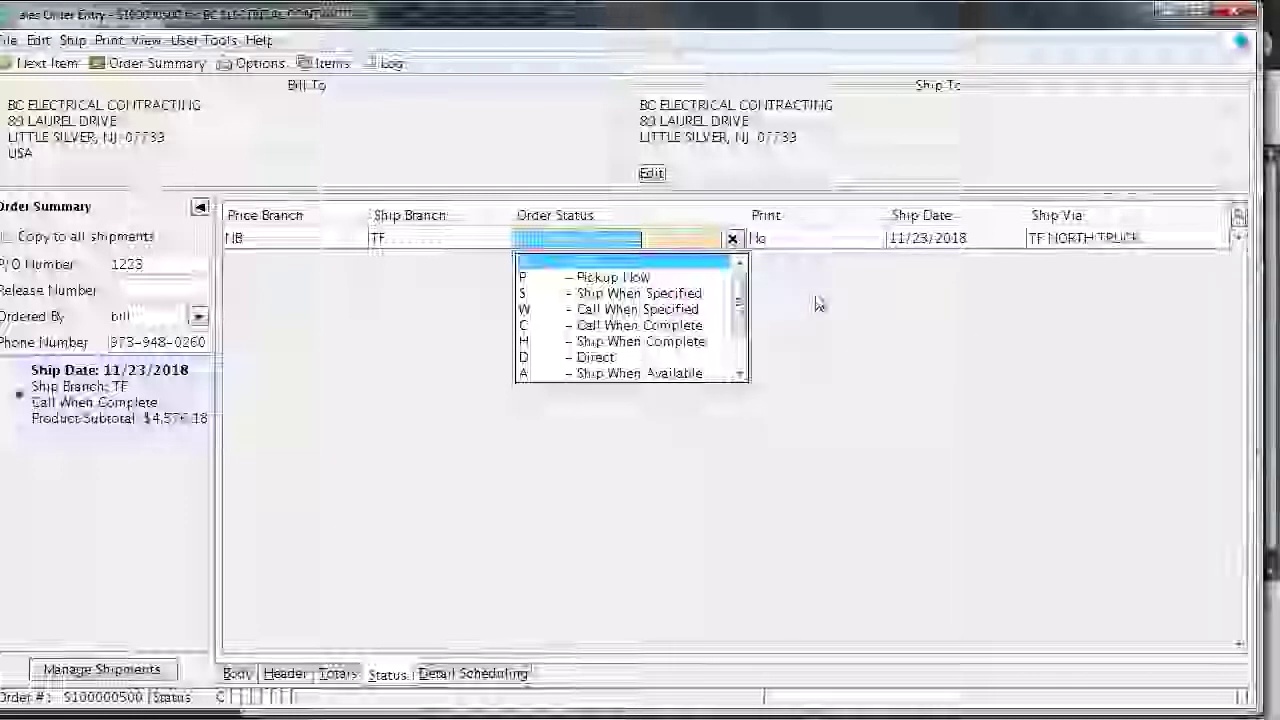
left_click(697, 342)
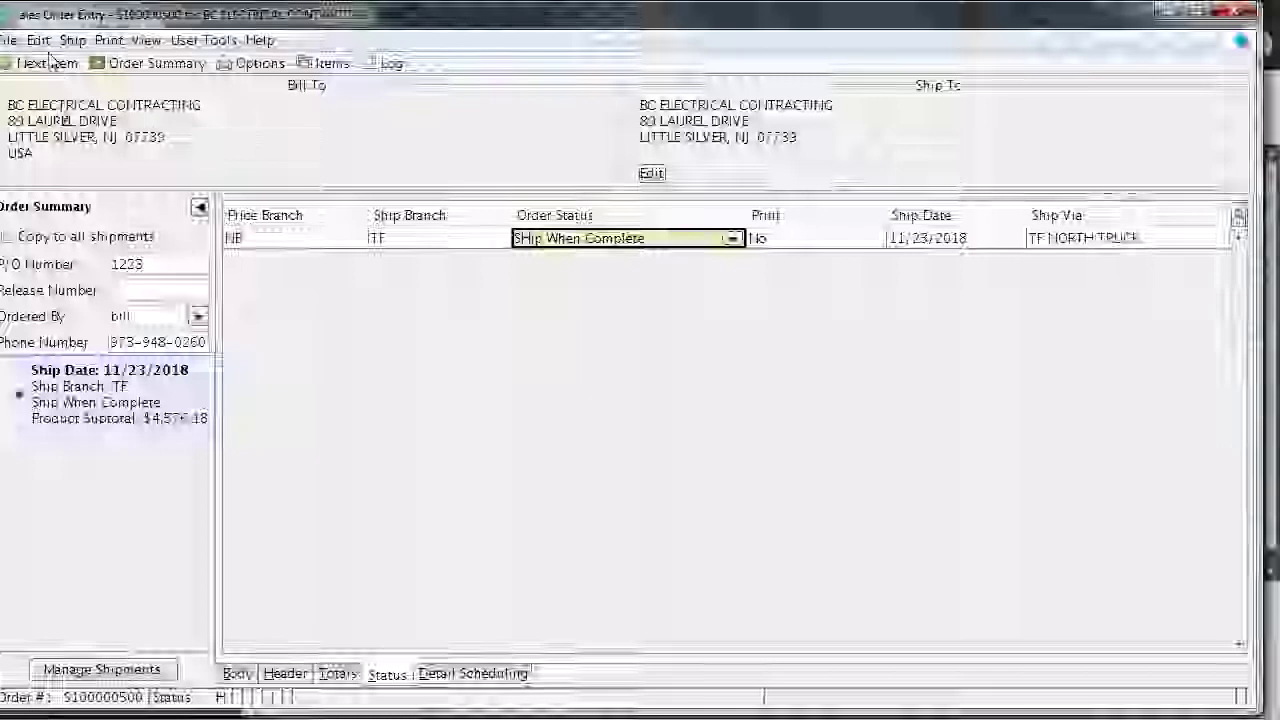
Create a RAB Lighting P/O for 20 ea RABRAIL95WD10 high-bays via Procurement Confirmation
left_click(38, 40)
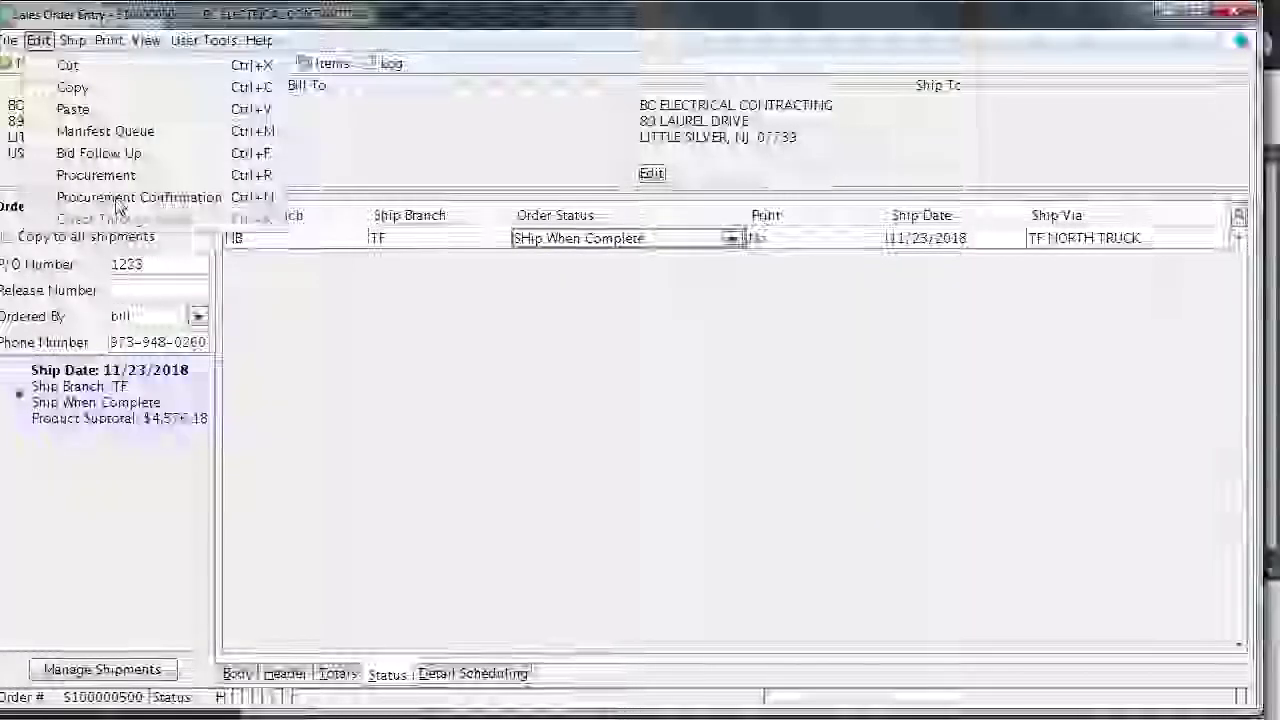
left_click(116, 200)
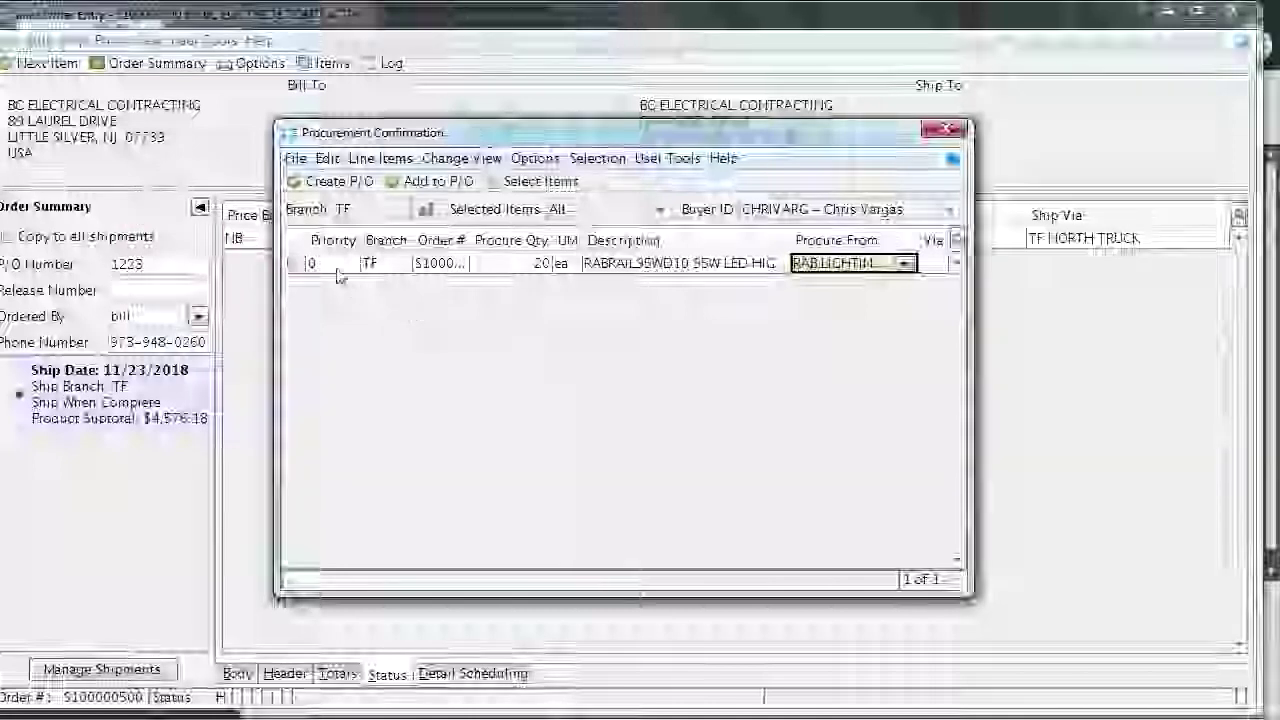
left_click(293, 264)
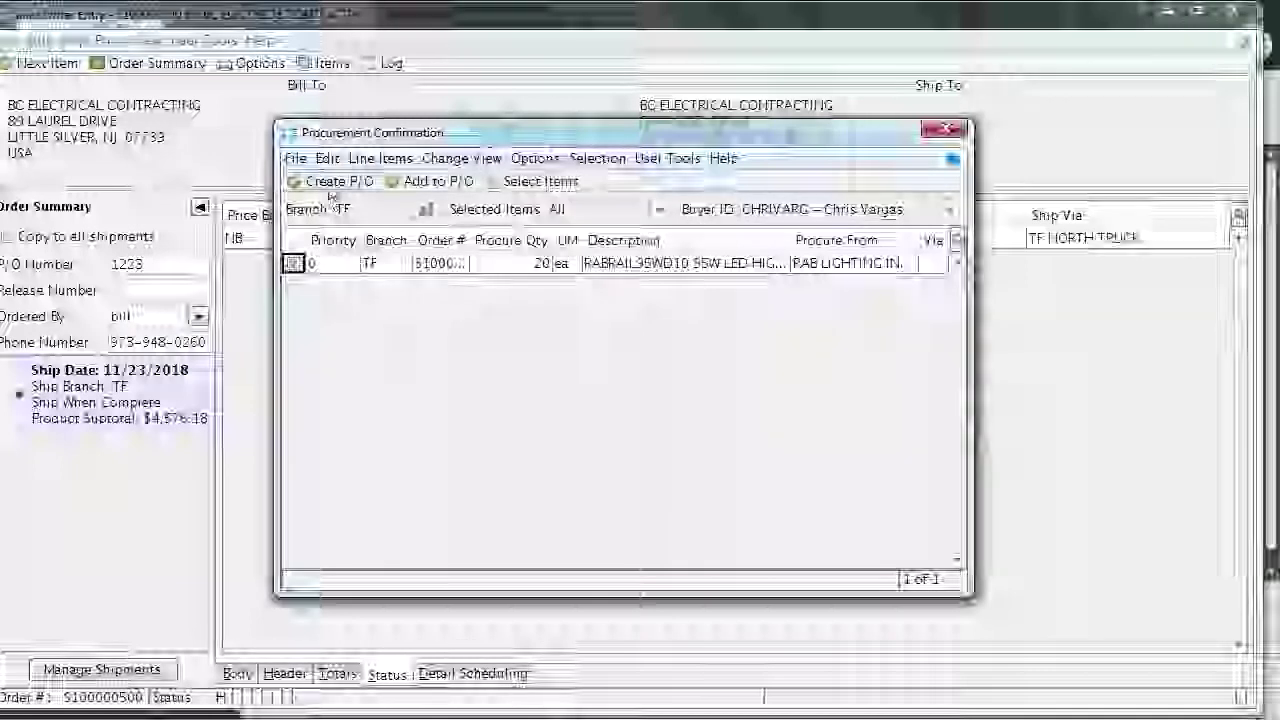
left_click(330, 181)
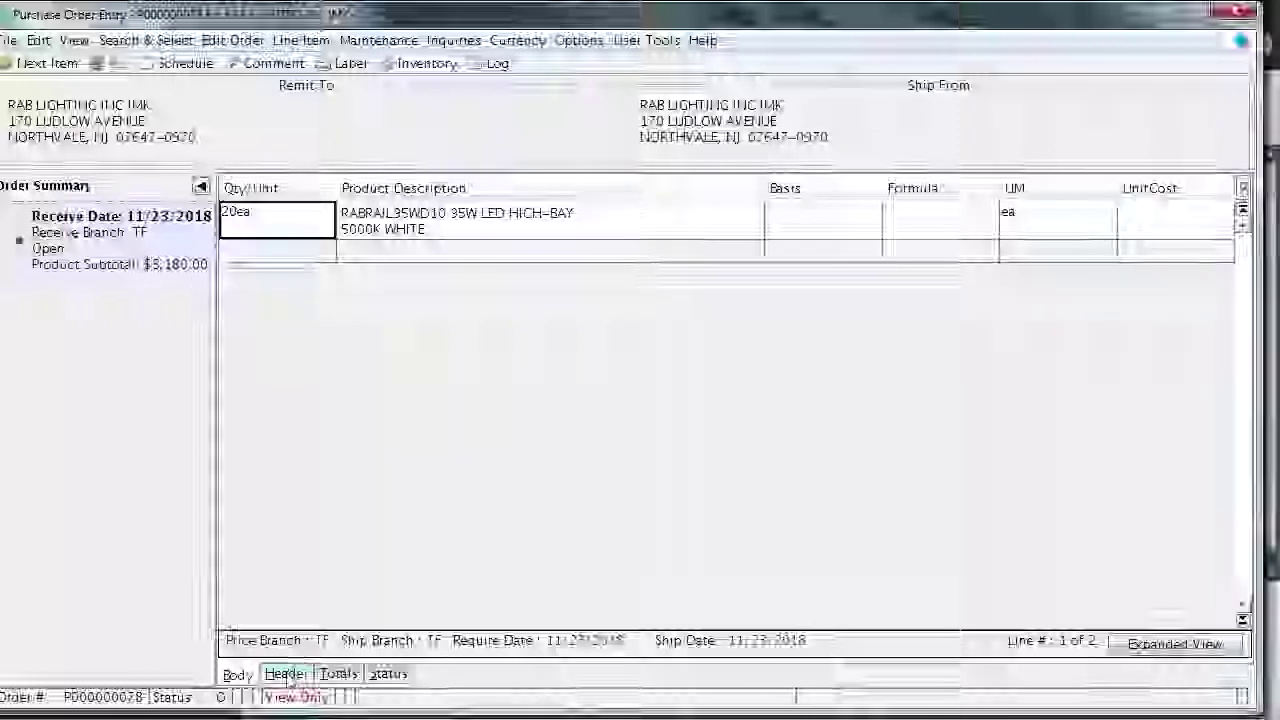
Review the RAB Lighting P/O header and status: ordered 11/13/2018, Open, receive branch TF
left_click(287, 675)
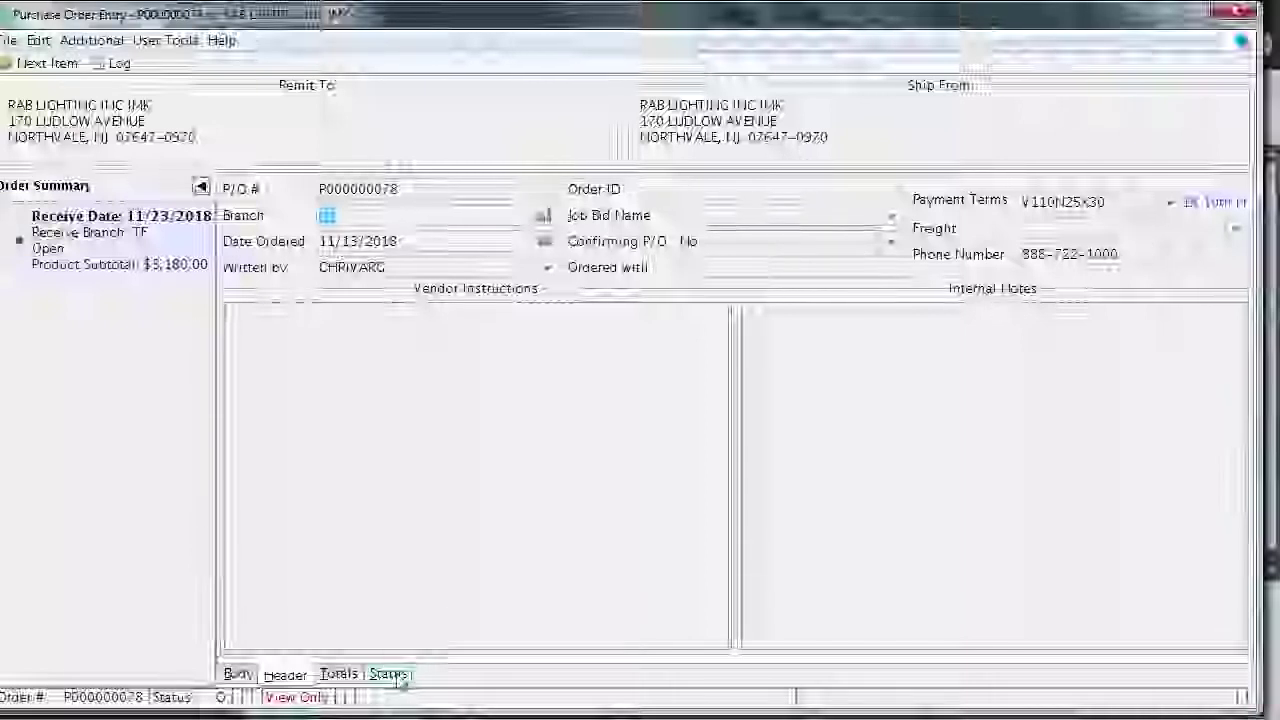
left_click(390, 674)
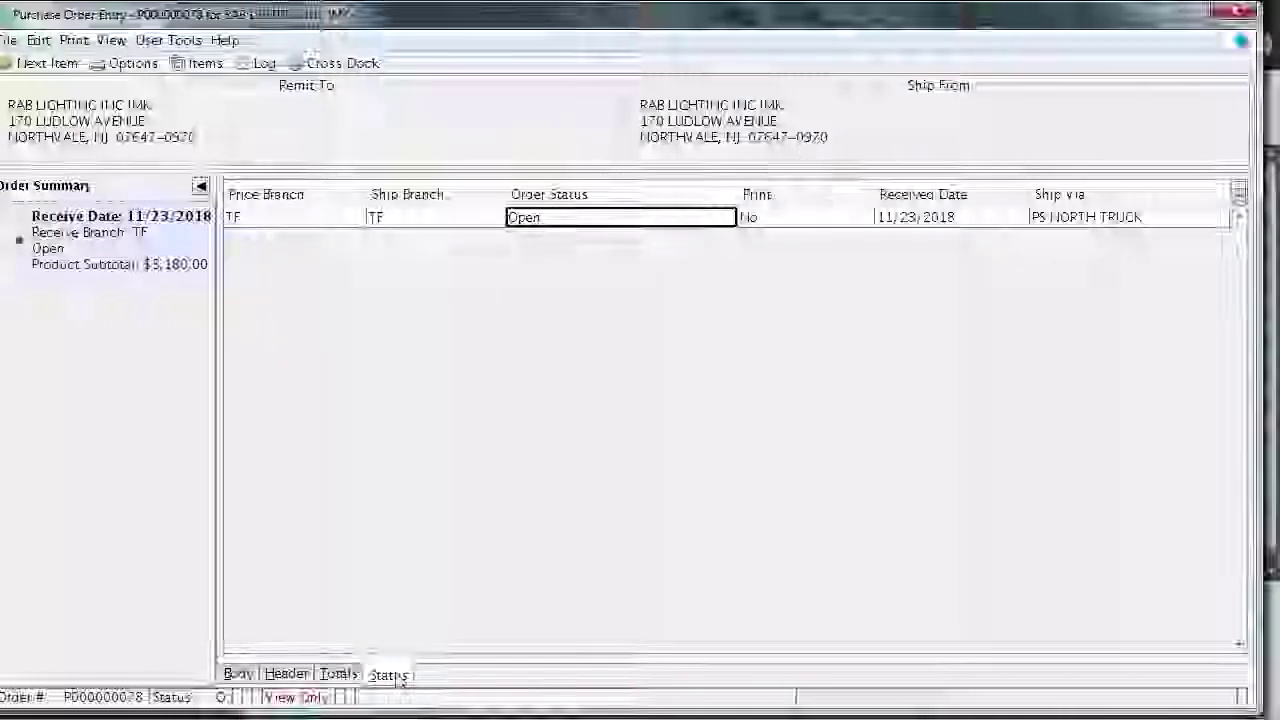
left_click(287, 674)
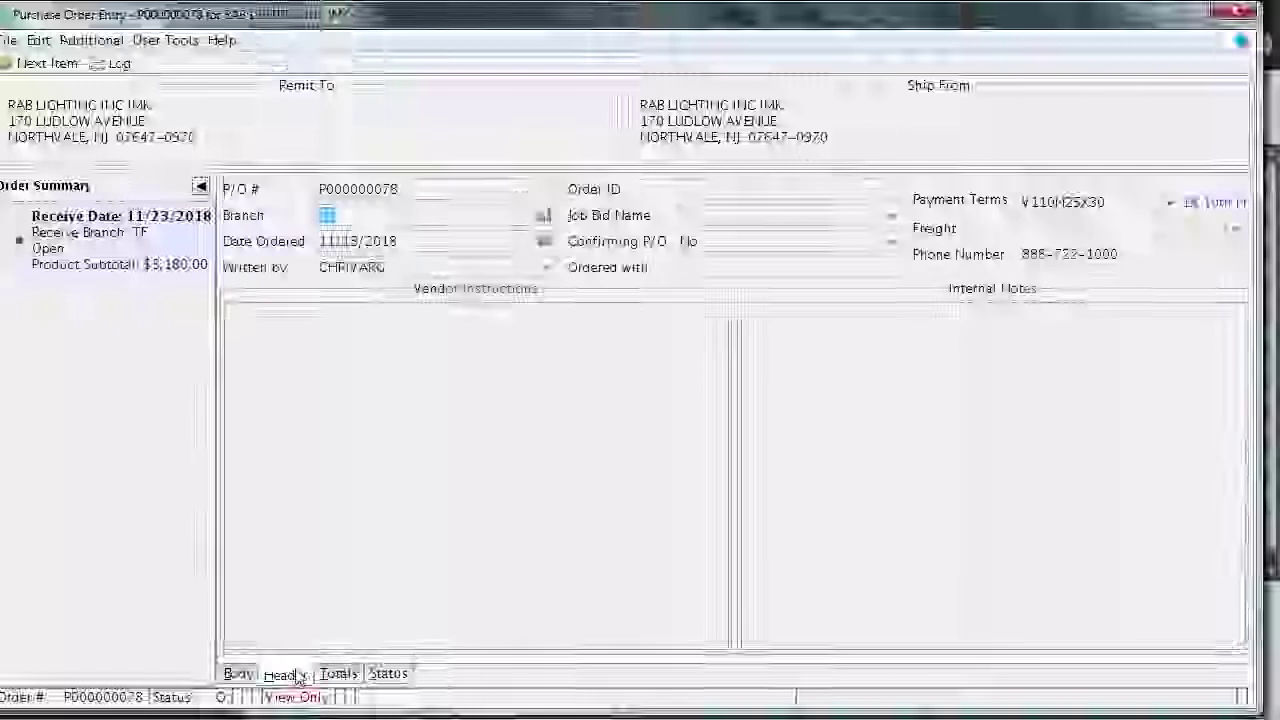
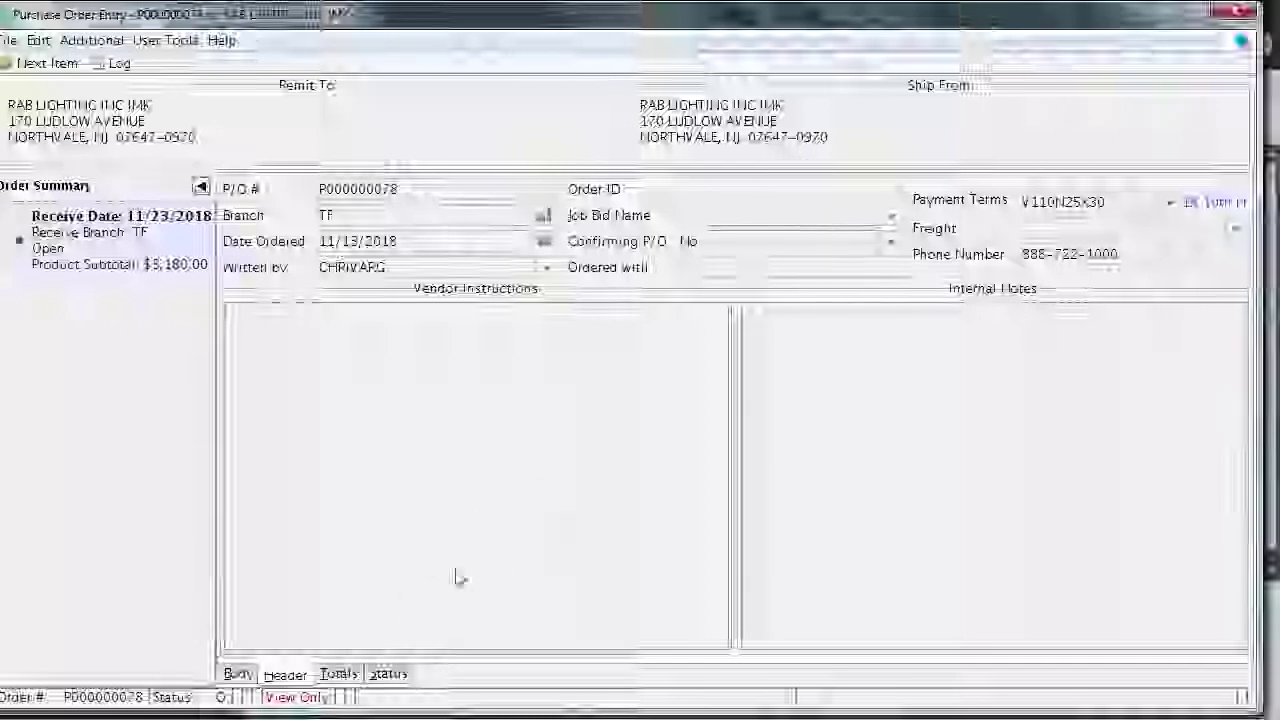
Review purchase order P000000078's Status, Totals and Header tabs, ending on Status showing Open
left_click(389, 675)
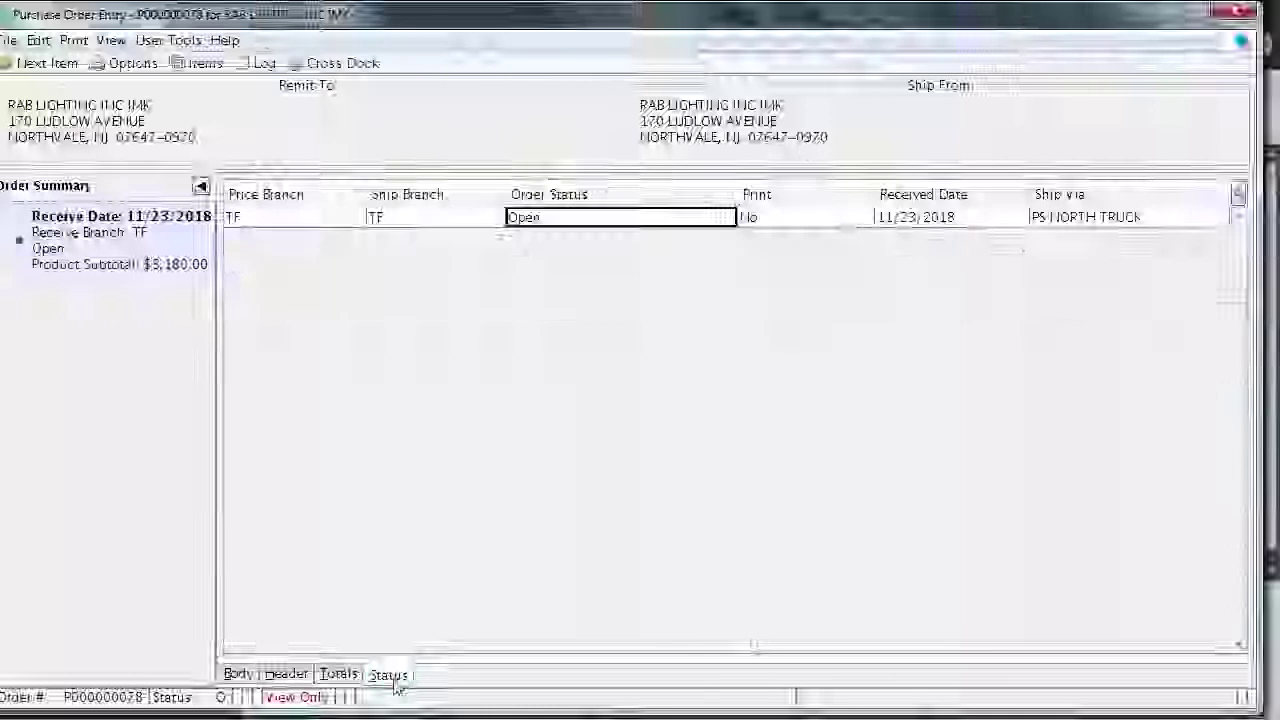
left_click(338, 673)
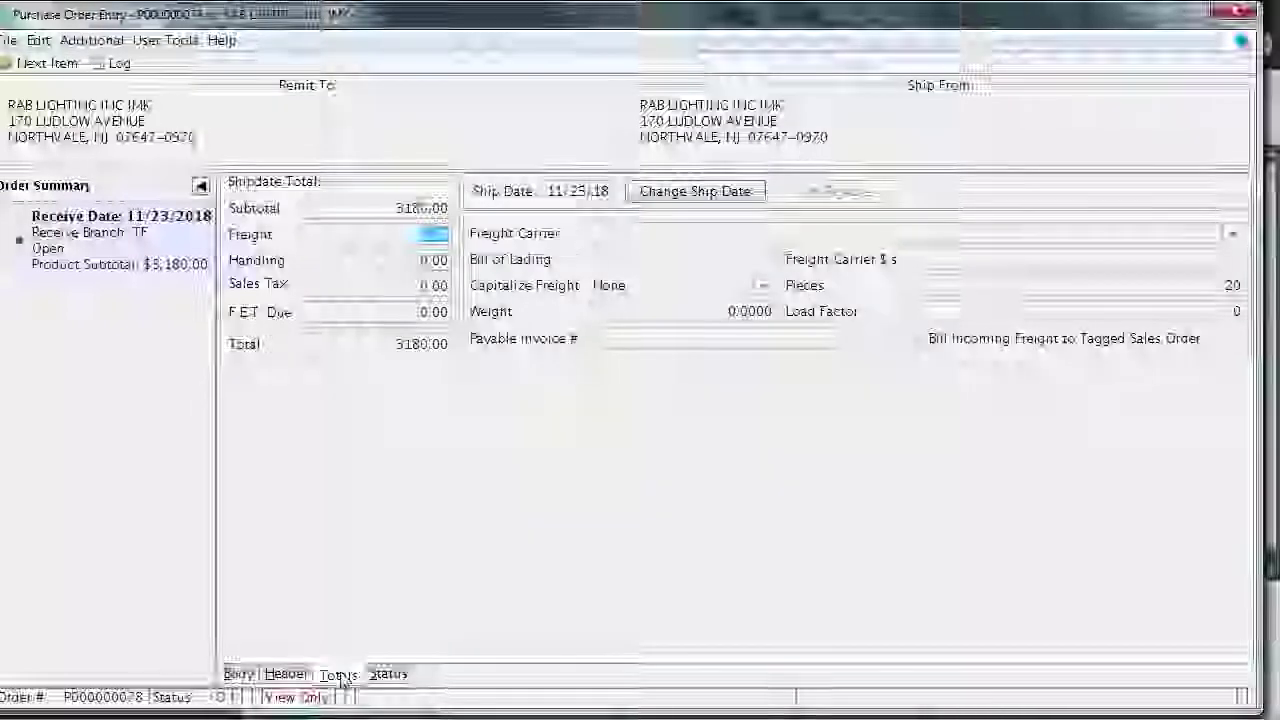
left_click(285, 674)
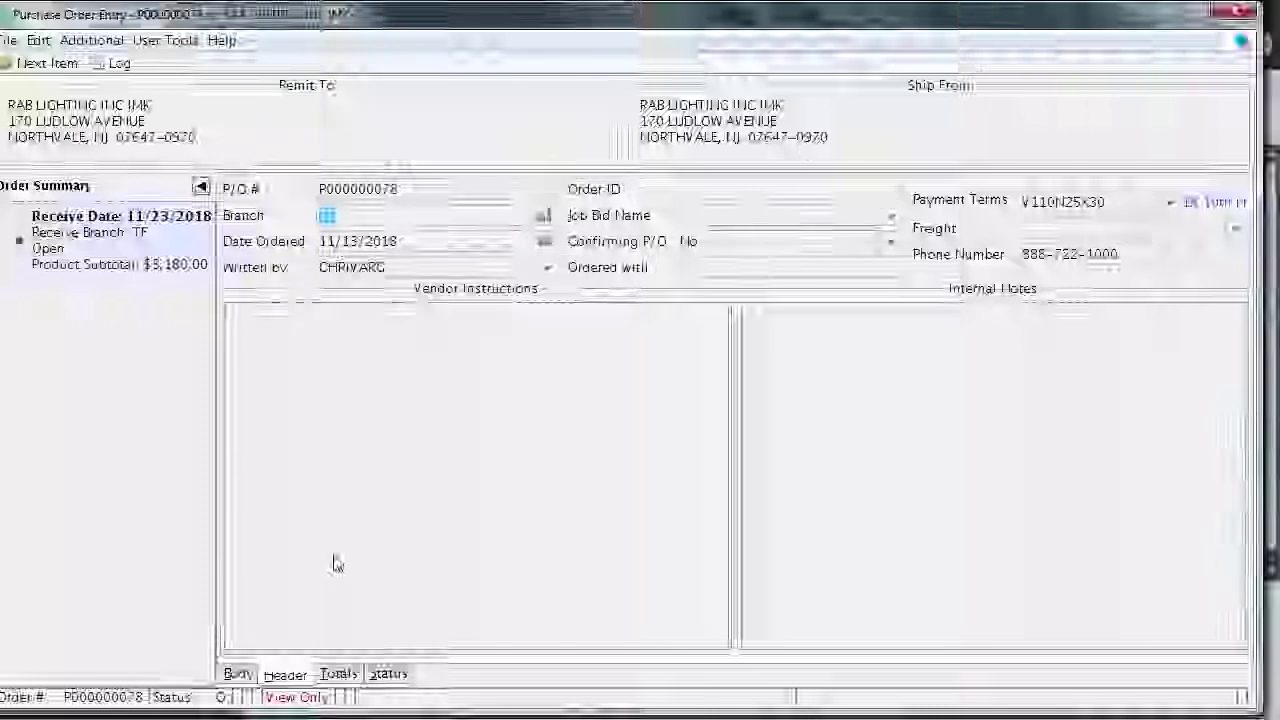
left_click(389, 675)
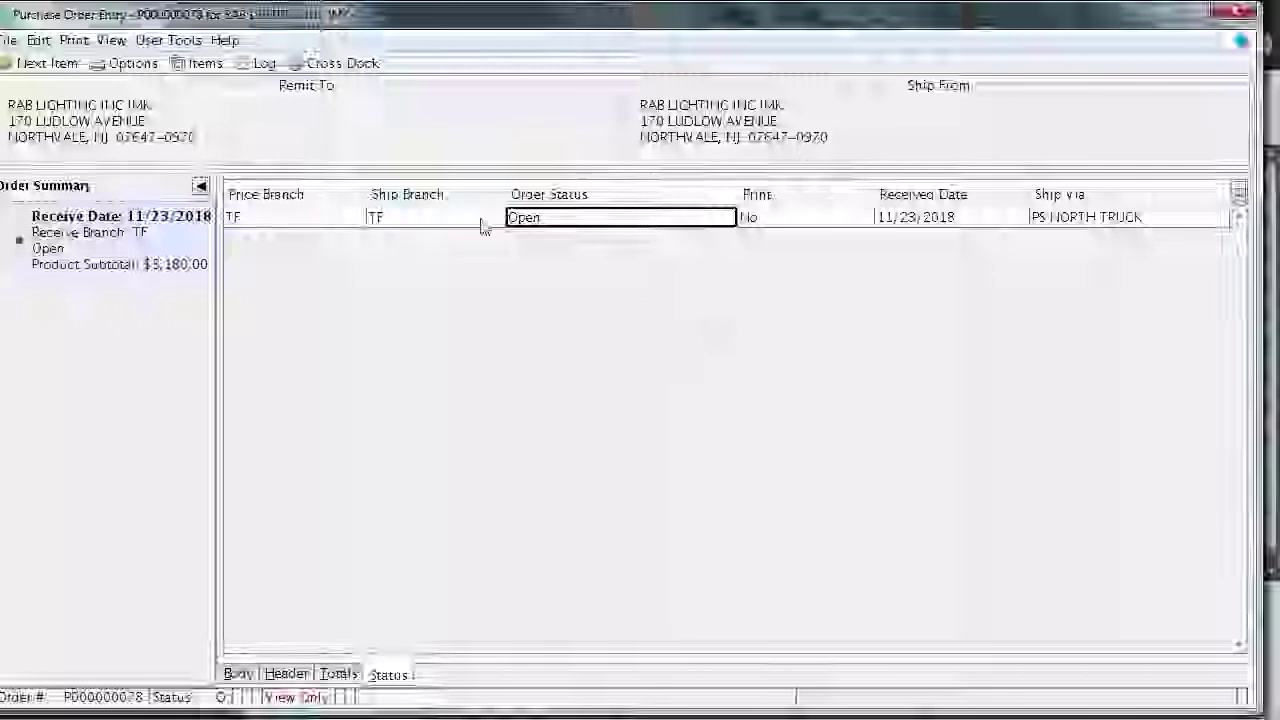
Change purchase order P000000078's print method to E-Mail and close the order
left_click(815, 228)
left_click(860, 218)
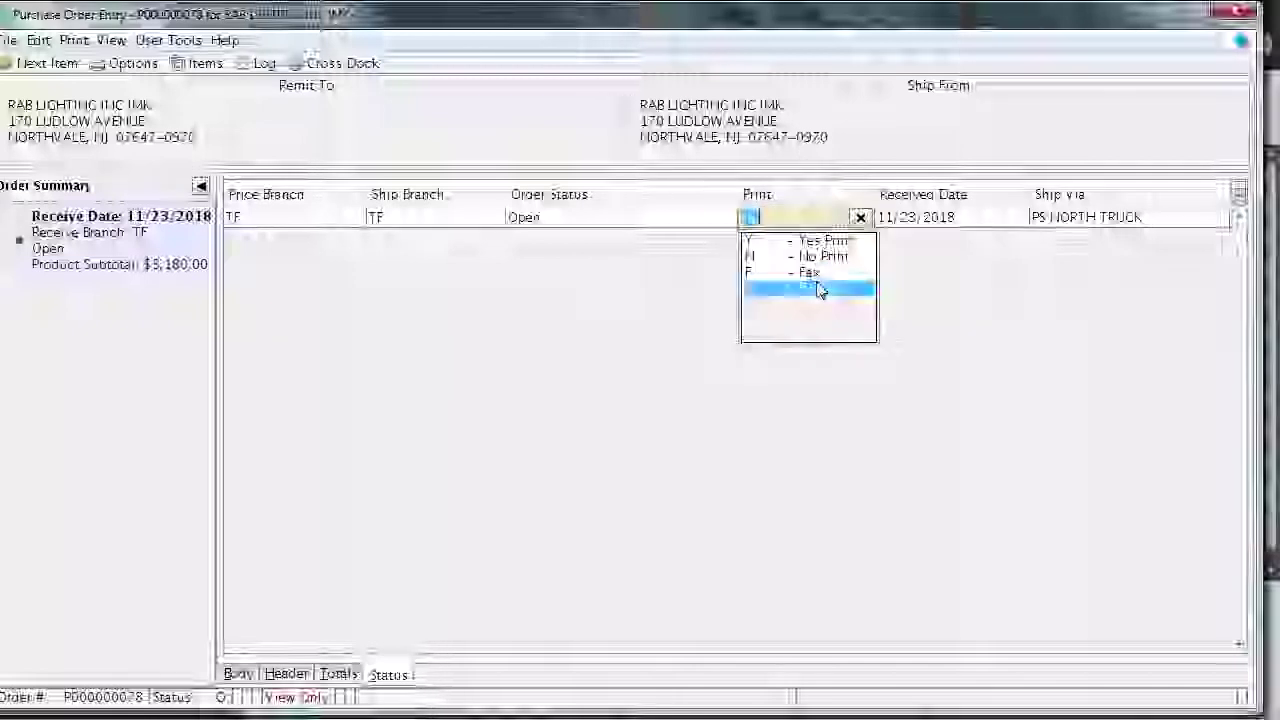
left_click(818, 289)
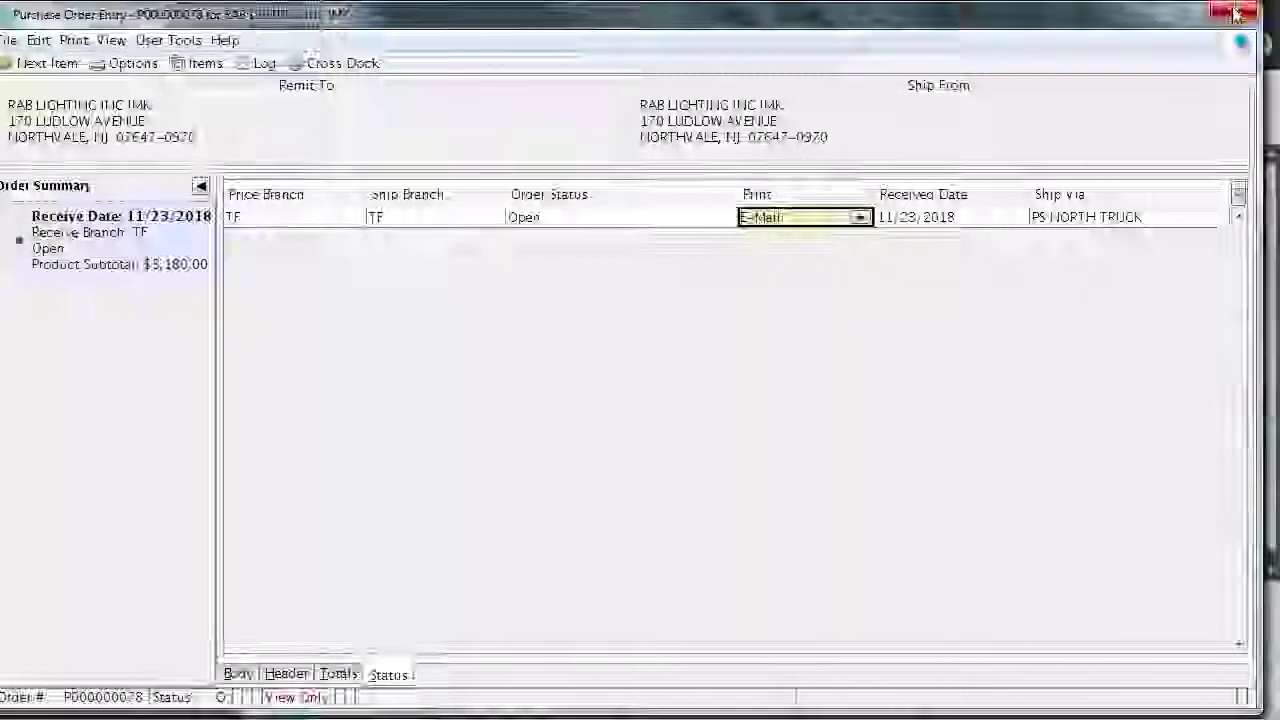
left_click(1228, 16)
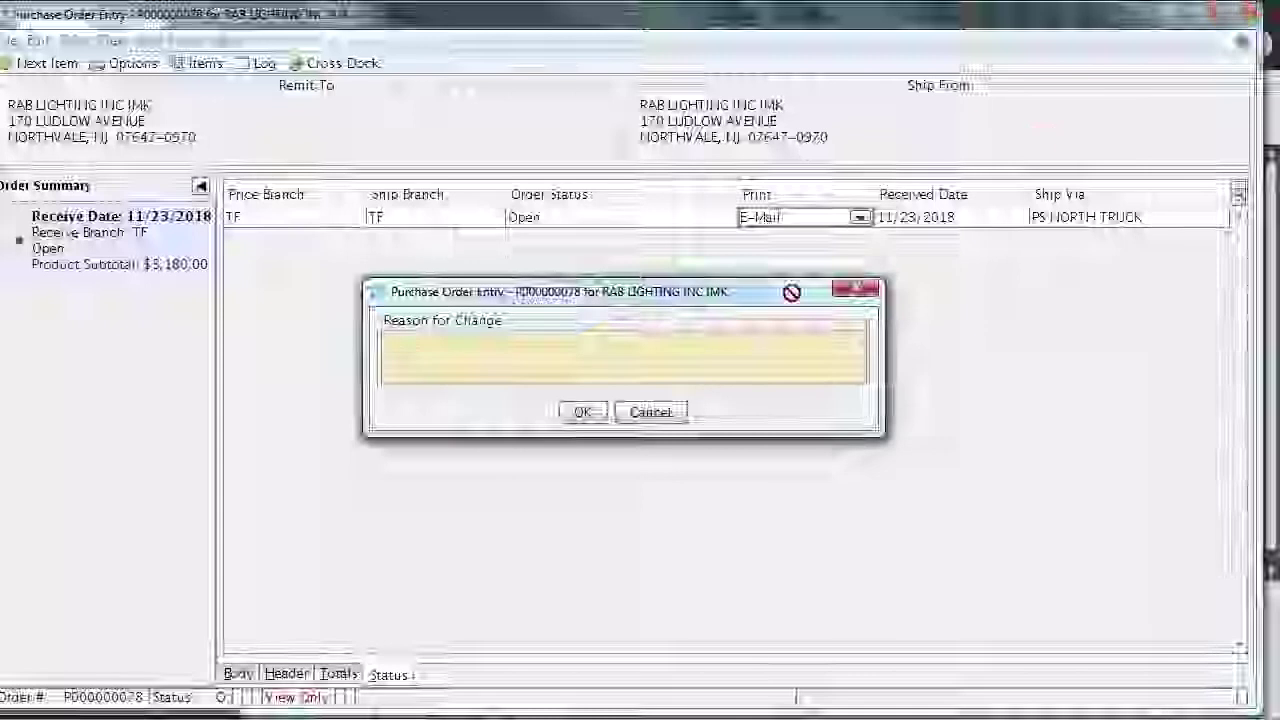
Accept the change without a reason, address the e-mail to the vendor contact, and send it
left_click(584, 413)
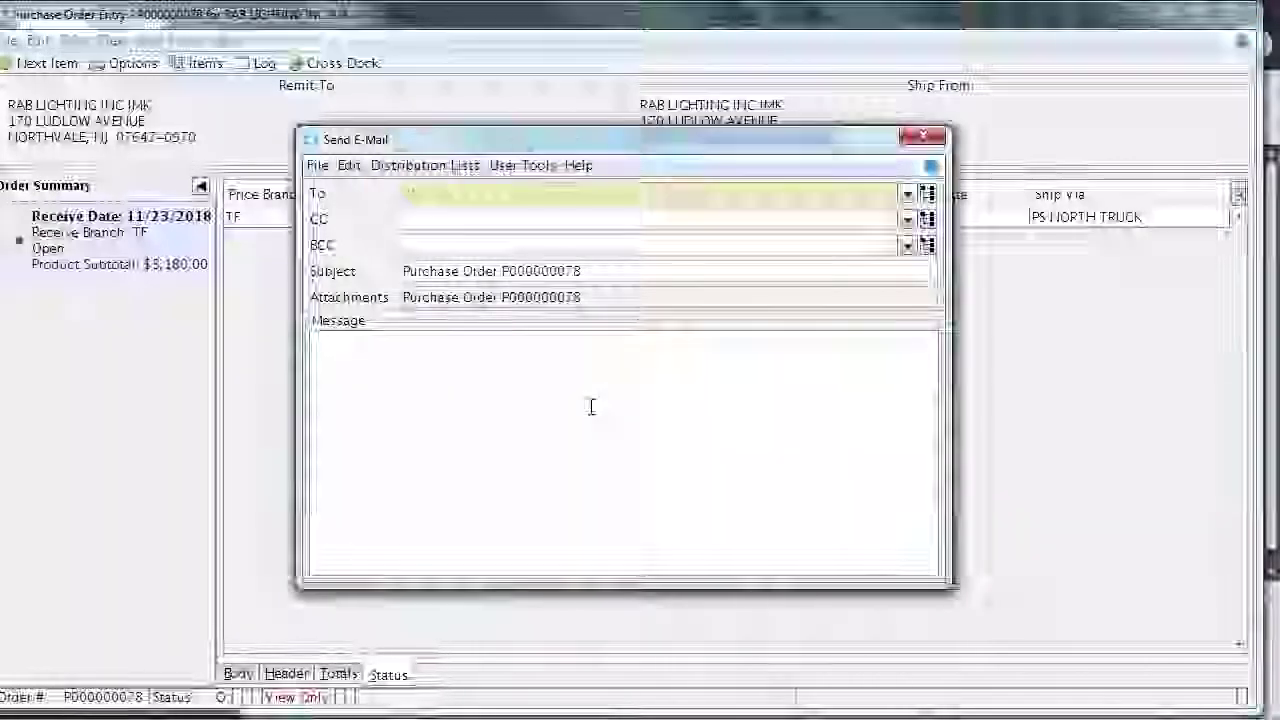
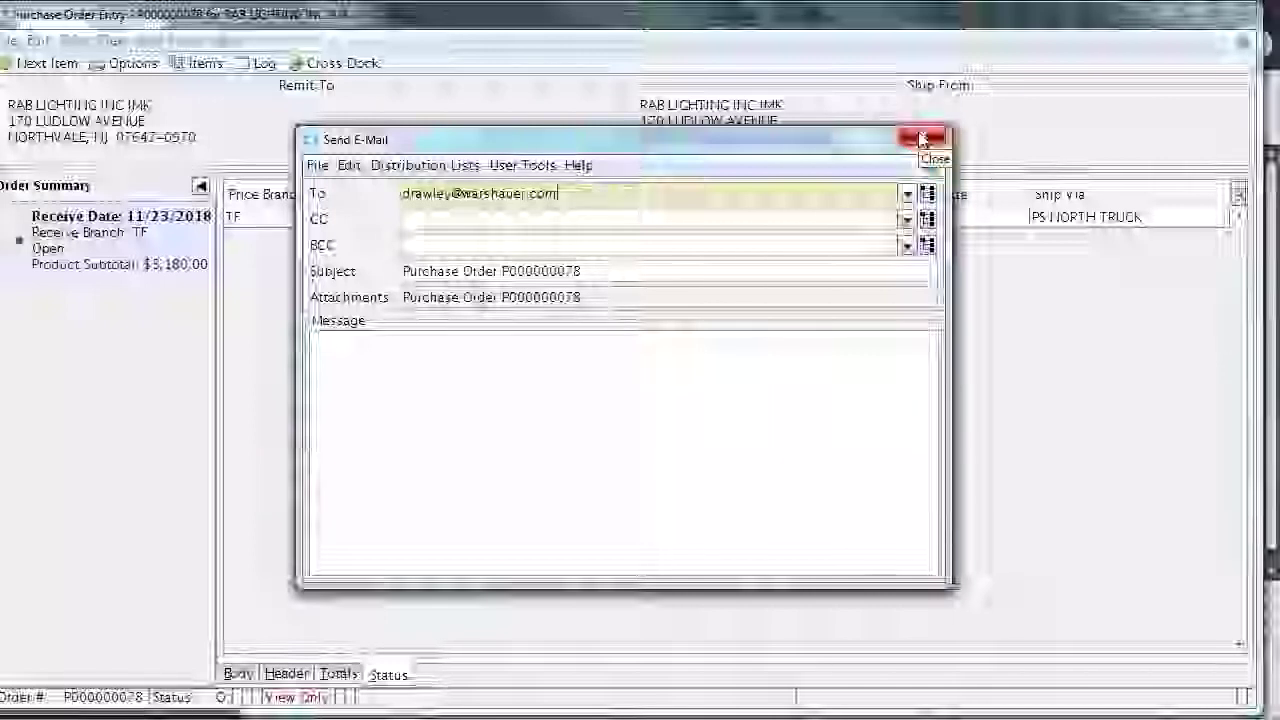
left_click(921, 139)
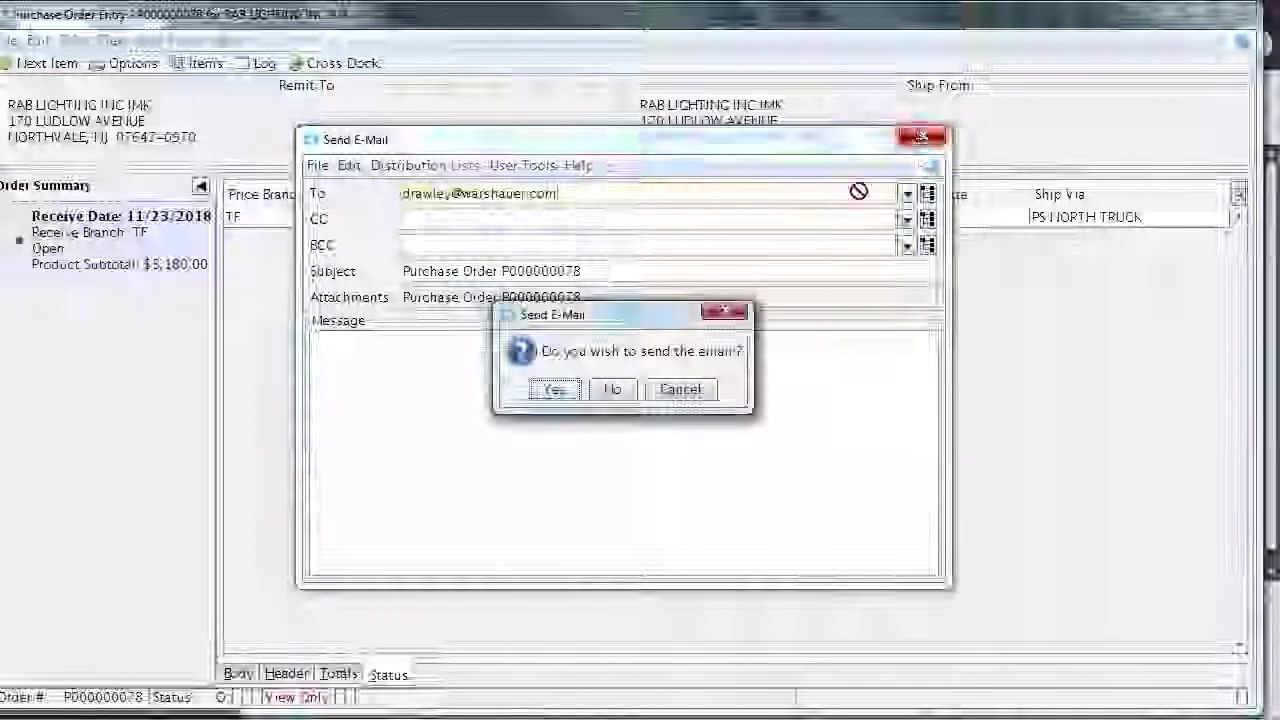
left_click(553, 388)
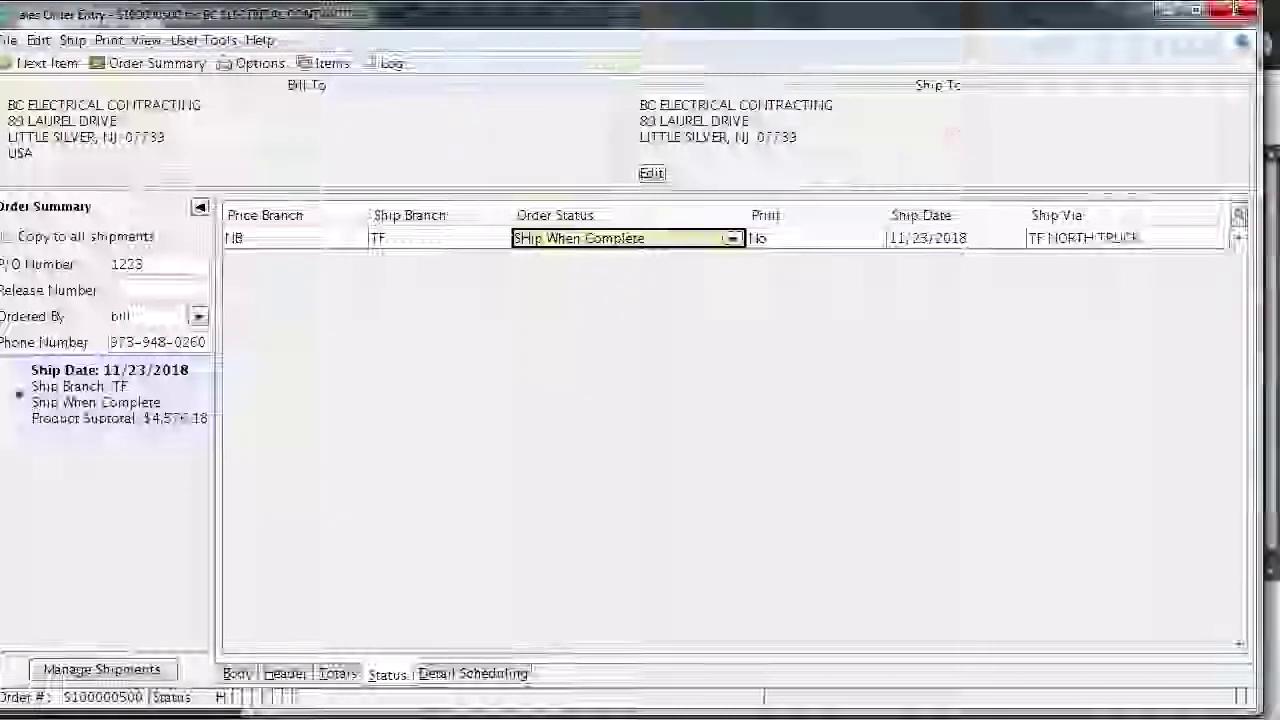
Commit the Ship When Complete order status and accept the Reason for Change prompt
key("Return")
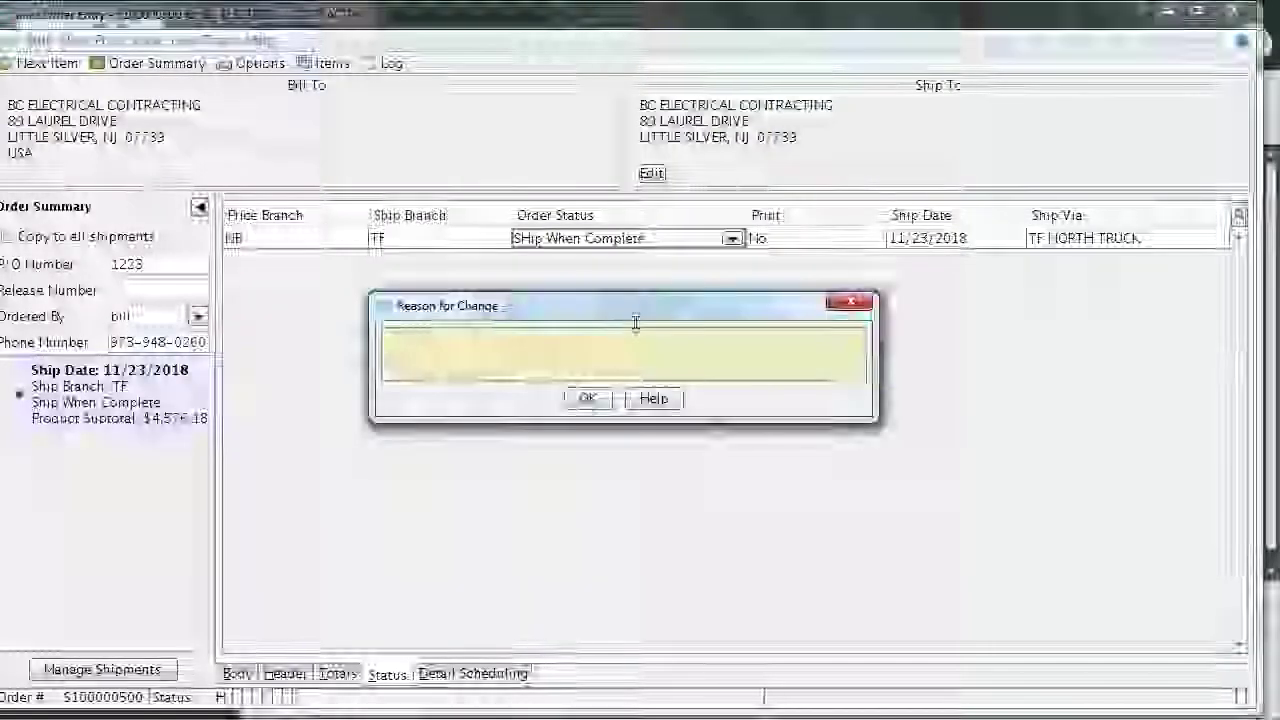
left_click(588, 398)
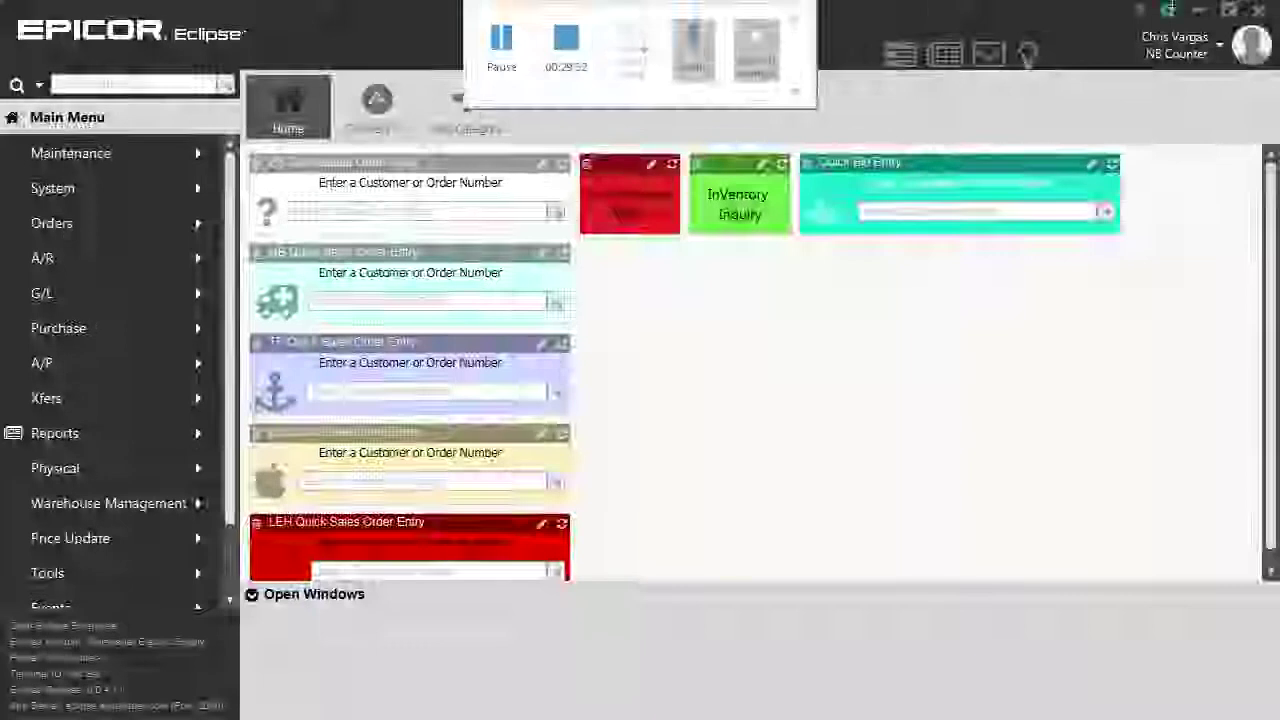
Shrink the Eclipse window to reveal the desktop
left_click(1167, 10)
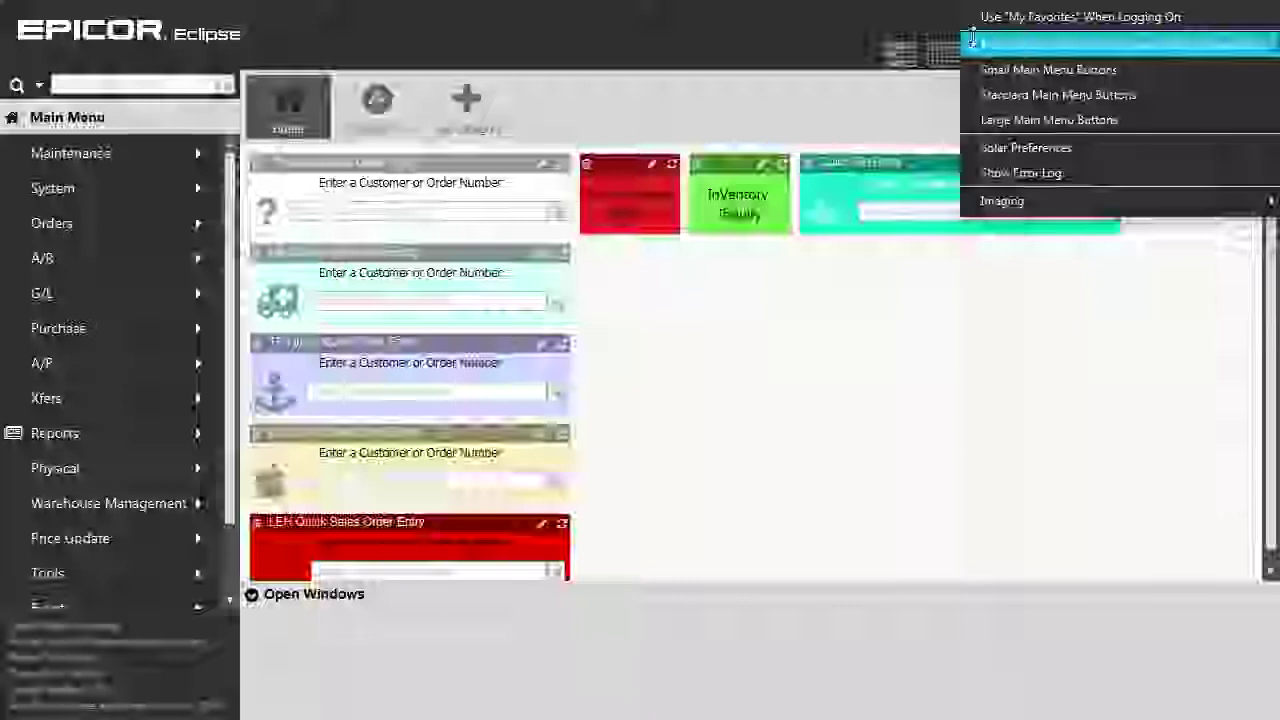
left_click(886, 49)
double_click(880, 45)
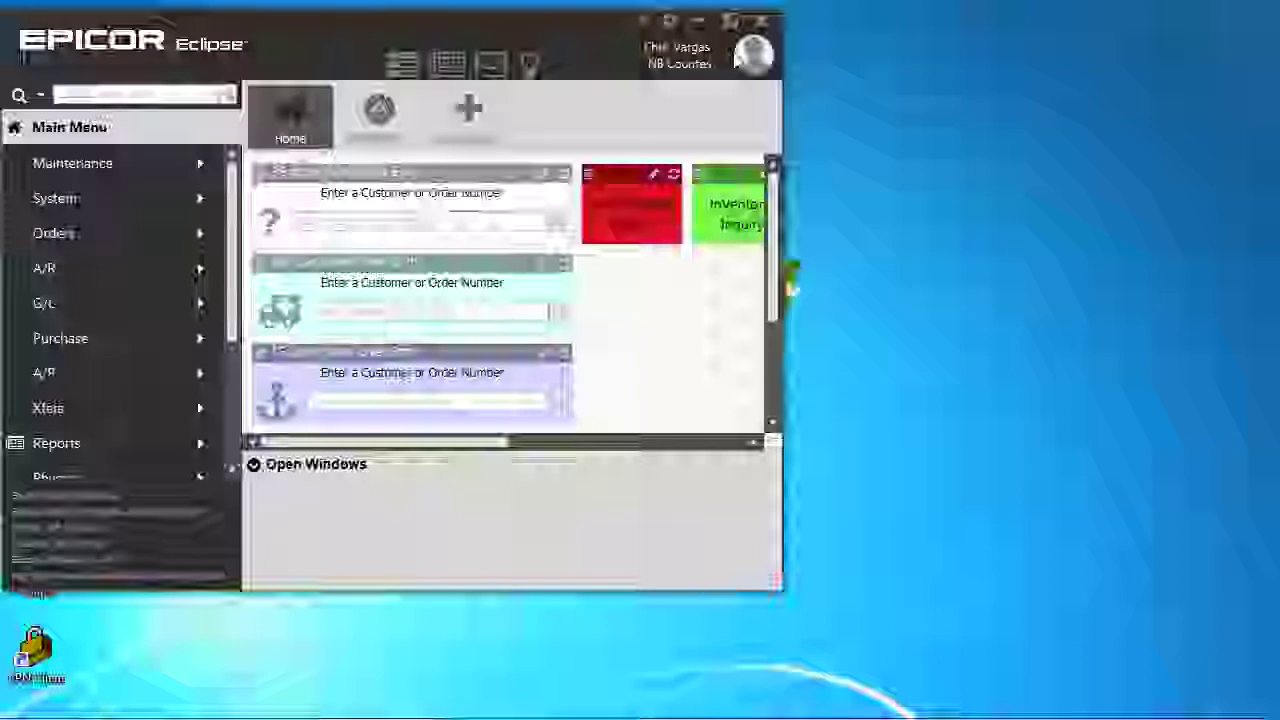
Log out of the Eclipse session and relaunch Eclipse from the desktop shortcut
left_click(738, 58)
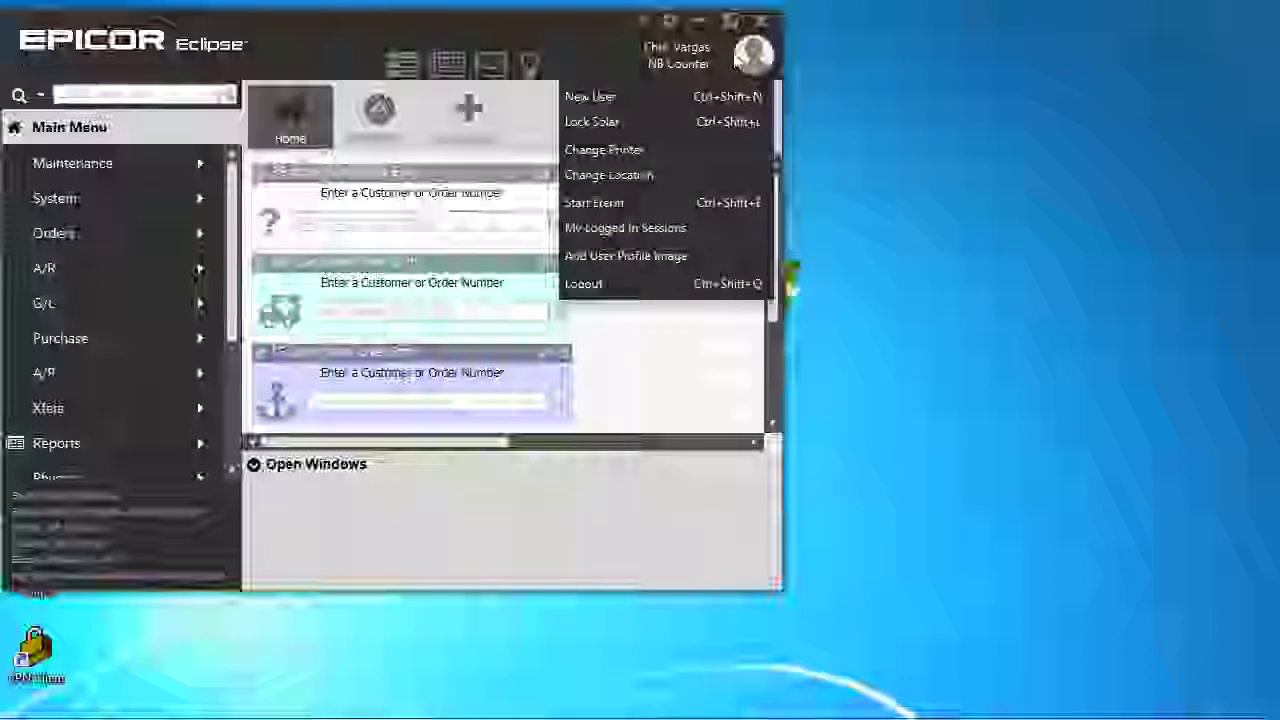
left_click(630, 285)
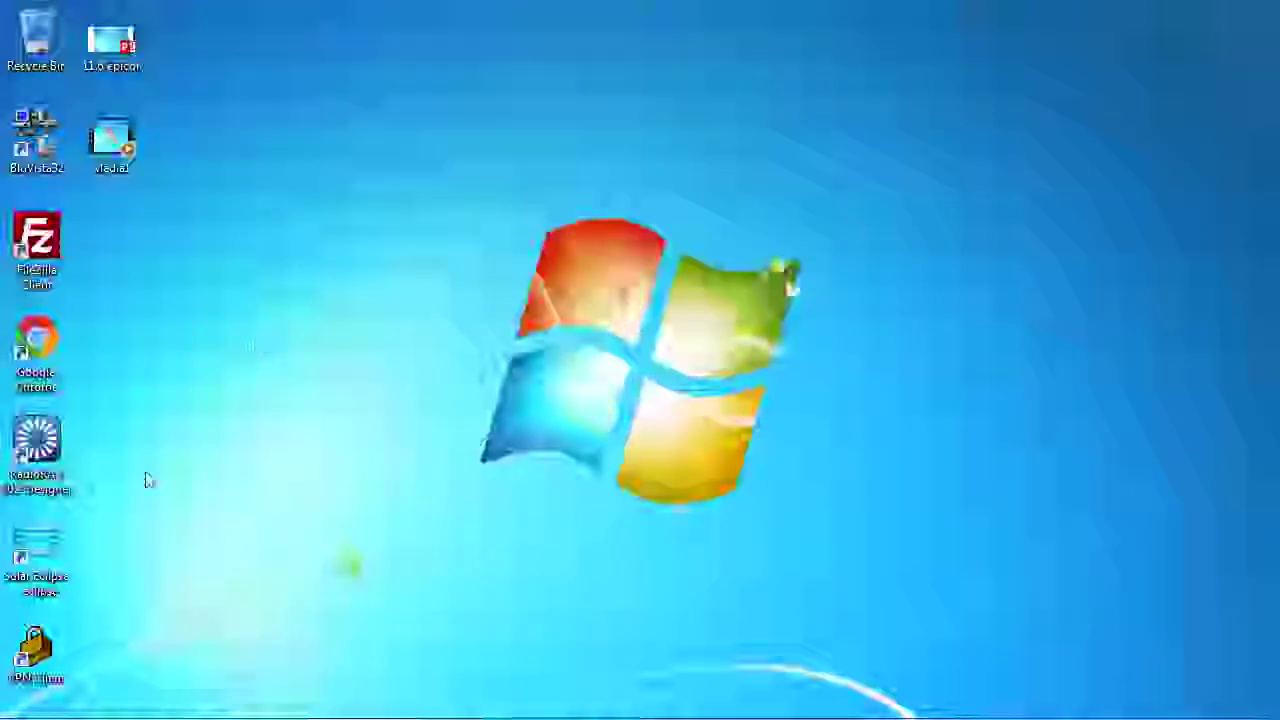
left_click(39, 551)
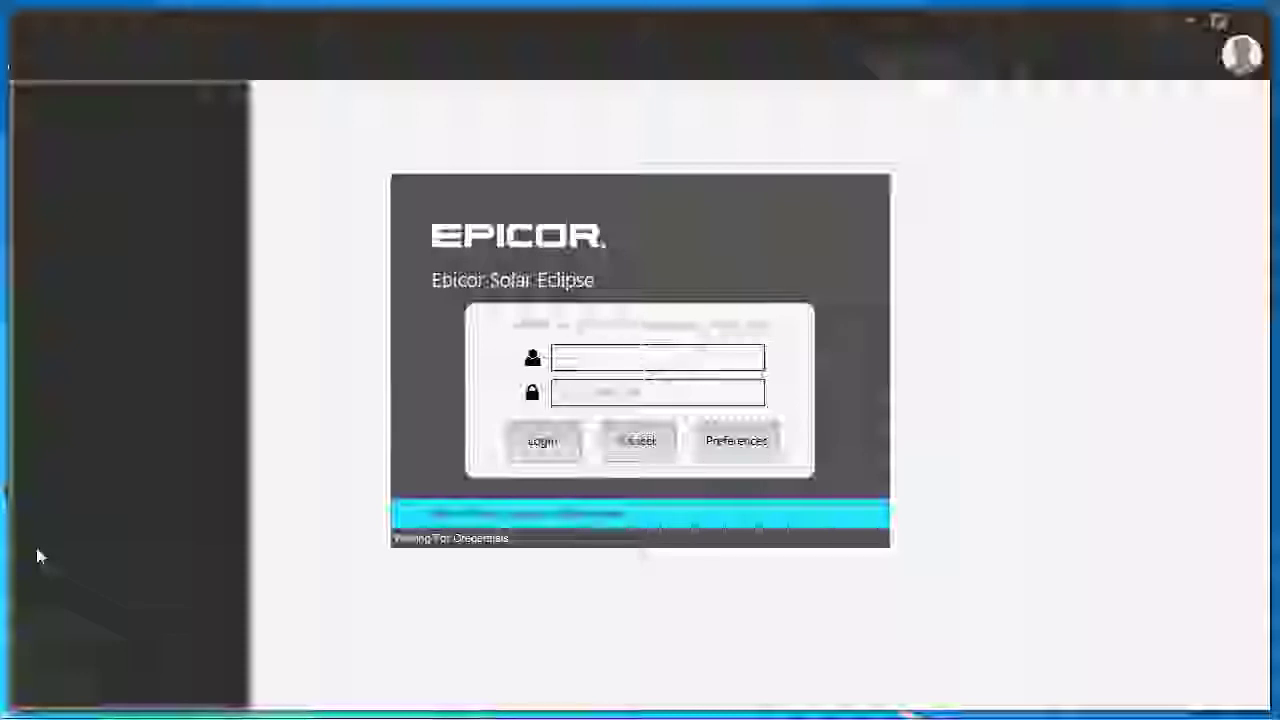
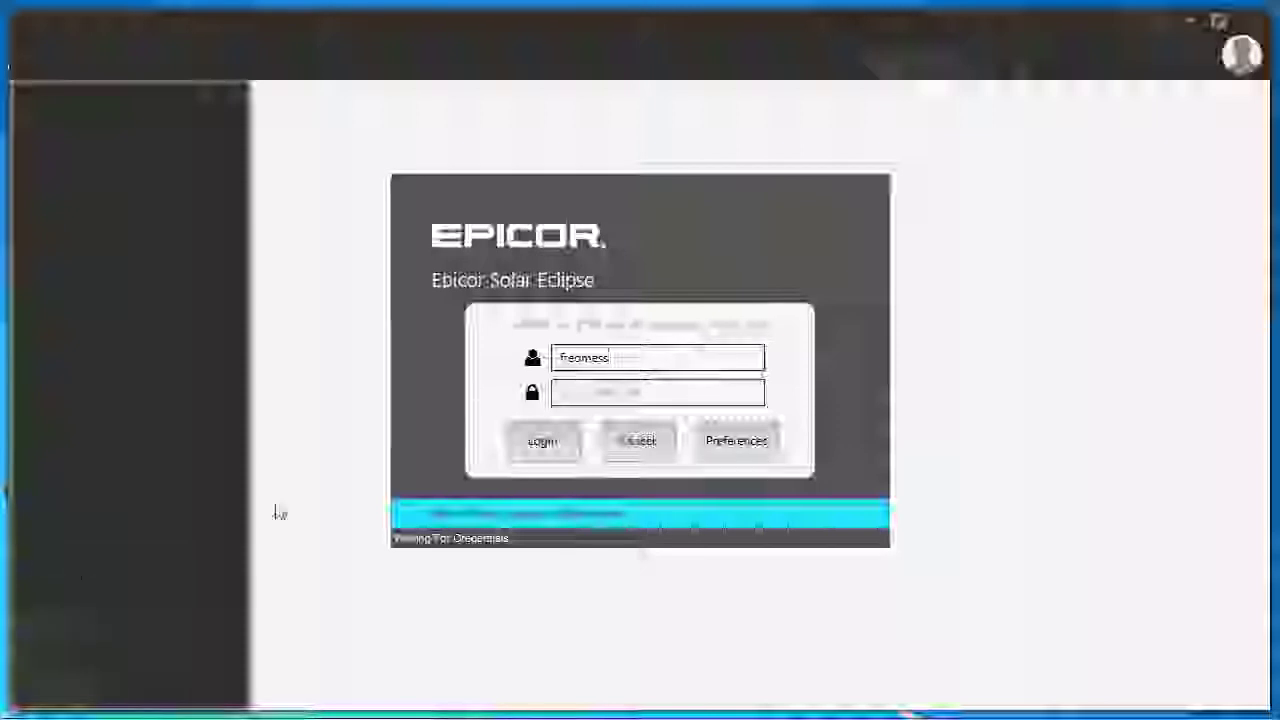
Enter the user name and the account password on the Epicor login screen
left_click(556, 392)
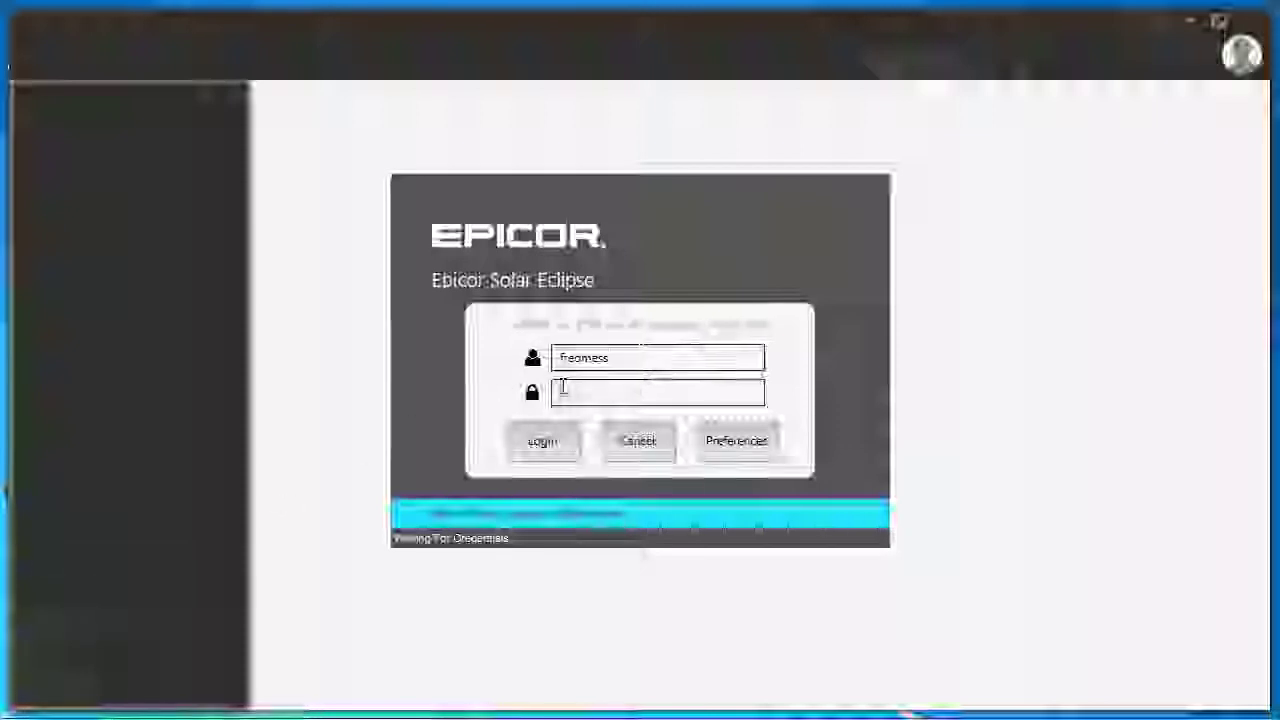
type("***")
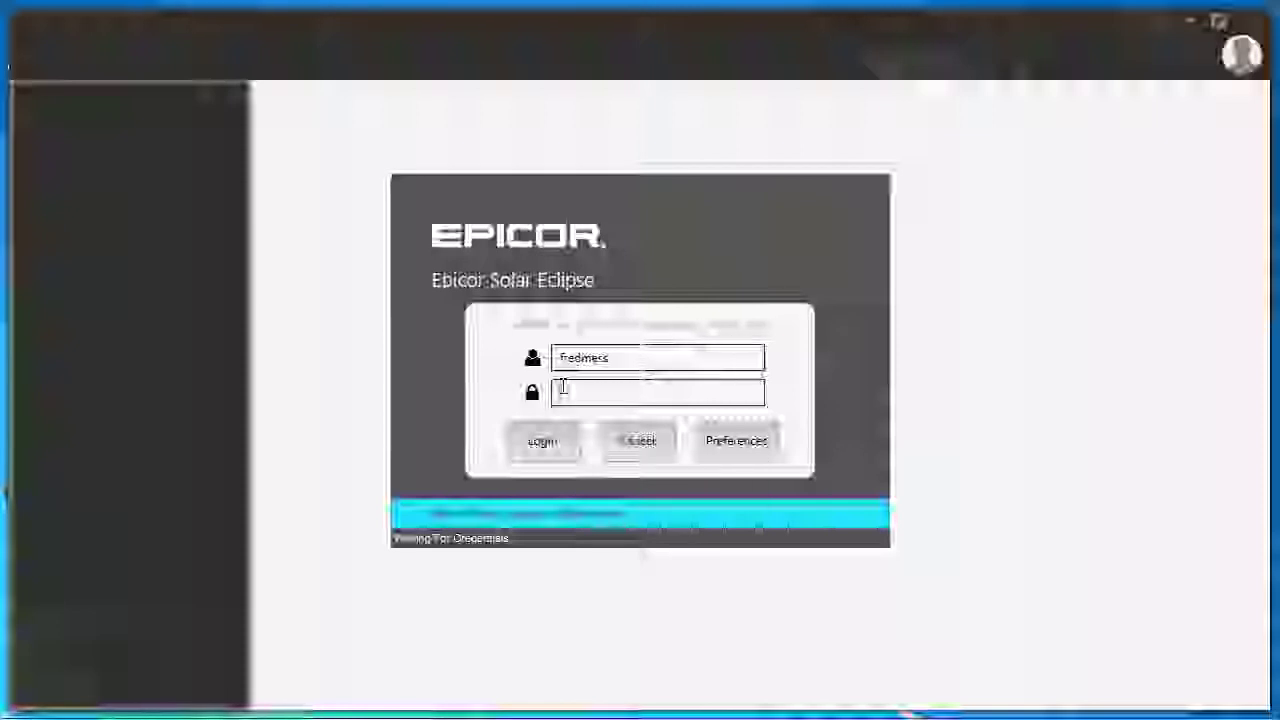
type("*")
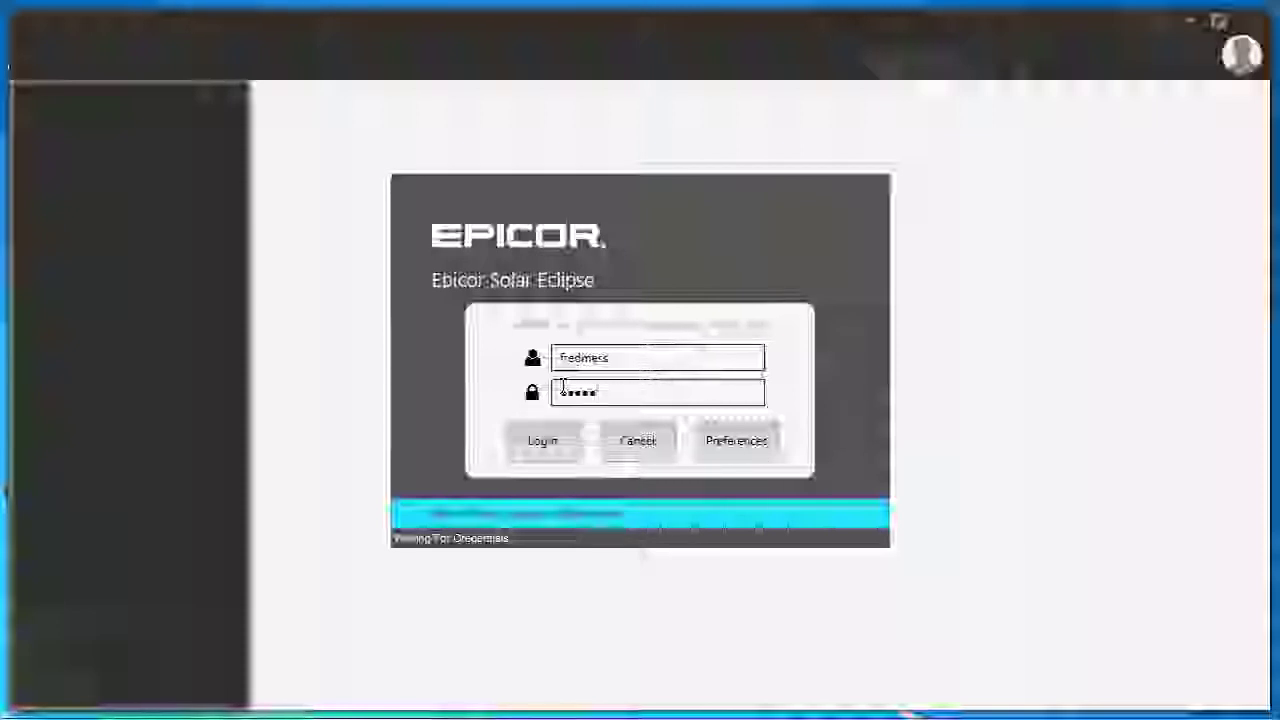
type("***")
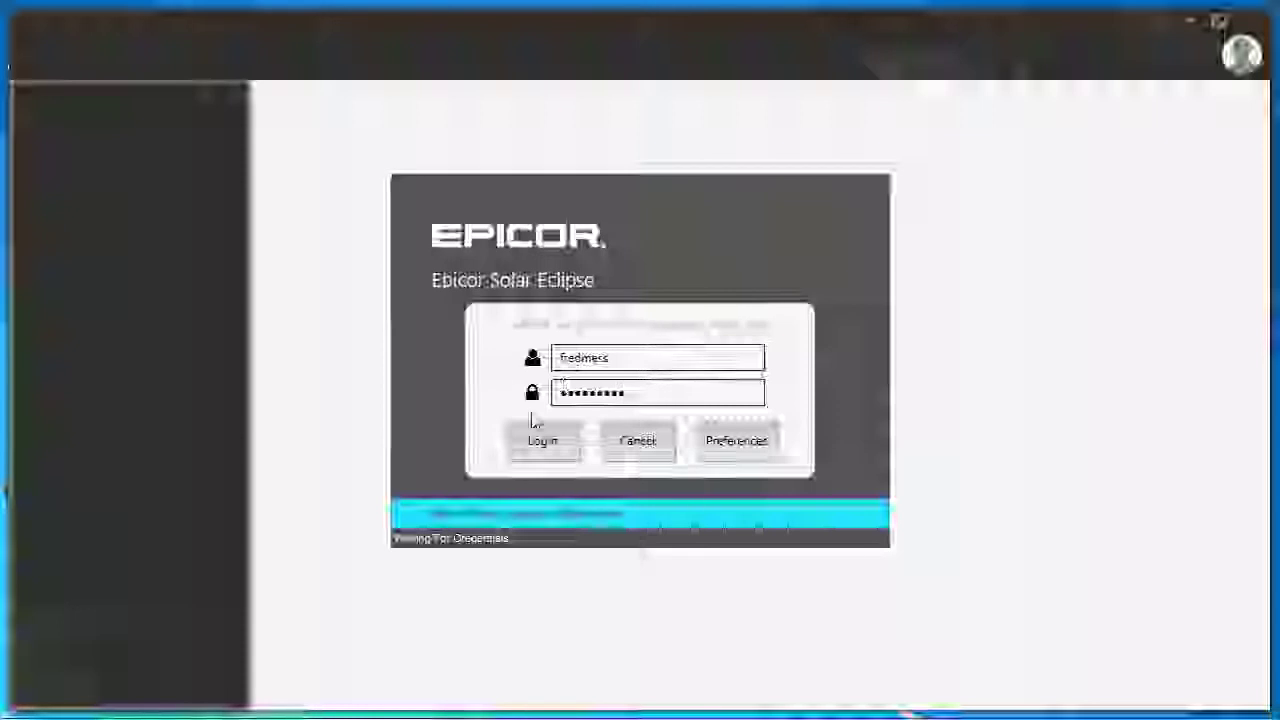
Log in and maximize the Eclipse window to full screen
left_click(540, 456)
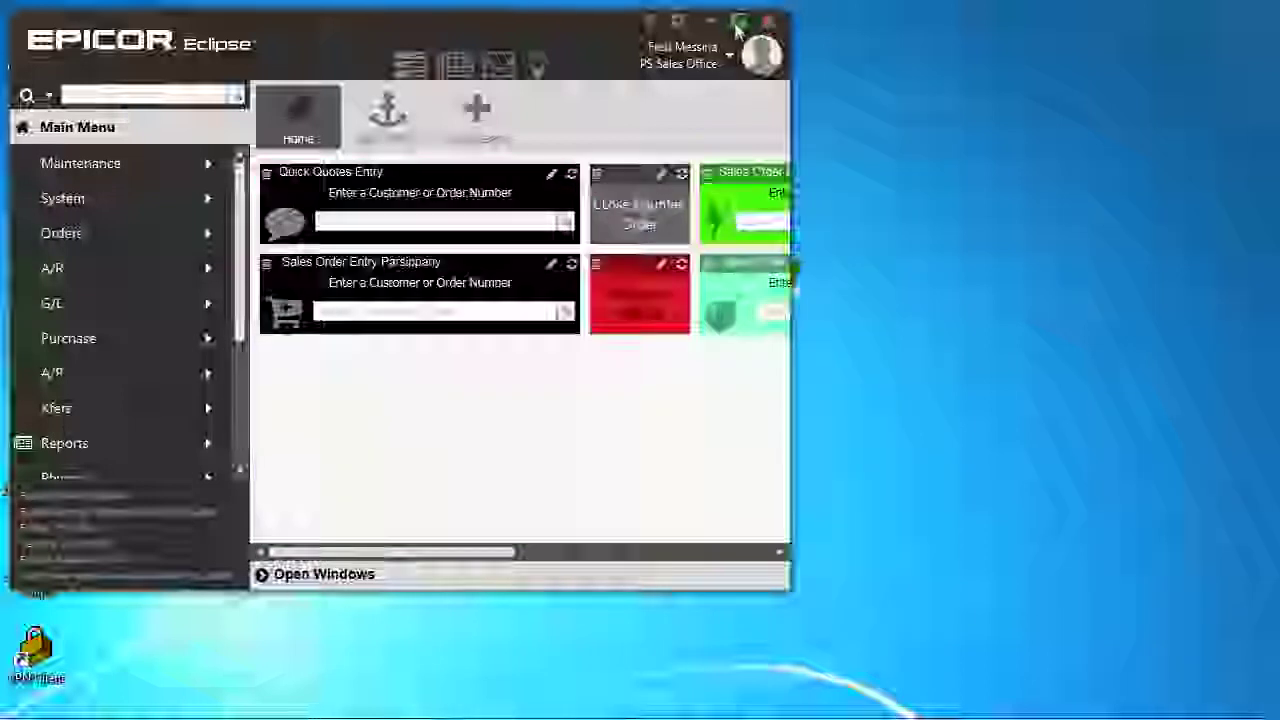
left_click(737, 24)
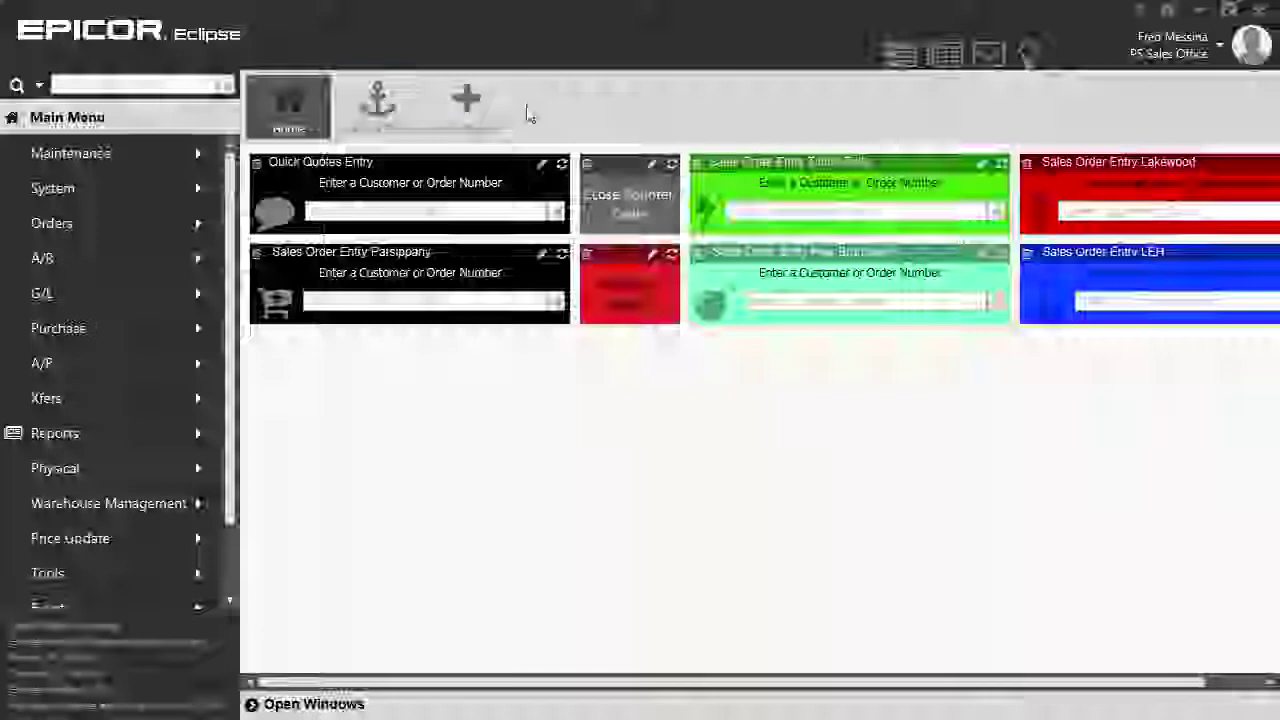
Switch to the Accounts dashboard and move the Star-Comm Quick Quote tile below StarLo
left_click(400, 130)
left_click(400, 130)
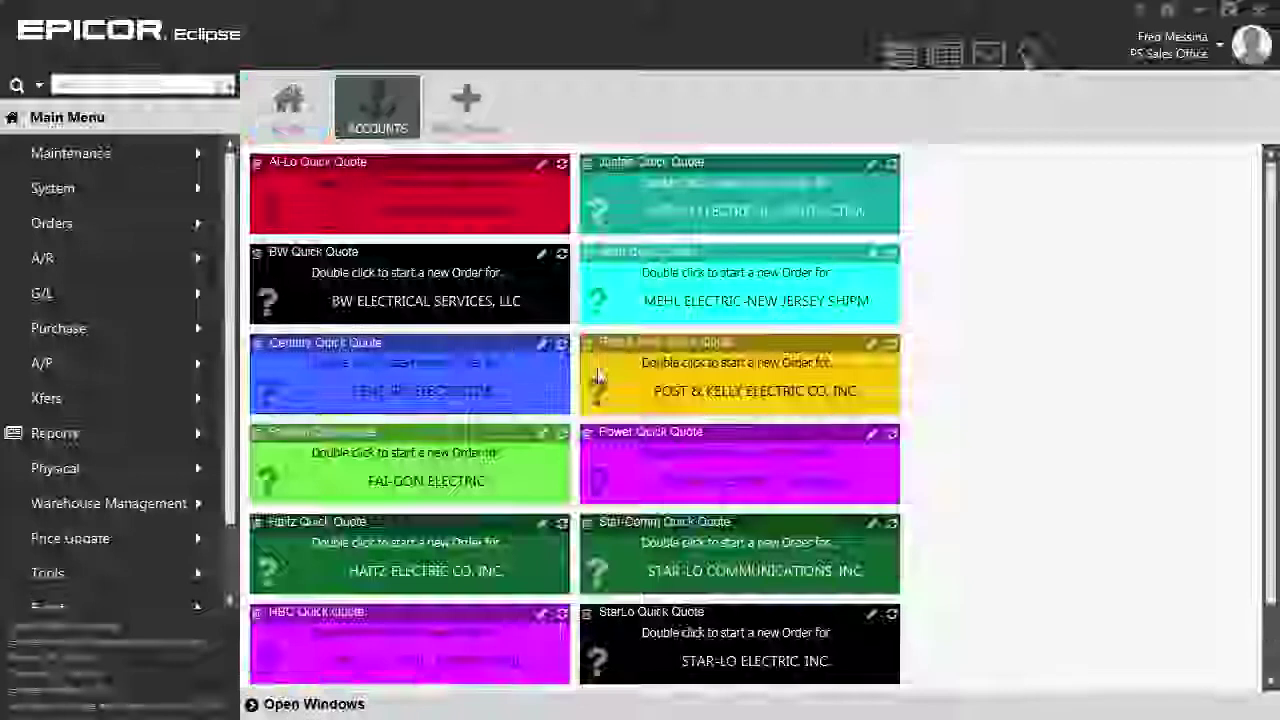
left_click_drag(647, 580, 670, 645)
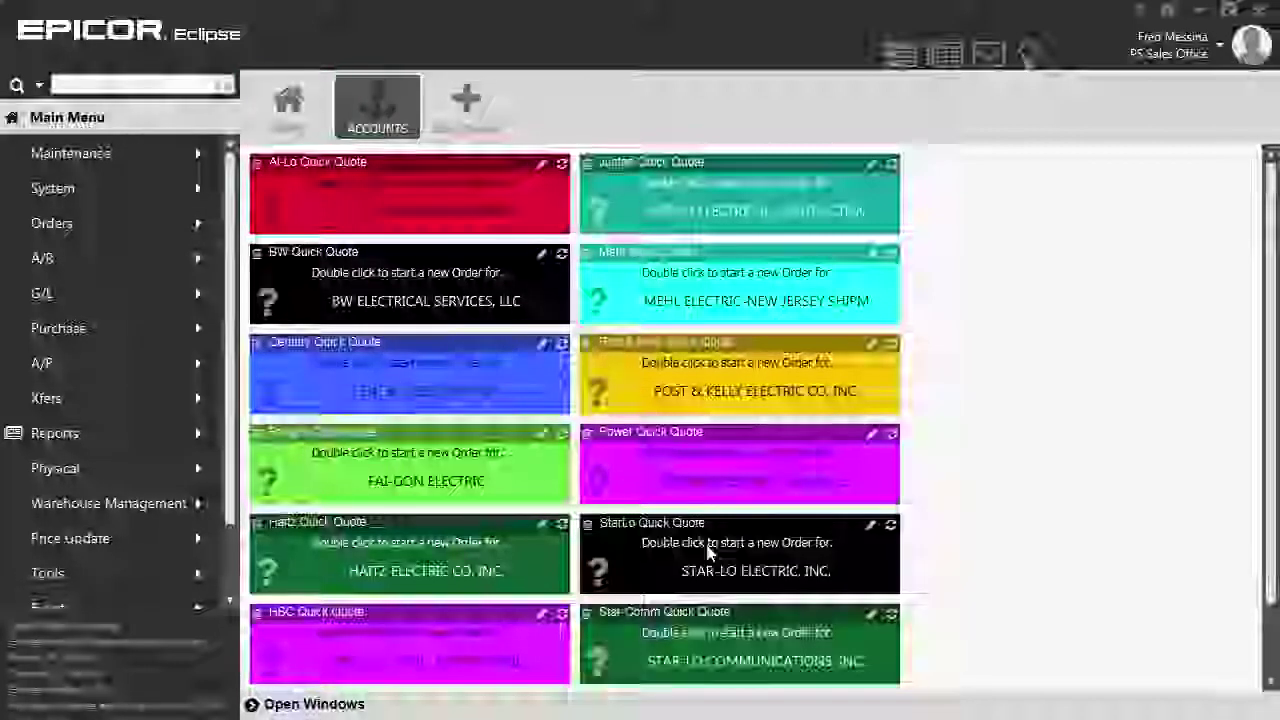
Open a new Star-Lo Electric bid order from the StarLo Quick Quote tile
double_click(705, 543)
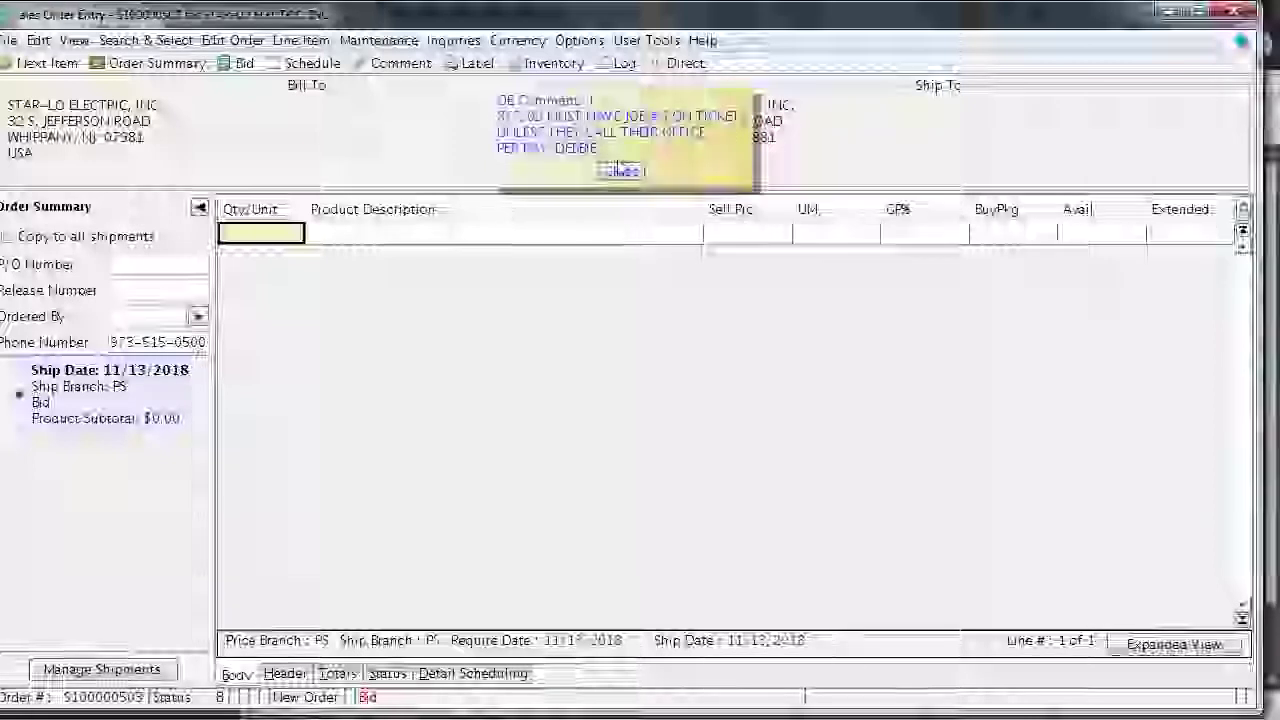
Dismiss the OE Comment note and begin typing the job's PO reference into the first line's Qty/Unit cell
left_click(620, 172)
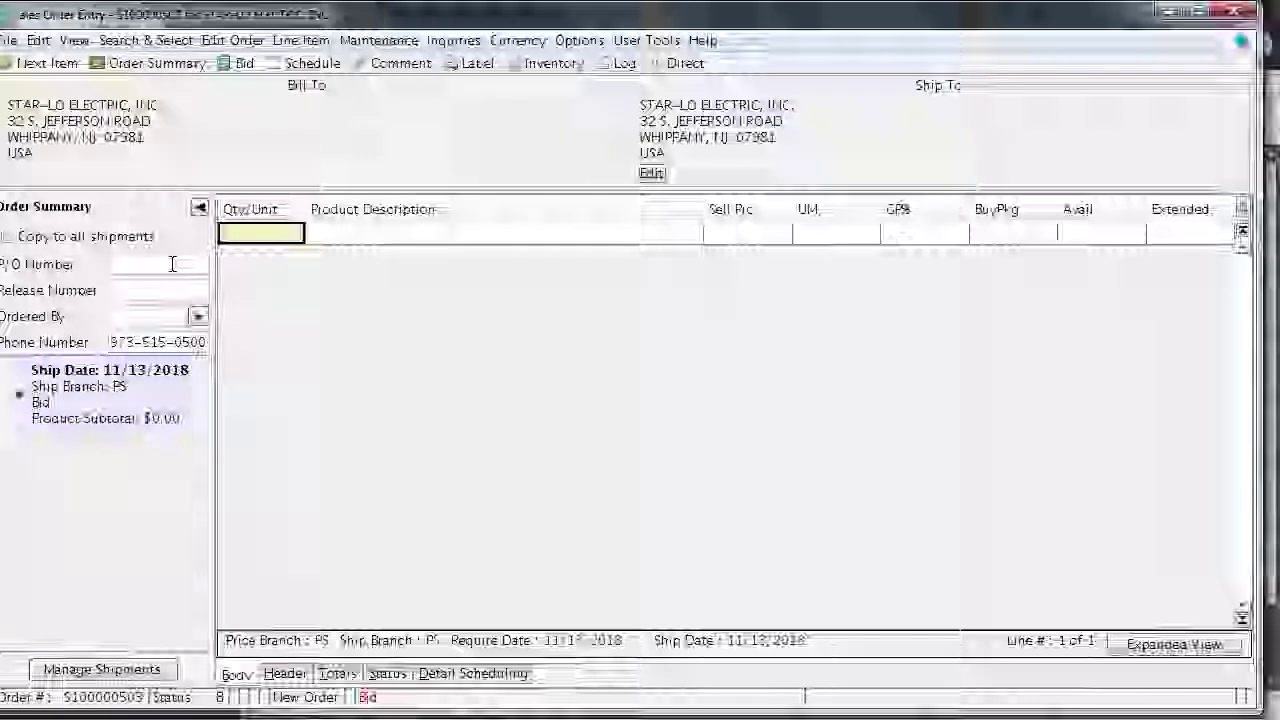
type("1")
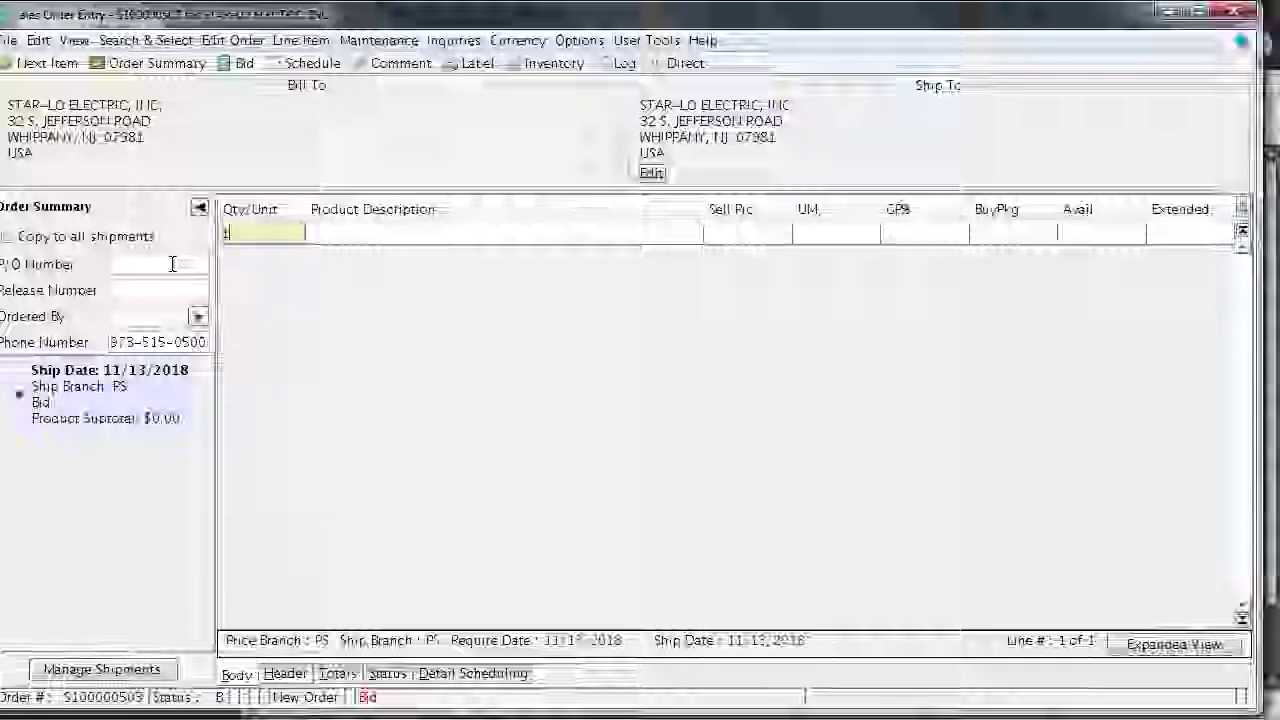
key("BackSpace")
type("388-")
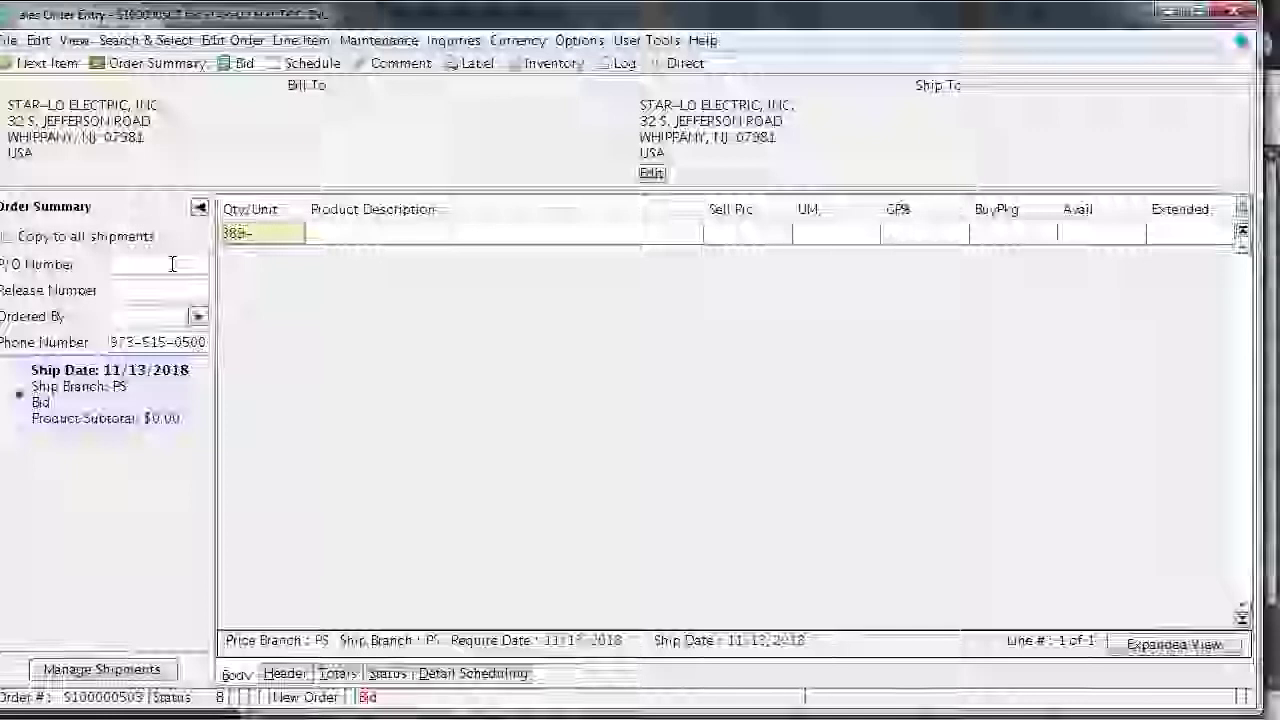
type("12-job")
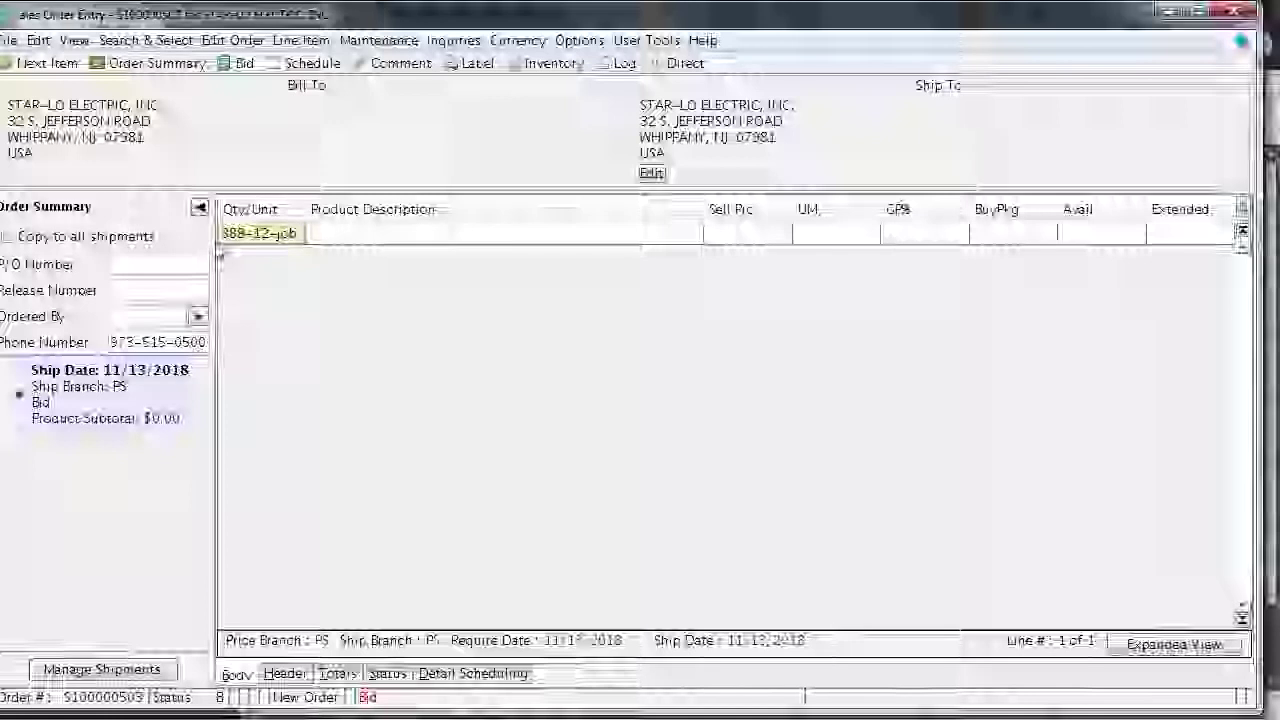
Enter the customer's job PO number in P/O Number and the orderer's name in Ordered By
left_click(136, 265)
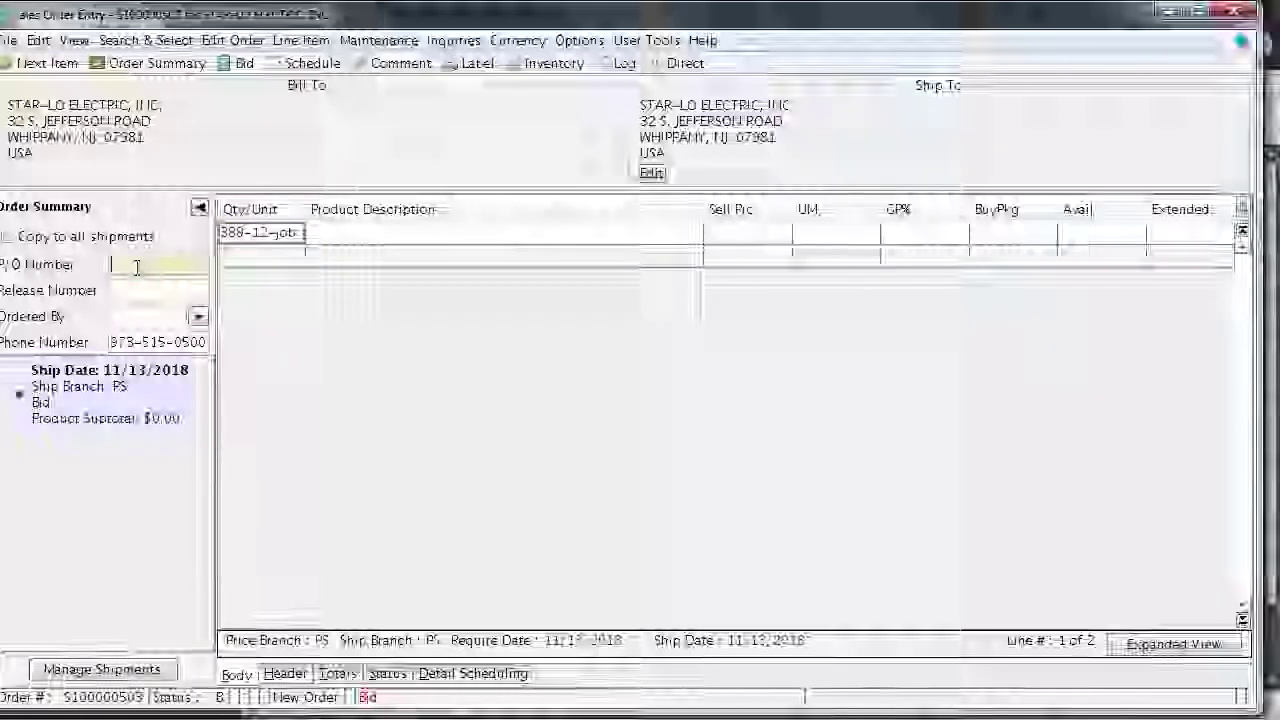
type("389")
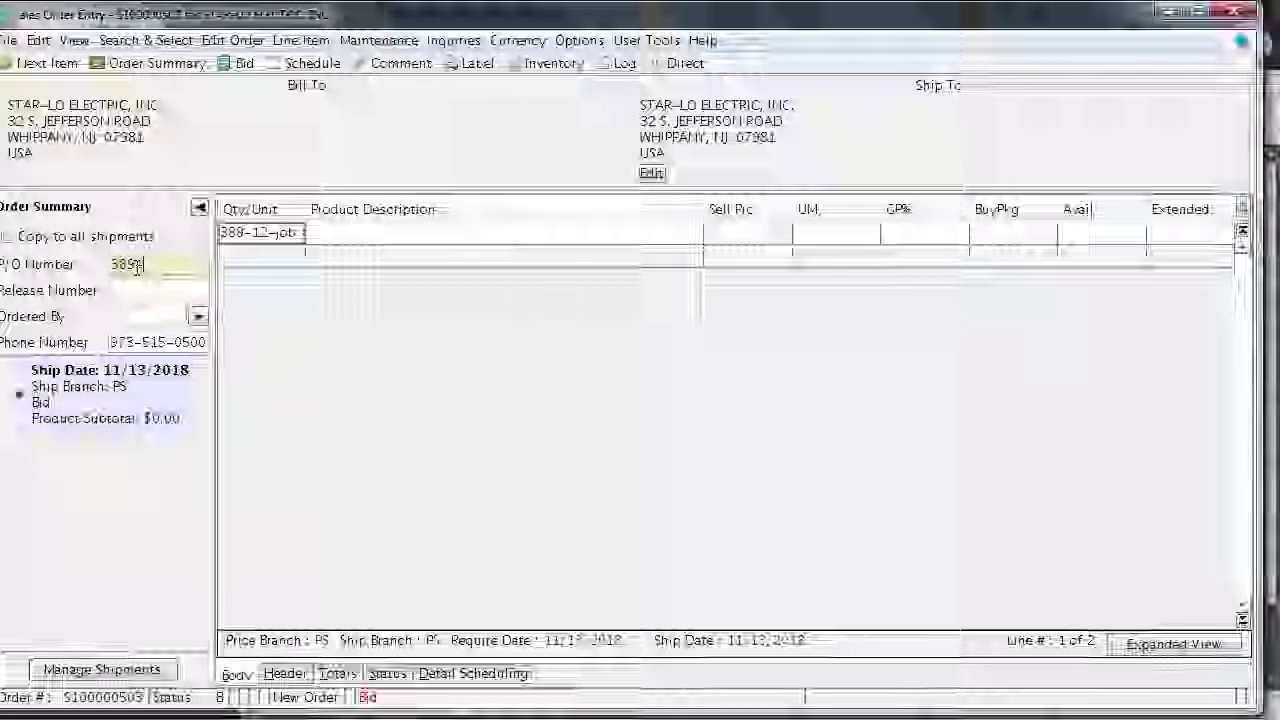
type("-12-")
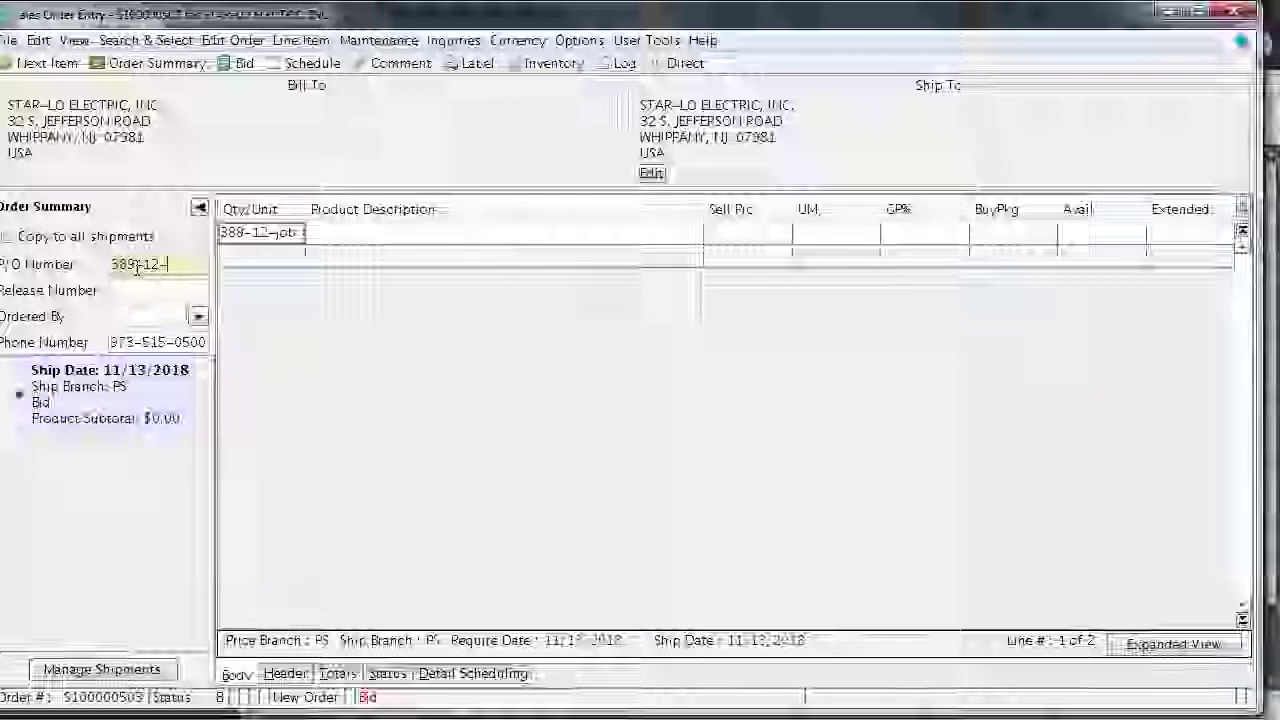
type("job")
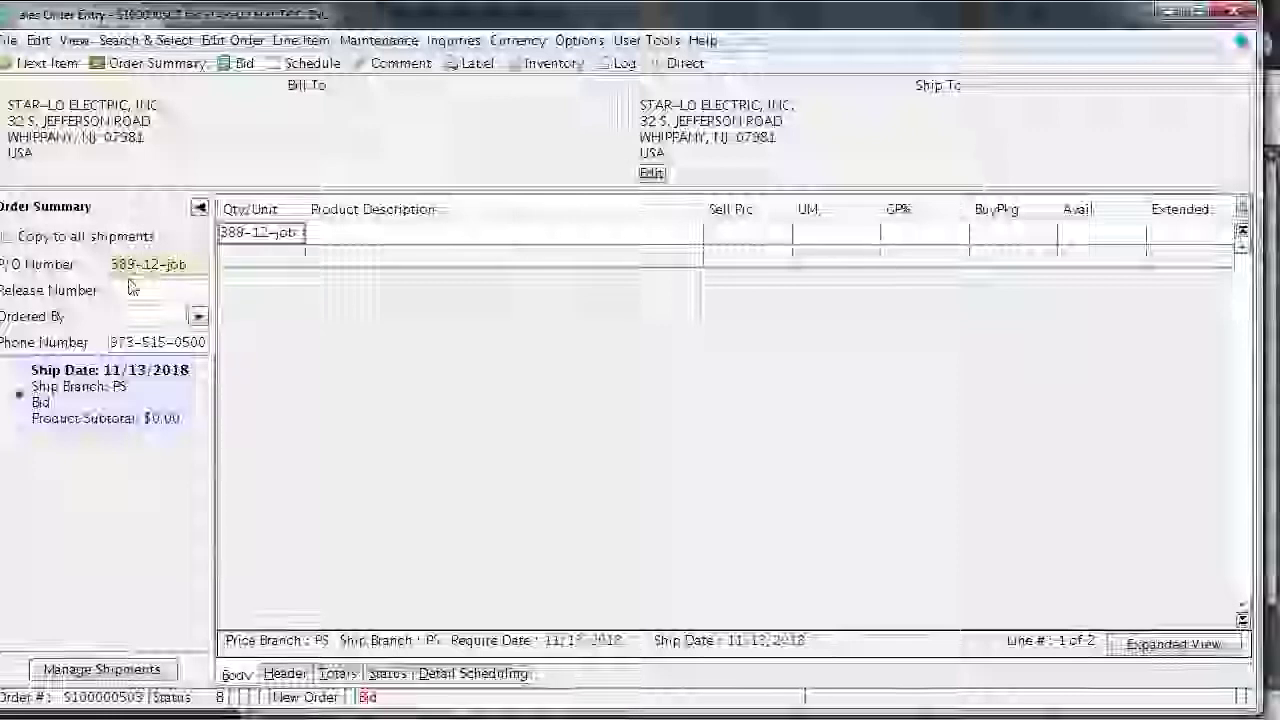
left_click(115, 316)
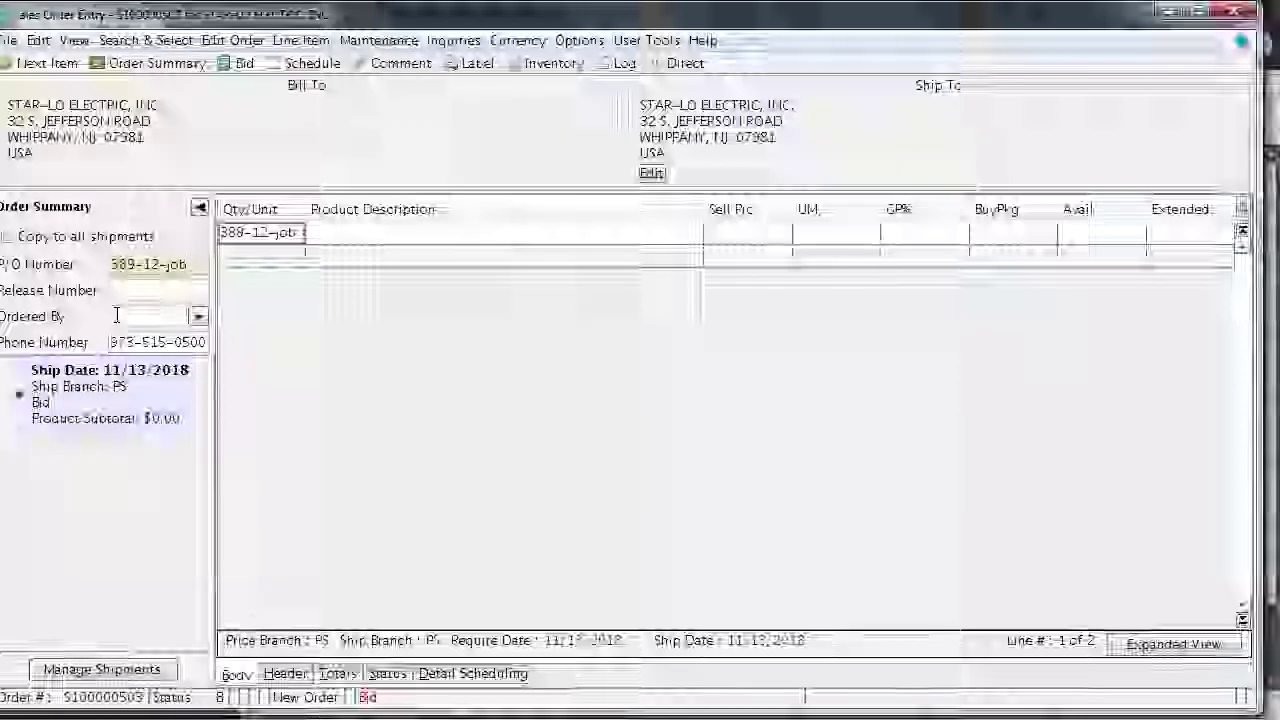
key("shift+Tab")
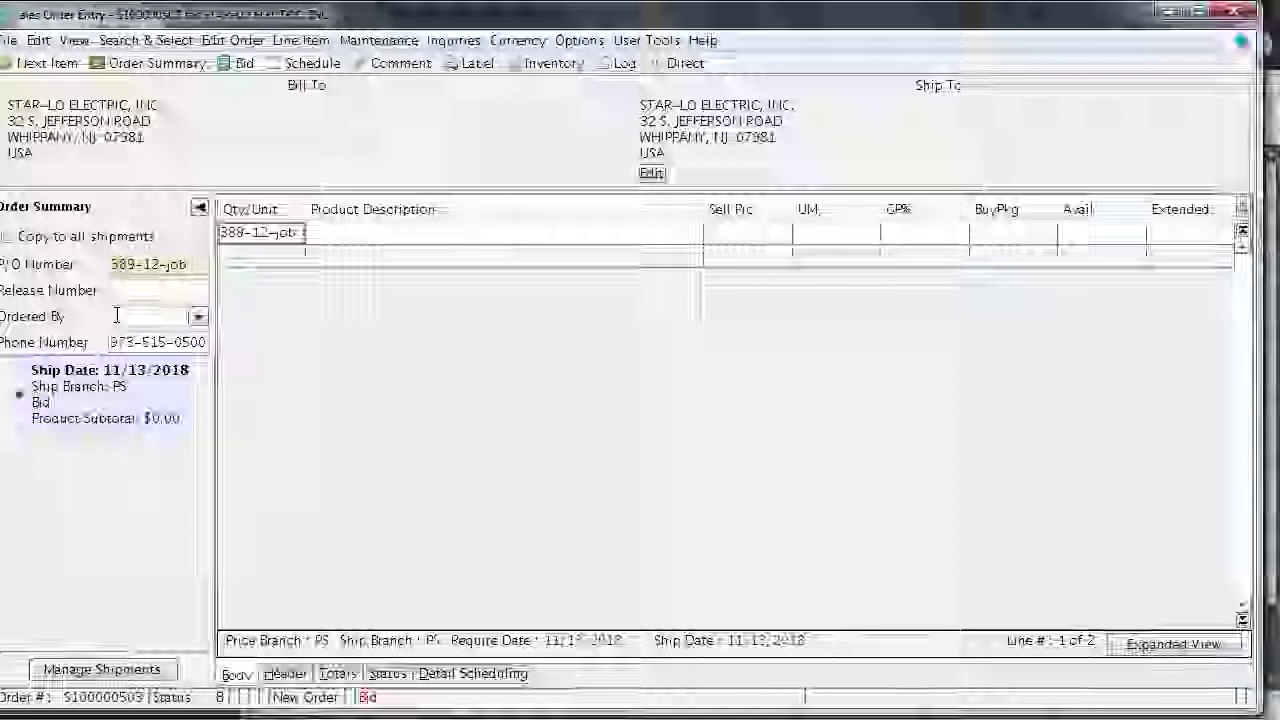
type("ra")
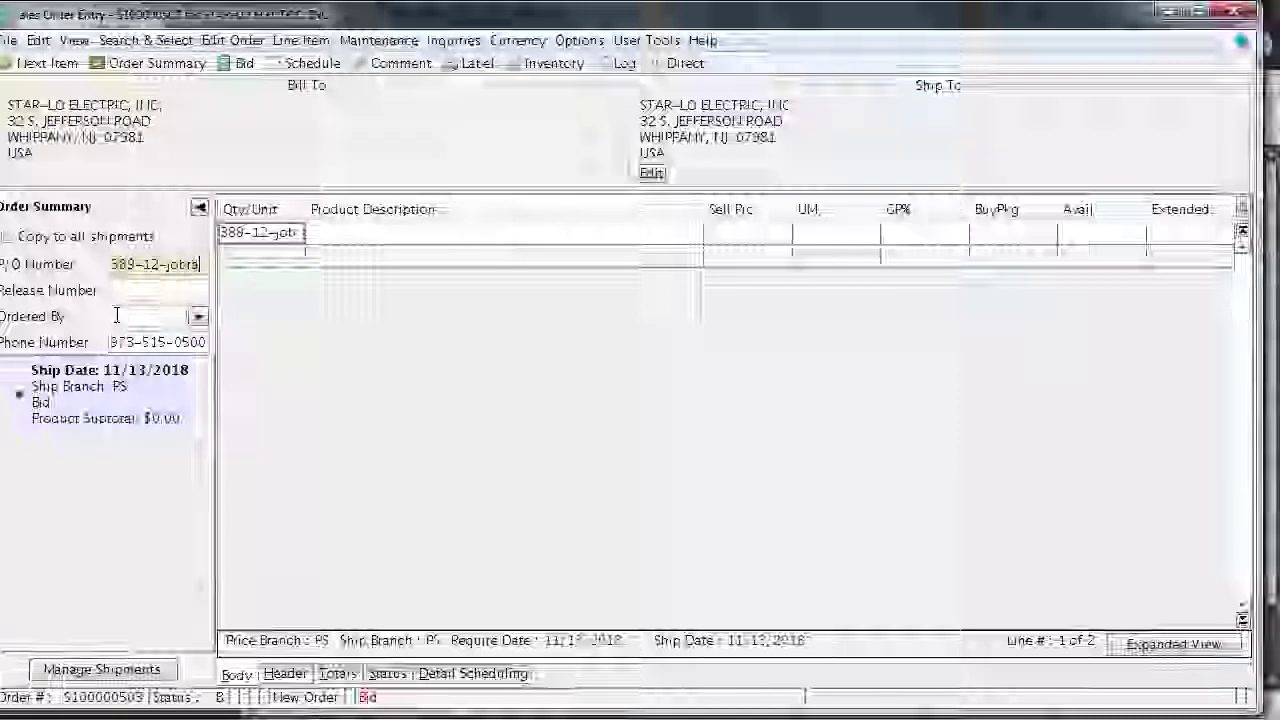
type("y")
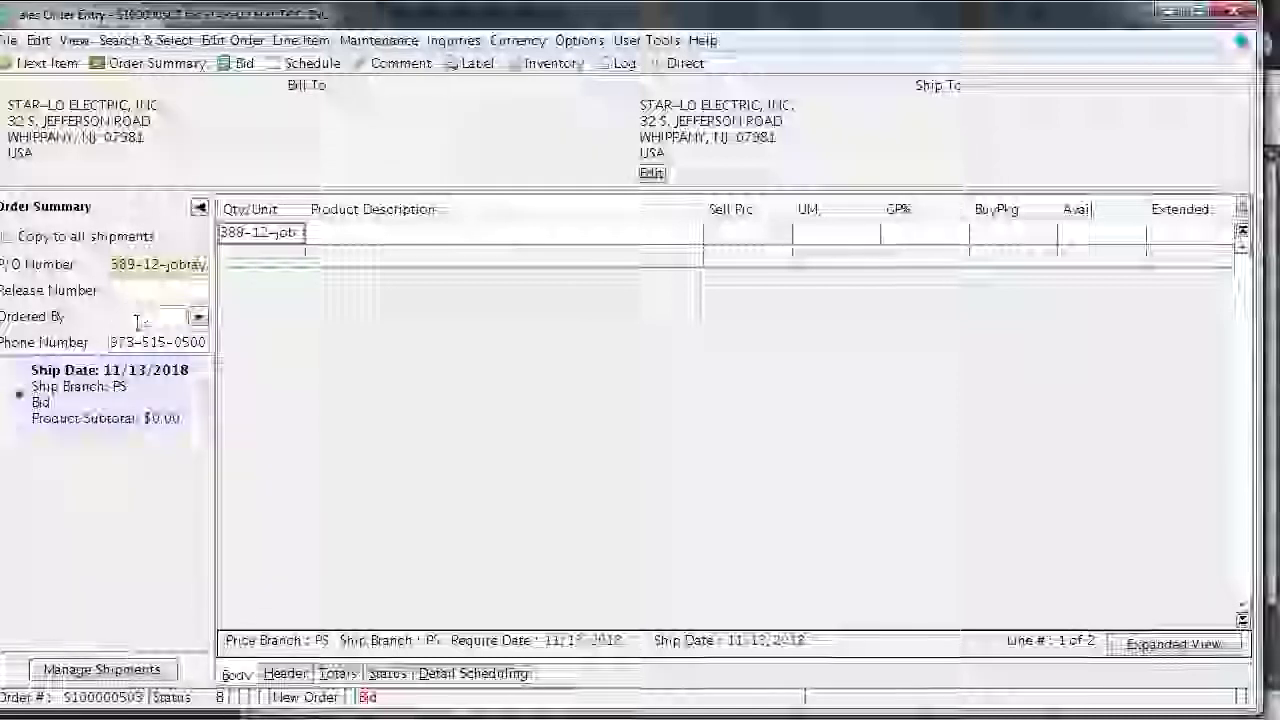
left_click(130, 312)
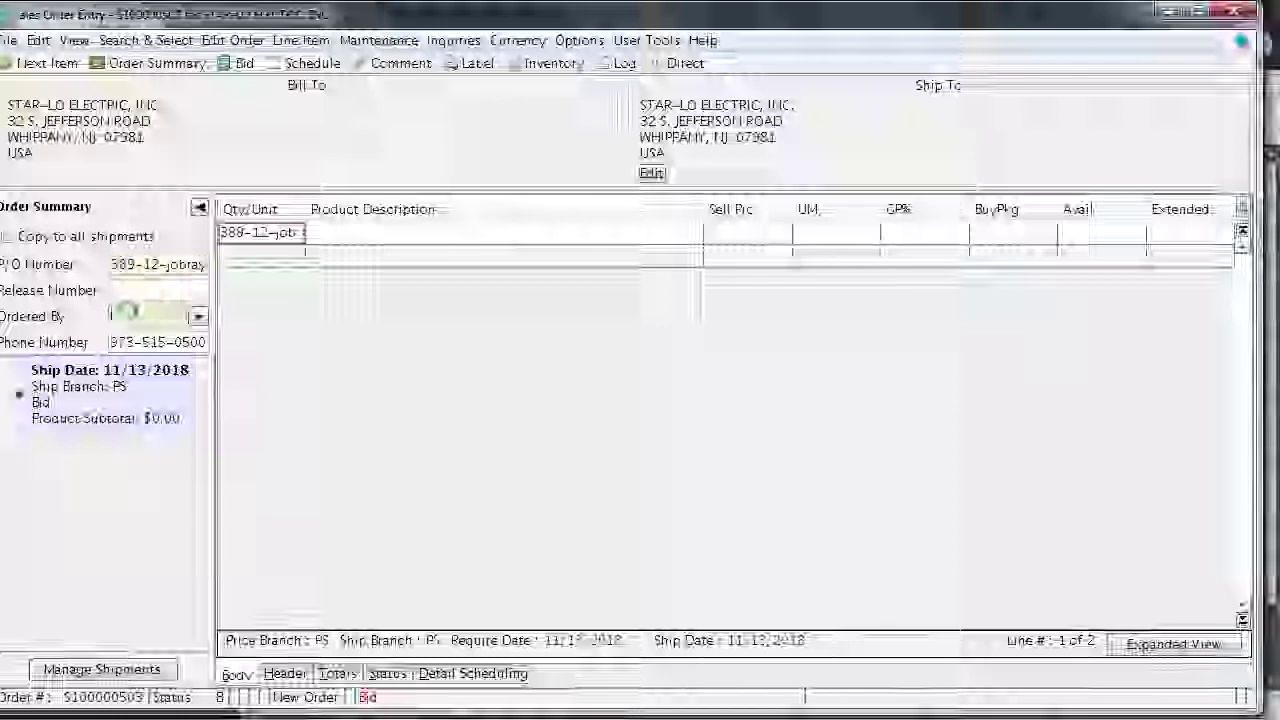
type("ra")
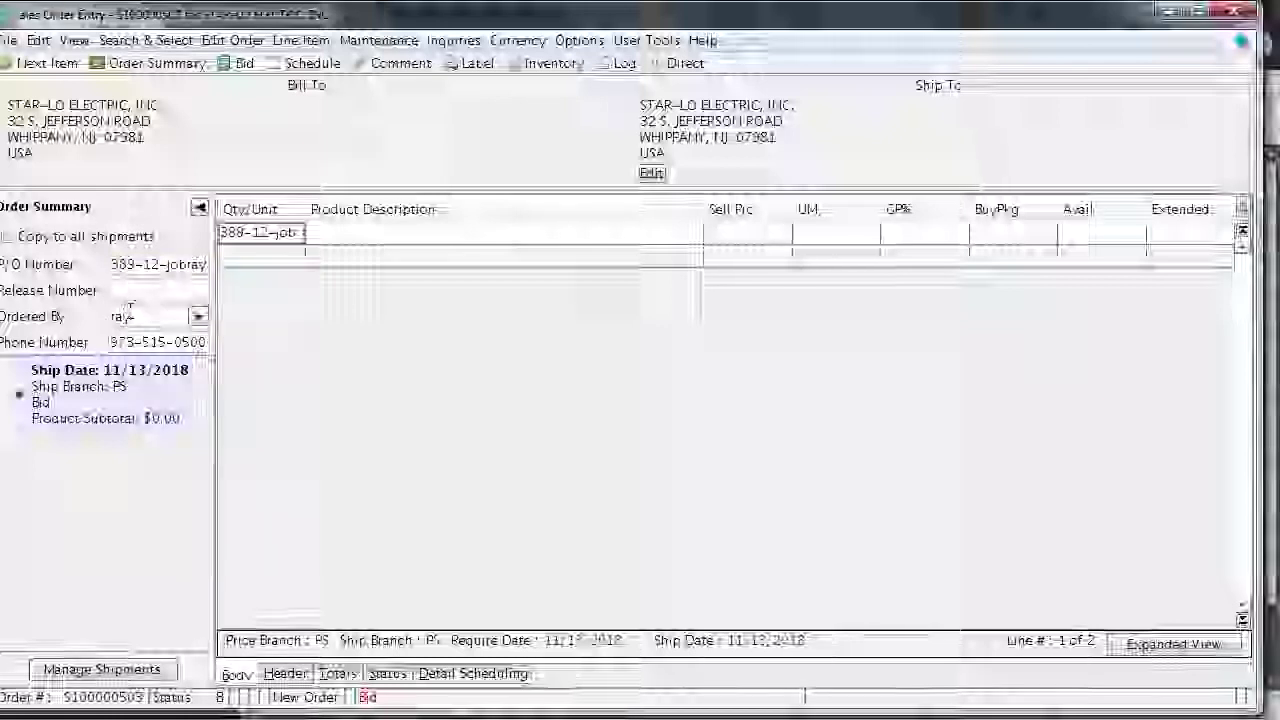
type("y,")
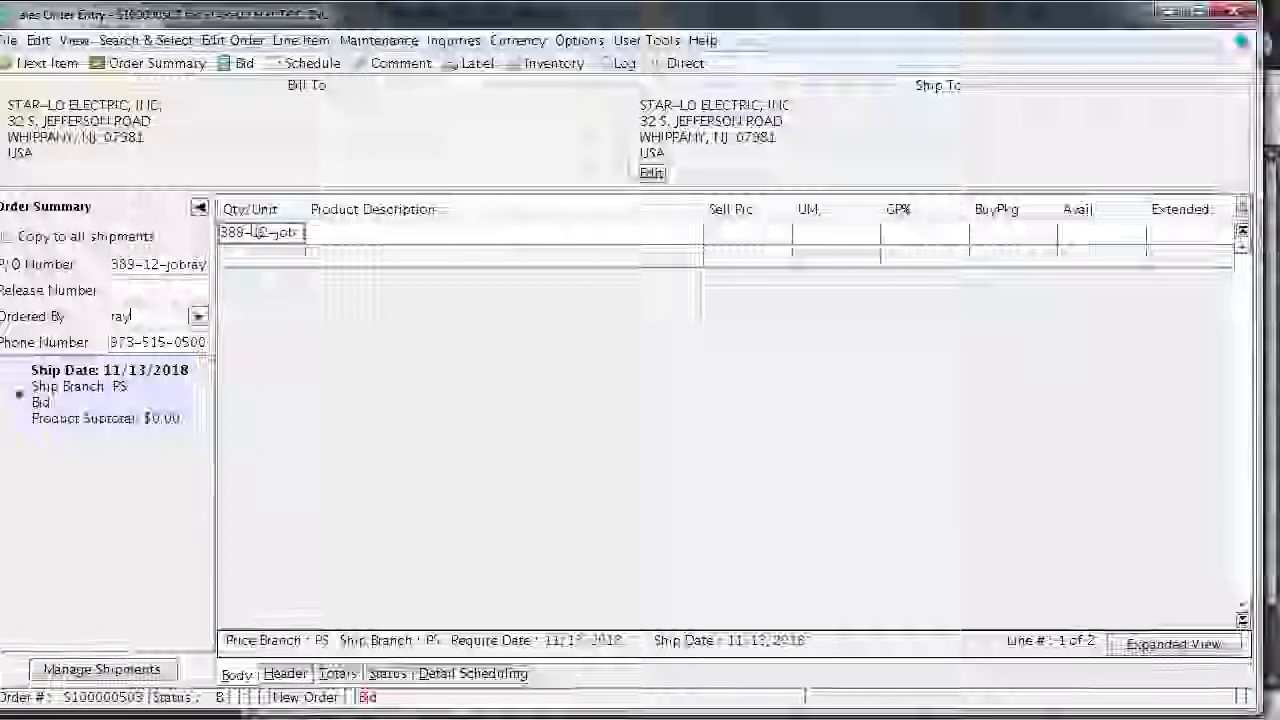
left_click(290, 232)
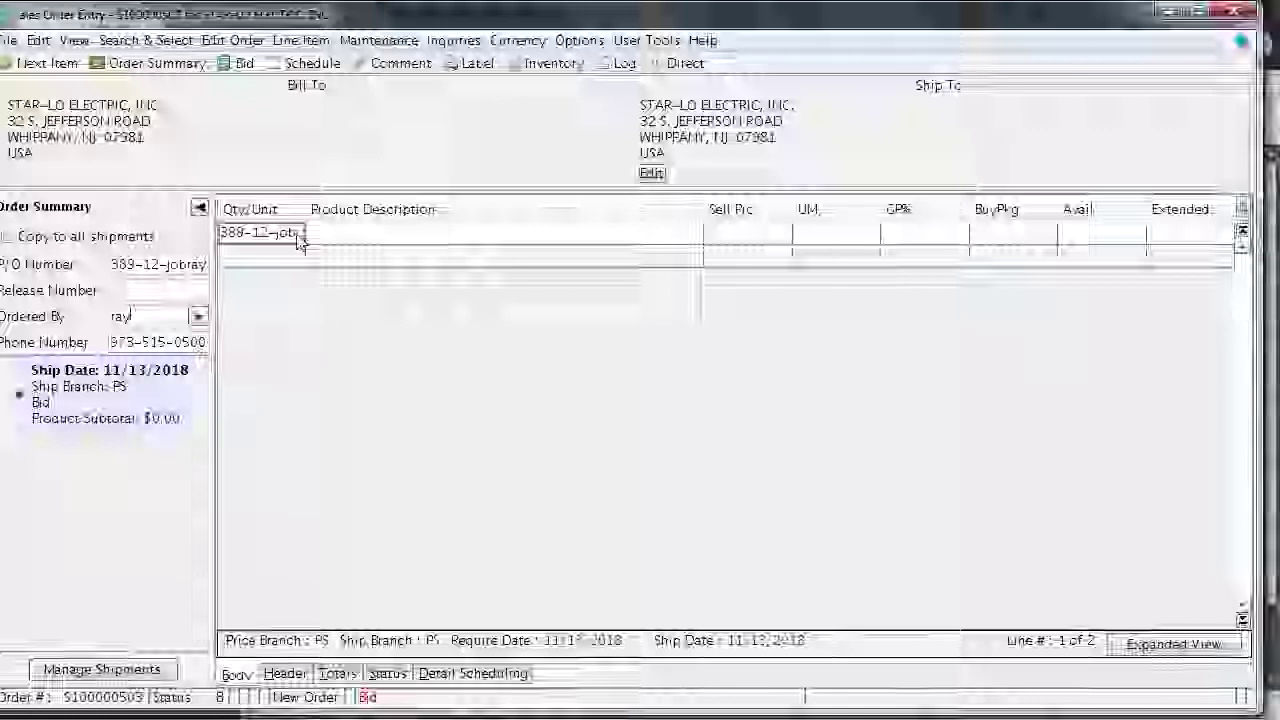
Set line 1 to quantity 10 of the PASCRB5362W 20A 125V white receptacle
left_click(299, 238)
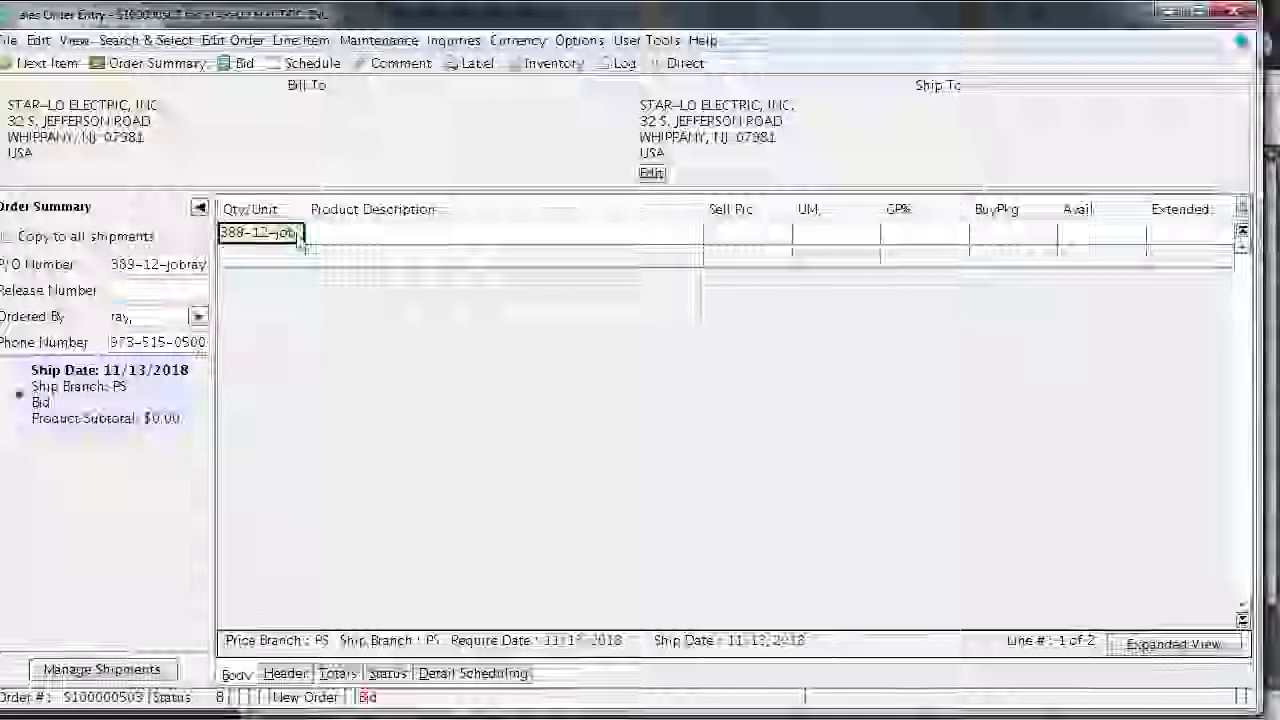
key("BackSpace")
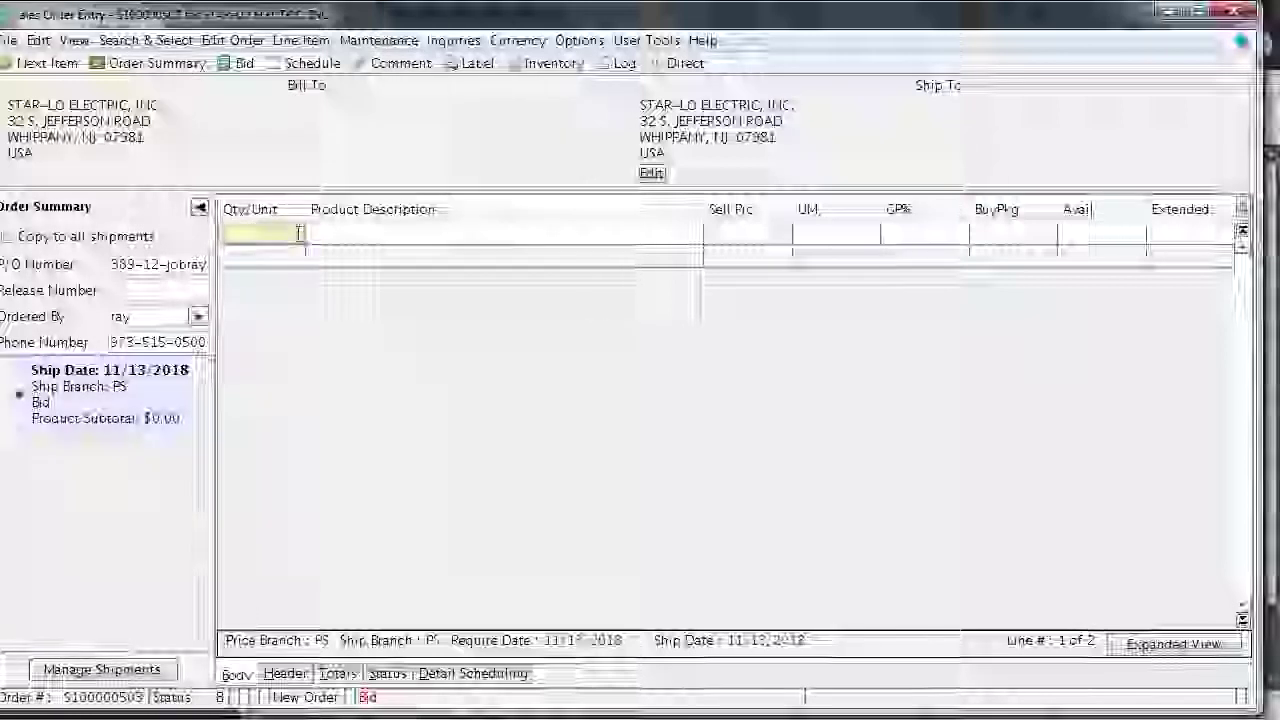
type("10")
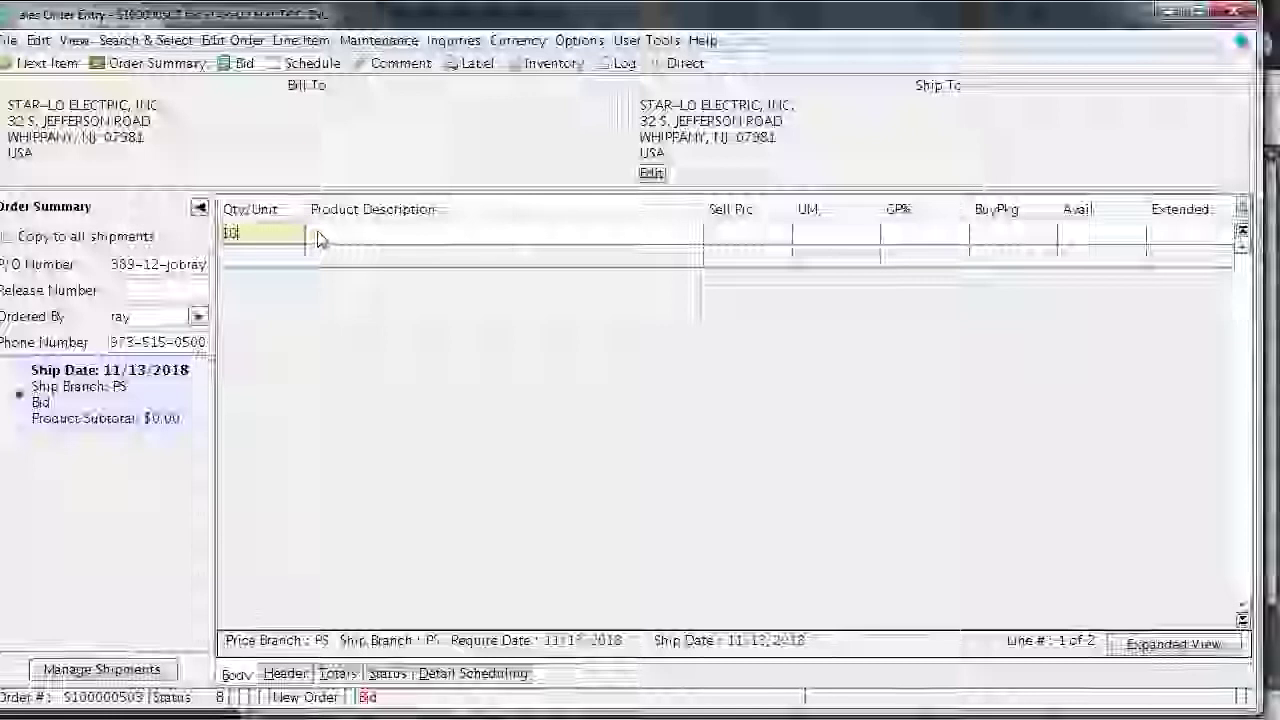
left_click(320, 238)
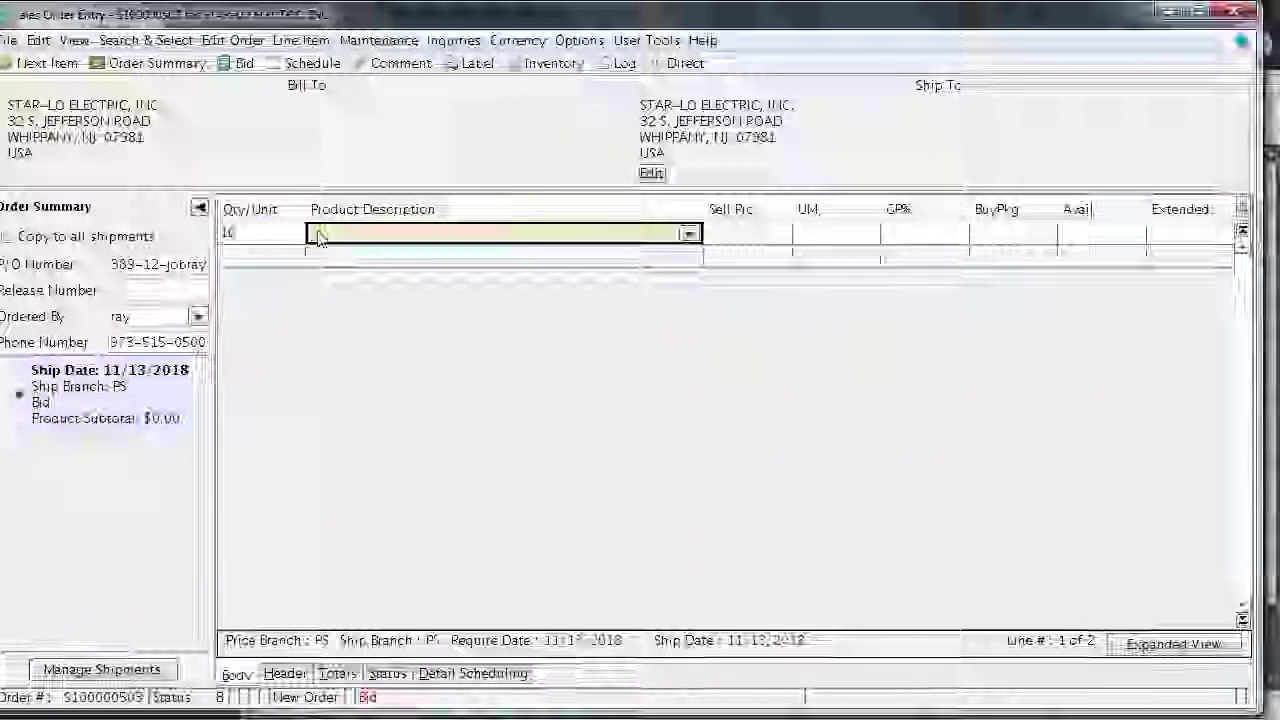
type("pasatb5")
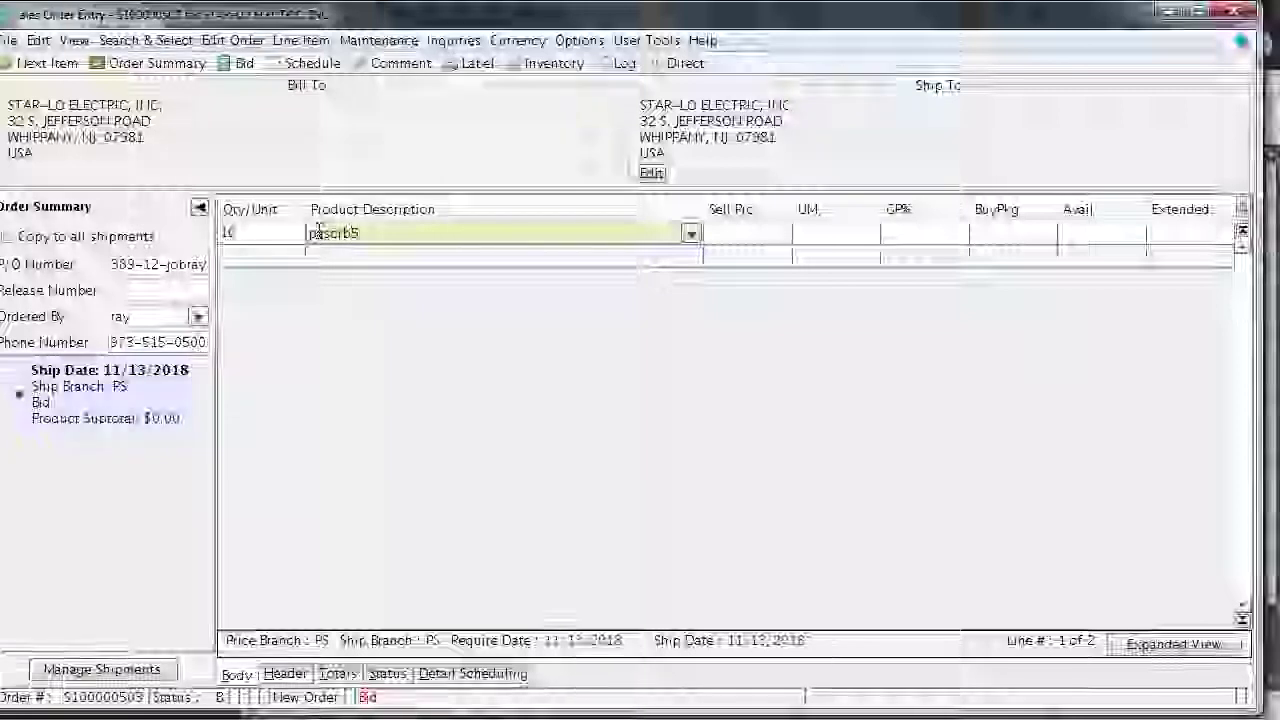
type("36")
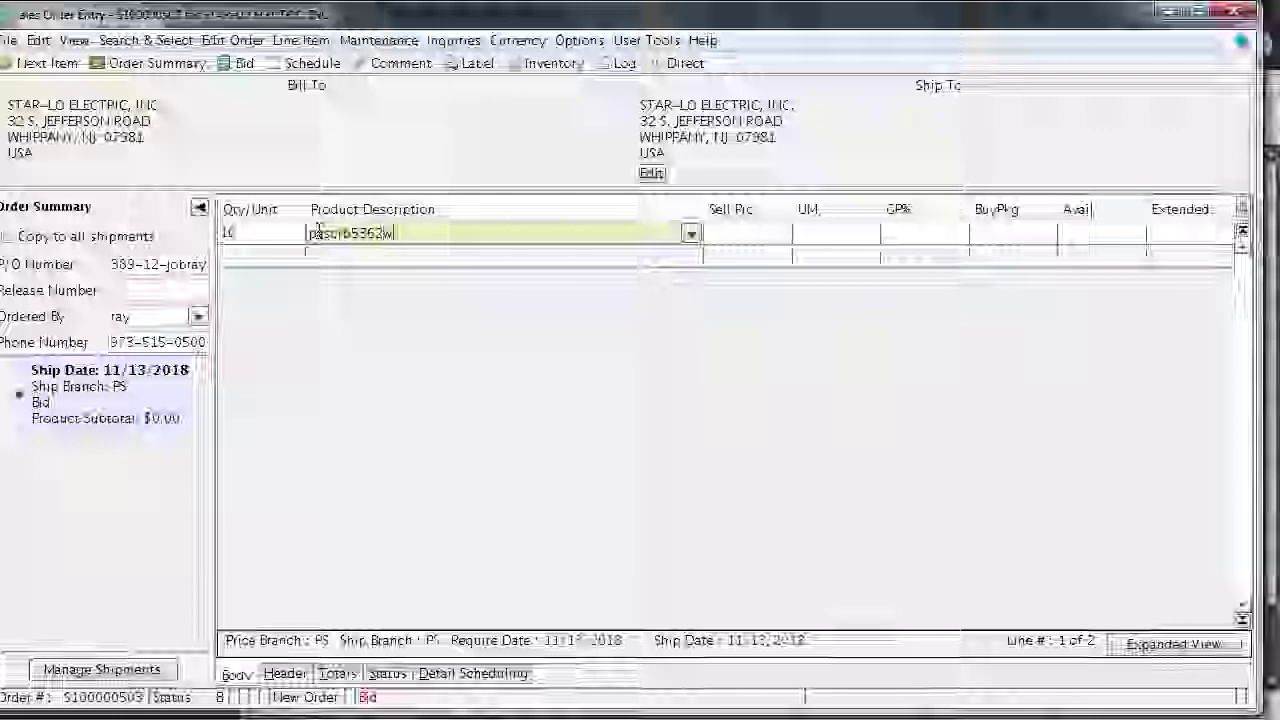
type("2")
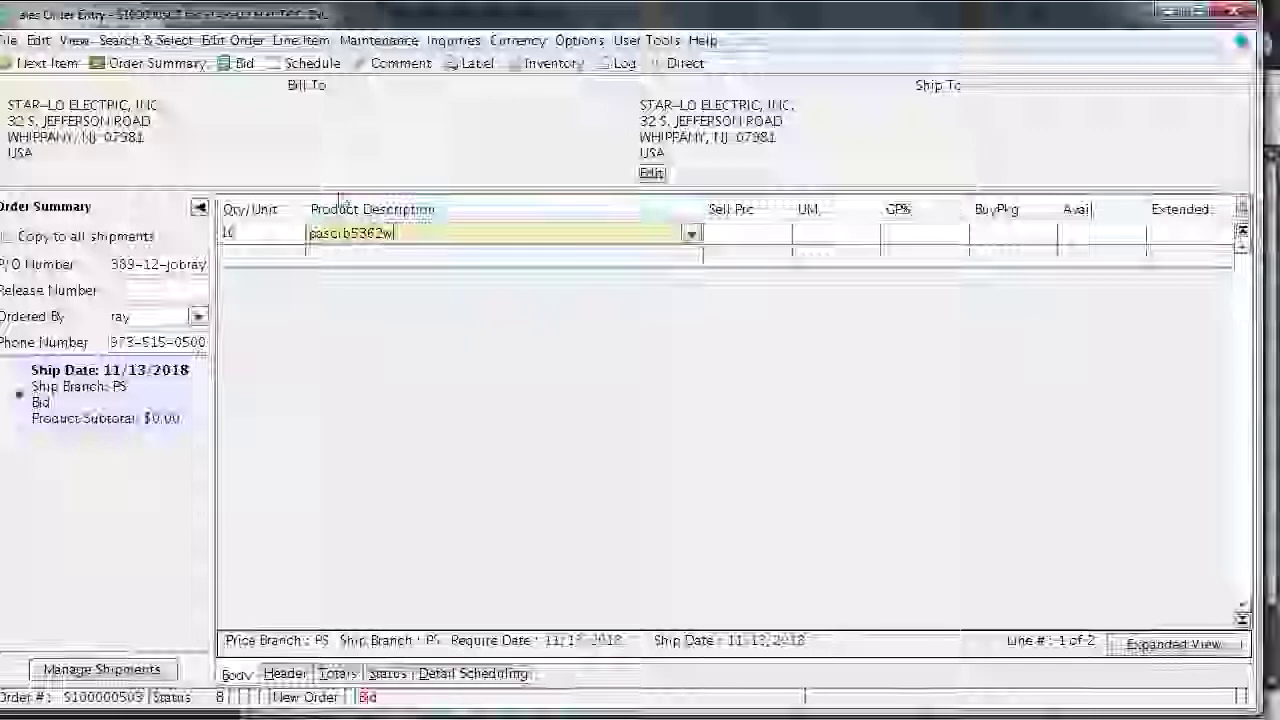
type("w")
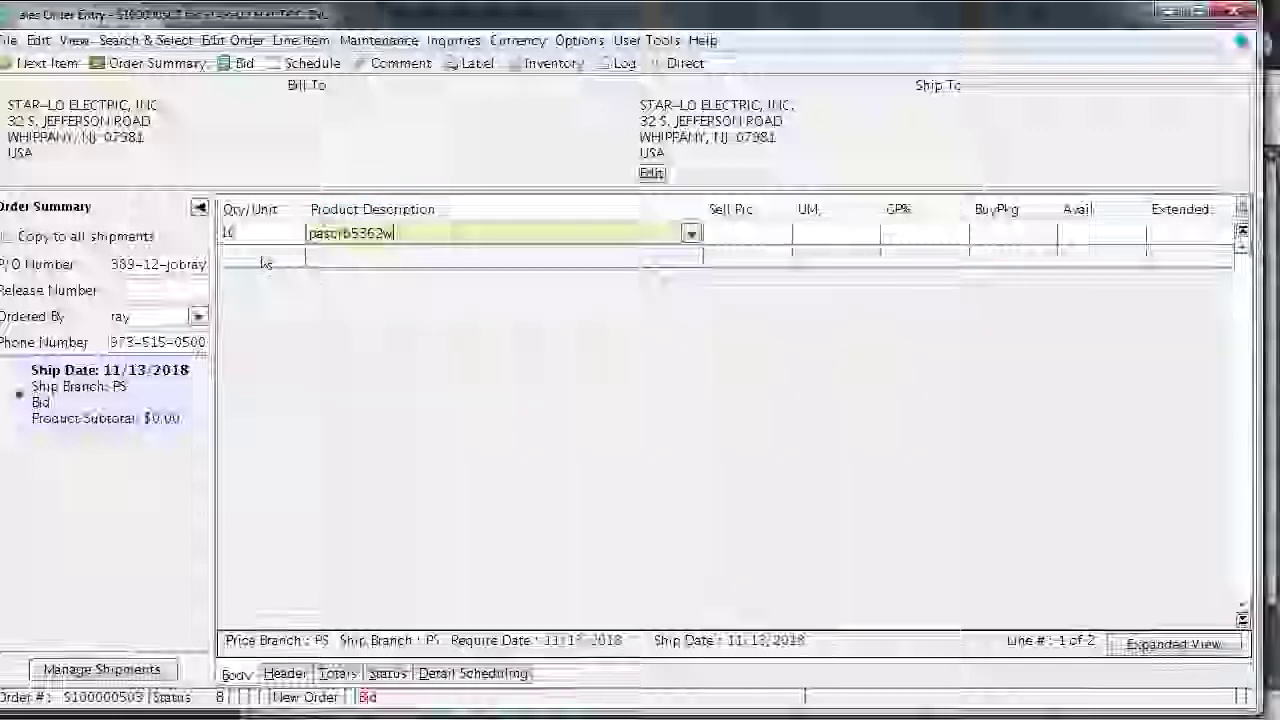
key("Return")
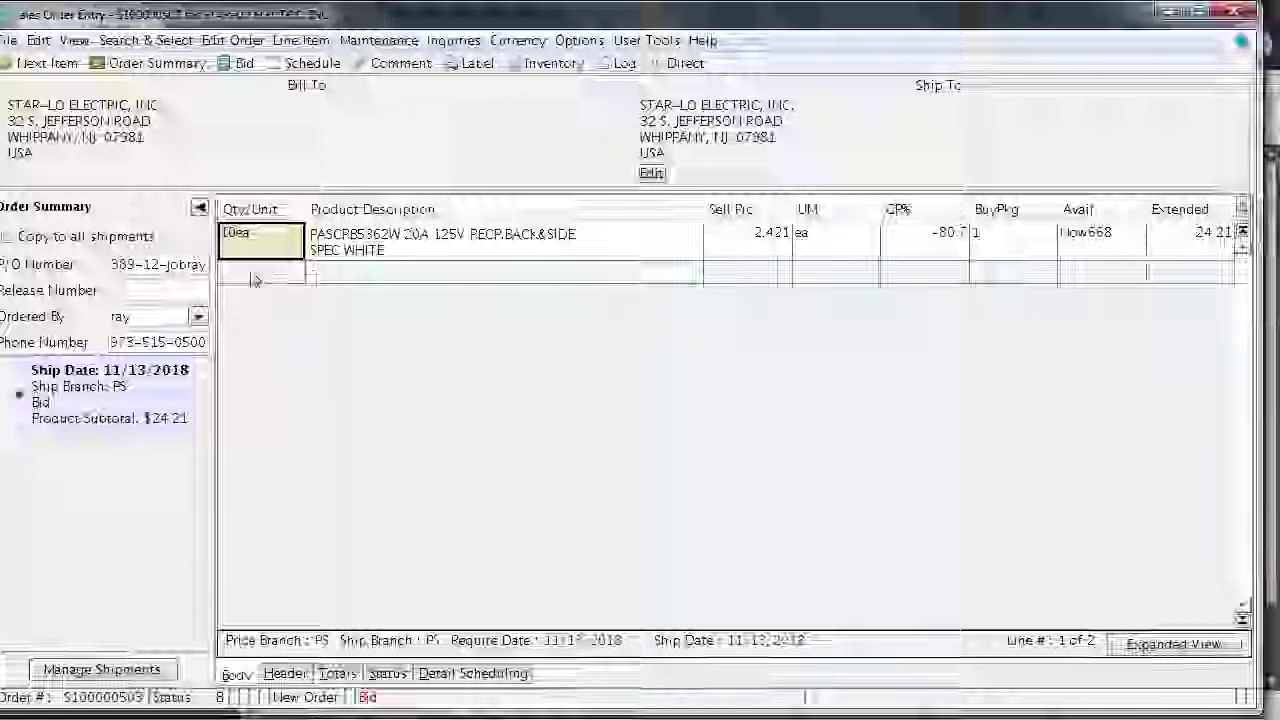
type("1")
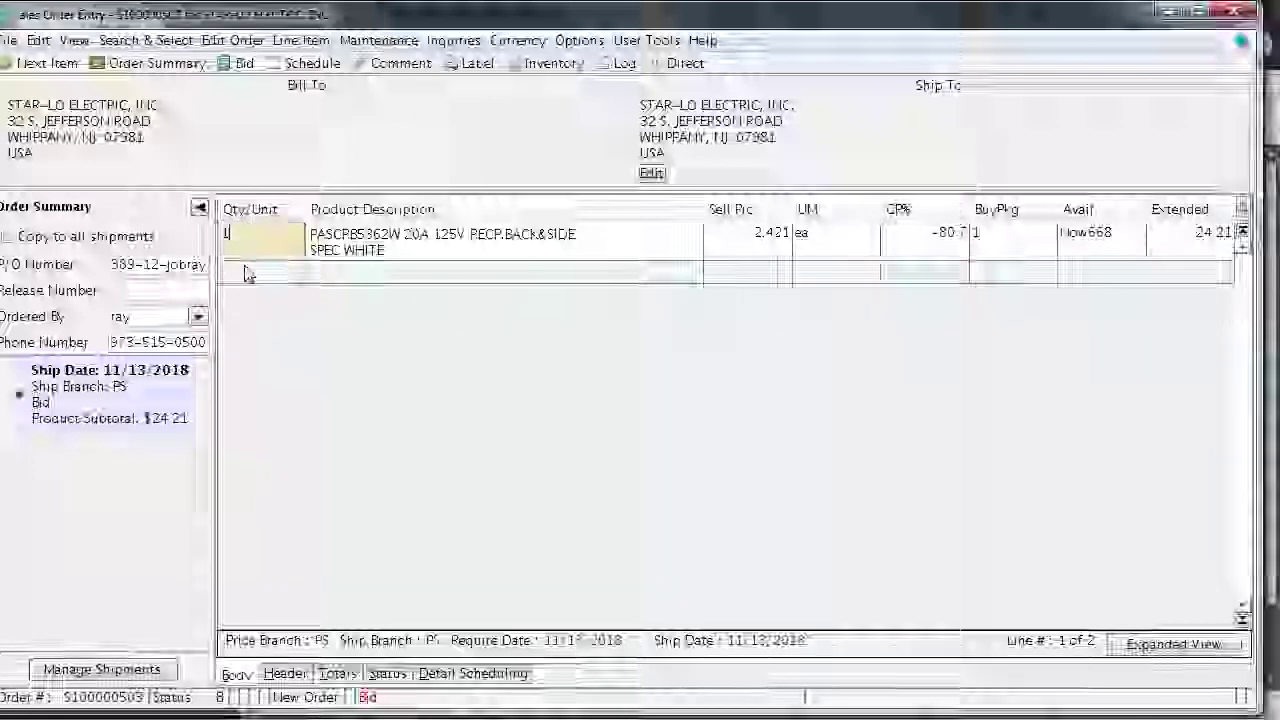
type("0")
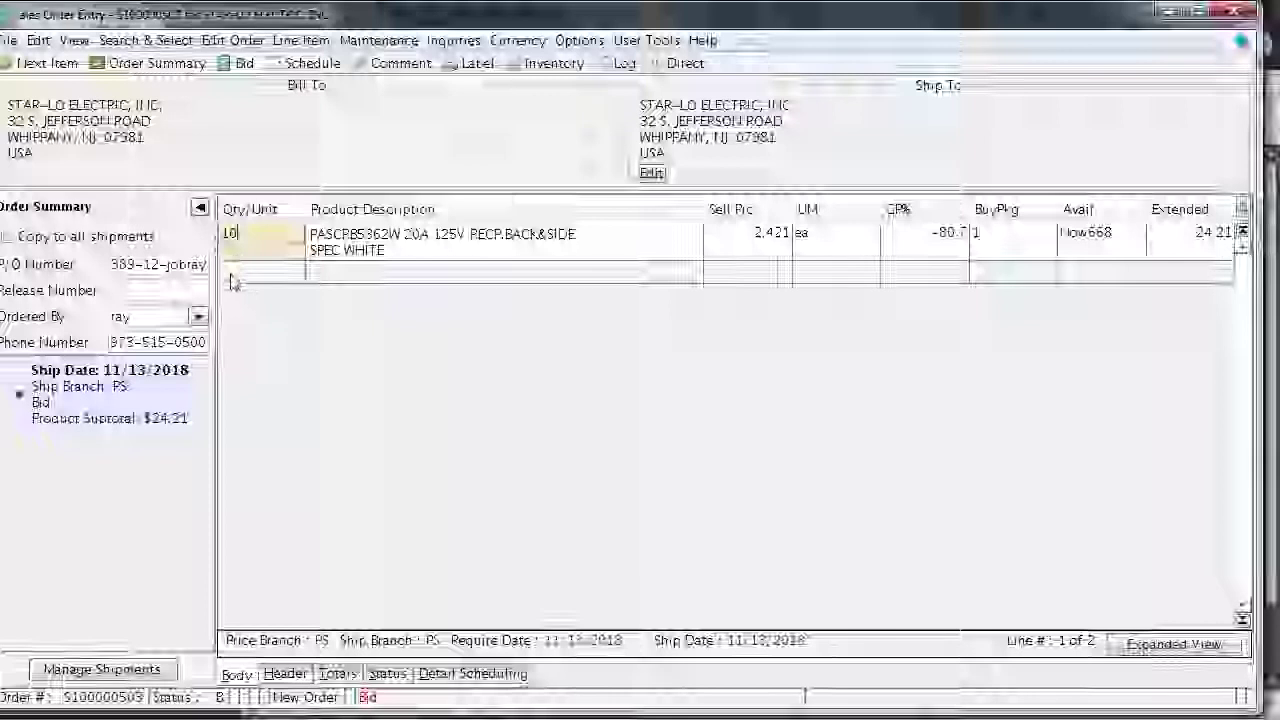
left_click(230, 272)
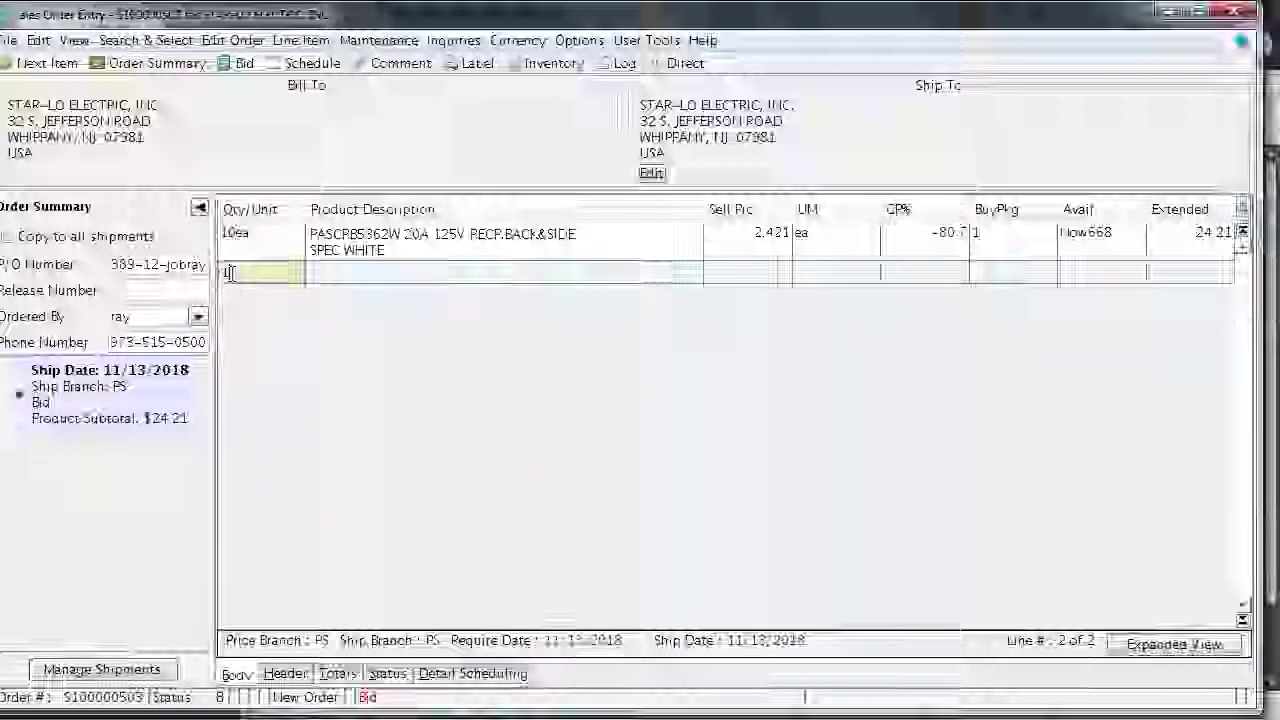
Enter quantity 10 on line 2 and look up product tr26352w, fixing the mistyped code
type("10")
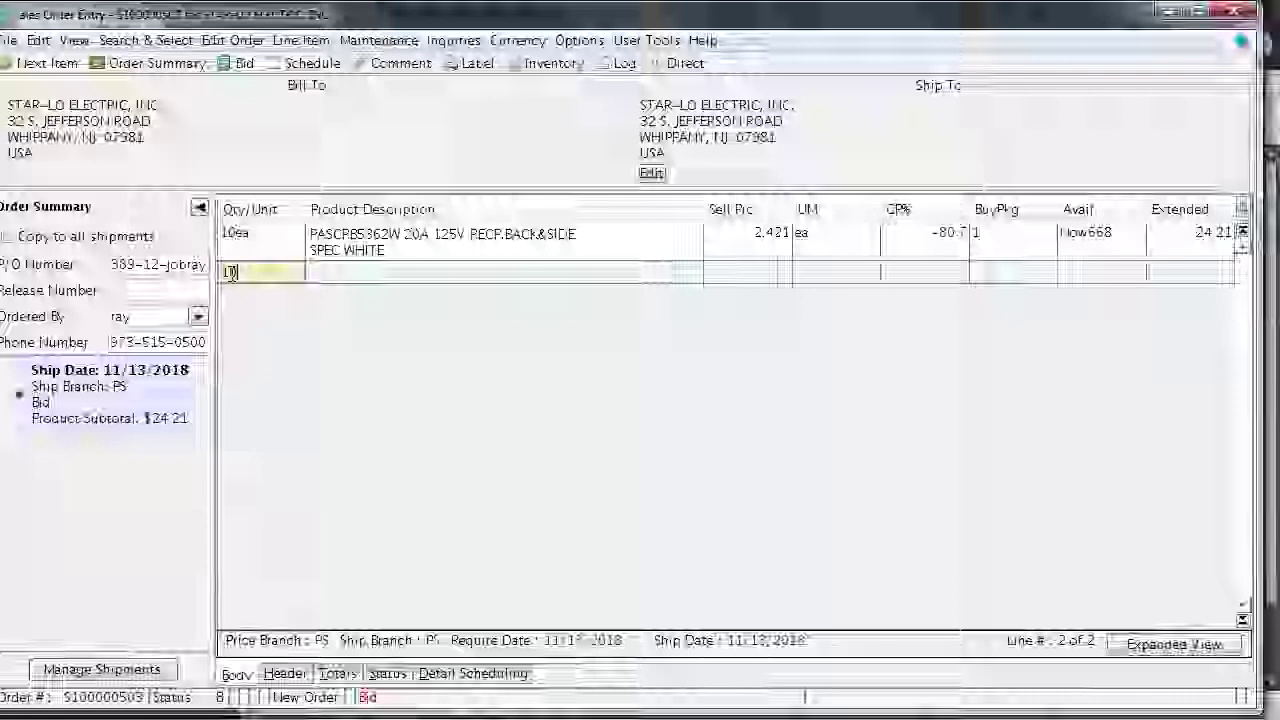
key("Tab")
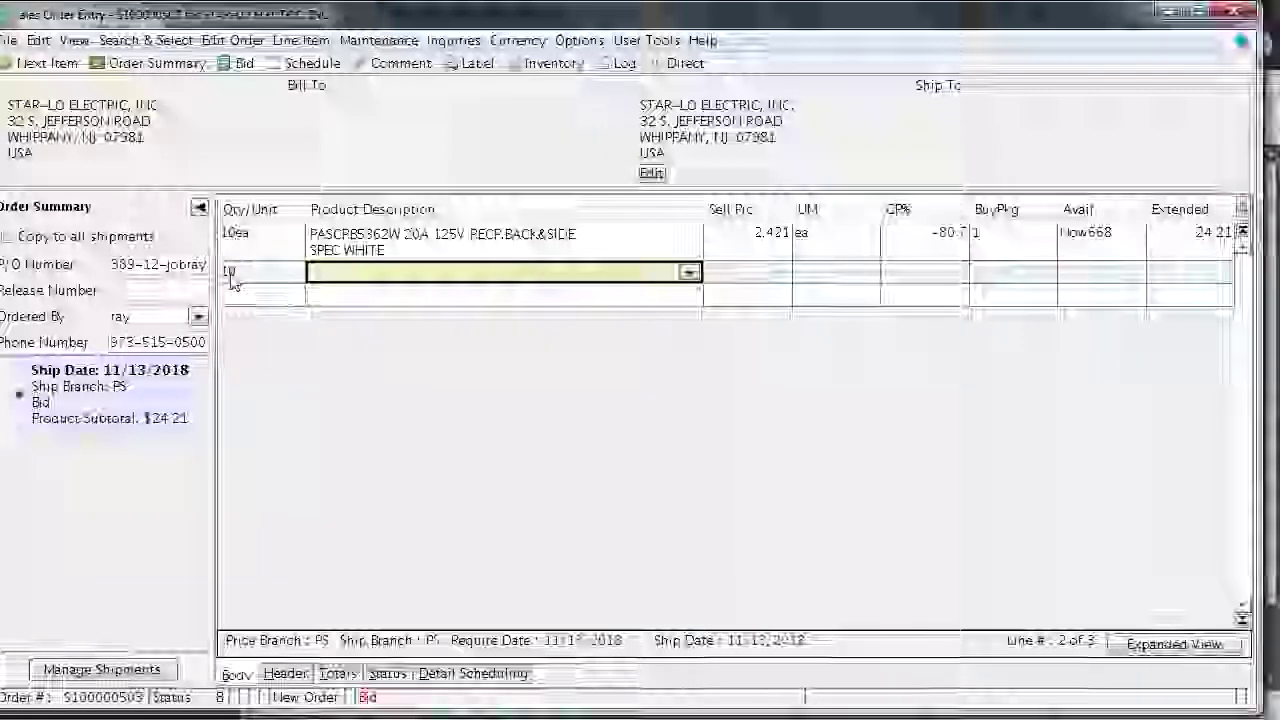
type("pas")
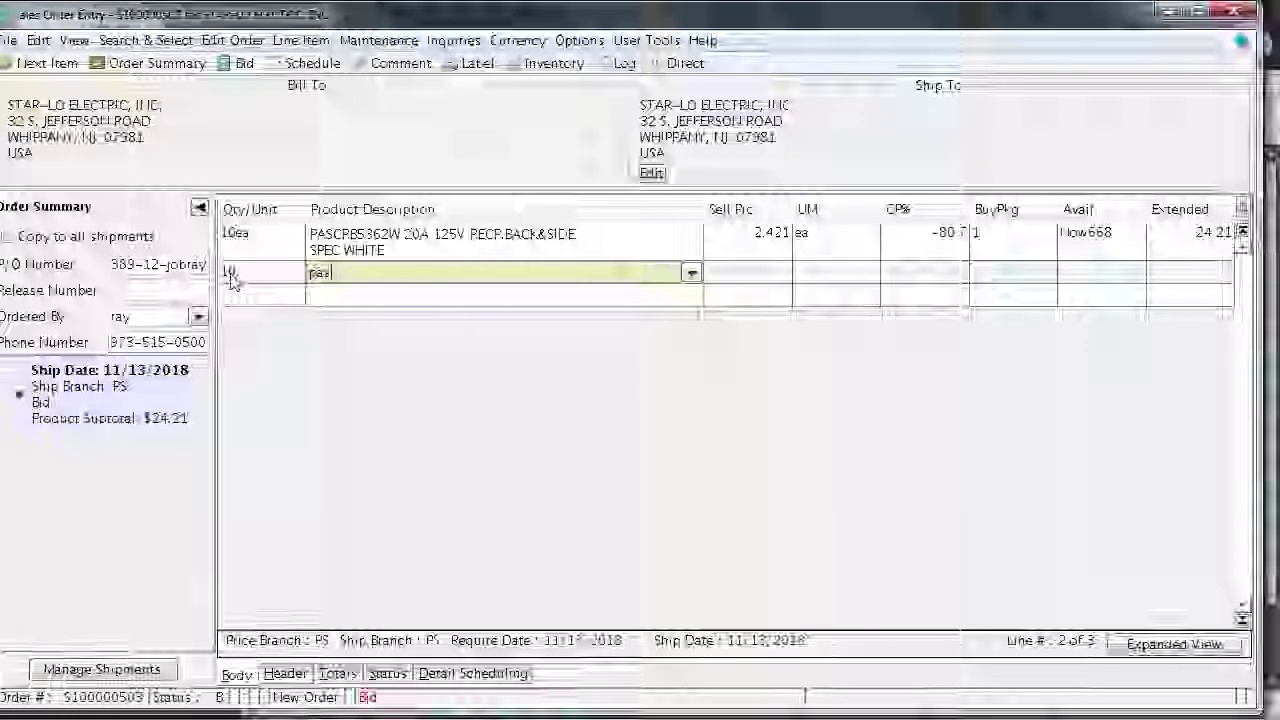
type("tr26")
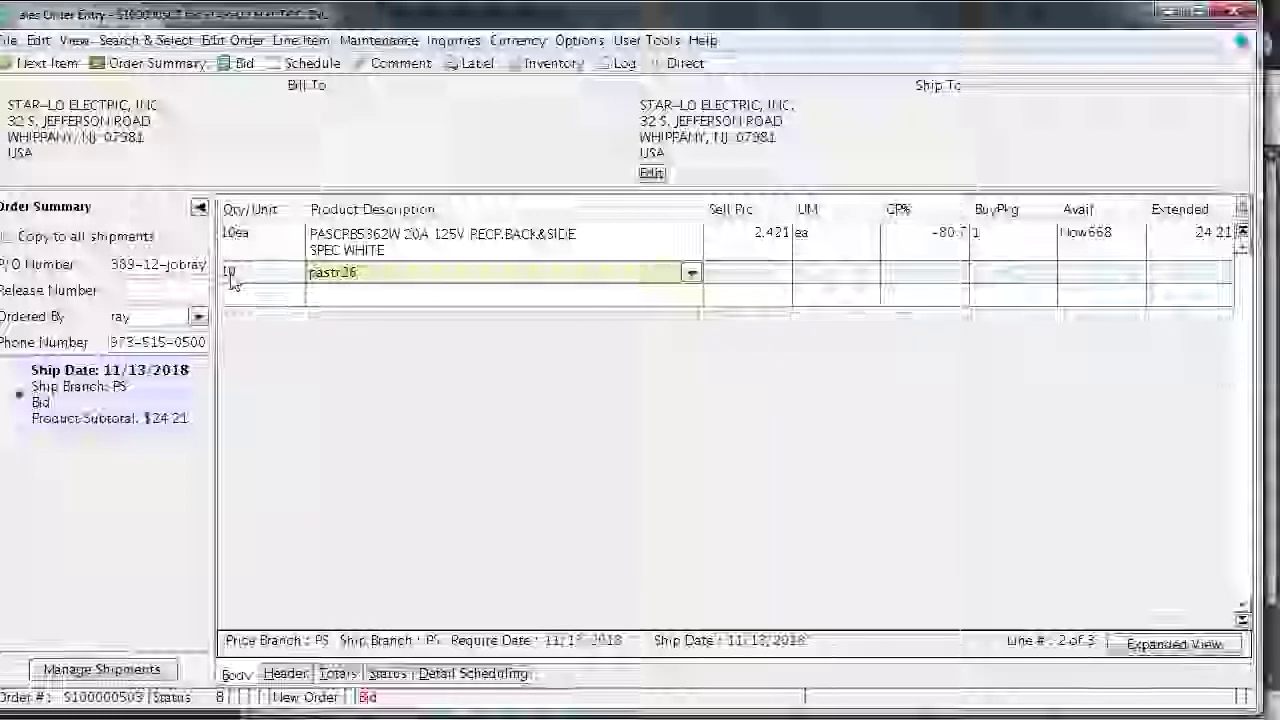
type("35")
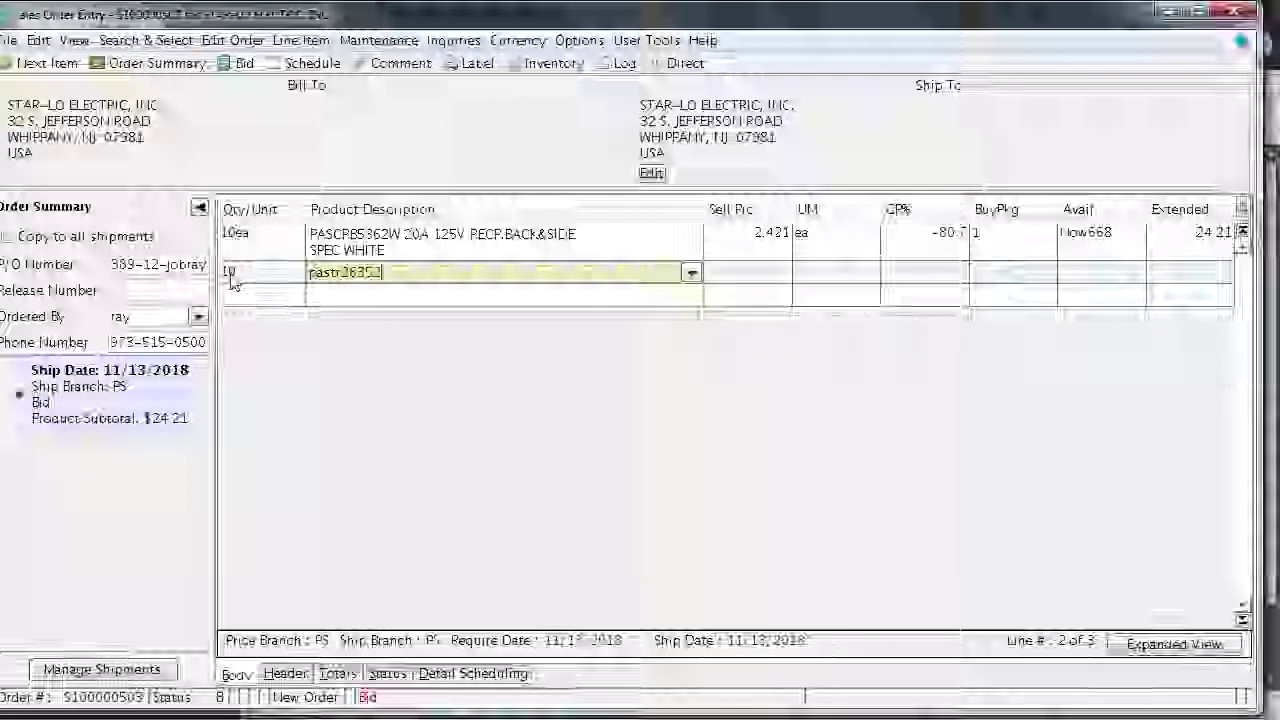
type("2")
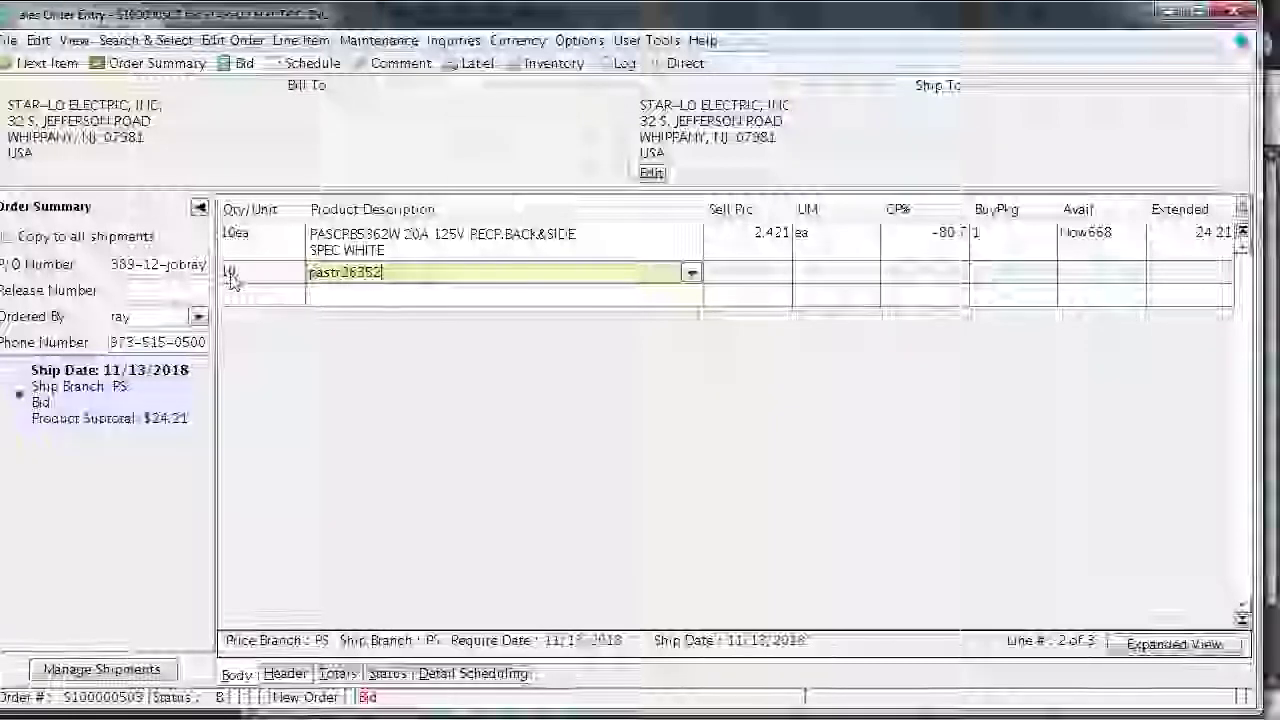
type("w")
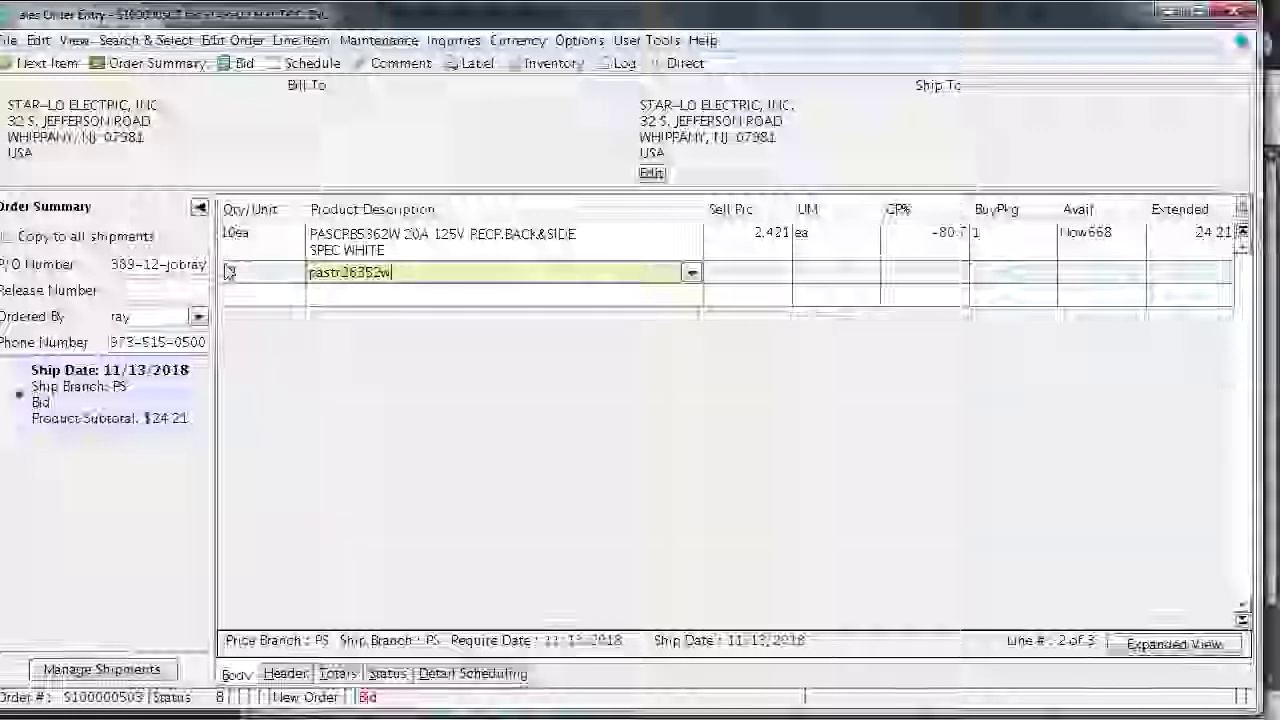
key("Return")
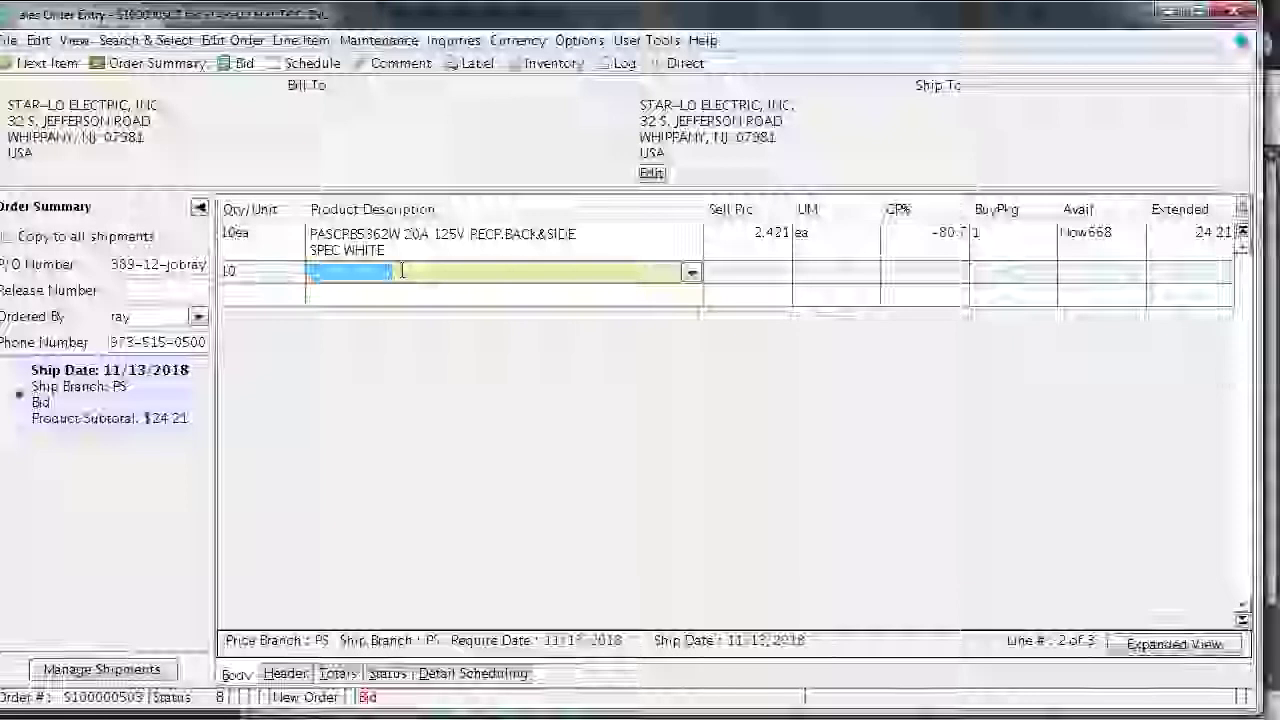
key("BackSpace")
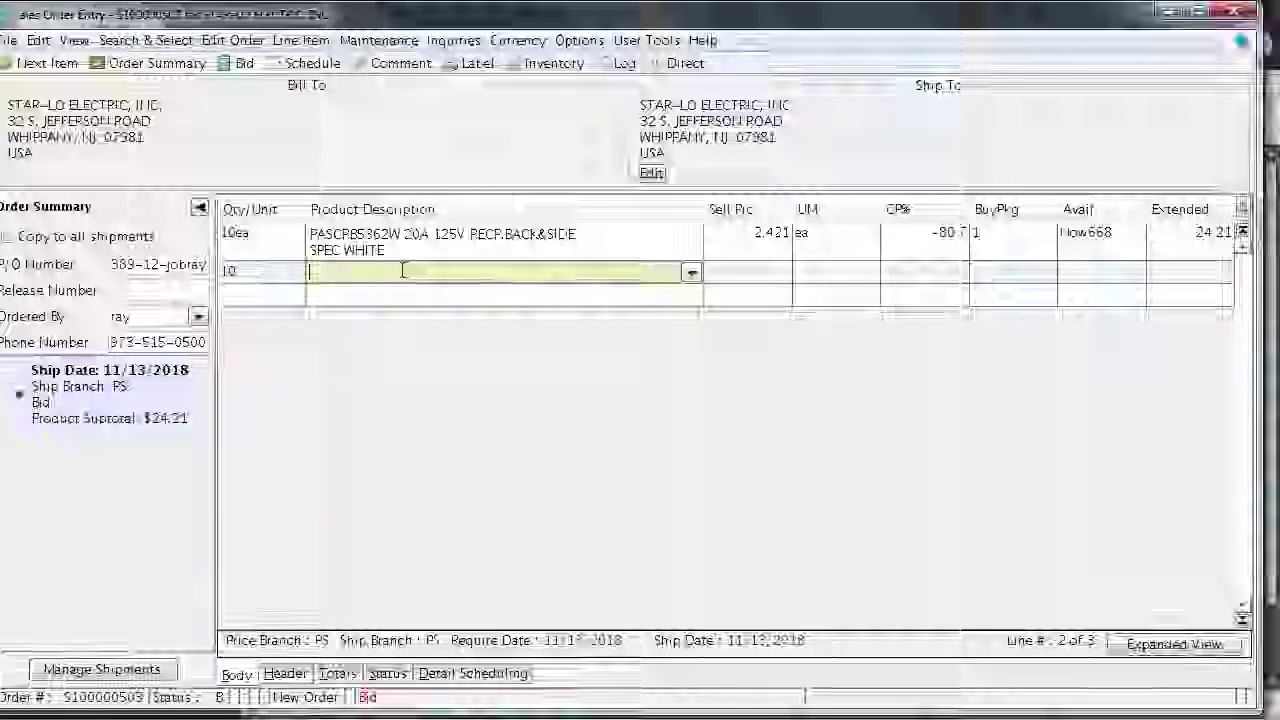
type("36")
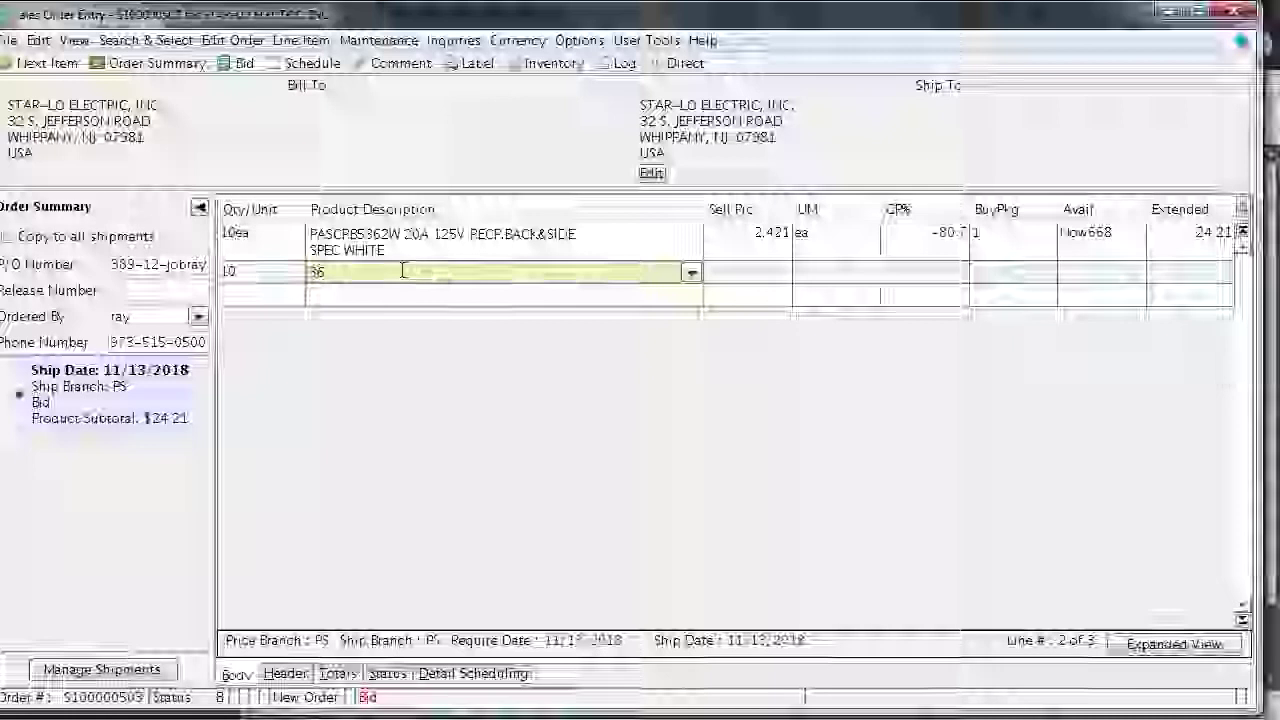
type("35")
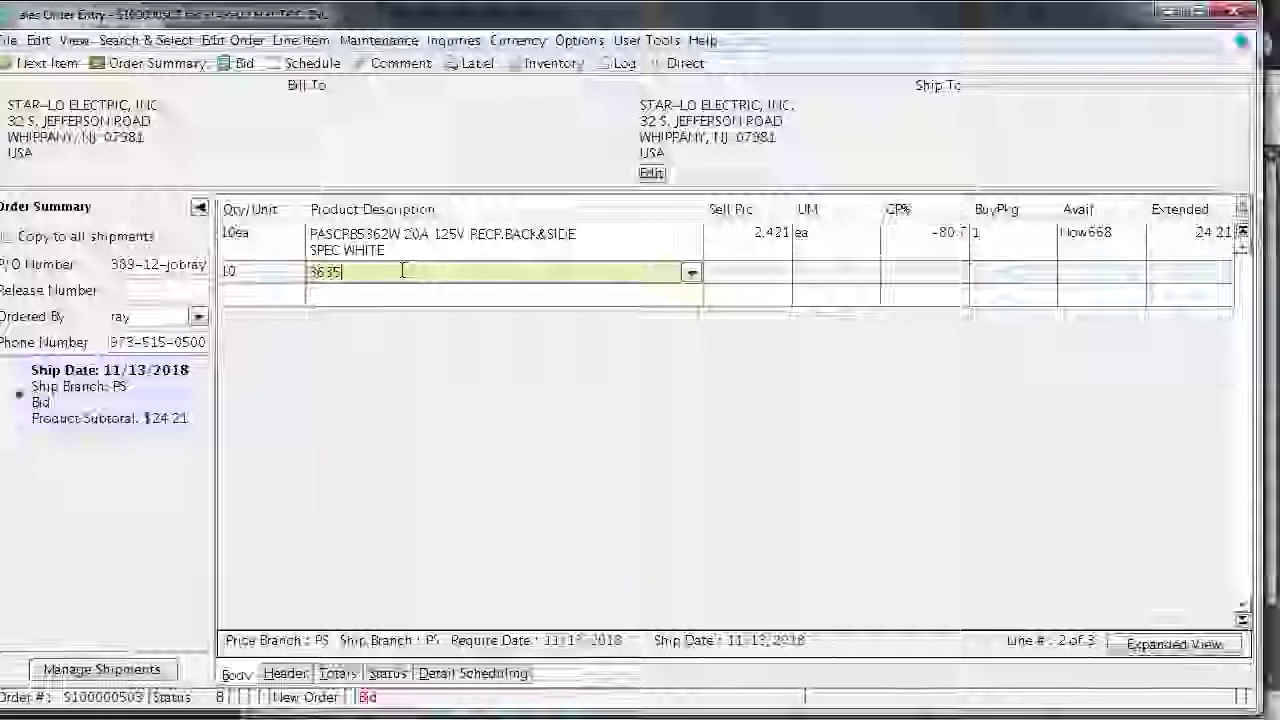
key("BackSpace")
key("BackSpace")
key("BackSpace")
key("BackSpace")
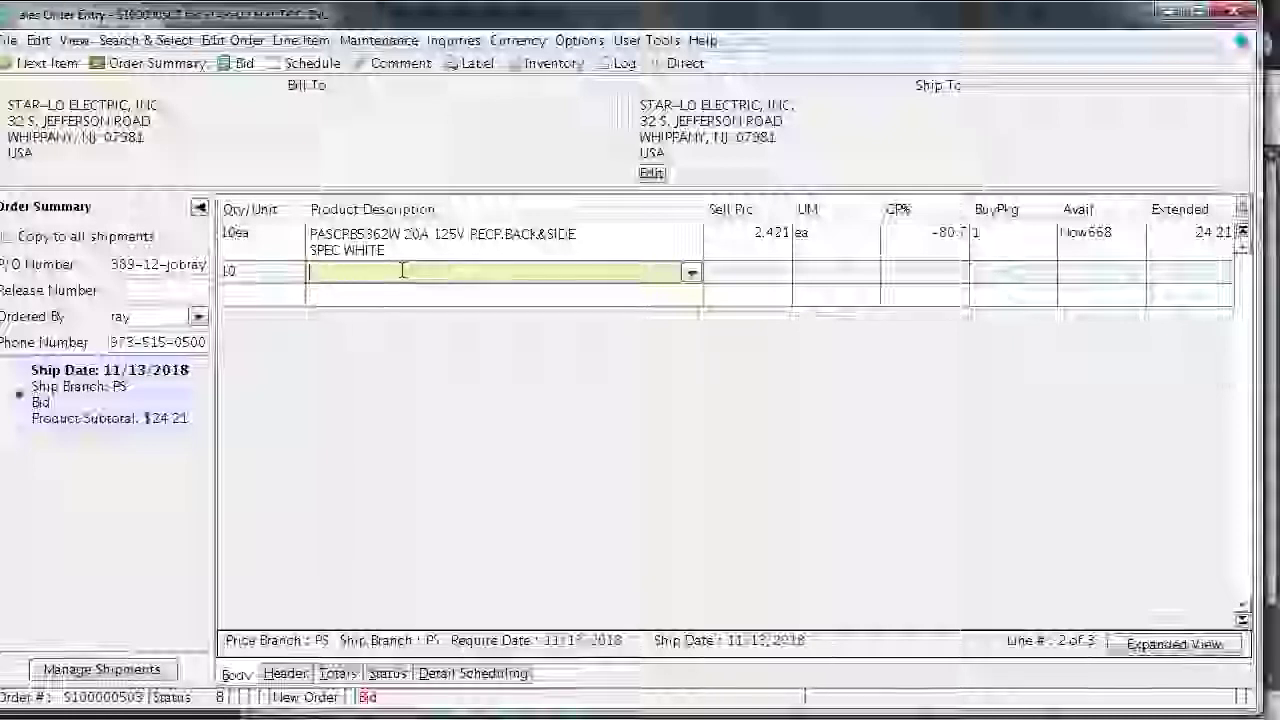
type("t")
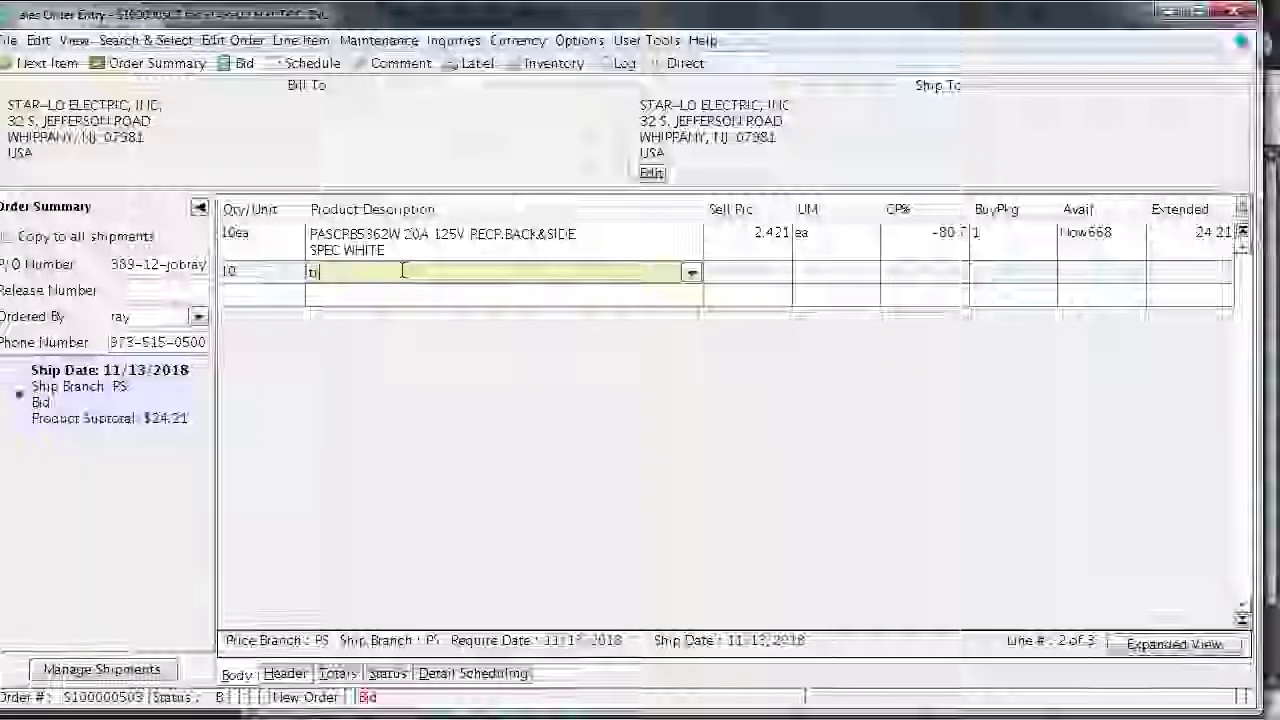
type("r26")
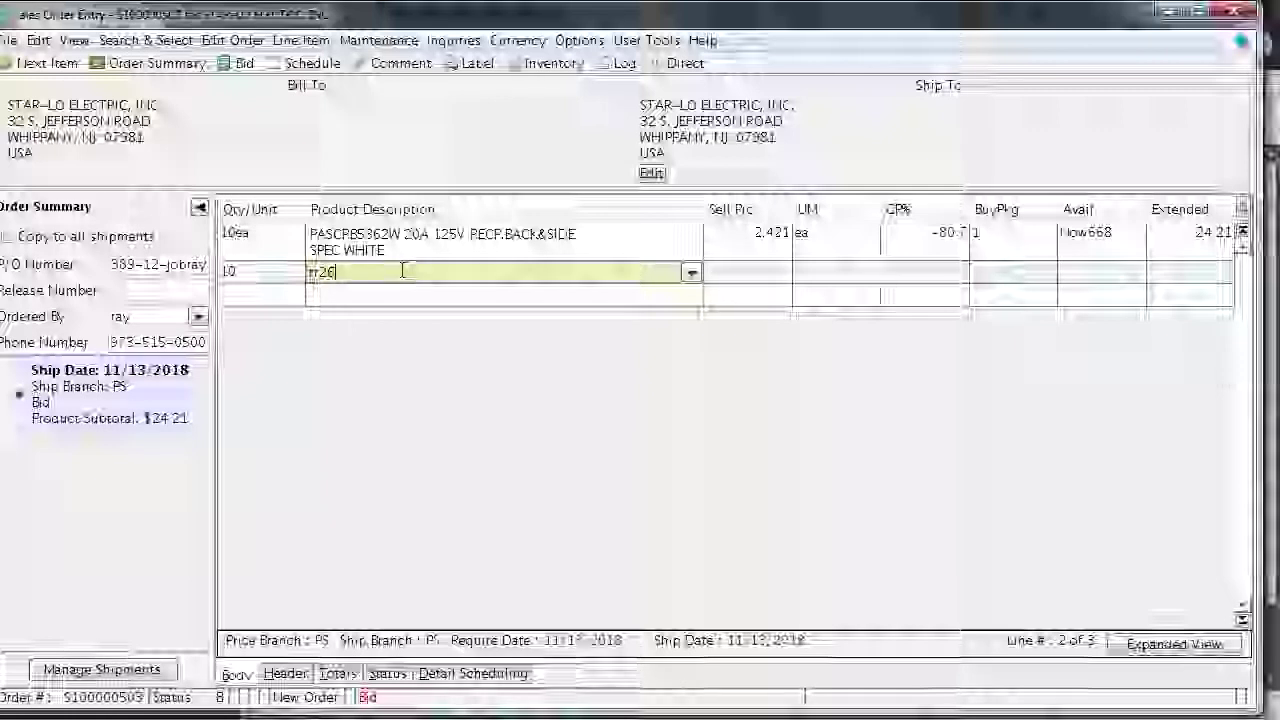
type("352w")
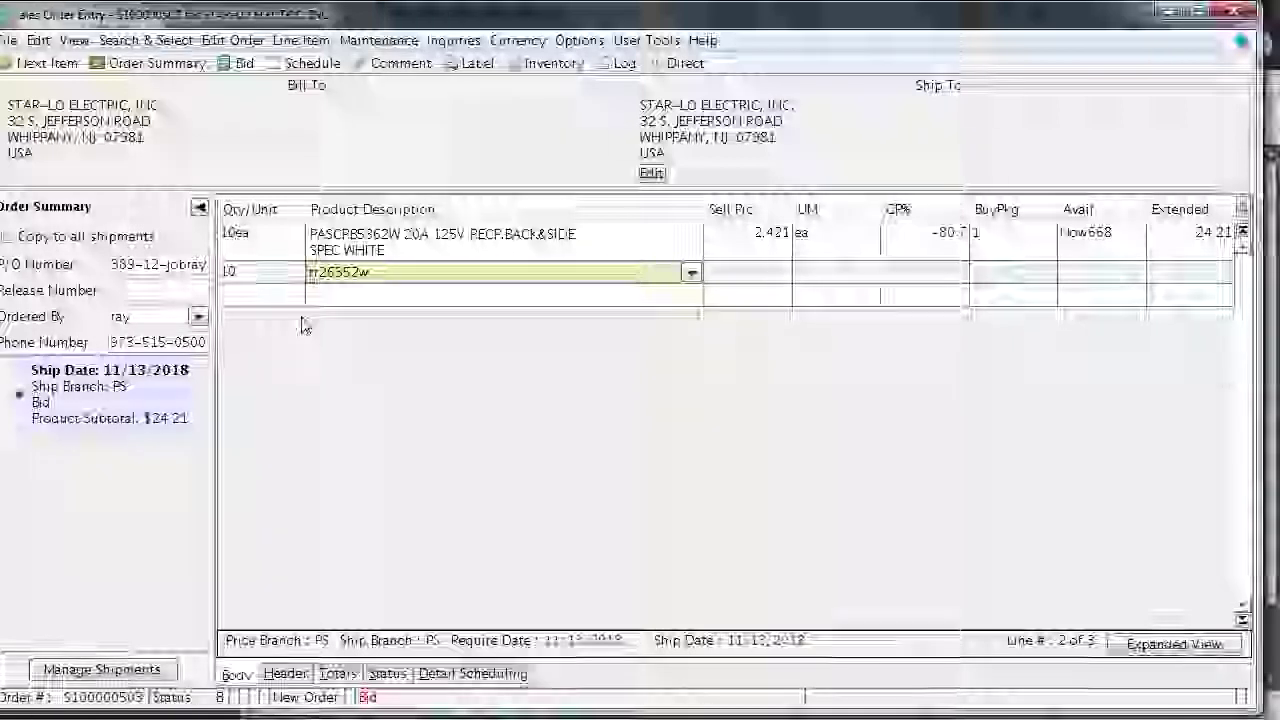
key("Return")
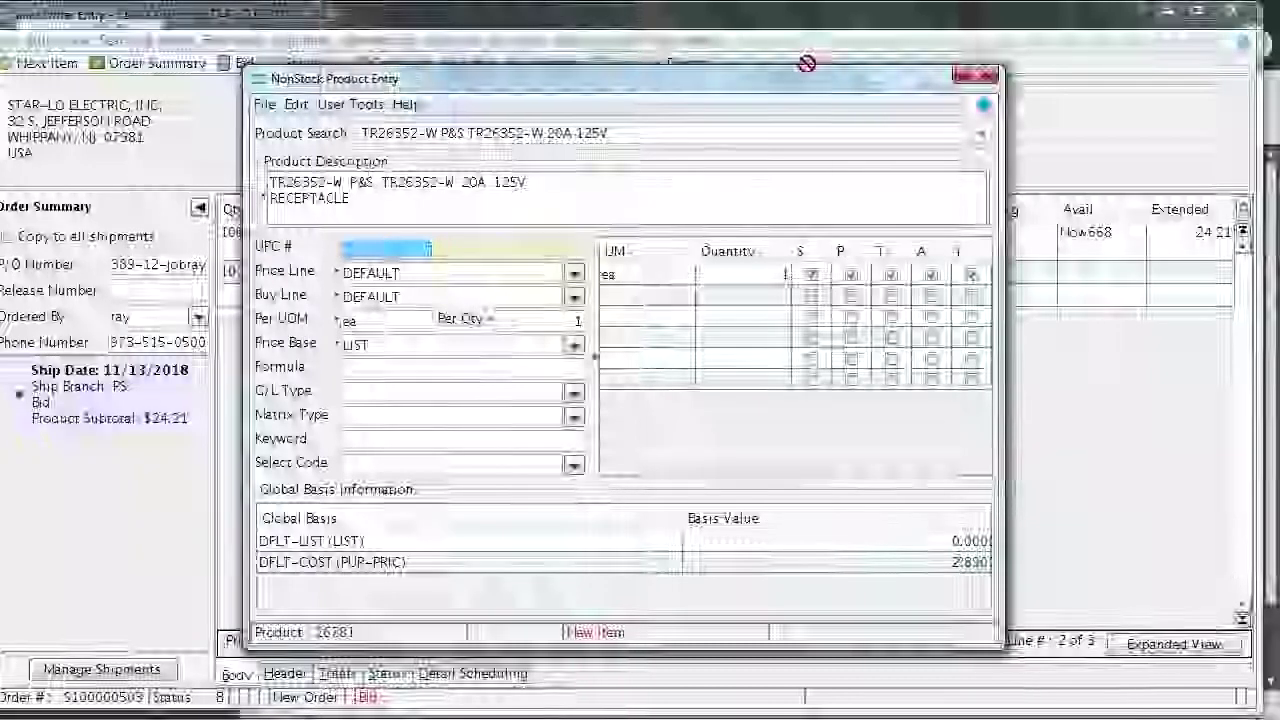
Close the NonStock Product Entry for TR26352-W without saving the changes
left_click(977, 80)
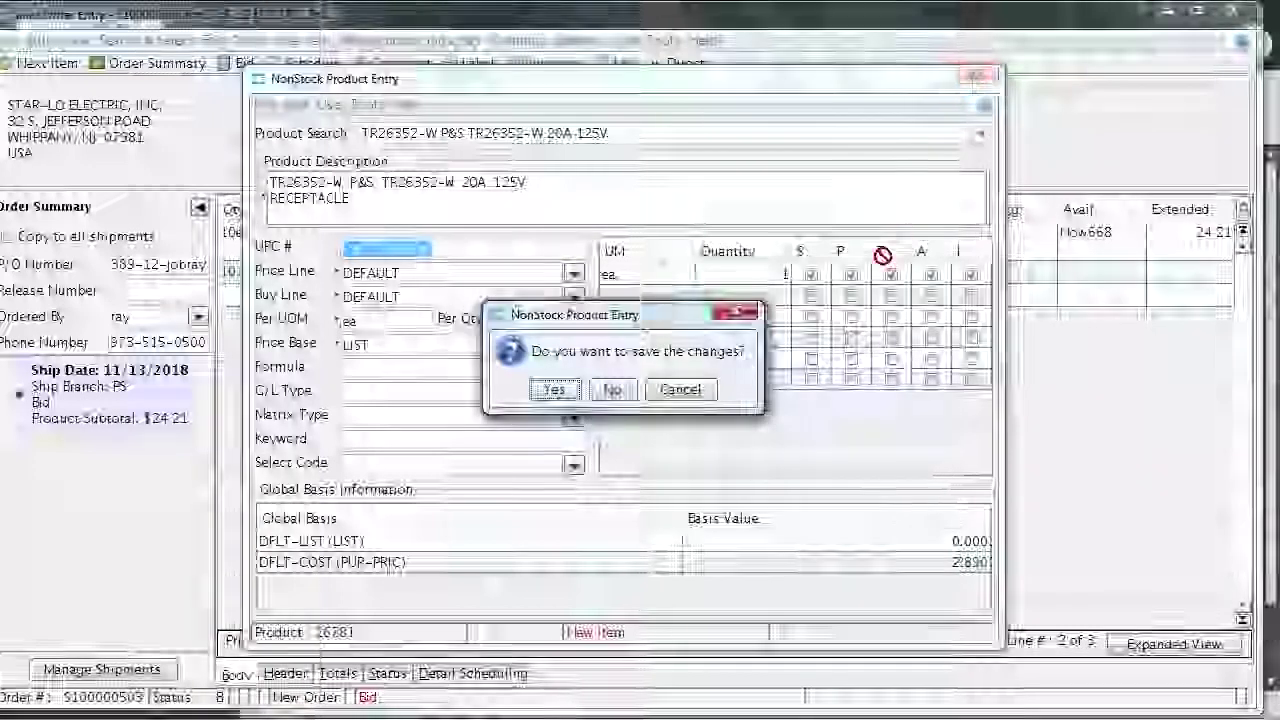
left_click(612, 390)
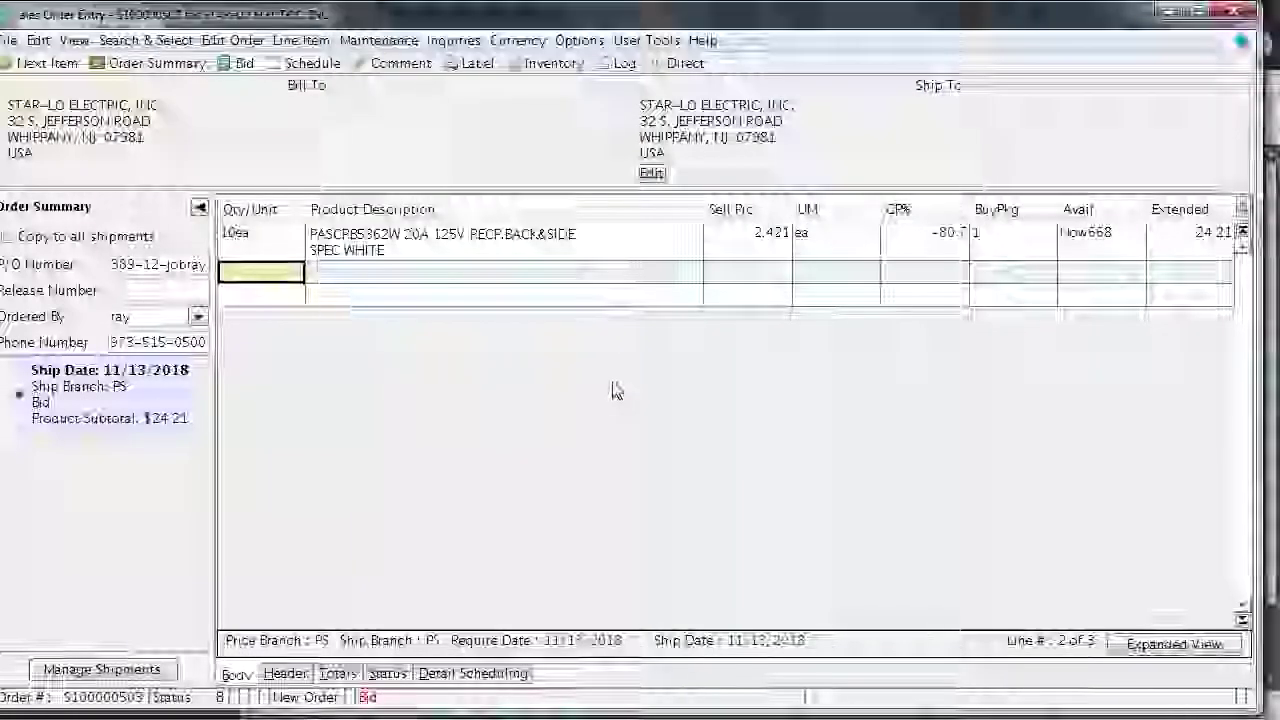
Enter 1000 of the THHN400MR black THHN master reel wire on line 2
type("1000")
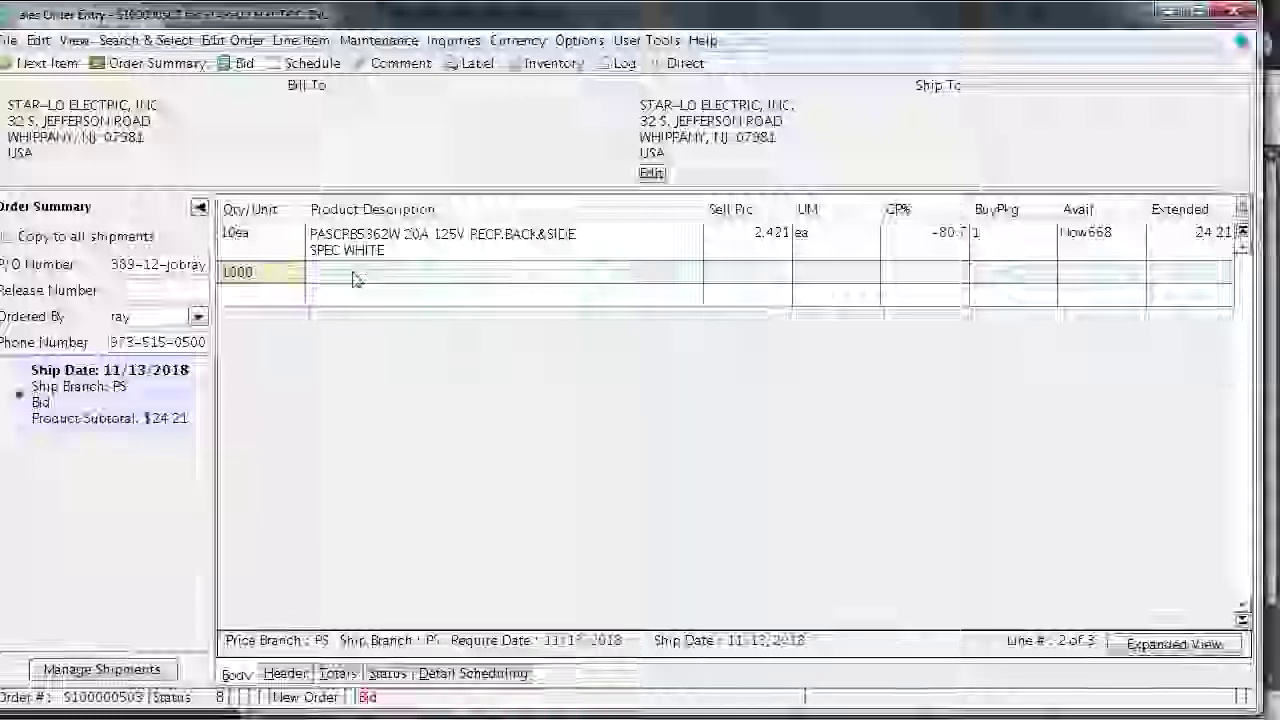
left_click(352, 279)
type("thhn")
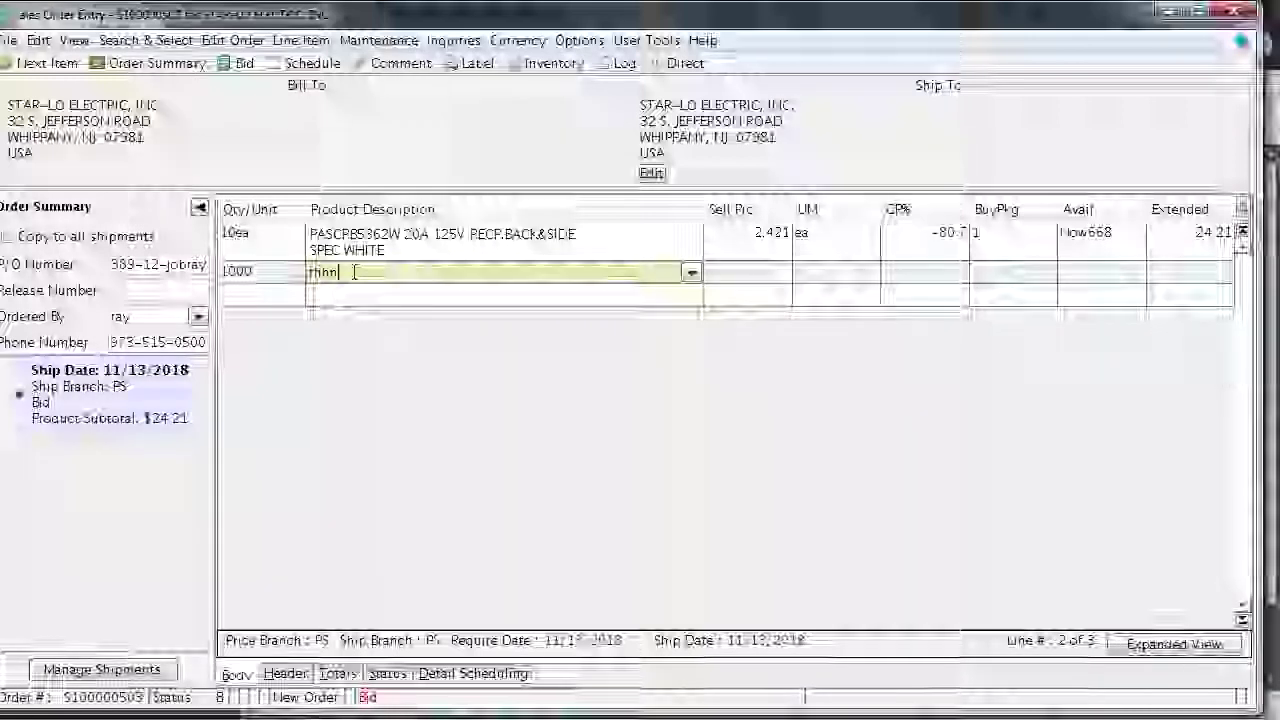
type("#")
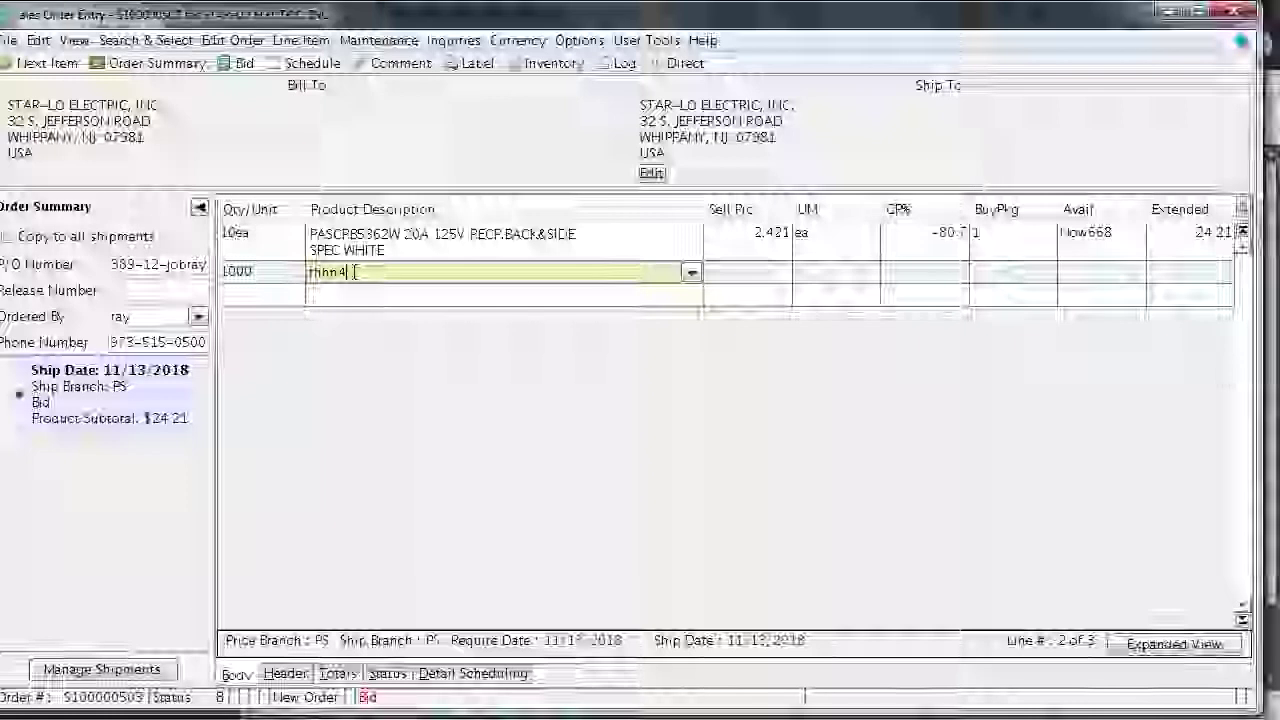
type("00")
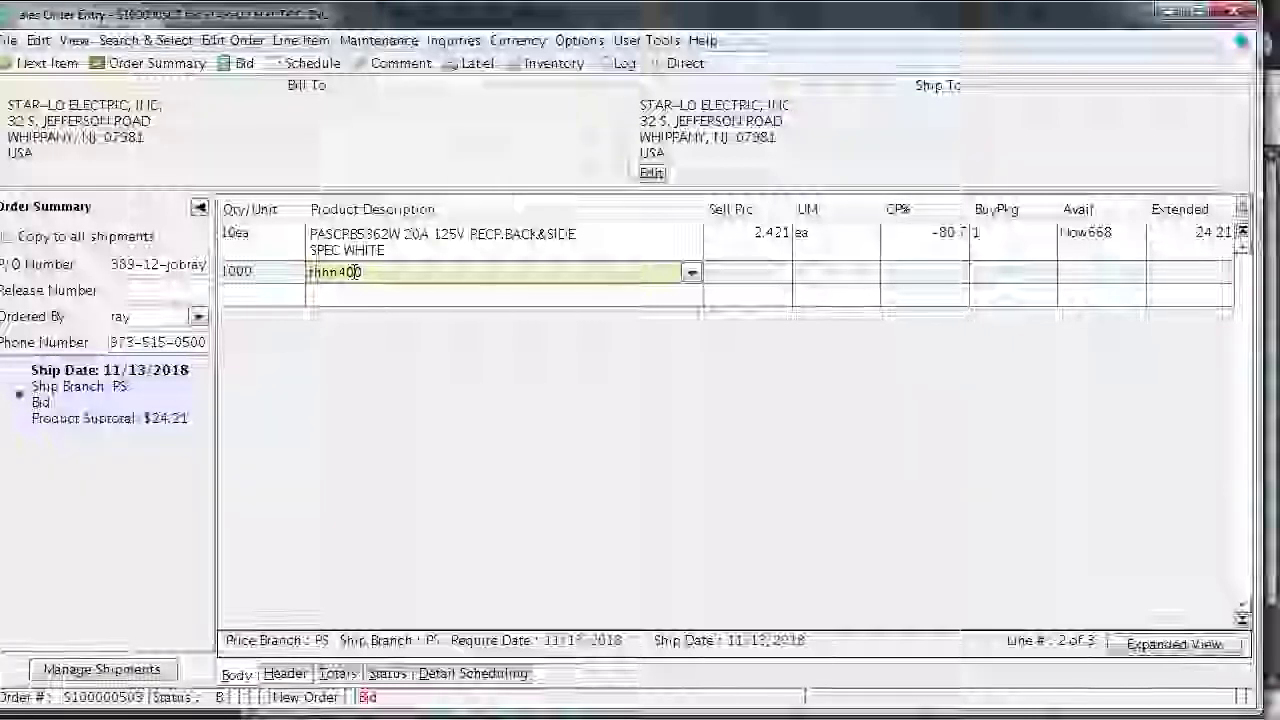
type("mc")
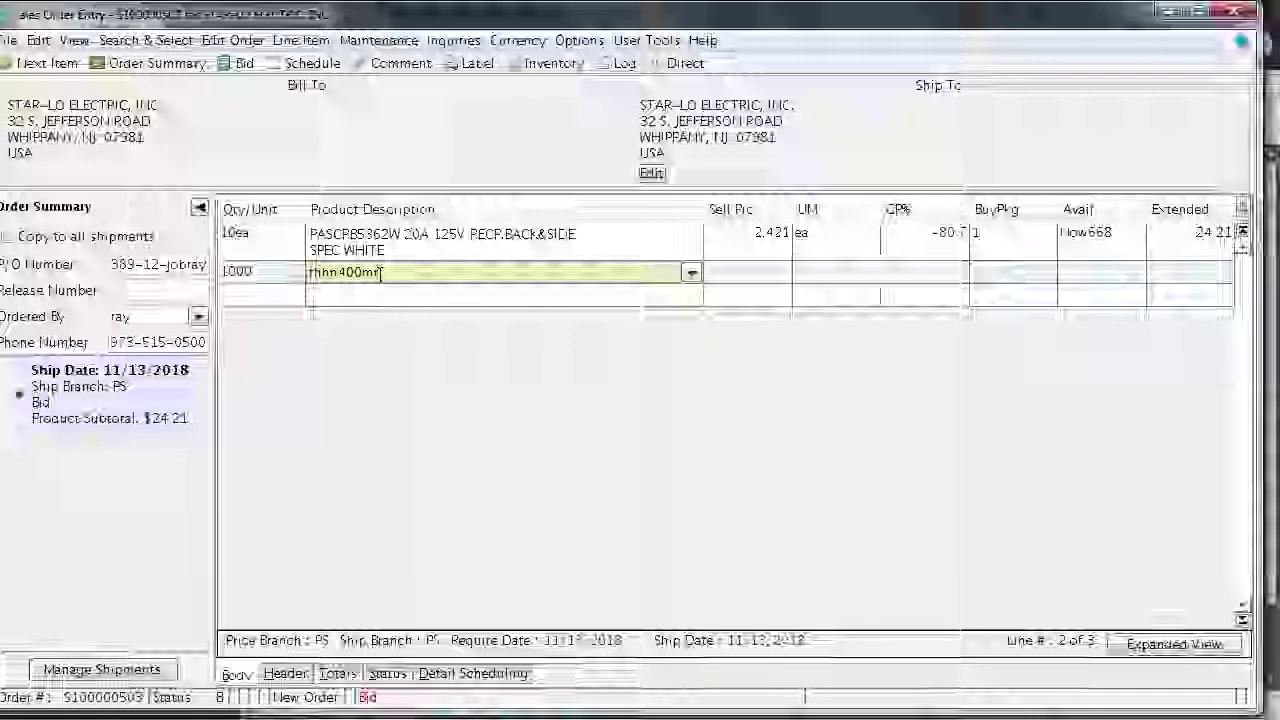
key("Return")
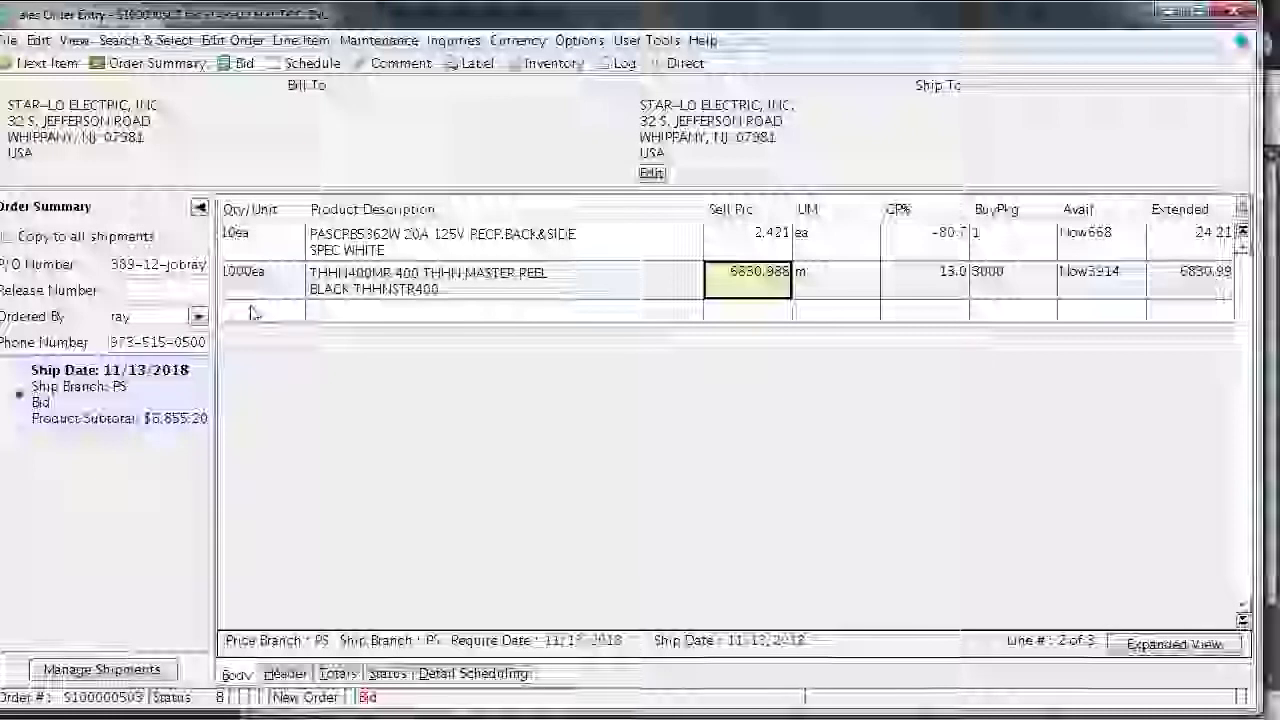
Enter a 100 sell price on the wire line, then erase it again
key("Delete")
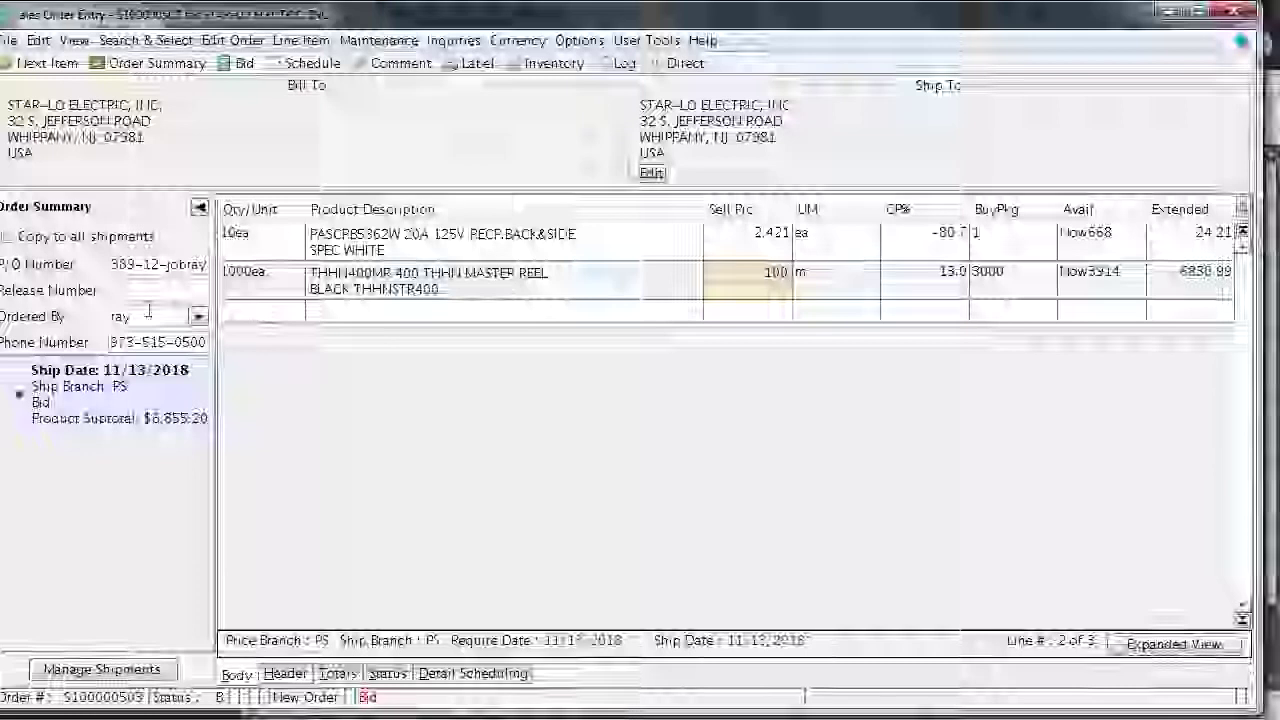
left_click(230, 310)
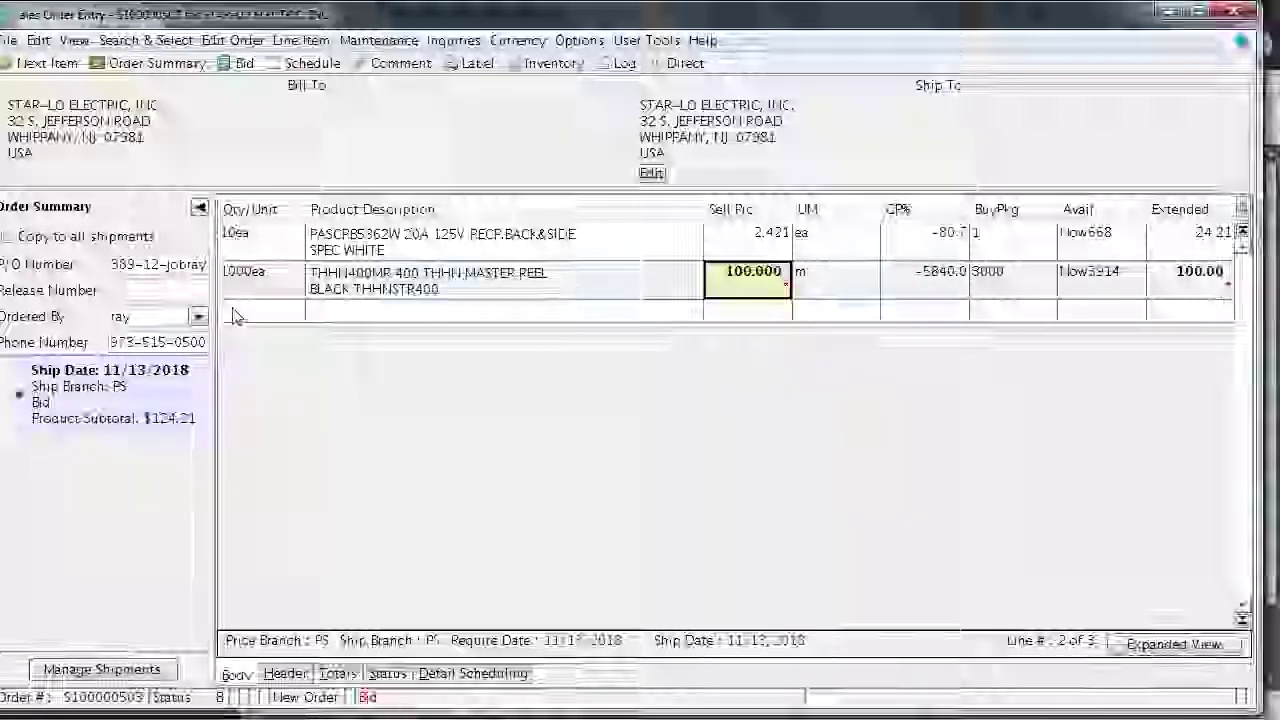
type("100")
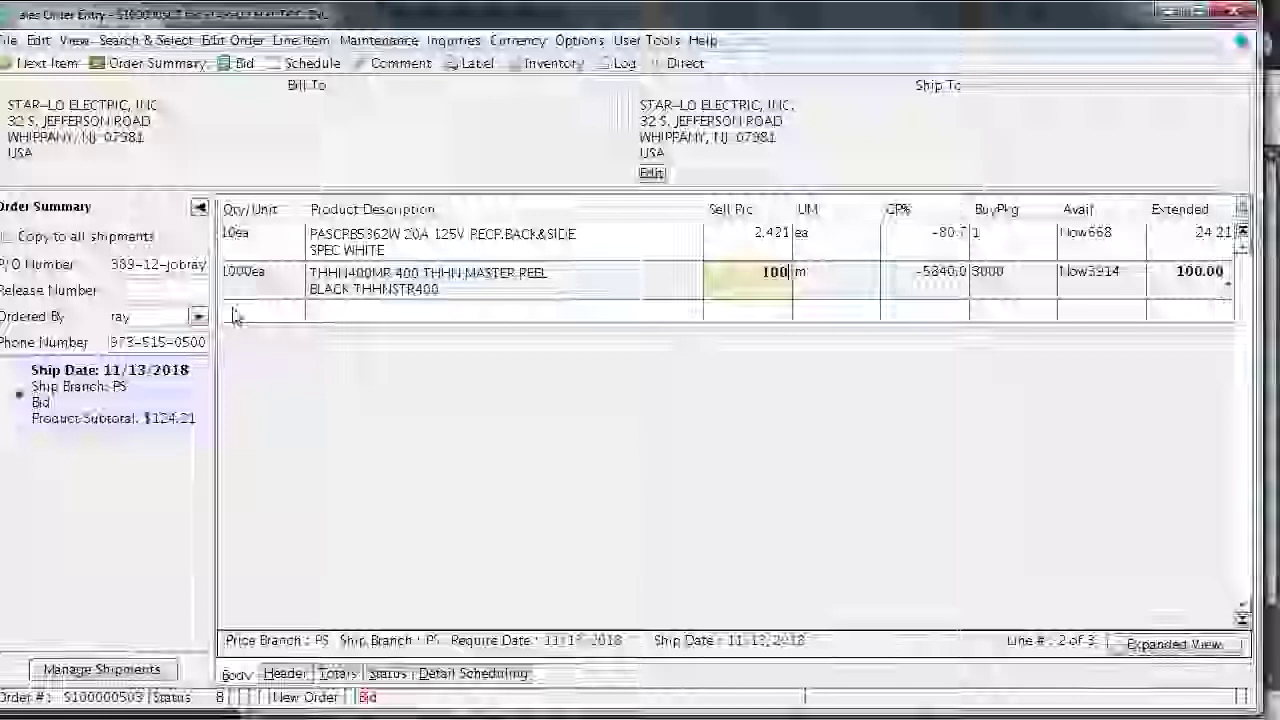
key("BackSpace")
key("BackSpace")
key("BackSpace")
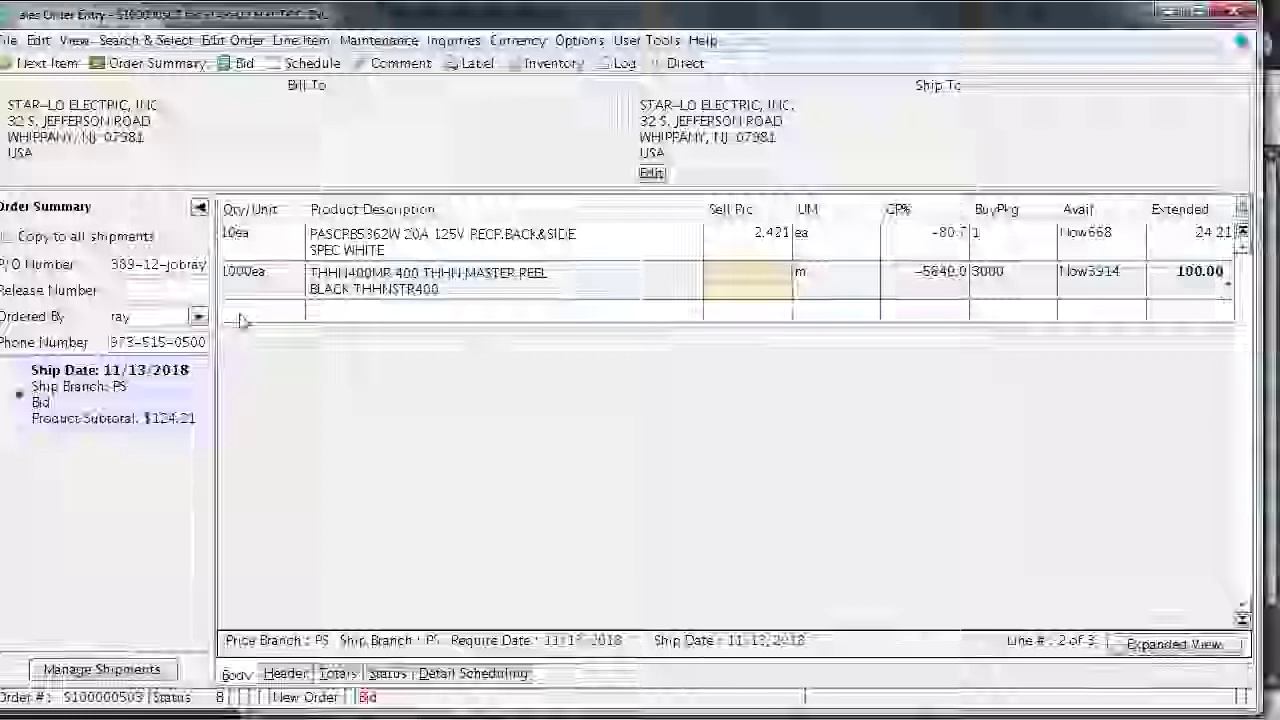
left_click(243, 318)
Add line 3 with quantity 100 of product PS20AC1W
type("100")
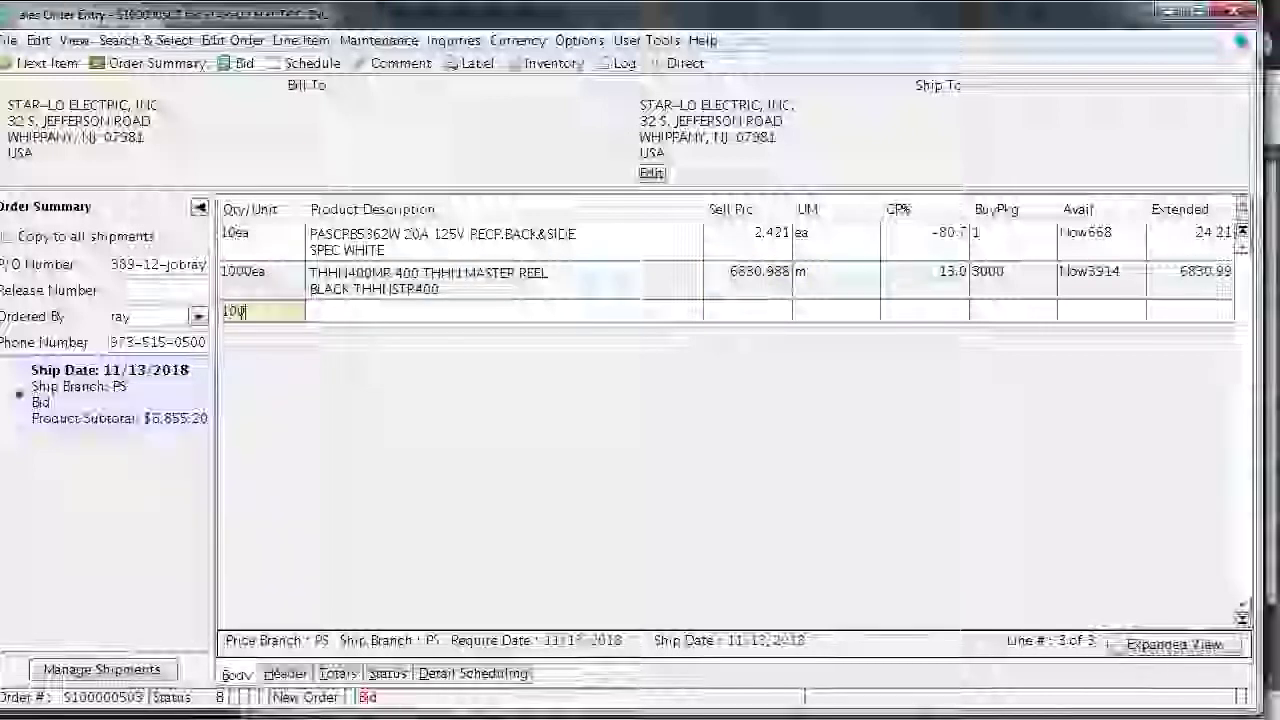
key("Tab")
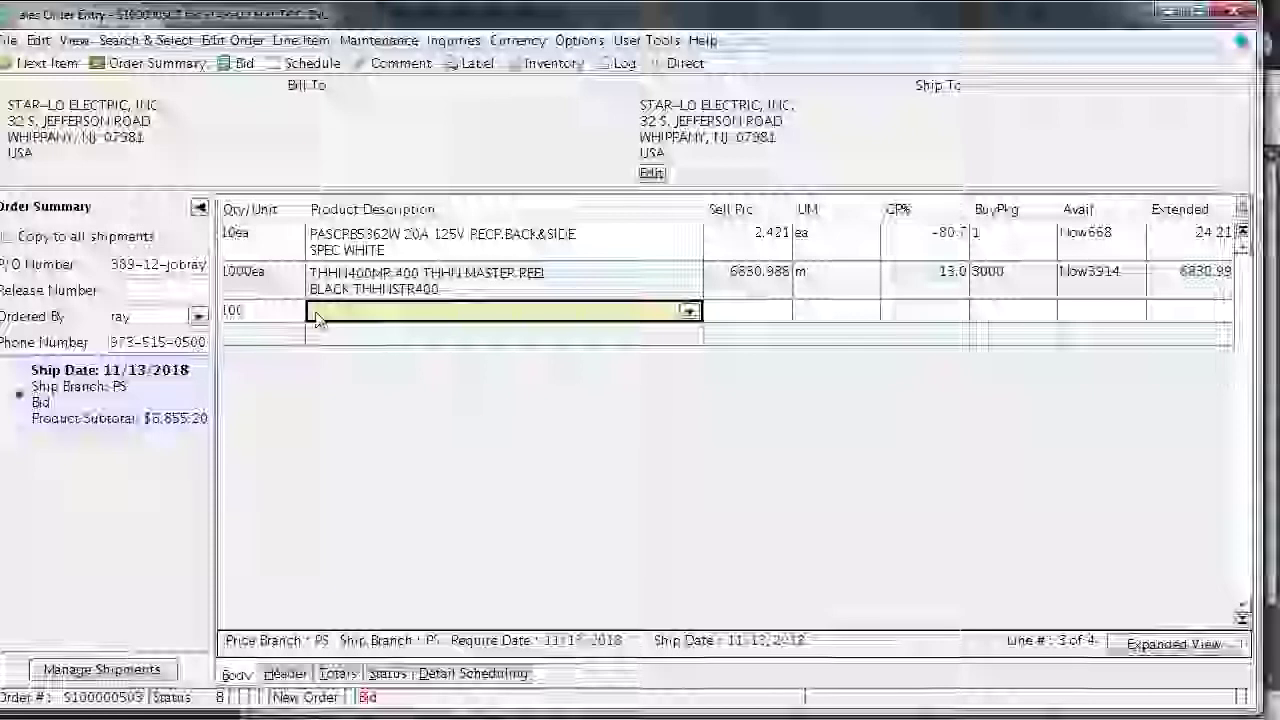
left_click(316, 312)
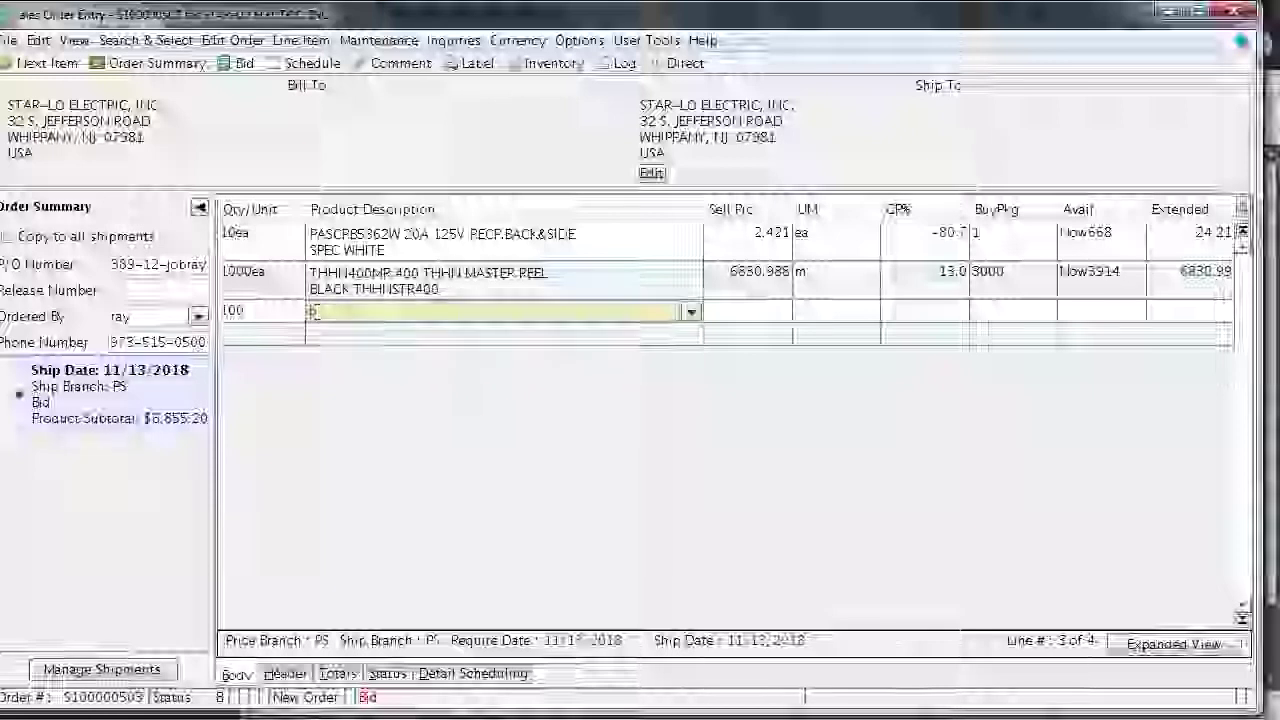
type("p")
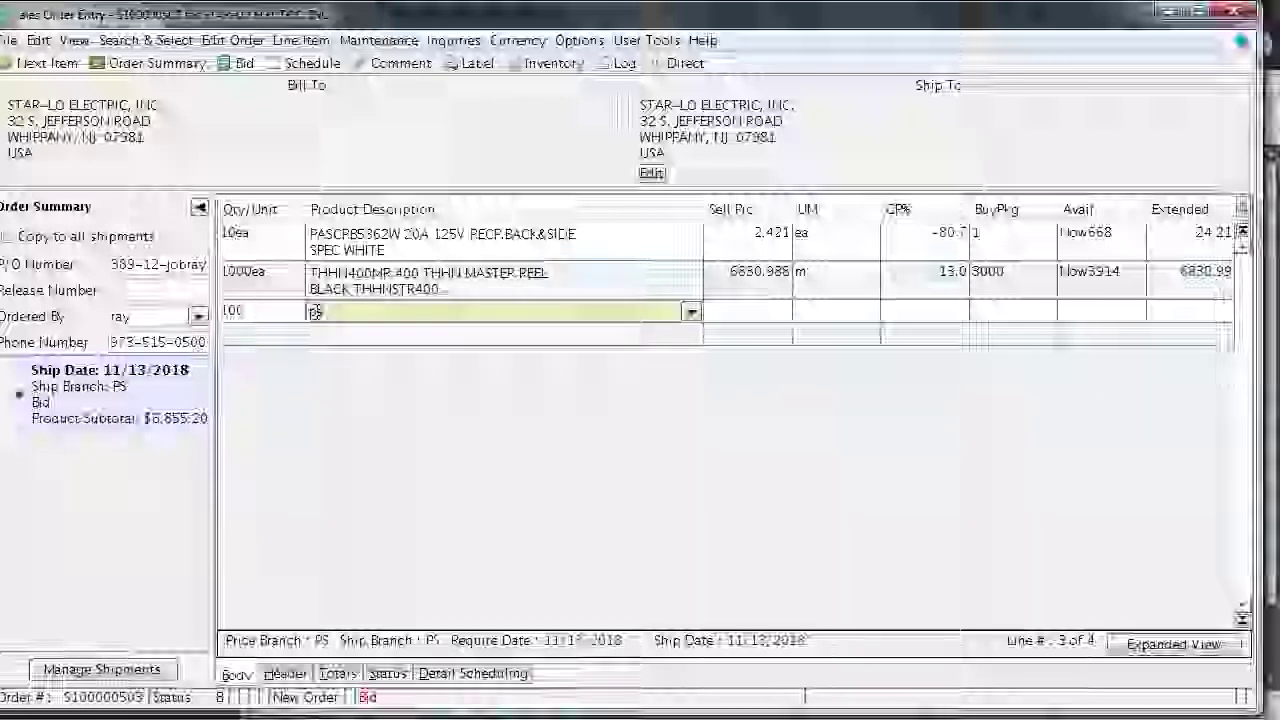
type("s")
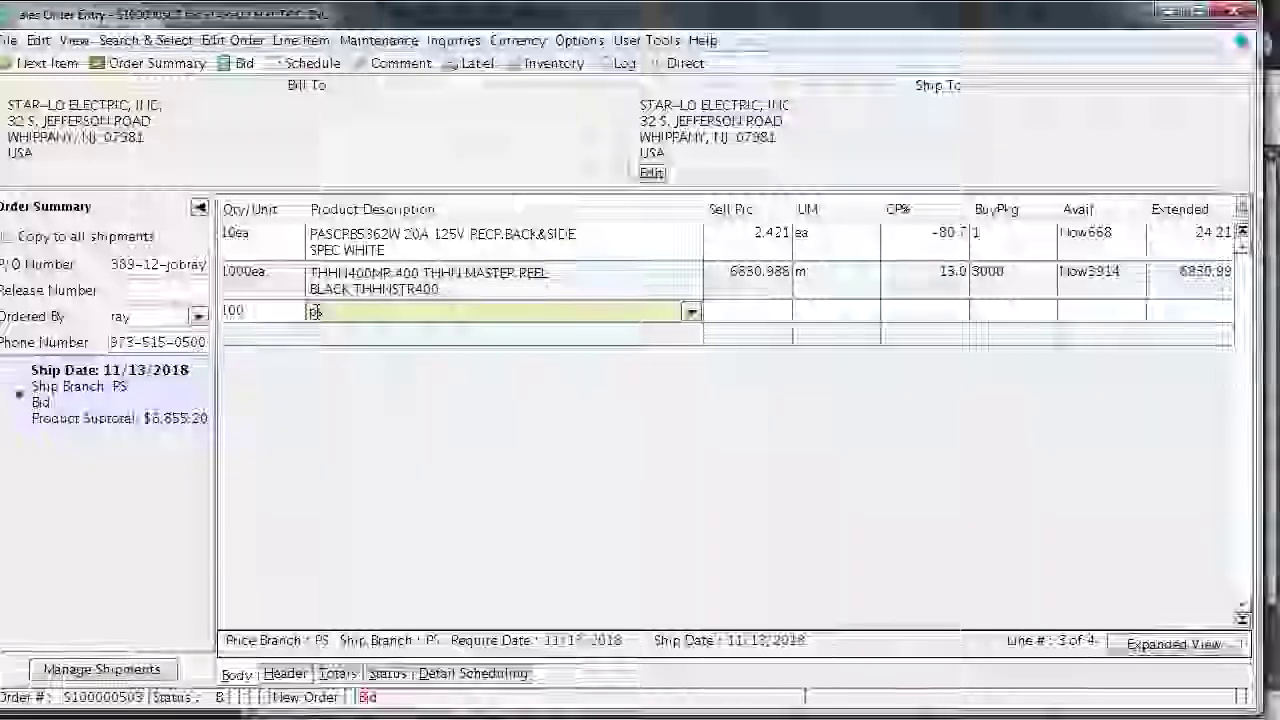
type("20")
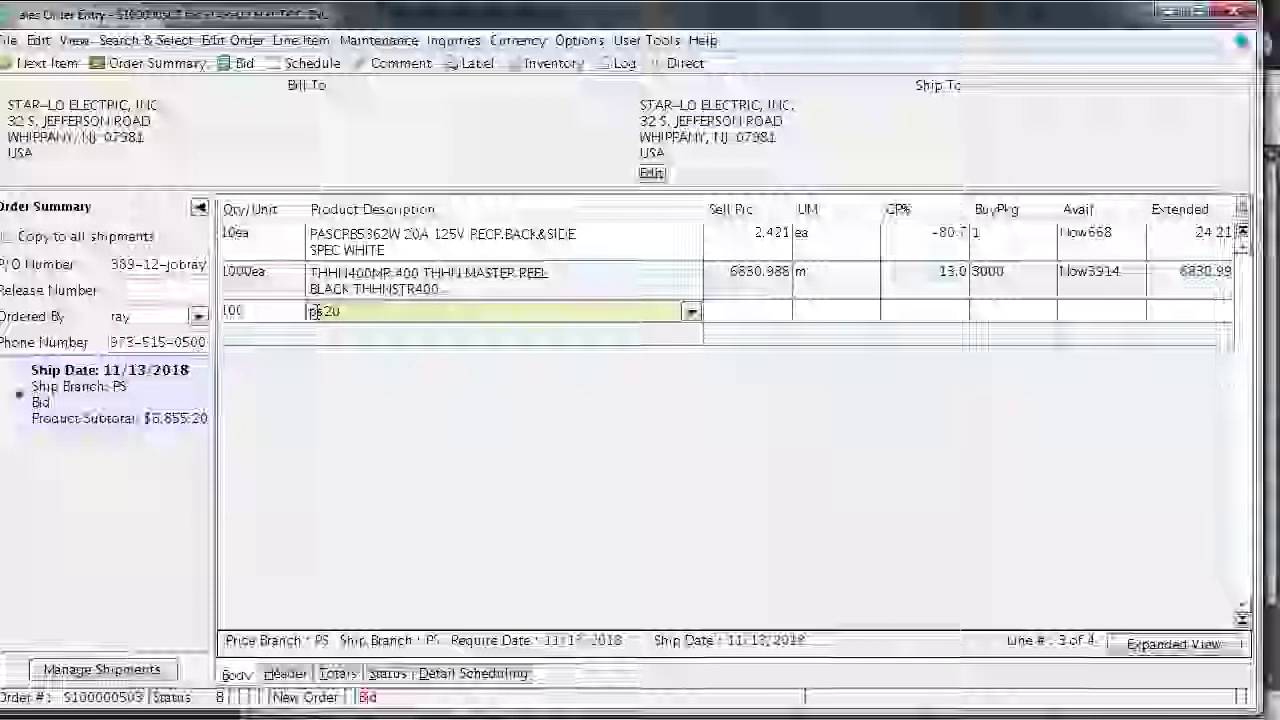
type("ac1")
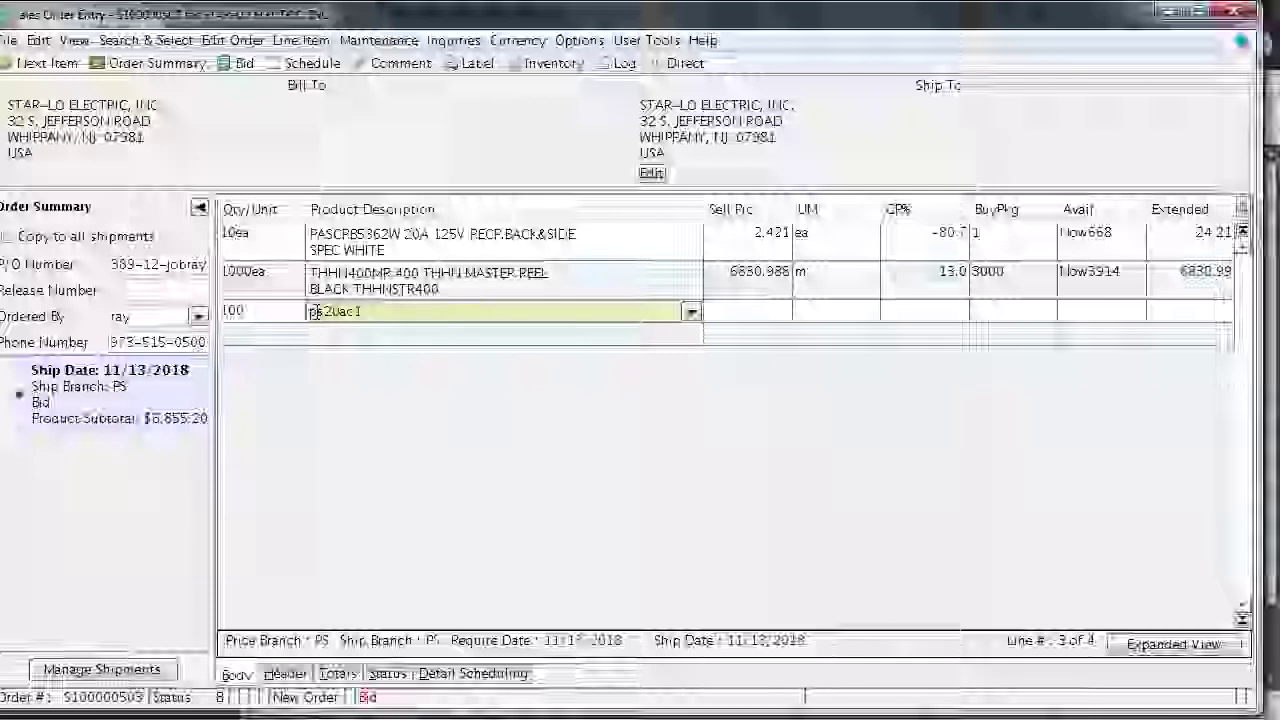
type("w")
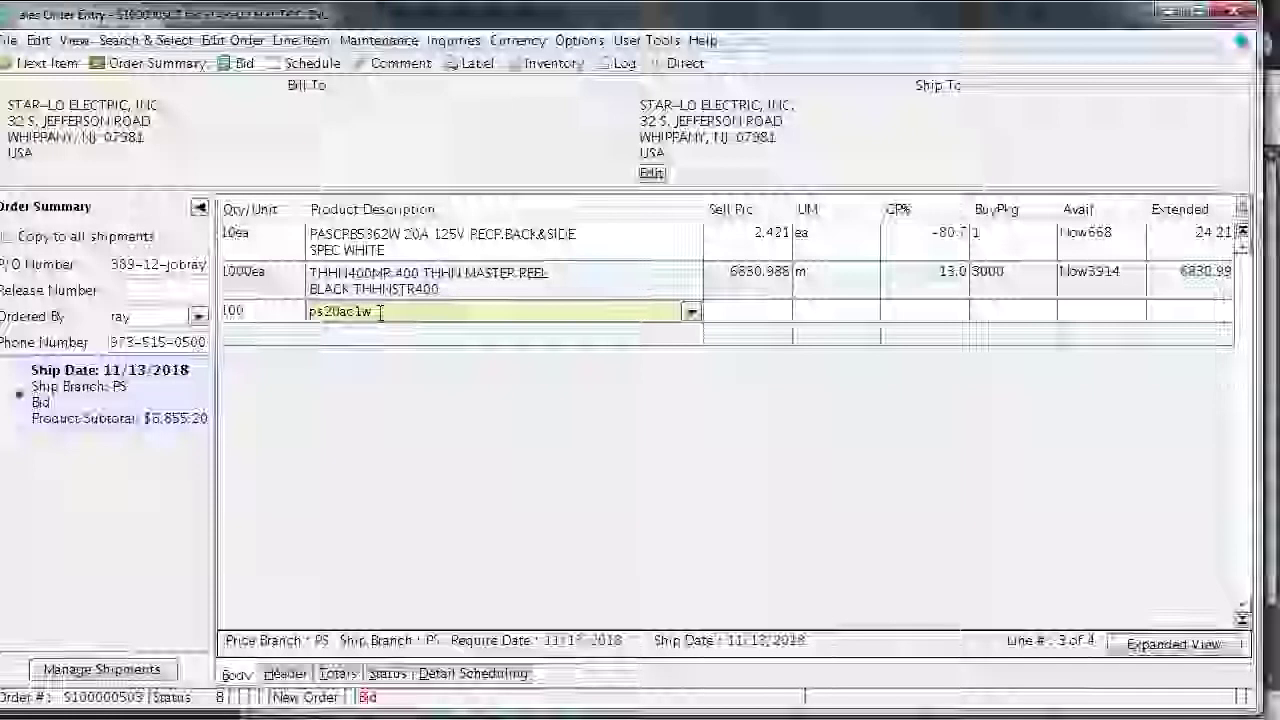
key("Return")
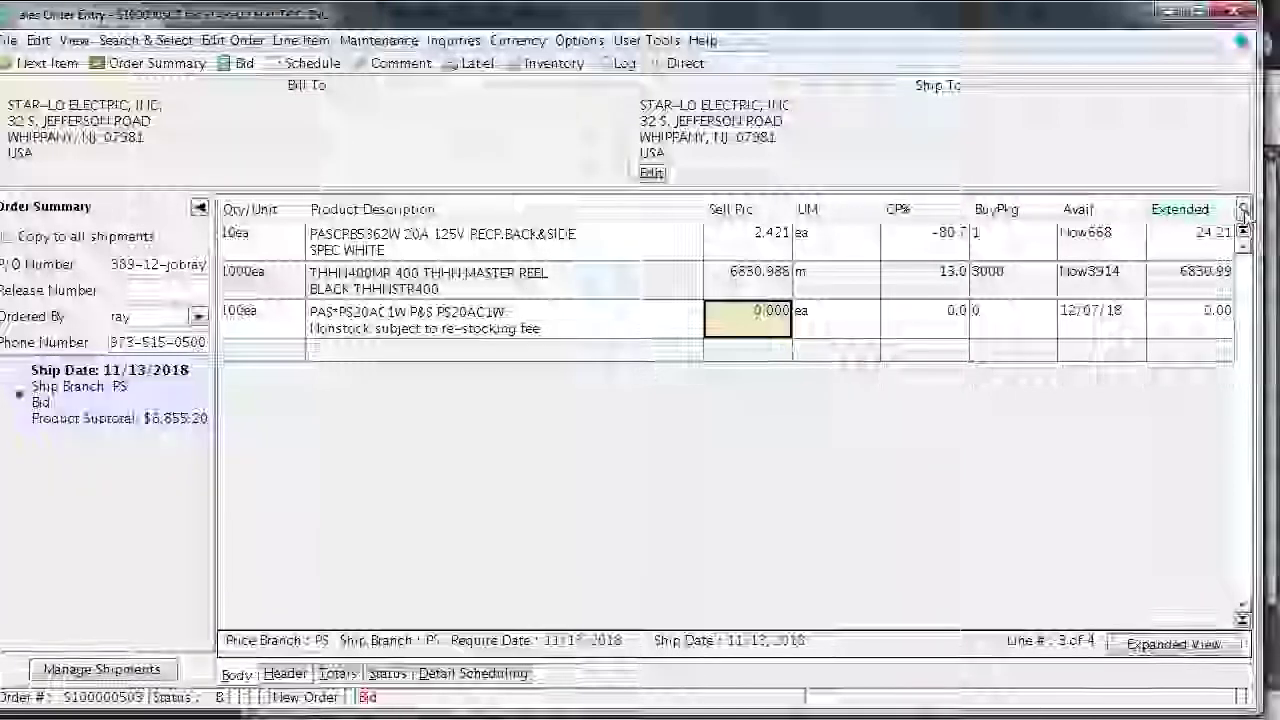
Switch the order line grid to the Unit Price / Cost / Margin view
left_click(1243, 210)
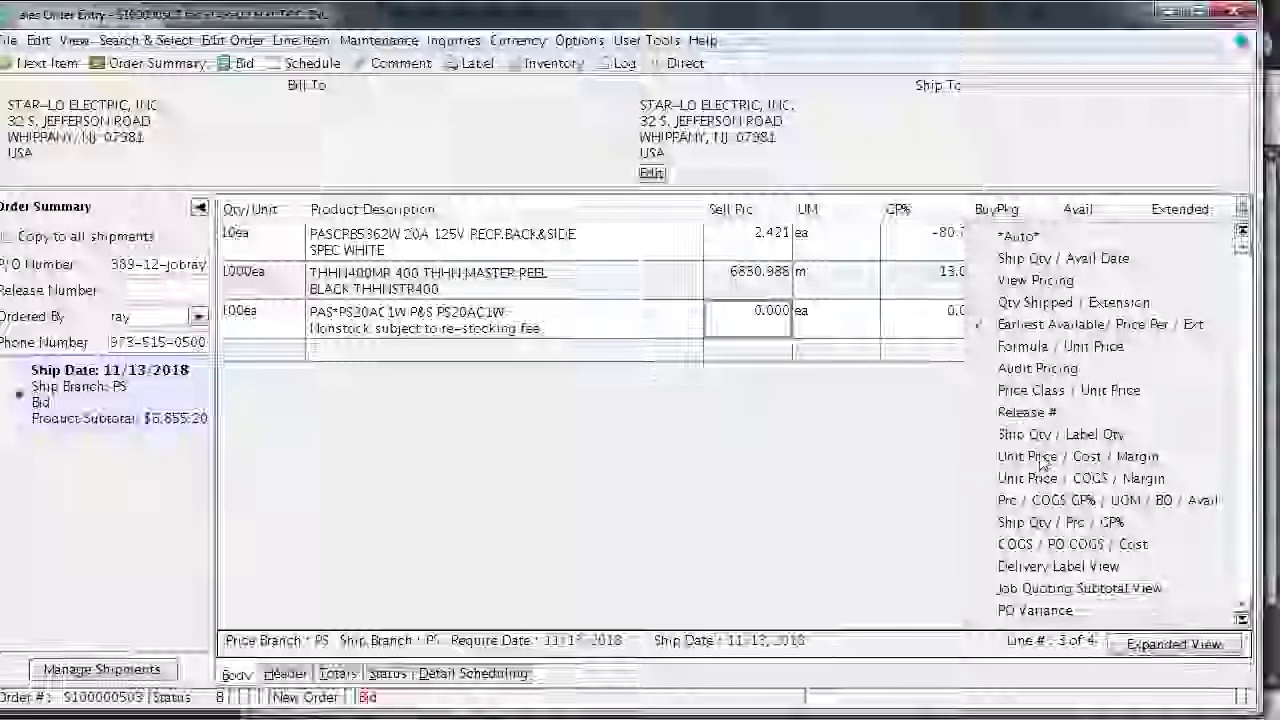
left_click(1043, 458)
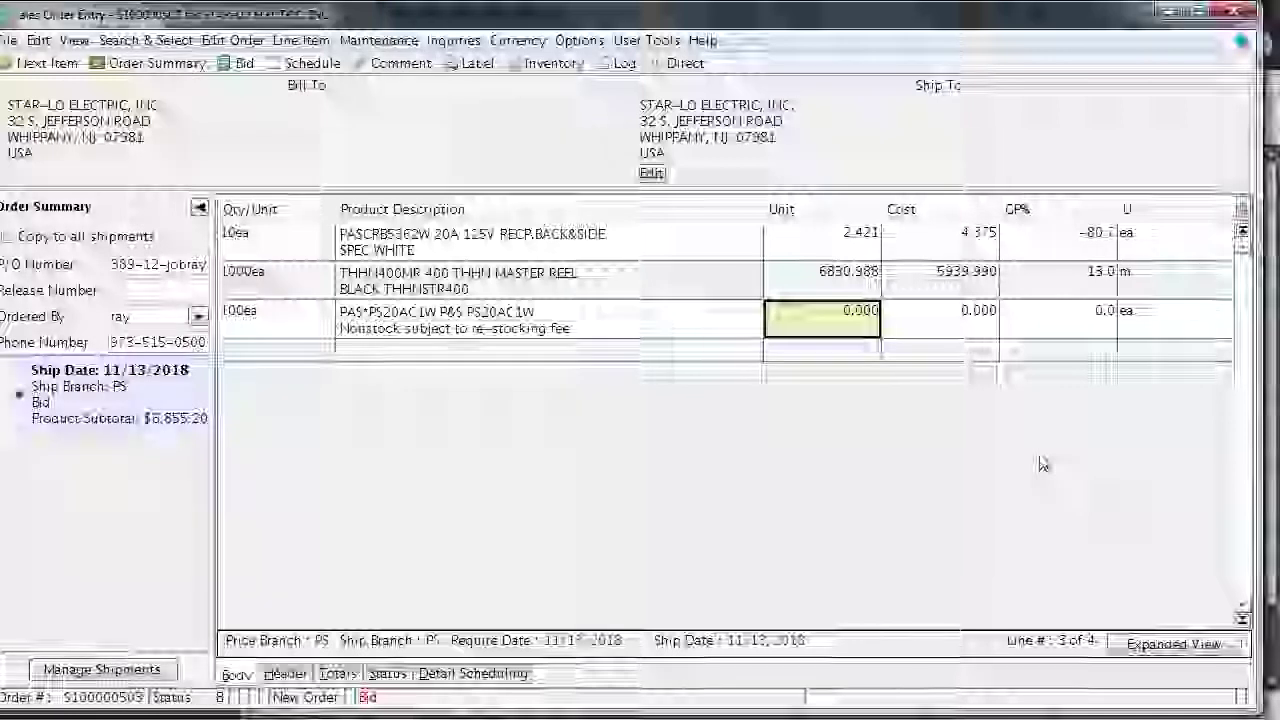
Set the PS20AC1W line's unit price to 3.30 and its cost to 2.50
type("5.30")
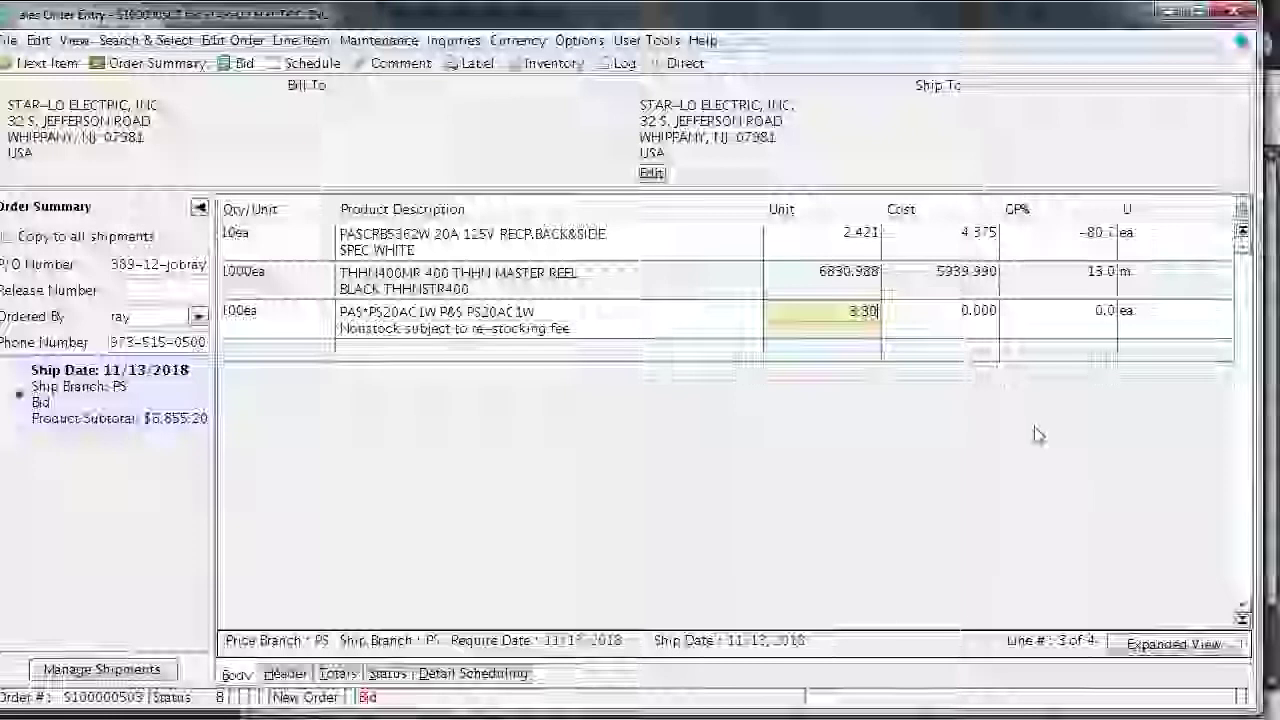
left_click(967, 317)
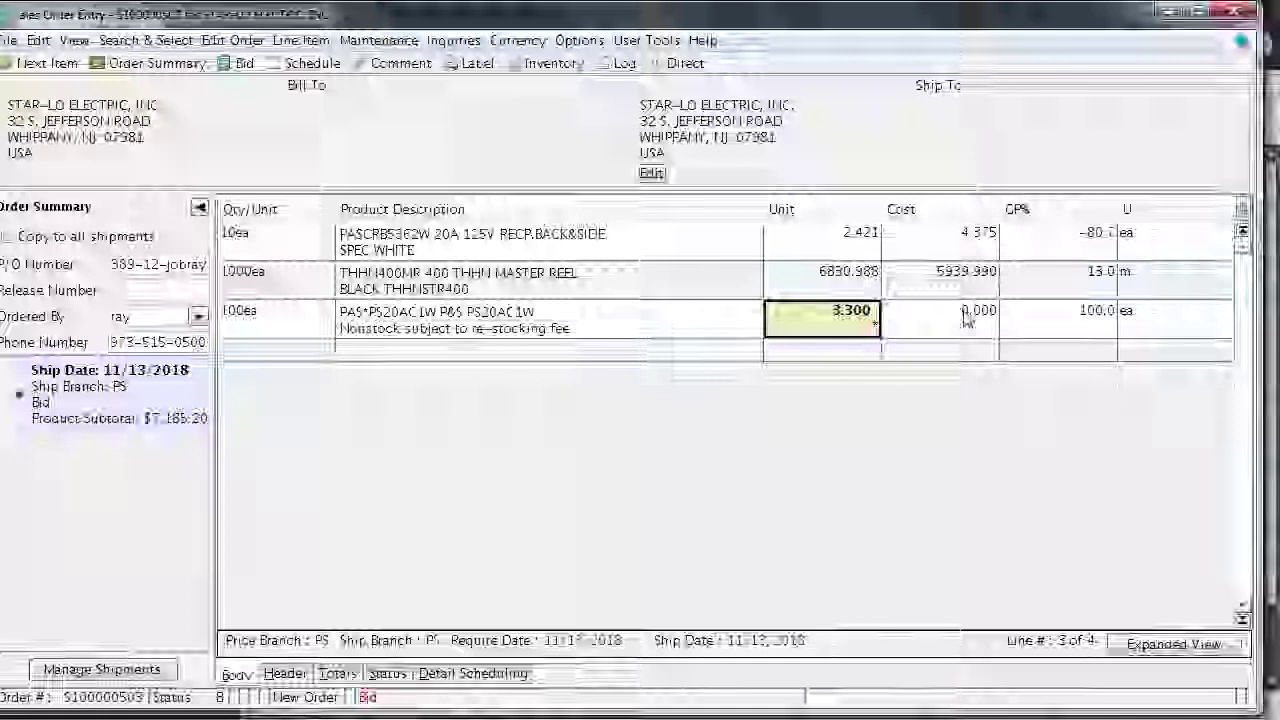
left_click(967, 337)
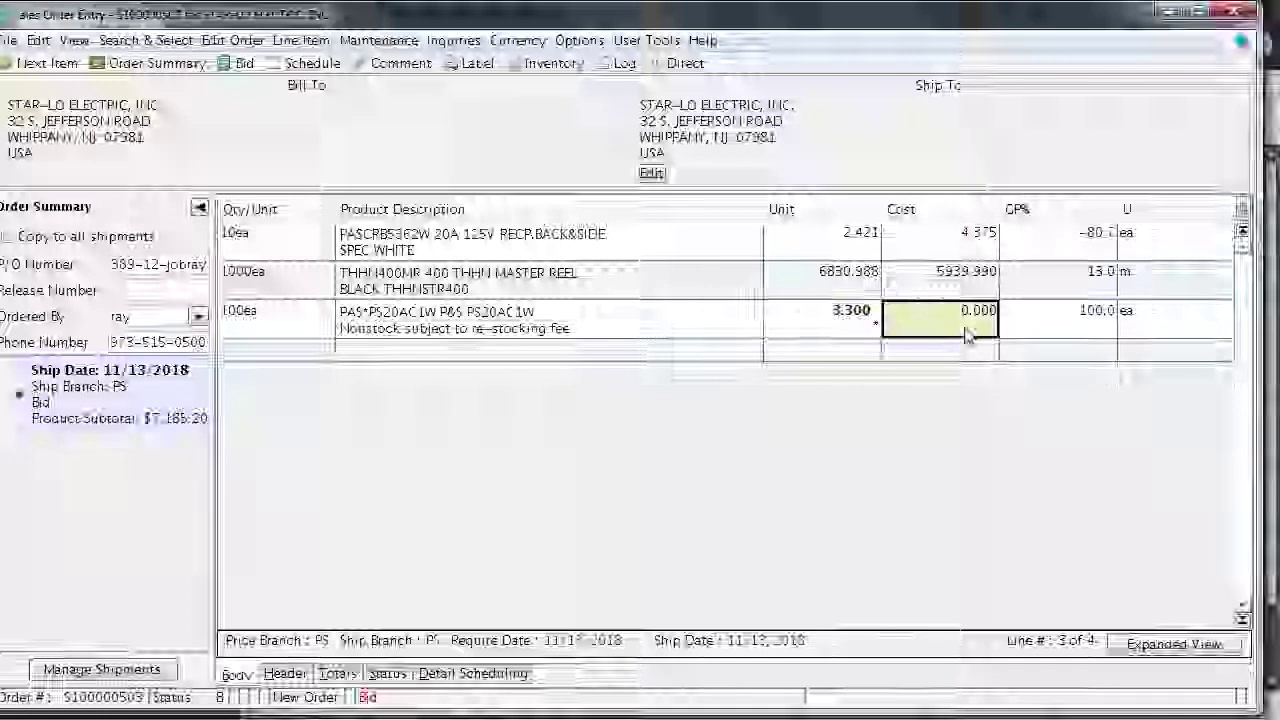
type("2")
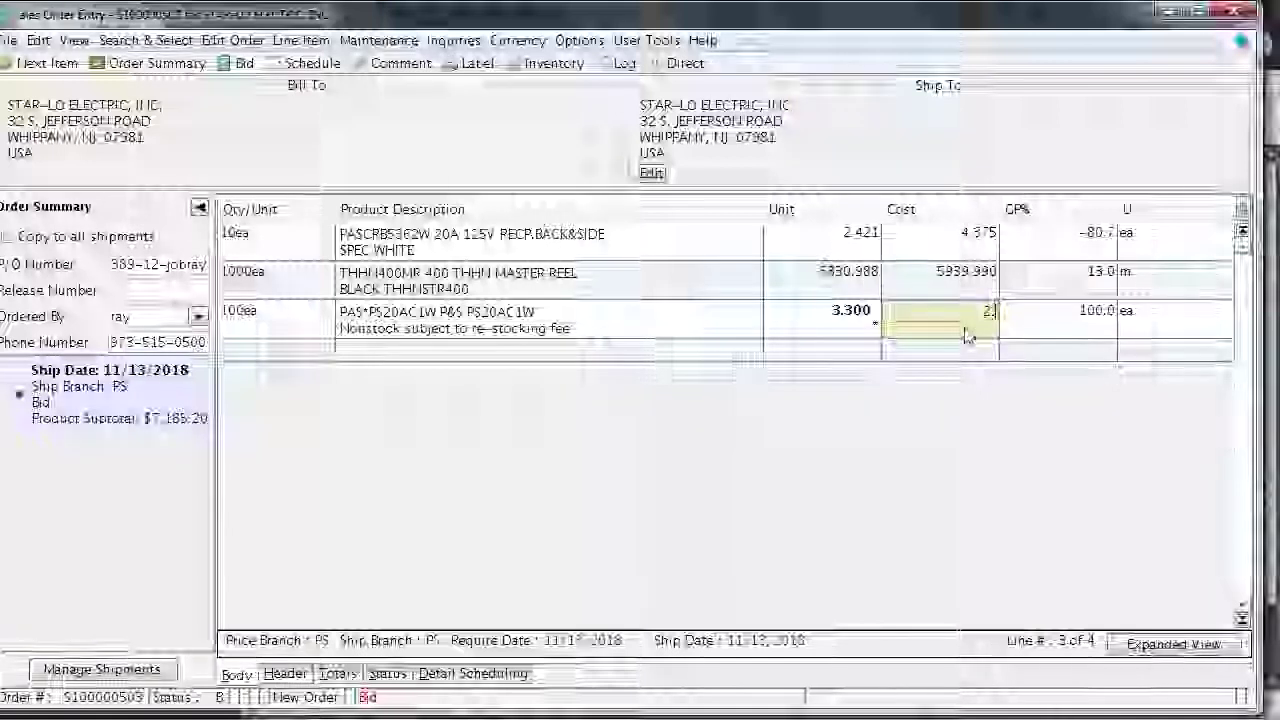
type(".50")
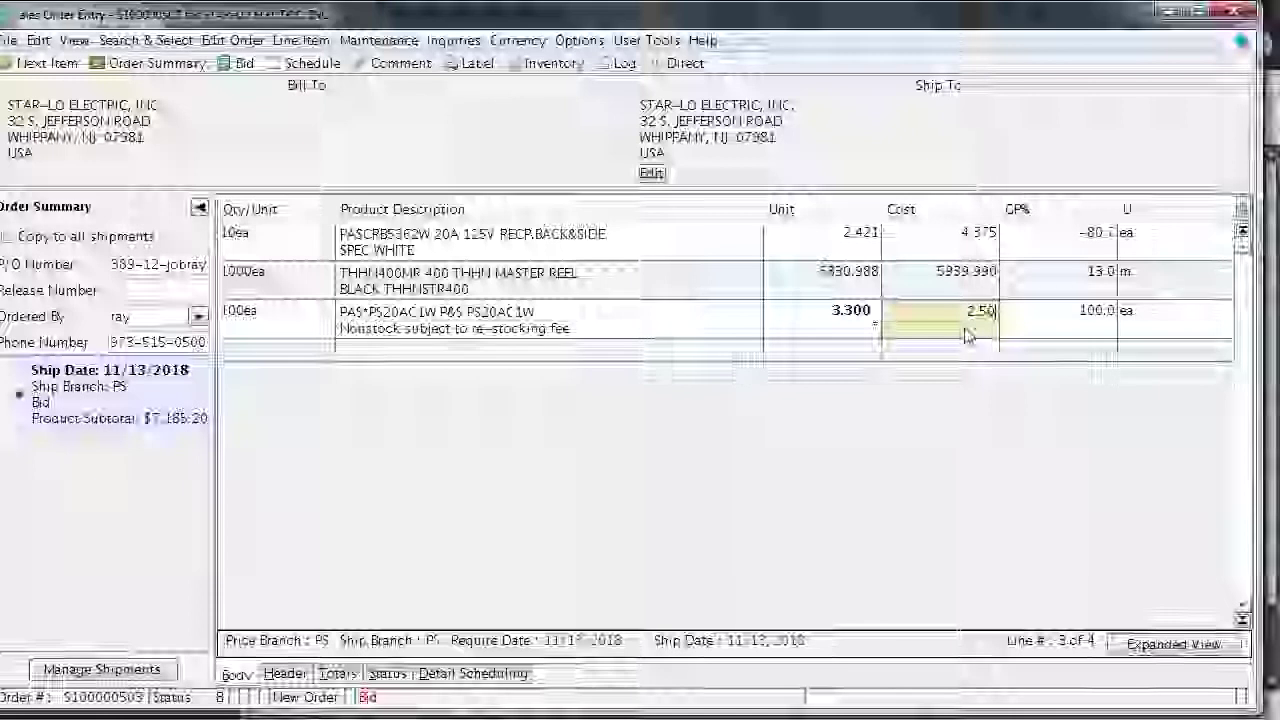
key("Tab")
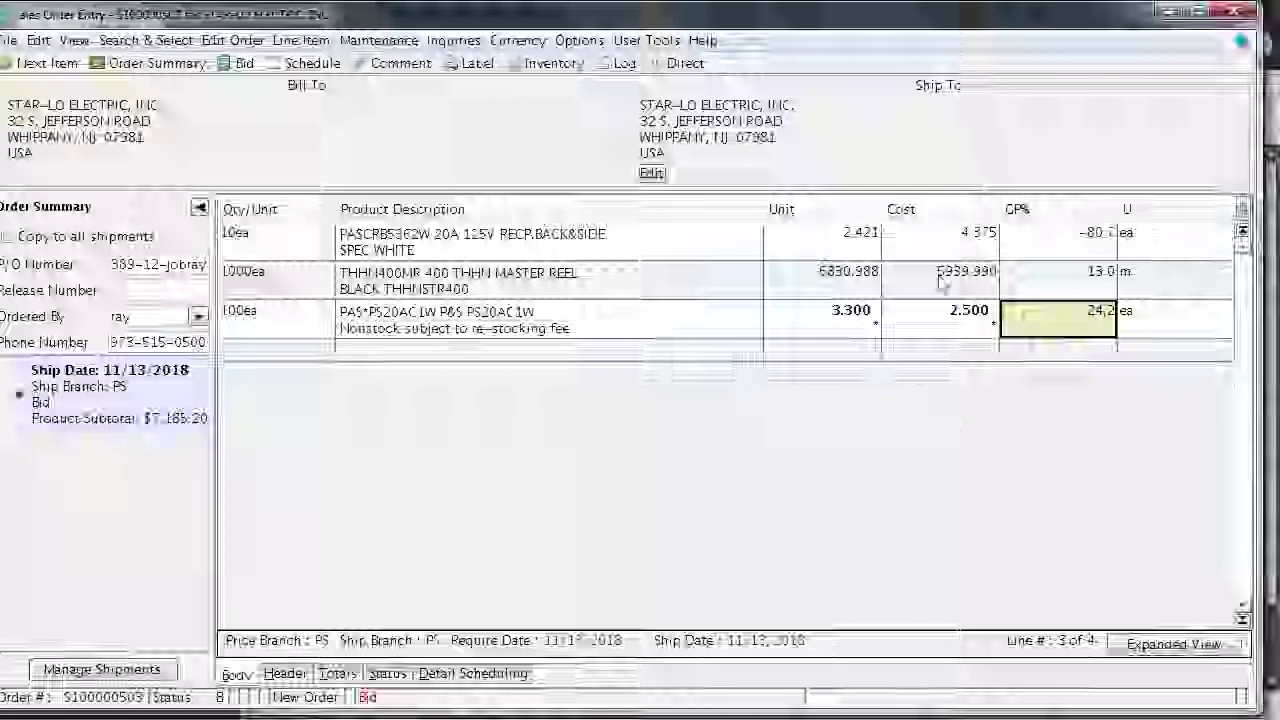
Change the PASCRB5362W line's cost to 2.00, giving a 17.4 GP%
left_click(951, 246)
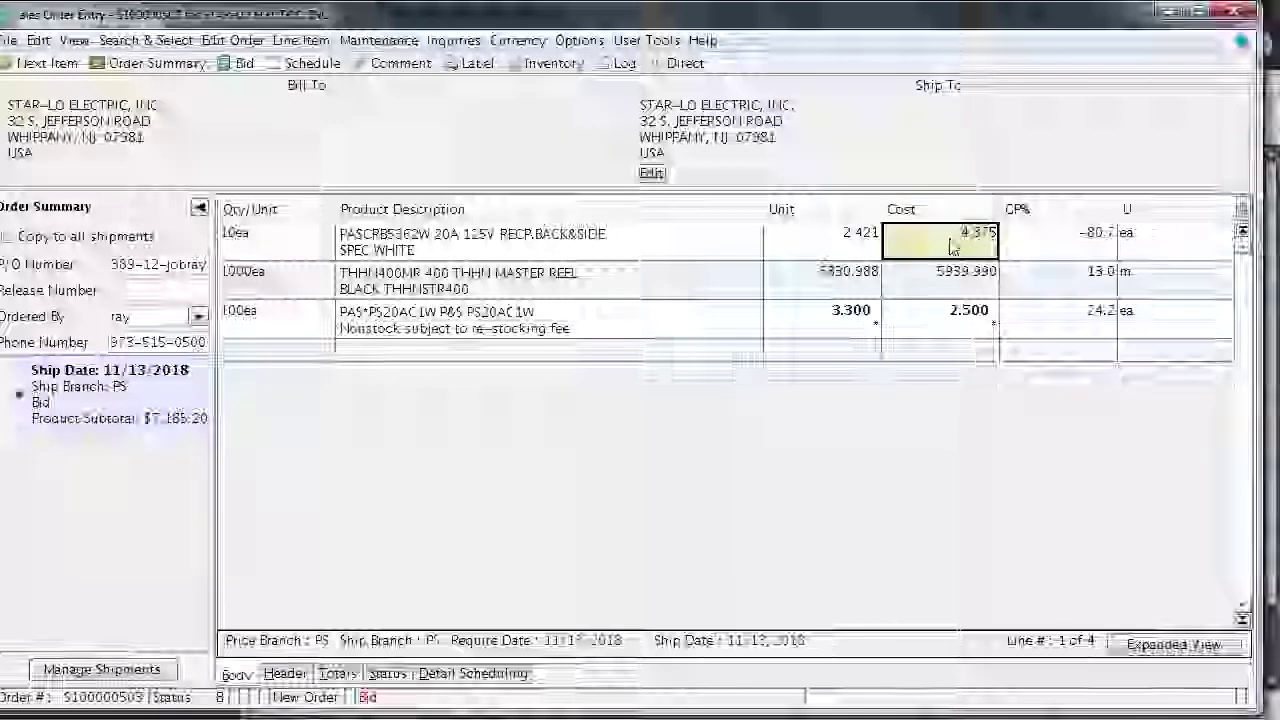
type("2.00")
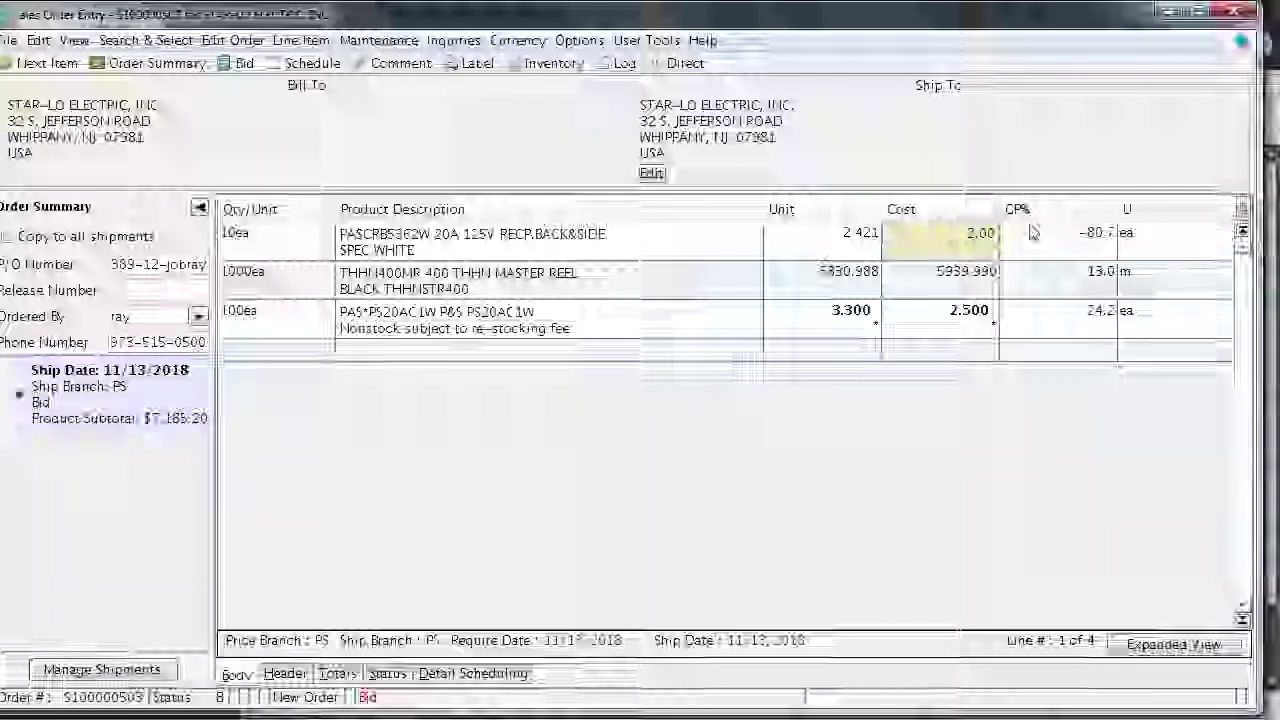
left_click(1032, 230)
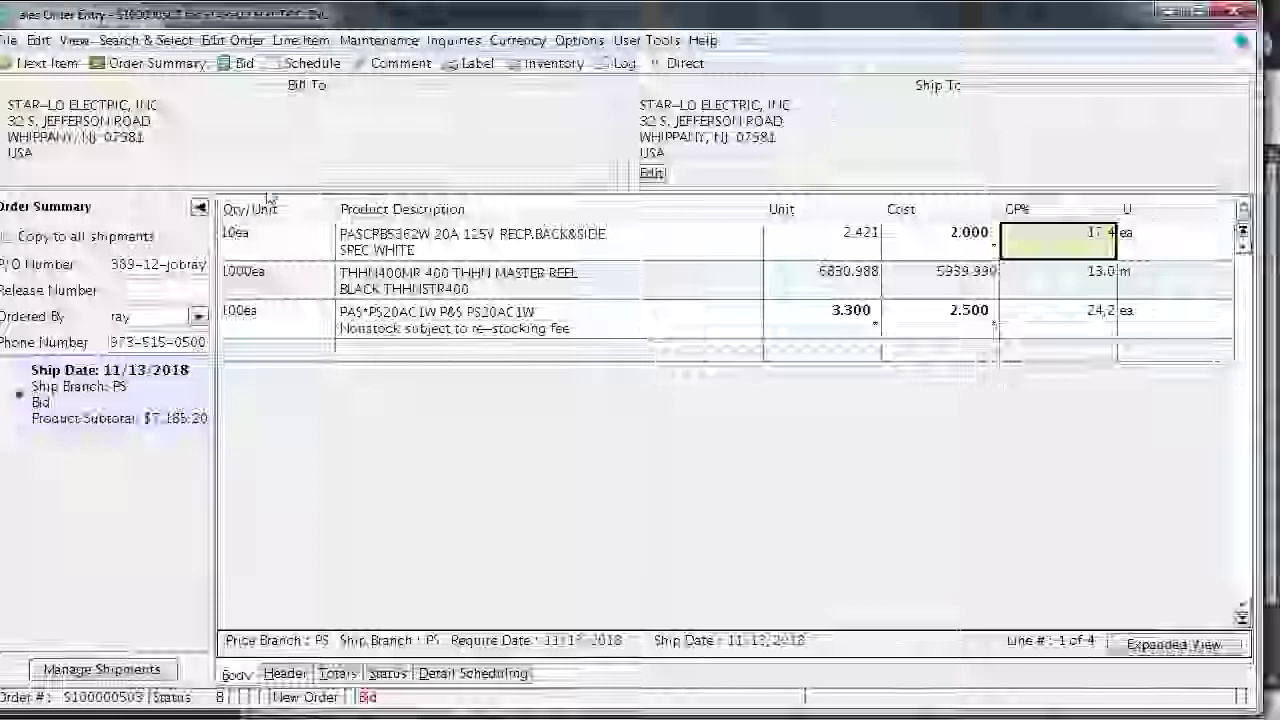
Open Detail Scheduling for the 1000ea THHN400MR master reel wire line
left_click(277, 277)
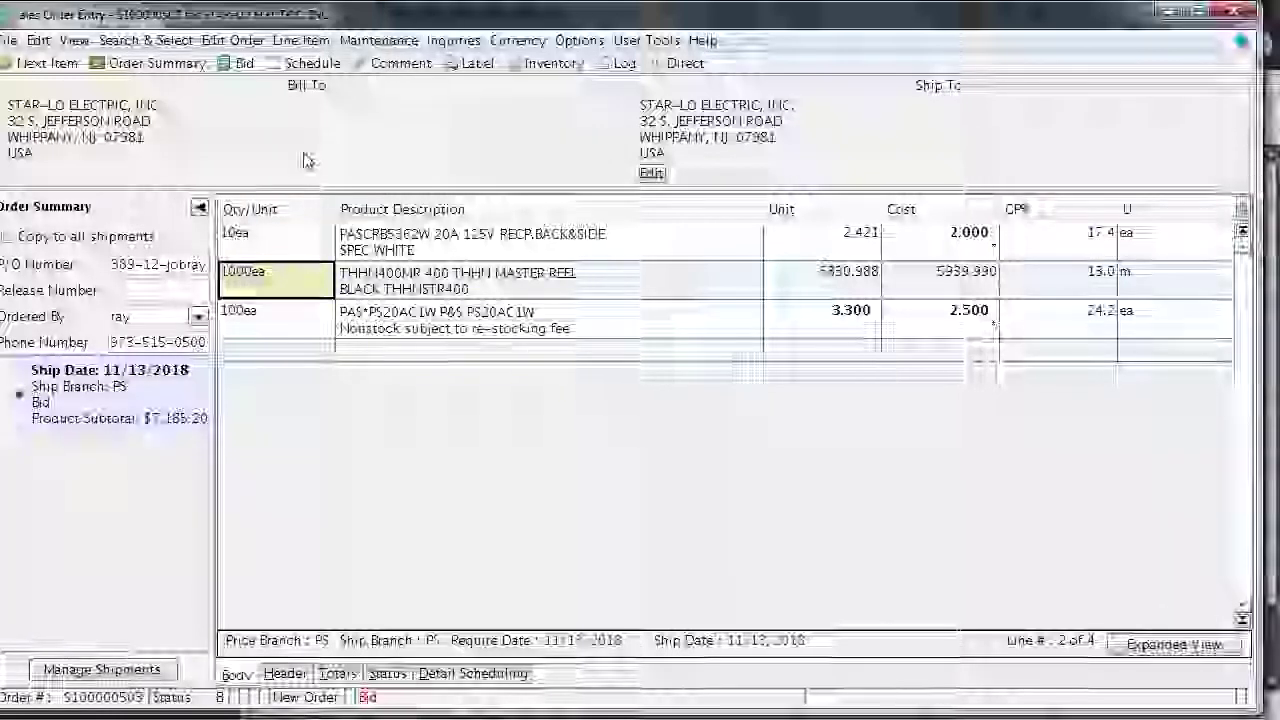
left_click(308, 70)
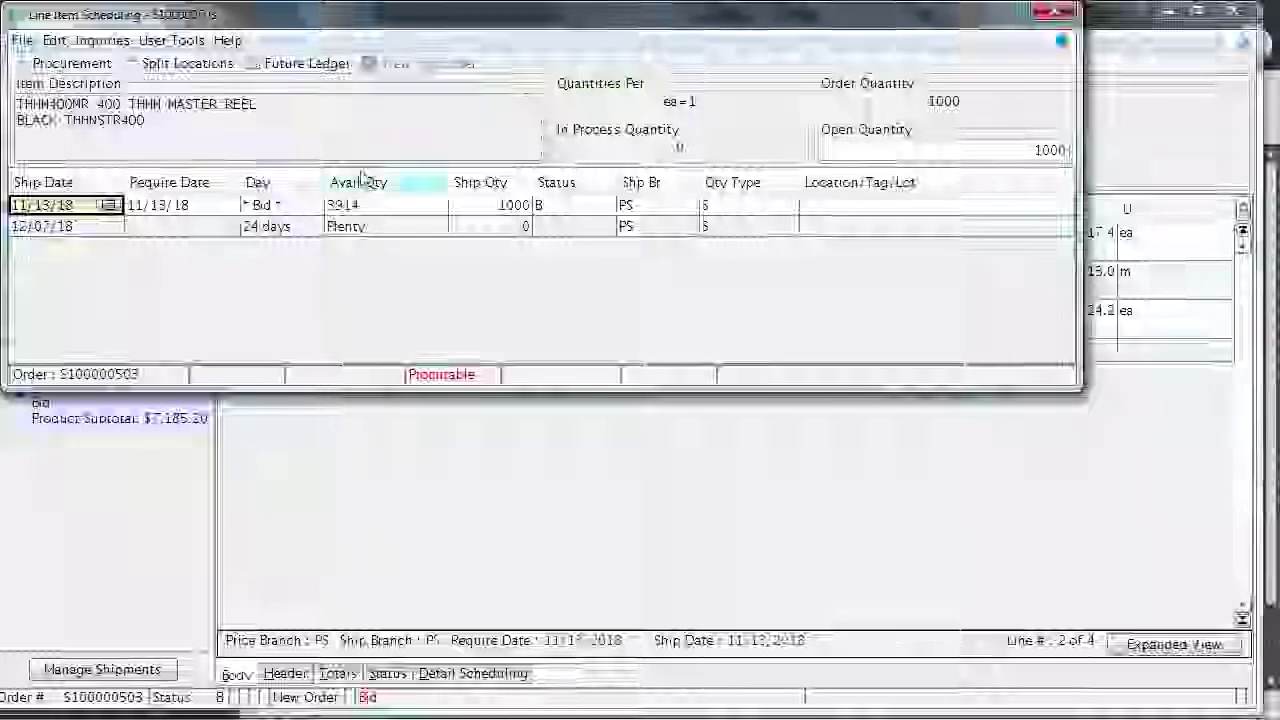
Zero the first shipment so all 1000 shift to 12/07/18, and set that release to Direct
left_click(487, 208)
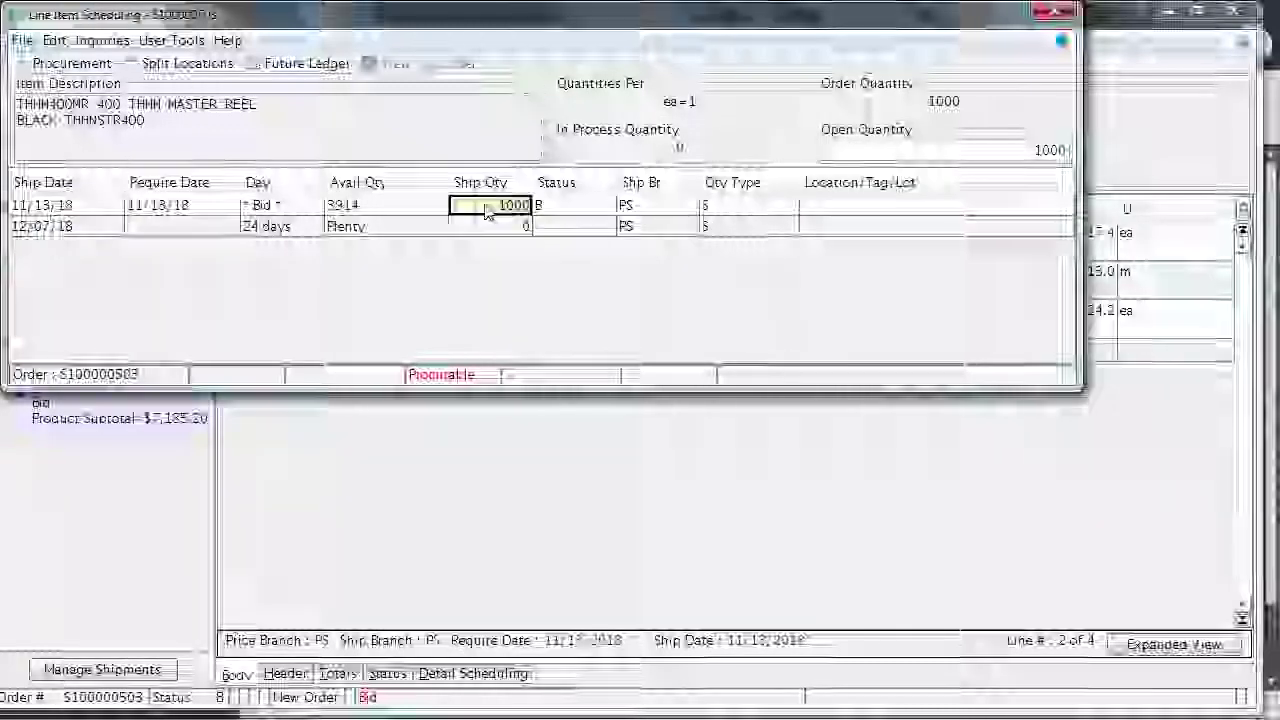
type("0")
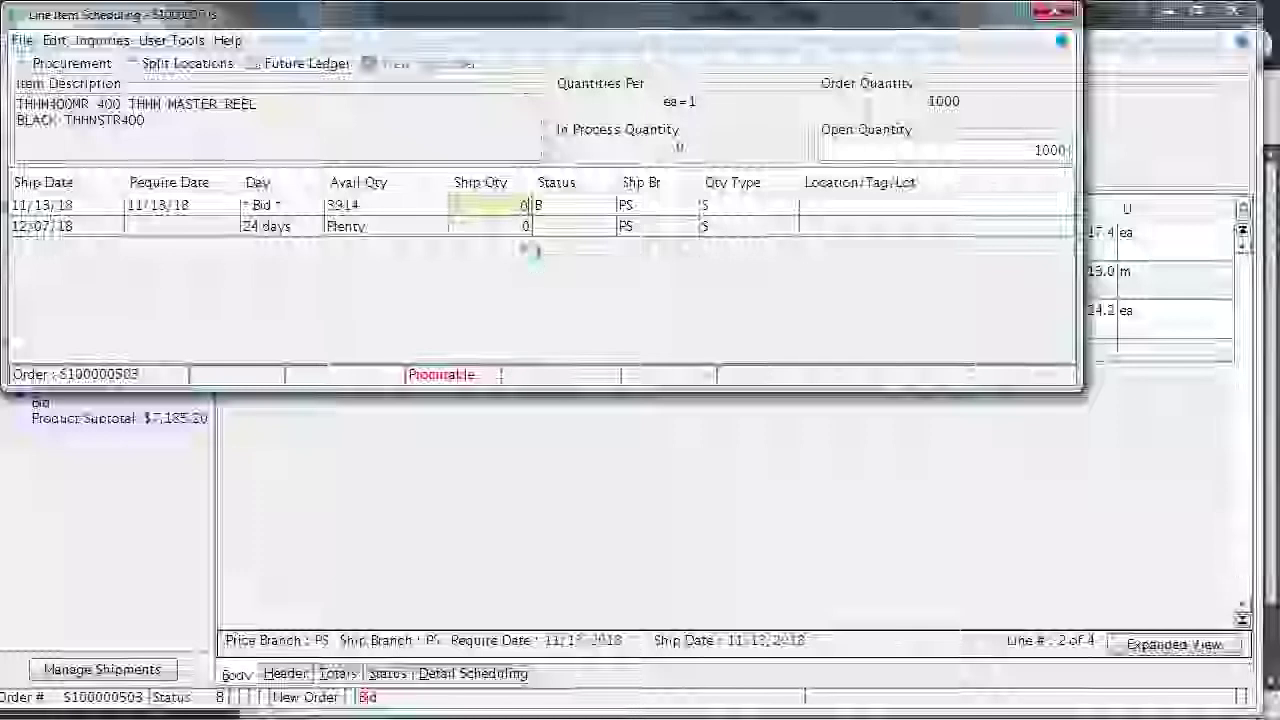
key("Return")
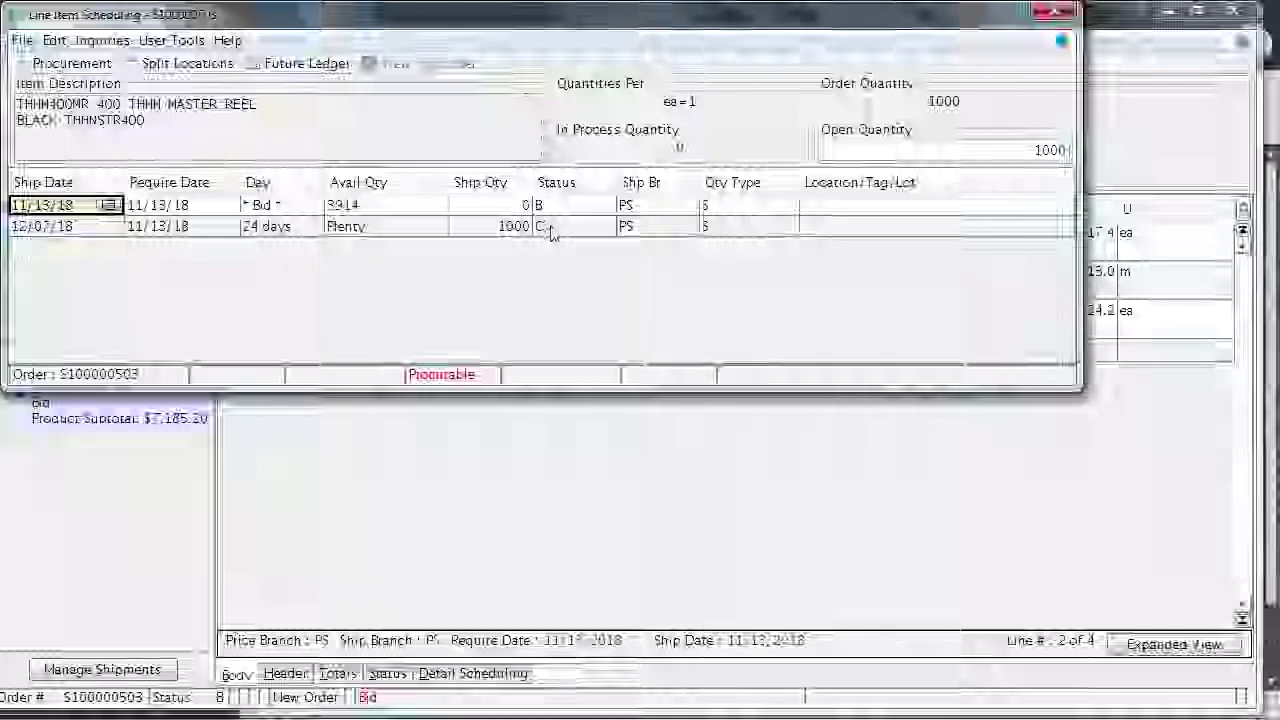
left_click(552, 228)
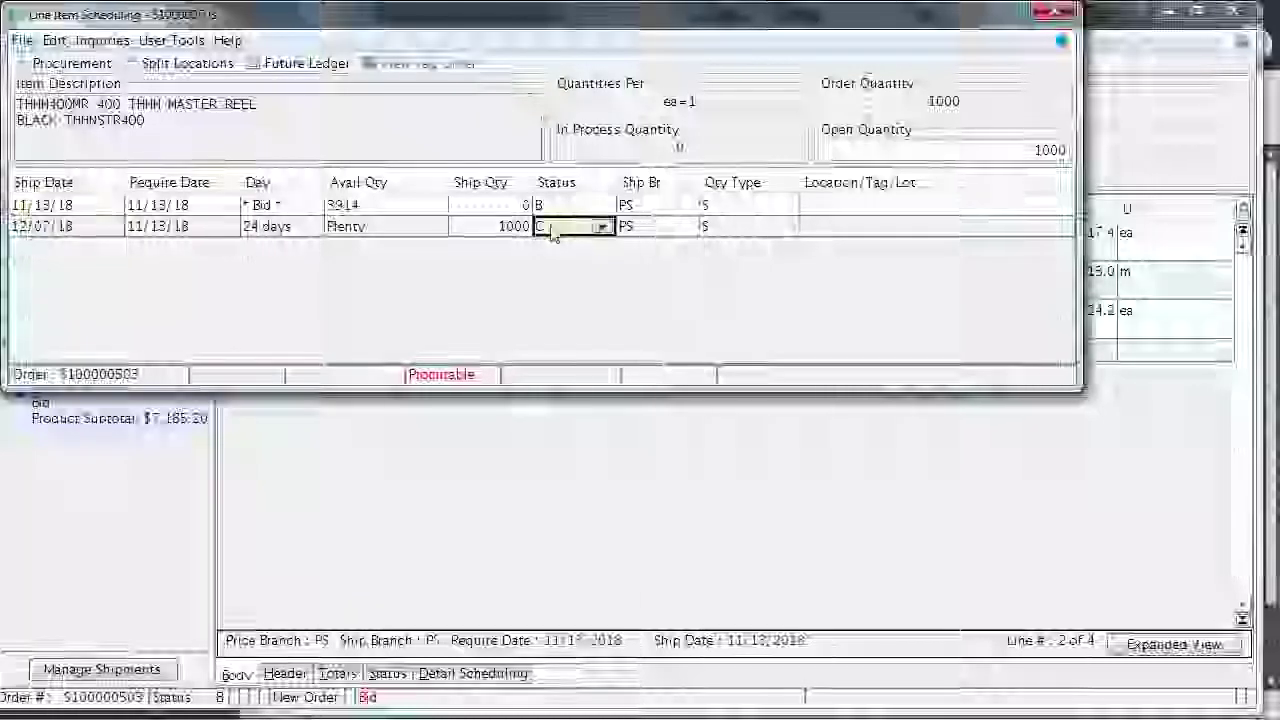
left_click(603, 227)
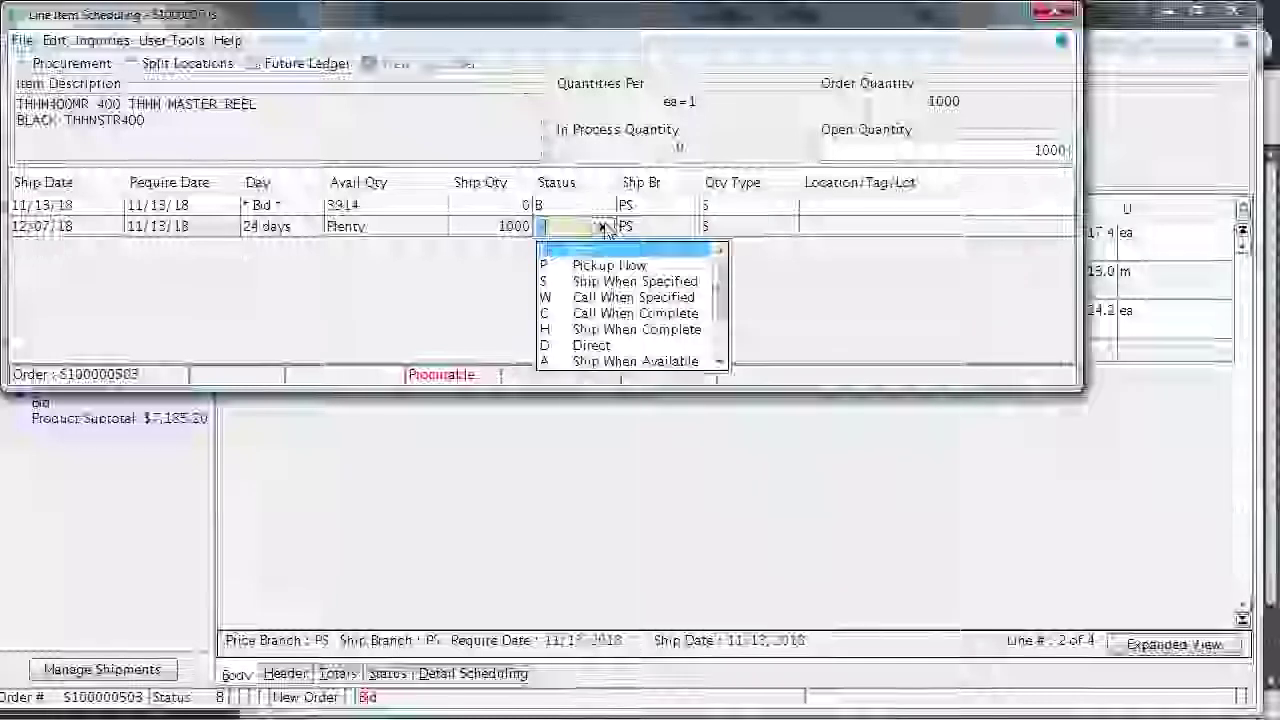
left_click(588, 348)
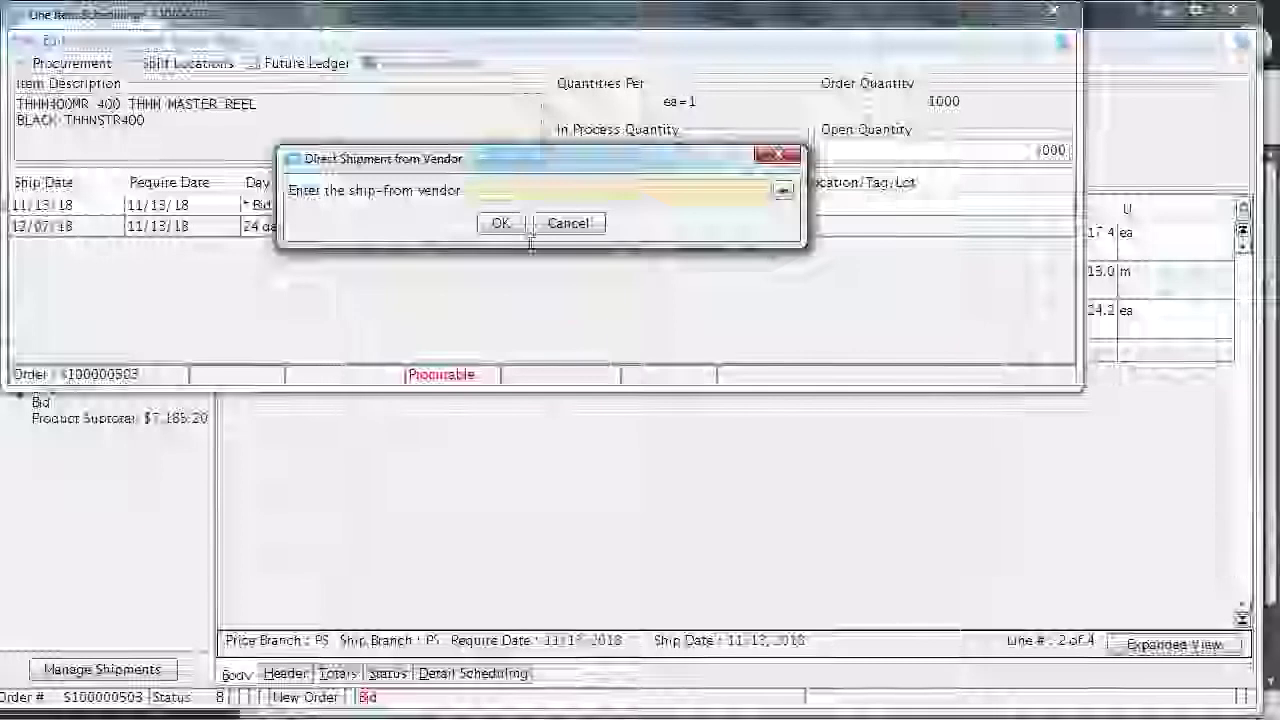
Choose ENCORE WIRE IMARK as the direct PO vendor and dismiss the freight terms warning
type("enco")
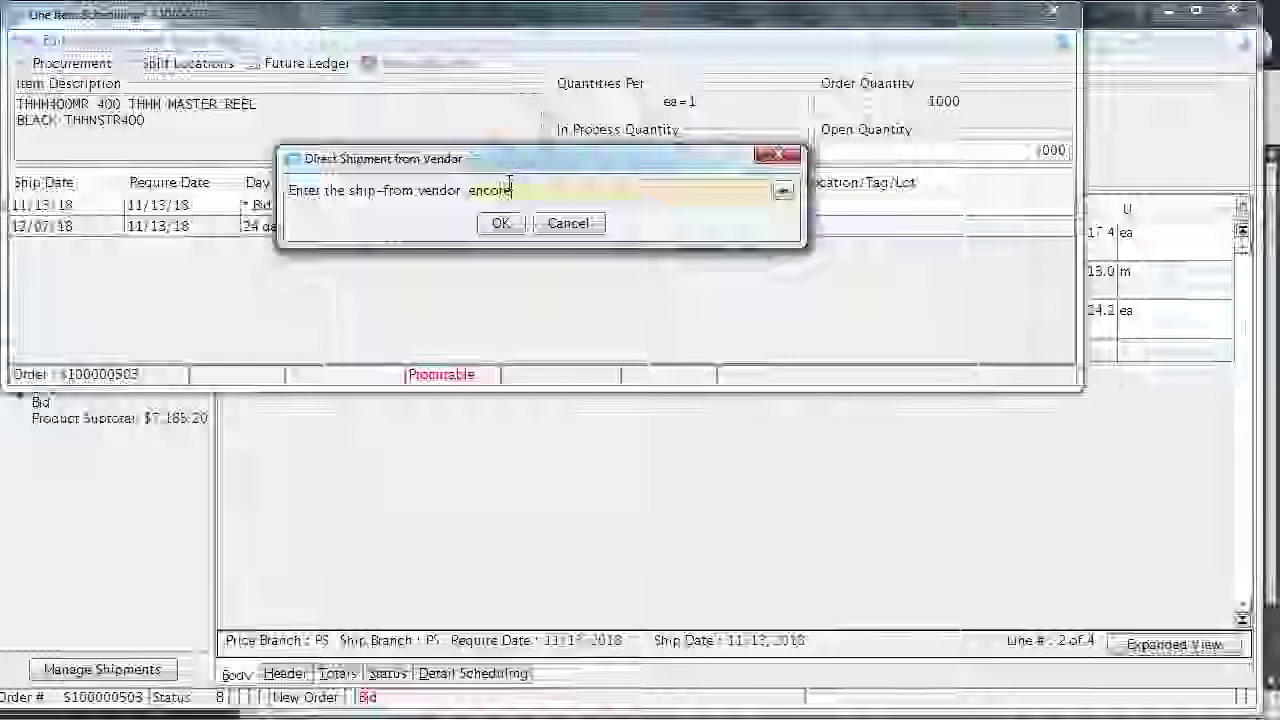
type("re")
left_click(503, 224)
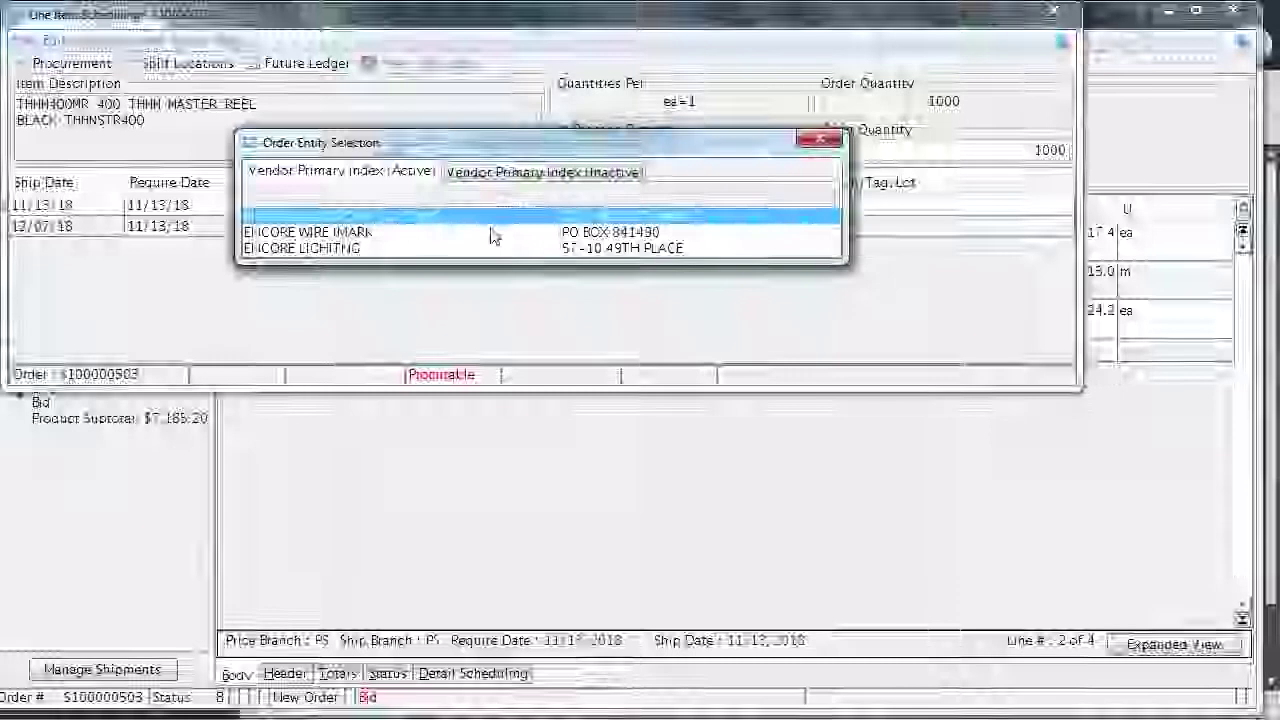
double_click(491, 233)
left_click(500, 223)
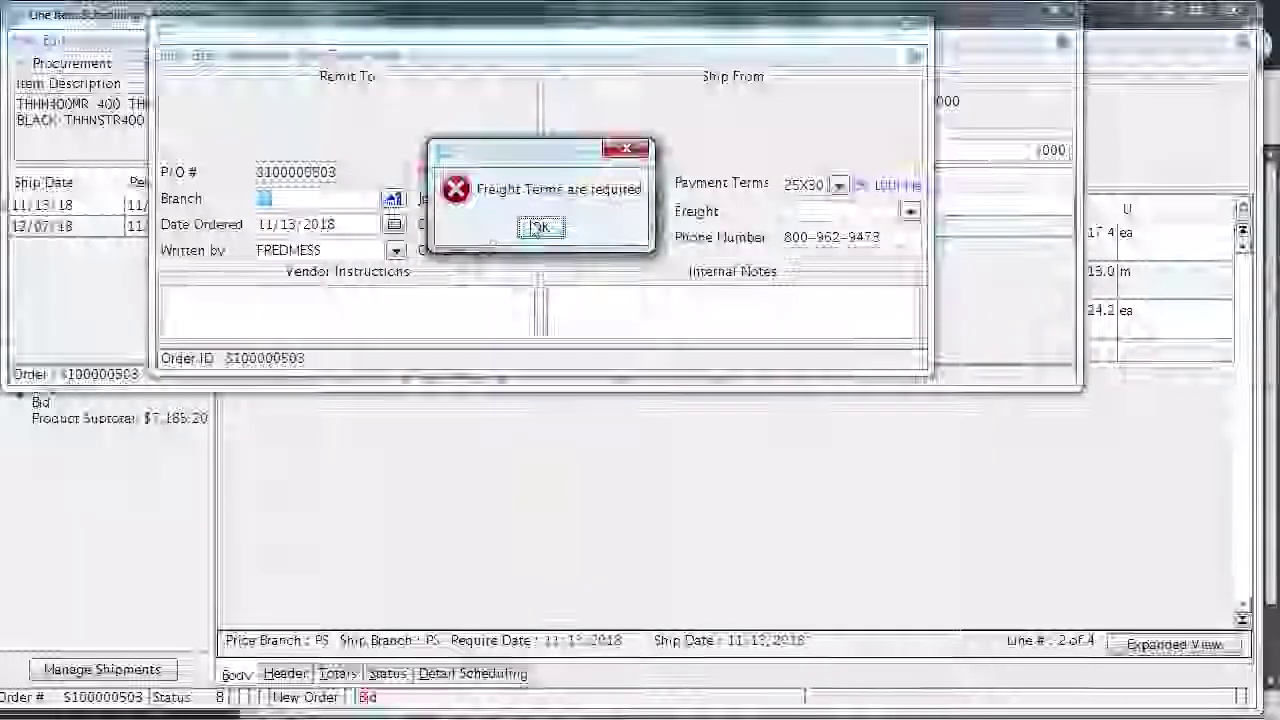
left_click(539, 228)
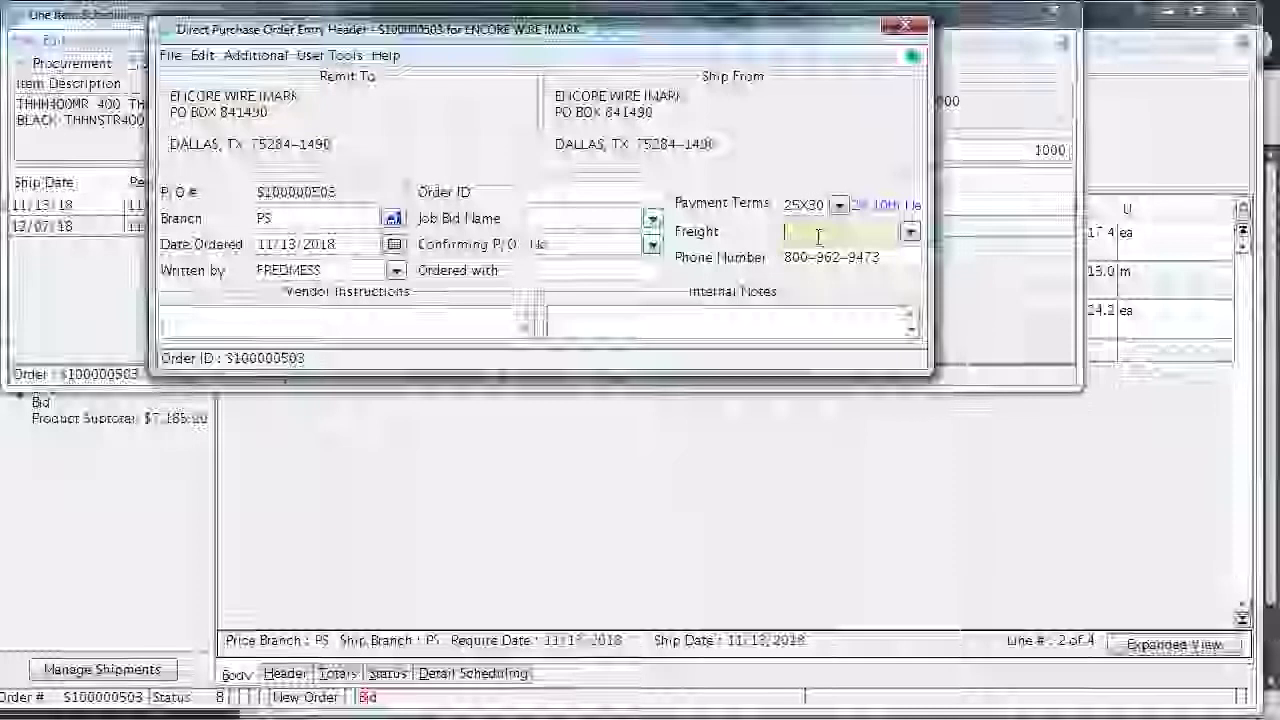
Set freight to Prepaid & Add, then enter the vendor order ID and ordered-with contact
left_click(910, 234)
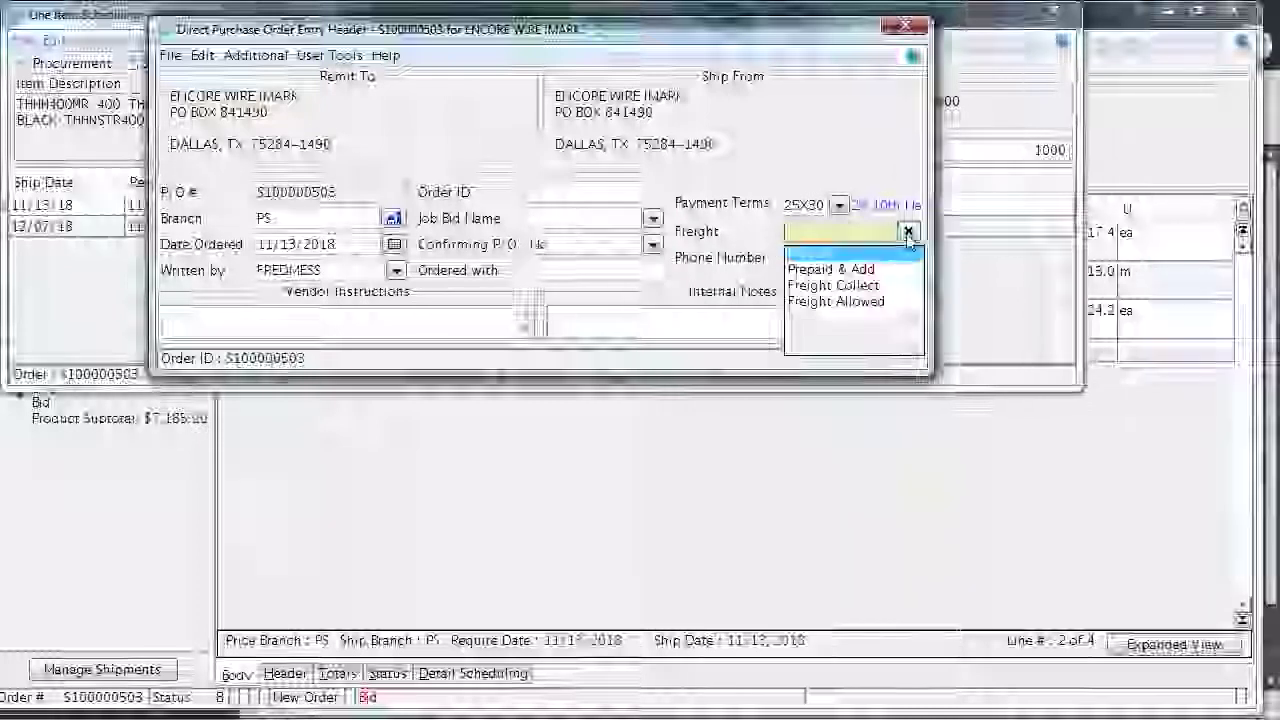
left_click(868, 270)
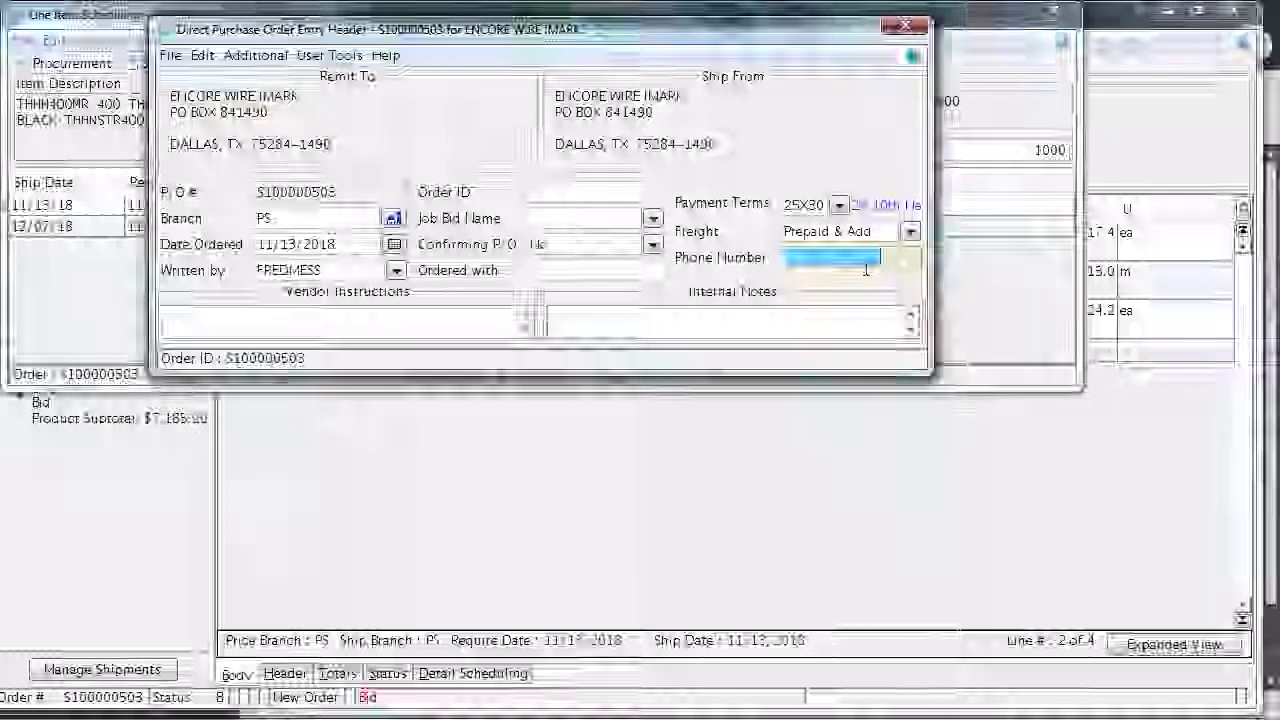
left_click(606, 189)
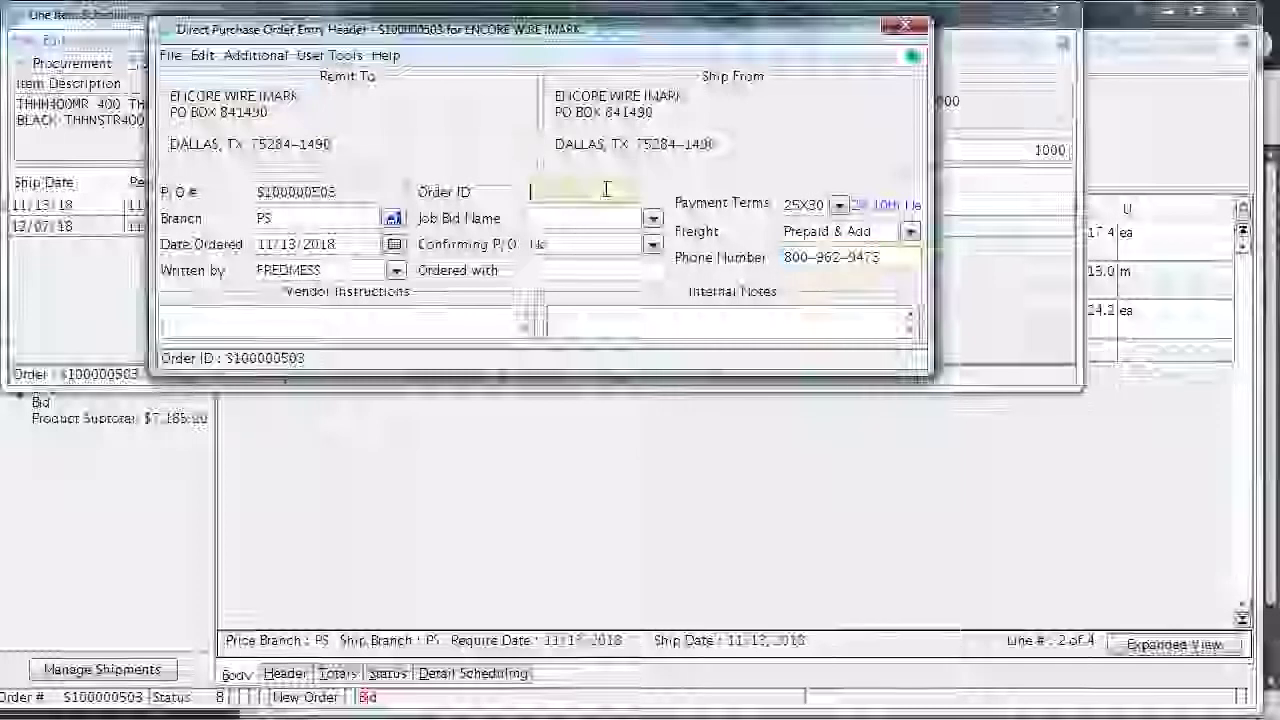
type("ameri")
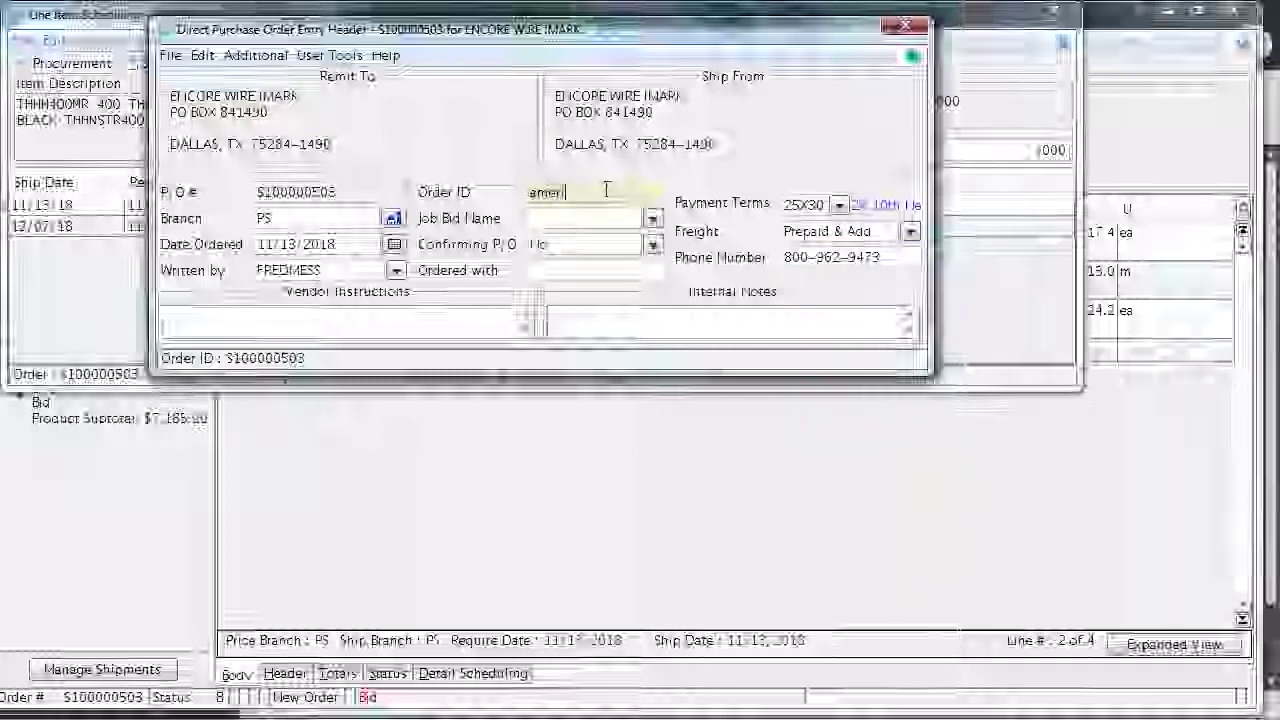
type("can dr")
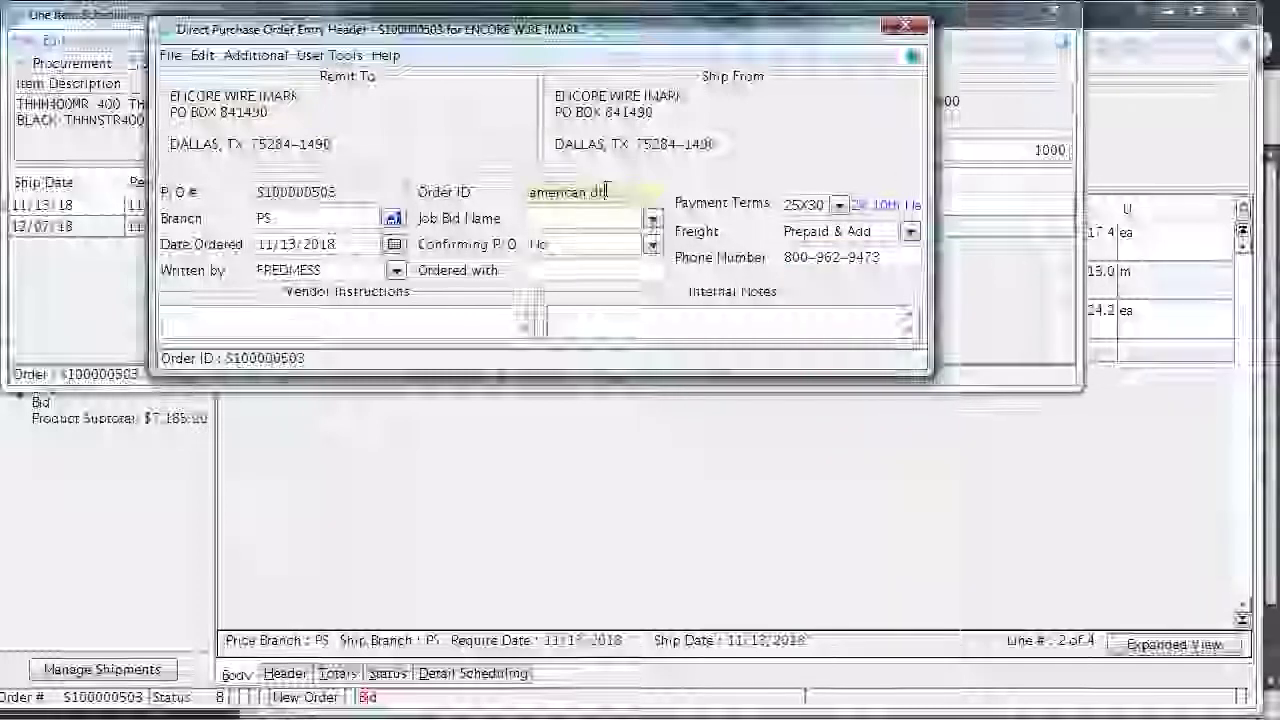
type("um")
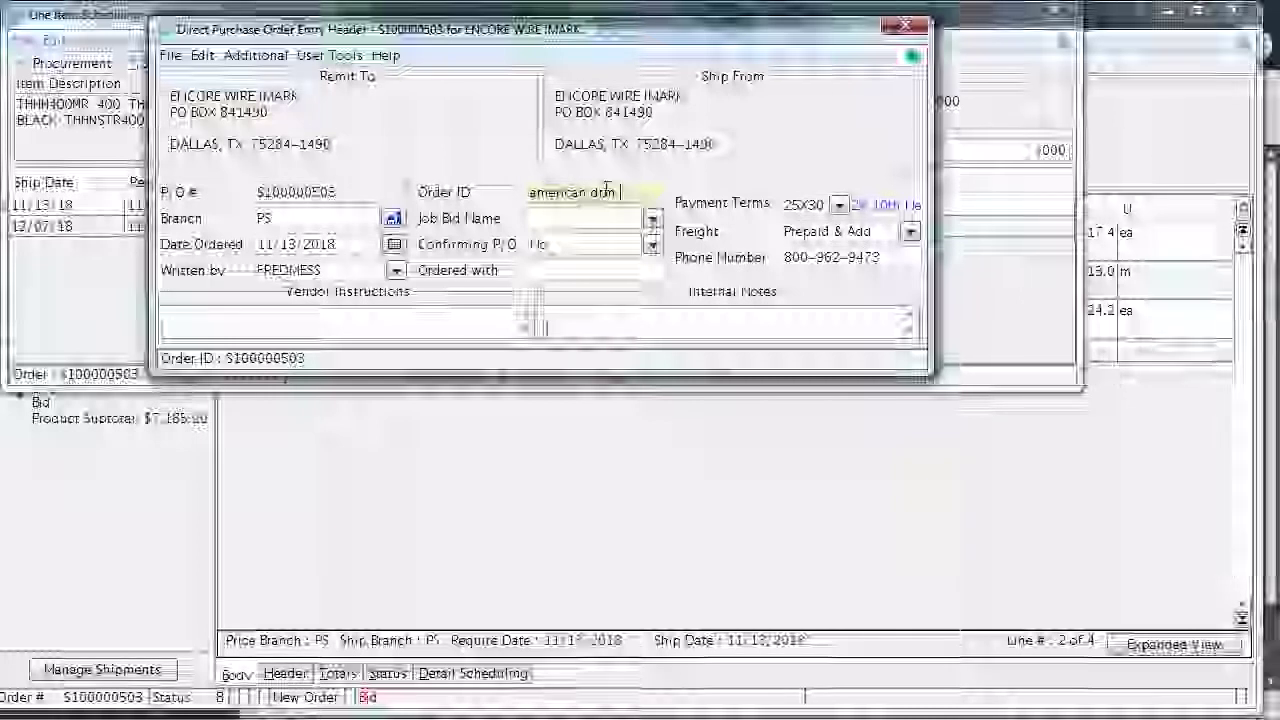
type(" 38")
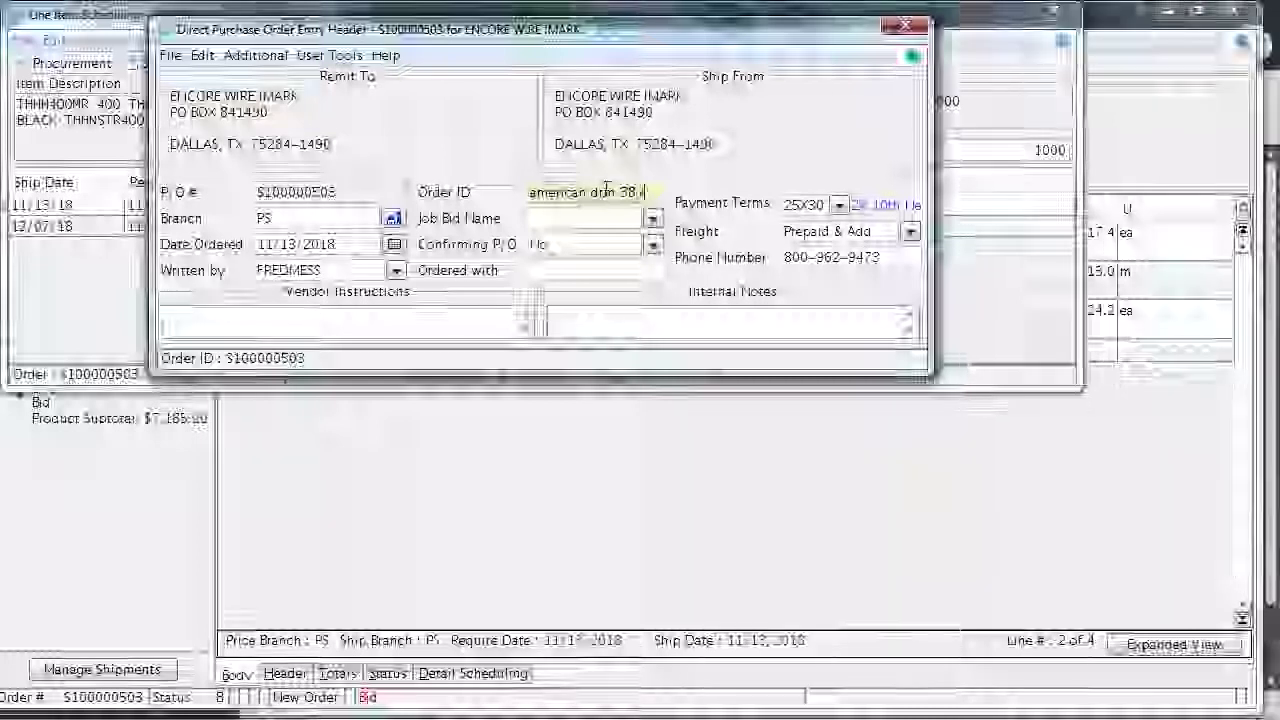
type("9")
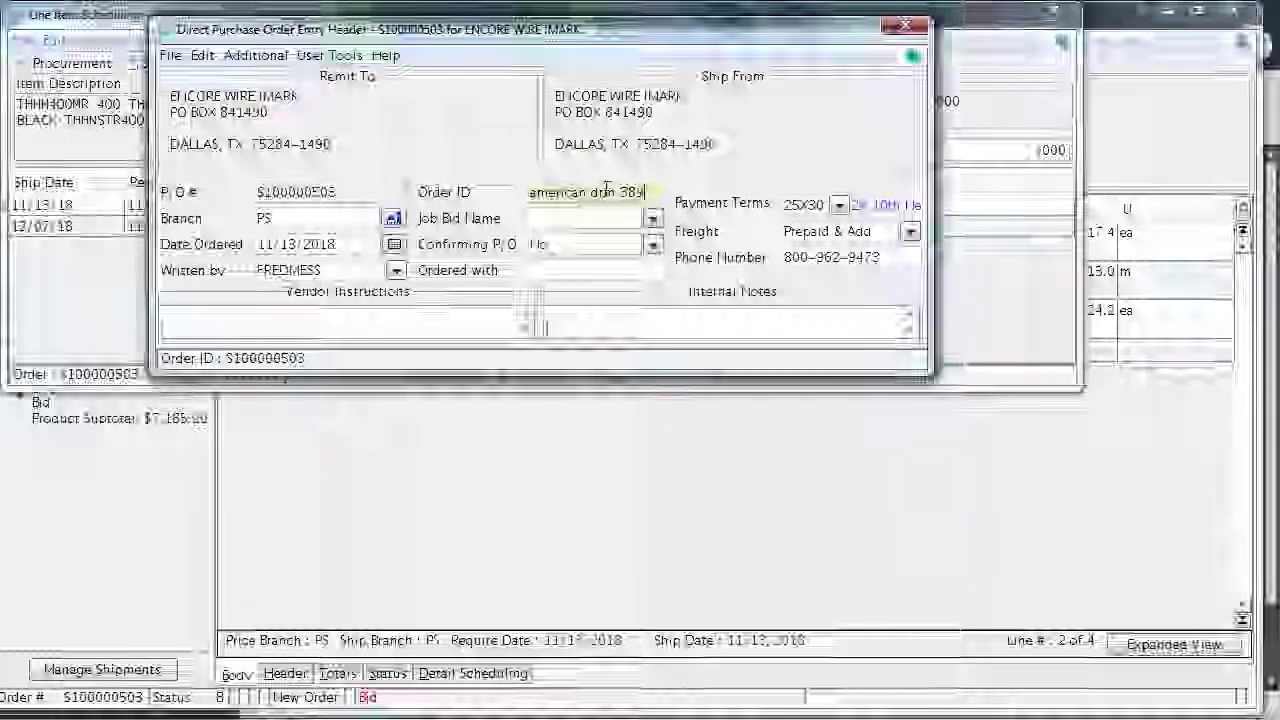
left_click(560, 271)
type("mike")
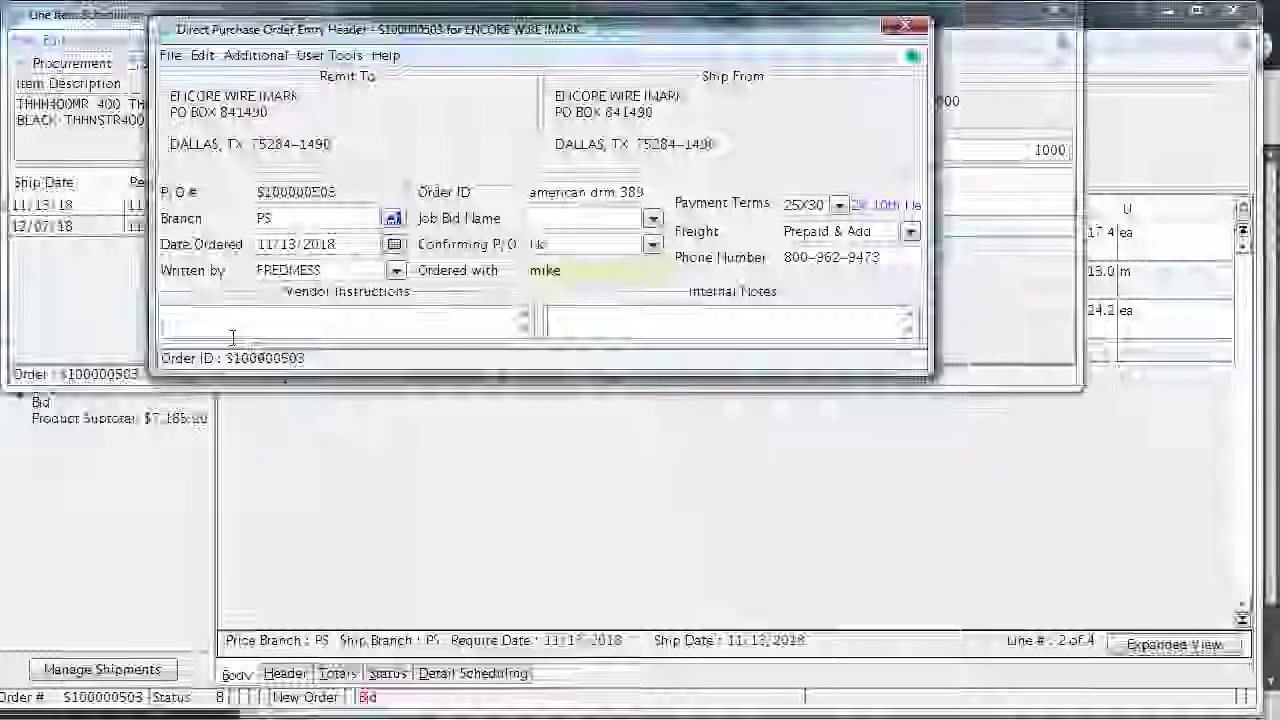
left_click(199, 316)
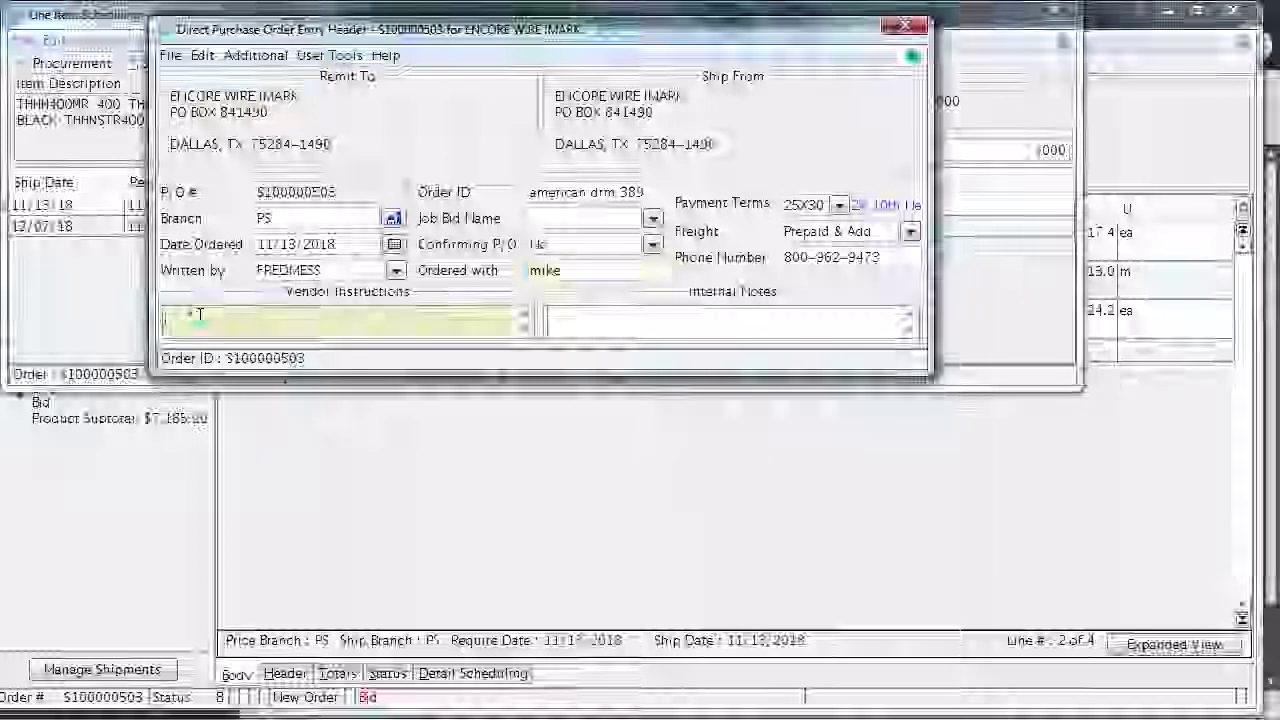
type("ship")
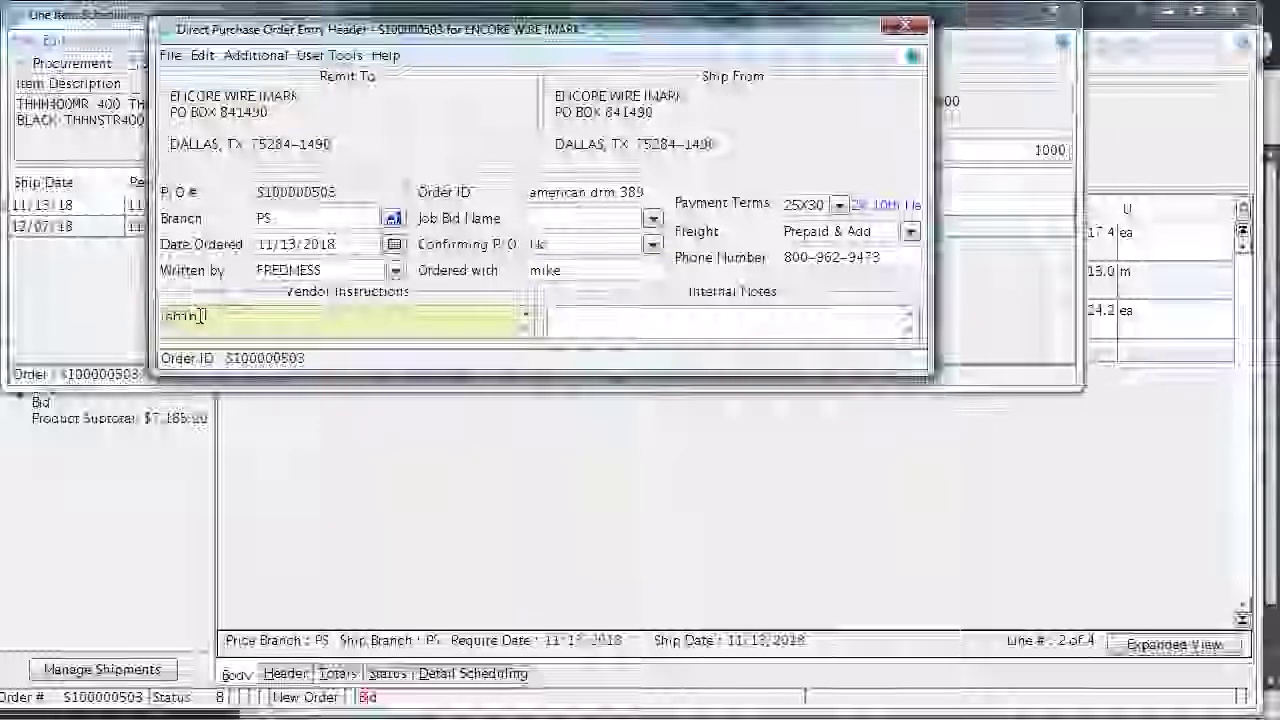
type(" to")
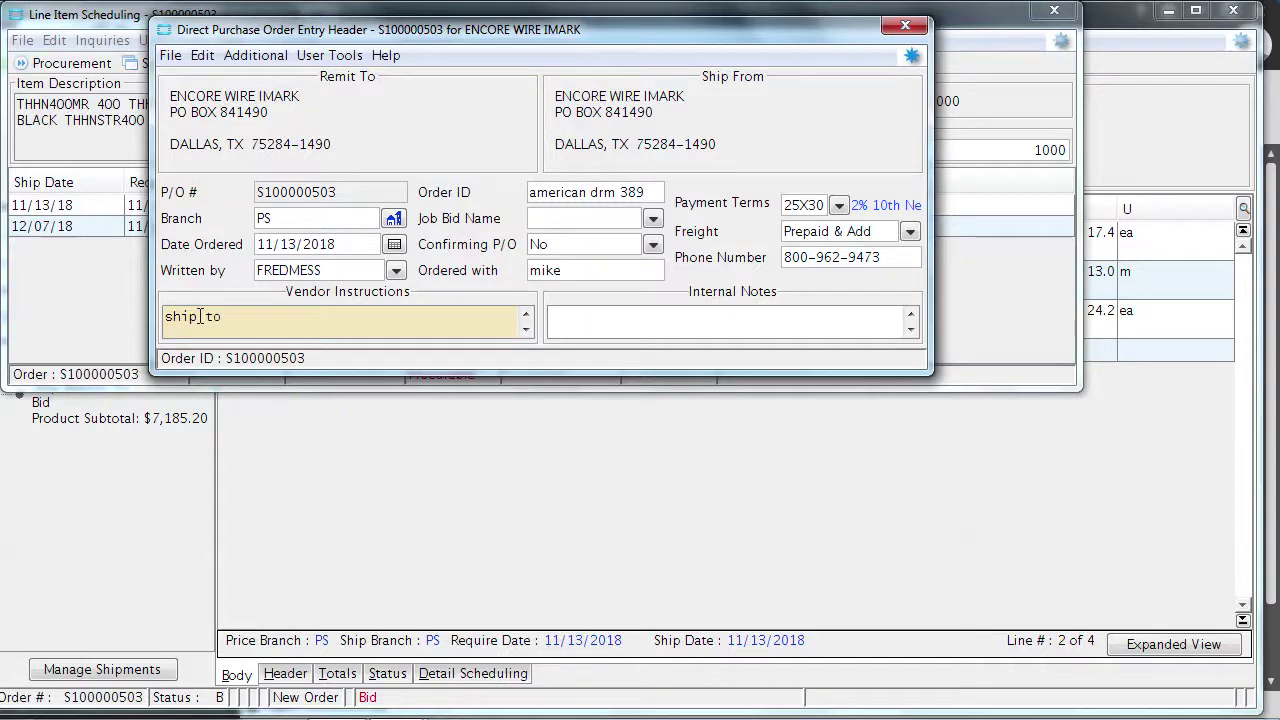
type(":")
key("Return")
type("american")
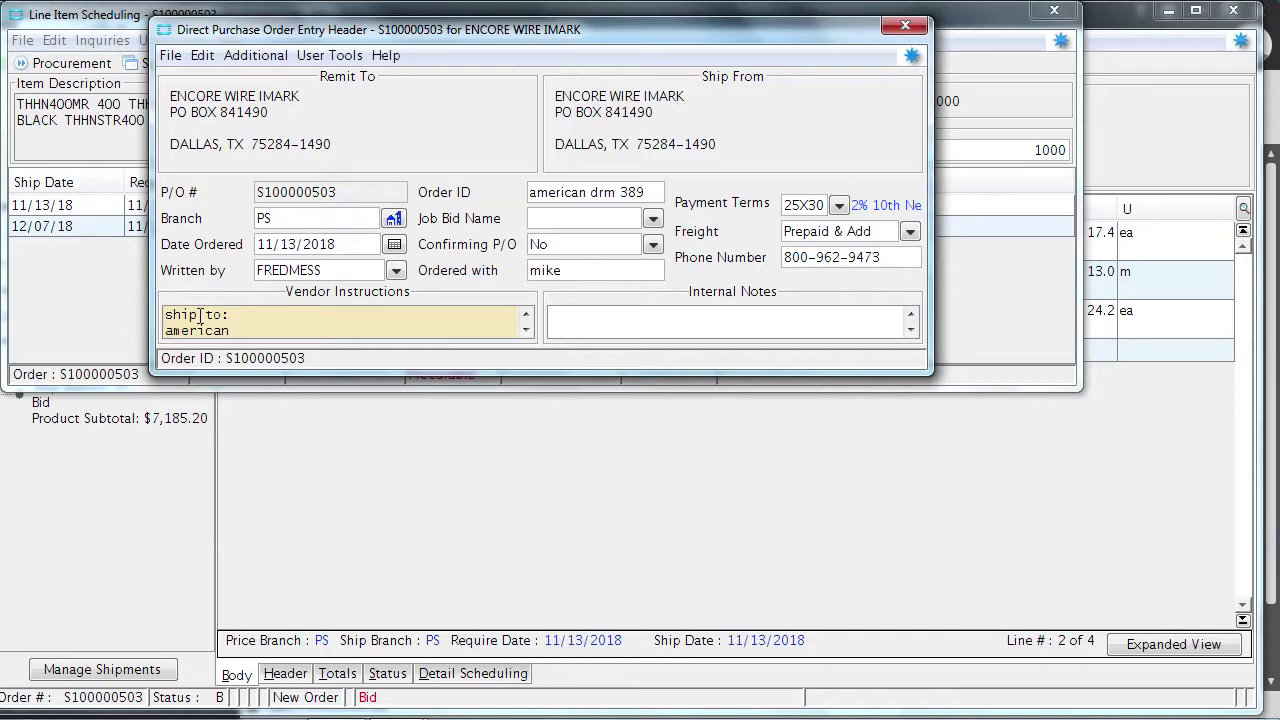
key("BackSpace")
key("BackSpace")
key("BackSpace")
Change the PO ship-to to STAR-LO ELECTRIC, INC. (searched 'starlo') and save the change
left_click(253, 57)
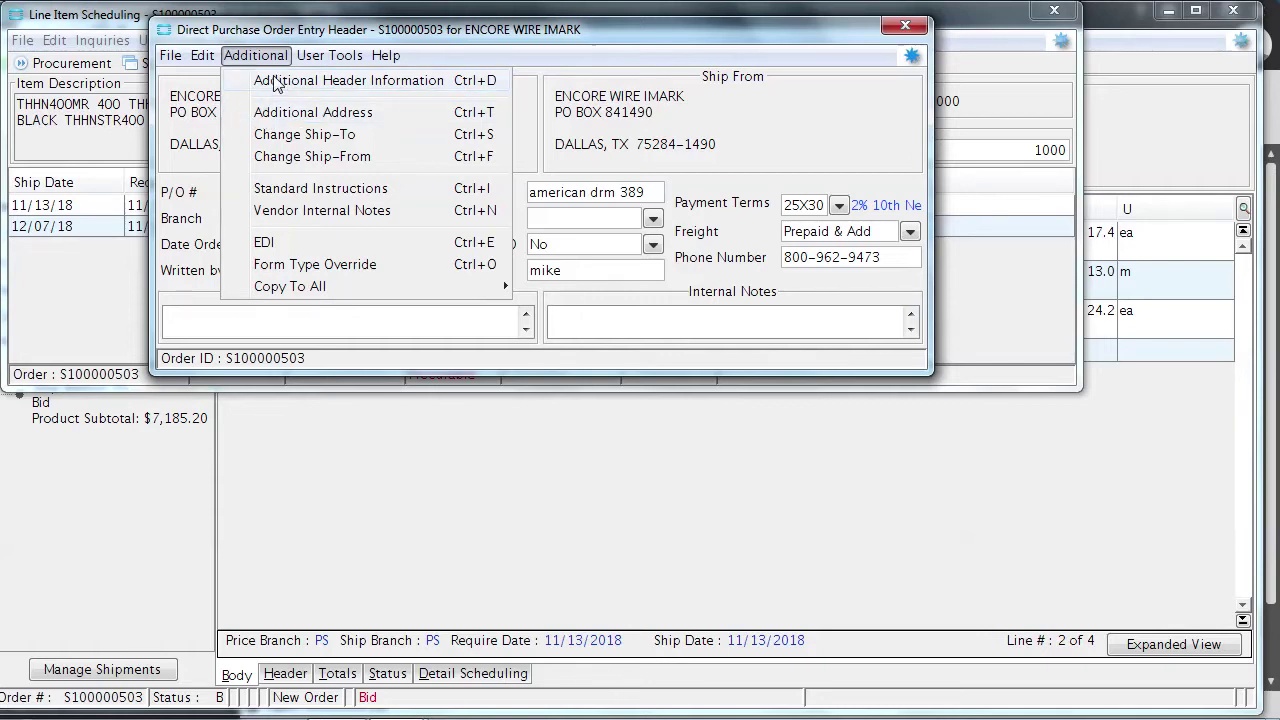
left_click(286, 136)
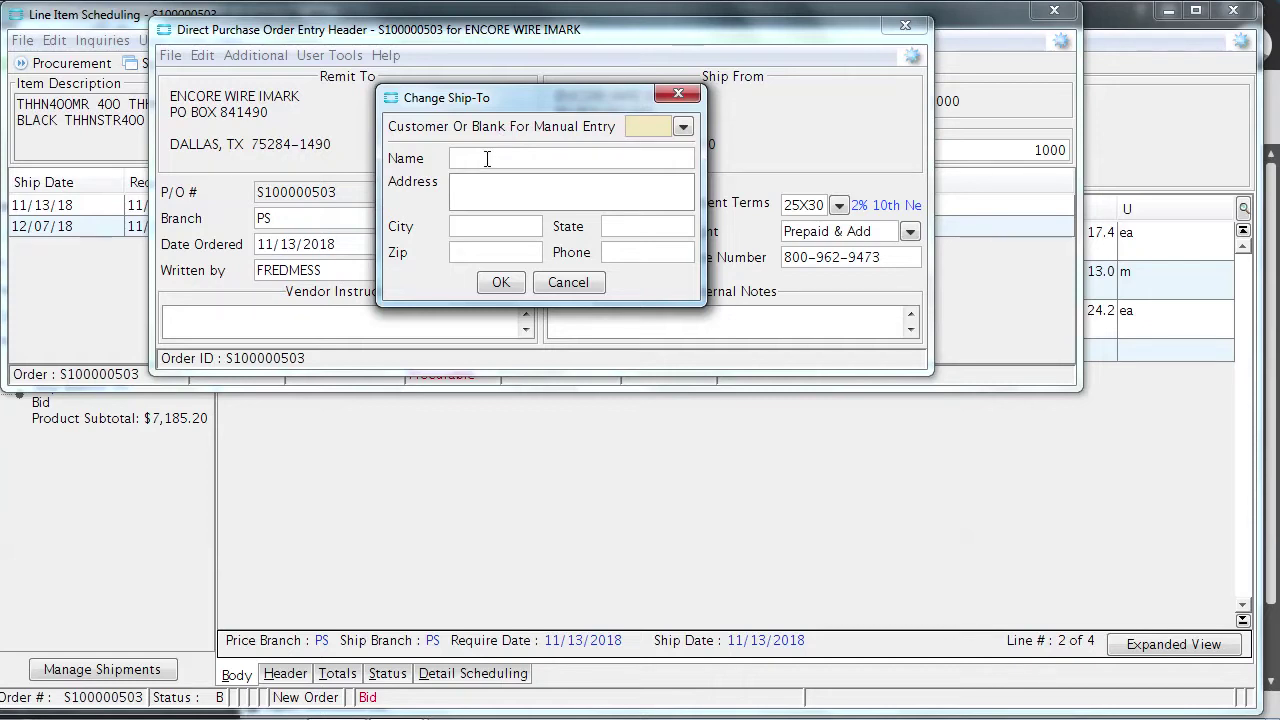
type("1")
key("Return")
type("starlo")
left_click(683, 127)
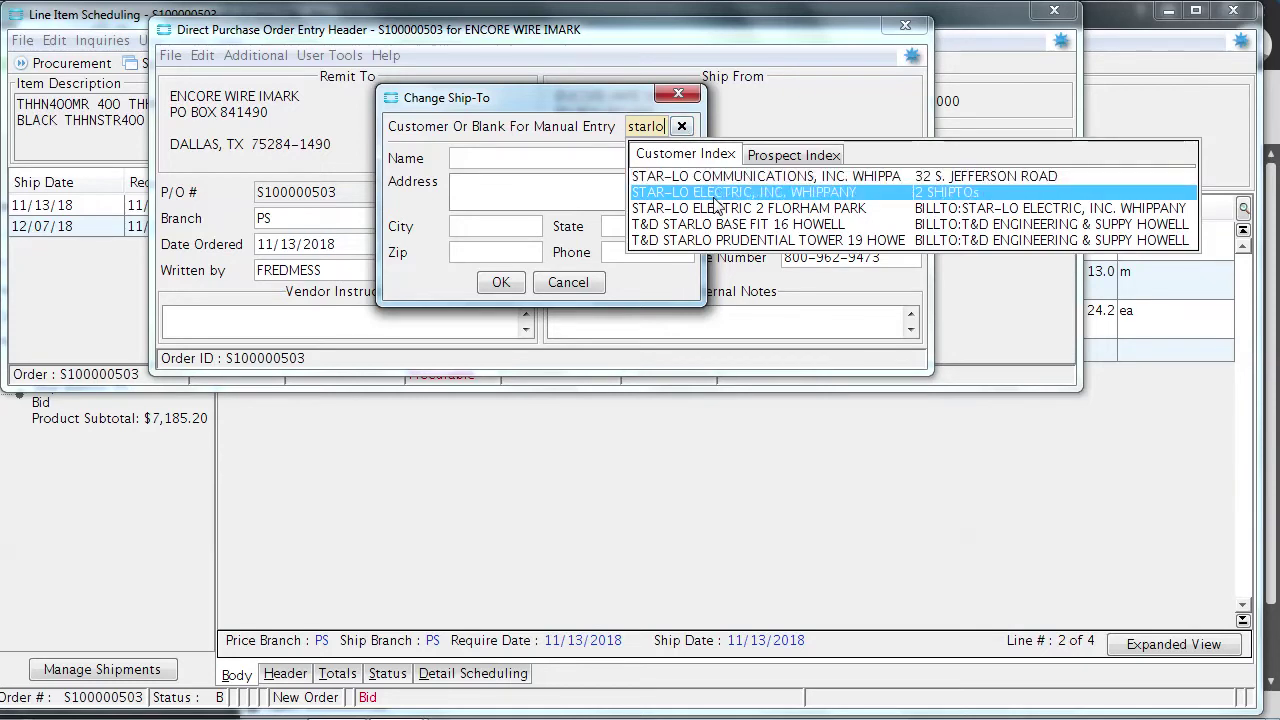
left_click(715, 193)
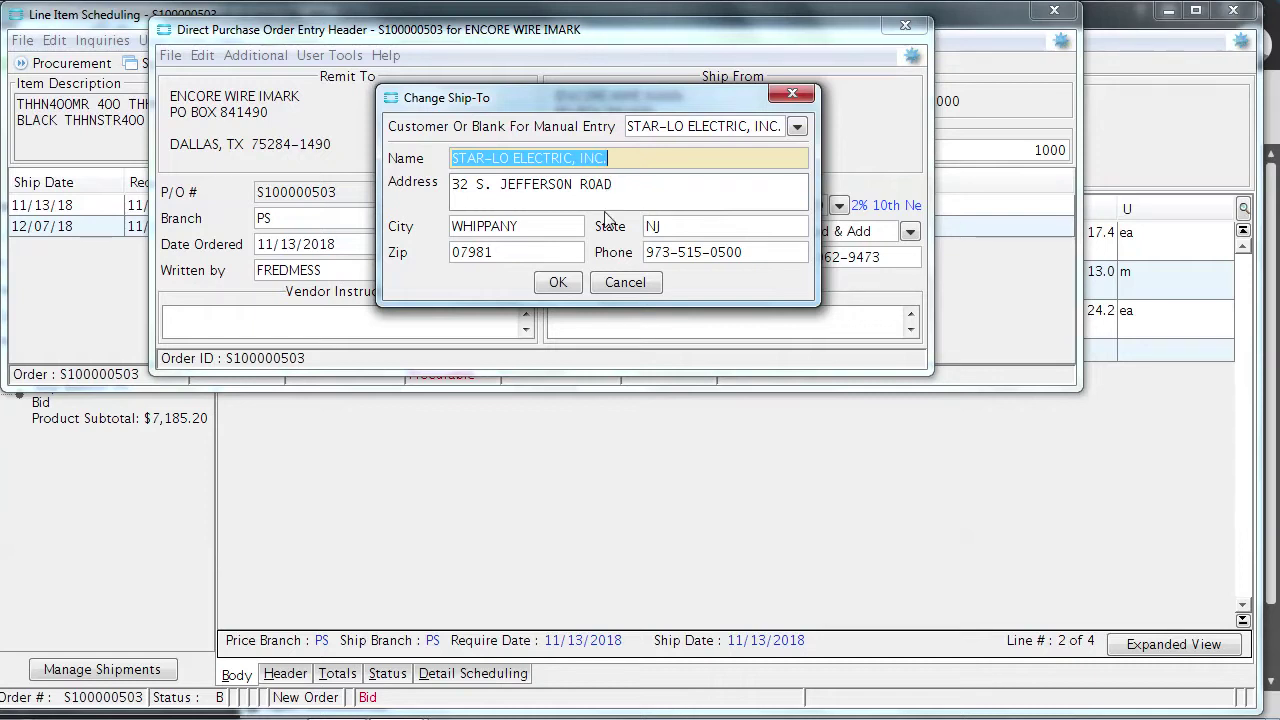
left_click(557, 282)
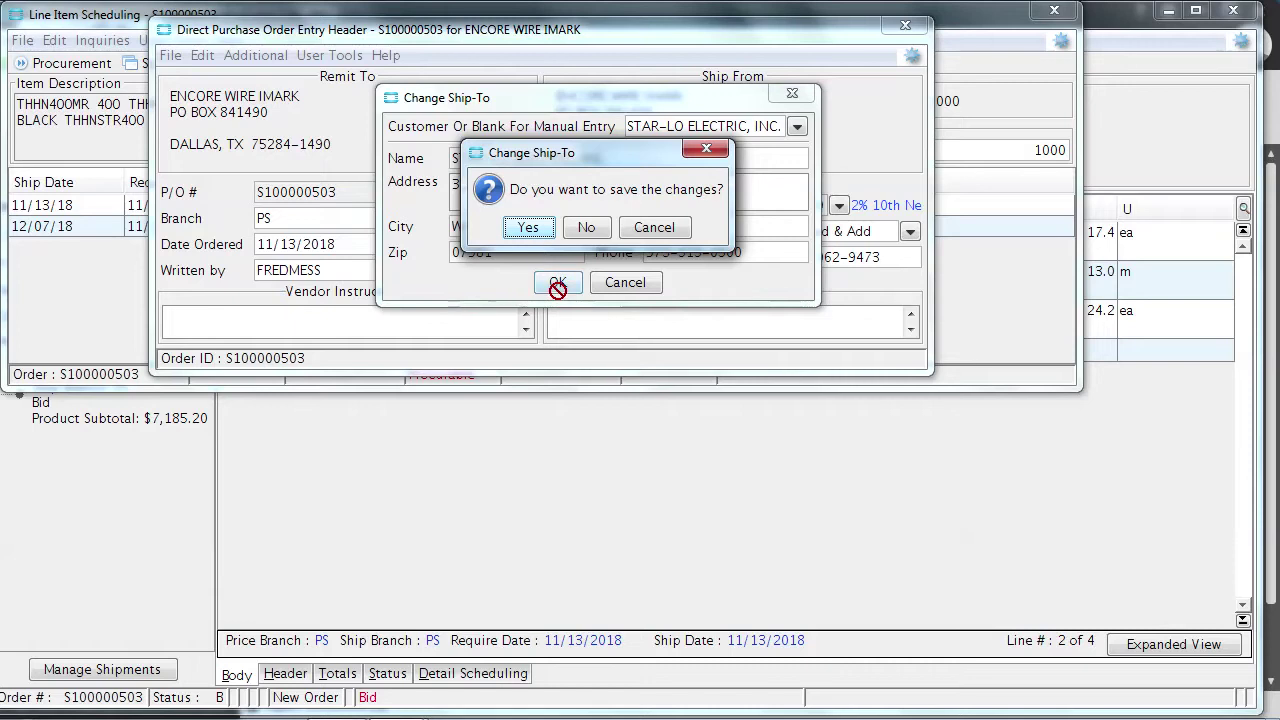
left_click(524, 227)
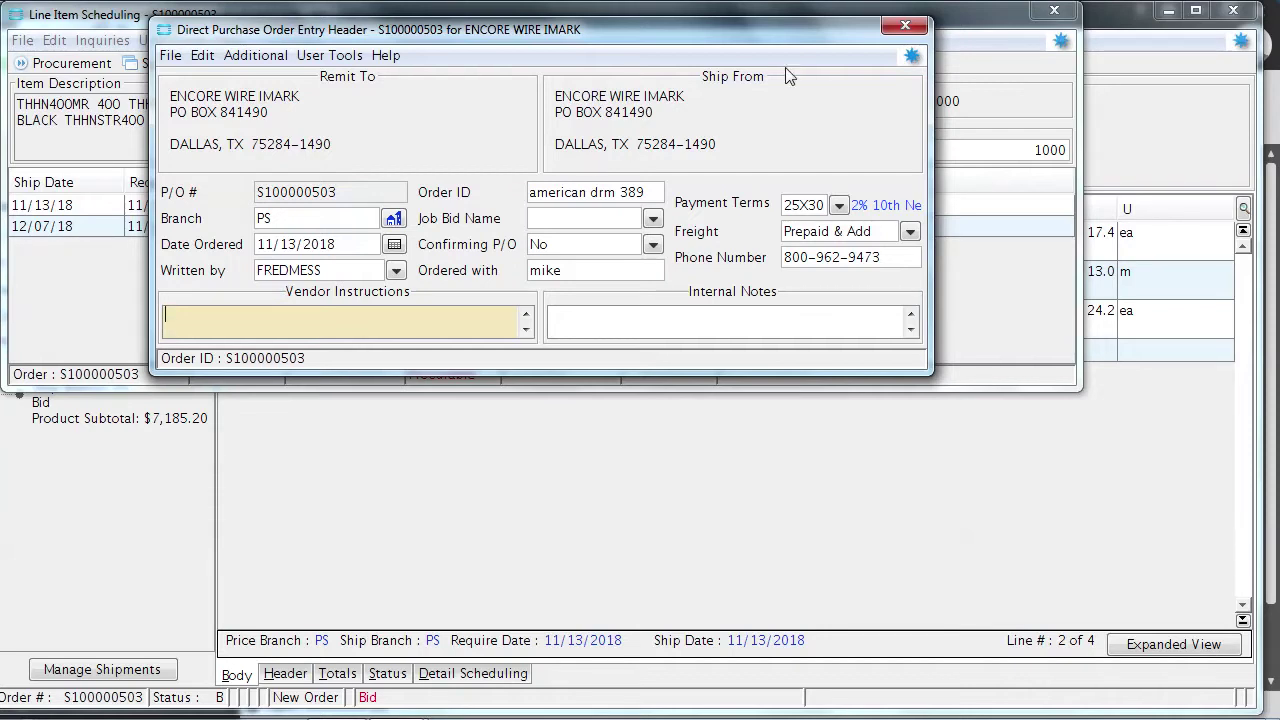
Close the direct PO header and Line Item Scheduling to return to the Star-Lo bid
left_click(903, 30)
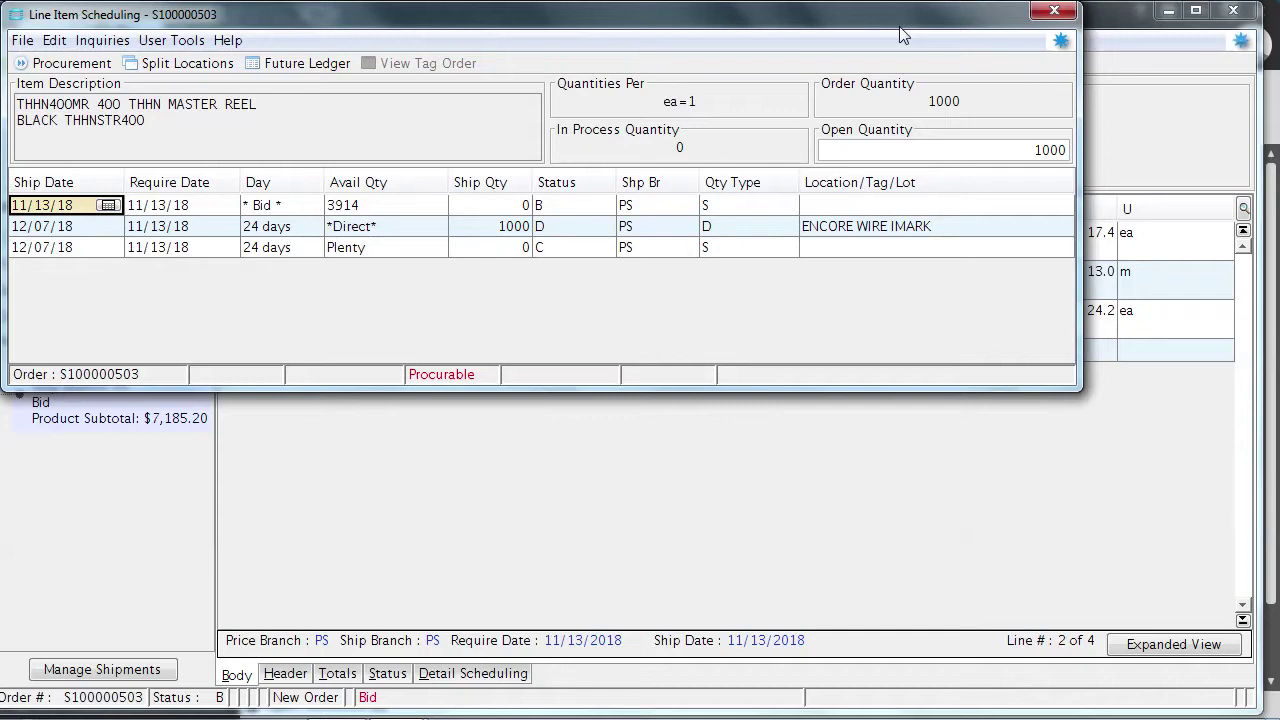
left_click(1053, 12)
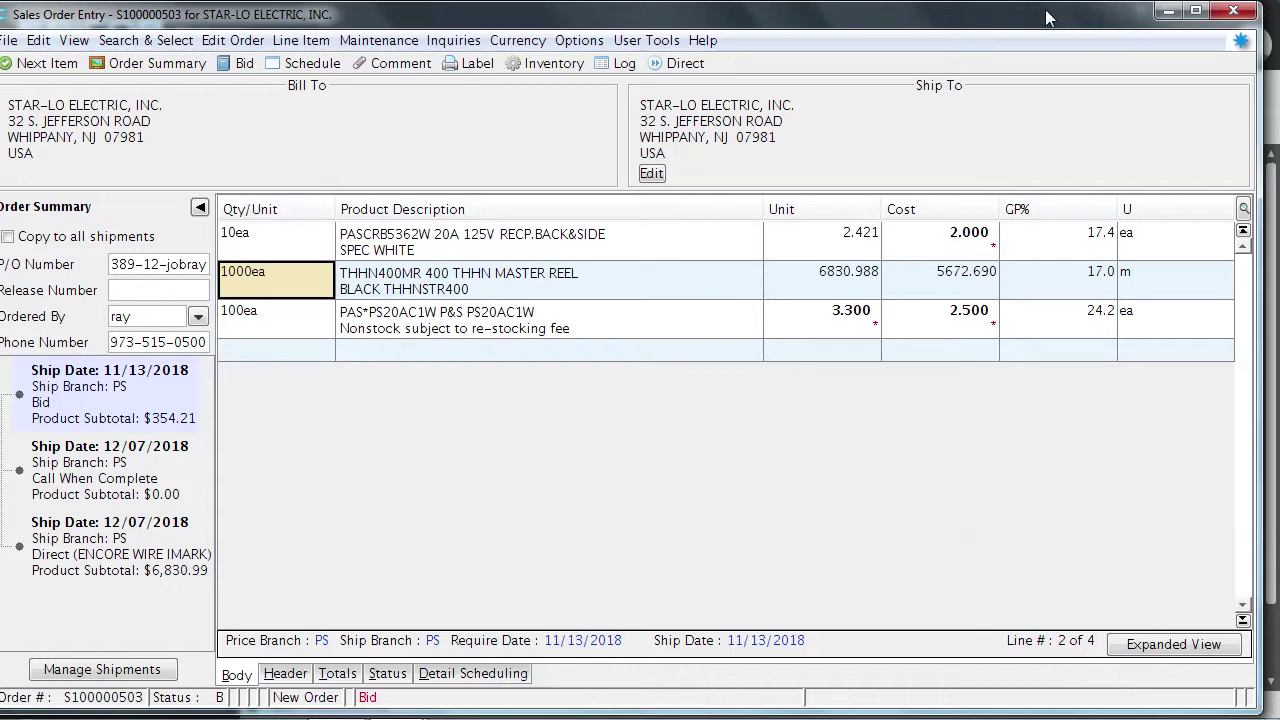
Open Line Item Scheduling for the third line, the PS20AC1W P&S receptacle
left_click(449, 329)
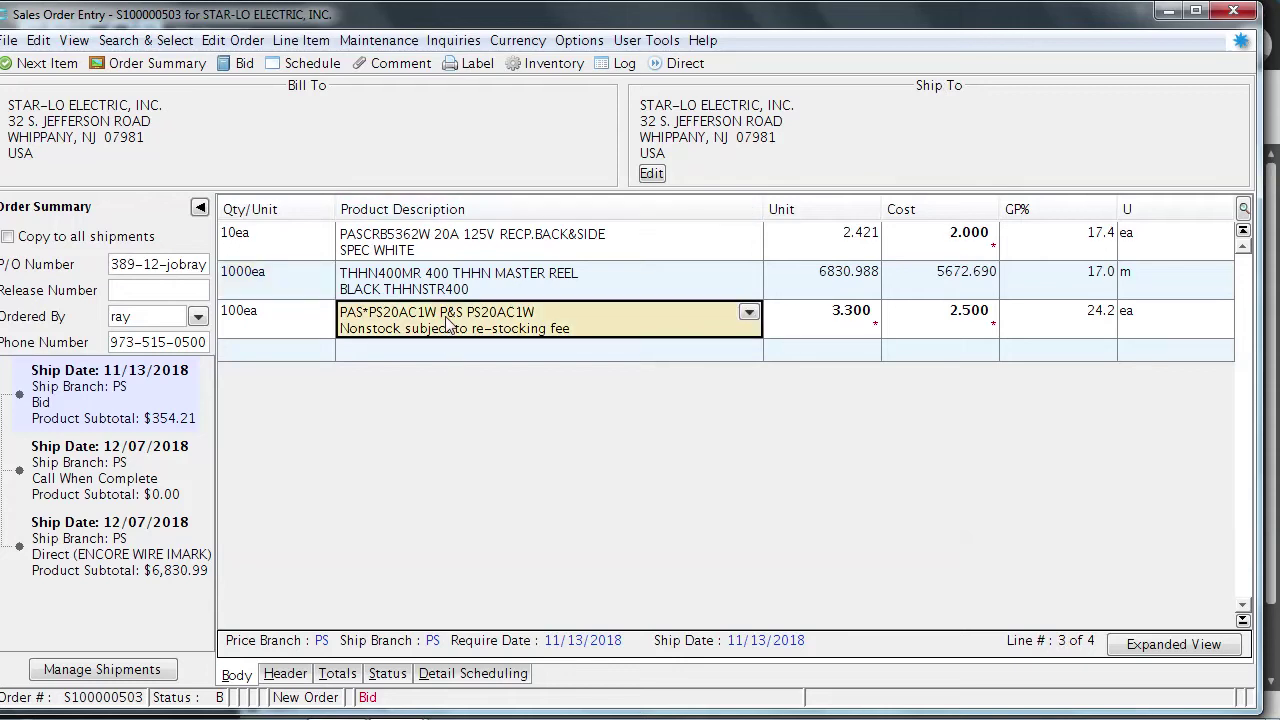
left_click(305, 330)
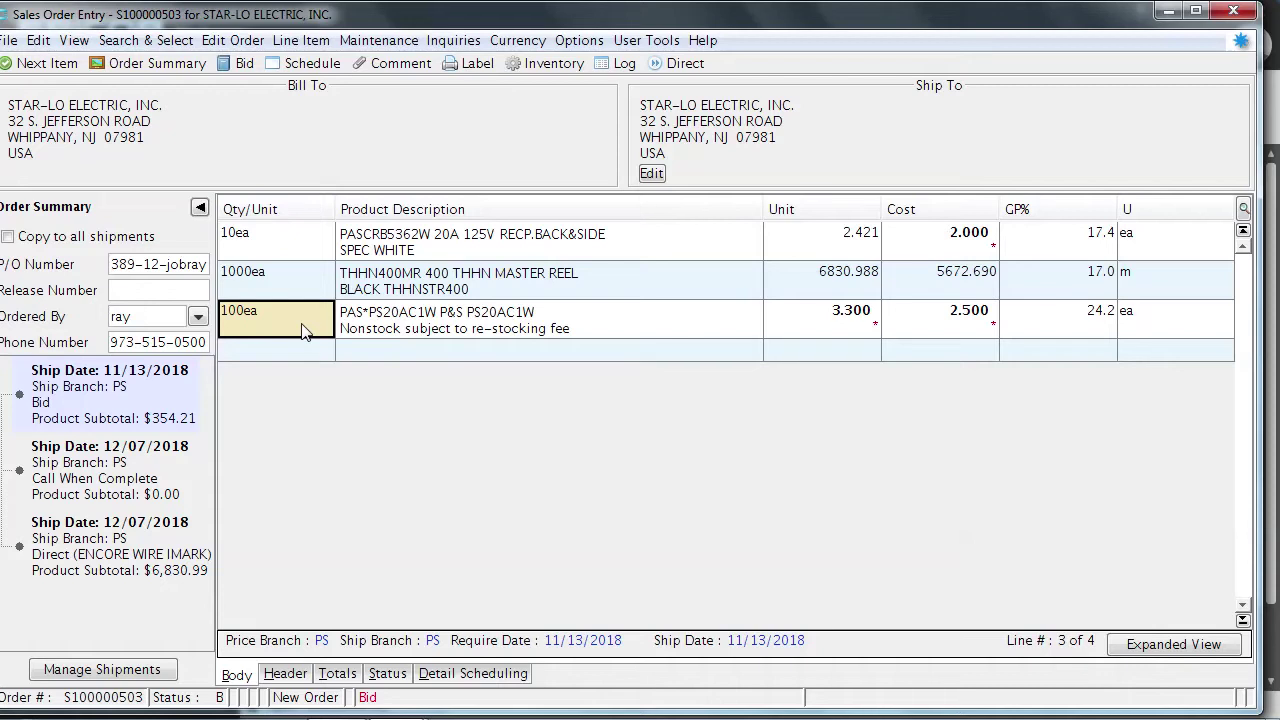
left_click(318, 65)
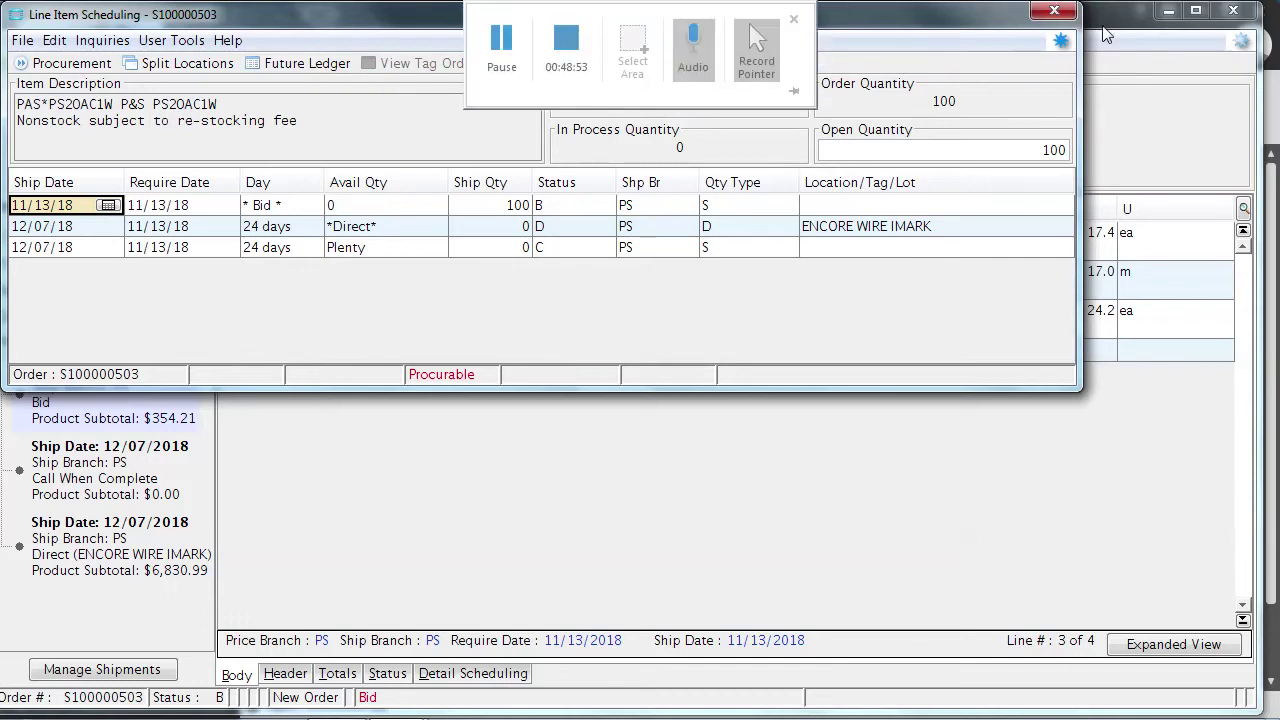
left_click(1066, 10)
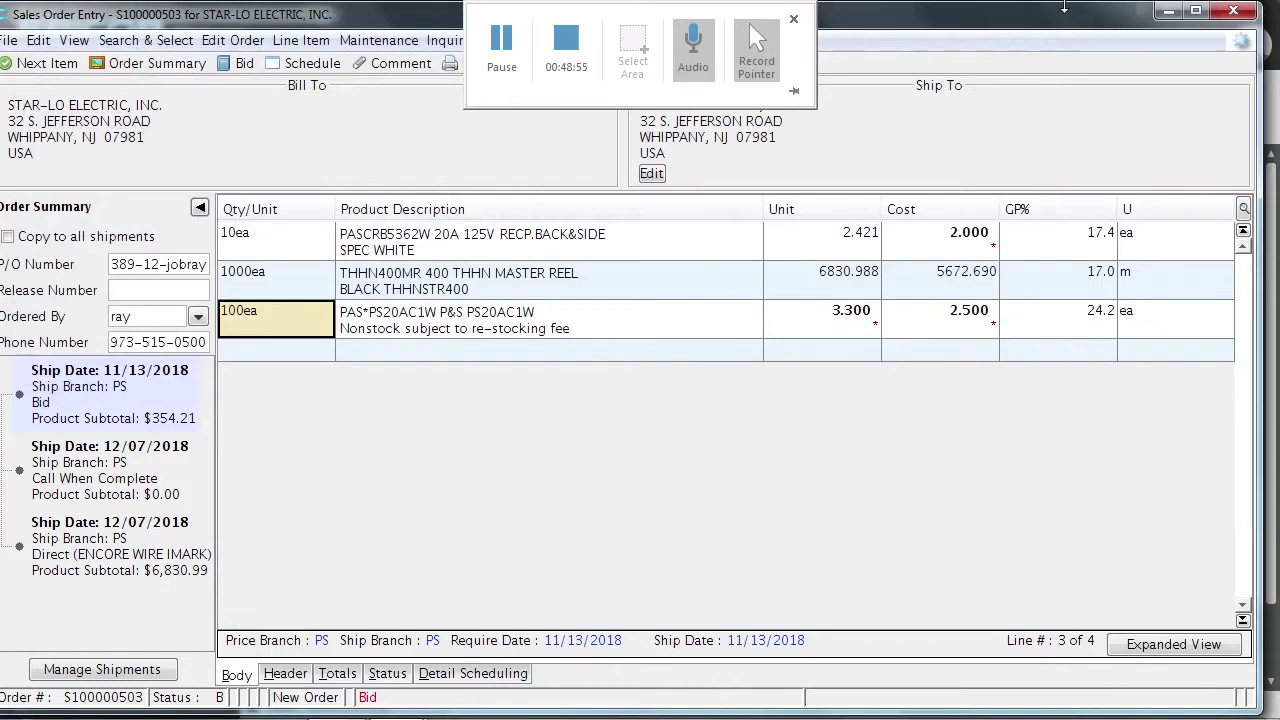
left_click(495, 334)
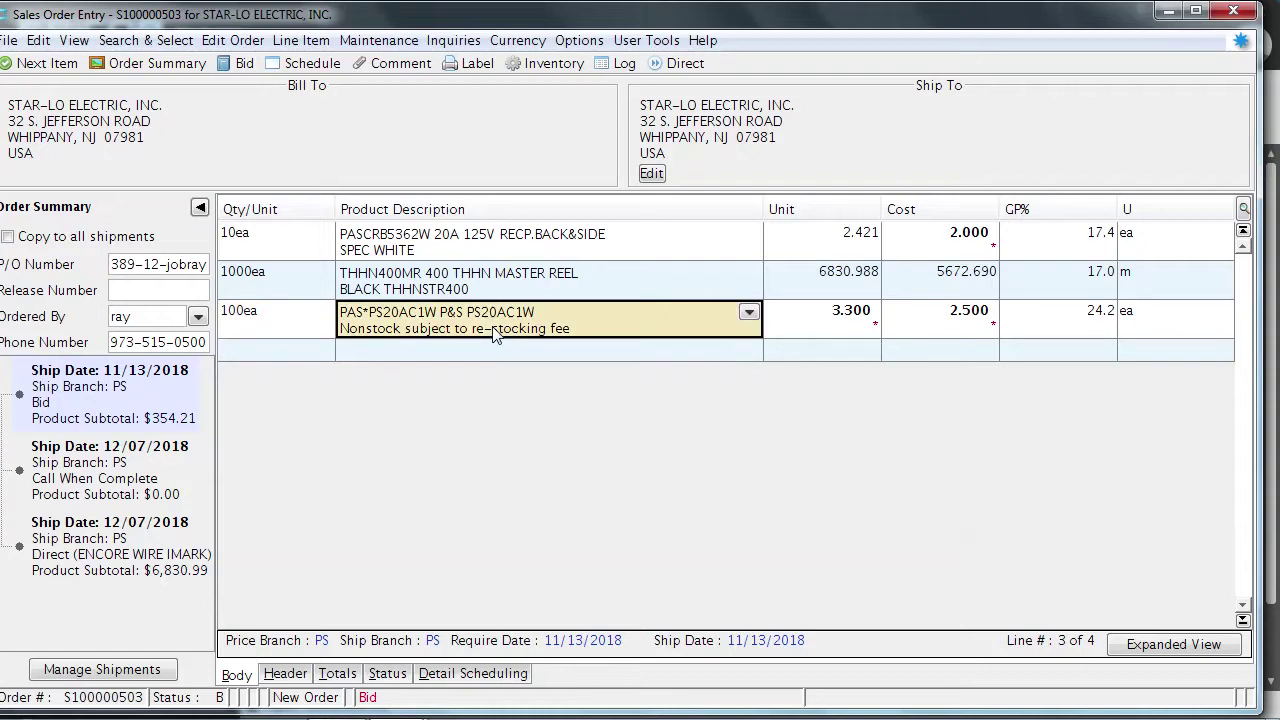
left_click(308, 63)
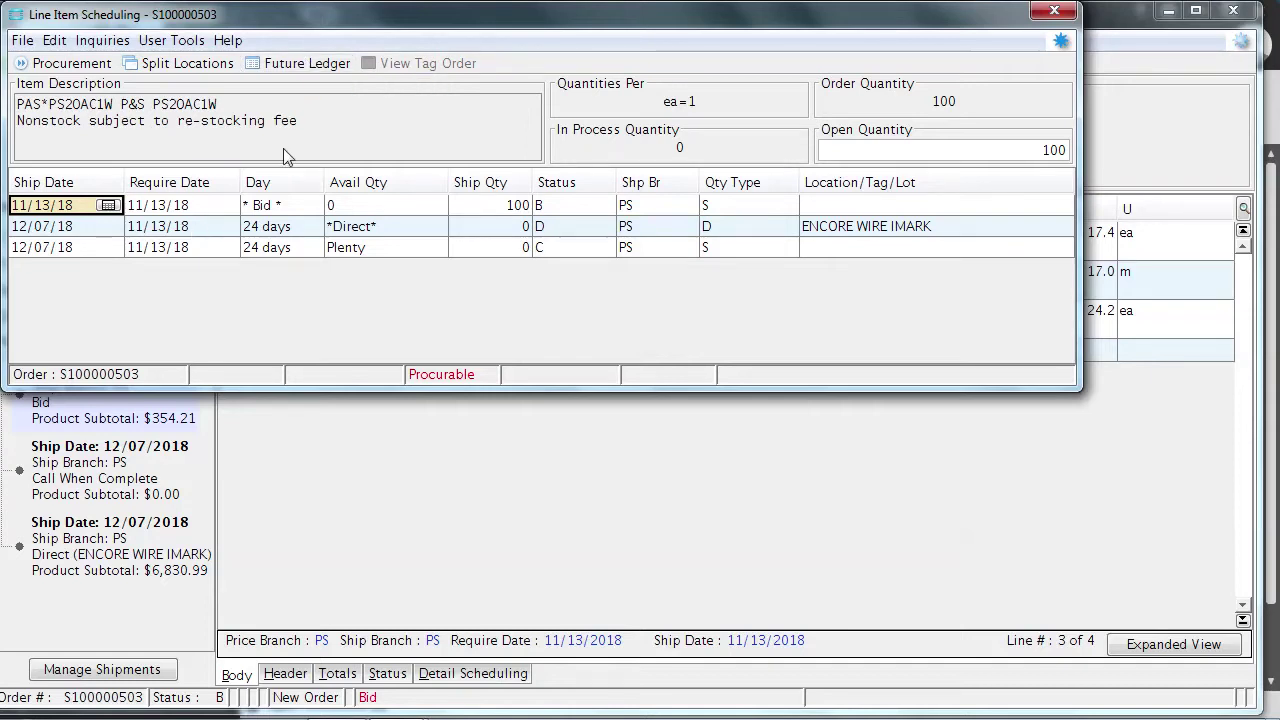
Set the Bid shipment to 0 and move all 100 units to the Plenty line
left_click(500, 207)
type("0")
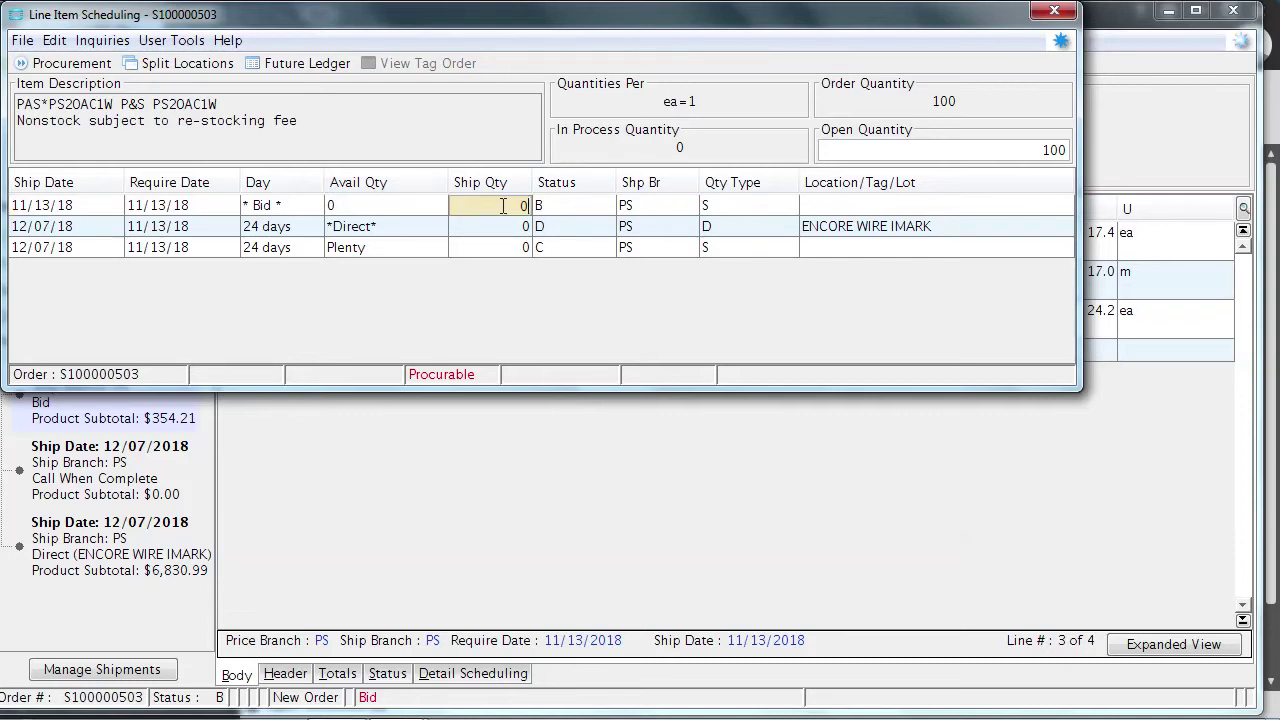
key("Return")
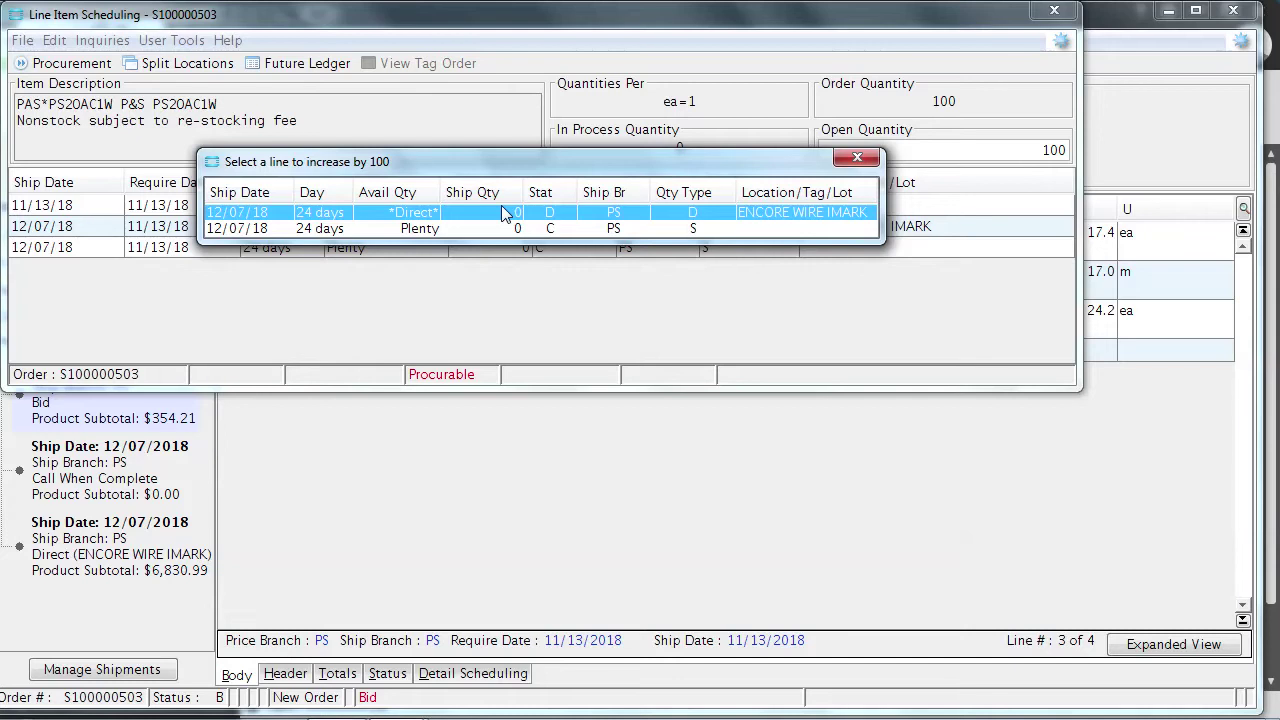
double_click(401, 229)
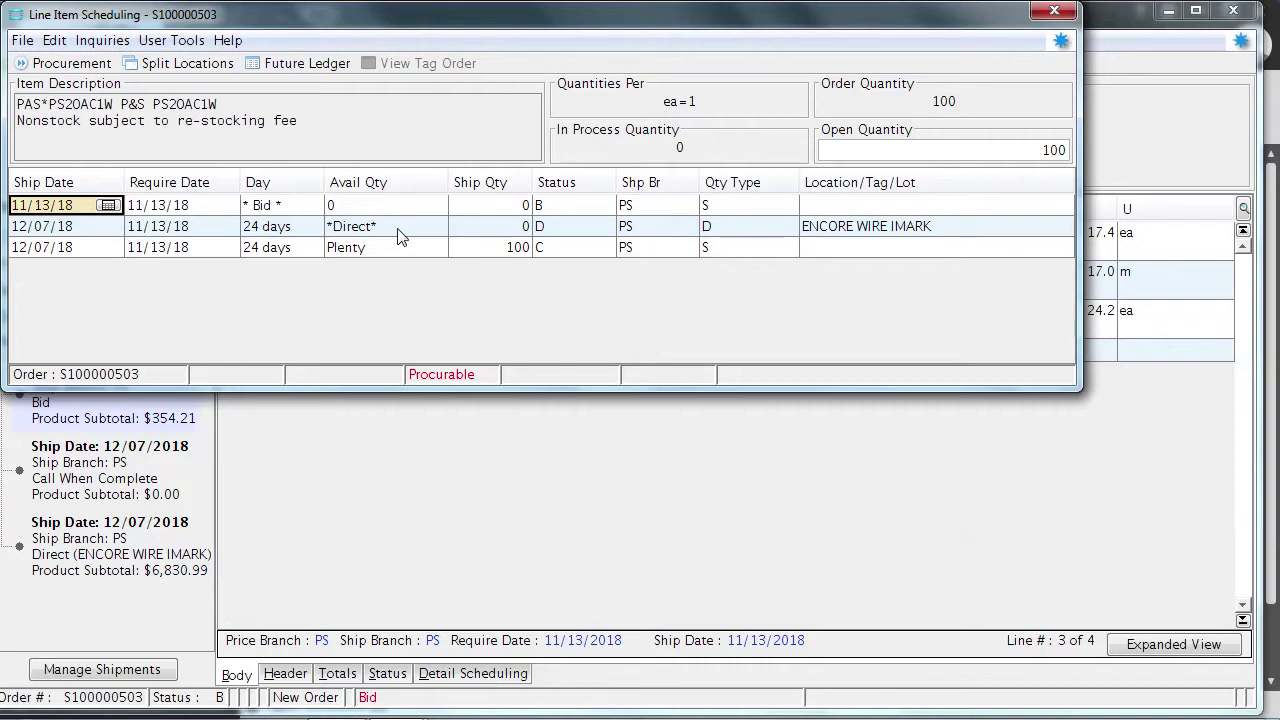
left_click(474, 252)
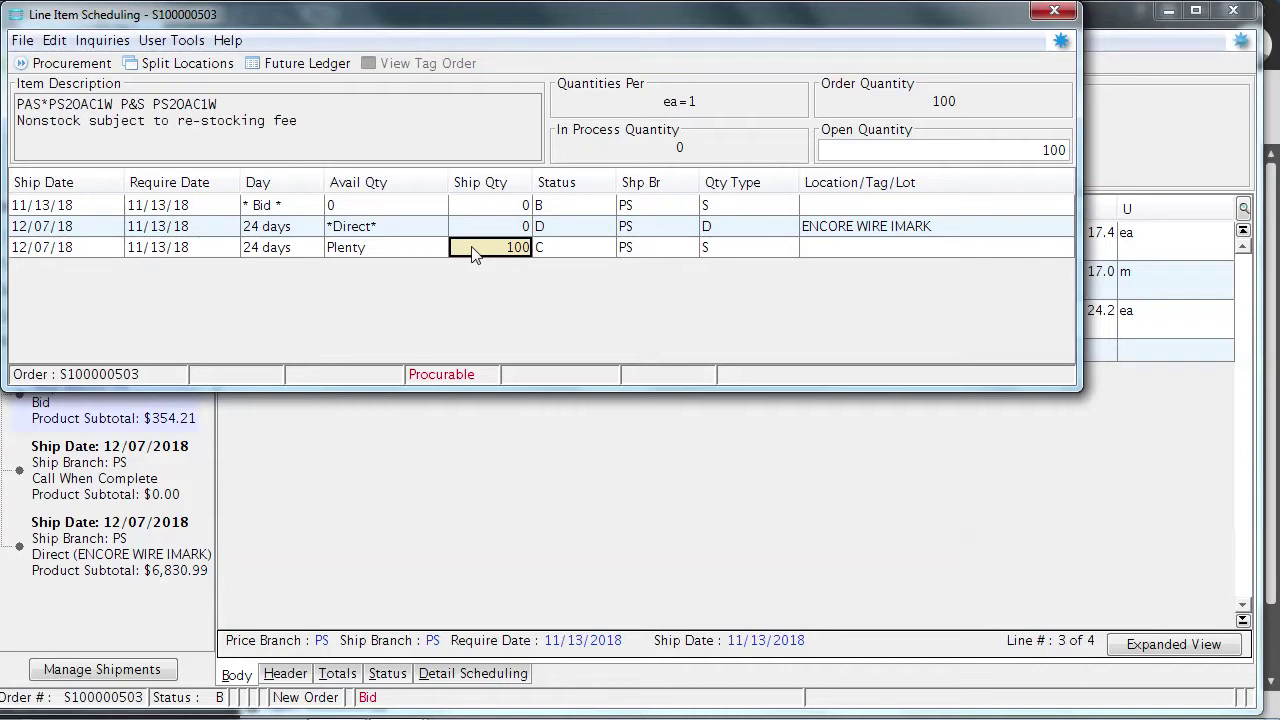
Enter a procure quantity of 100 in Line Item Procurement
left_click(79, 64)
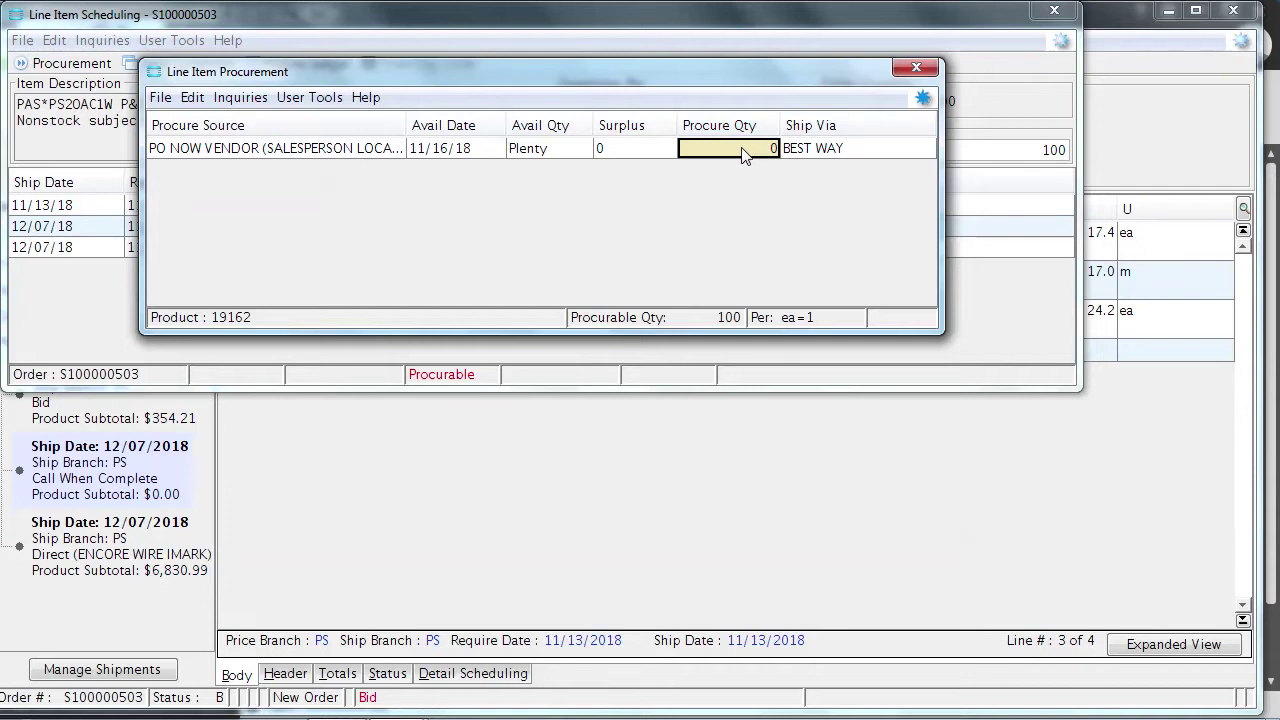
type("100")
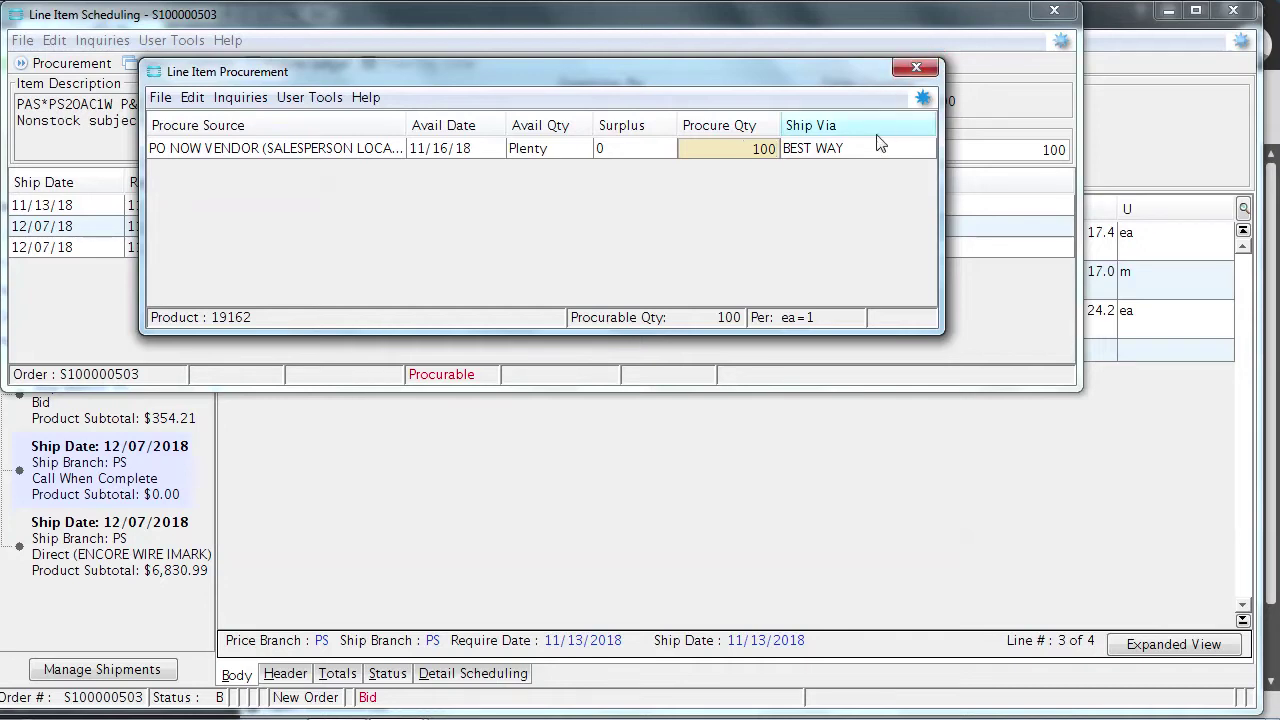
left_click(853, 152)
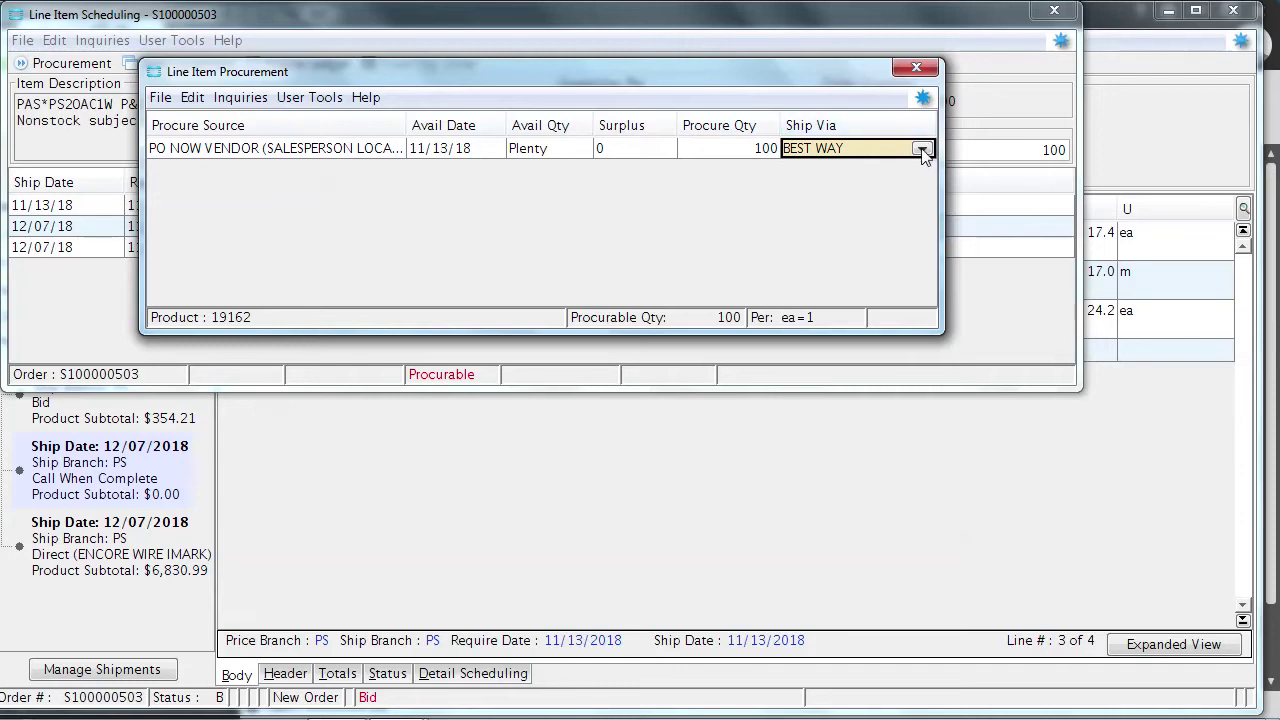
Set the procurement Ship Via to FED-X PRIORITY 1 and close the window
left_click(851, 150)
type("fed ex nxt da")
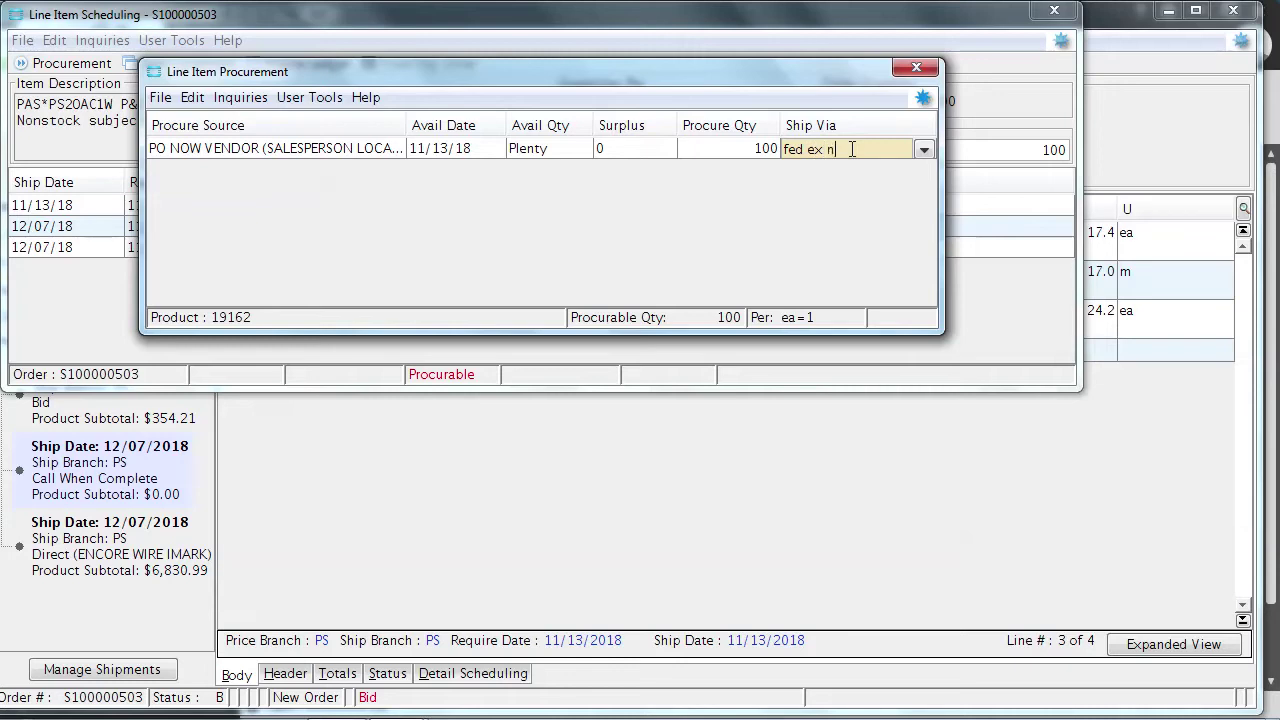
type("y")
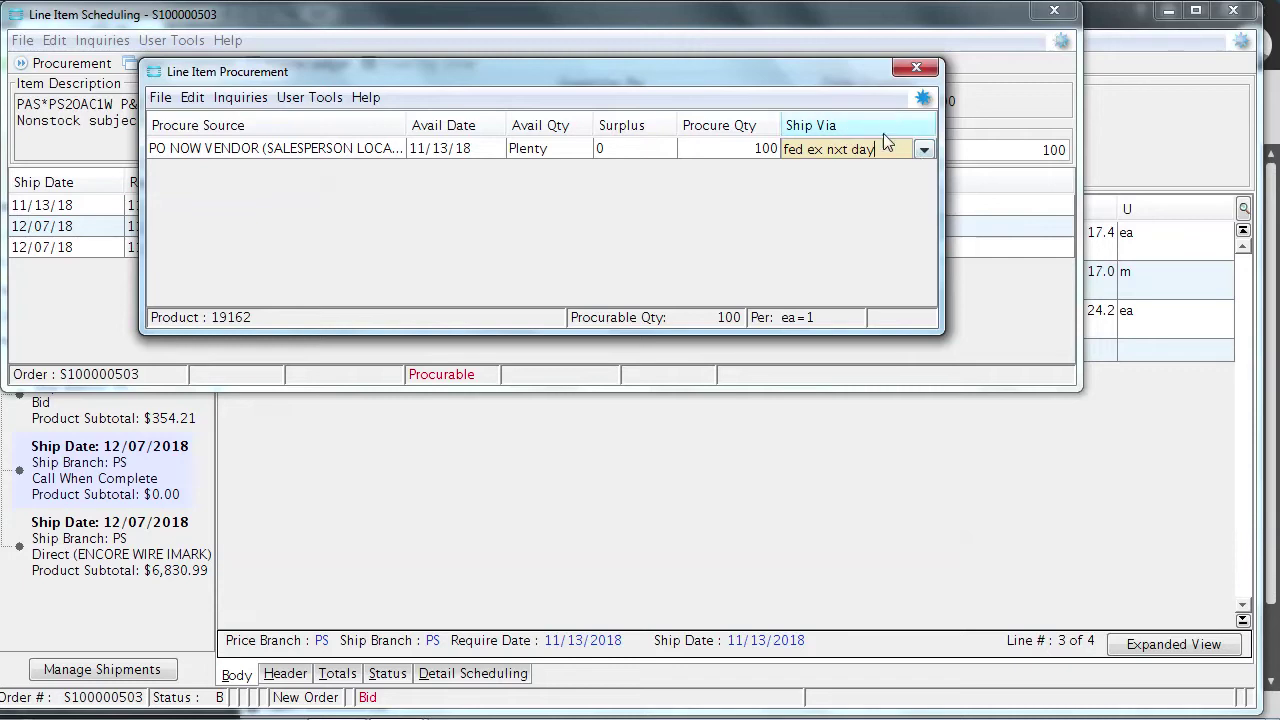
triple_click(873, 150)
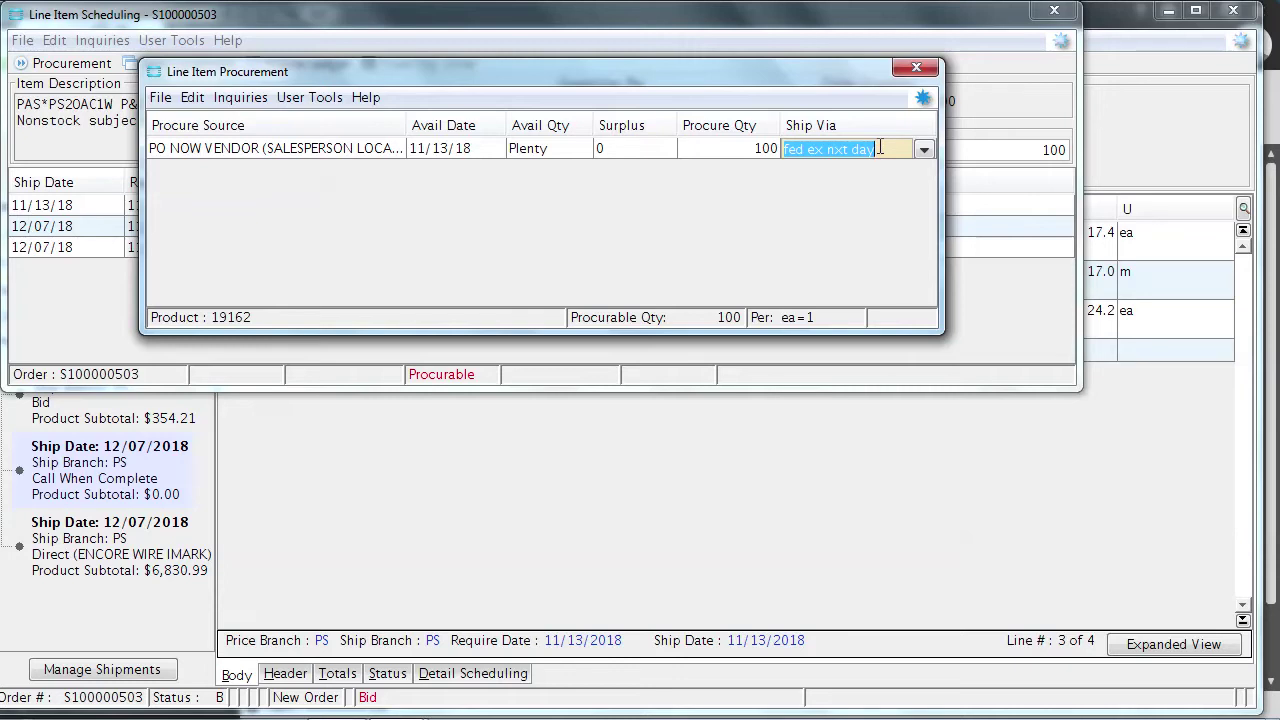
key("BackSpace")
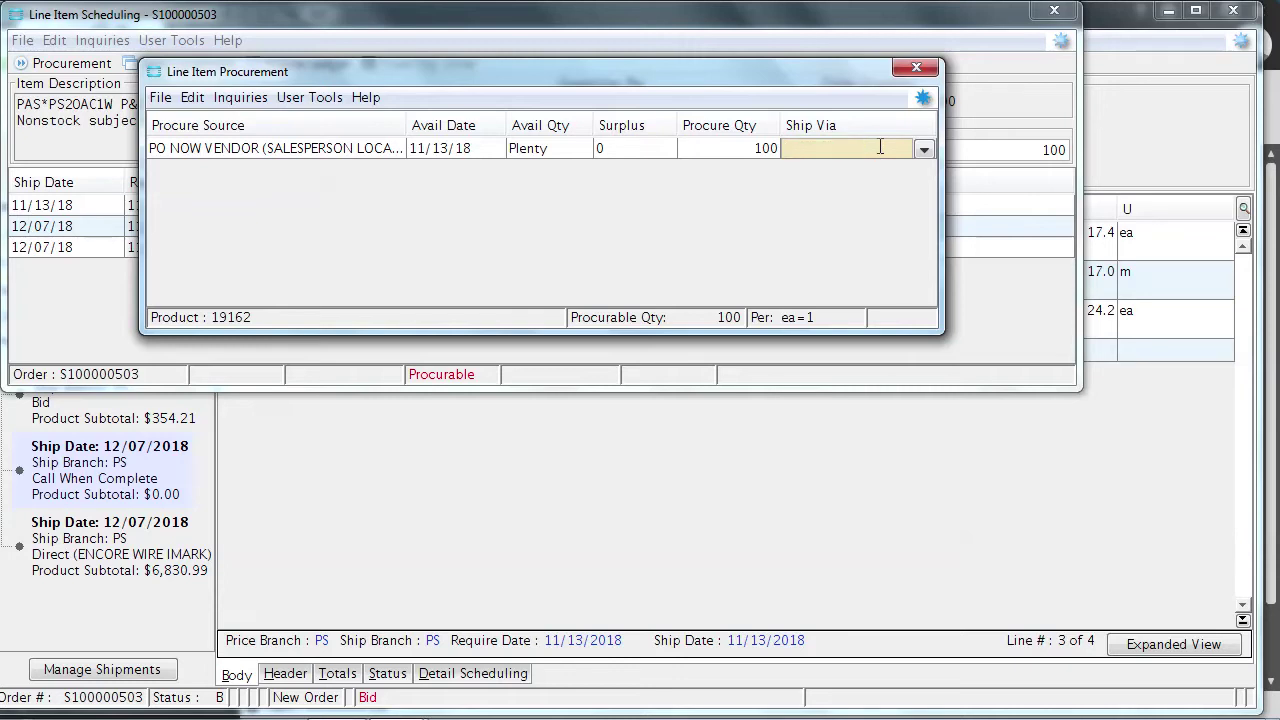
left_click(880, 147)
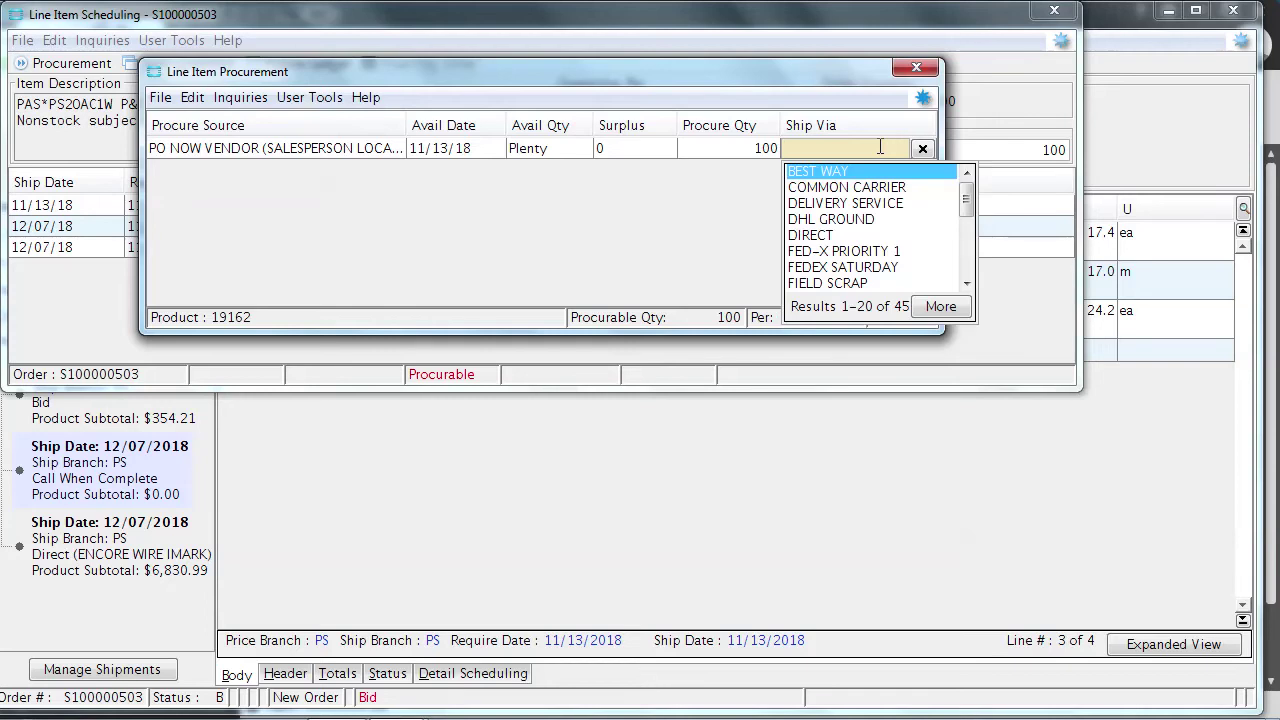
left_click(805, 253)
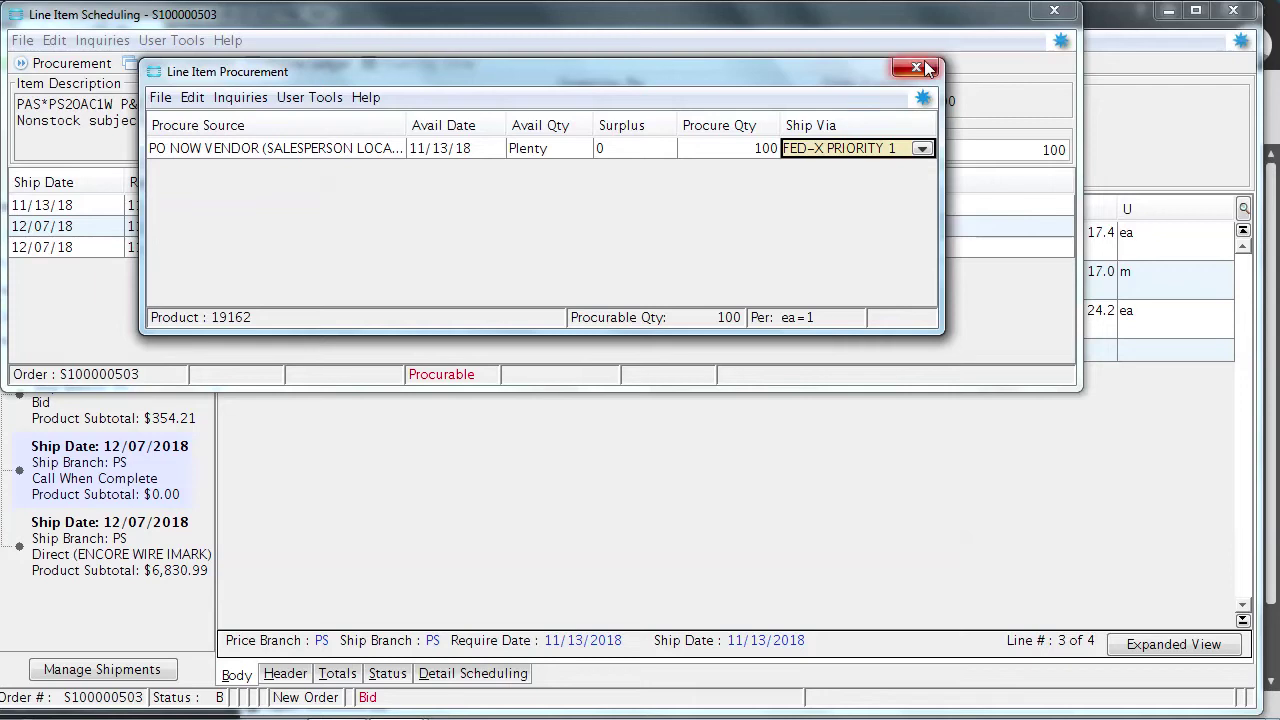
left_click(916, 64)
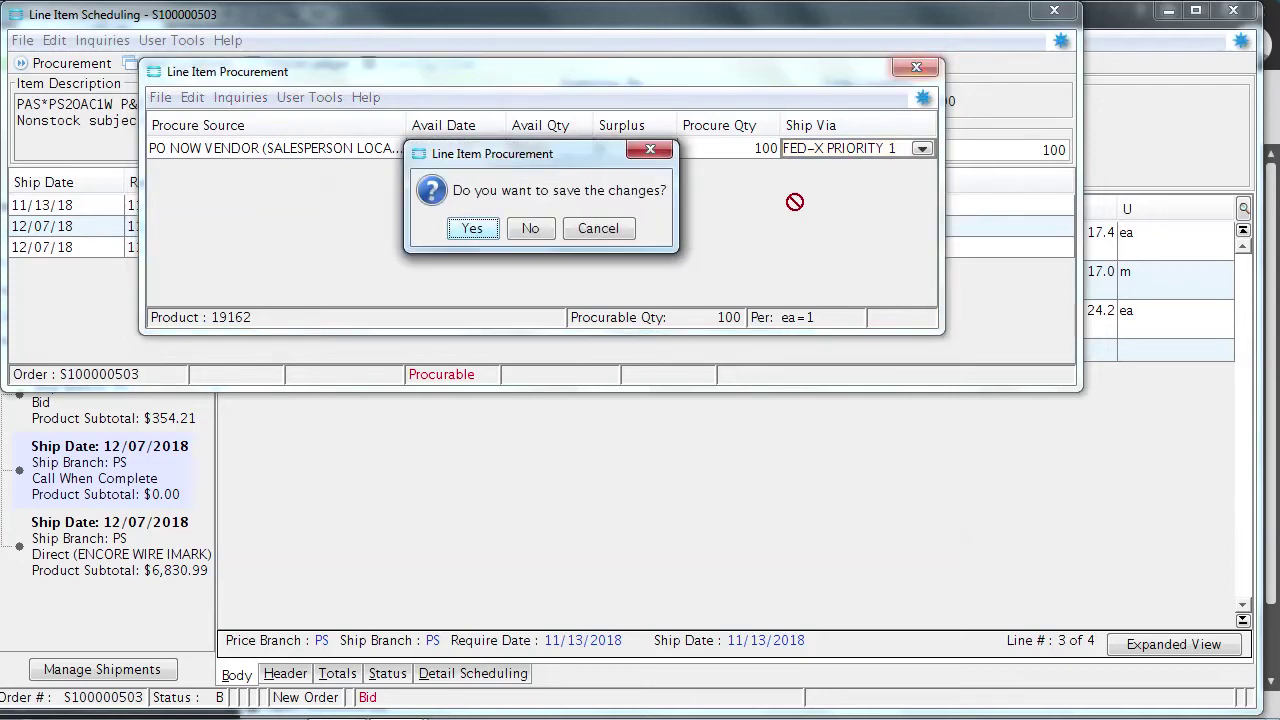
Save the procurement changes and close Line Item Scheduling back to the Star-Lo bid
left_click(472, 229)
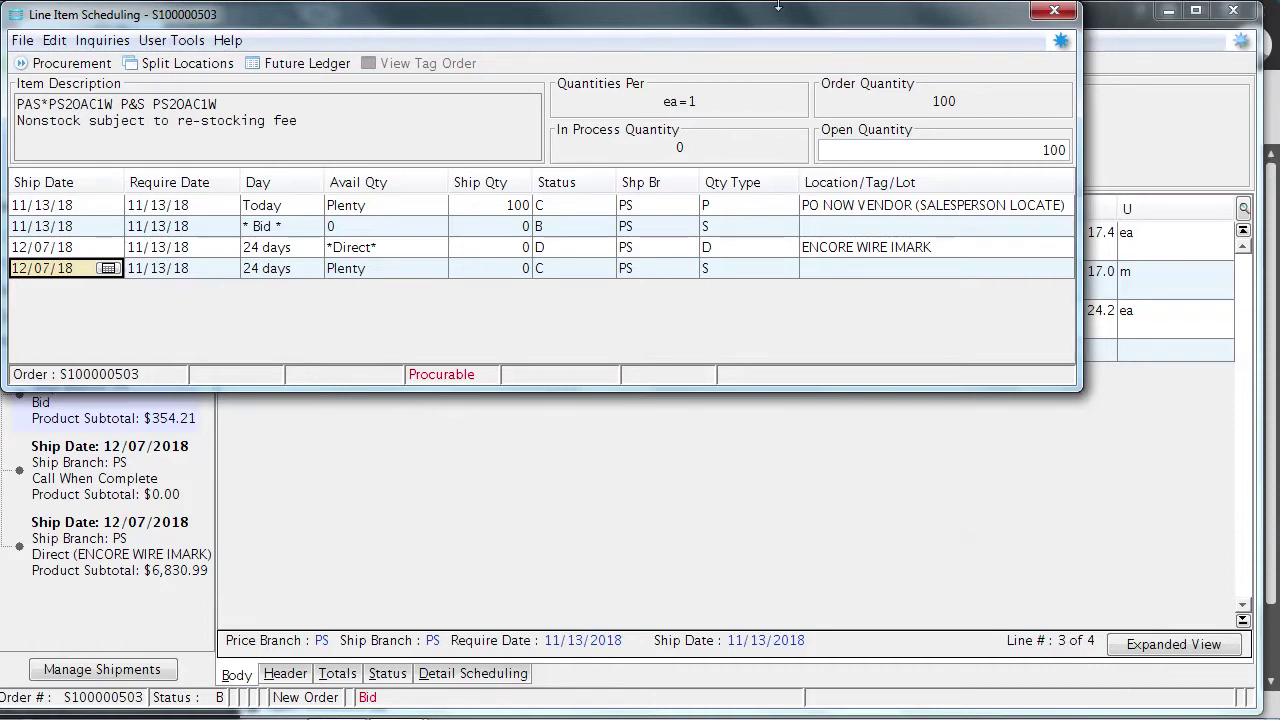
left_click(1055, 12)
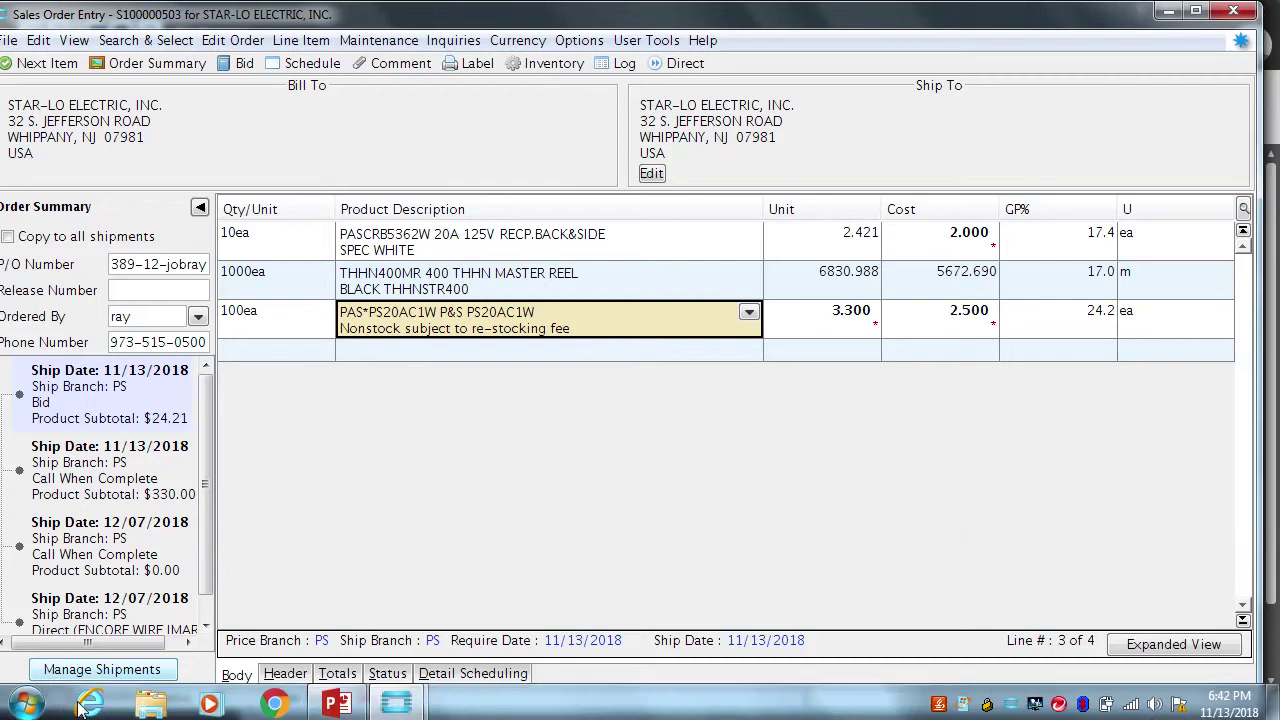
Run Consolidate Back Orders from Manage Shipments
left_click(95, 670)
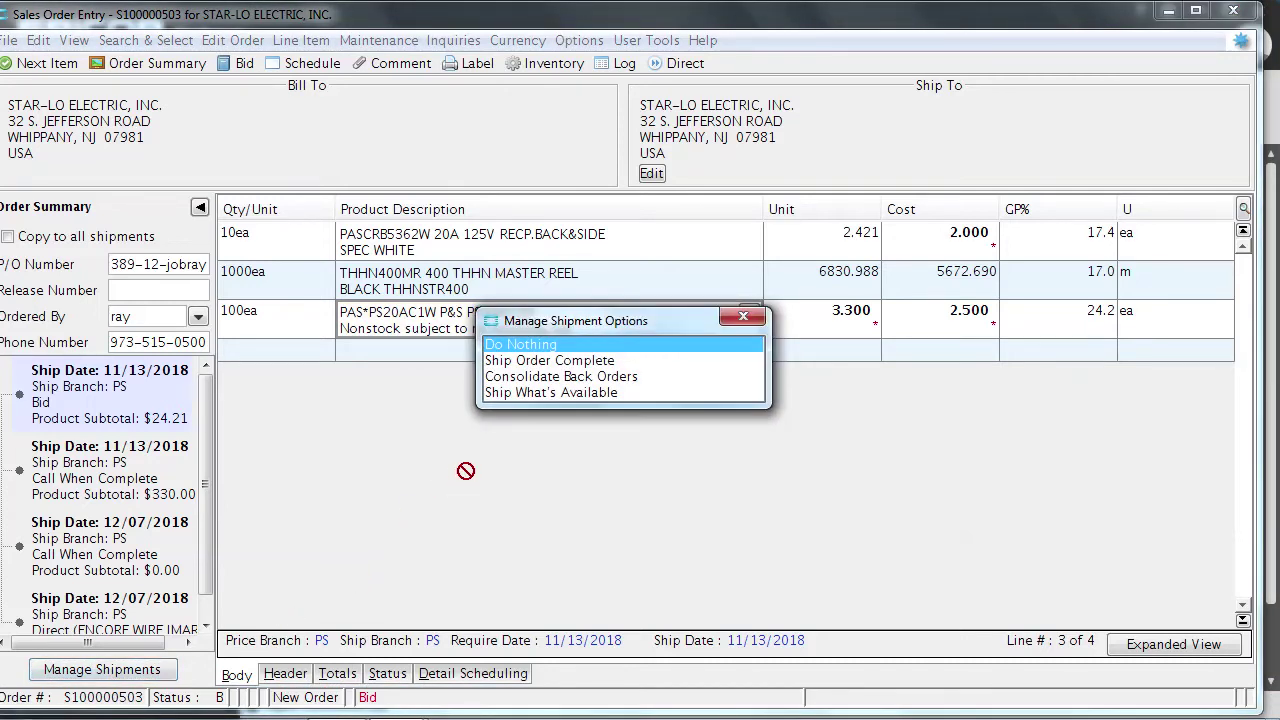
left_click(539, 377)
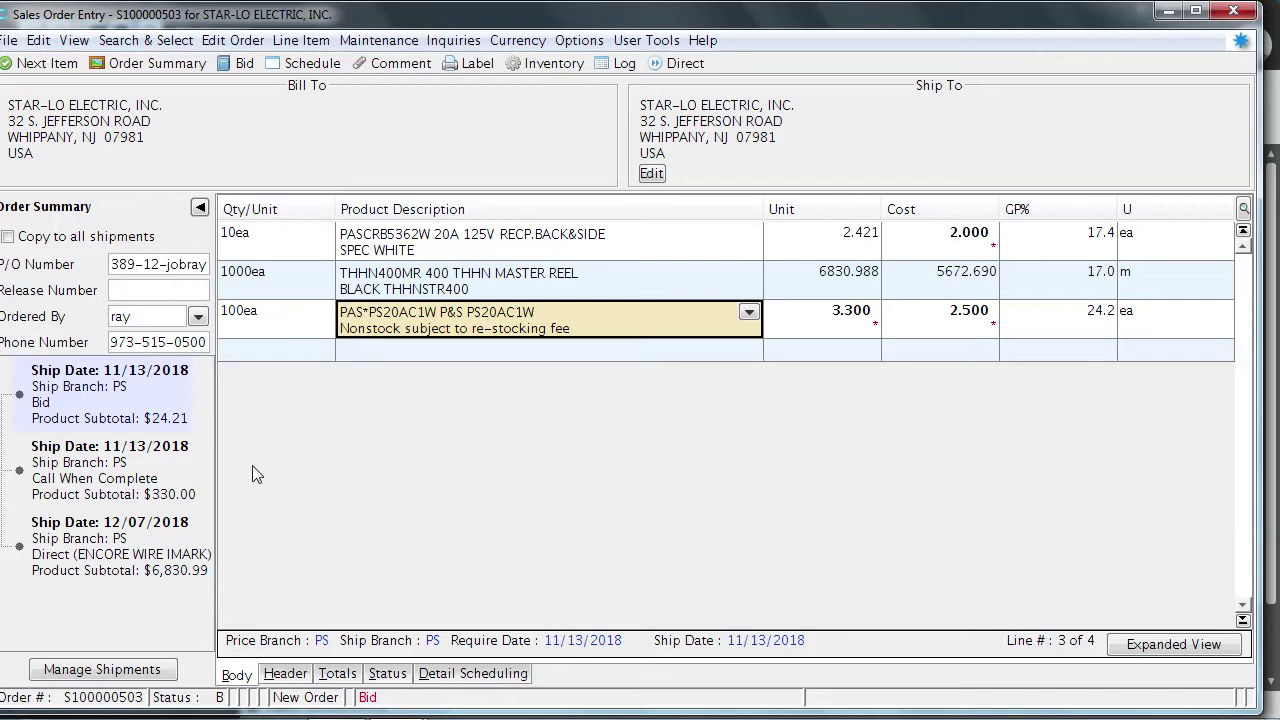
Check the 11/13 call-when-complete shipment, dismiss its order comment, then show the 12/07/2018 direct Encore Wire shipment
left_click(155, 484)
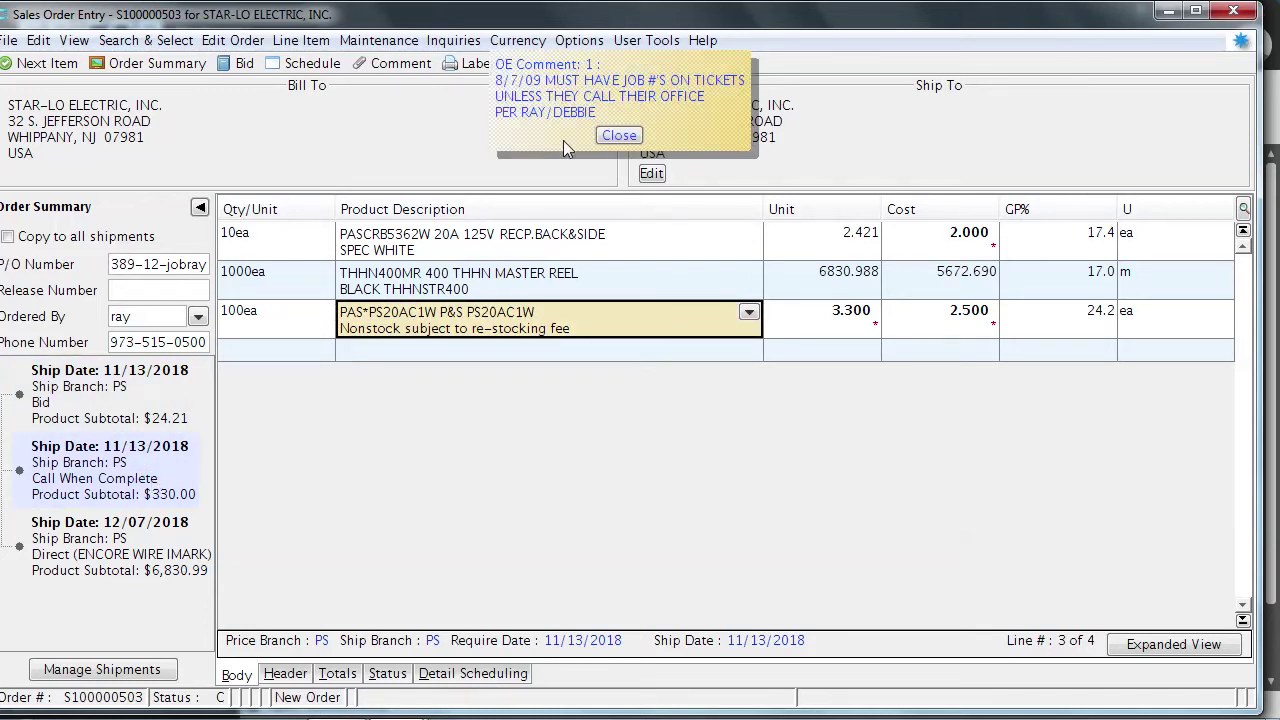
left_click(619, 136)
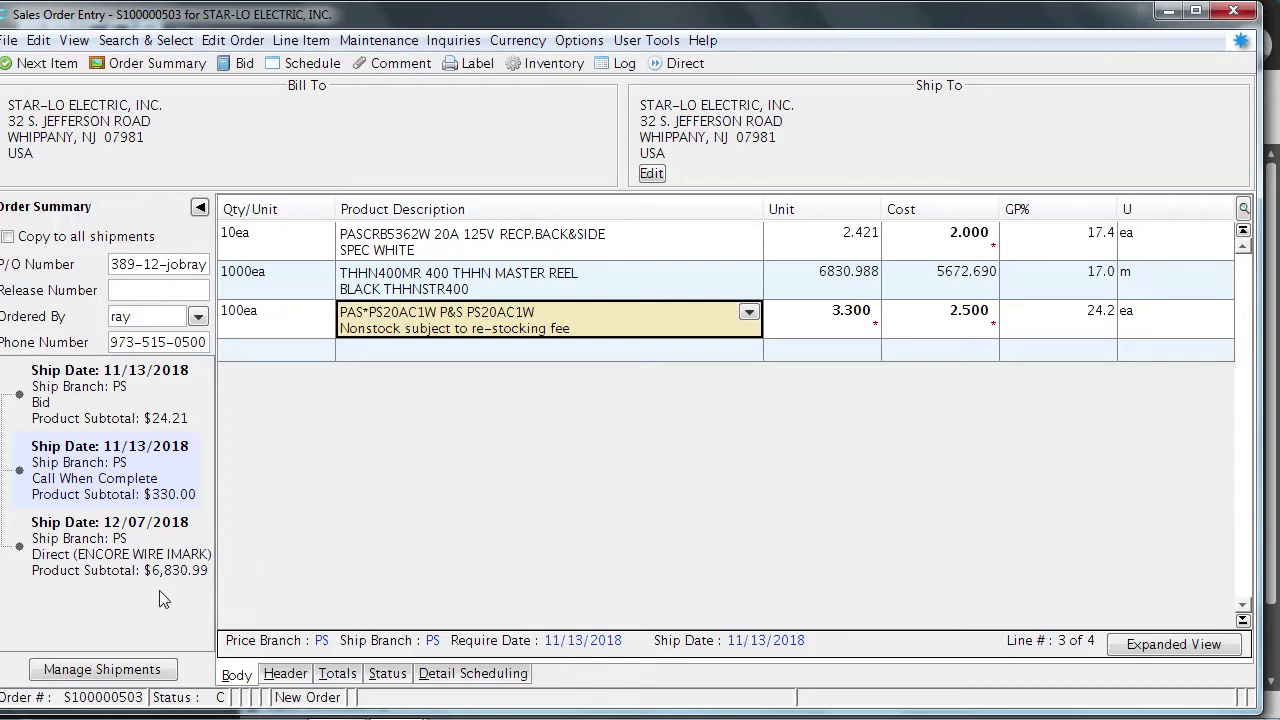
left_click(140, 556)
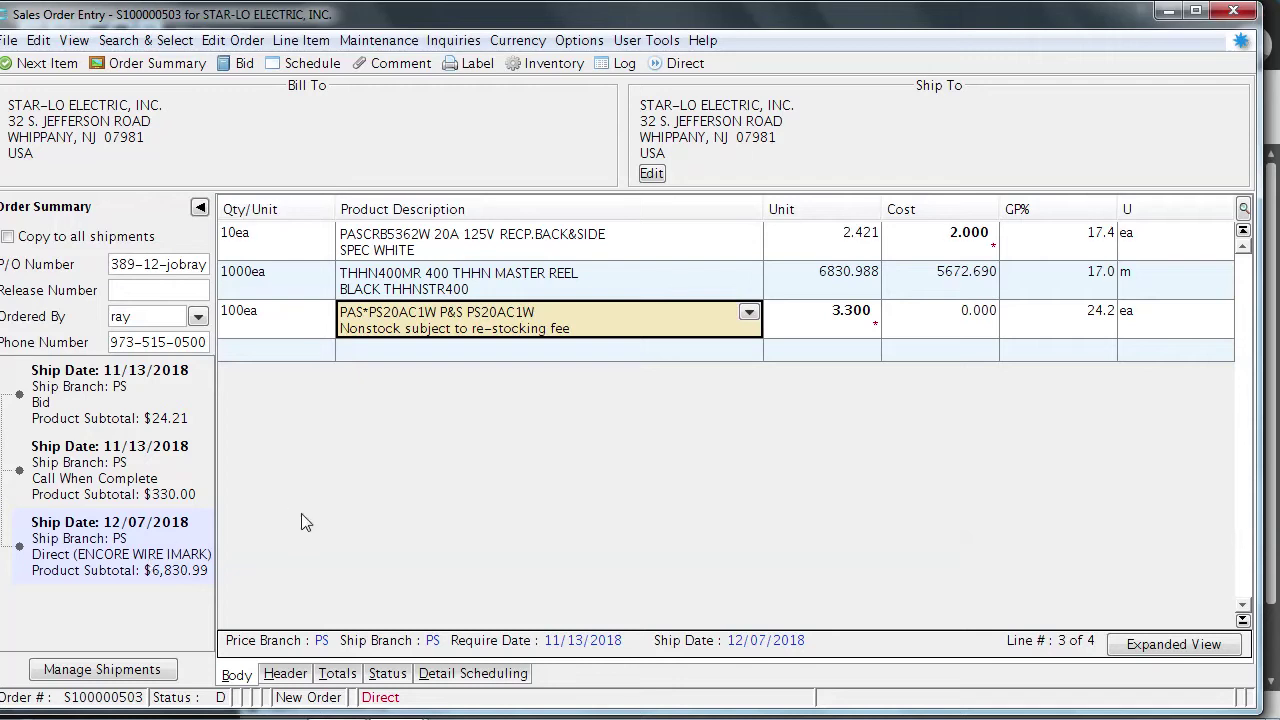
Set the THHN400MR wire cost to 4895.000 for 28.3 GP%, choosing Do Nothing for shipments
left_click(963, 284)
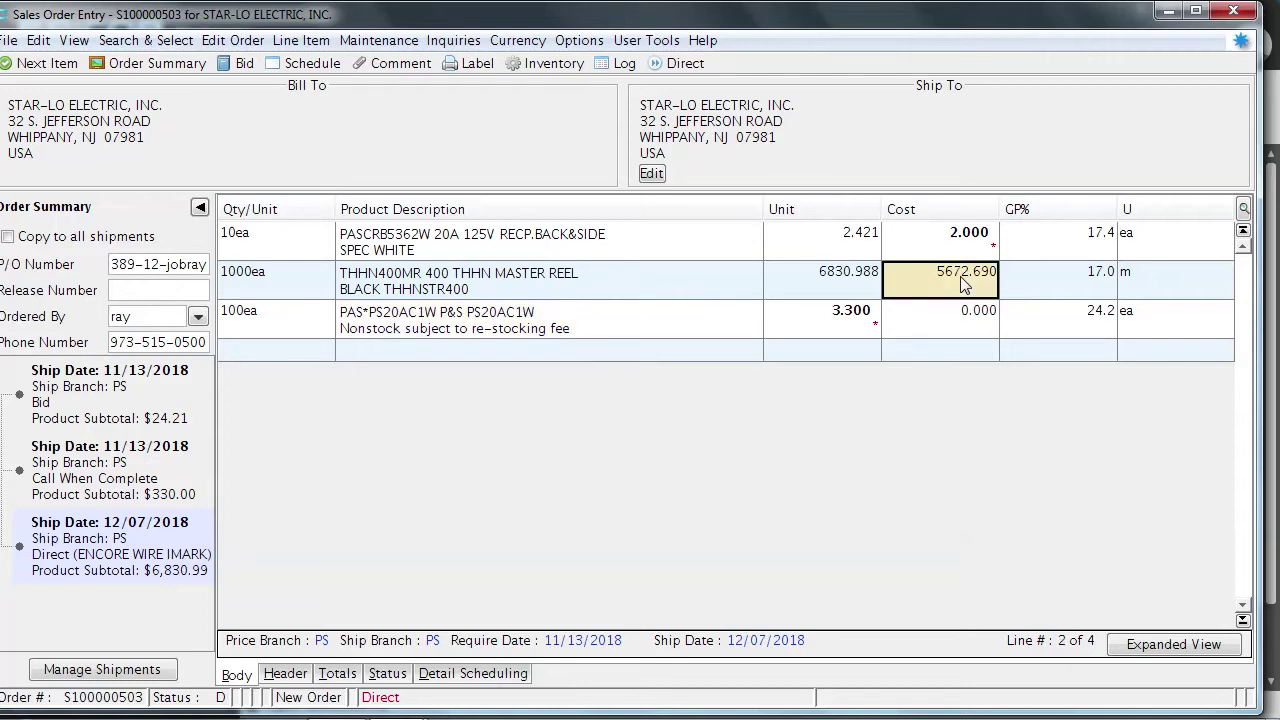
type("4895.000")
left_click(1043, 290)
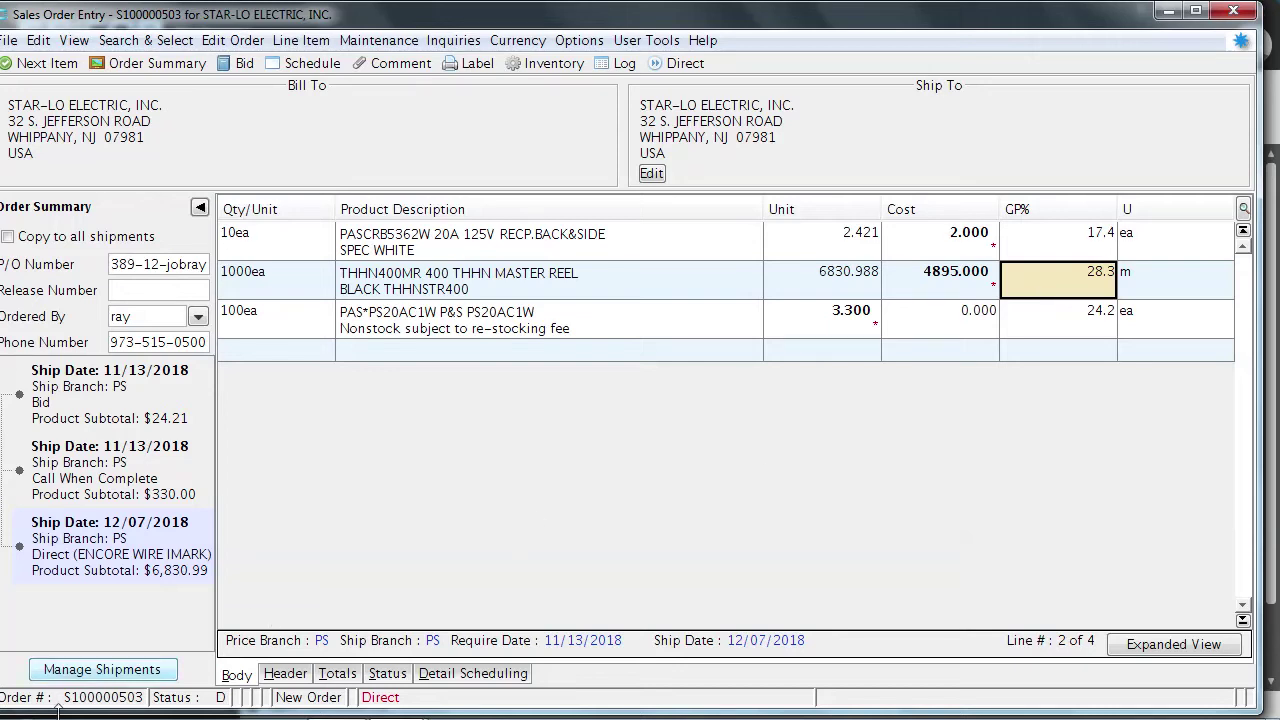
left_click(104, 670)
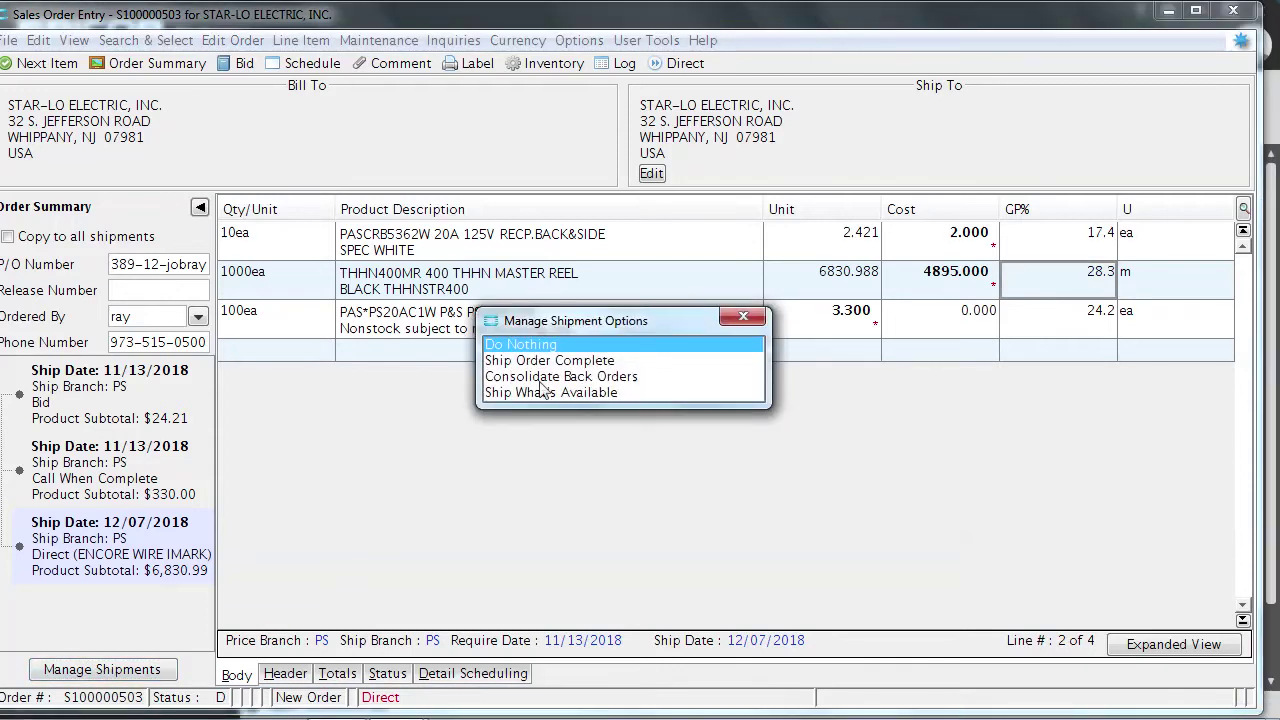
left_click(731, 344)
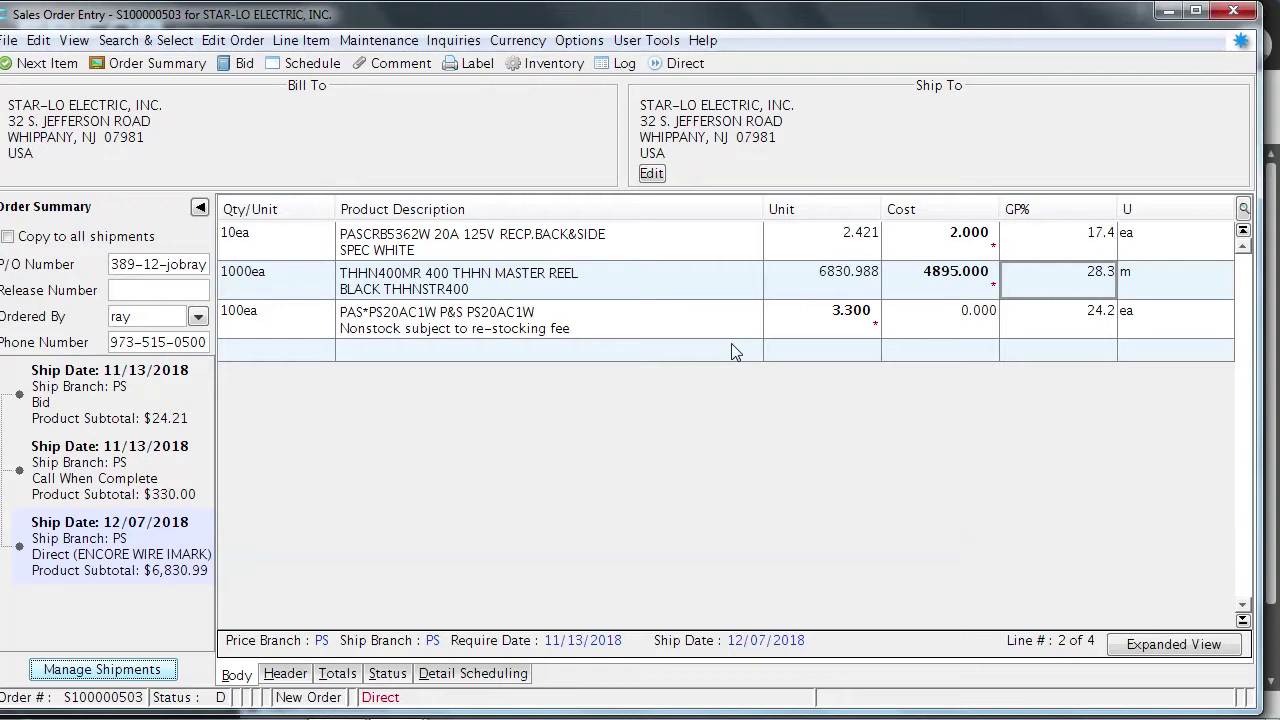
Select the 11/13/2018 Call When Complete shipment and dismiss its order comment
left_click(133, 468)
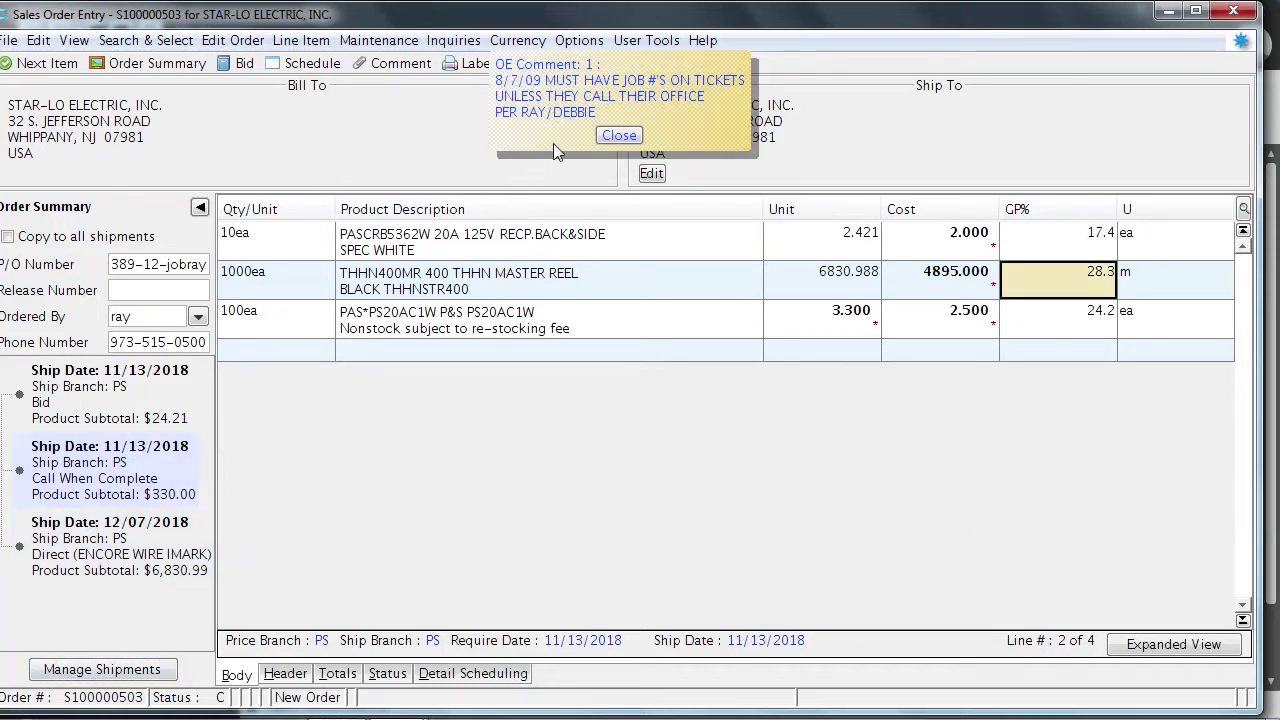
left_click(623, 138)
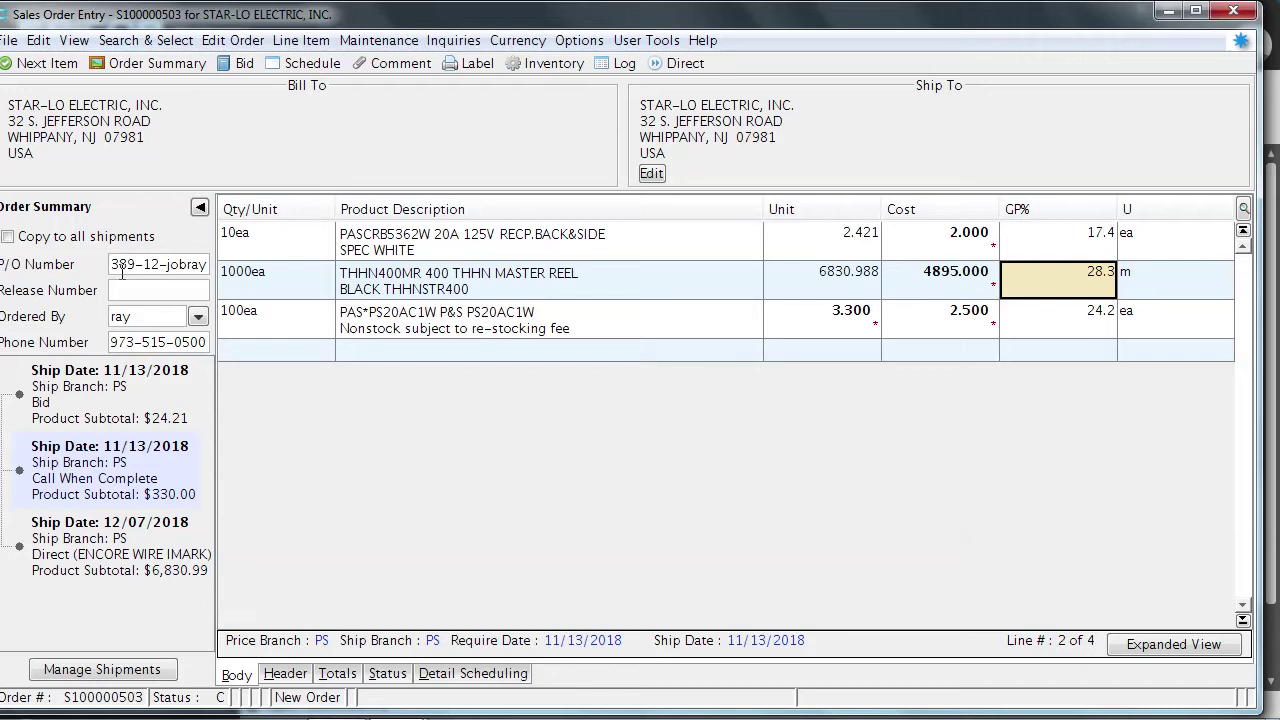
Tick 'Copy to all shipments' and reselect the Call When Complete shipment
left_click(8, 238)
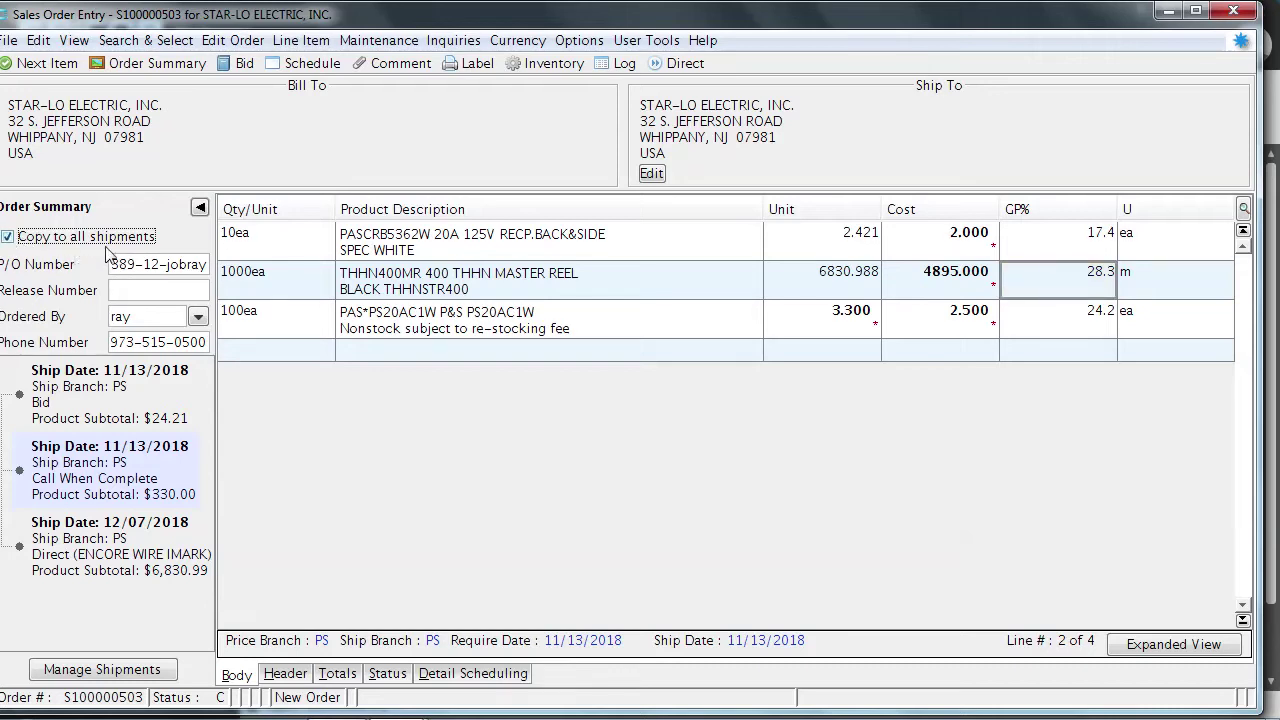
left_click(88, 594)
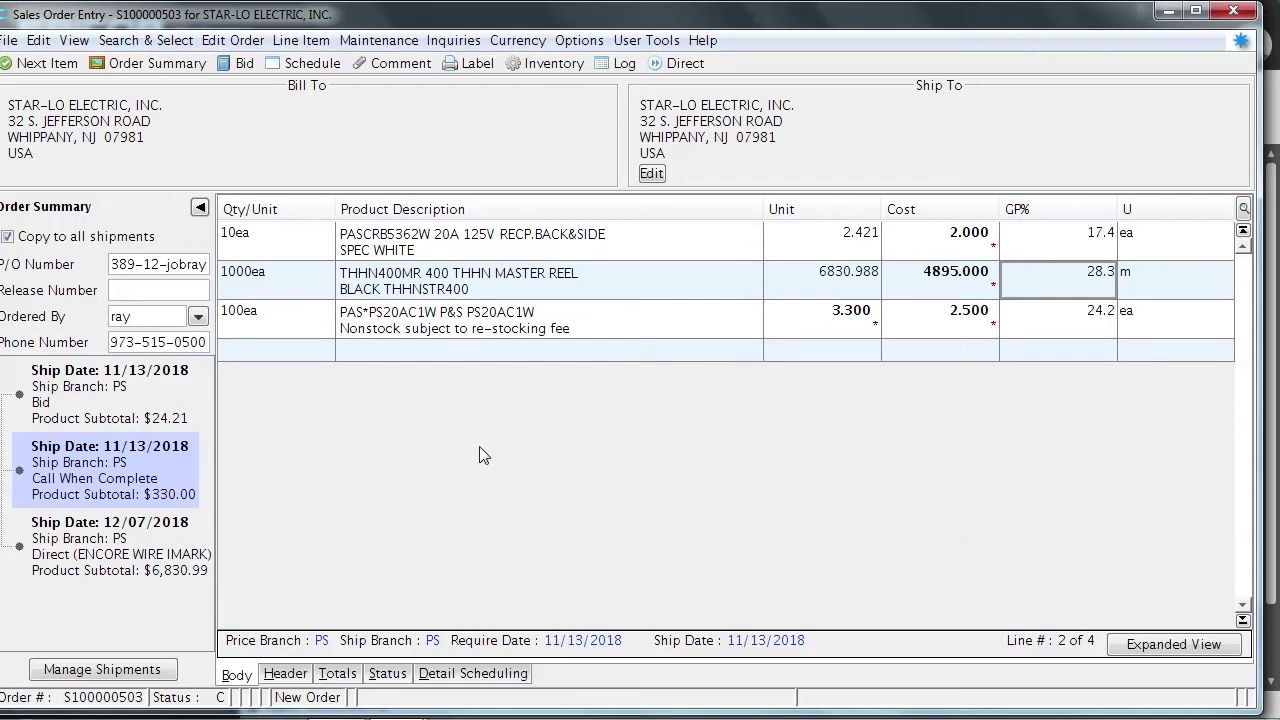
On the Bid shipment's header, enter customer P/O 'ship t' and shipping instructions 'ship to shop tomorrow'
left_click(285, 674)
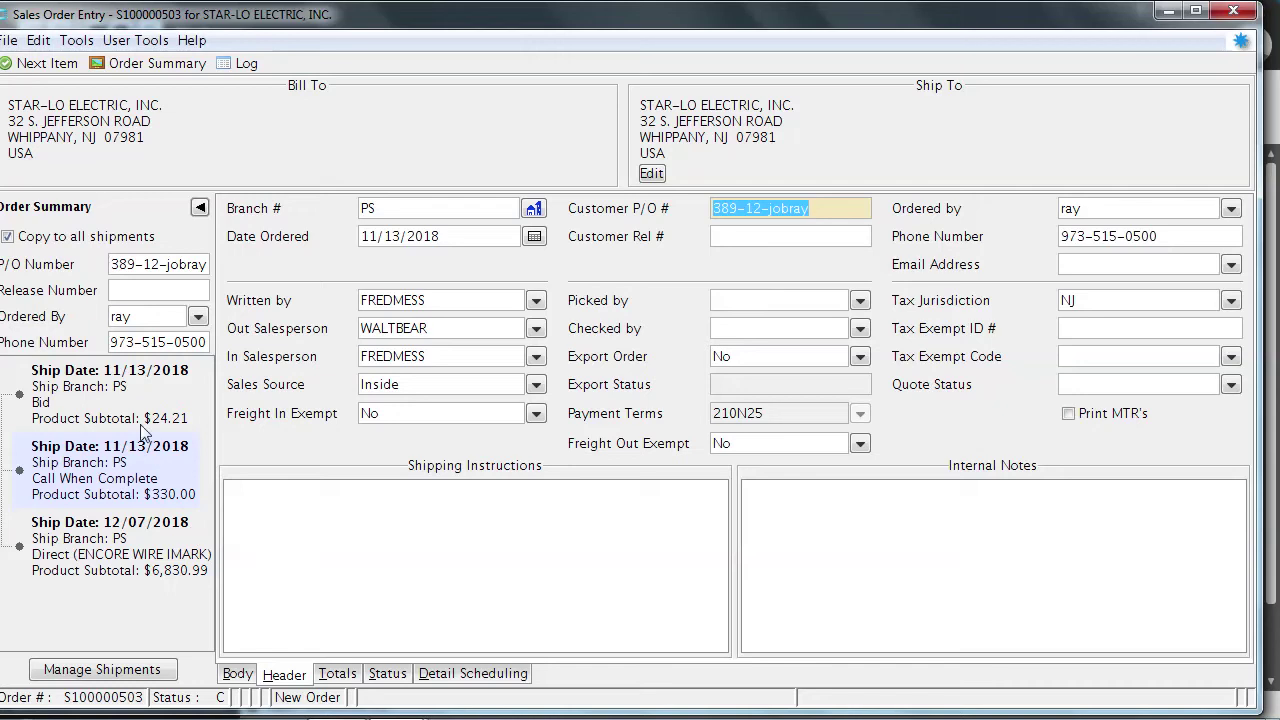
left_click(120, 387)
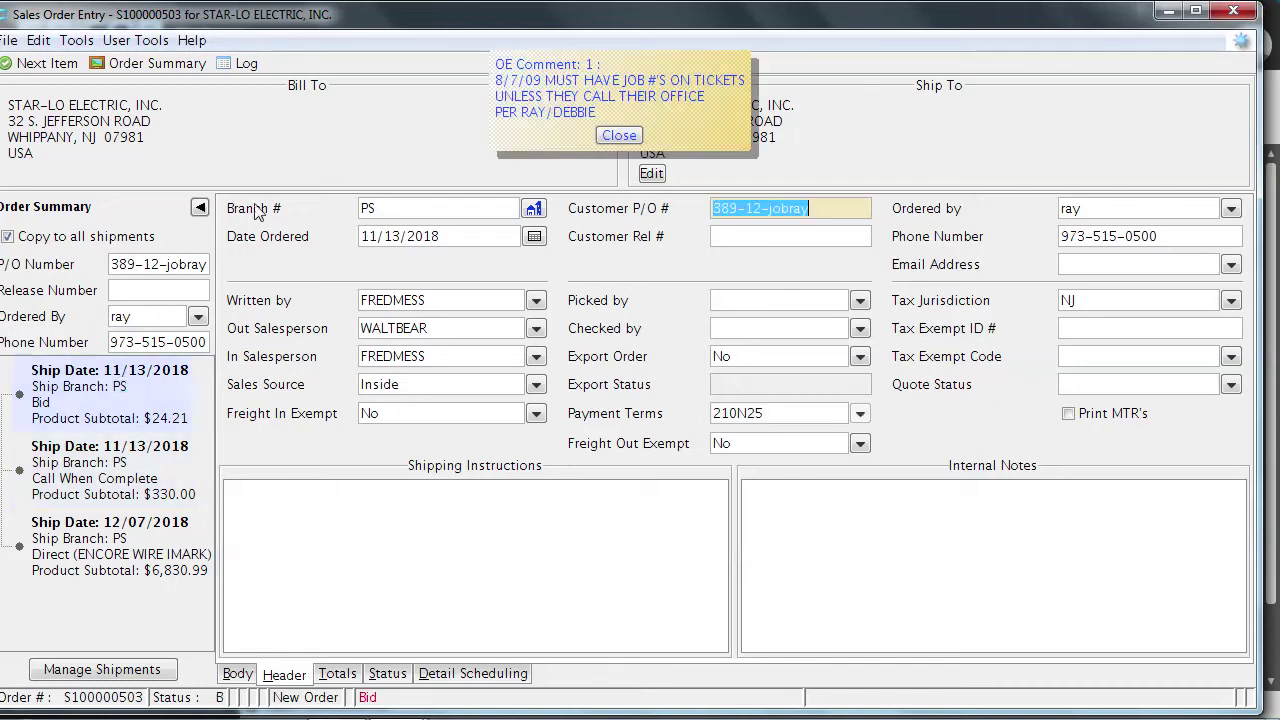
left_click(619, 135)
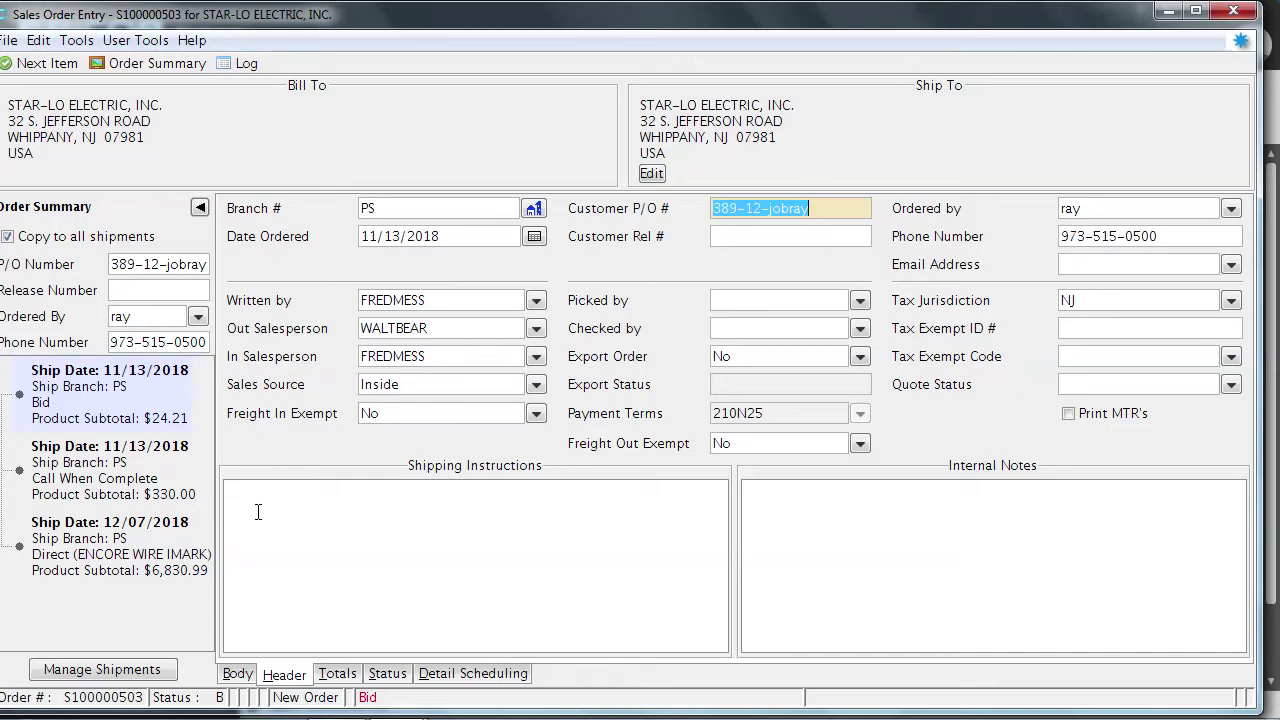
type("s")
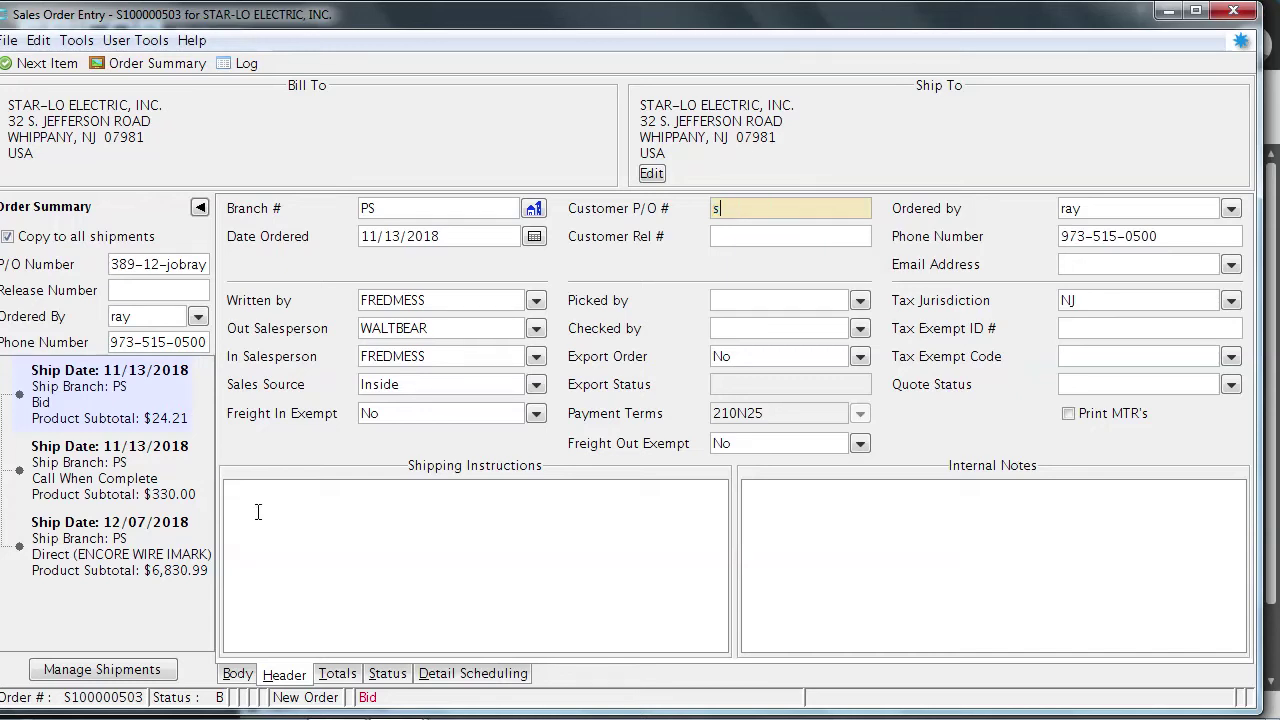
type("hip t")
left_click(235, 502)
type("sh")
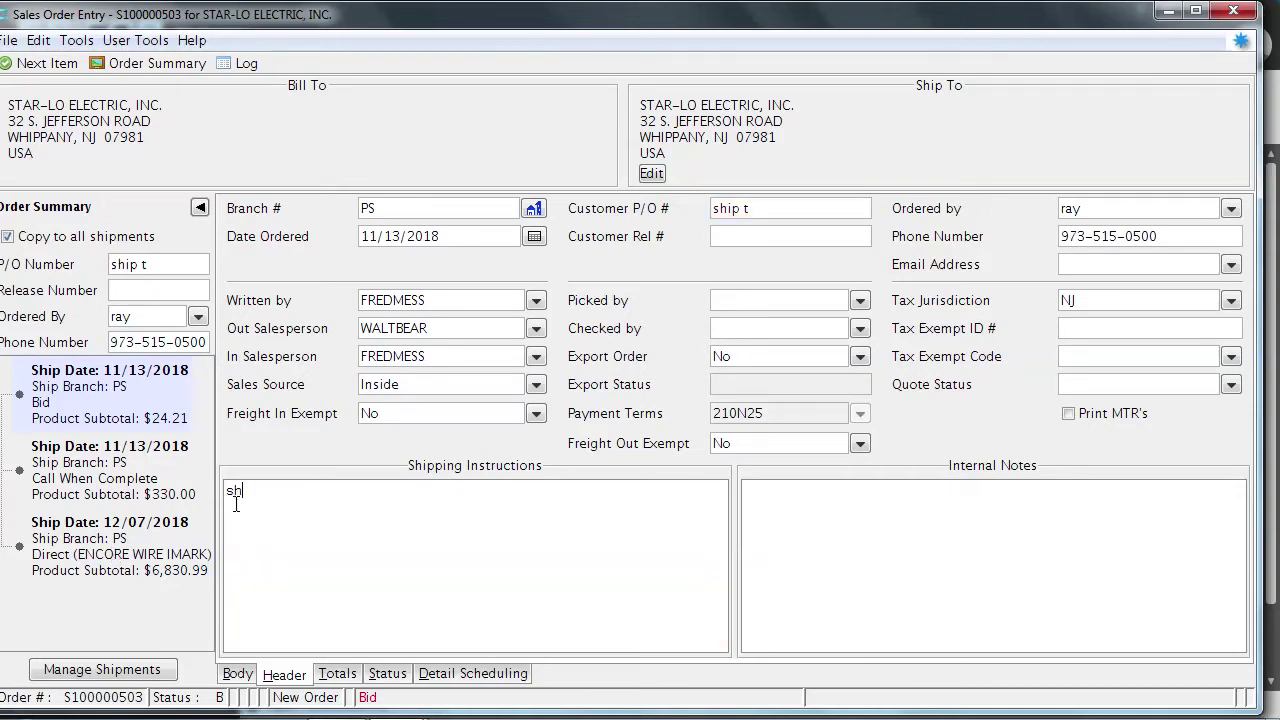
type("ip to shop tomorrow")
Give the Call When Complete shipment the instructions 'ship to shop when in', then select the Direct shipment
left_click(181, 463)
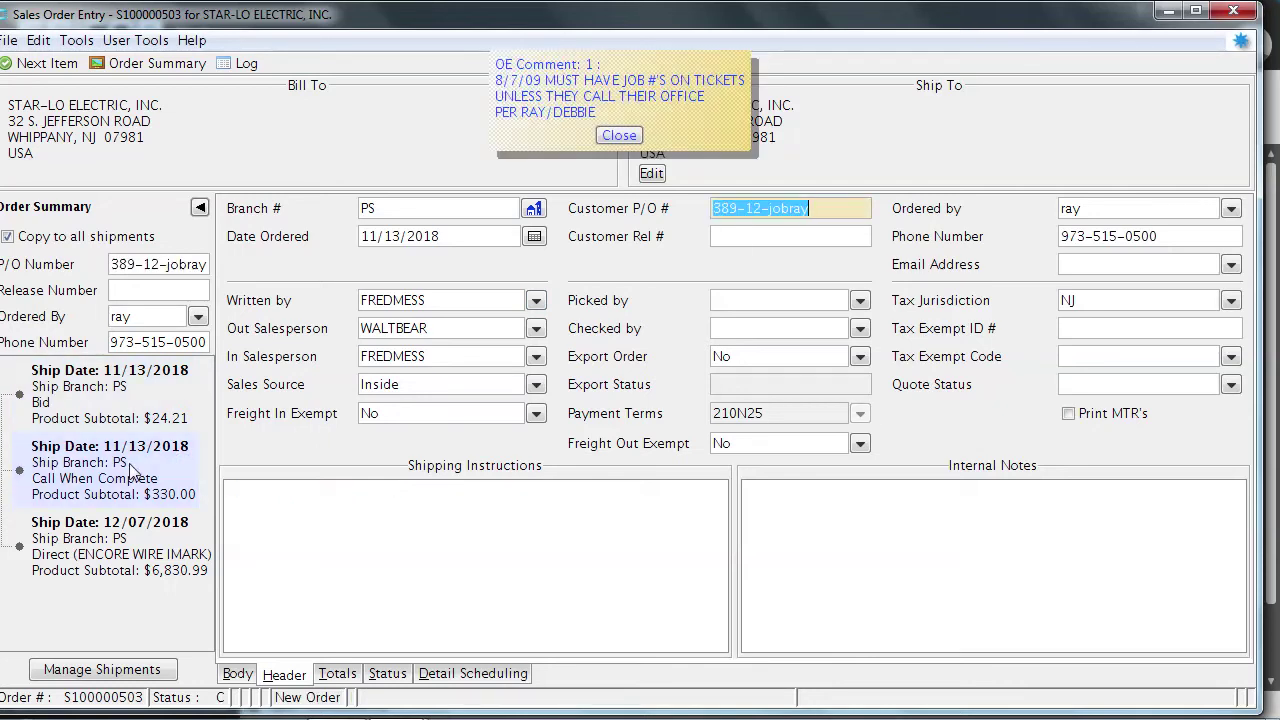
left_click(609, 136)
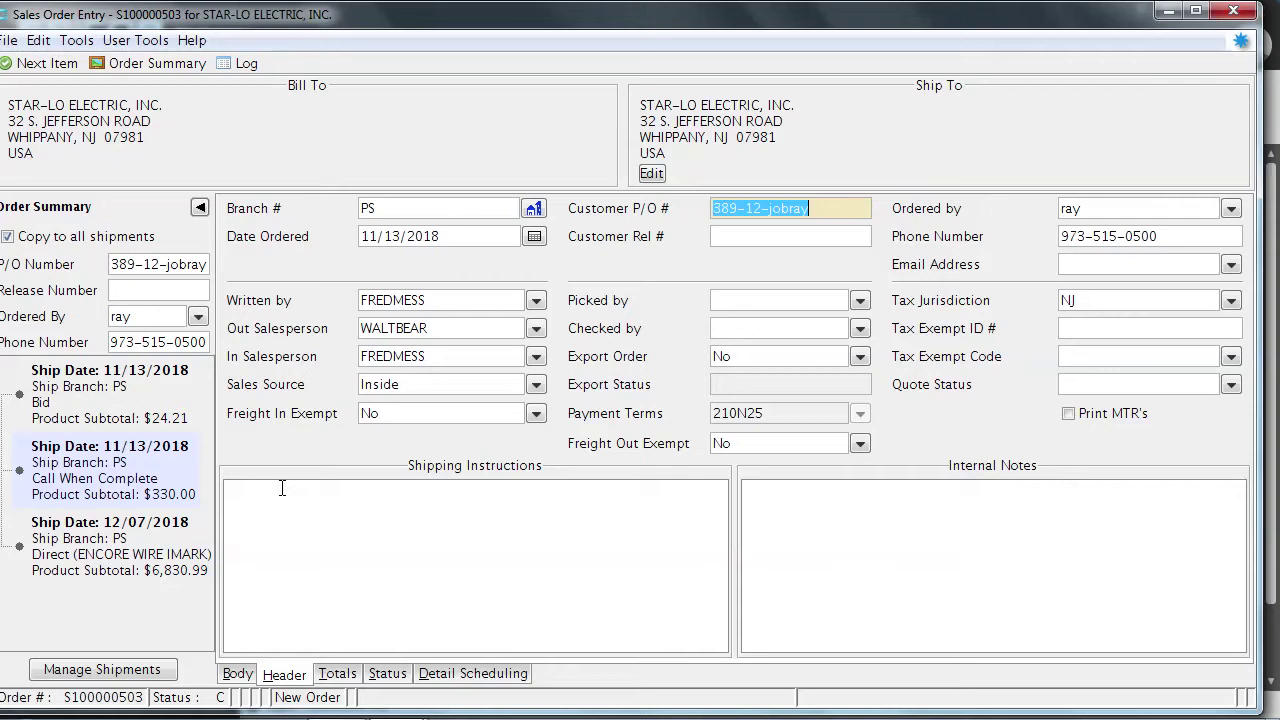
type("sh")
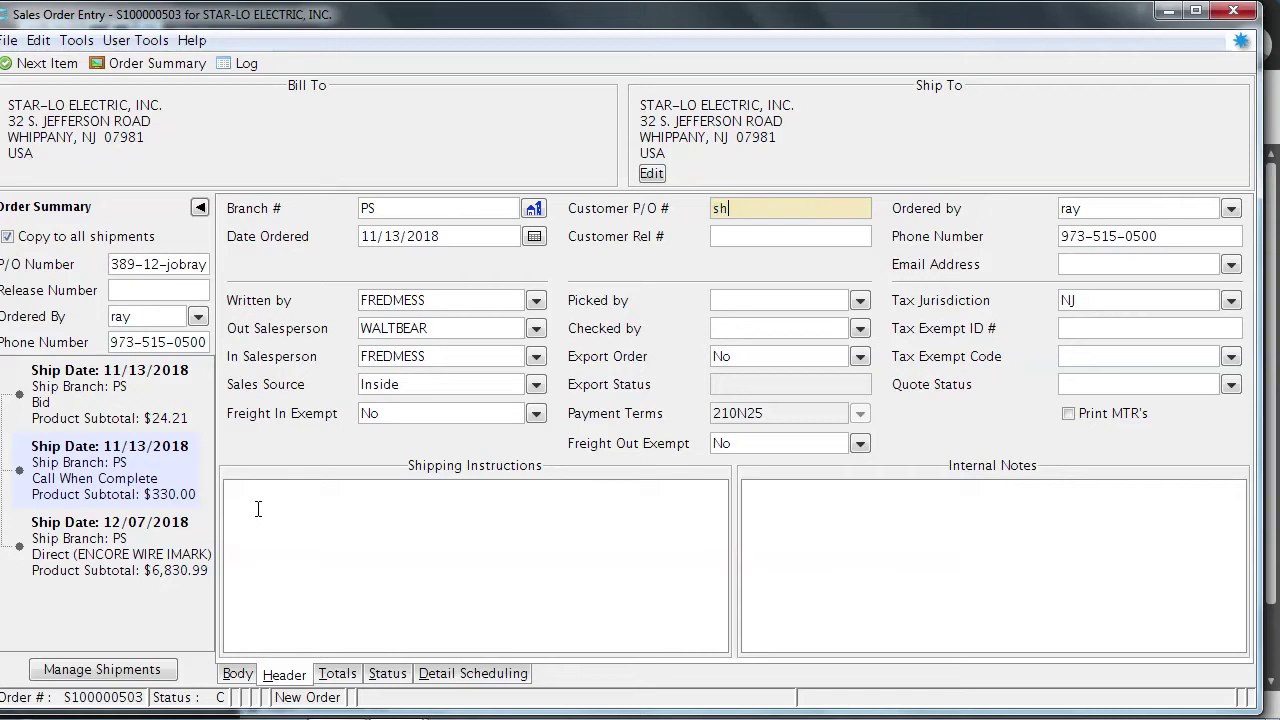
type("ip to")
left_click(246, 507)
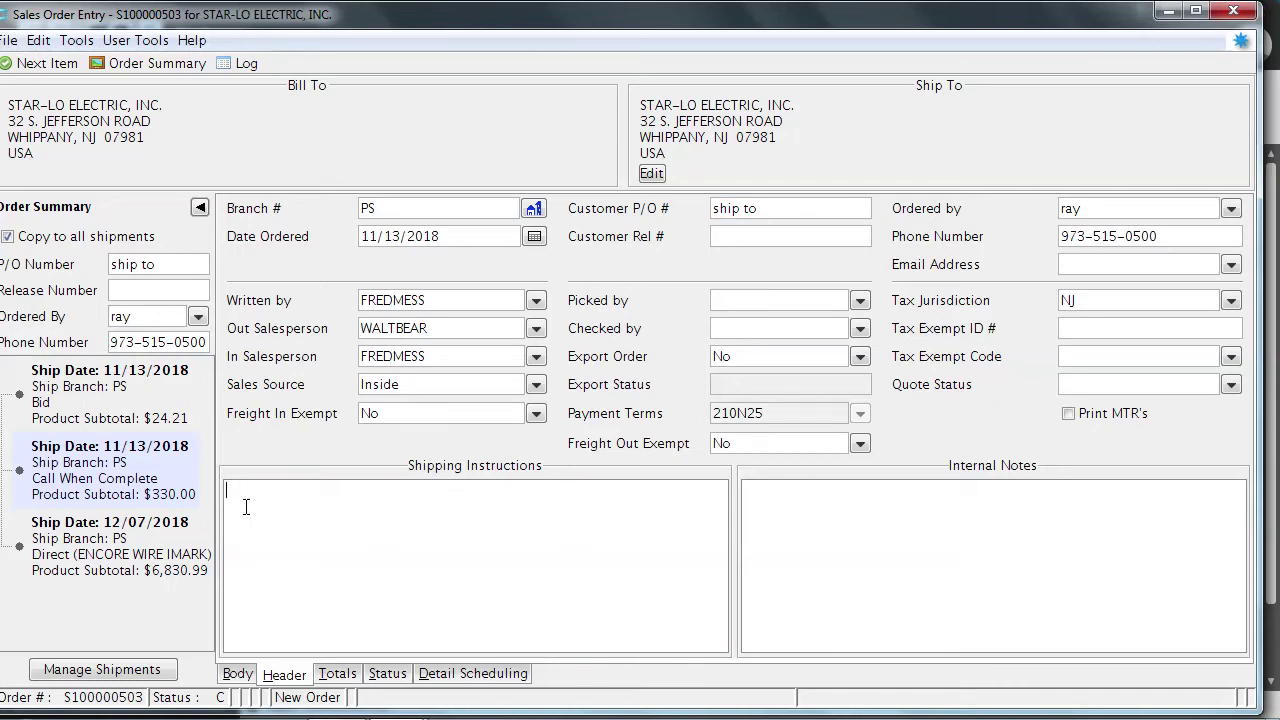
type("ship to")
type("shop when in")
left_click(149, 531)
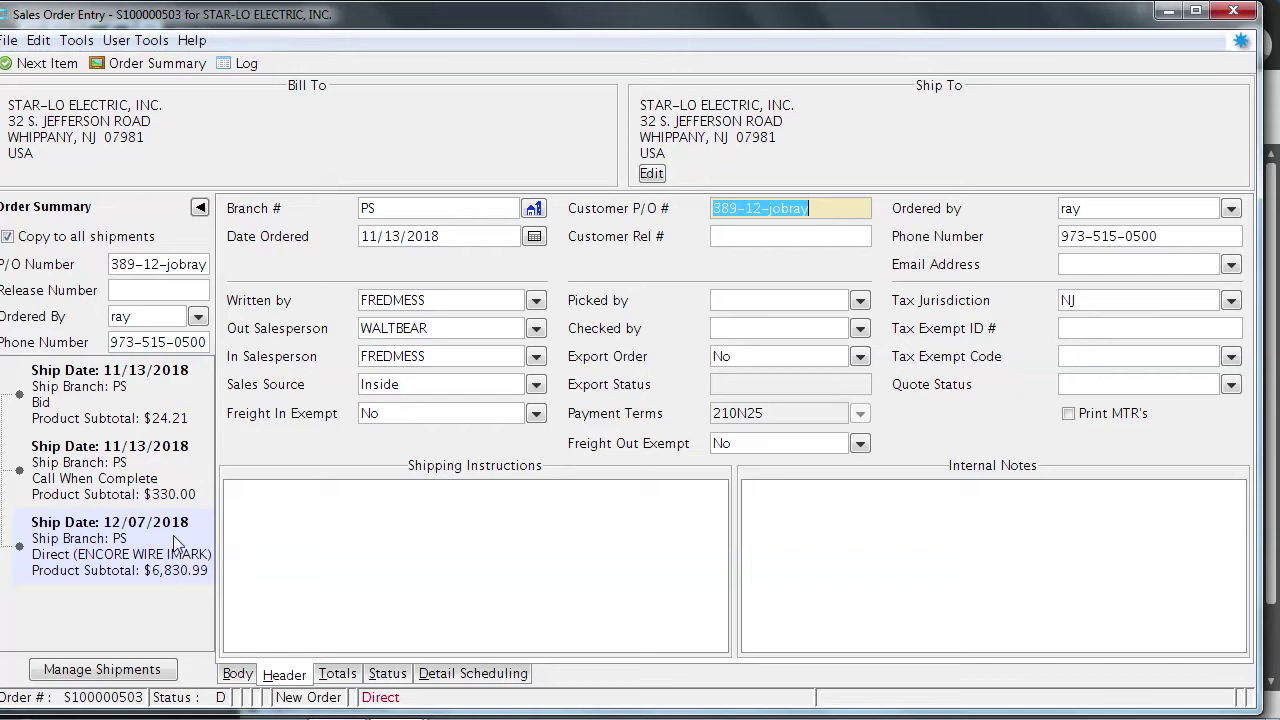
Enter 'call 24 hrs' as the Direct shipment's instructions and view all shipments' status
left_click(235, 498)
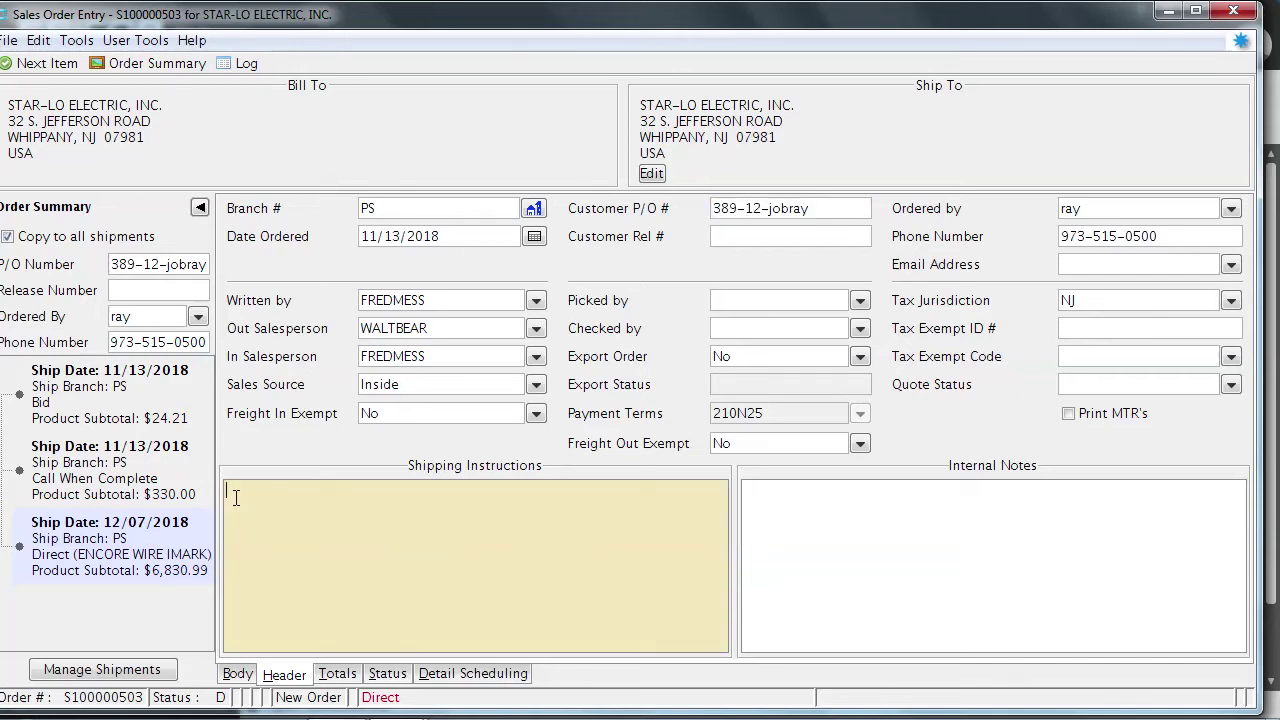
type("call 24 hrs")
left_click(387, 673)
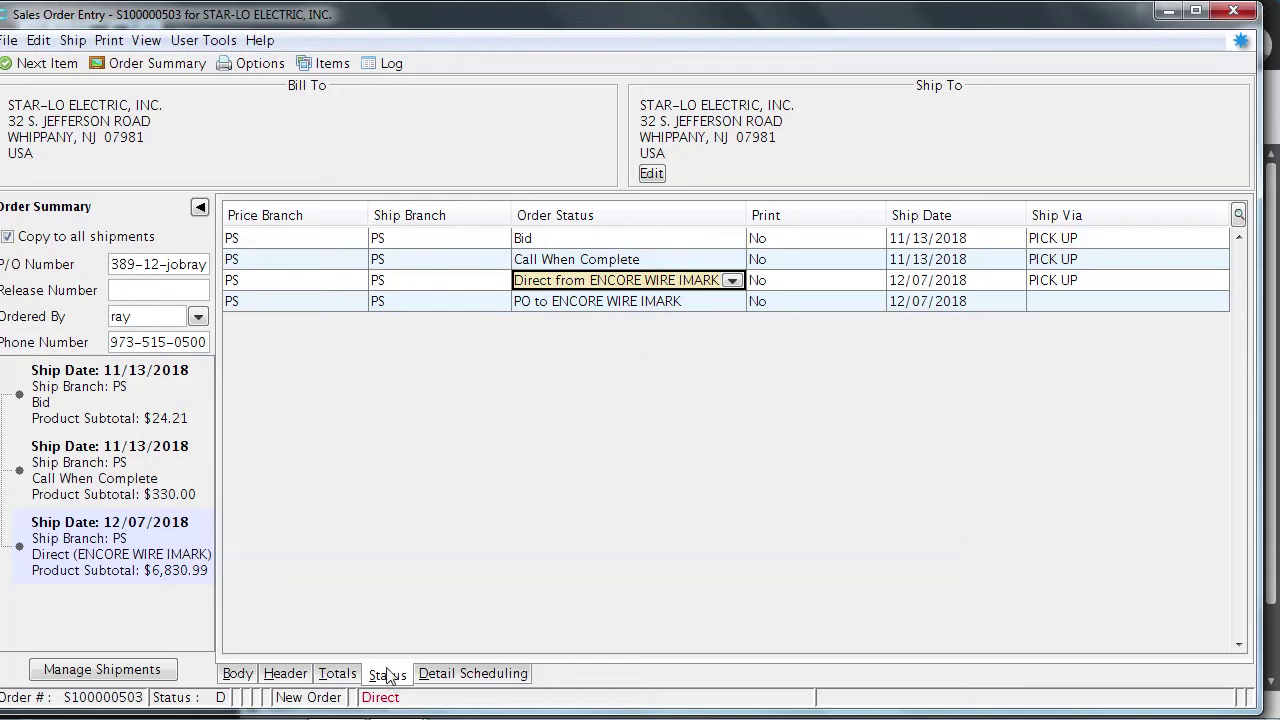
Set row 1's order status to Ship When Specified with ship date 11/14/2018
left_click(566, 240)
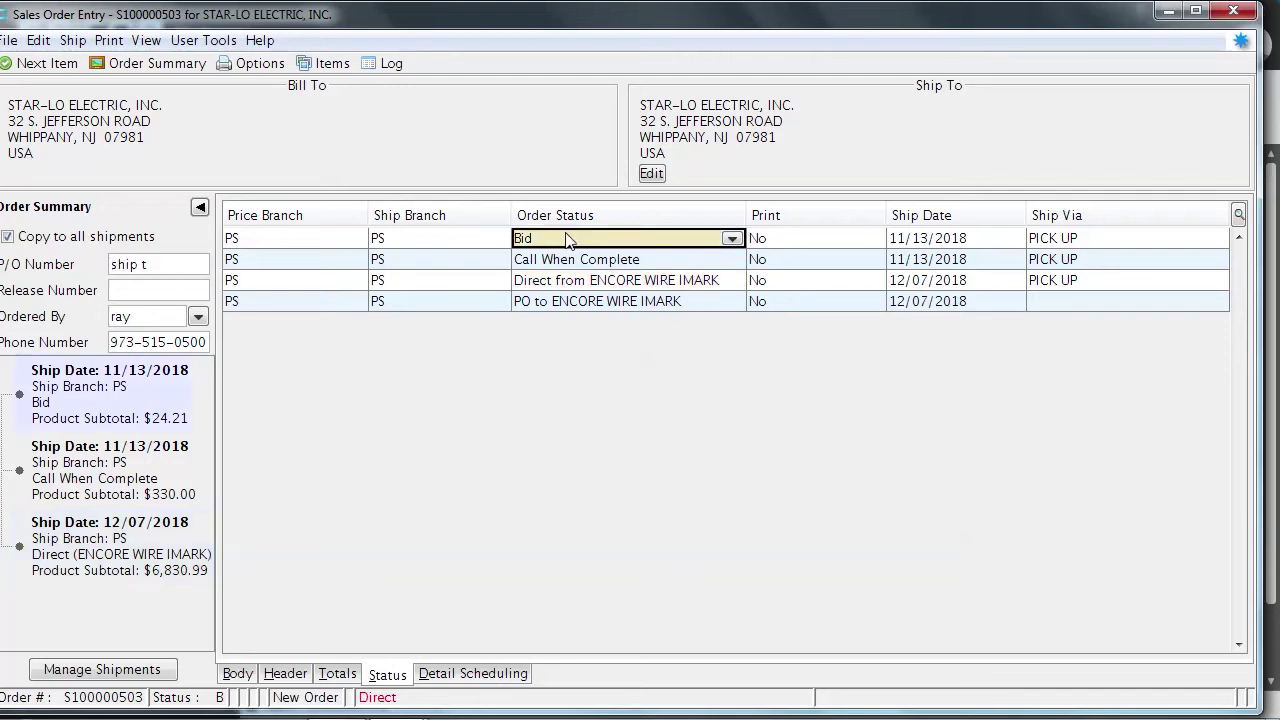
left_click(731, 242)
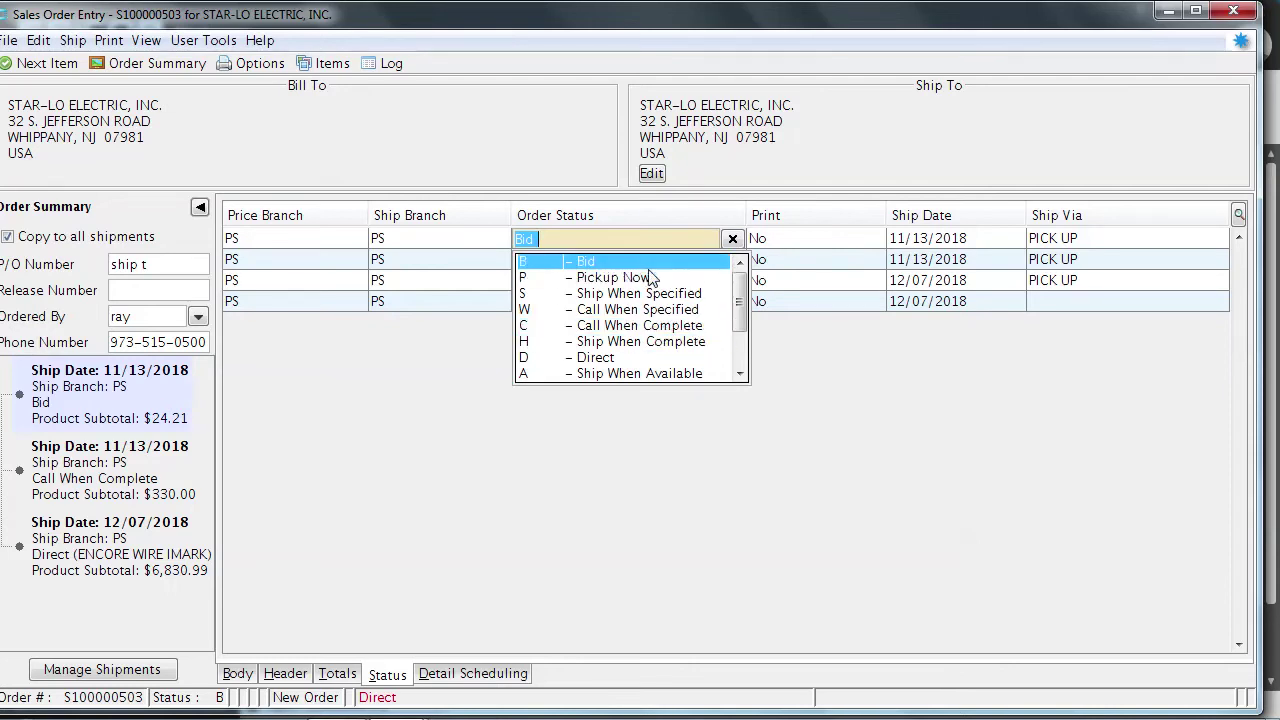
left_click(651, 294)
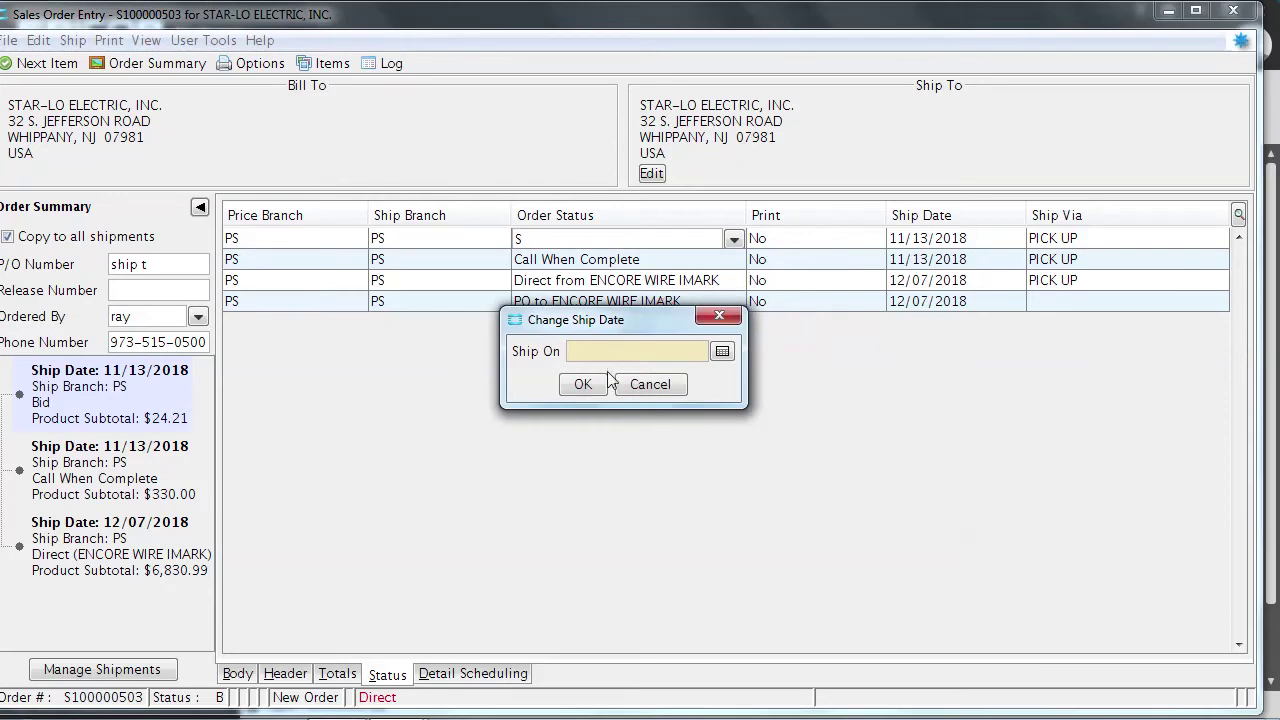
left_click(721, 351)
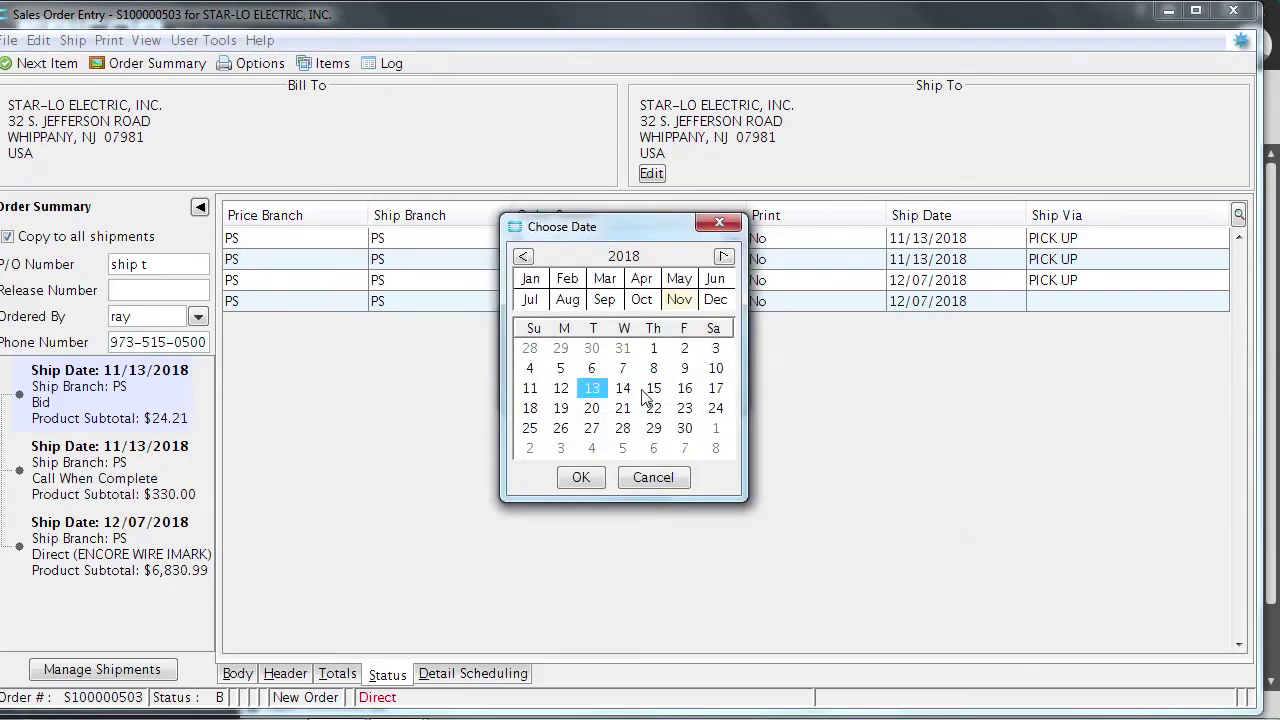
left_click(623, 389)
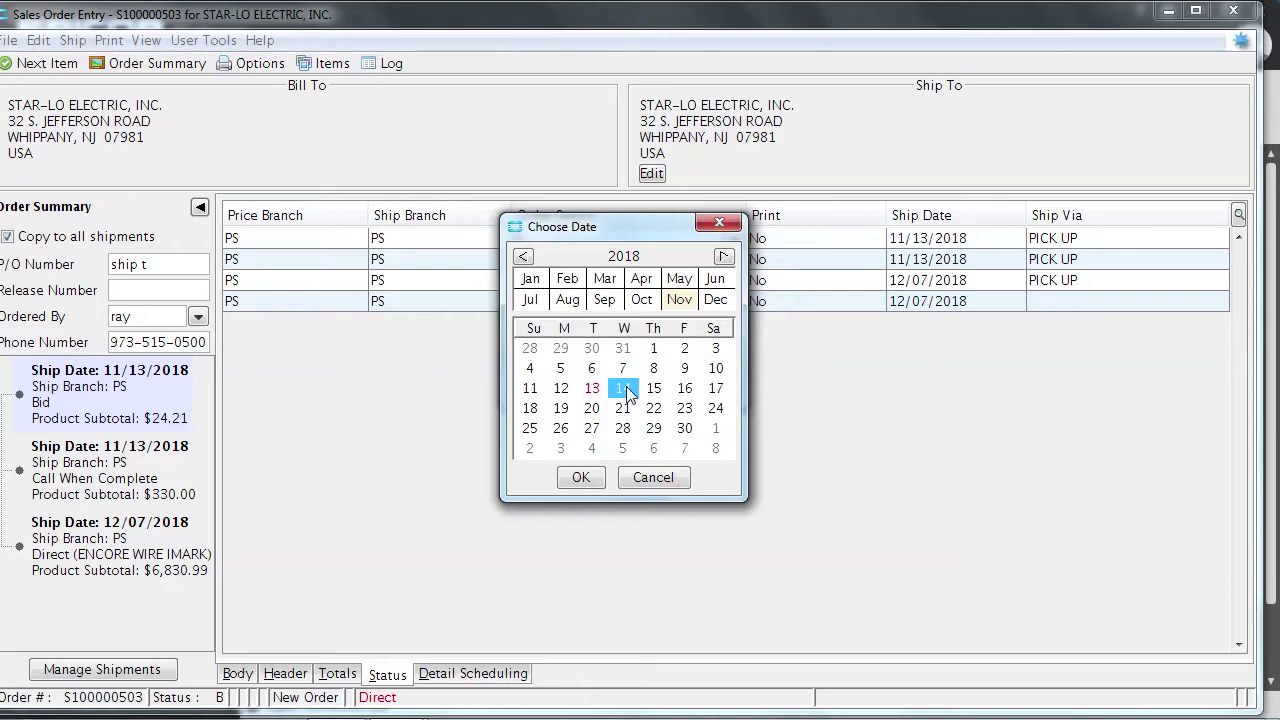
left_click(581, 478)
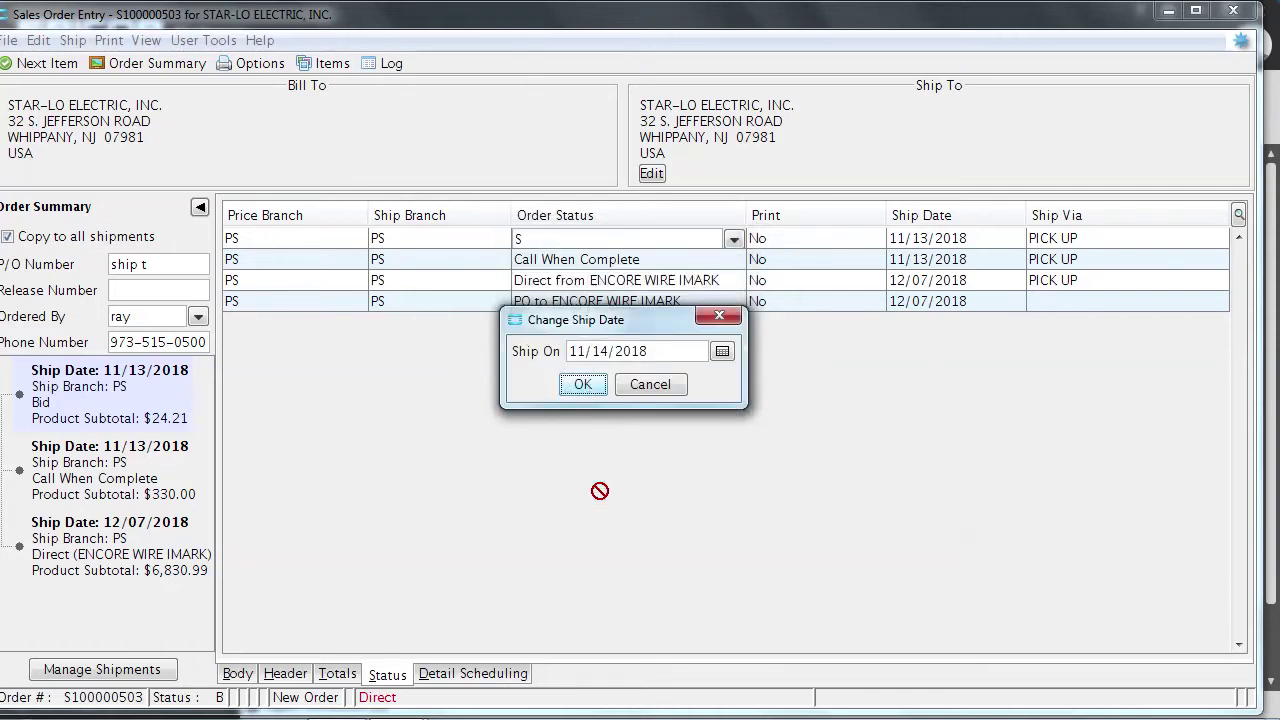
left_click(582, 386)
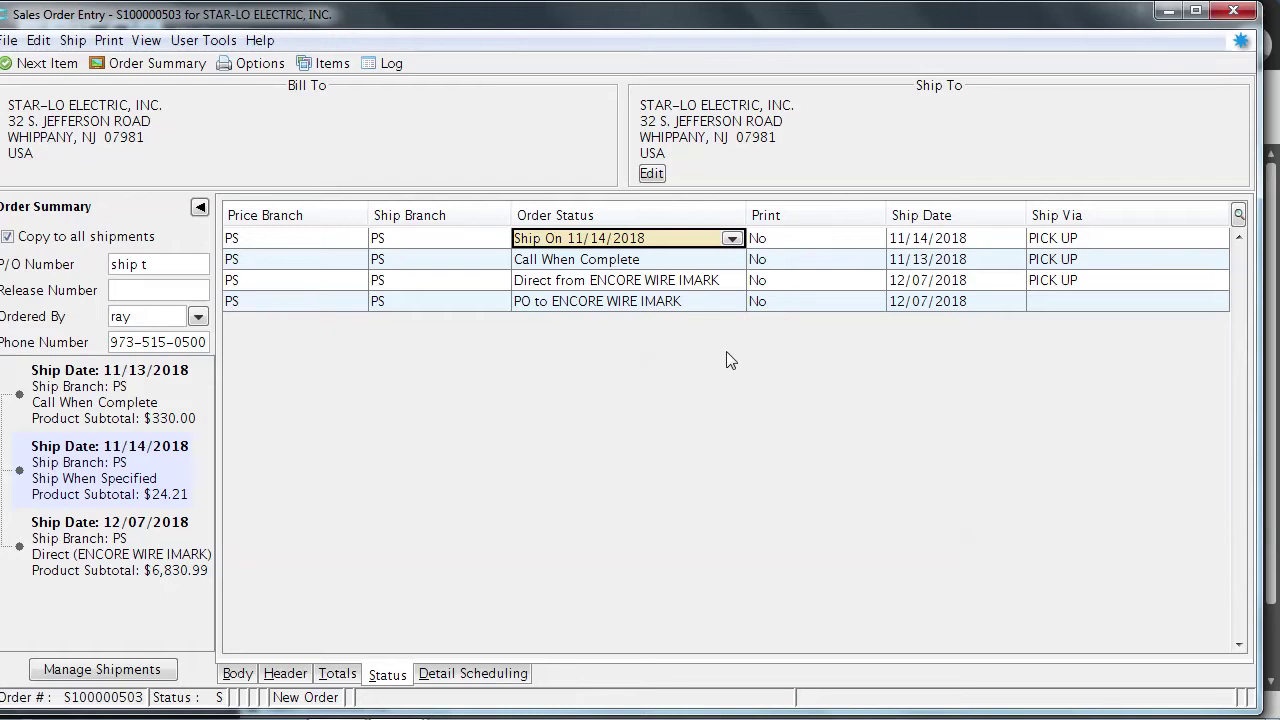
Replace PICK UP with PS EAST TRUCK as the 11/14/2018 shipment's ship-via
left_click(1133, 240)
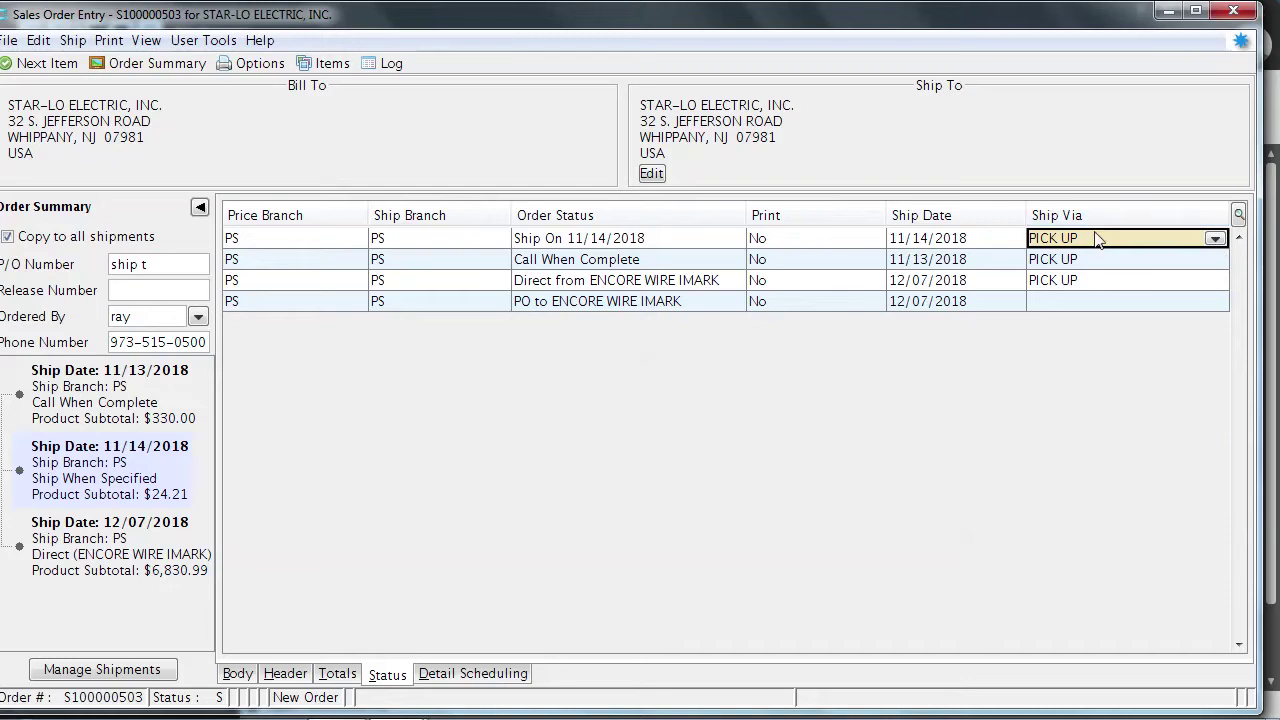
key("Down")
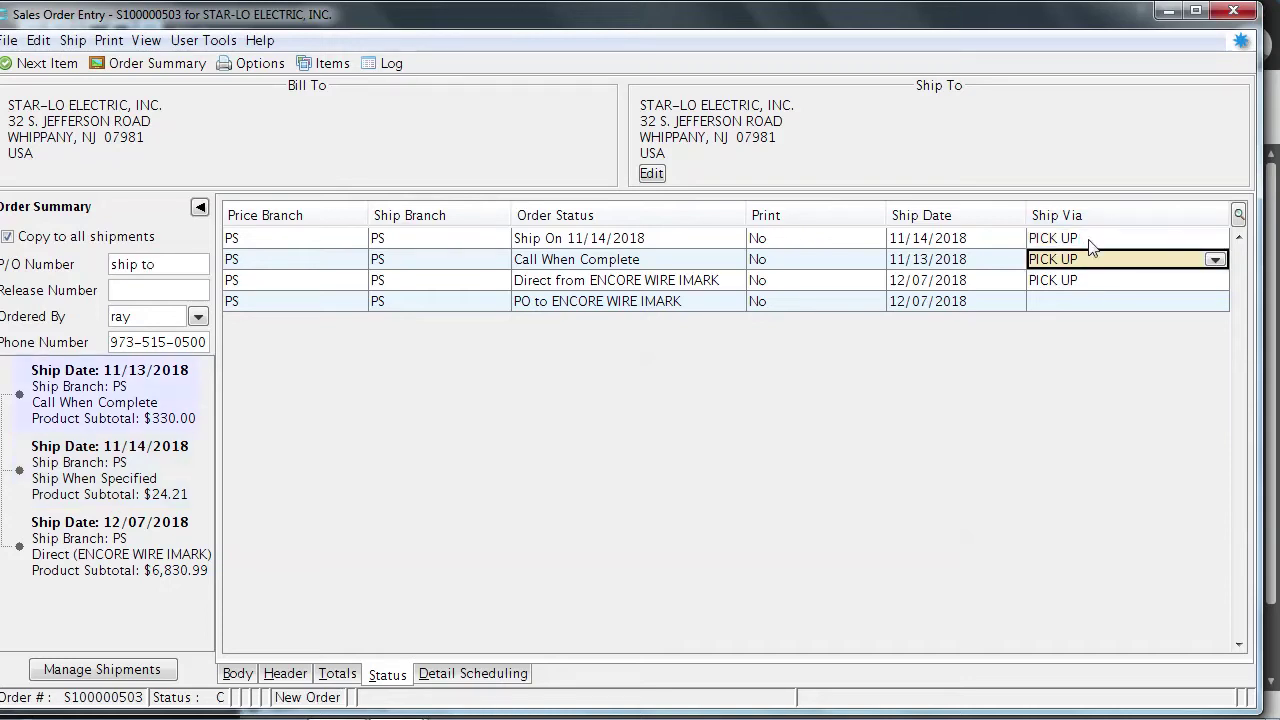
key("Up")
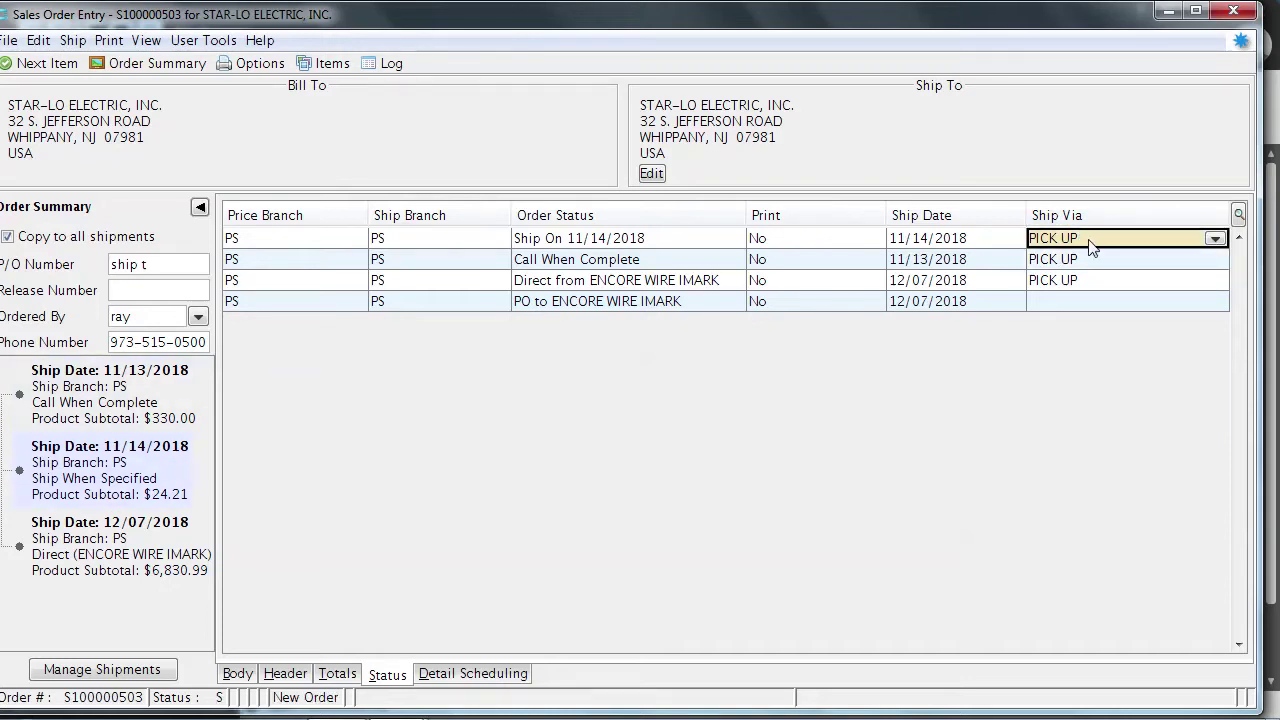
key("BackSpace")
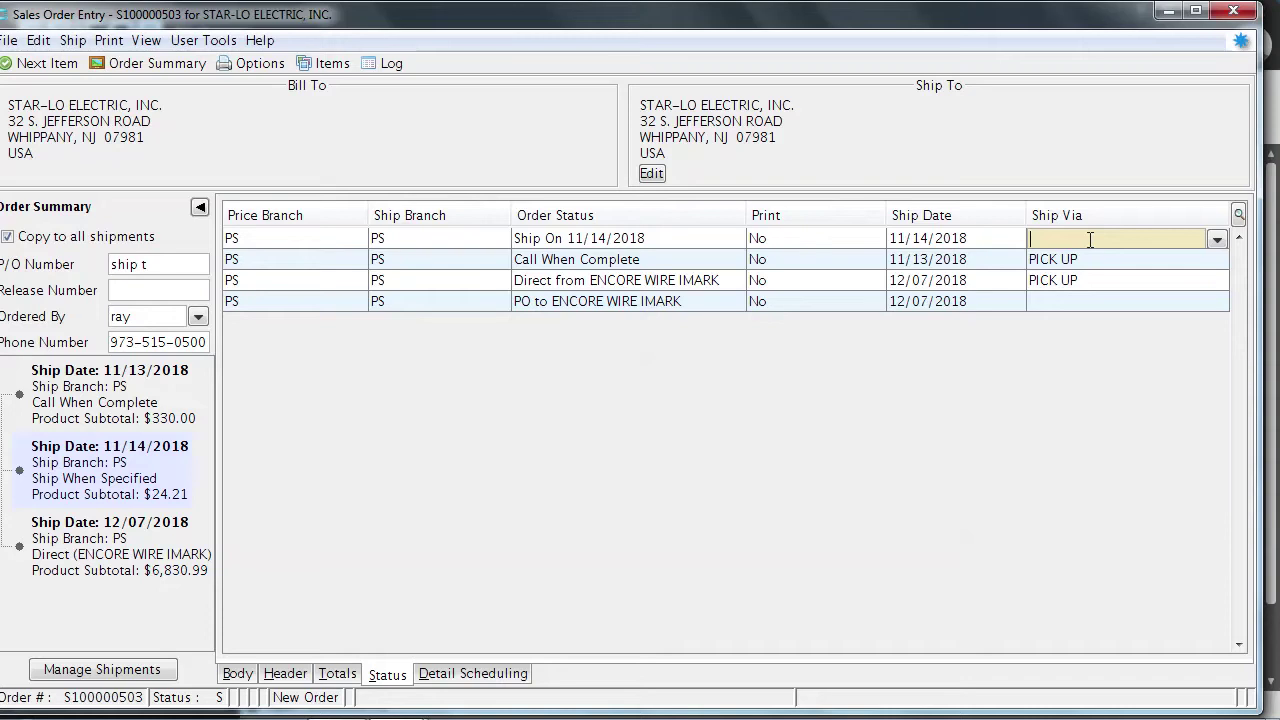
type("ps")
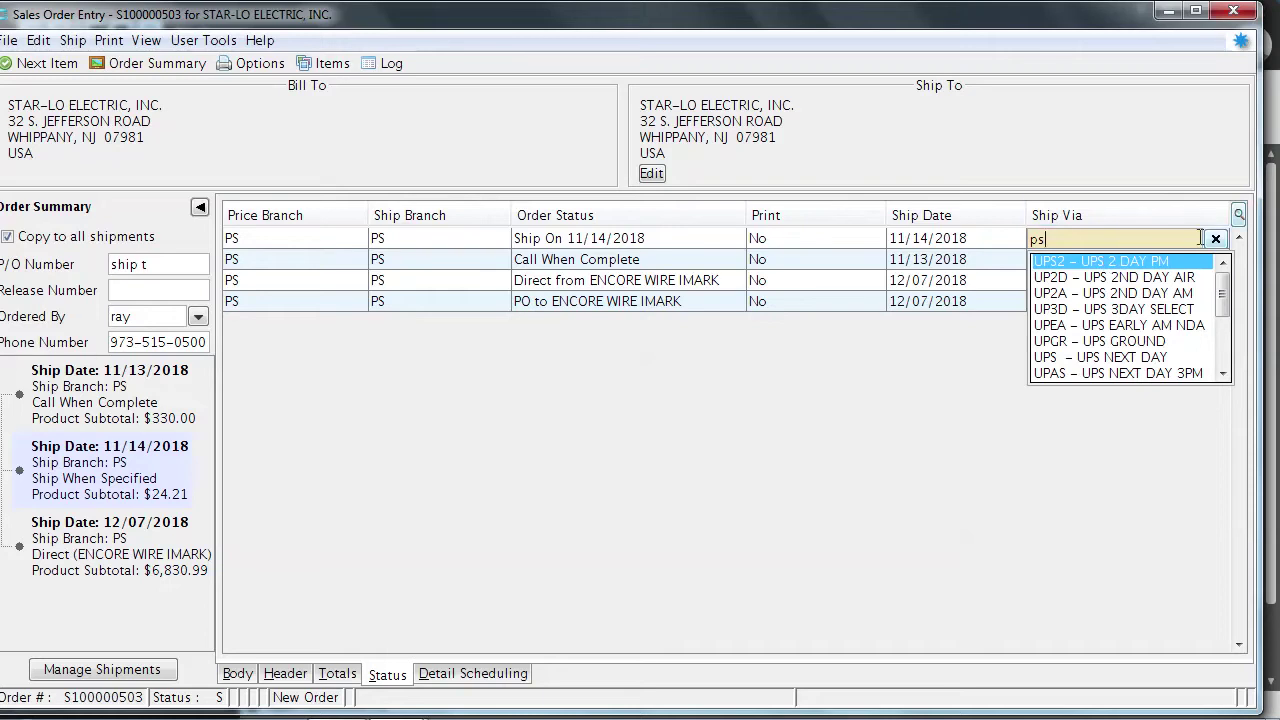
key("Down")
key("Down")
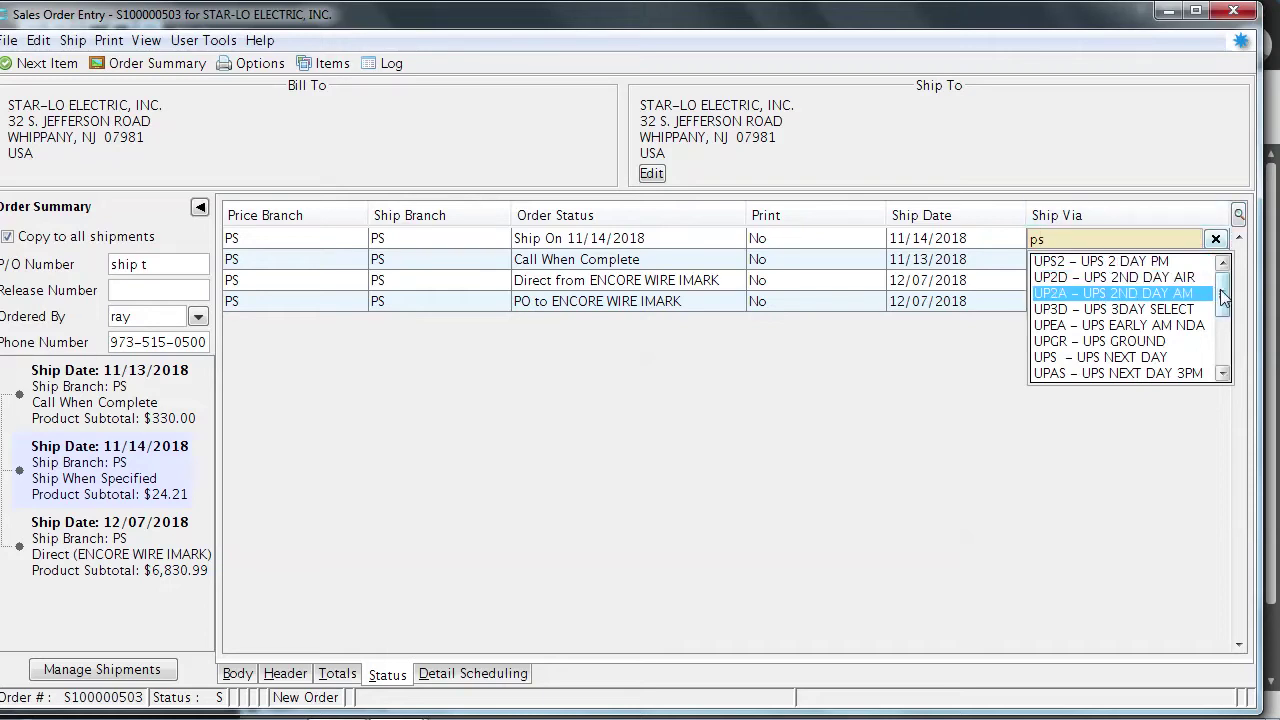
left_click(1222, 373)
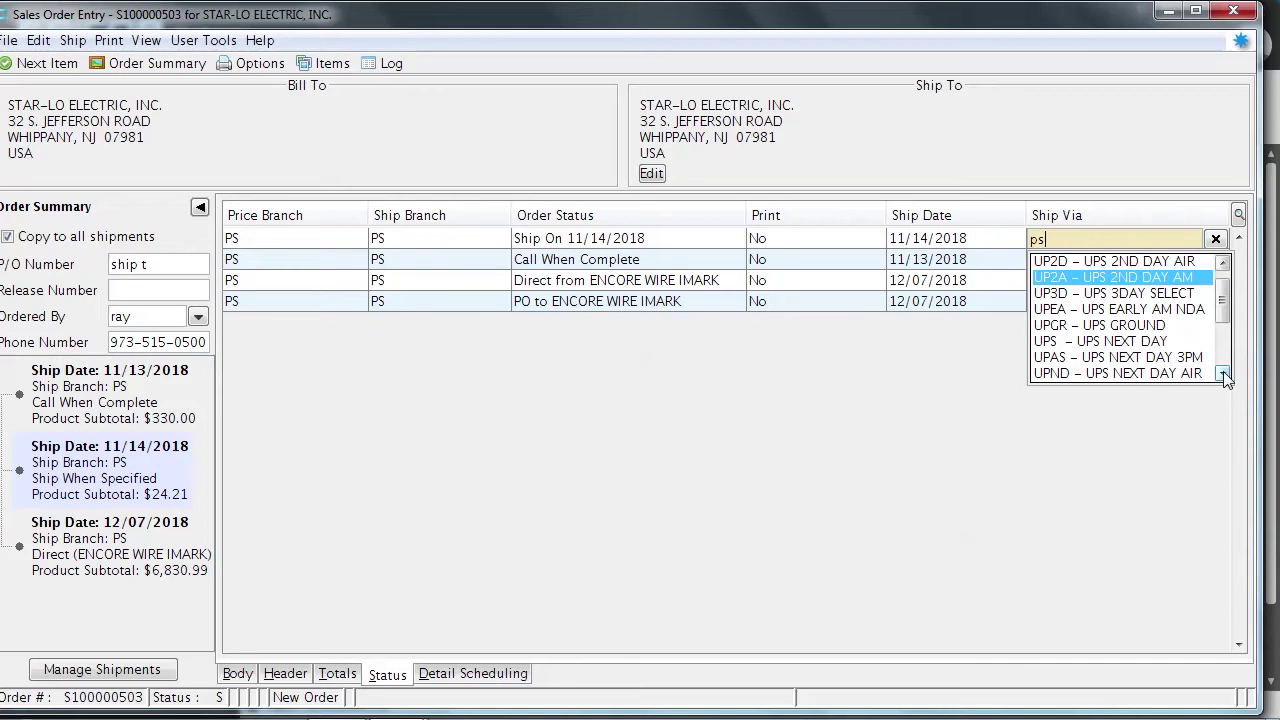
key("Down")
key("Down")
key("Down")
key("Down")
key("Down")
key("Down")
key("Down")
key("Down")
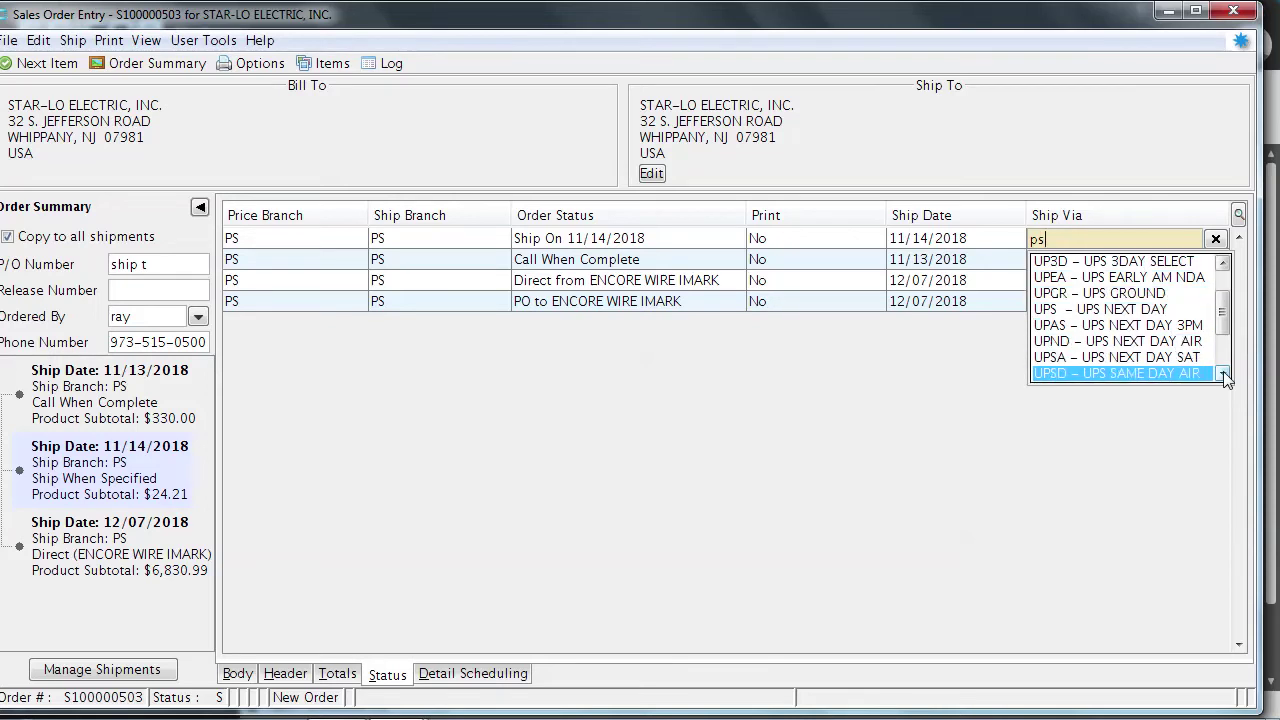
key("Down")
key("Down")
key("Down")
key("Down")
key("Up")
key("Up")
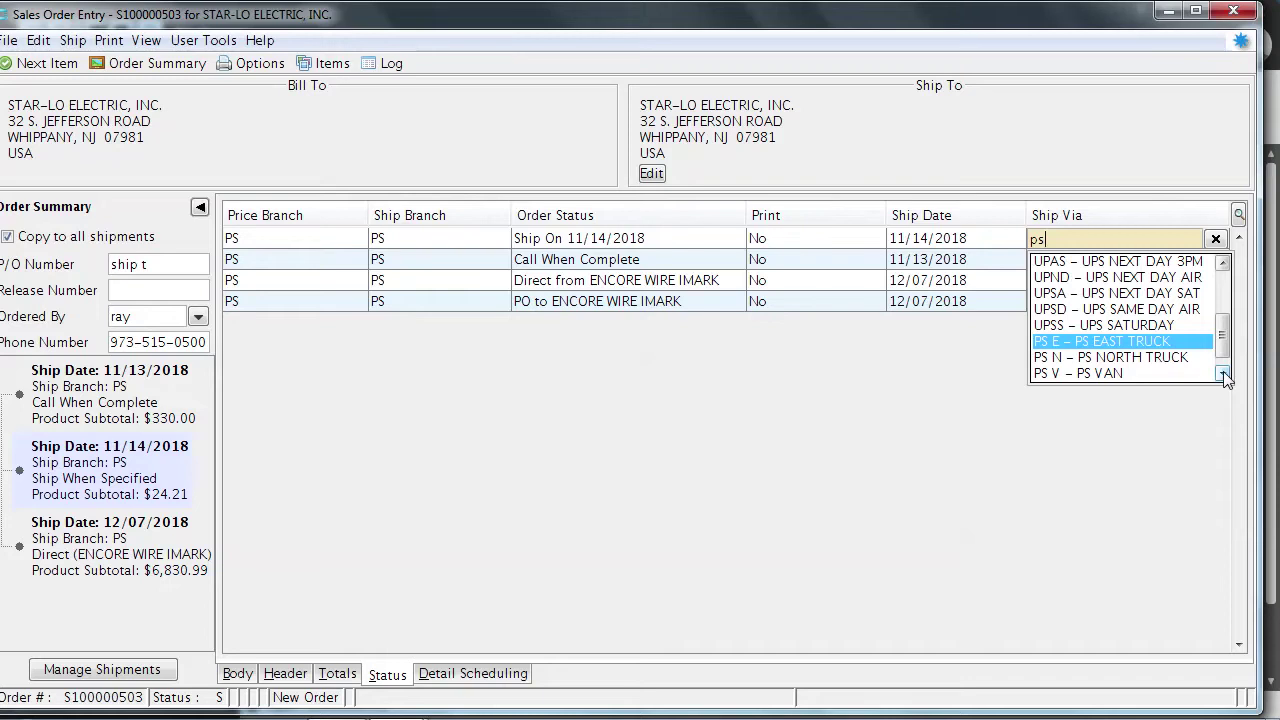
key("Down")
key("Down")
key("Down")
key("Up")
key("Up")
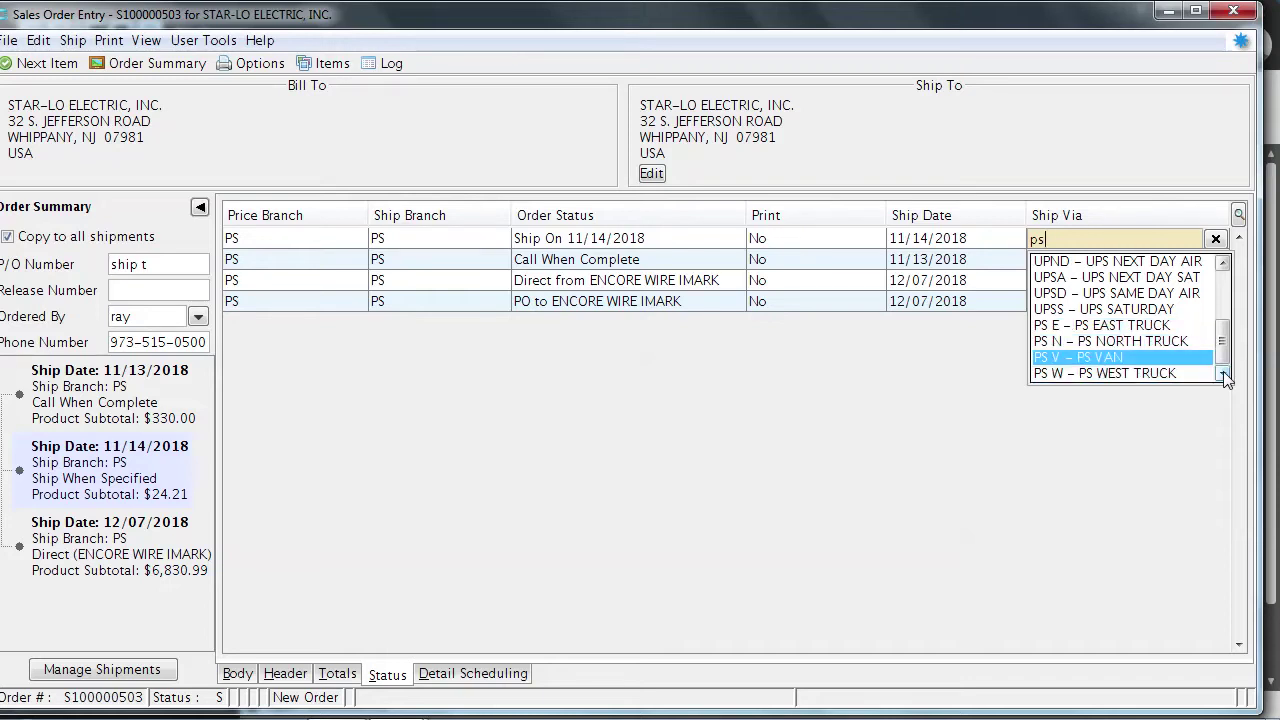
key("Up")
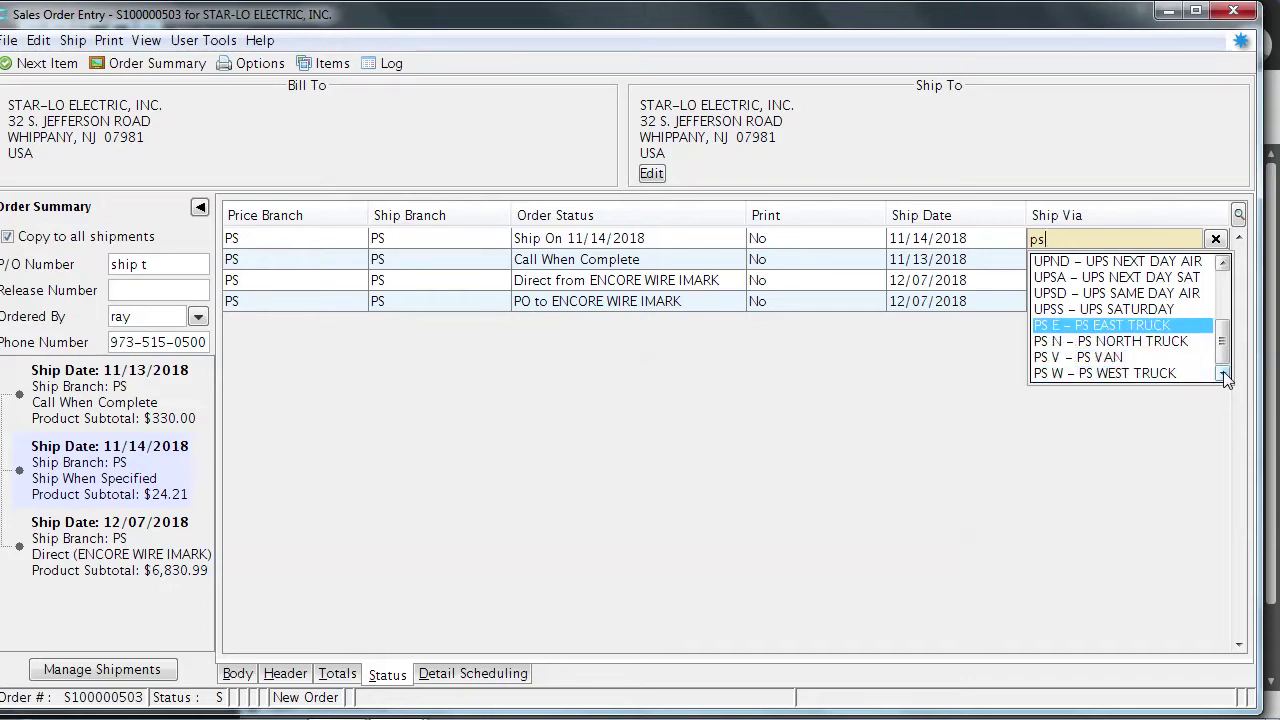
key("Return")
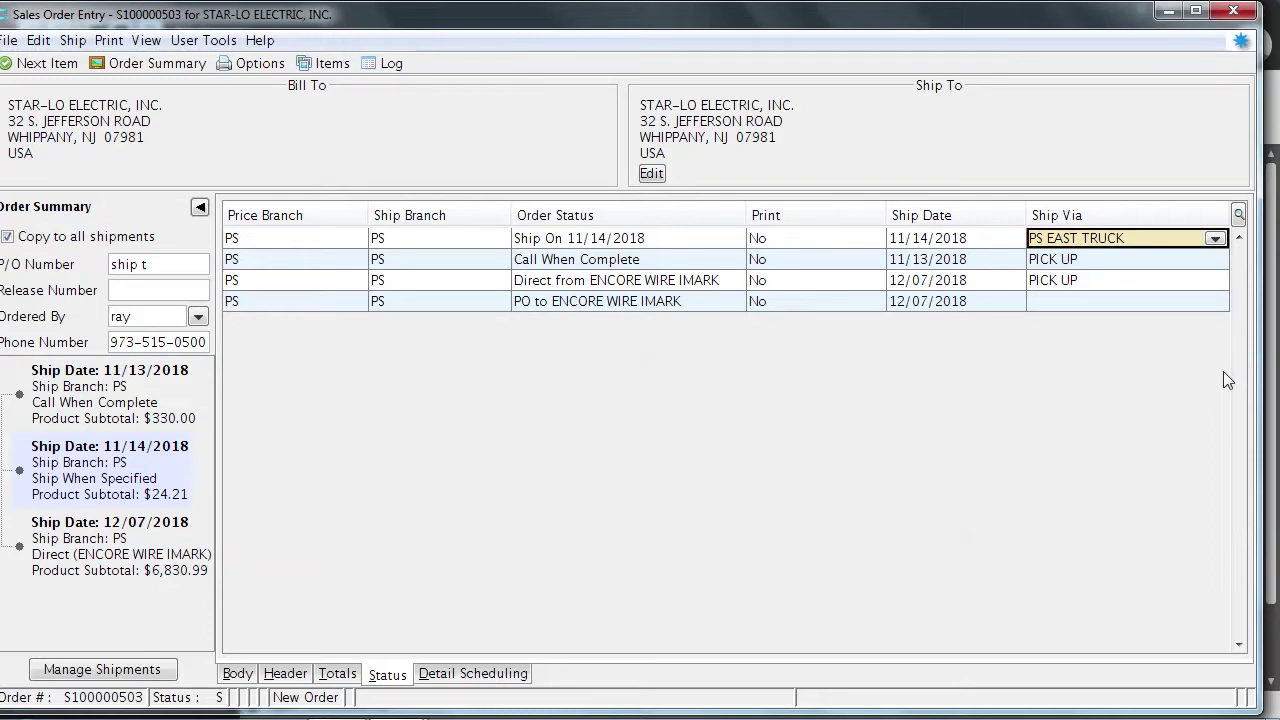
Set row 2's order status to H – Ship When Complete and edit its ship date
left_click(1209, 262)
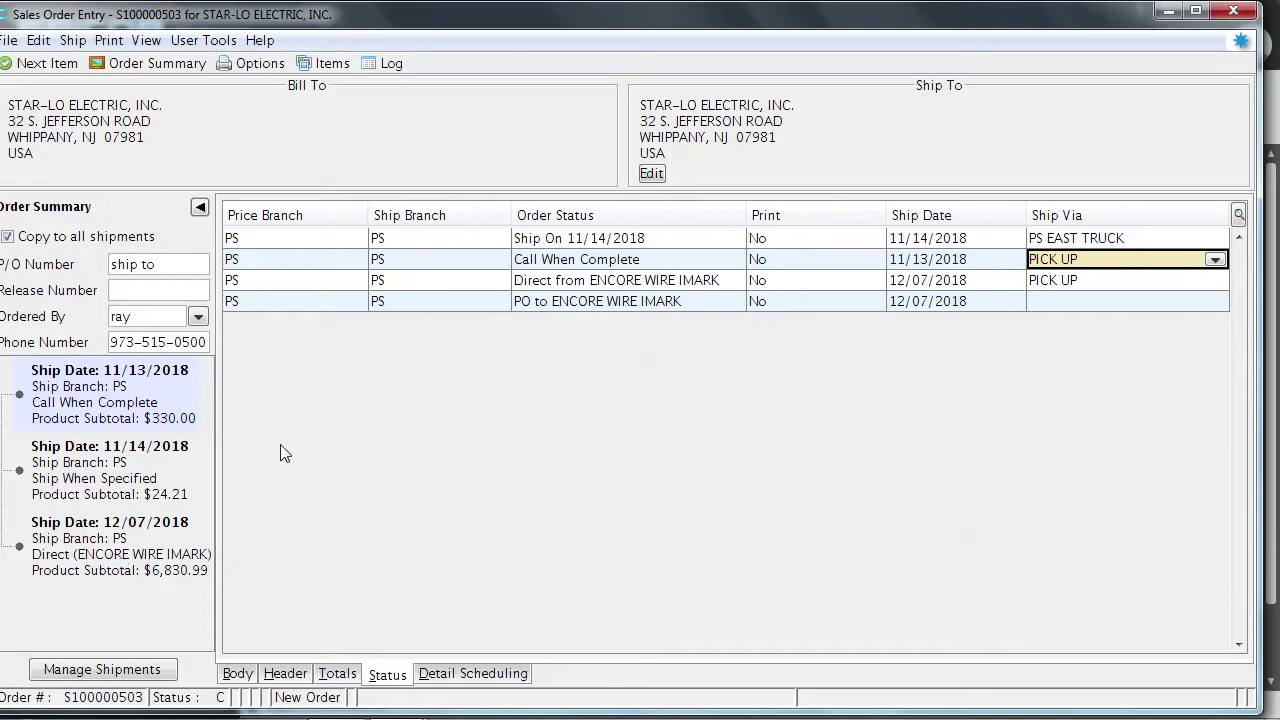
left_click(642, 266)
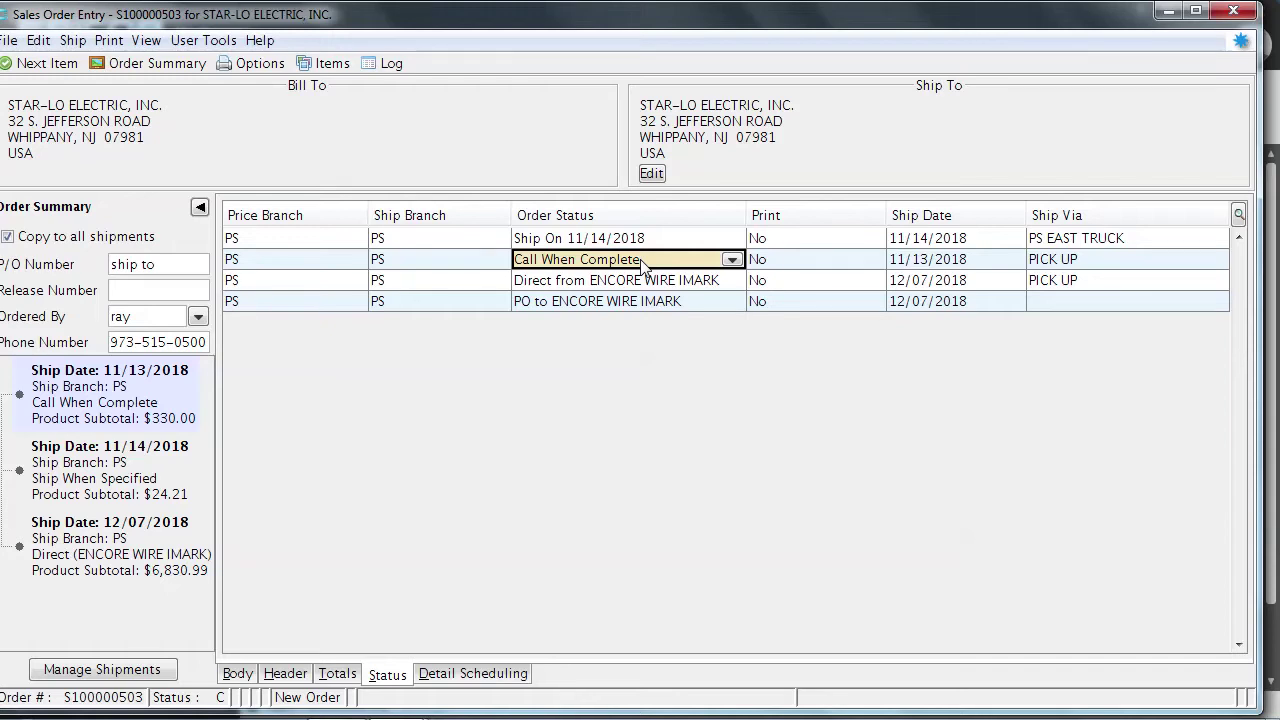
left_click(731, 260)
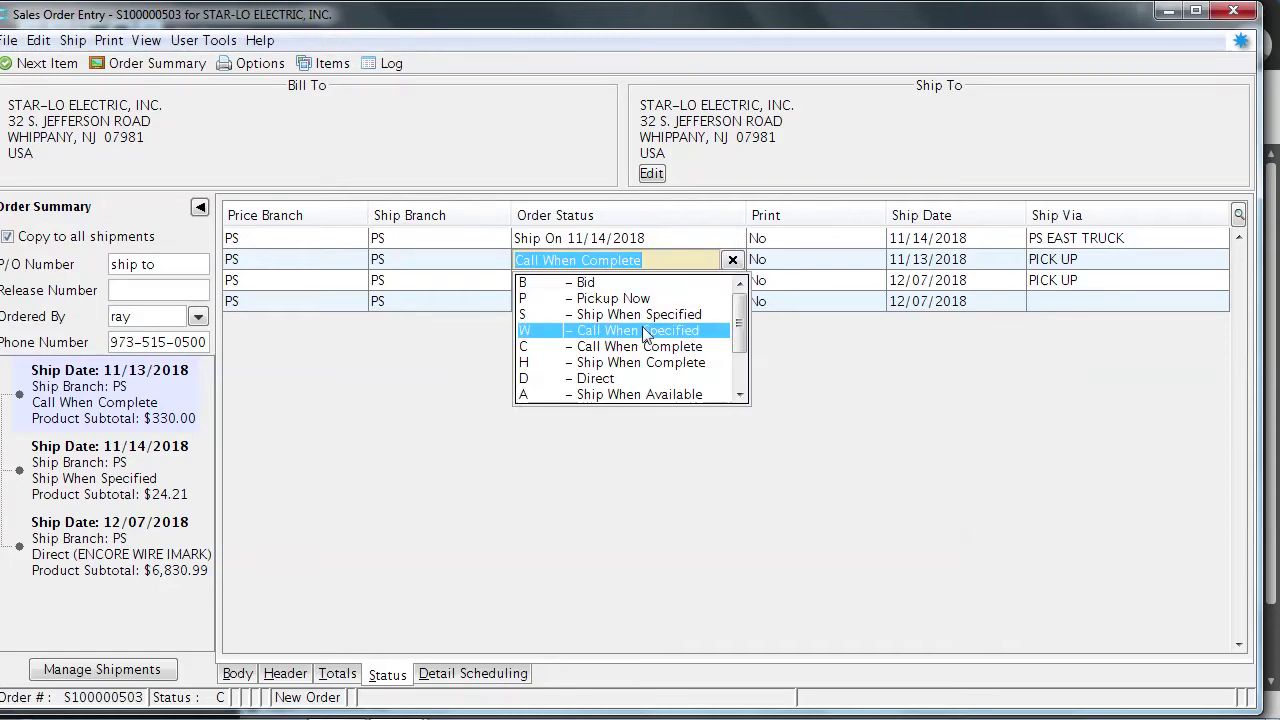
key("Up")
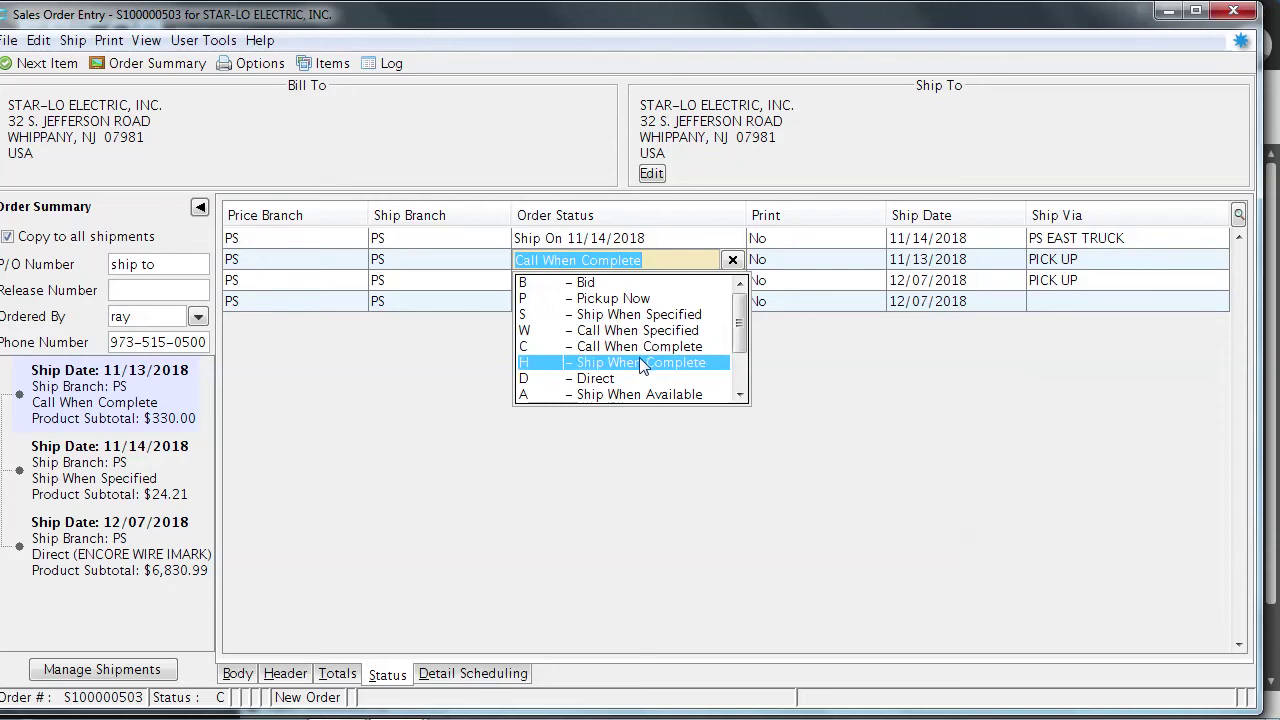
left_click(641, 363)
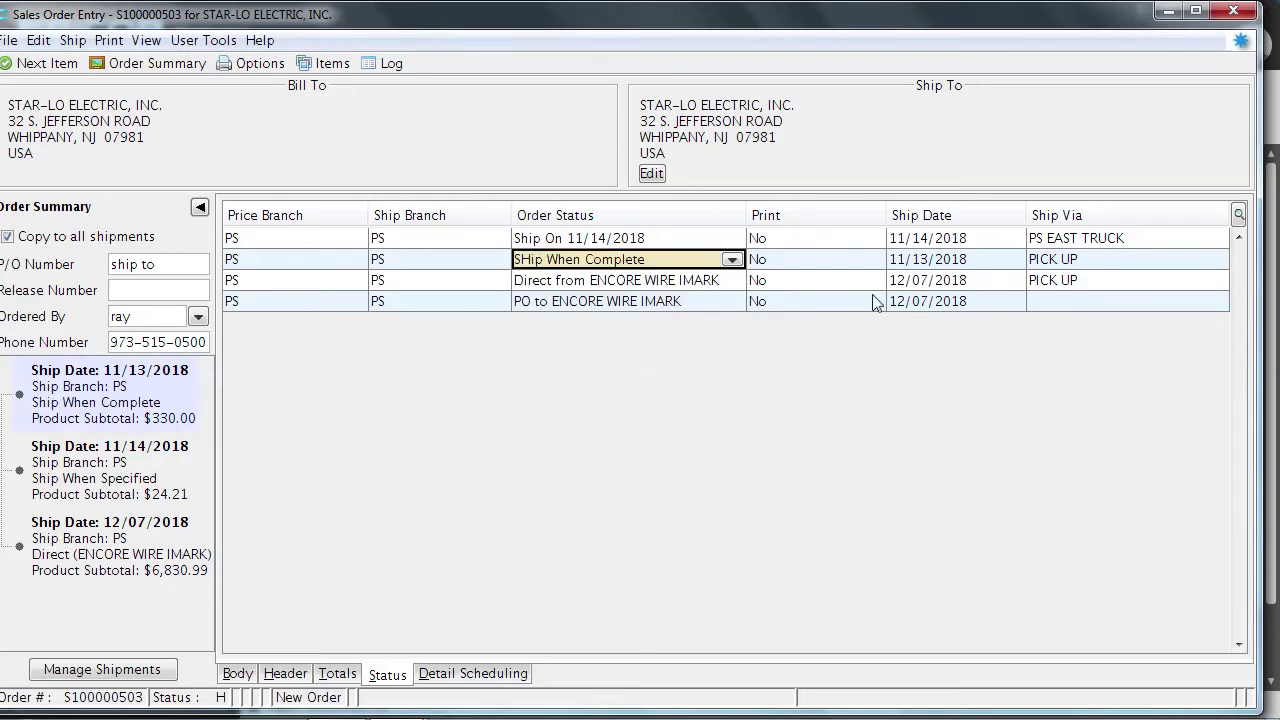
left_click(995, 266)
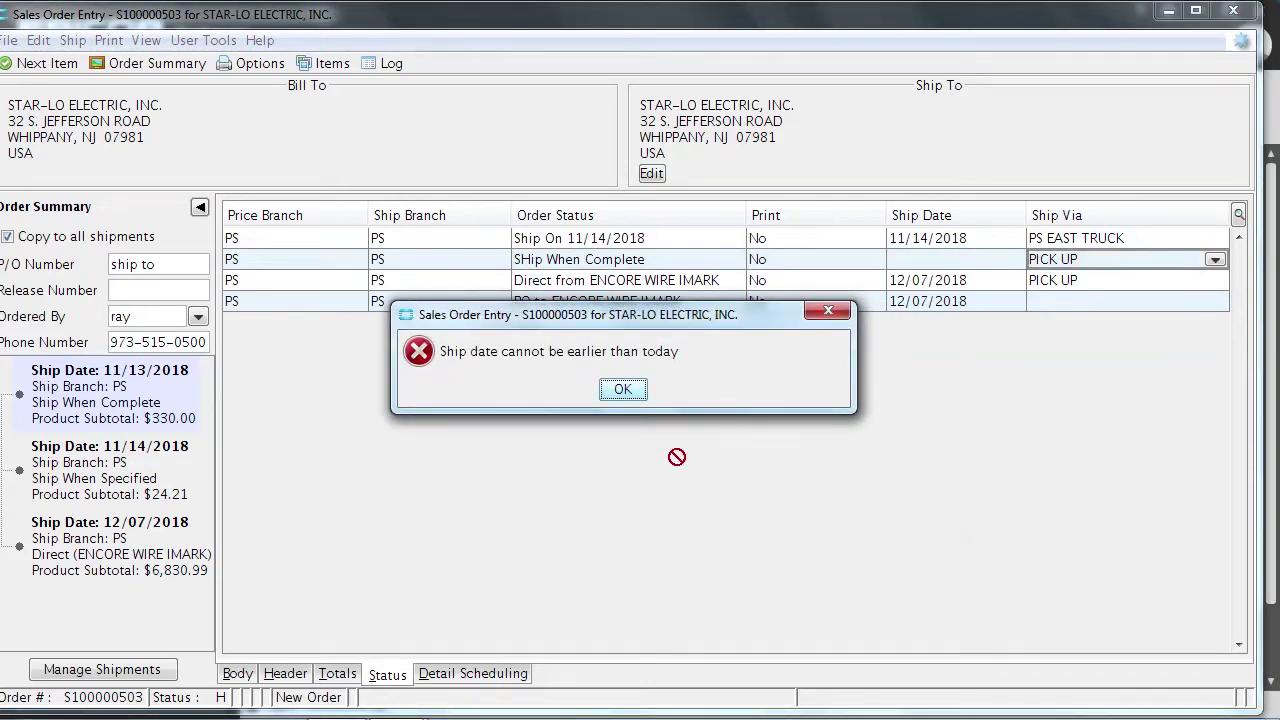
Clear the ship-date error, then replace row 2's PICK UP ship-via with PS EAST TRUCK
left_click(626, 389)
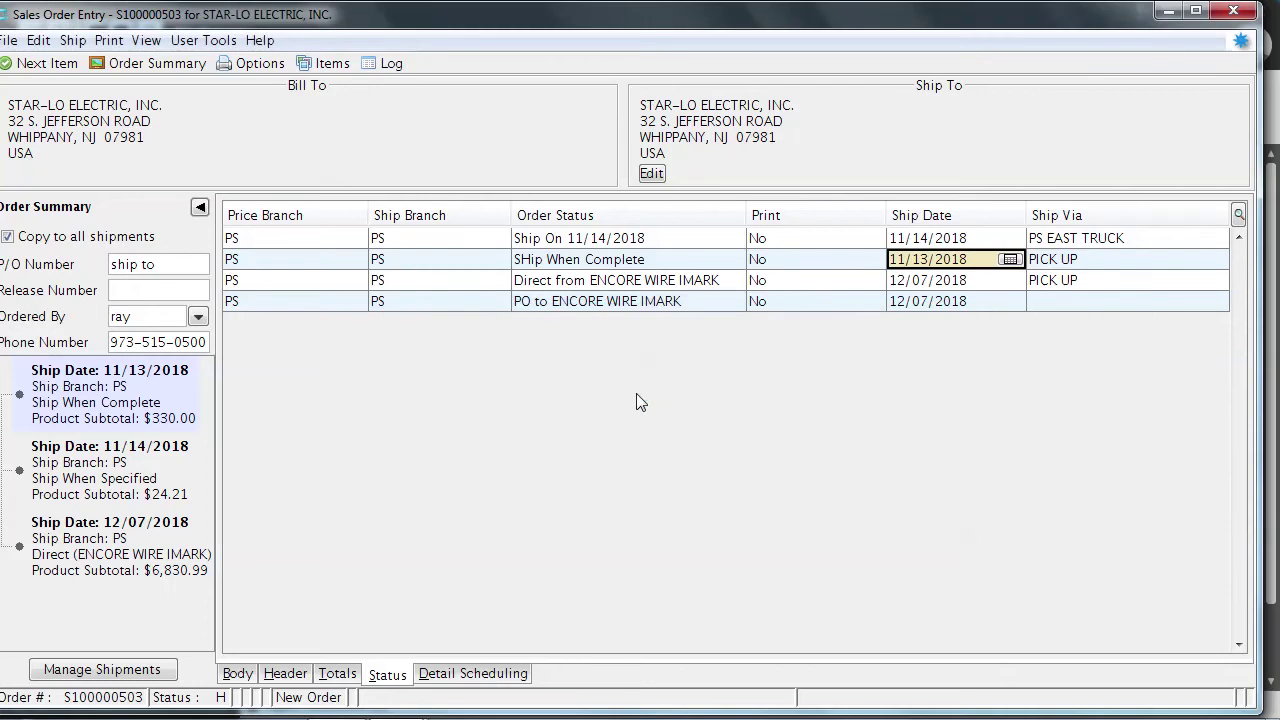
left_click(1157, 262)
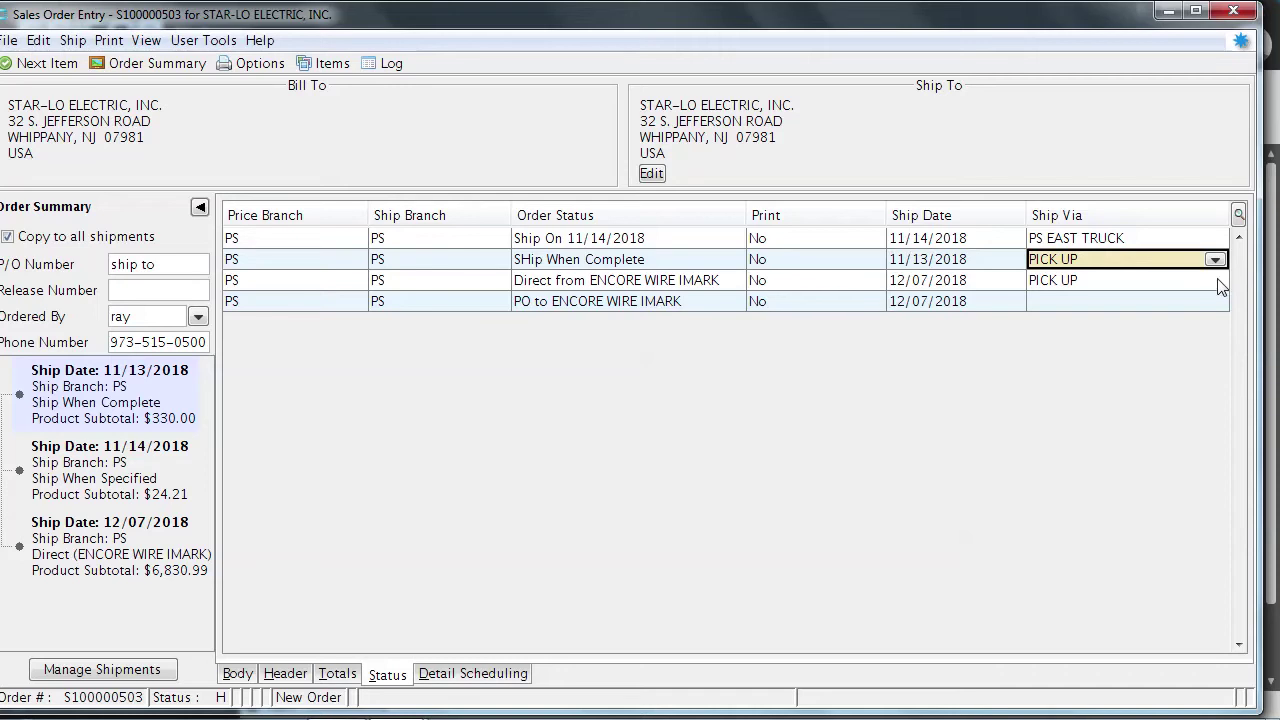
key("BackSpace")
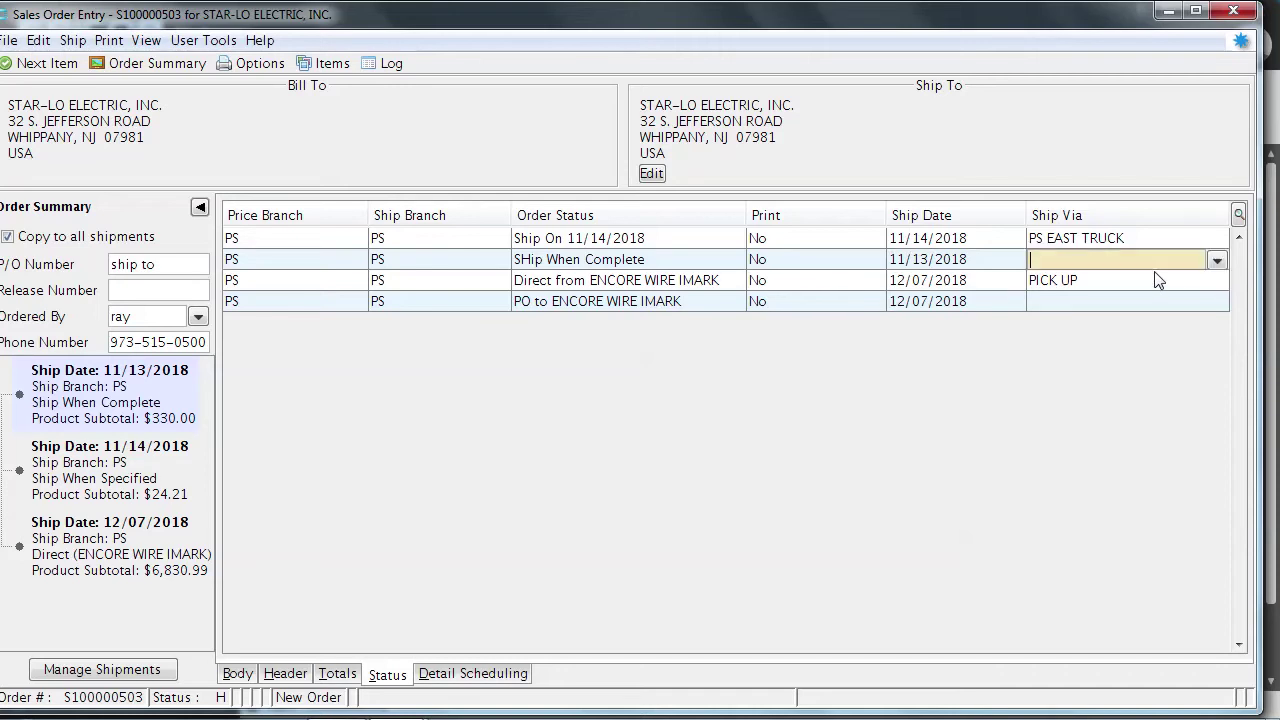
type("ps e")
key("Return")
key("BackSpace")
type("pse")
key("Return")
key("BackSpace")
type("ps east")
key("Return")
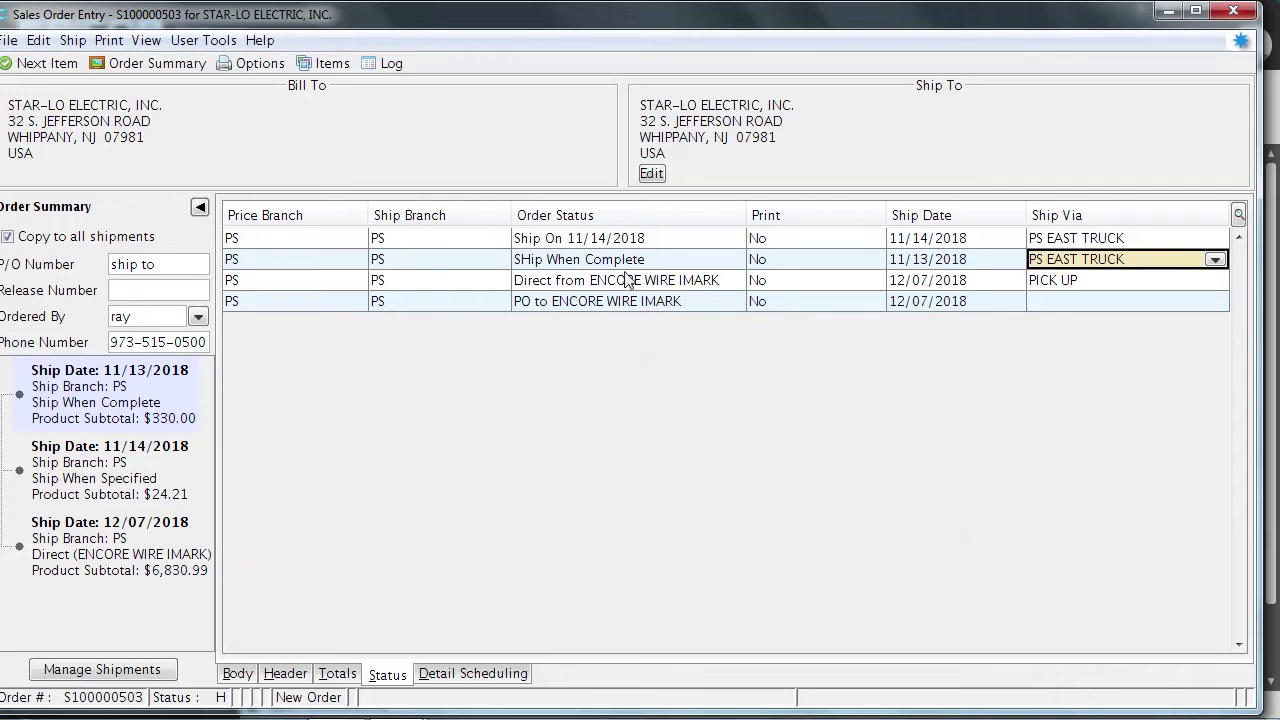
With the Ship When Complete shipment selected, open Edit > Procurement Confirmation
left_click(702, 303)
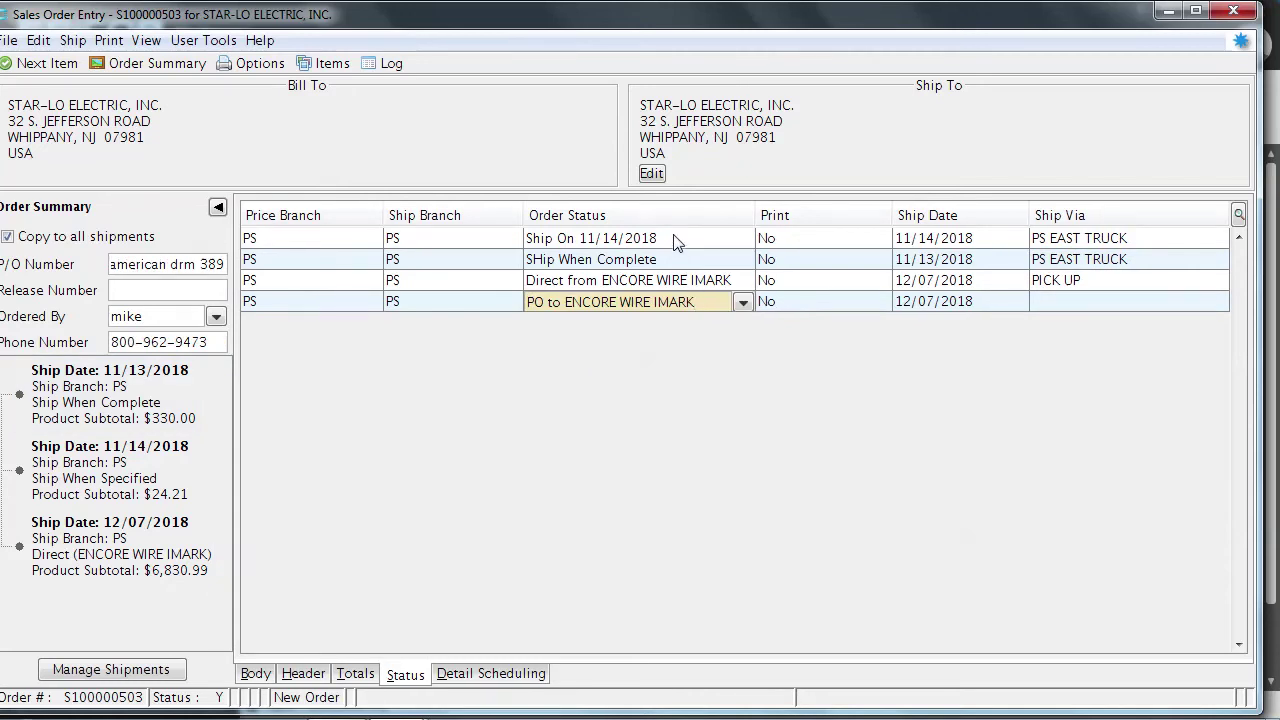
left_click(680, 262)
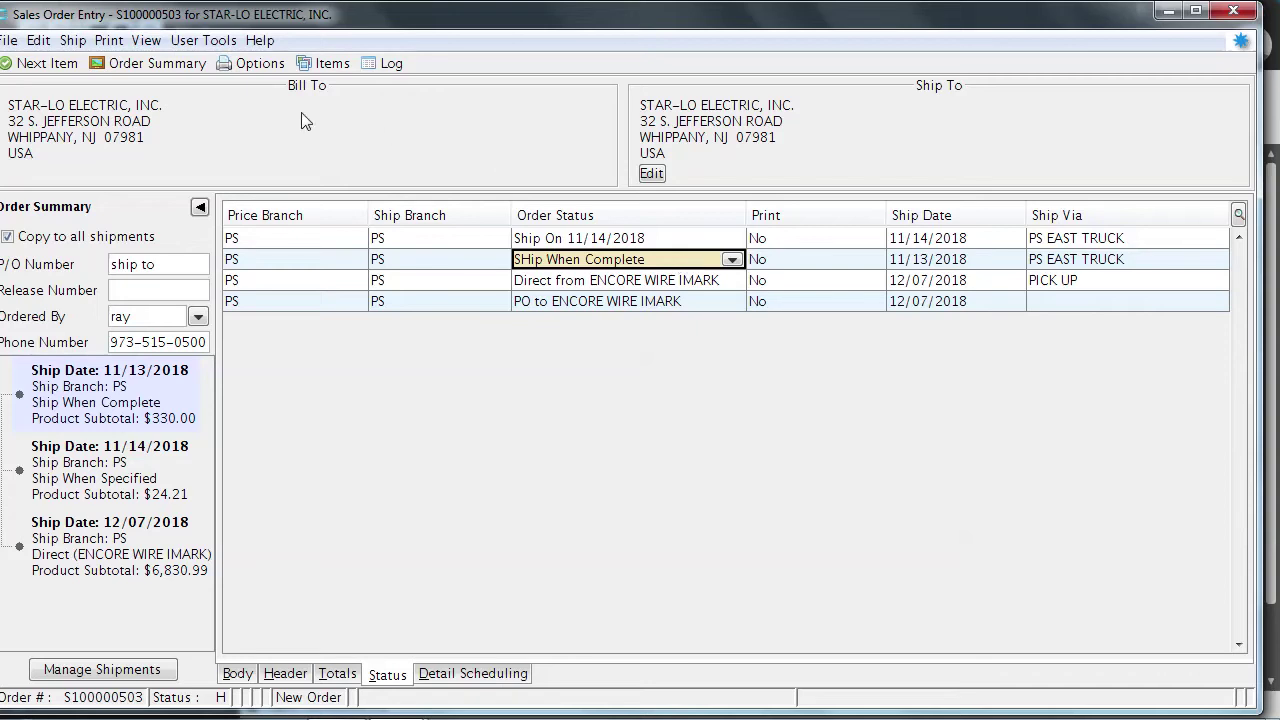
left_click(39, 41)
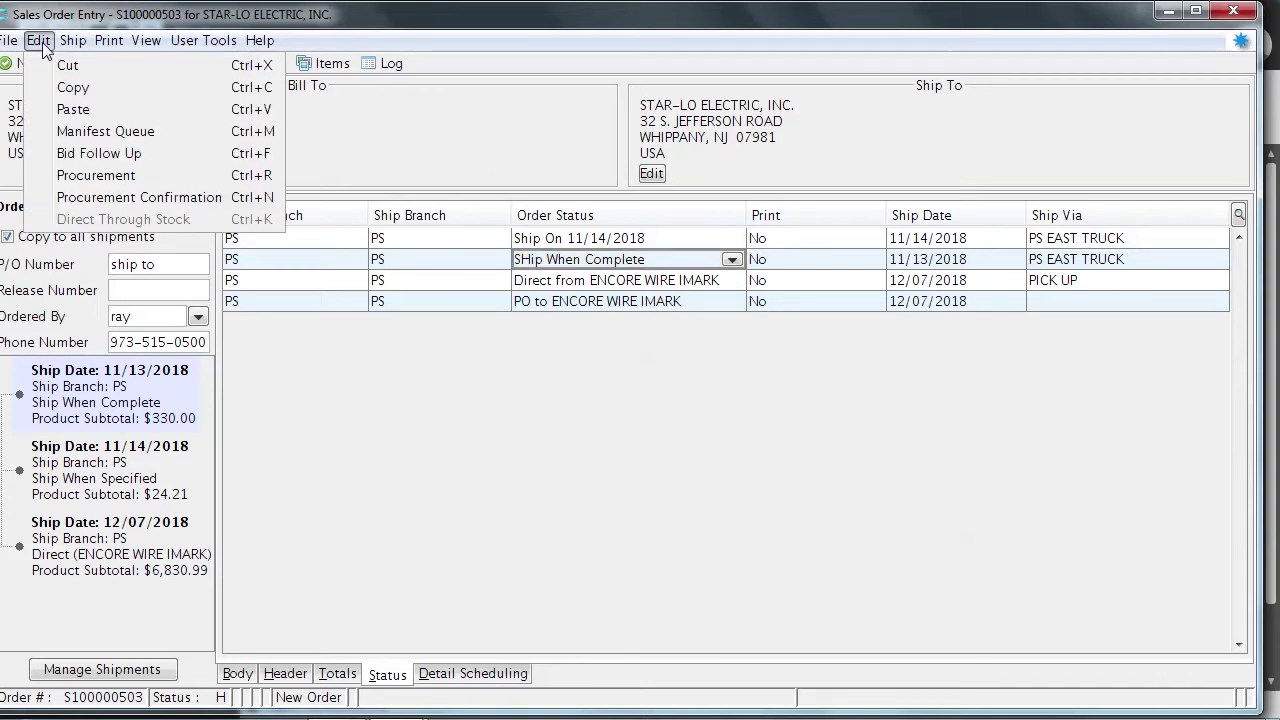
left_click(73, 201)
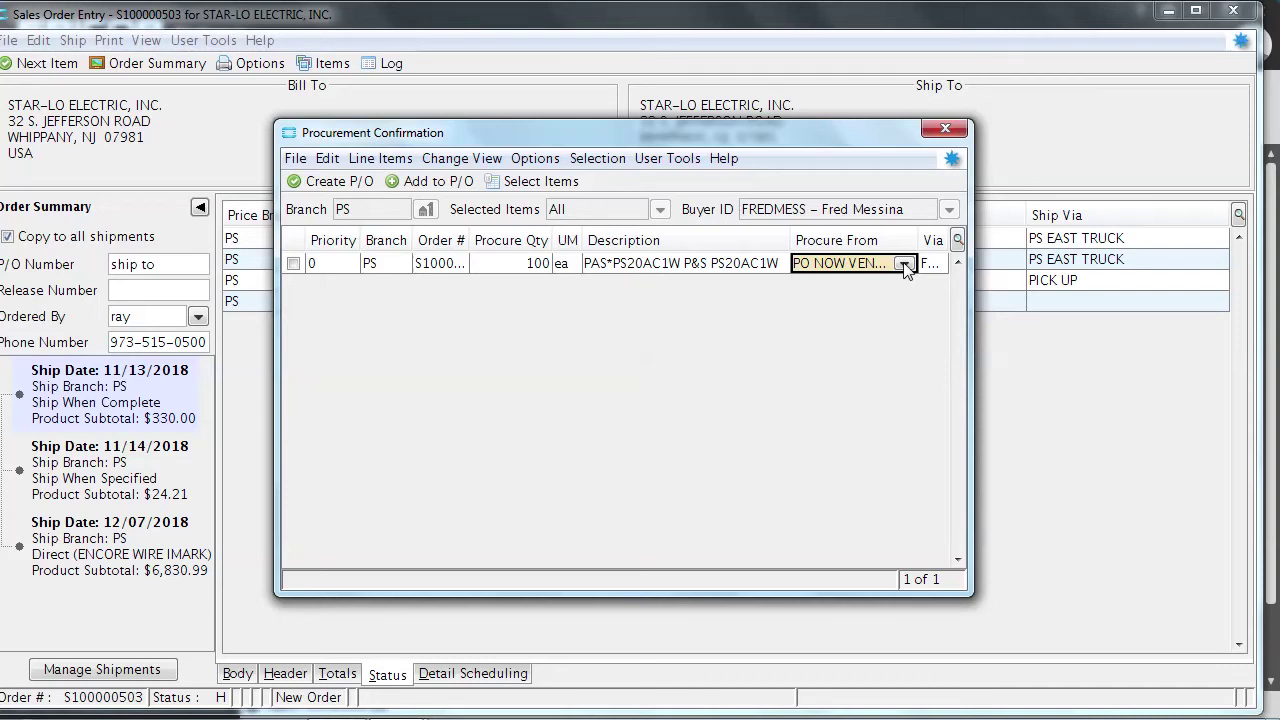
Switch the PS20AC1W line's Procure From vendor to Pass & Seymour, mark it, and create a PO
key("Tab")
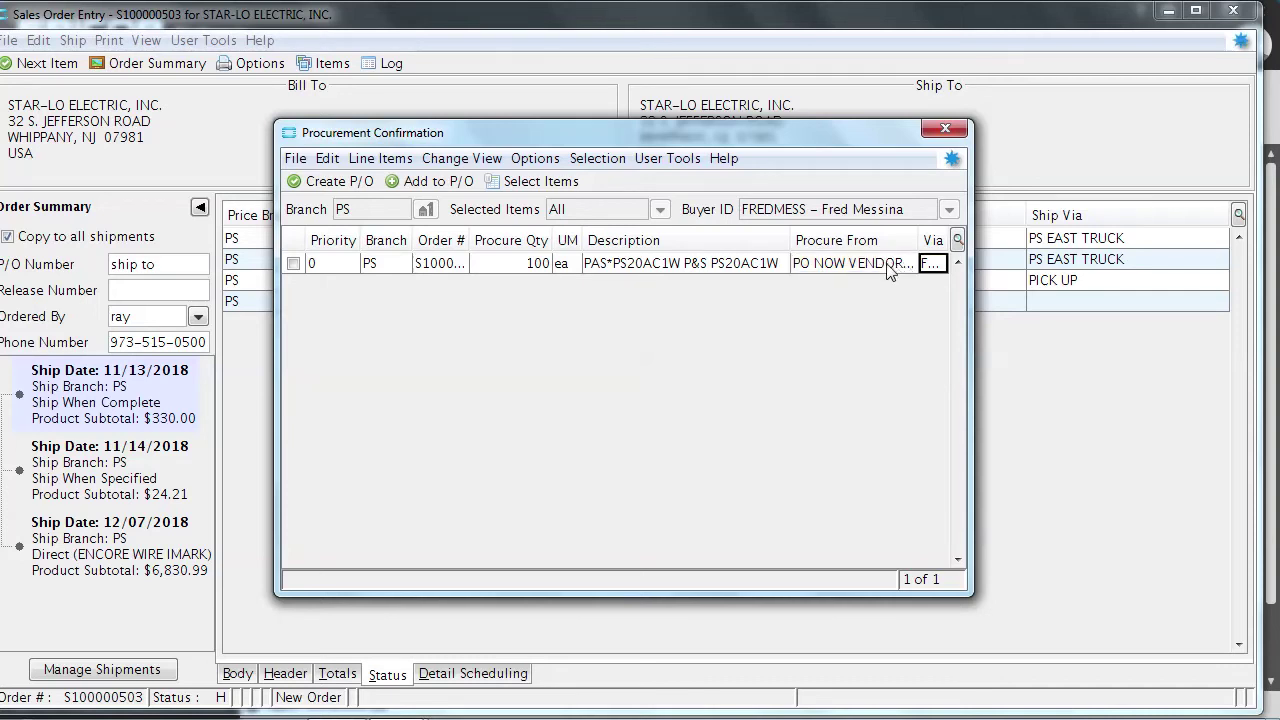
left_click(888, 266)
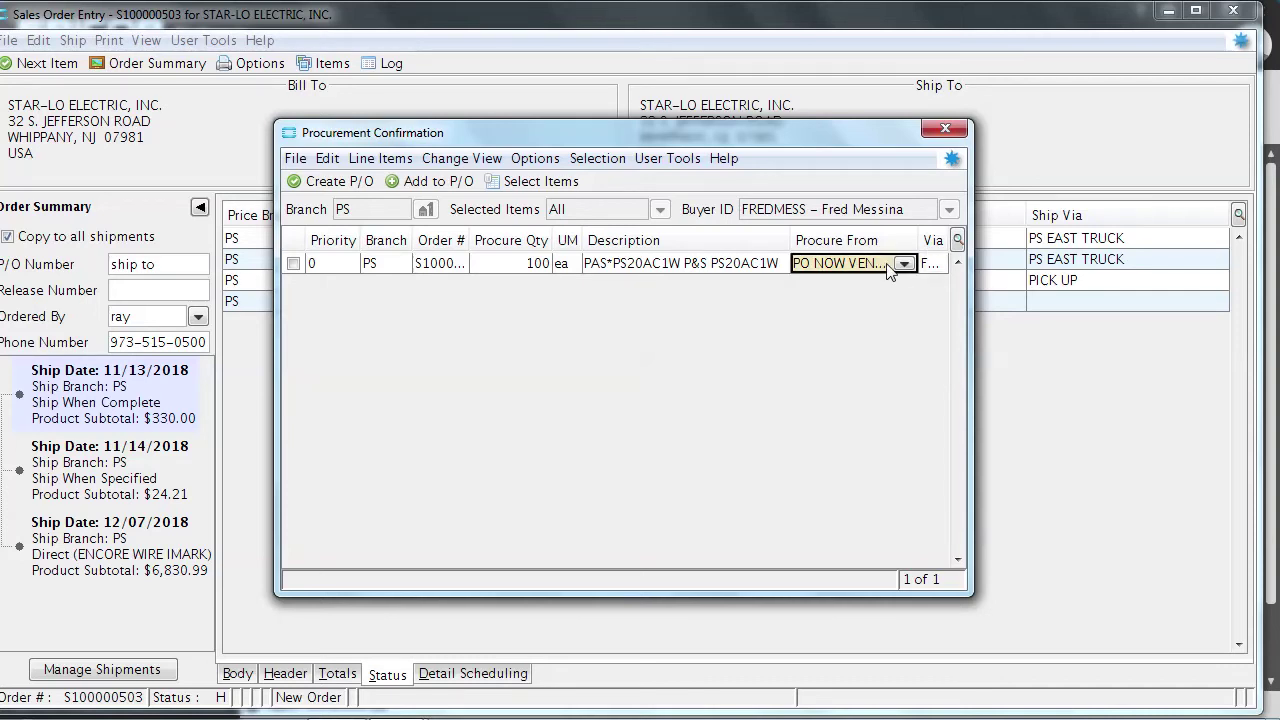
left_click(888, 266)
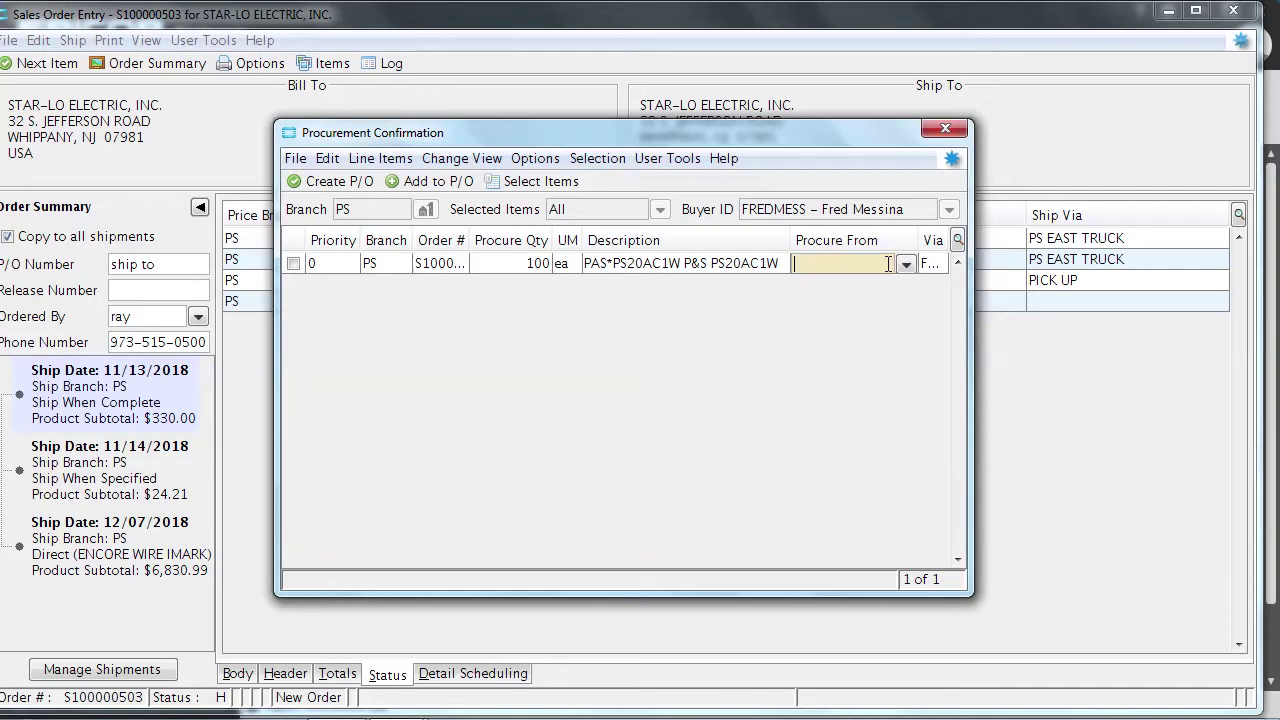
type("pass & se")
key("Return")
key("BackSpace")
type("pass")
key("Tab")
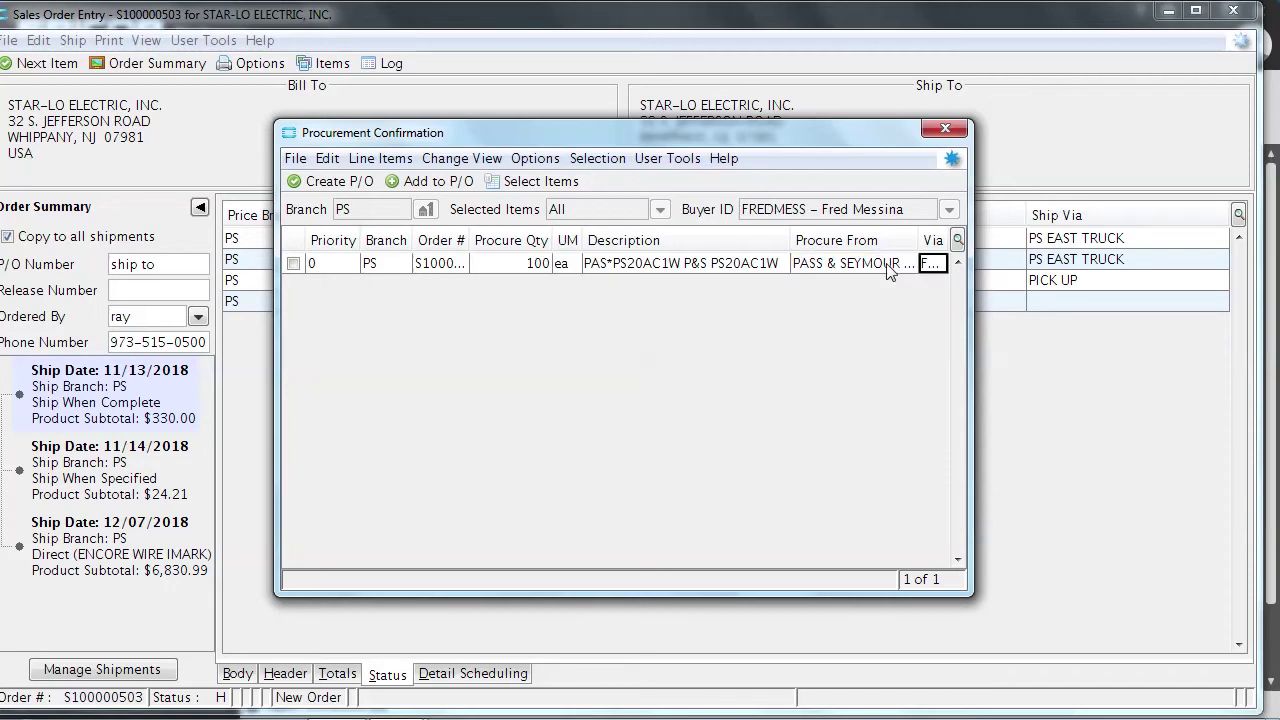
left_click(293, 264)
left_click(338, 181)
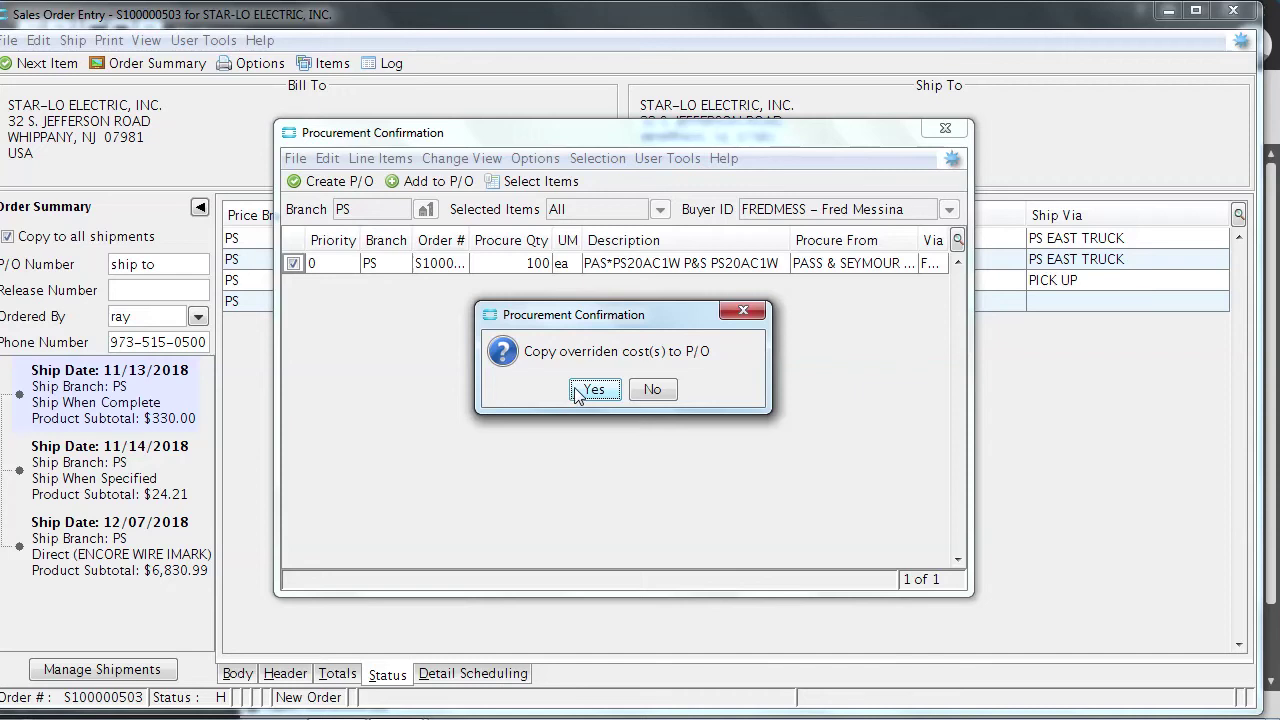
Copy overridden costs to the Pass & Seymour PO, set unit cost 2.00, and view its totals
left_click(587, 390)
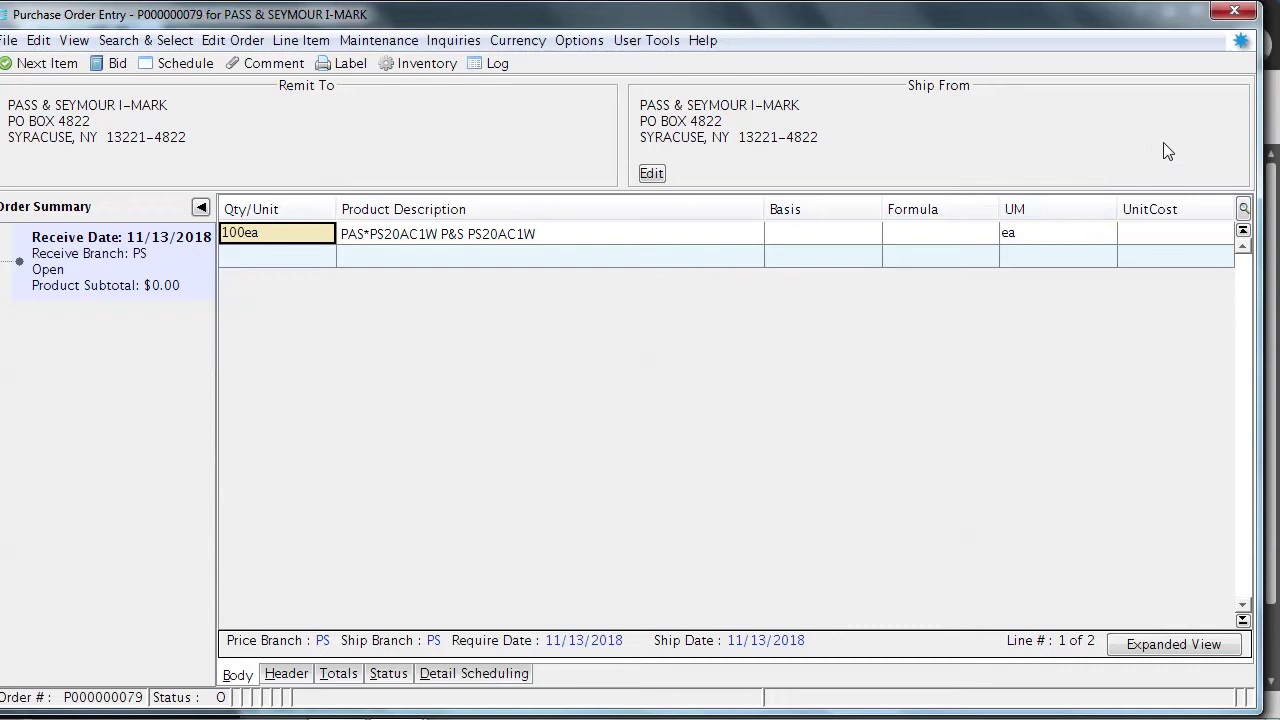
left_click(1157, 241)
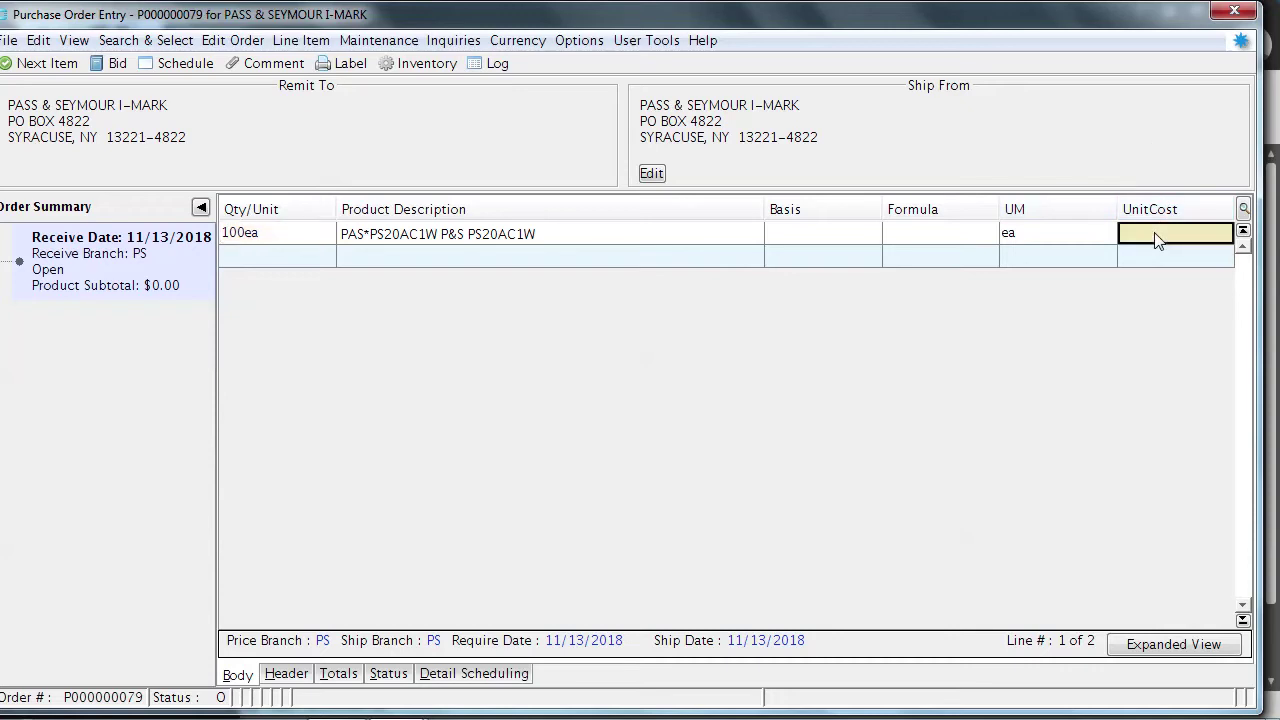
type("2.00")
key("Return")
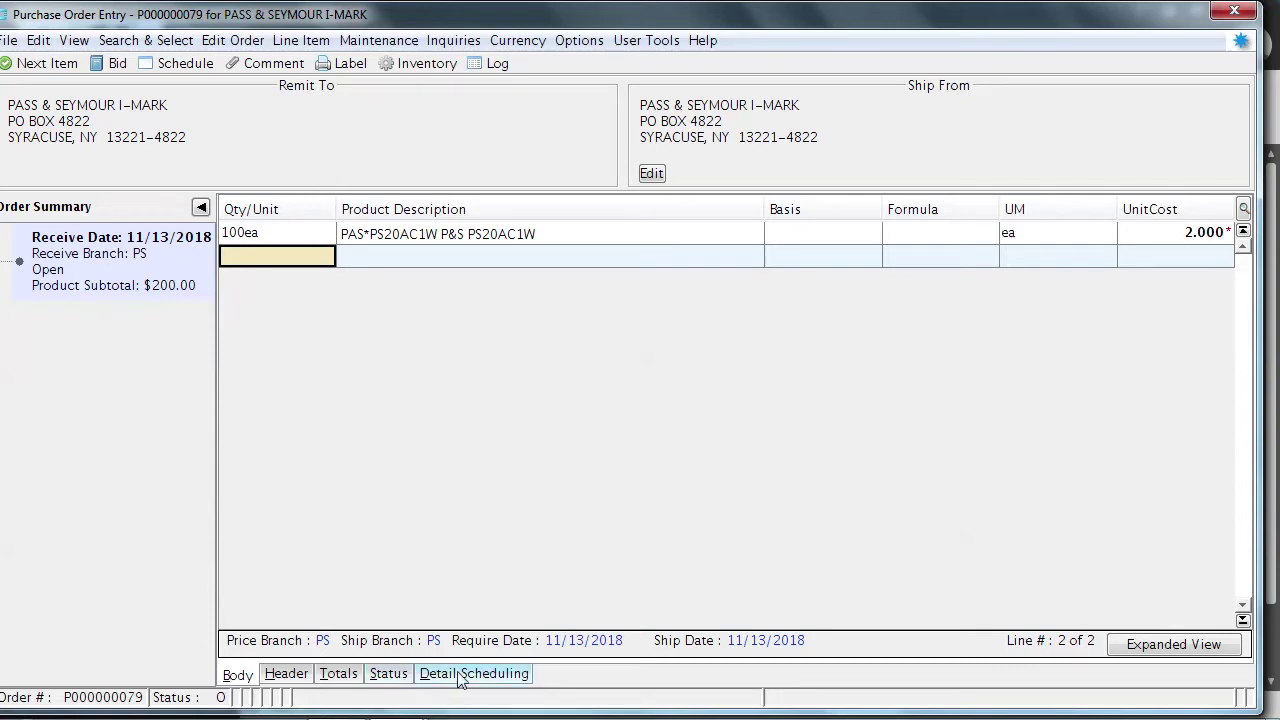
left_click(336, 674)
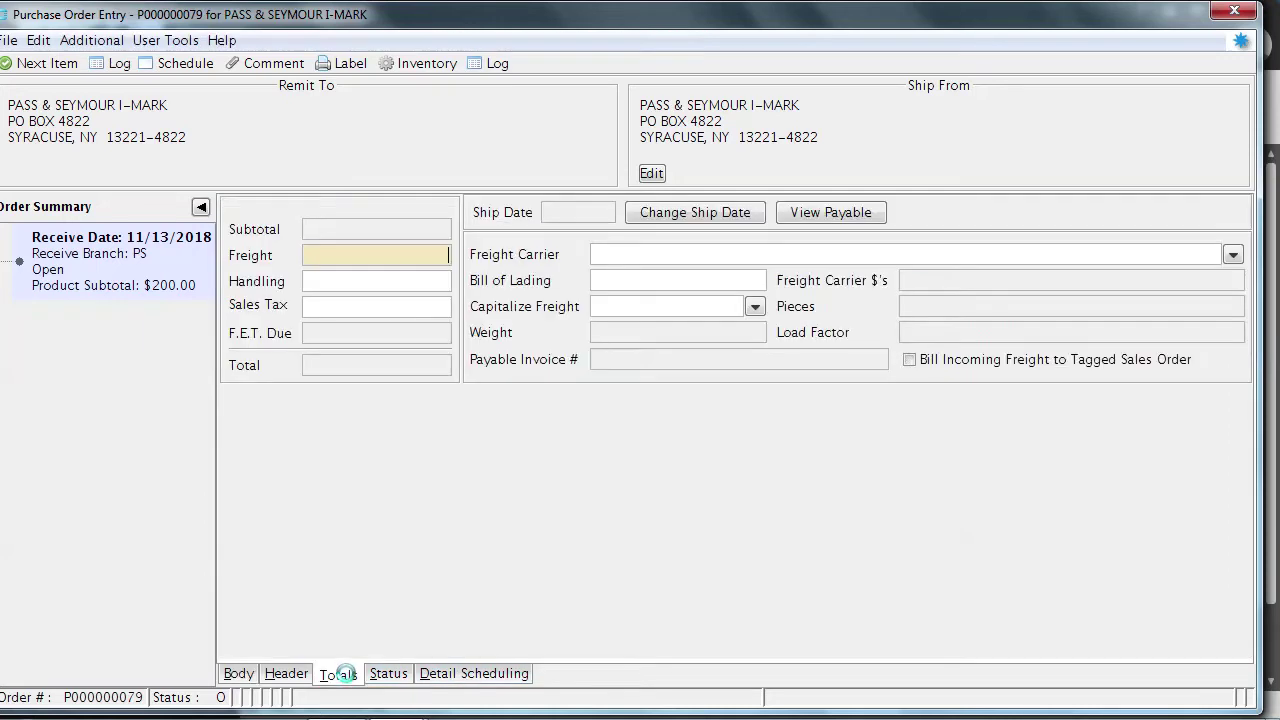
Set the purchase order header's freight terms to Prepaid & Add
left_click(286, 673)
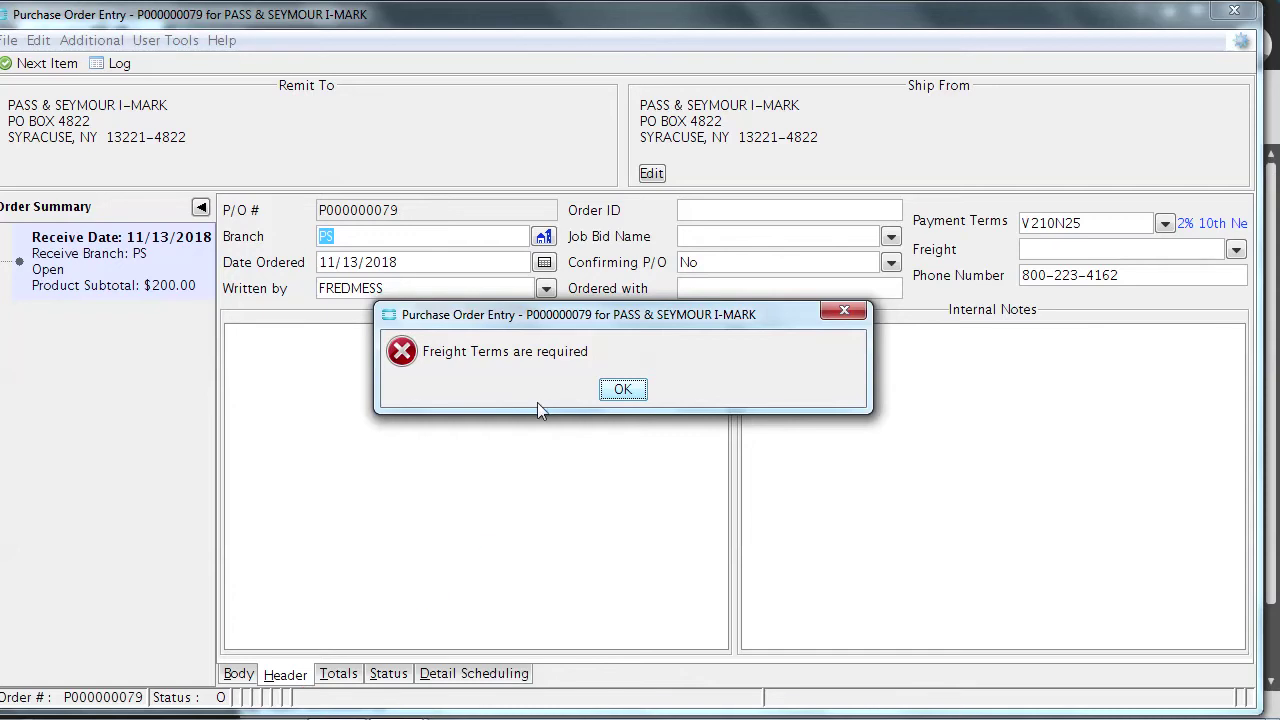
left_click(620, 390)
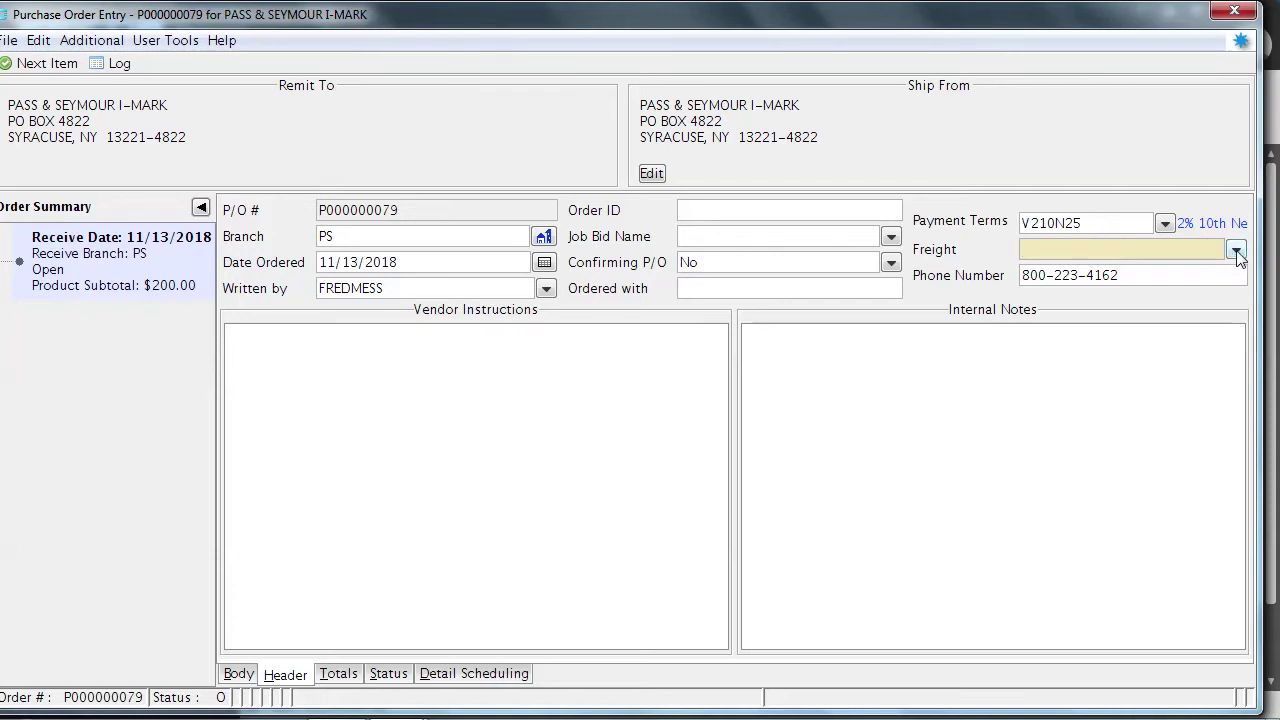
left_click(1236, 251)
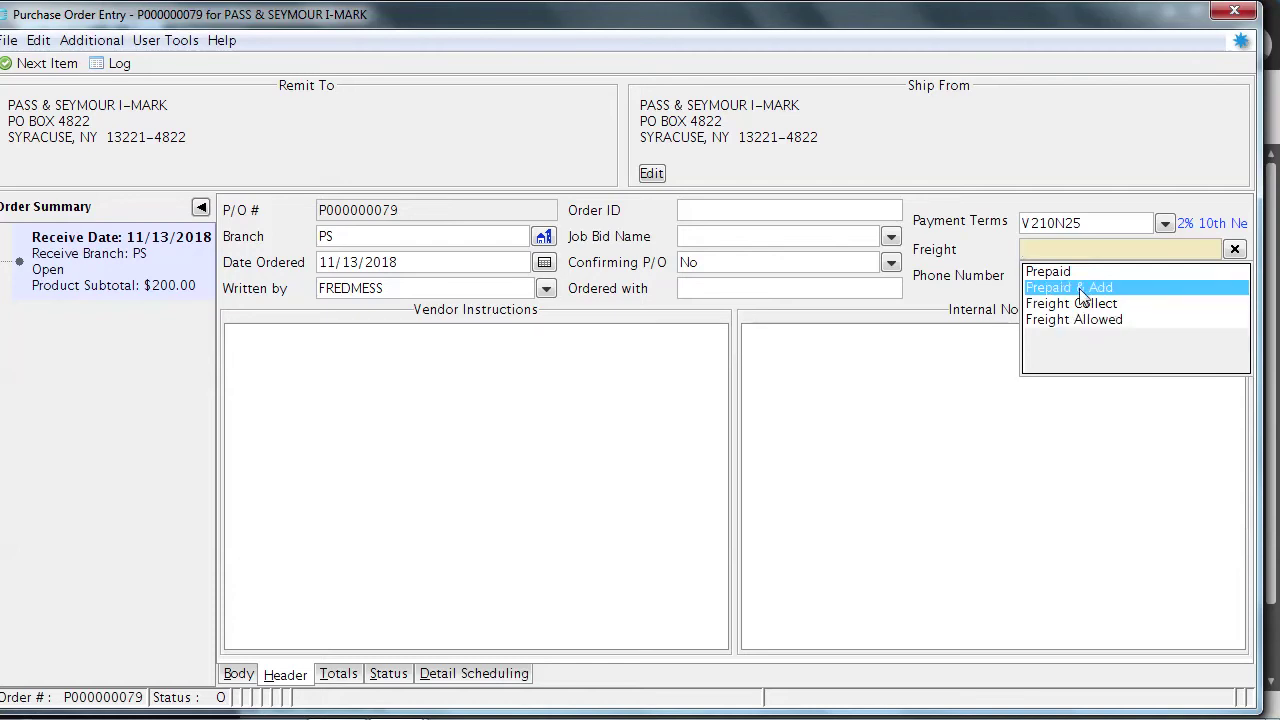
left_click(1079, 288)
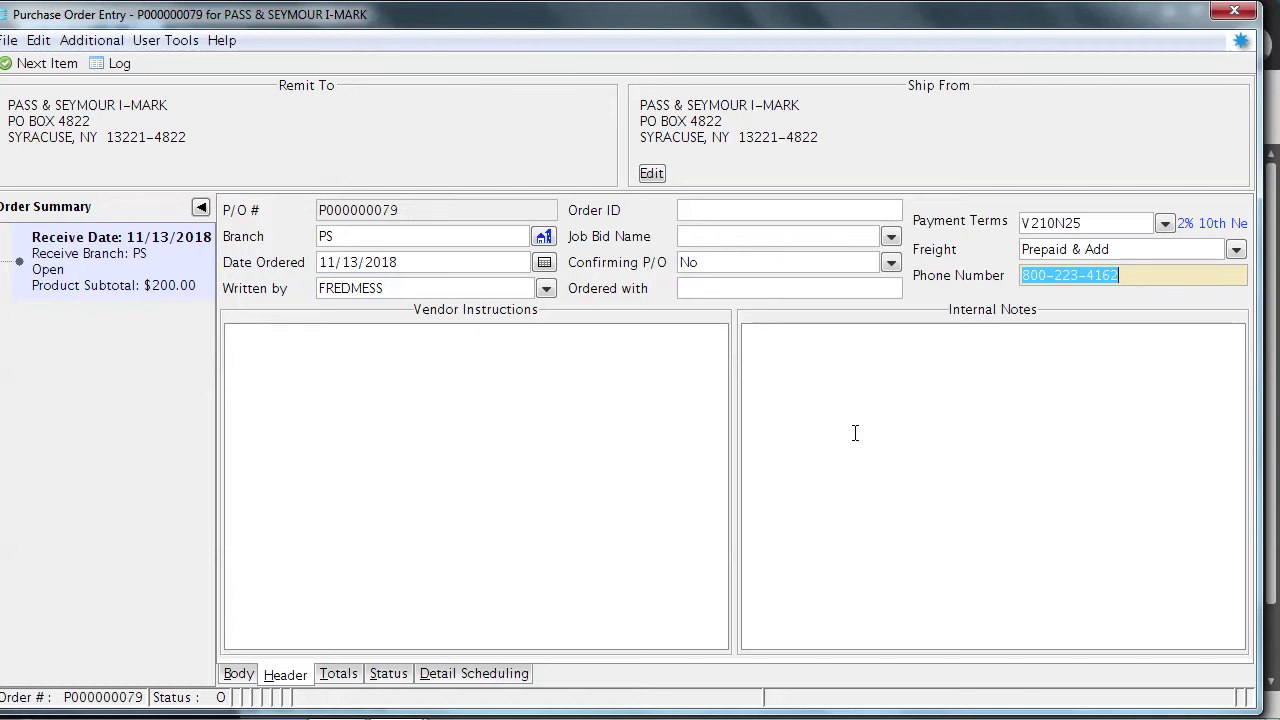
Enter Order ID 'amer.dream 389' and Ordered with 'computer', then show the Status grid
left_click(704, 209)
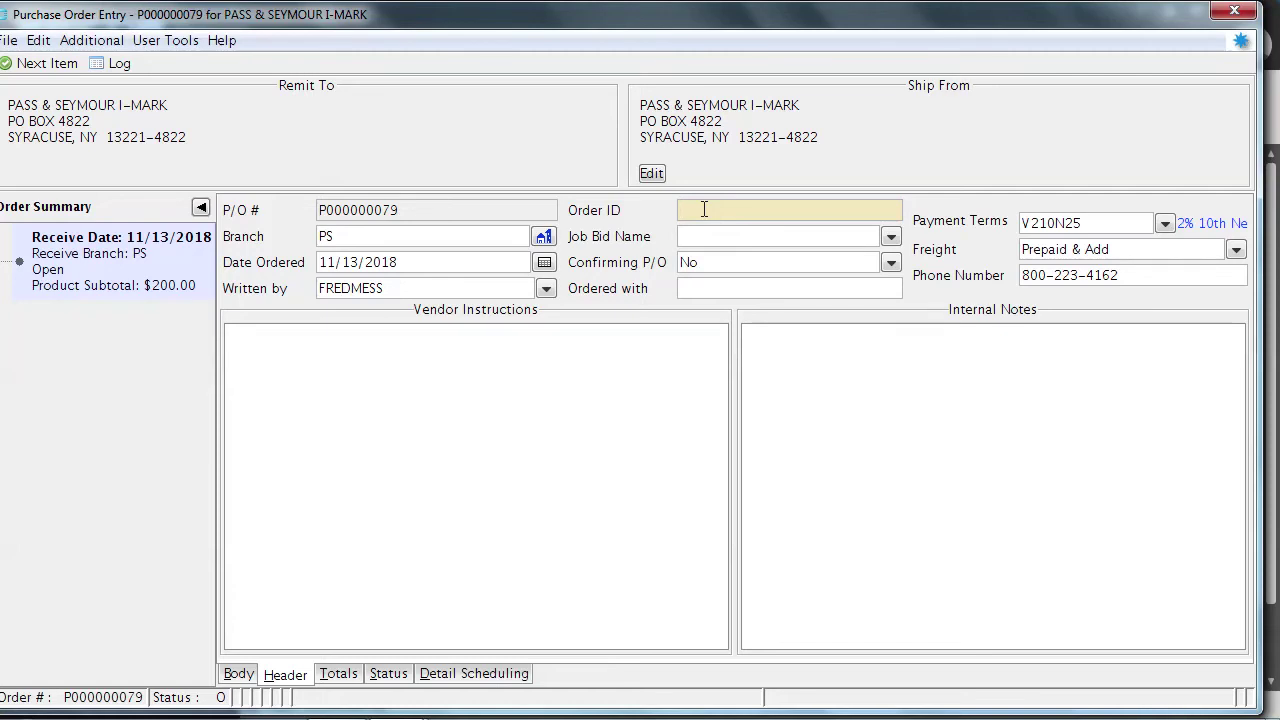
type("amer.dream 389")
left_click(687, 290)
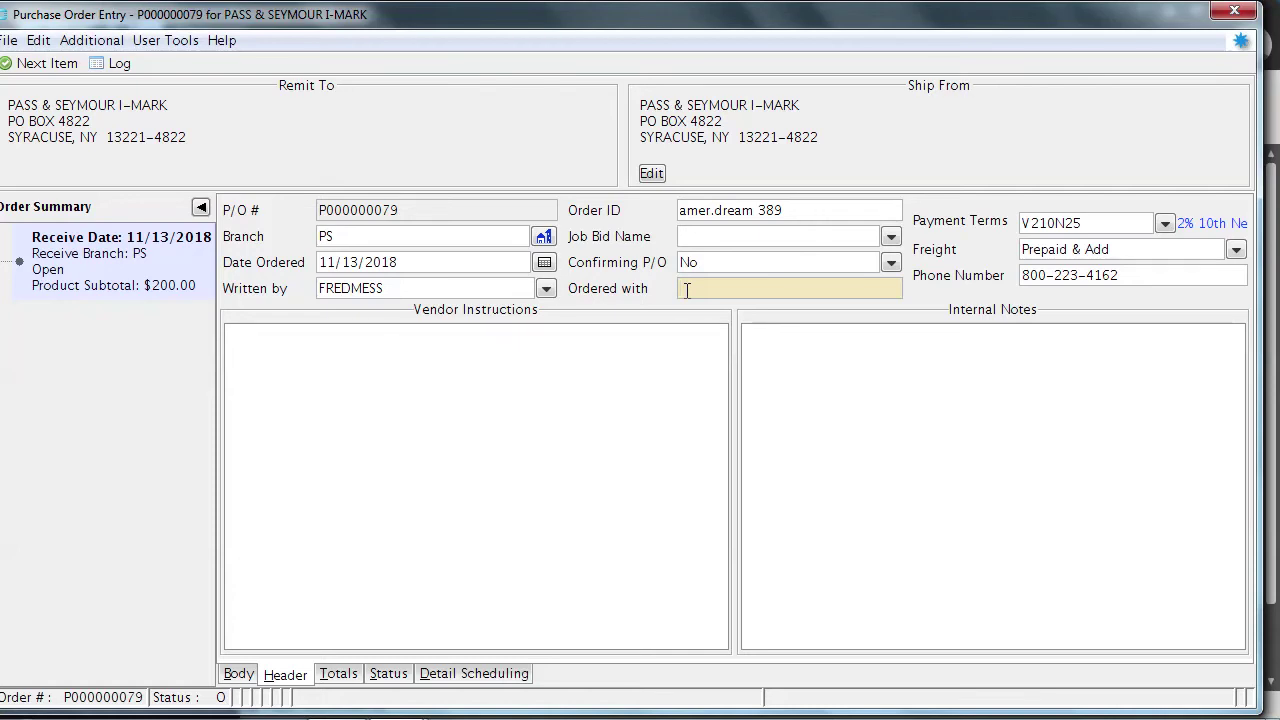
type("computer")
left_click(388, 675)
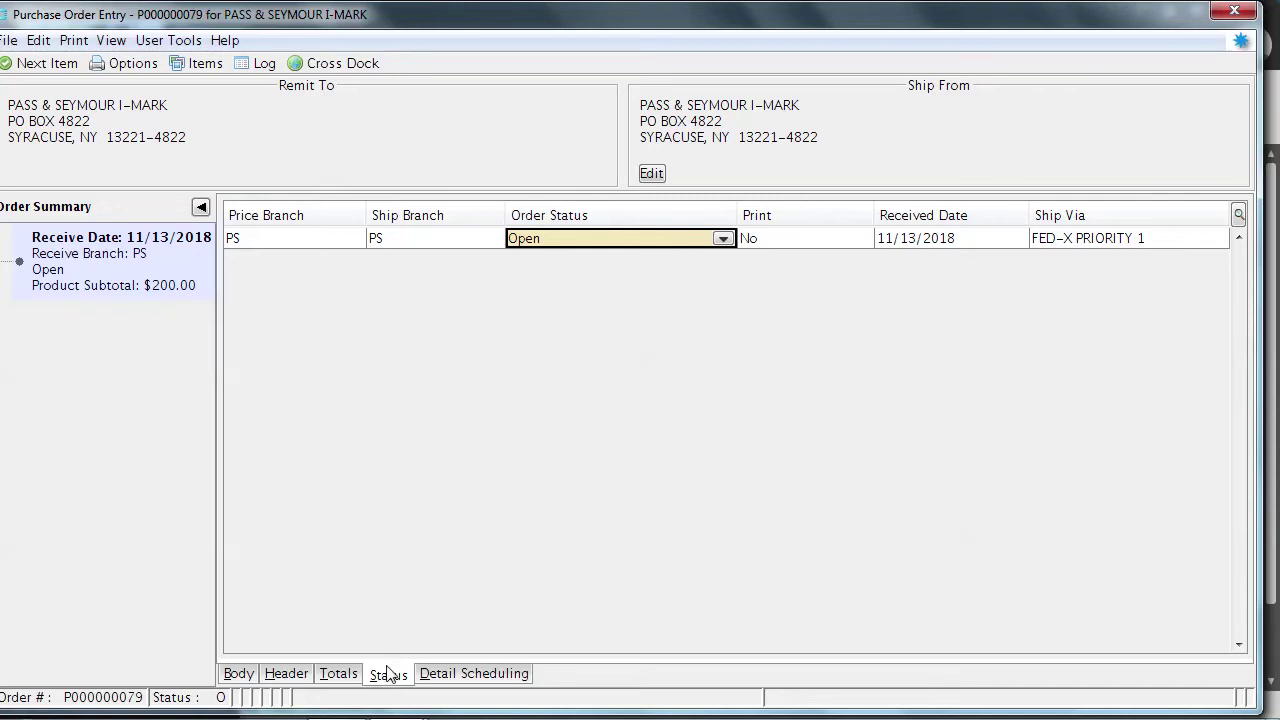
Keep P000000079's status Open Purchase Order, set Print to E-Mail, and close it
left_click(721, 240)
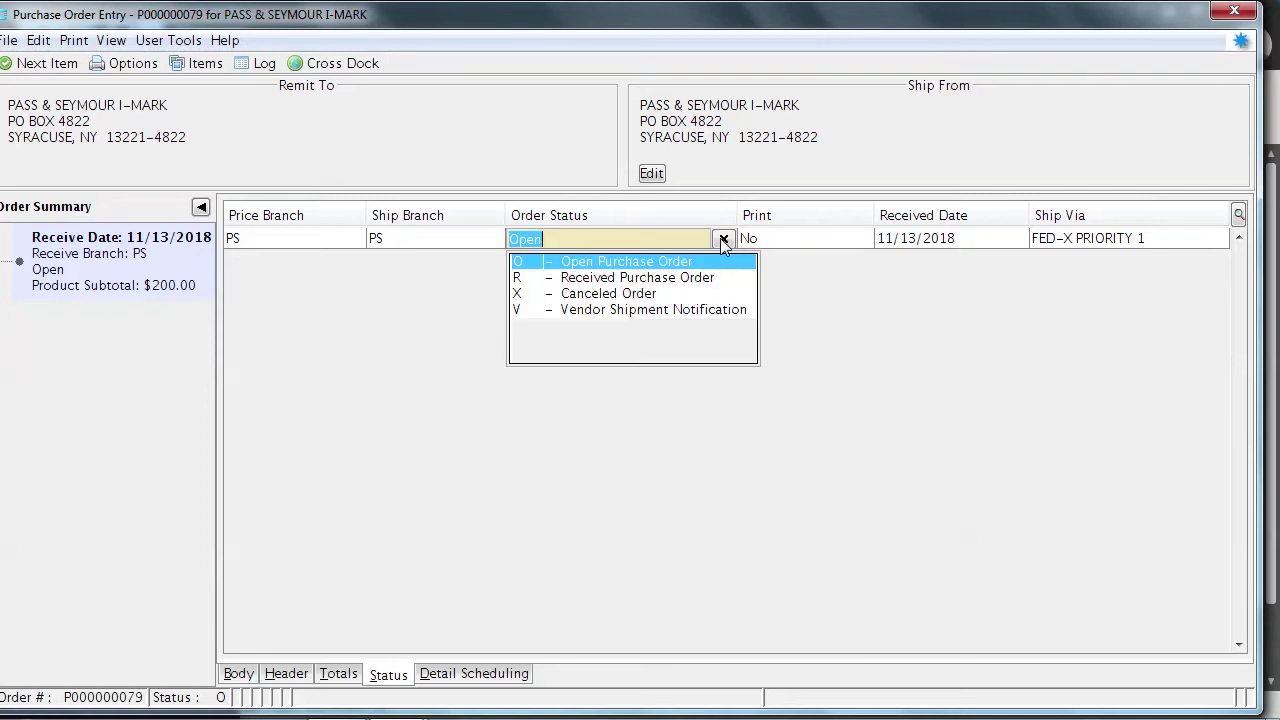
key("Down")
key("Down")
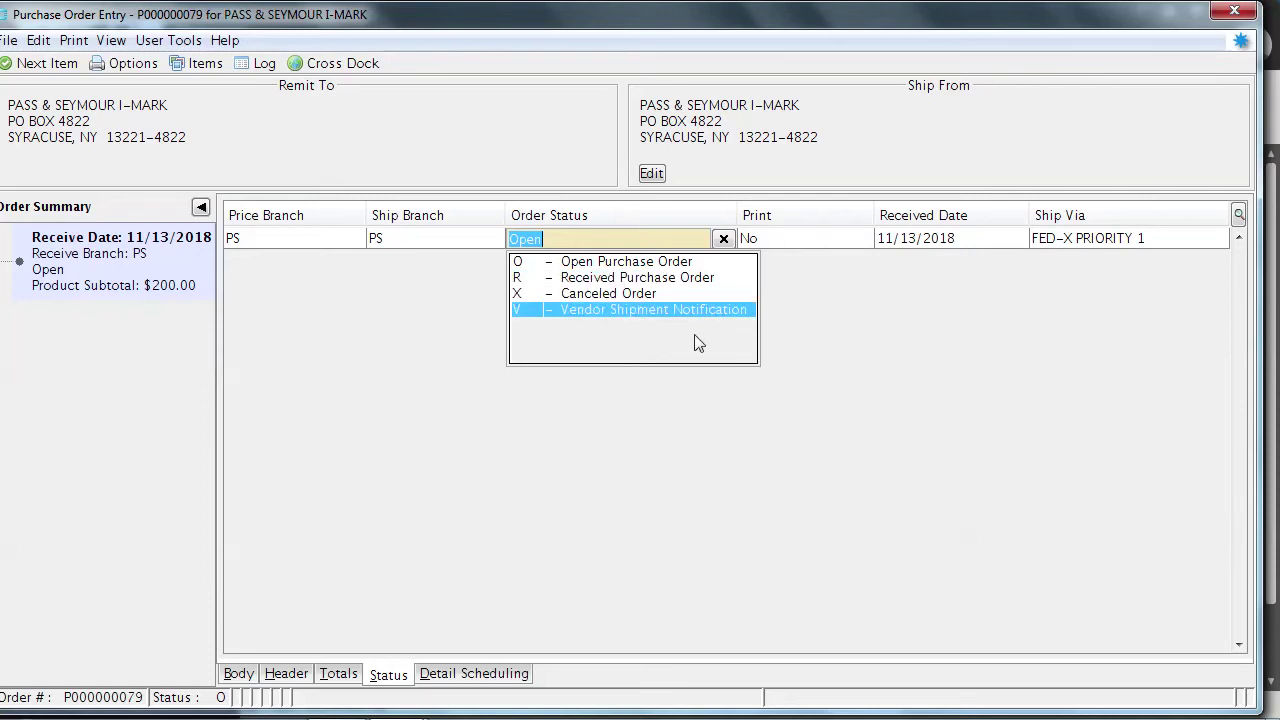
left_click(651, 263)
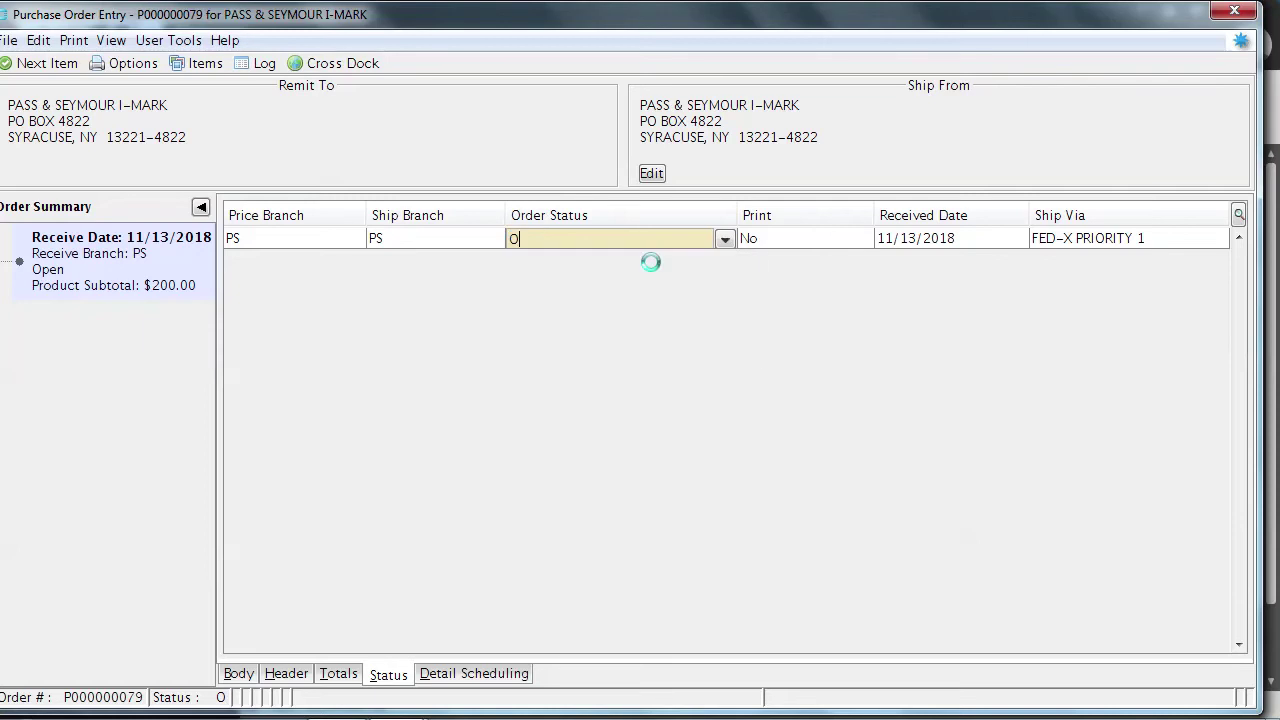
left_click(749, 240)
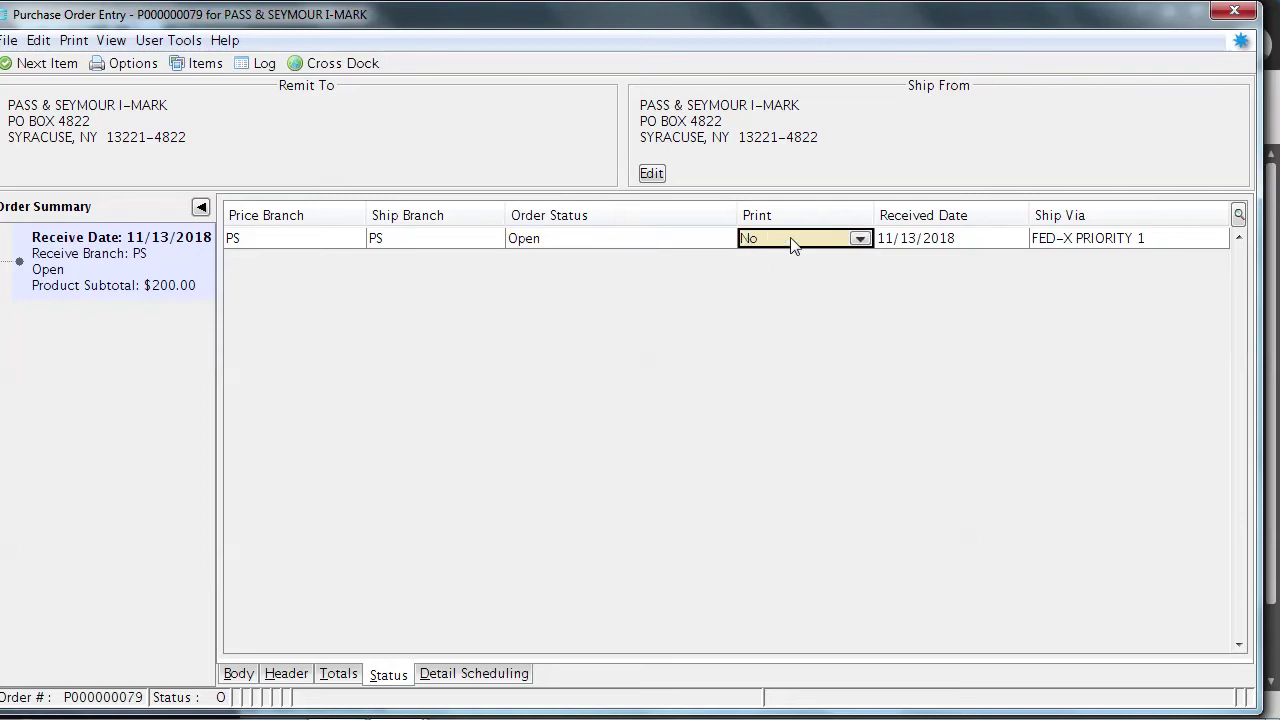
left_click(860, 240)
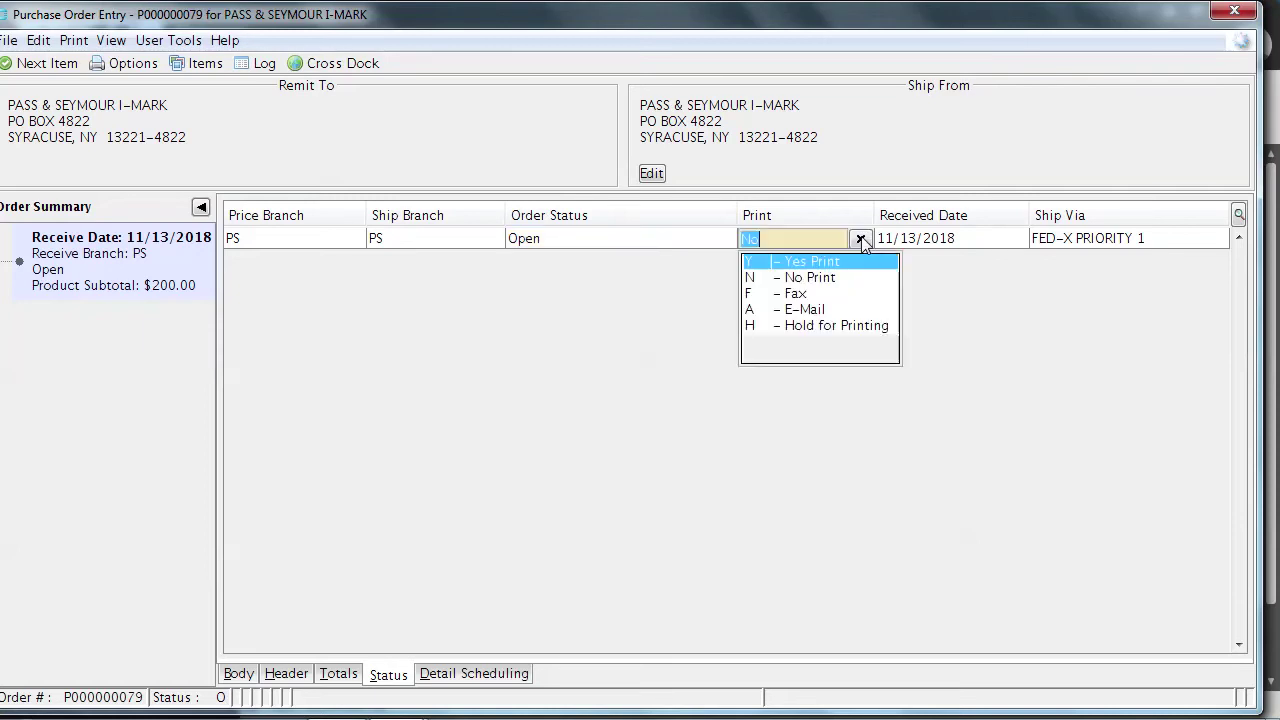
left_click(823, 310)
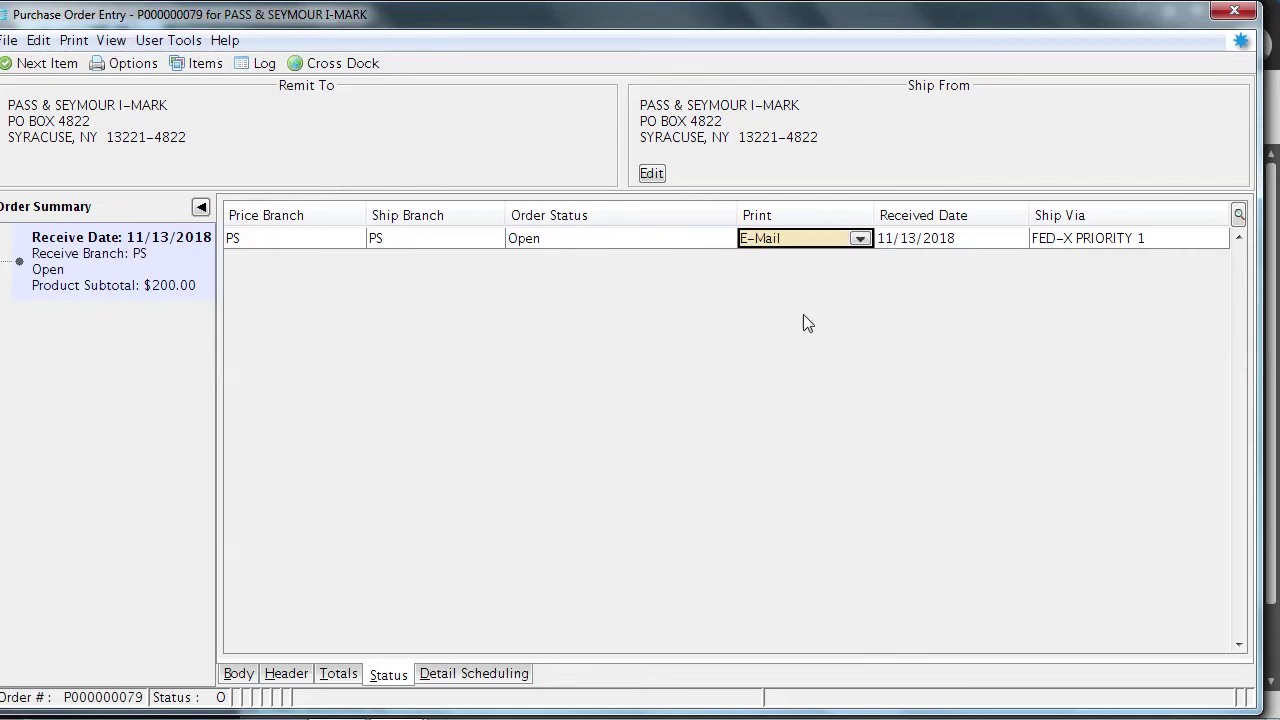
left_click(1234, 12)
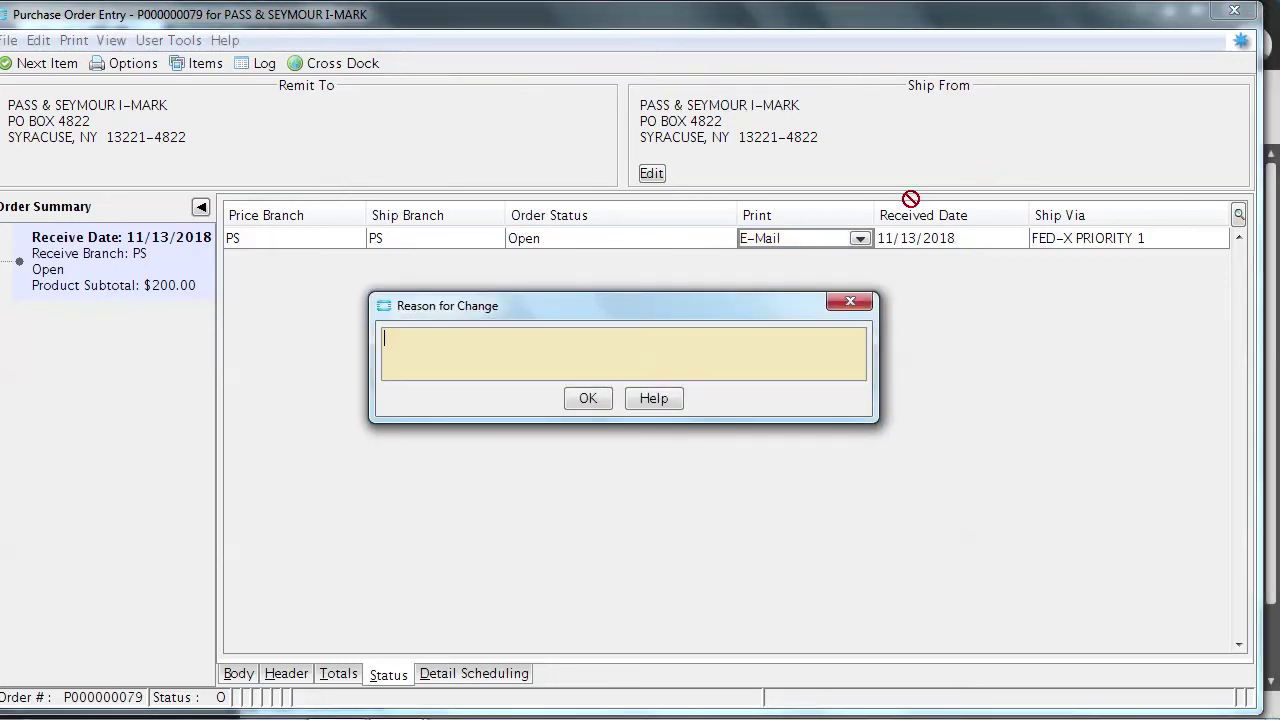
Skip the change reason and send the purchase order e-mail to the recipient's address
left_click(589, 402)
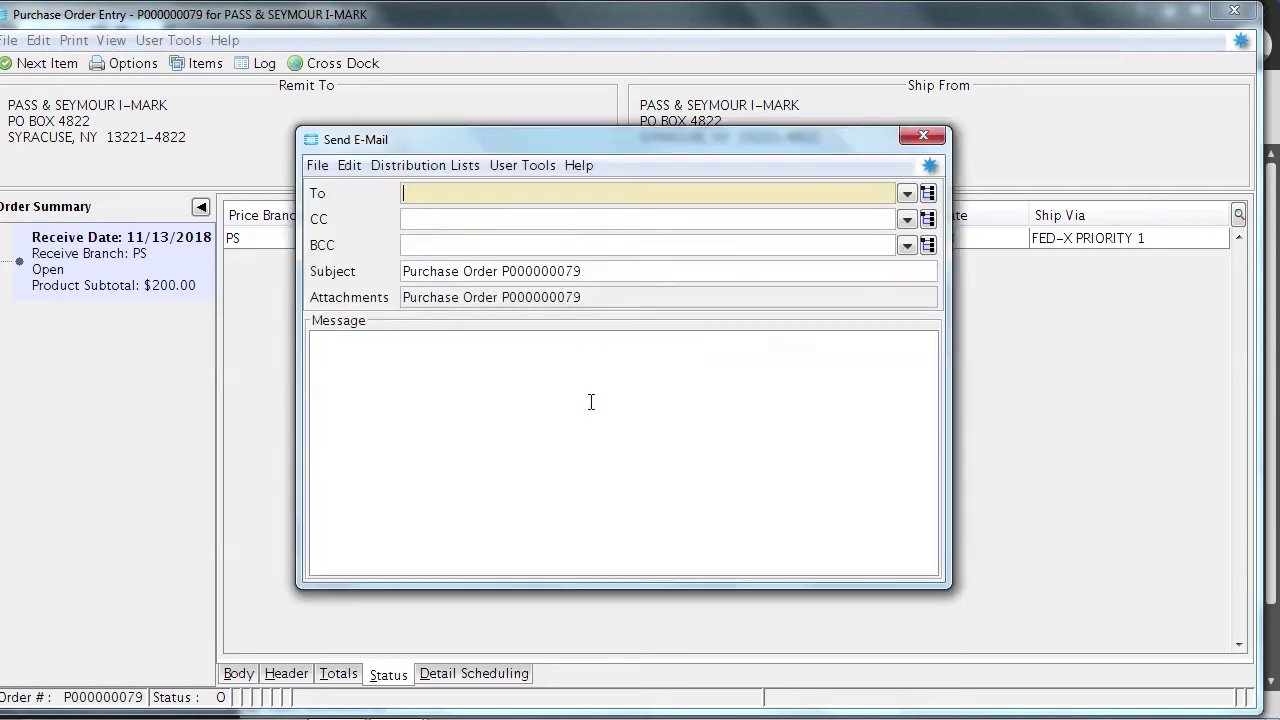
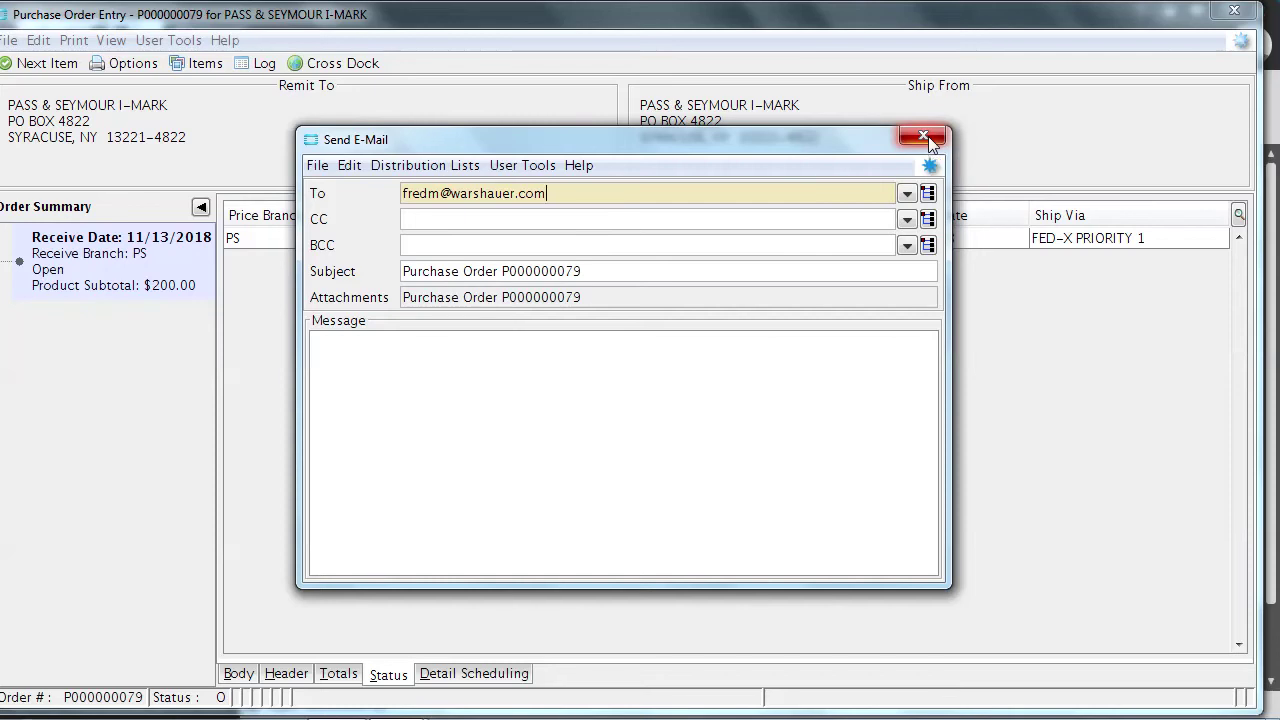
left_click(923, 136)
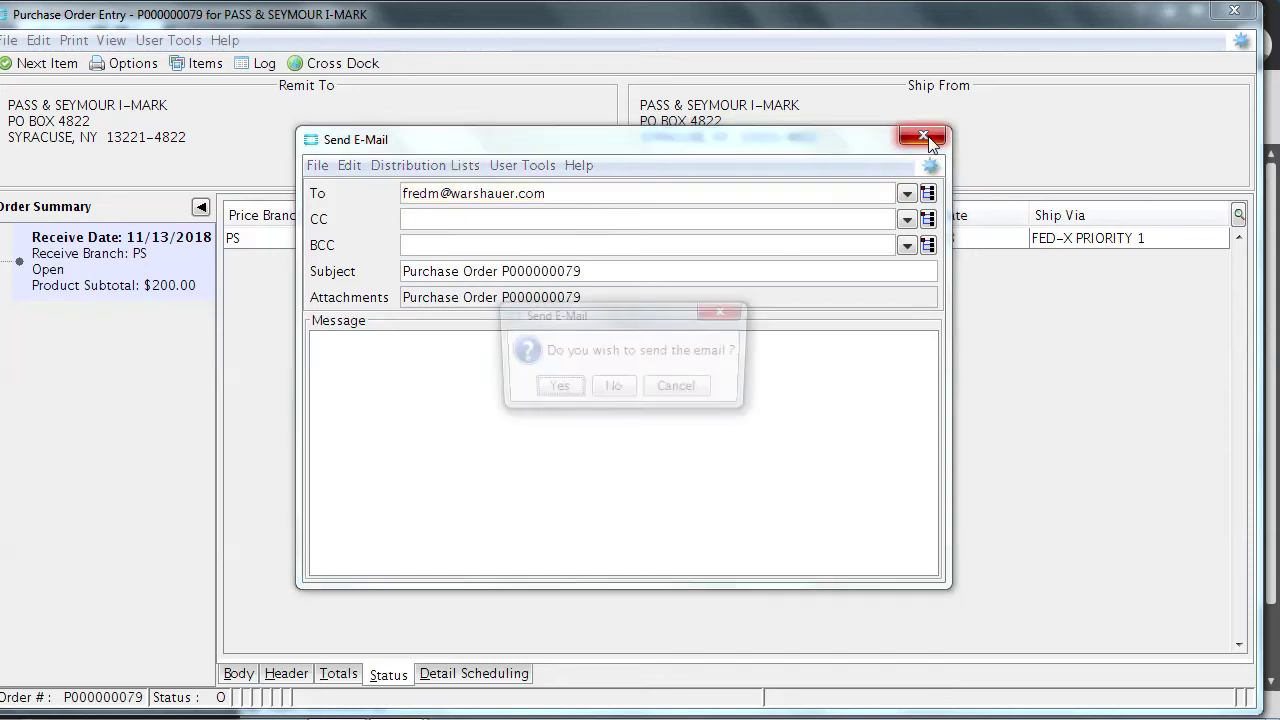
left_click(556, 389)
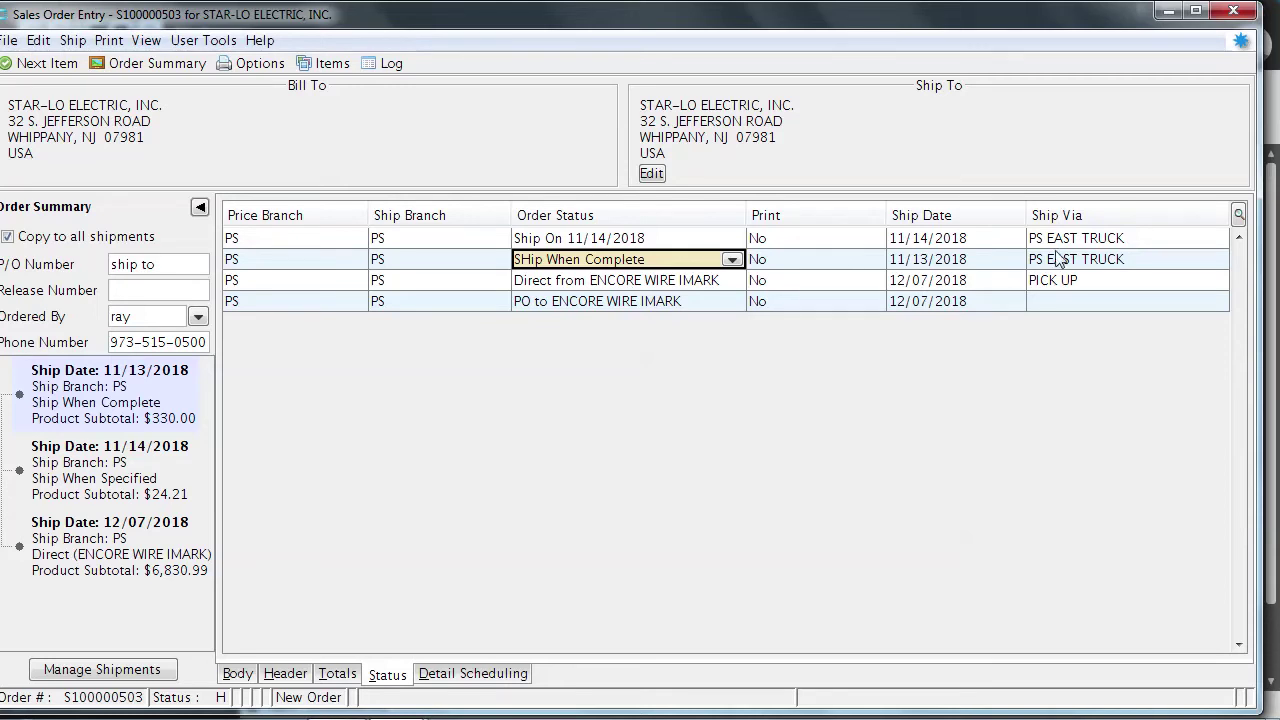
Replace PICK UP with DIRECT as the 12/07/2018 shipment's Ship Via and review the header
left_click(1075, 284)
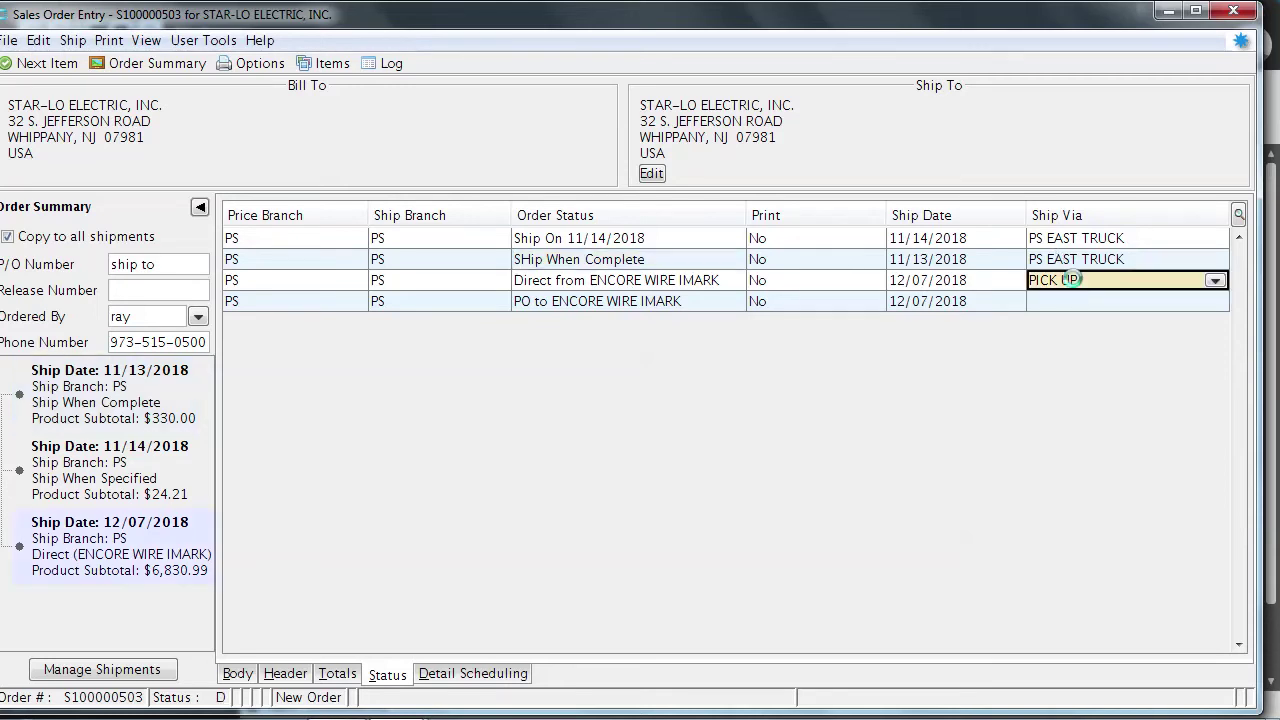
key("BackSpace")
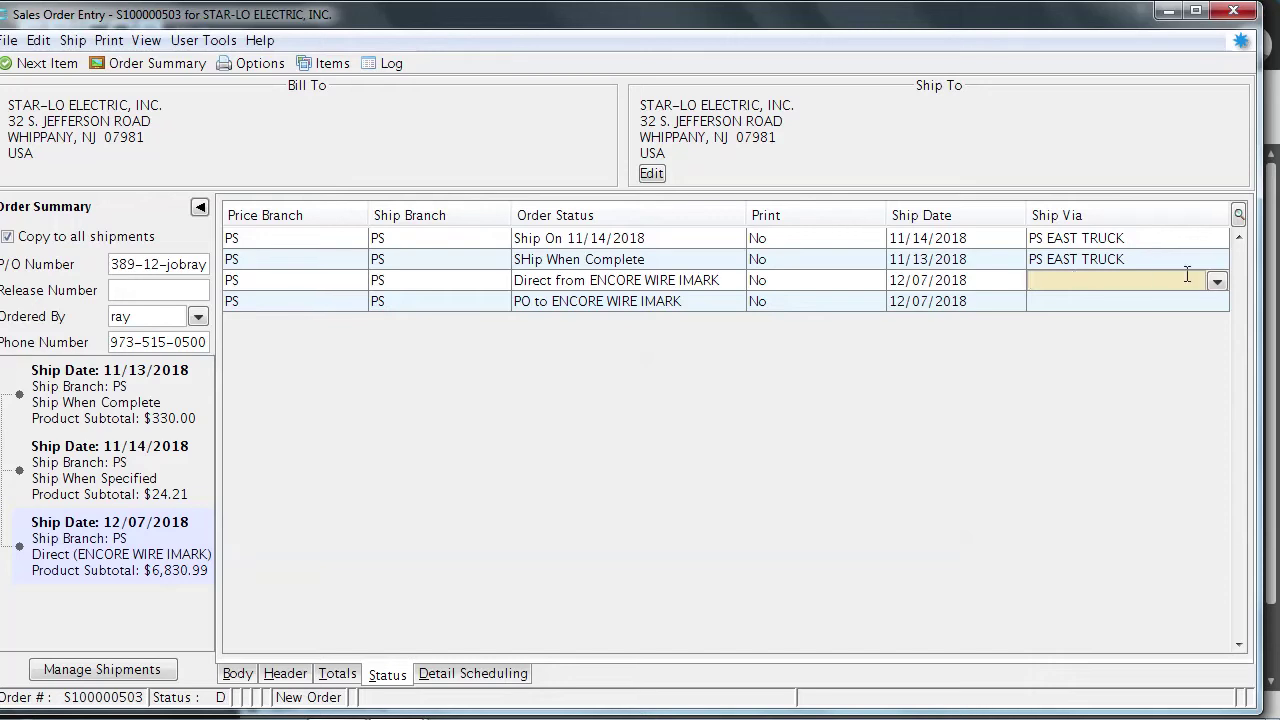
type("direct")
left_click(285, 674)
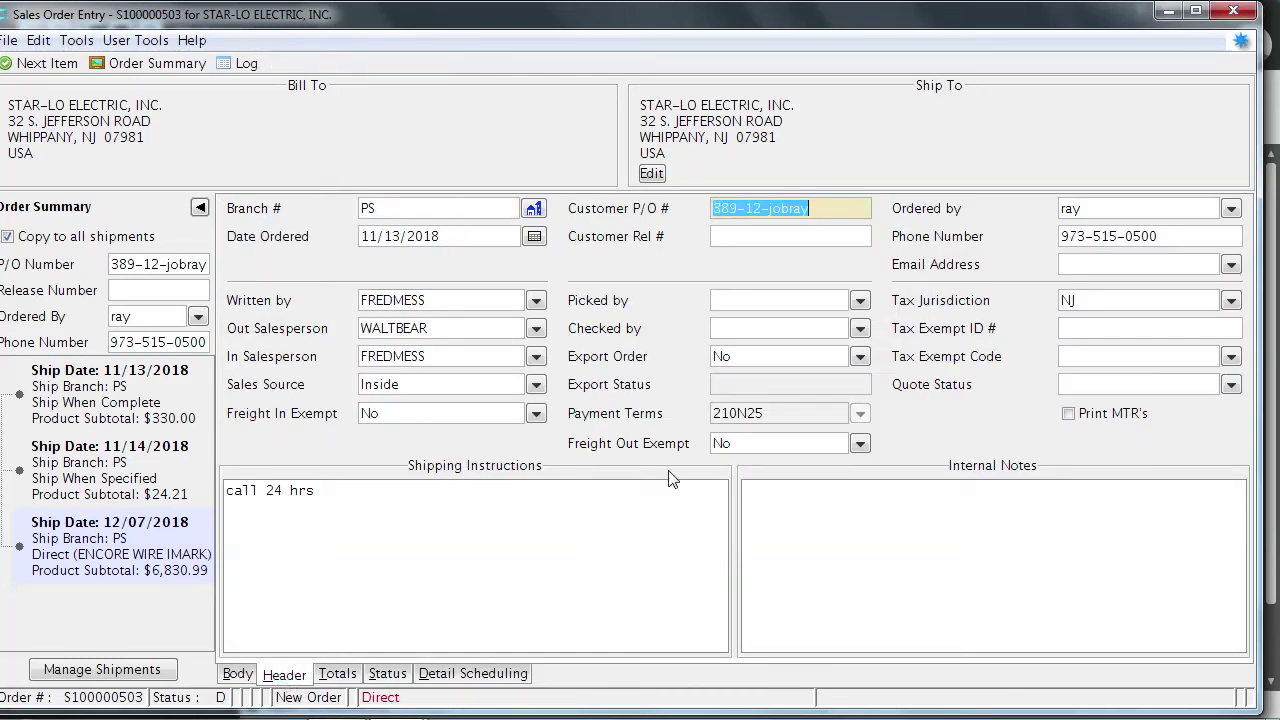
left_click(450, 600)
mouse_move(398, 705)
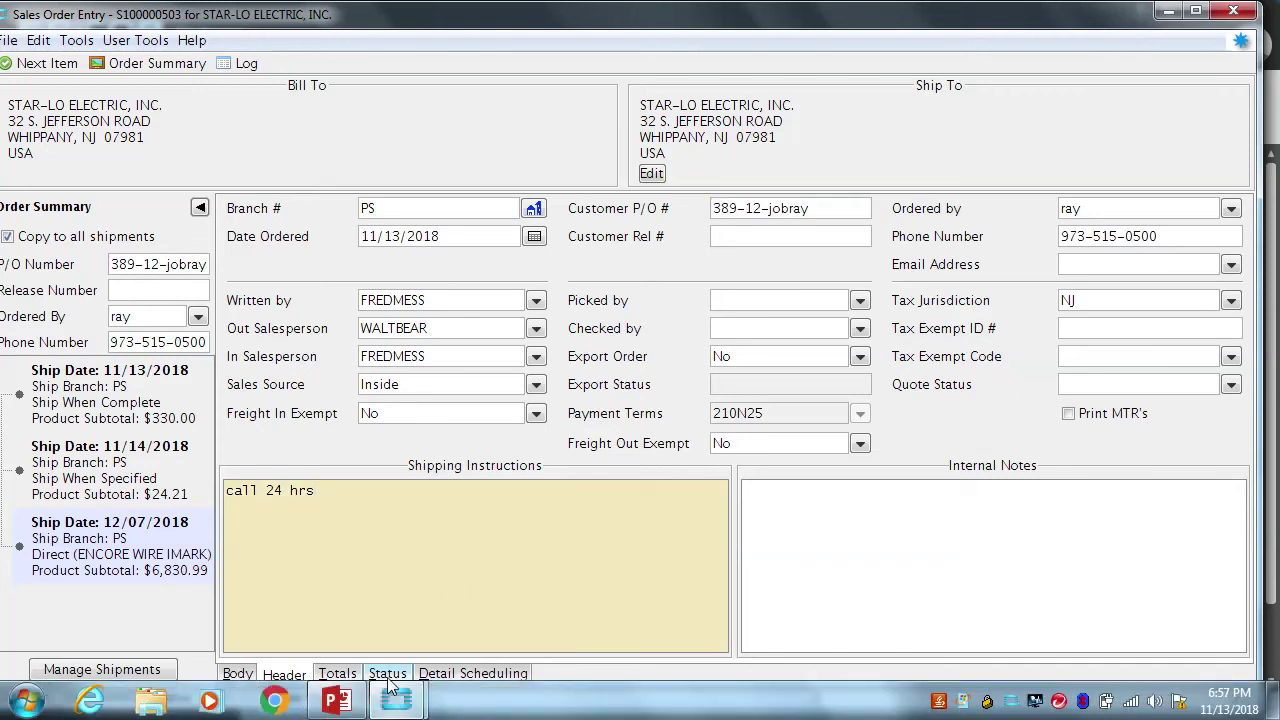
left_click(387, 673)
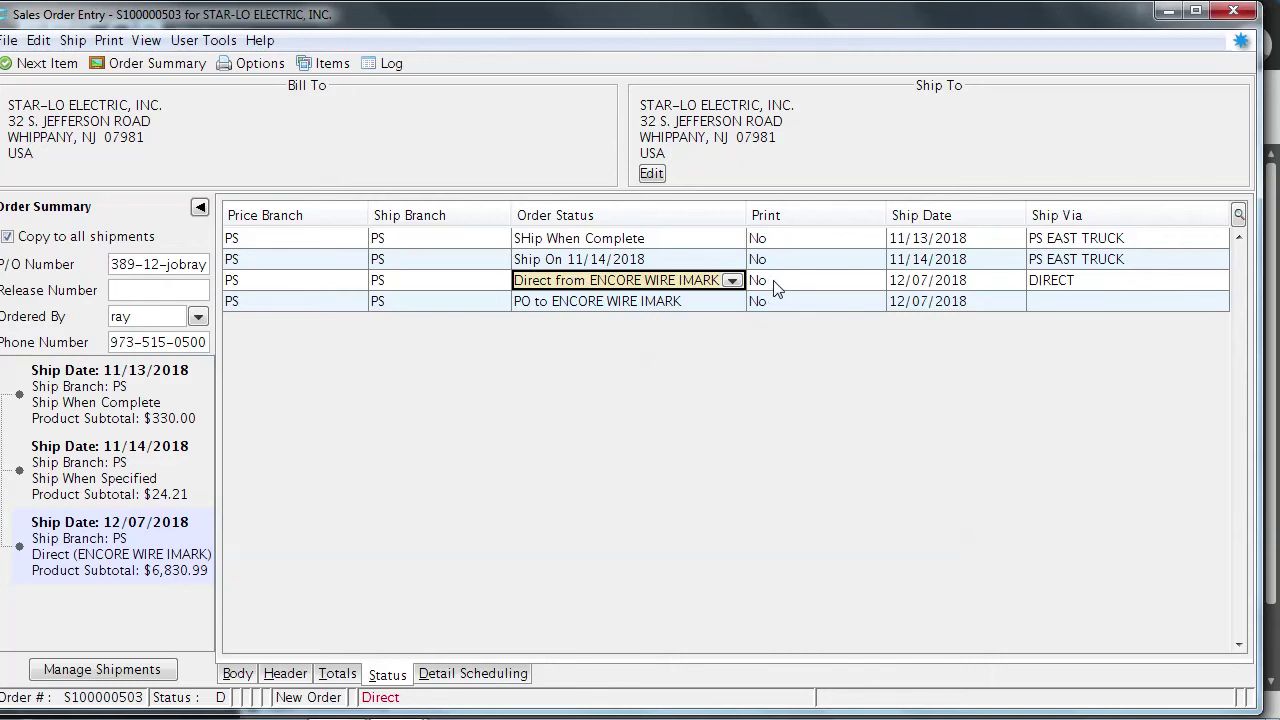
Check the ENCORE WIRE IMARK PO line's status and print options, then open Order Reprinting Options
left_click(695, 303)
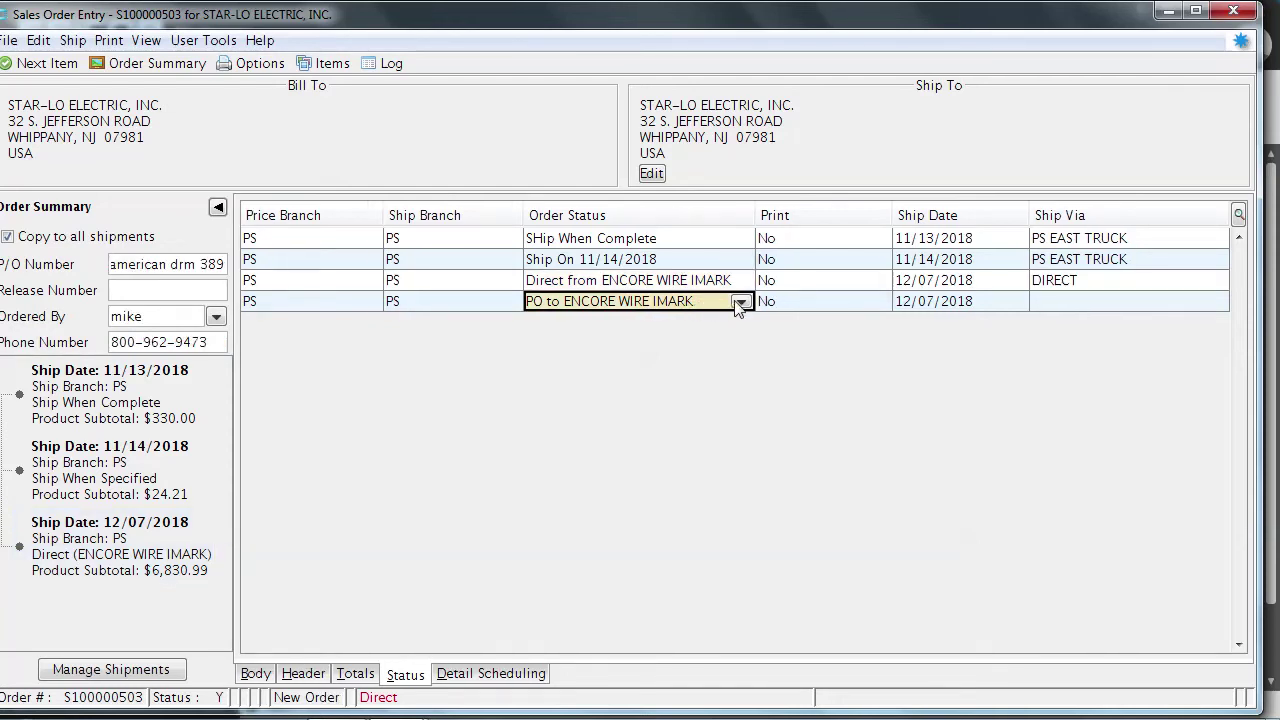
left_click(739, 303)
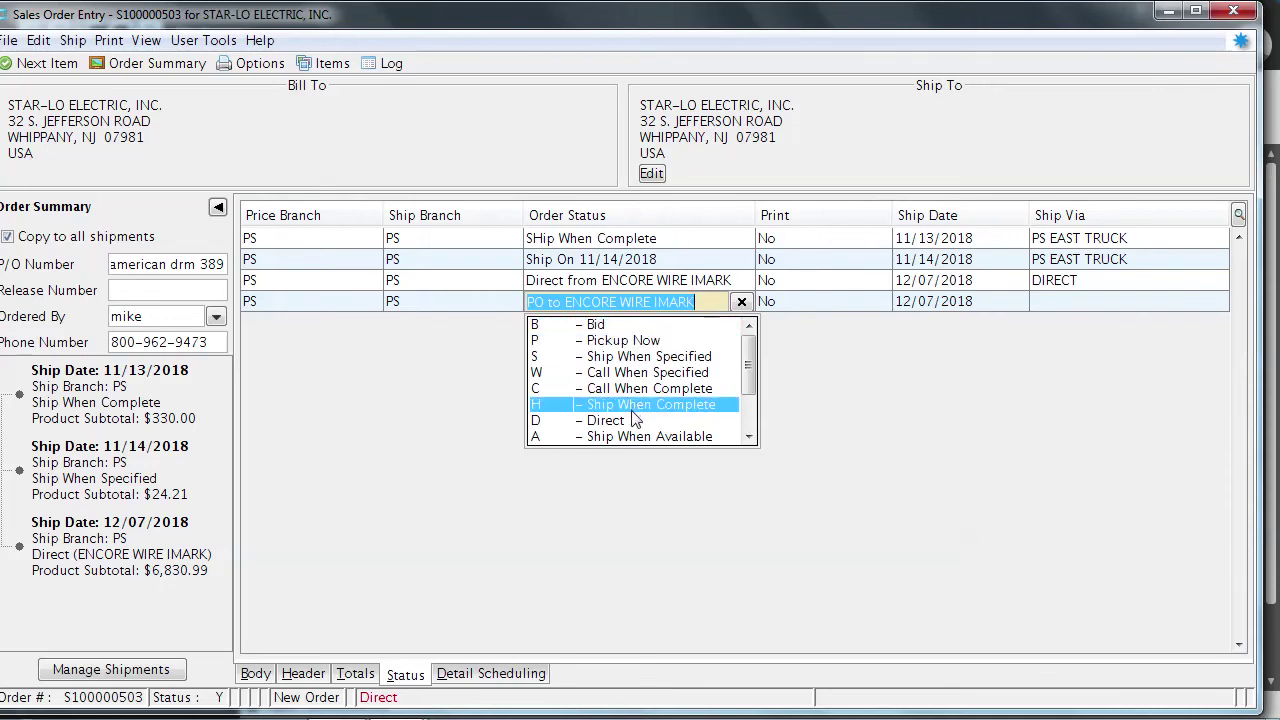
left_click(800, 310)
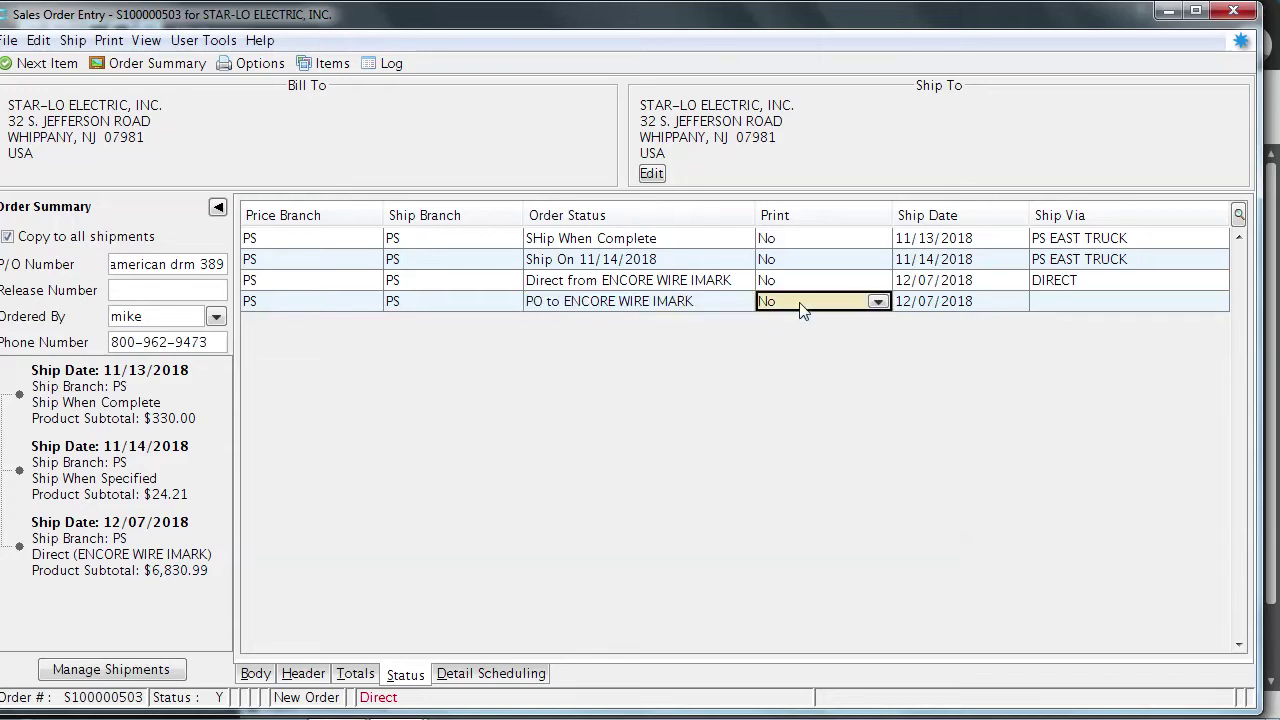
left_click(877, 302)
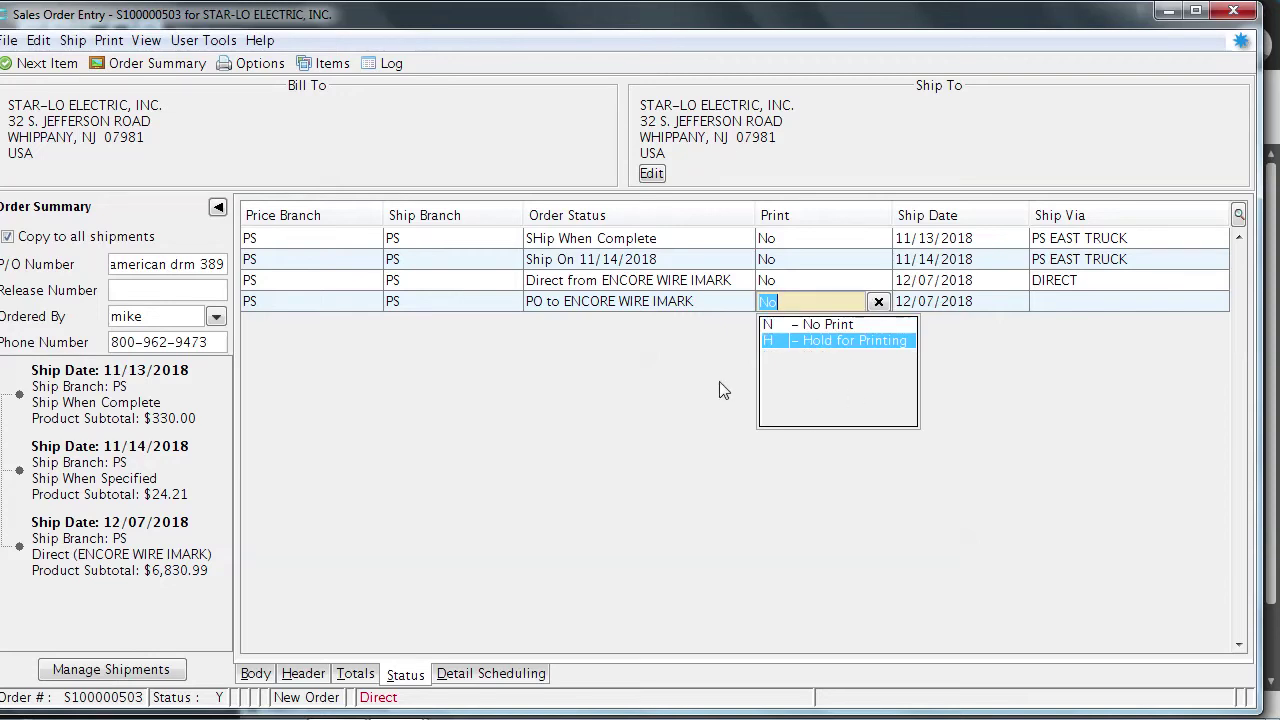
left_click(259, 64)
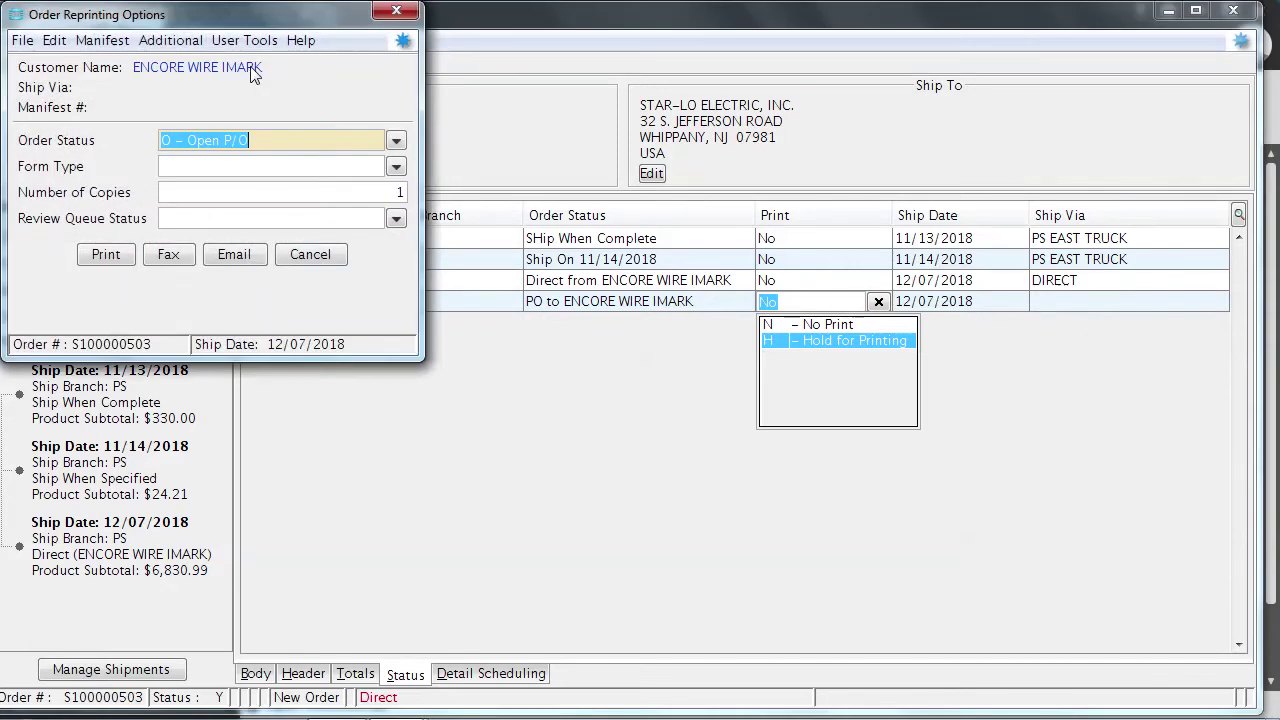
E-mail the S100000503 direct shipment P/O to the recipient's address and close the reprinting options
left_click(219, 257)
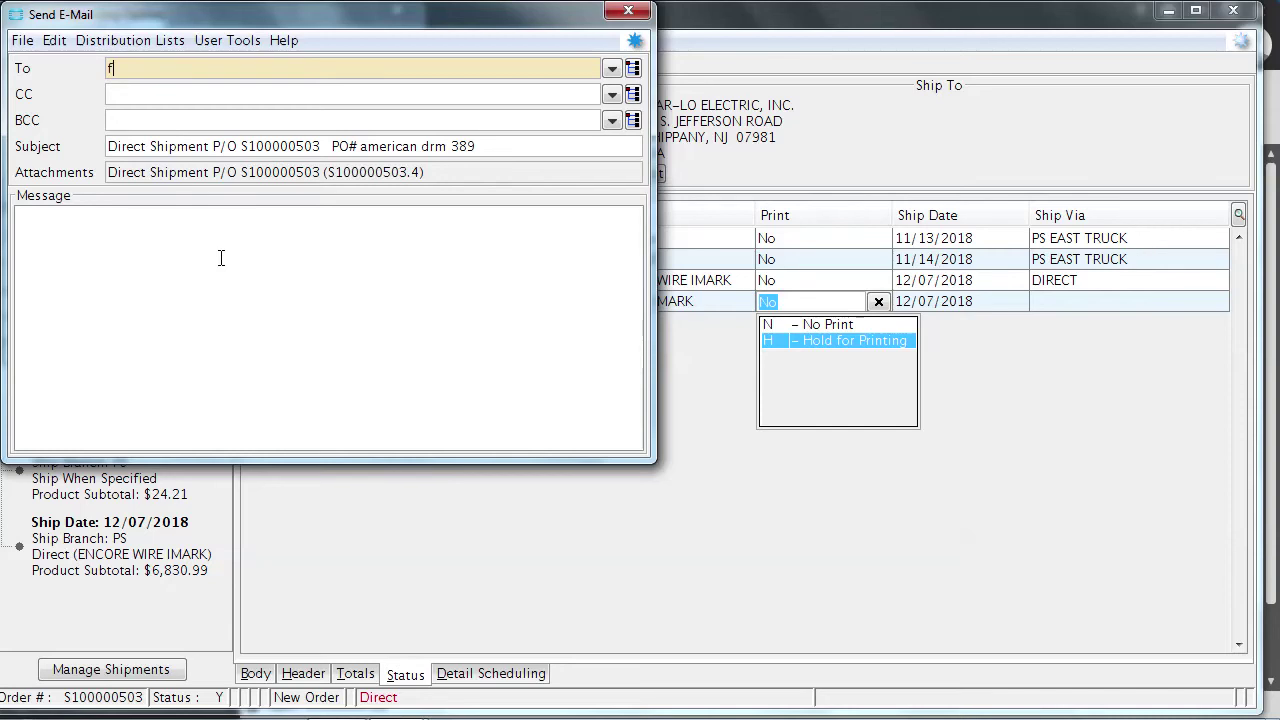
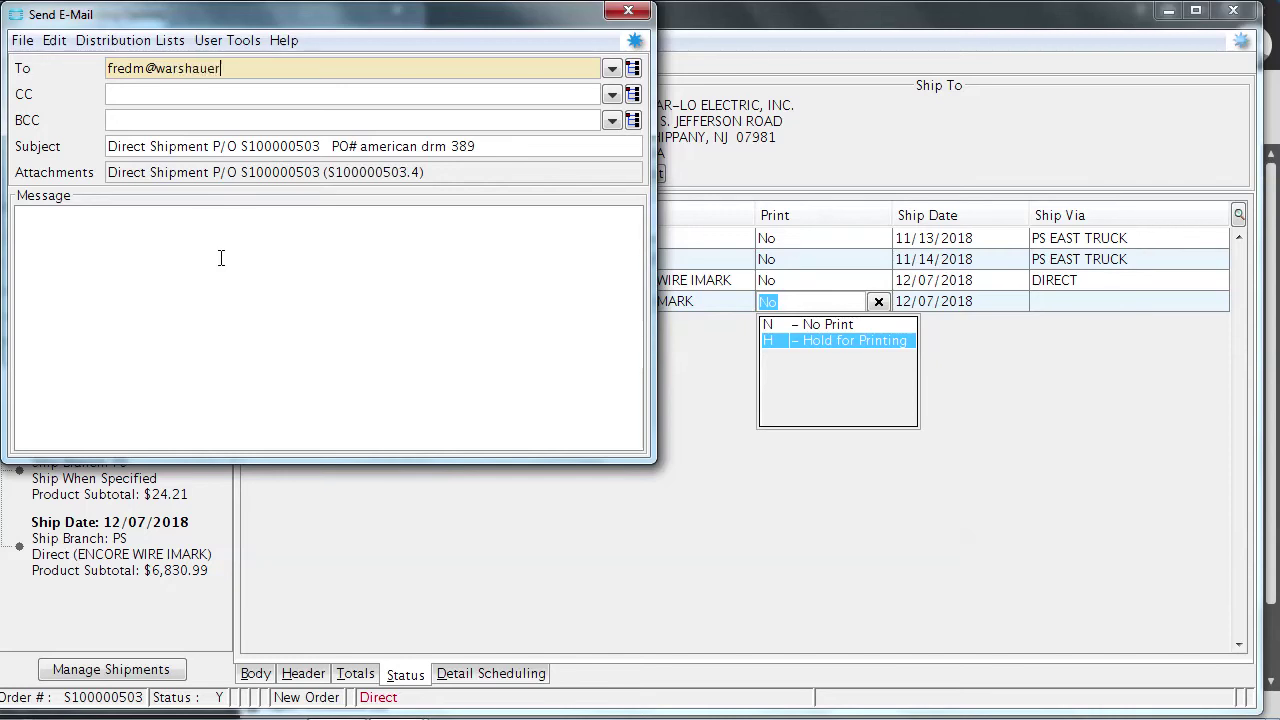
left_click(627, 12)
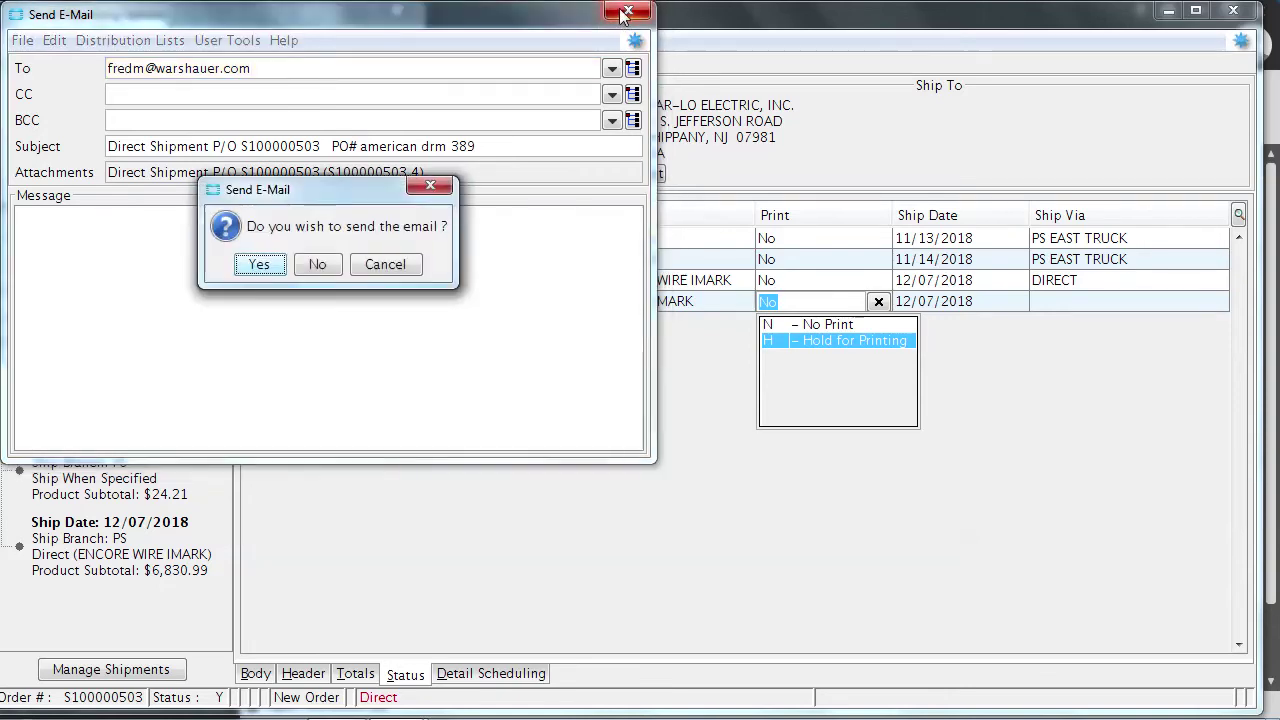
left_click(273, 269)
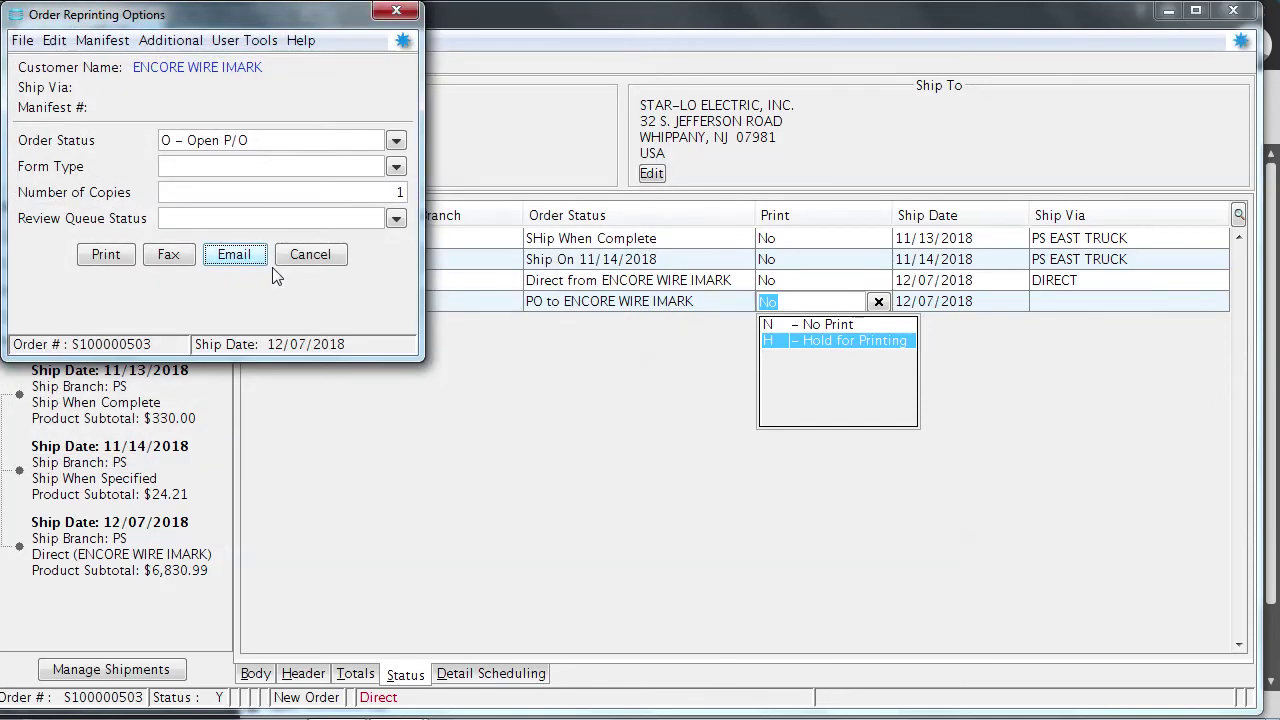
left_click(399, 11)
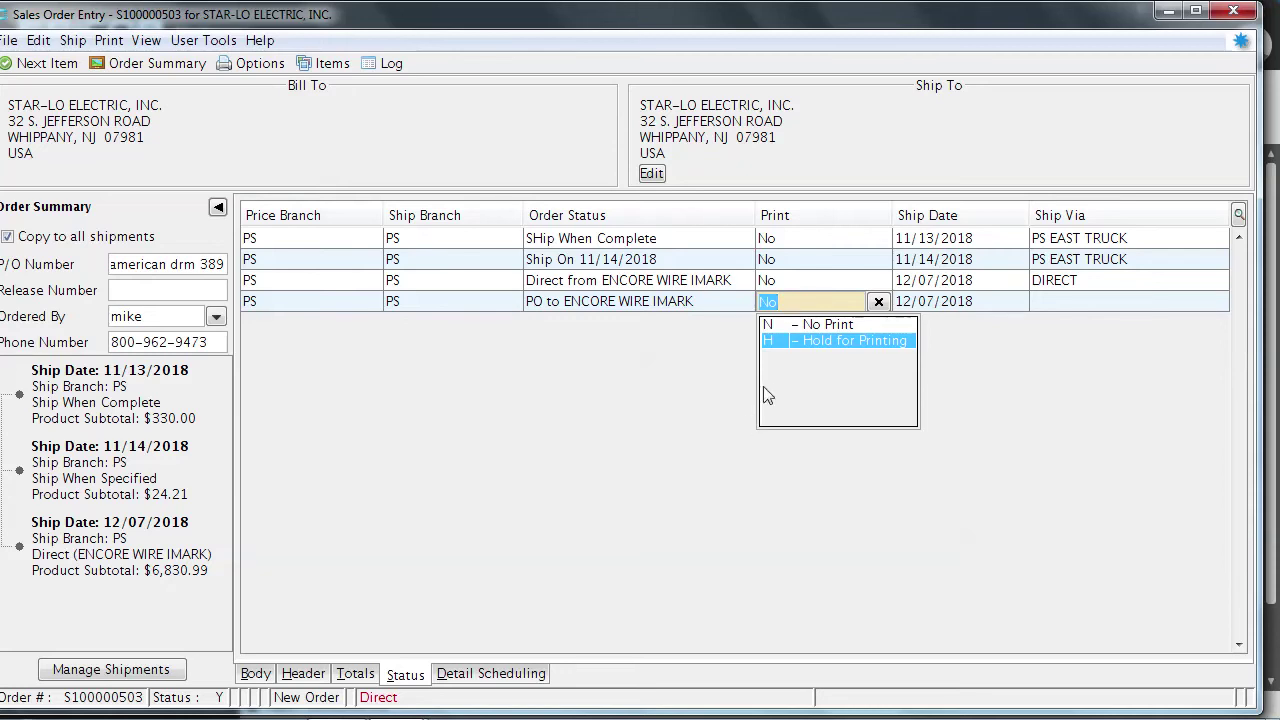
Keep the ENCORE WIRE IMARK line at No Print and set its Ship Via to BEST WAY (bw)
left_click(777, 325)
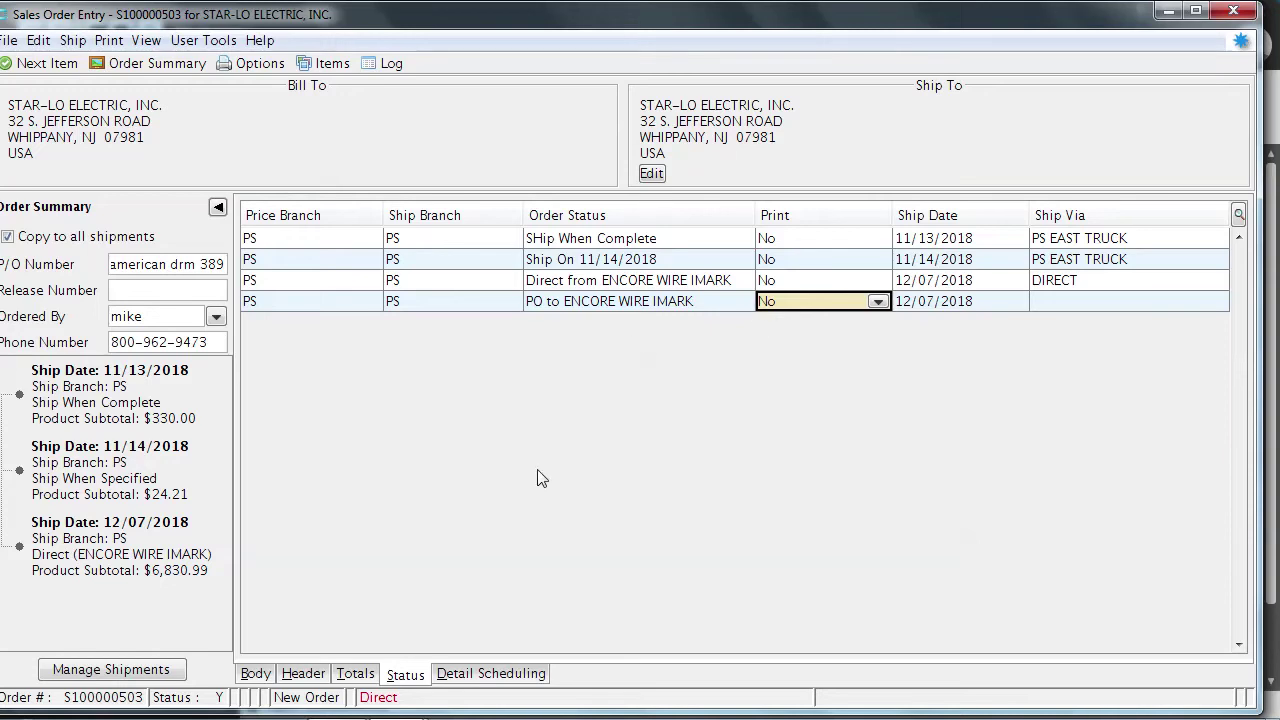
left_click(1066, 304)
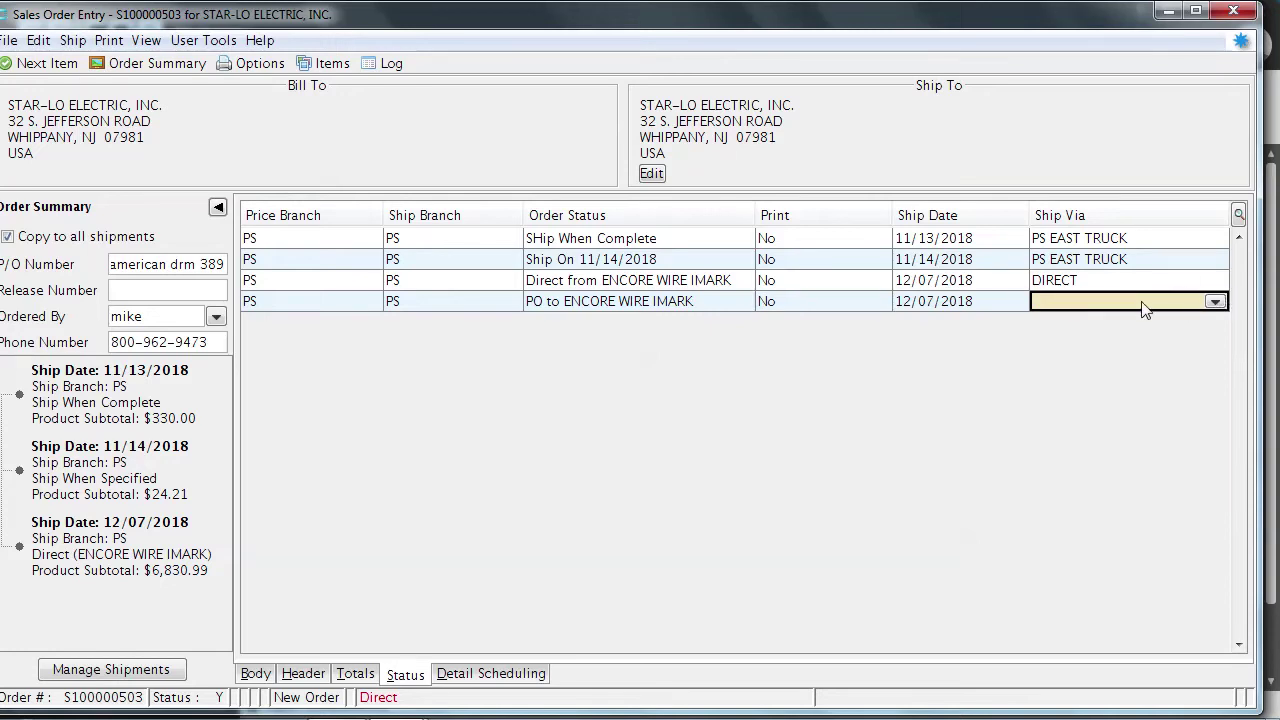
type("bw")
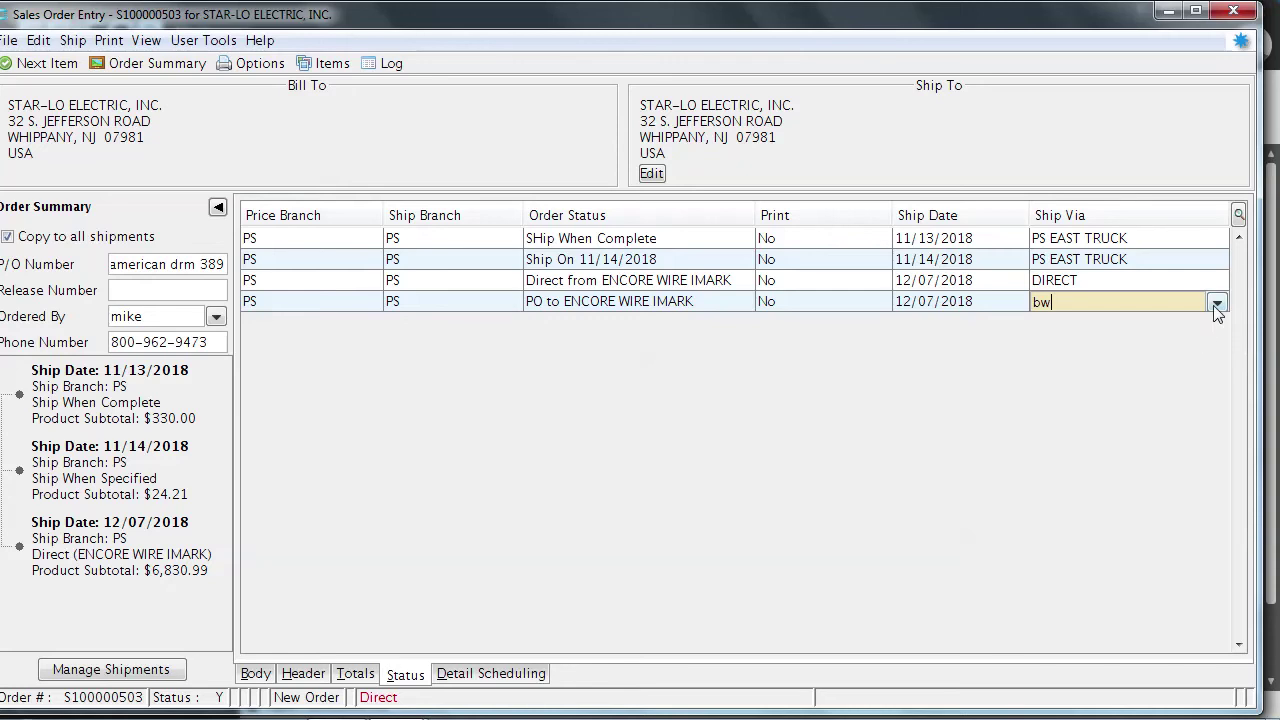
key("Return")
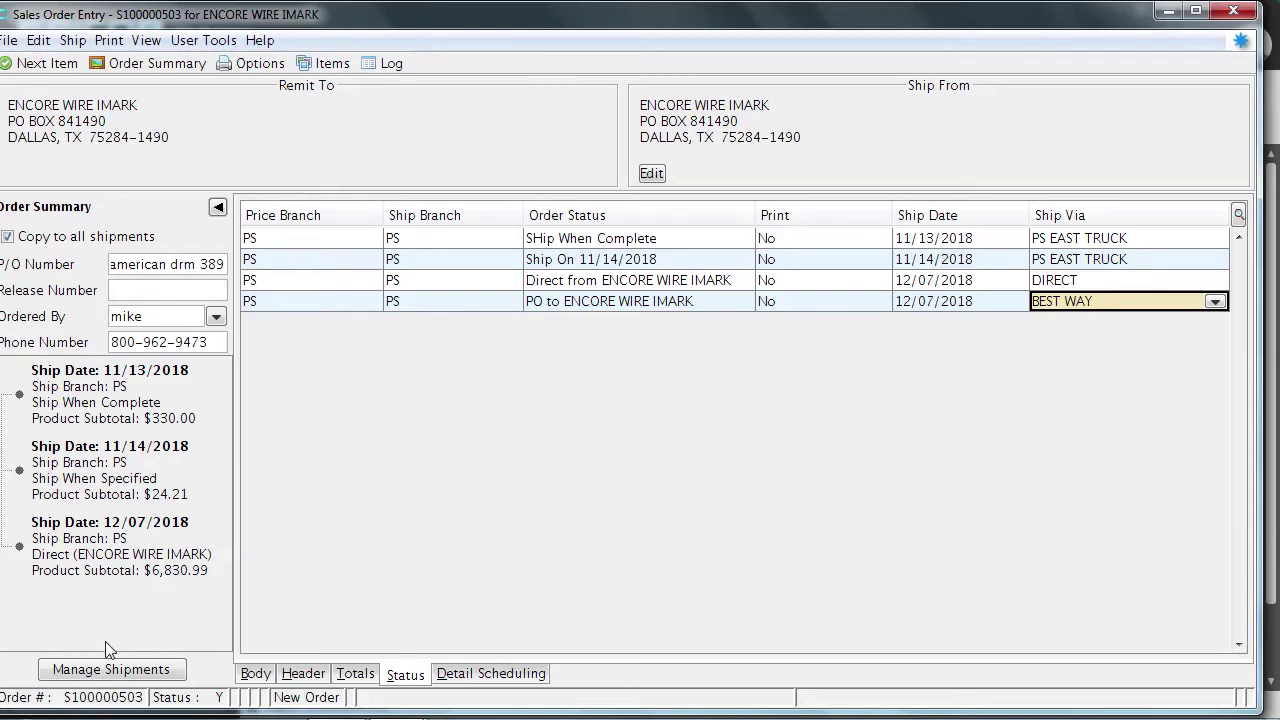
left_click(103, 672)
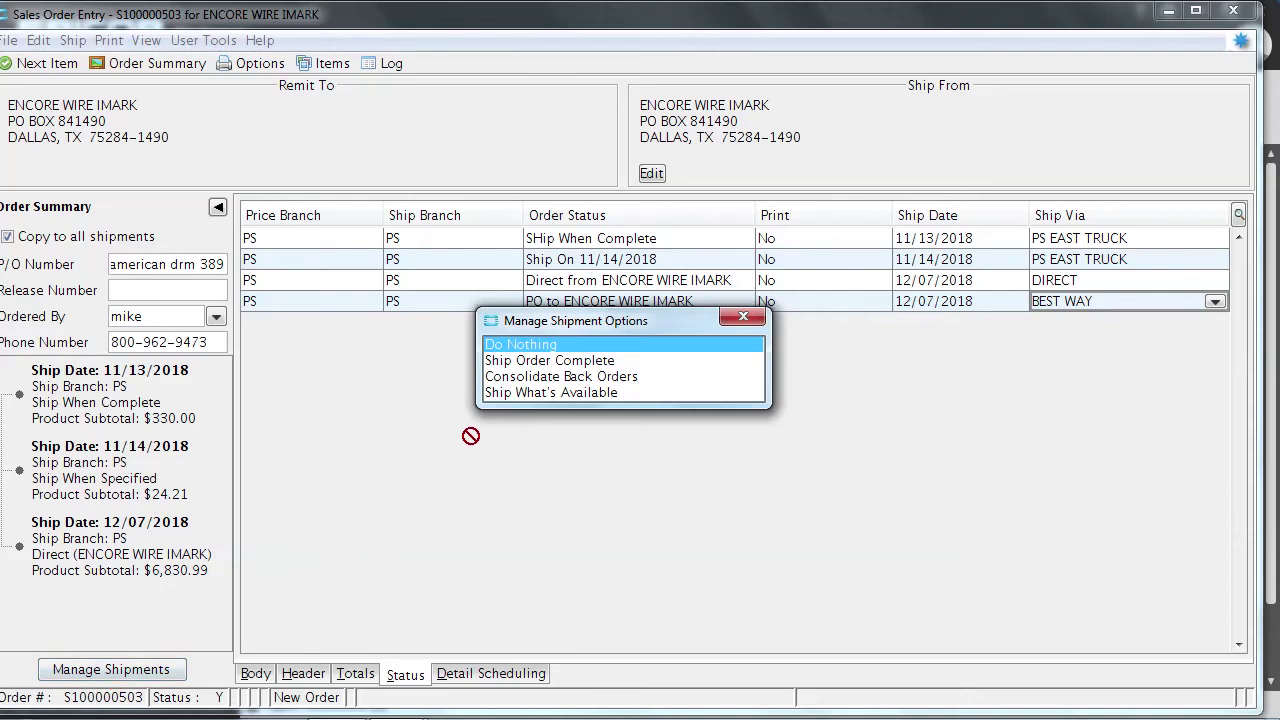
Choose Consolidate Back Orders so the 11/14/2018 PS EAST TRUCK shipment becomes Call When Complete
left_click(498, 378)
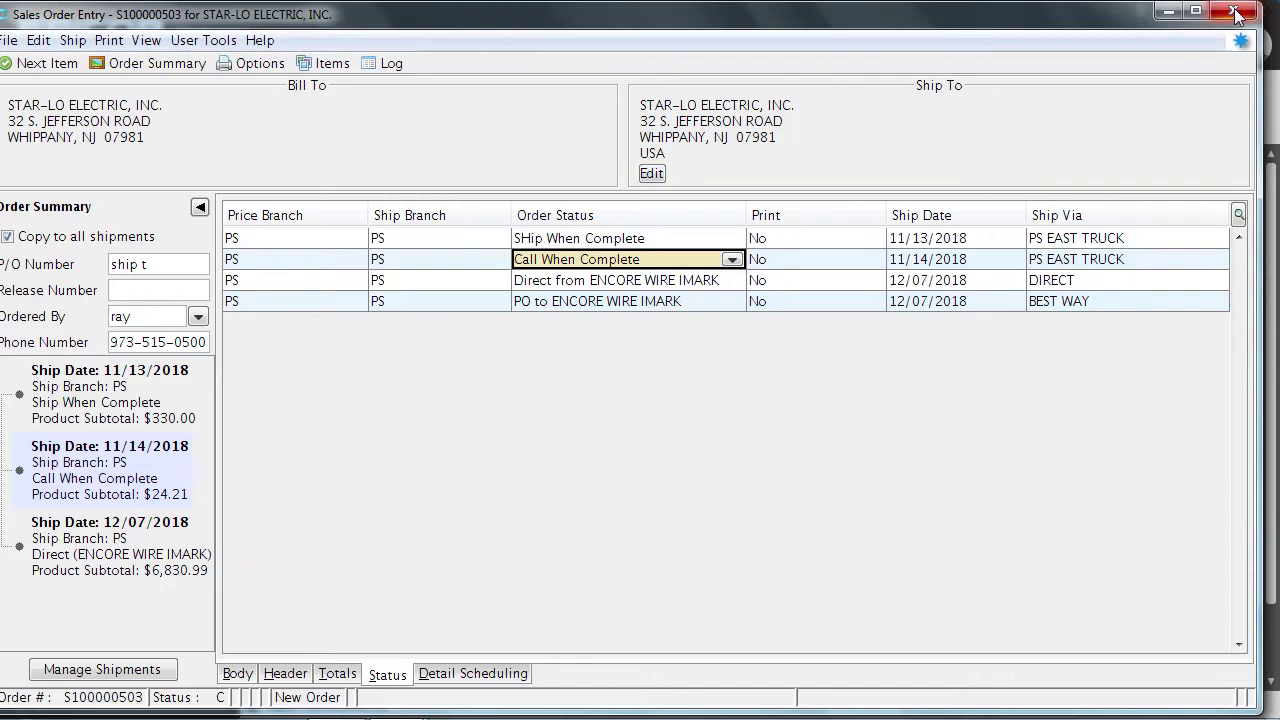
Try deleting order S100000503 from the File menu, dismiss the cannot-abort error, and close the order window
left_click(9, 42)
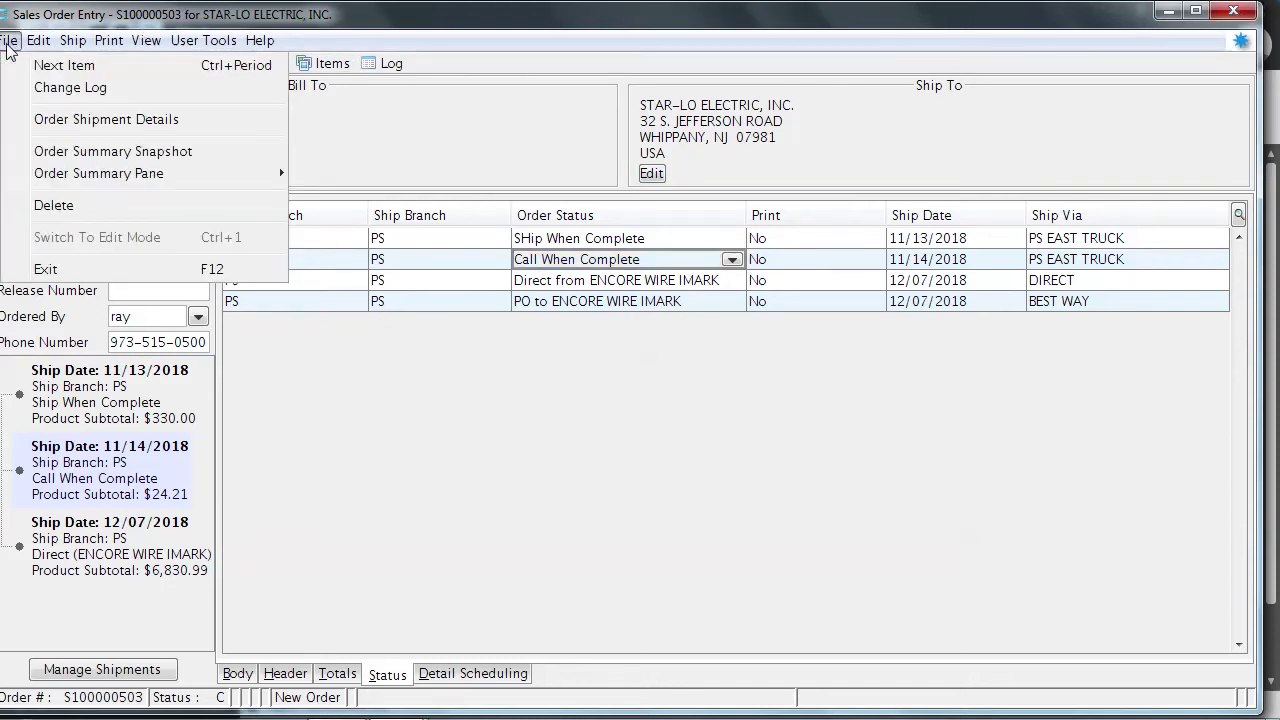
left_click(52, 205)
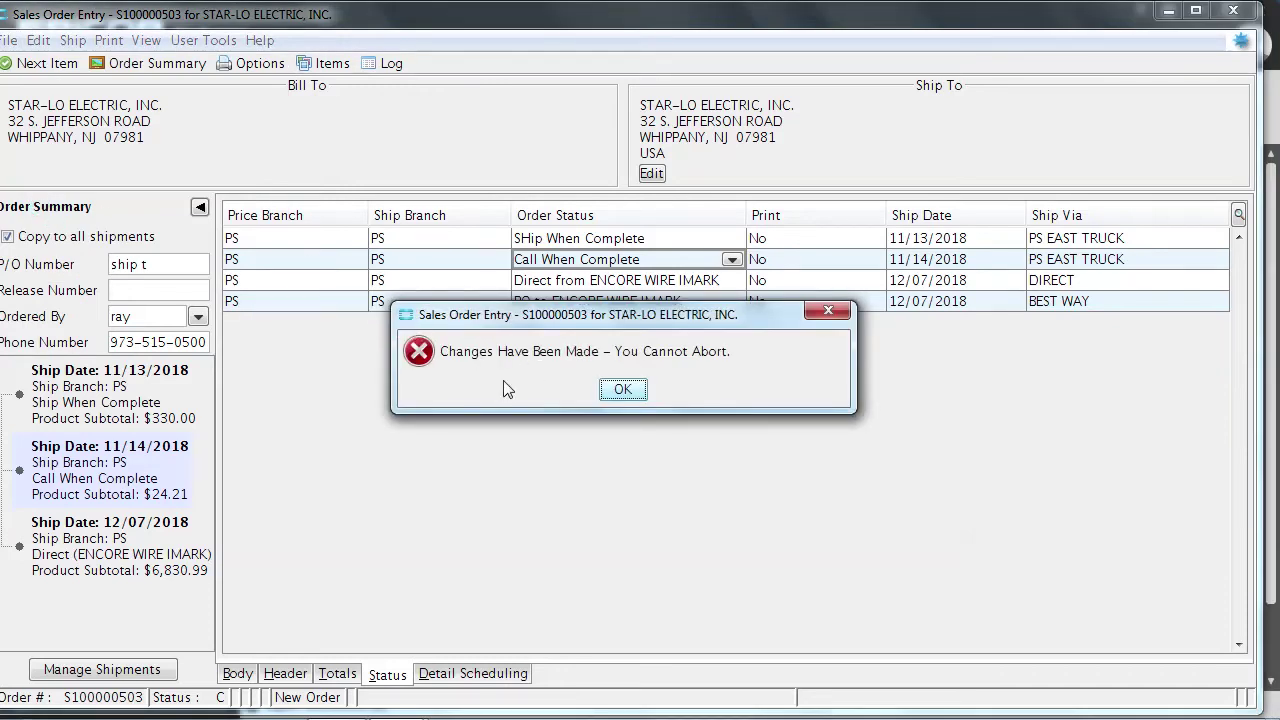
left_click(828, 311)
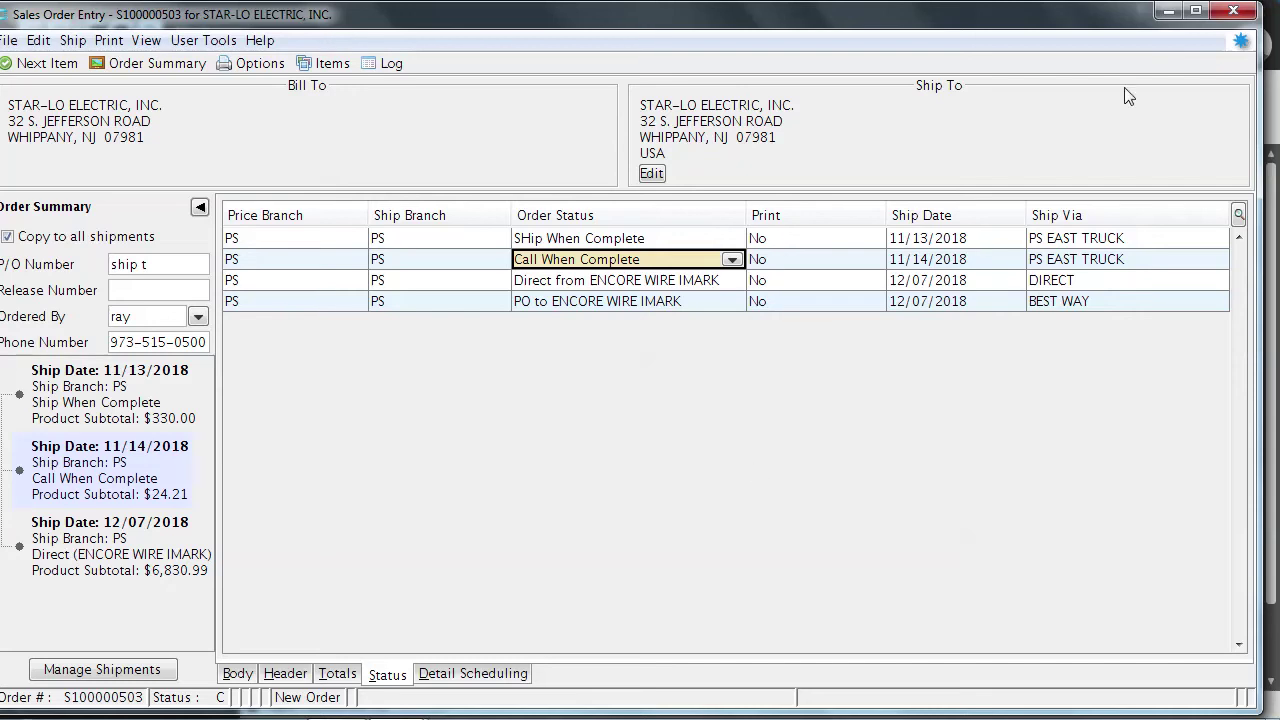
left_click(1232, 14)
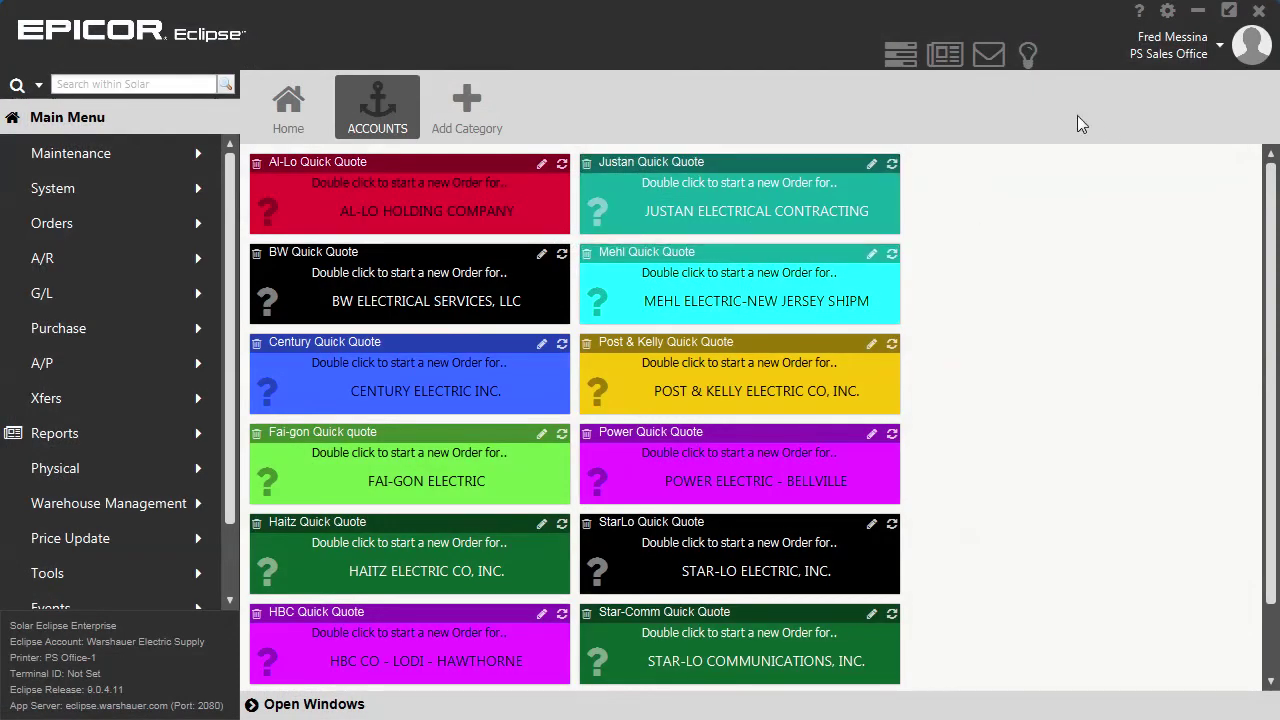
Log out of Eclipse from the user profile menu
left_click(1220, 54)
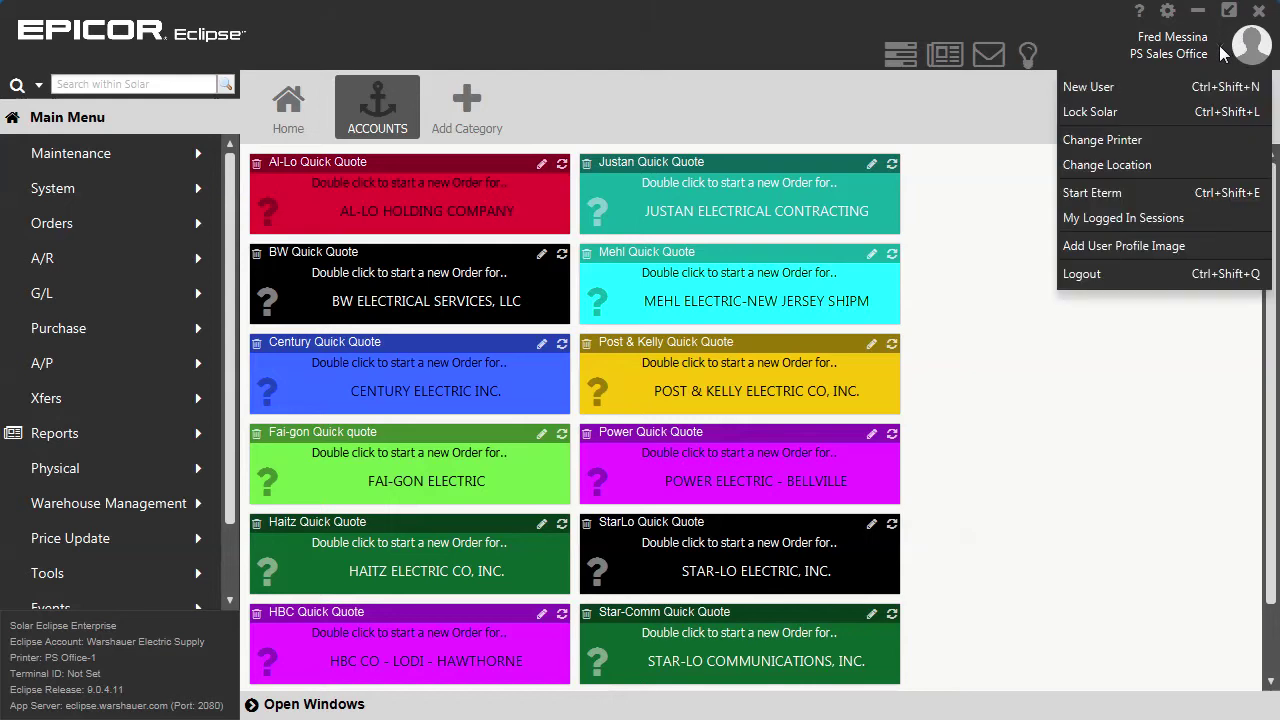
left_click(1104, 273)
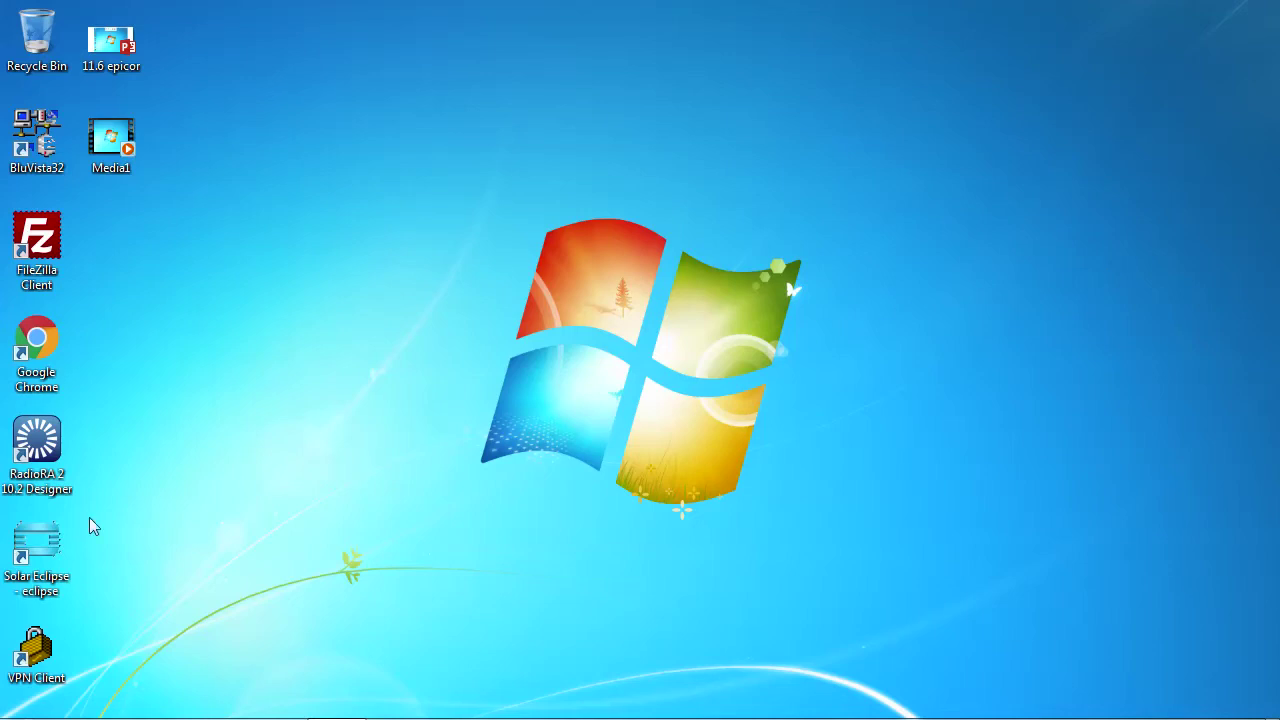
Relaunch Solar Eclipse and sign in with the other user's username and password at TF Sales Office
double_click(58, 556)
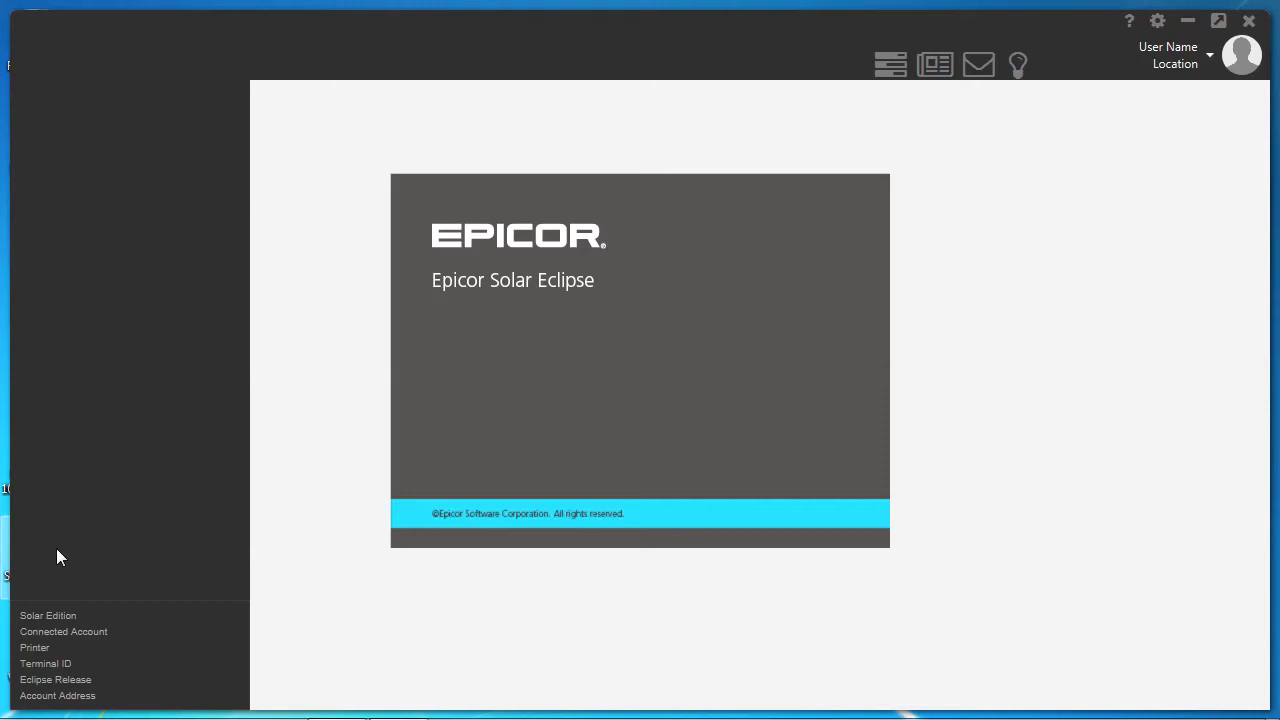
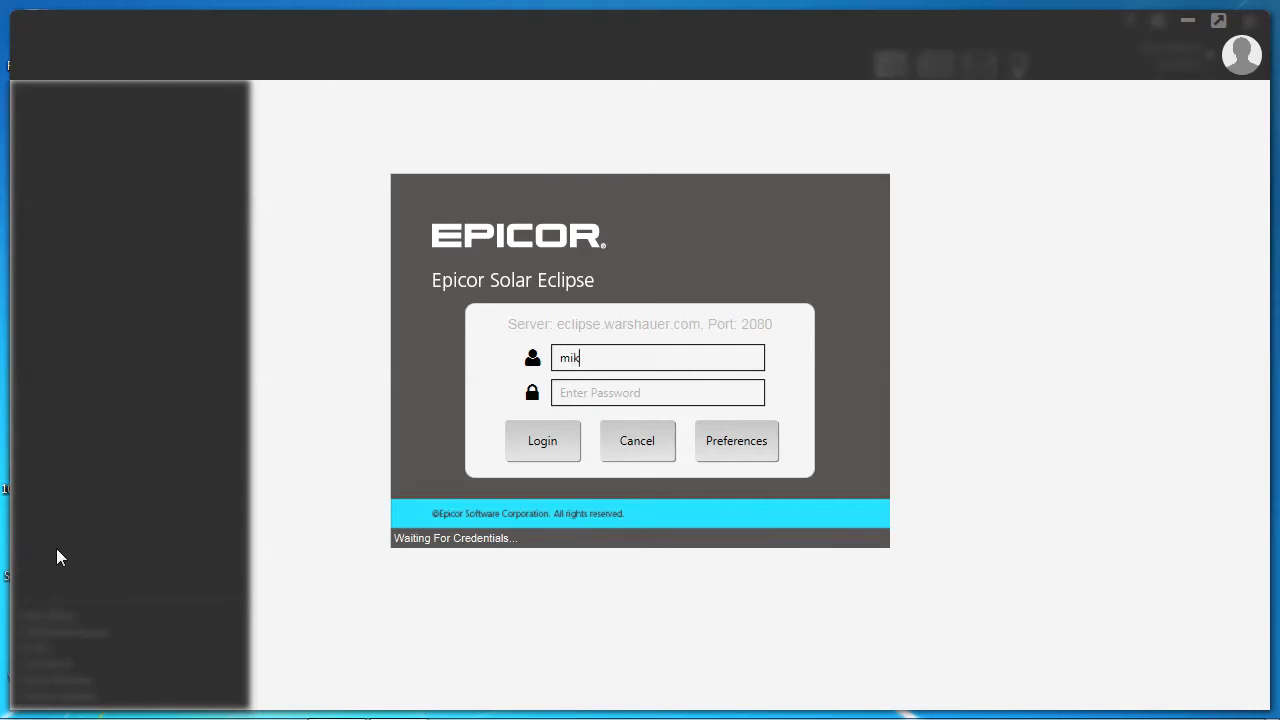
key("Tab")
type("********")
key("Return")
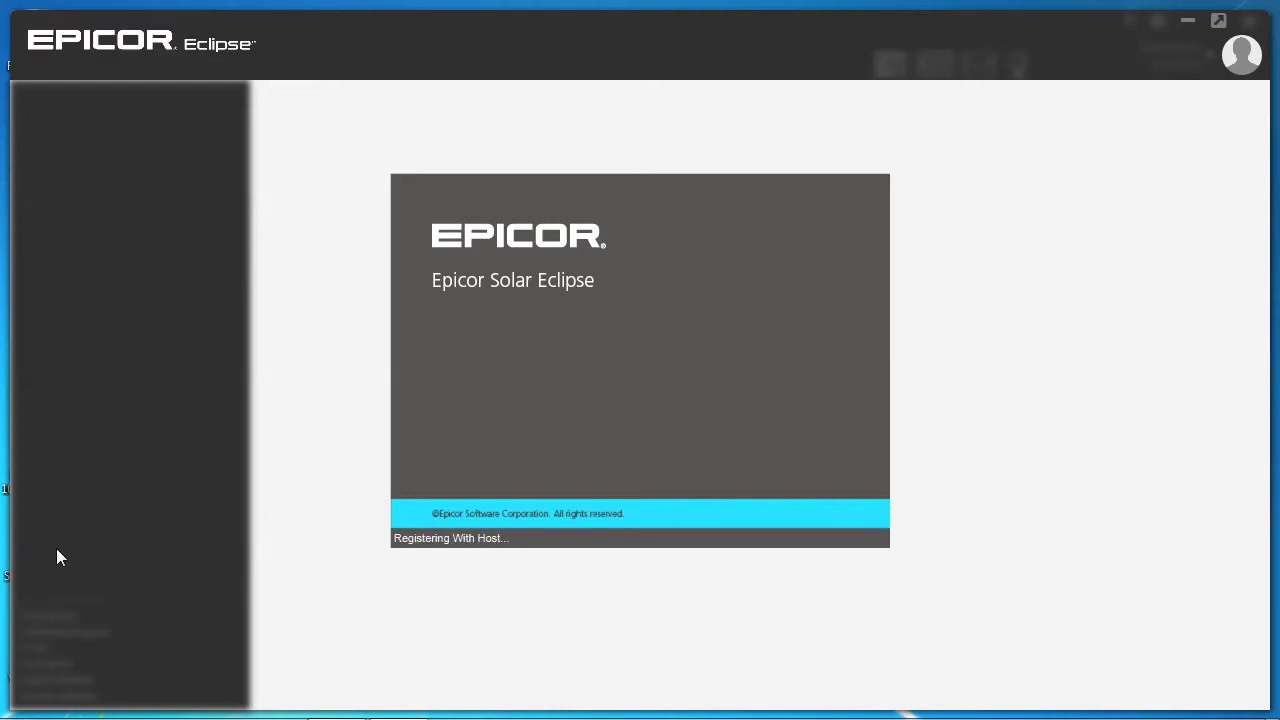
key("Return")
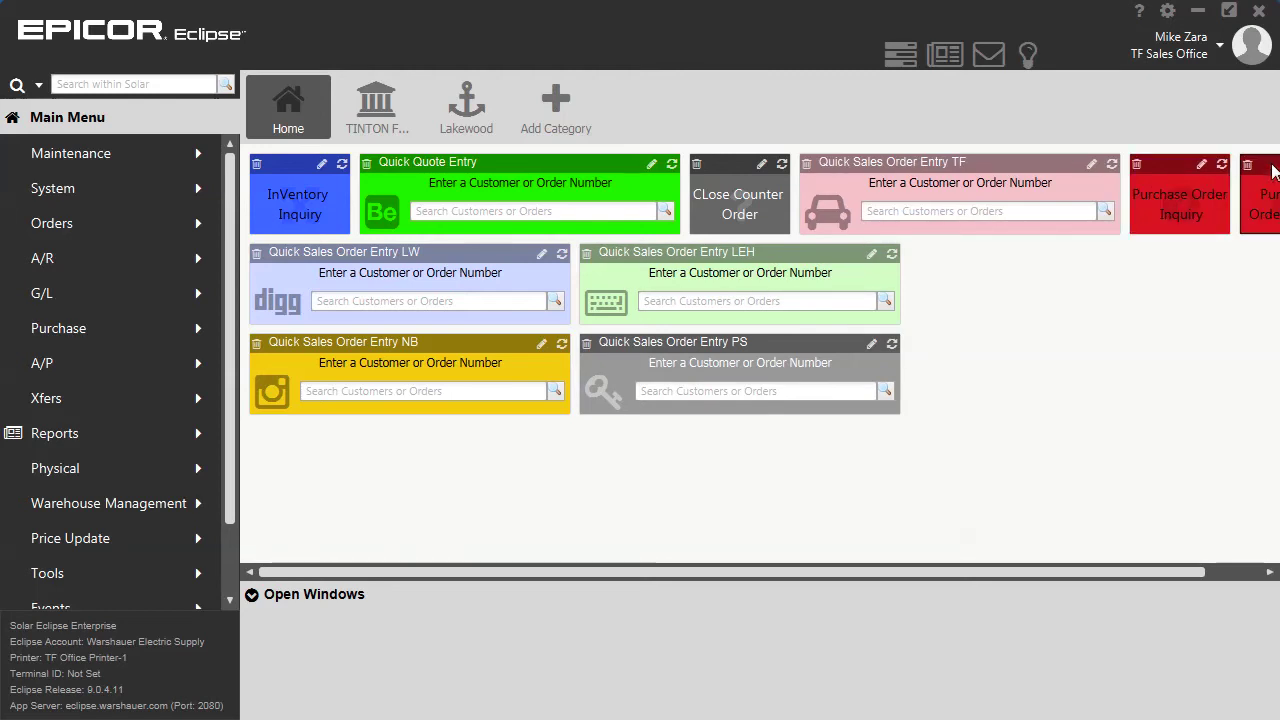
Delete the extra Purchase Order Inquiry tile and move the remaining one beside Quick Sales Order Entry LEH
left_click_drag(1272, 172, 960, 269)
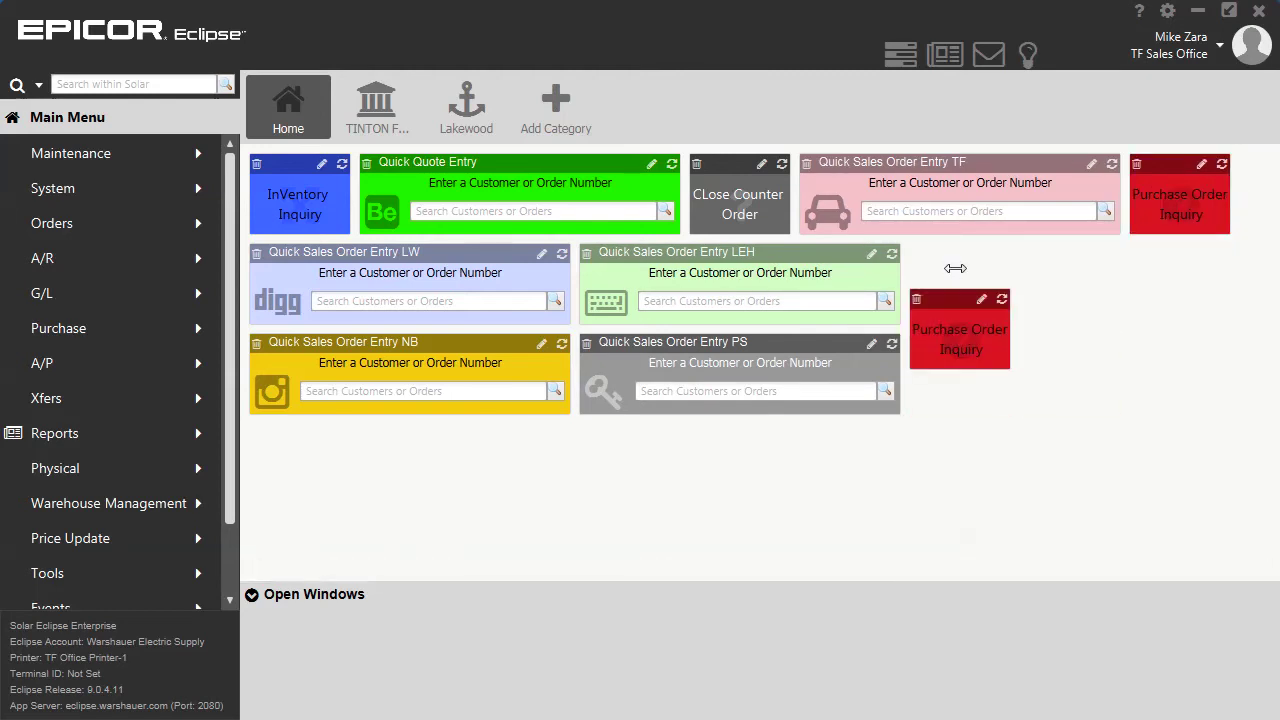
left_click(917, 304)
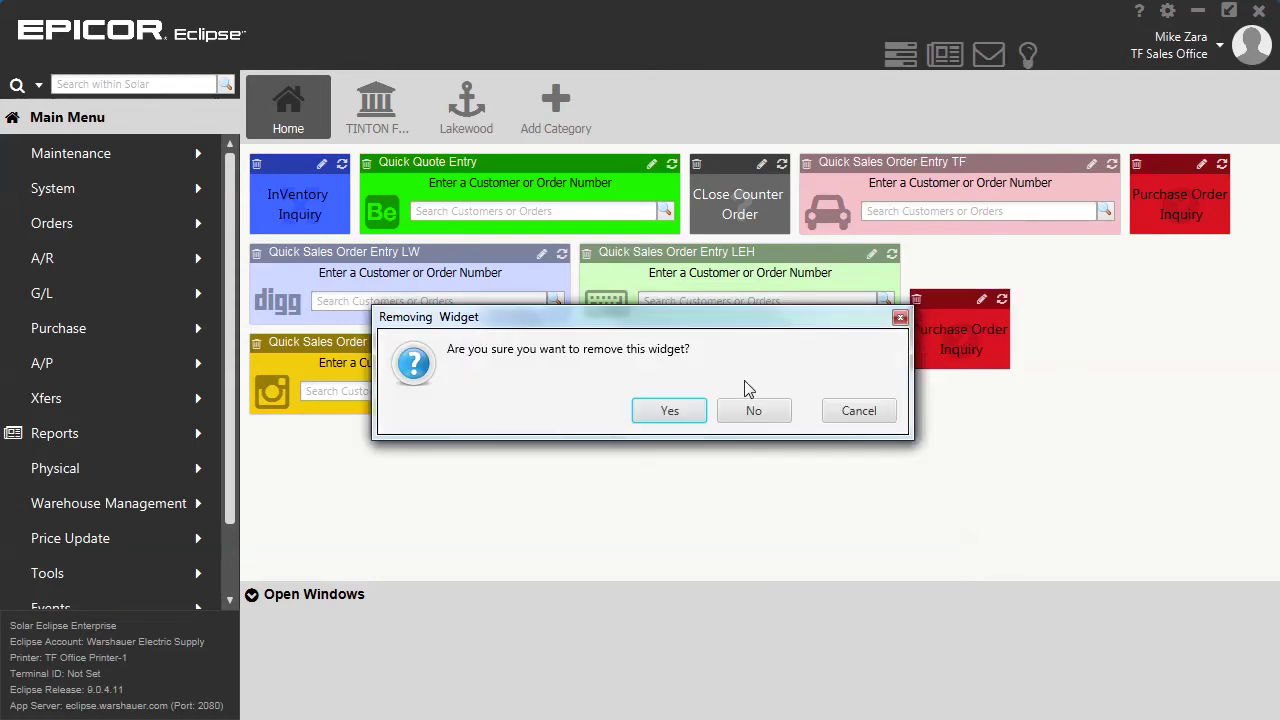
left_click(676, 409)
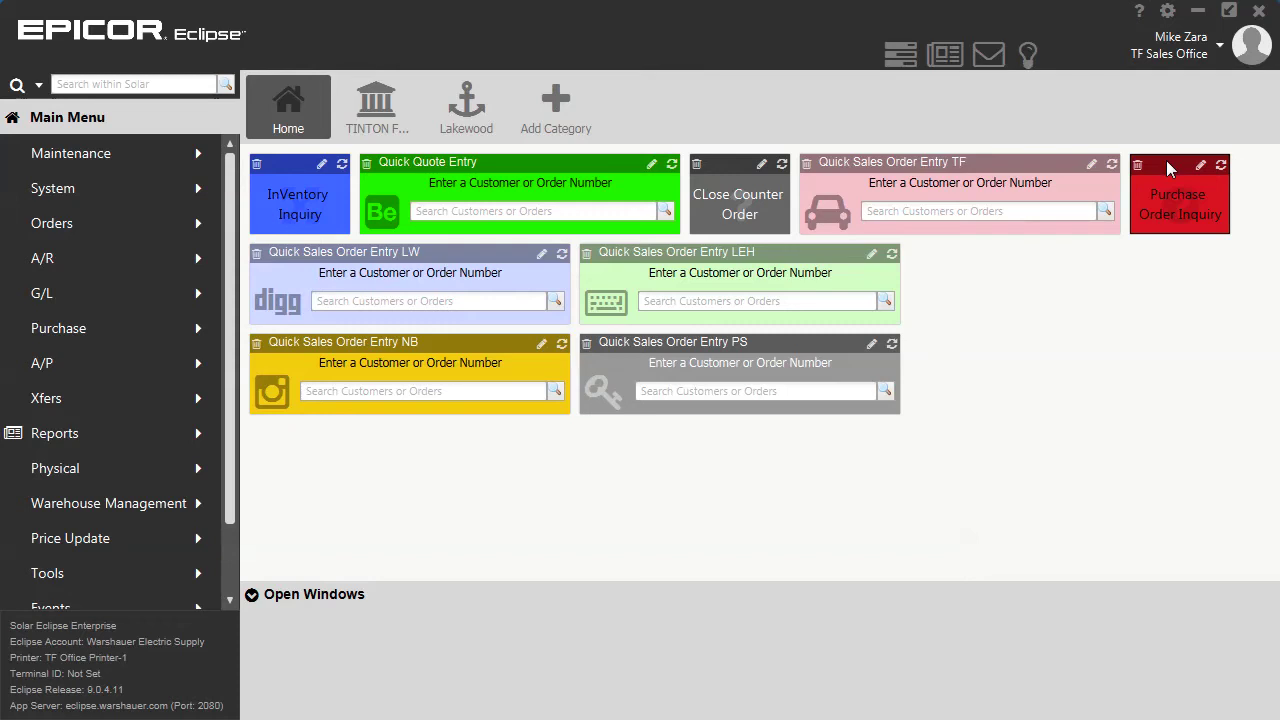
left_click_drag(1167, 160, 985, 262)
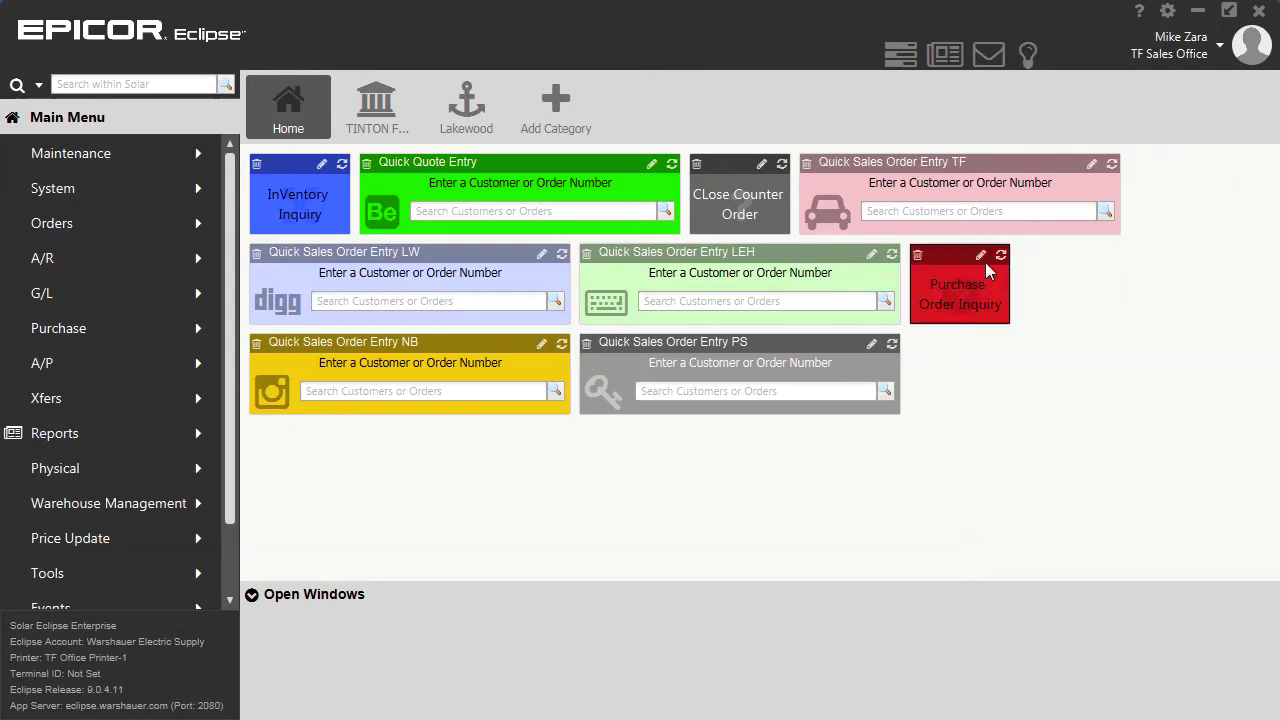
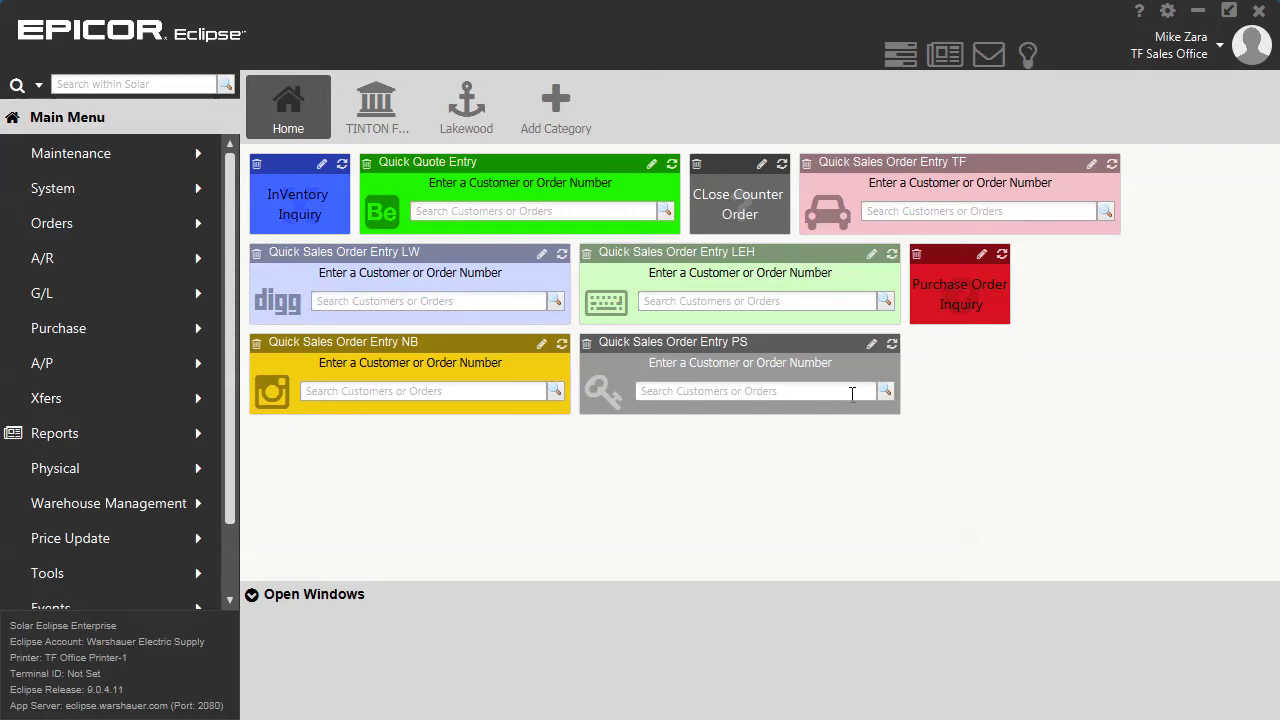
Look up sales order S1000001 from the Quick Sales Order Entry TF tile
left_click(907, 212)
type("s1")
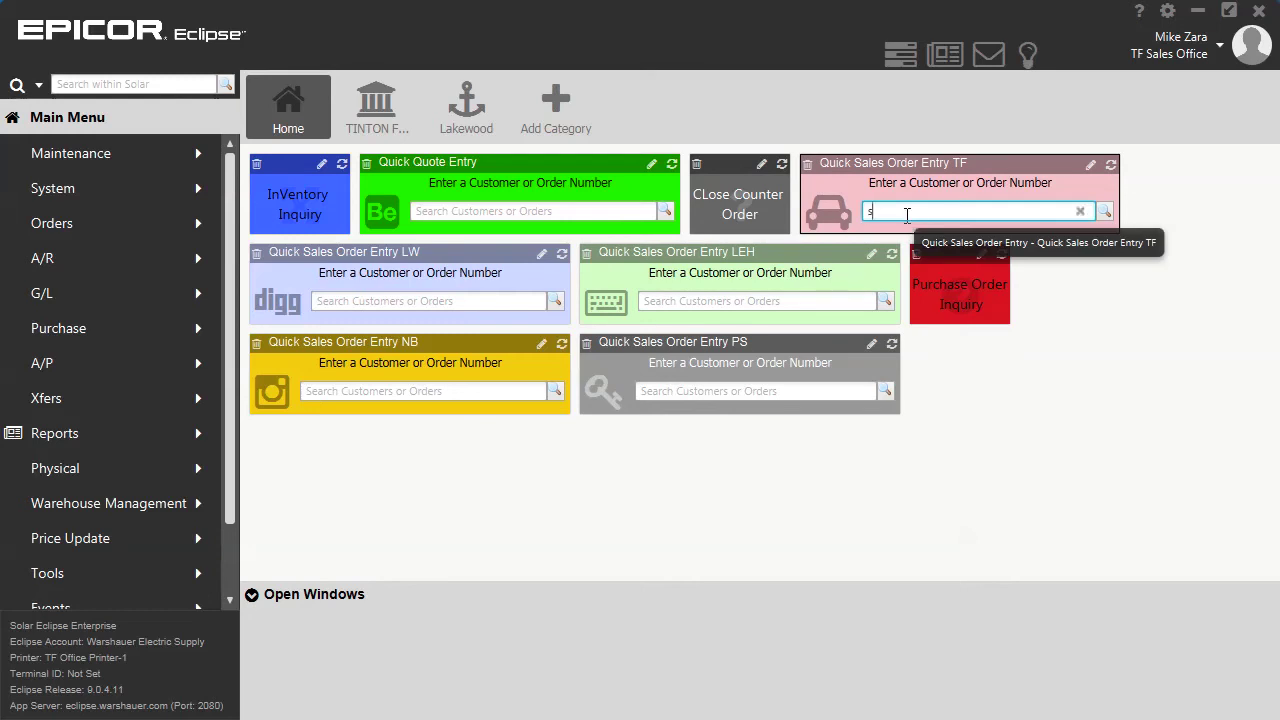
type("00000")
type("1")
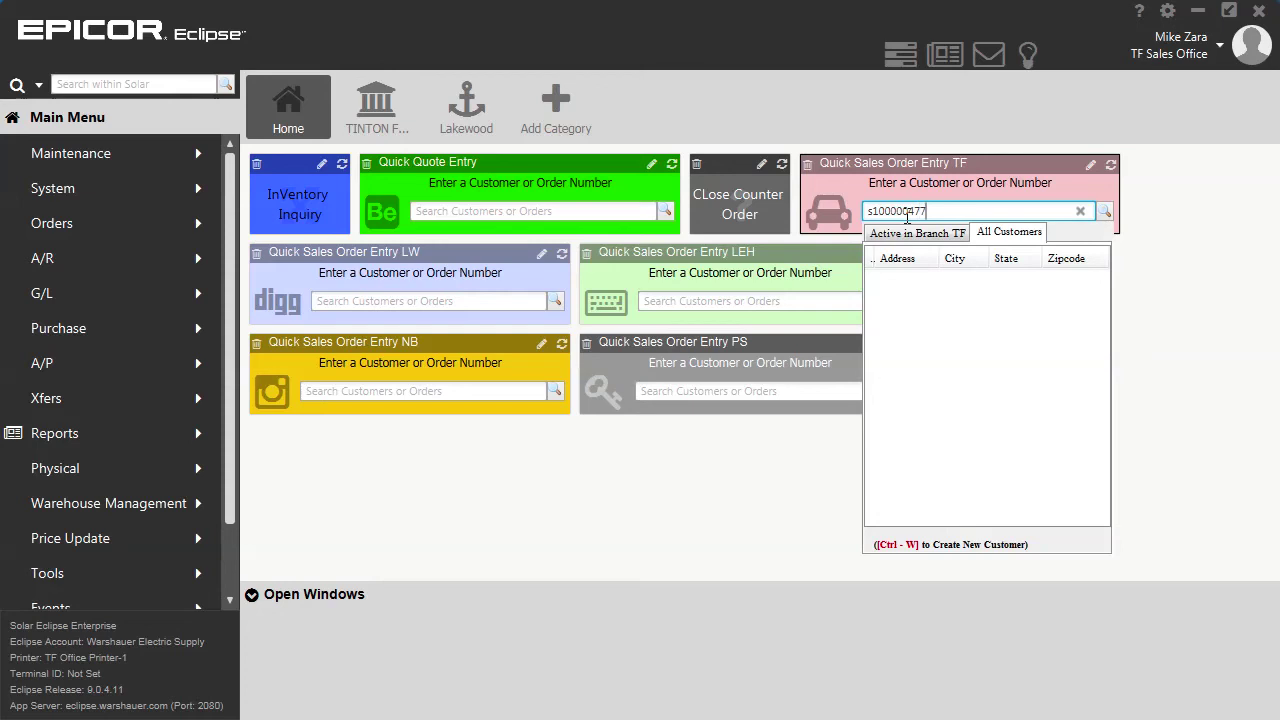
key("Escape")
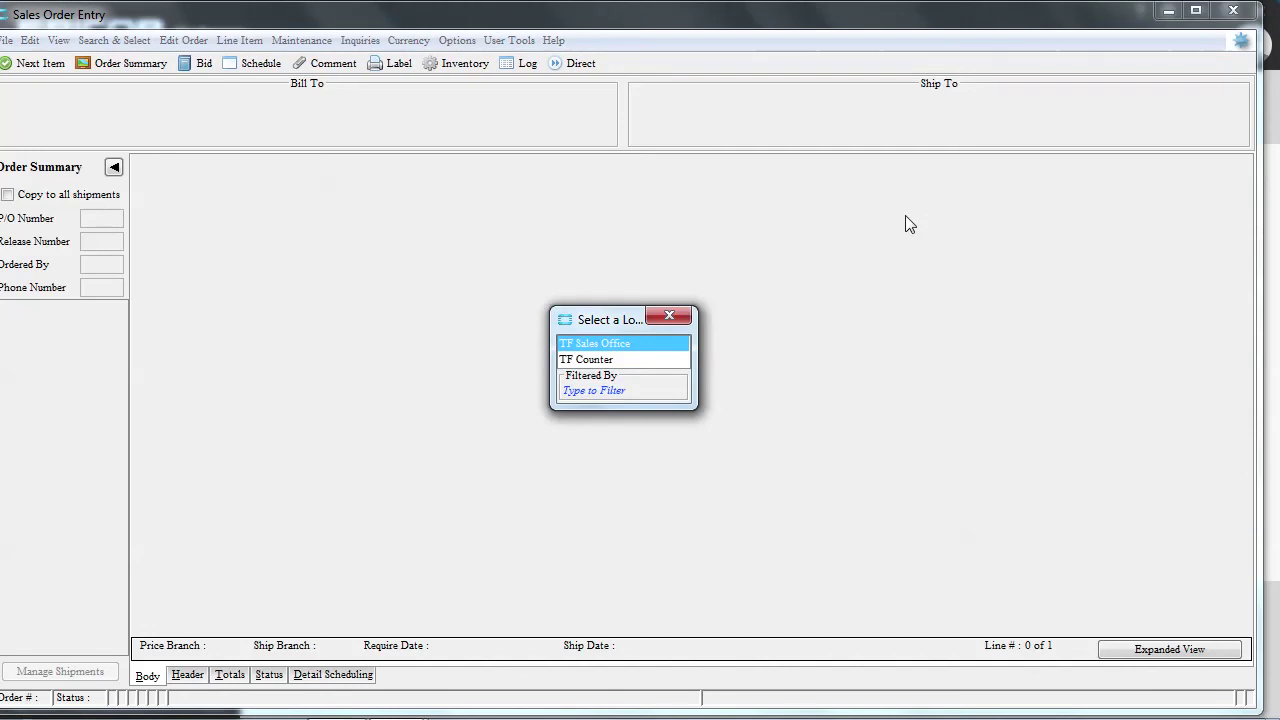
Choose TF Sales Office as the location to load the TITAN ELECTRIC order
double_click(642, 346)
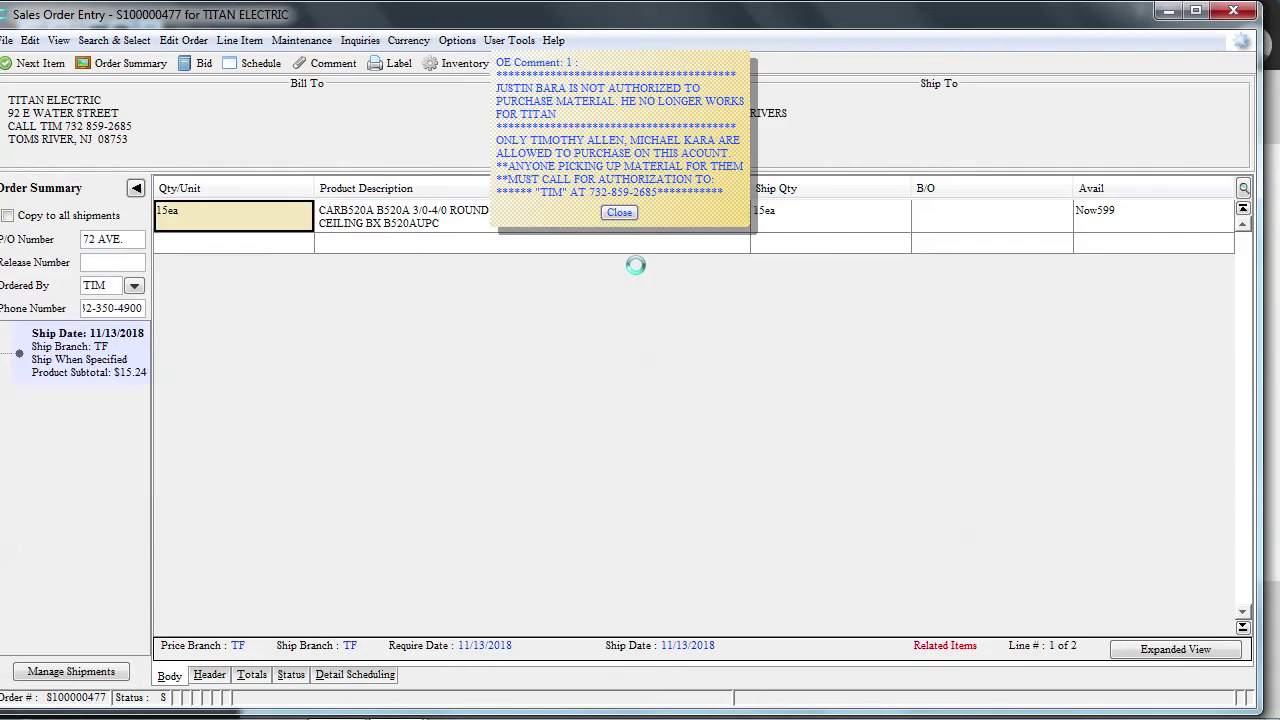
Close the authorized-buyers OE comment to reveal the order lines and ship-to address
left_click(620, 213)
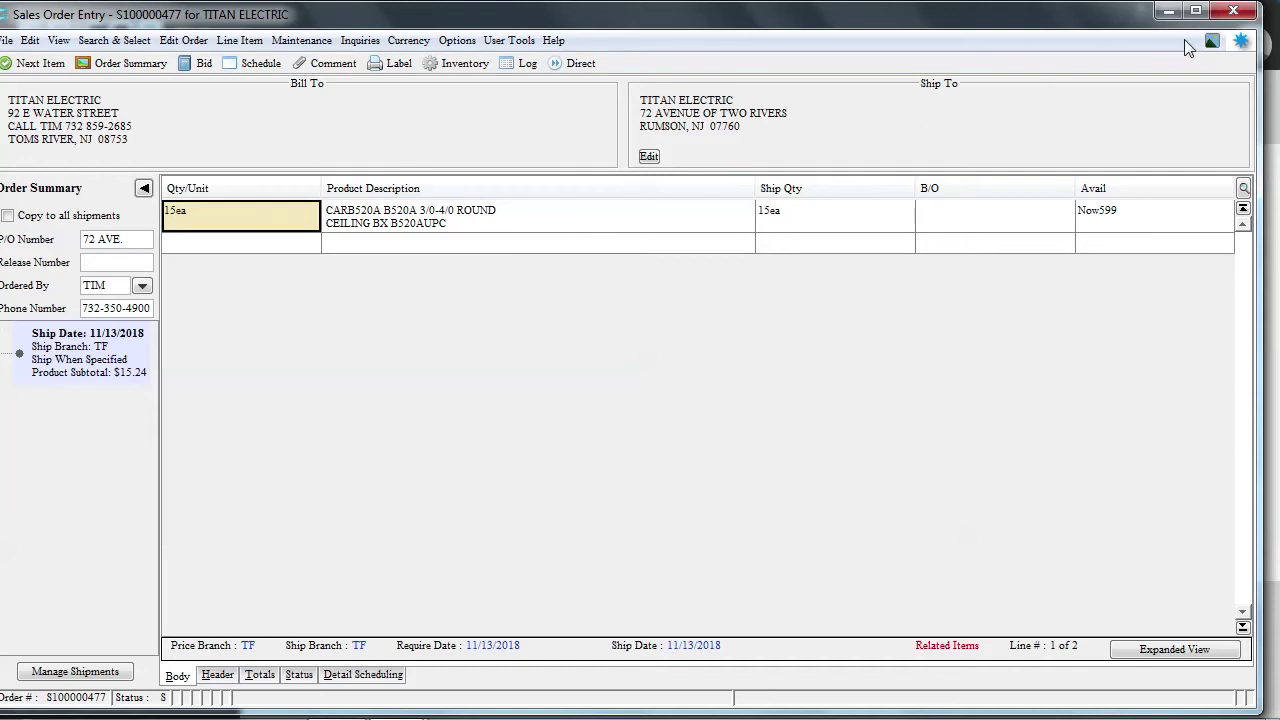
left_click(1211, 47)
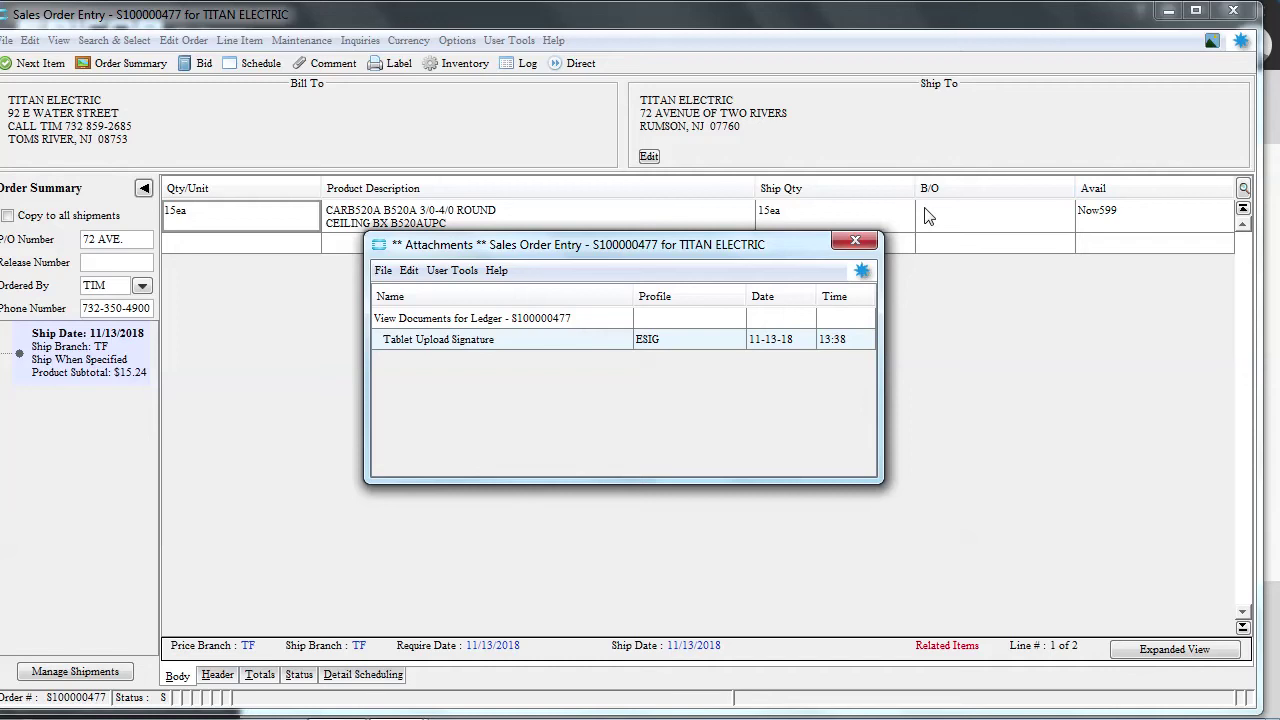
left_click(855, 241)
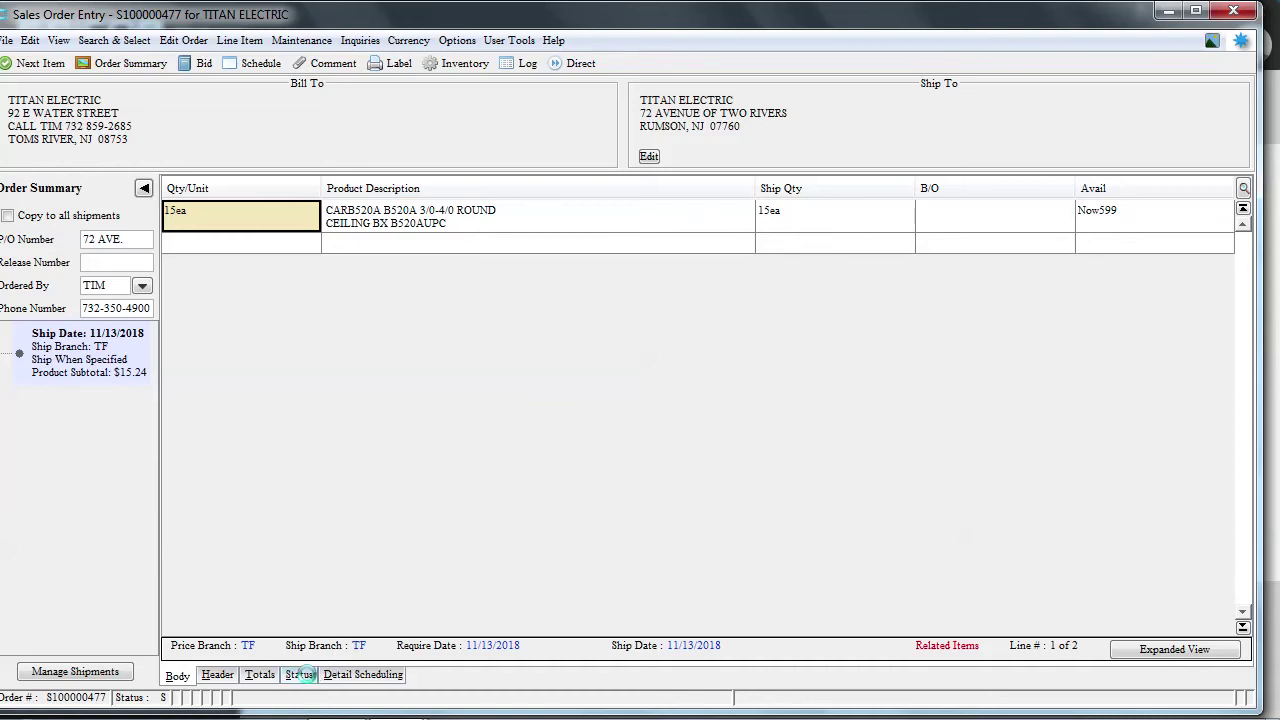
left_click(306, 677)
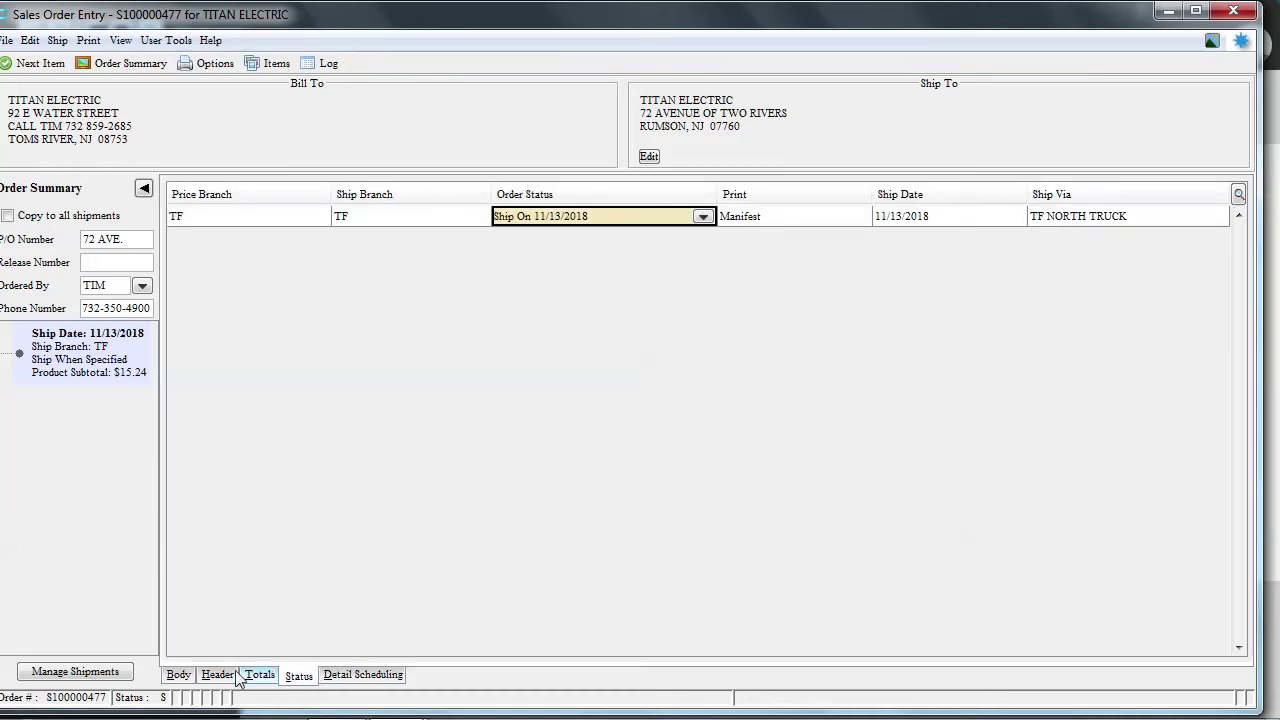
left_click(182, 676)
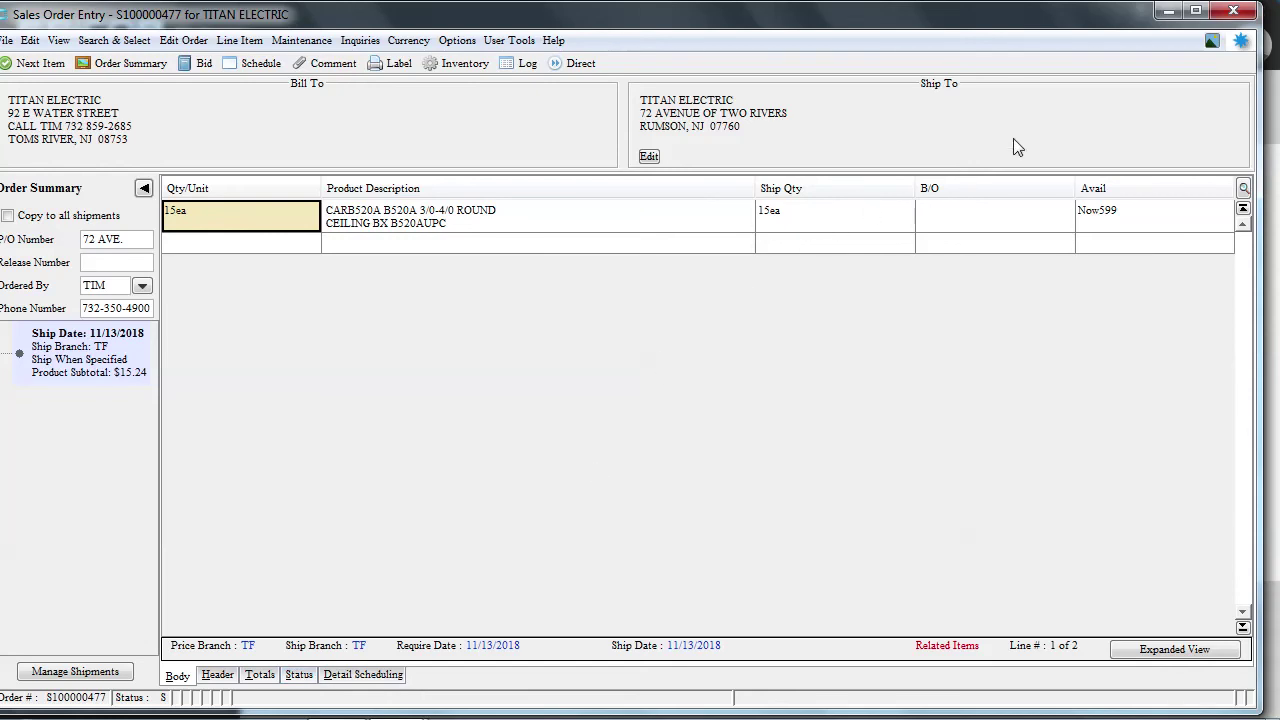
Open the order's Tablet Upload Signature attachment in Photoshop as 00000039.BMP
left_click(1212, 44)
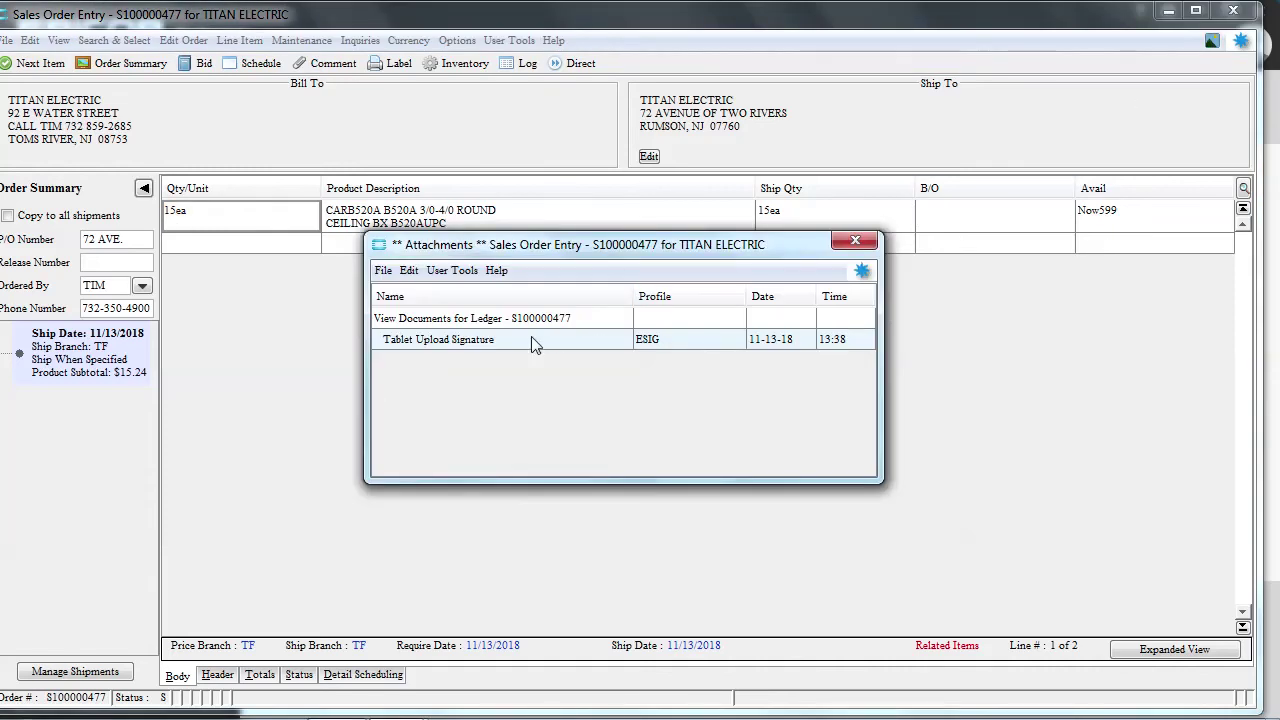
left_click(460, 324)
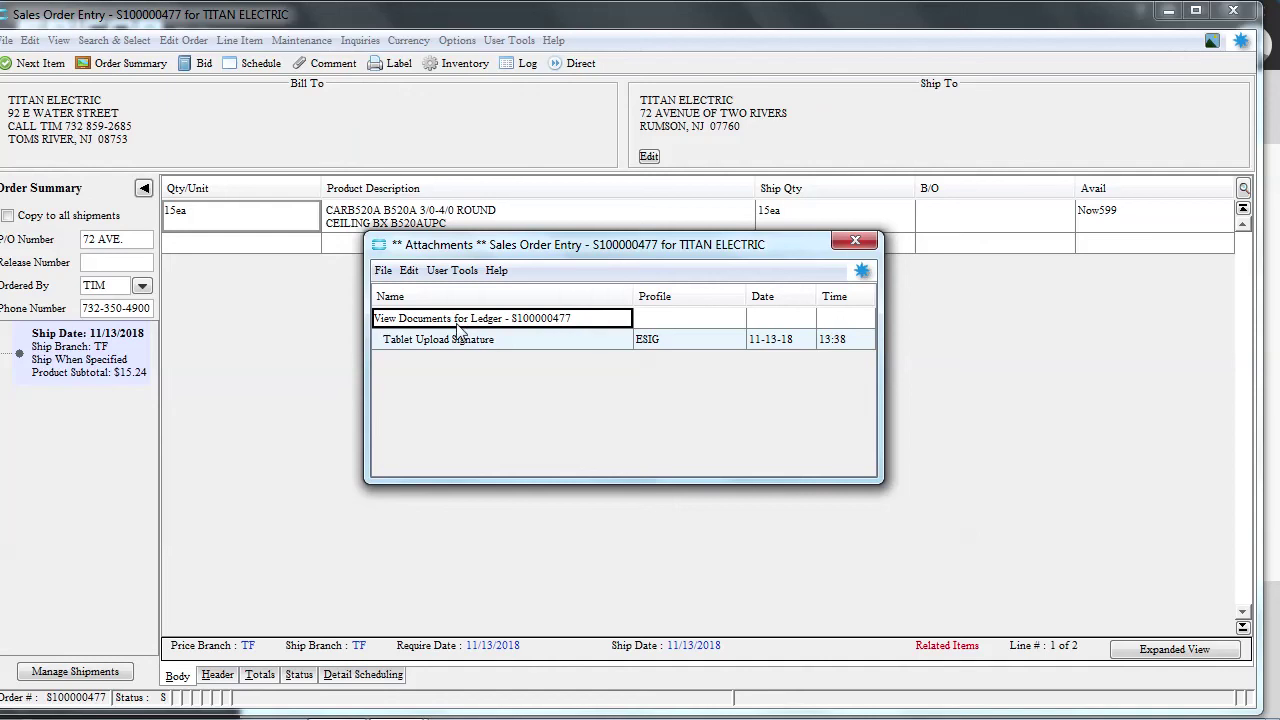
double_click(455, 338)
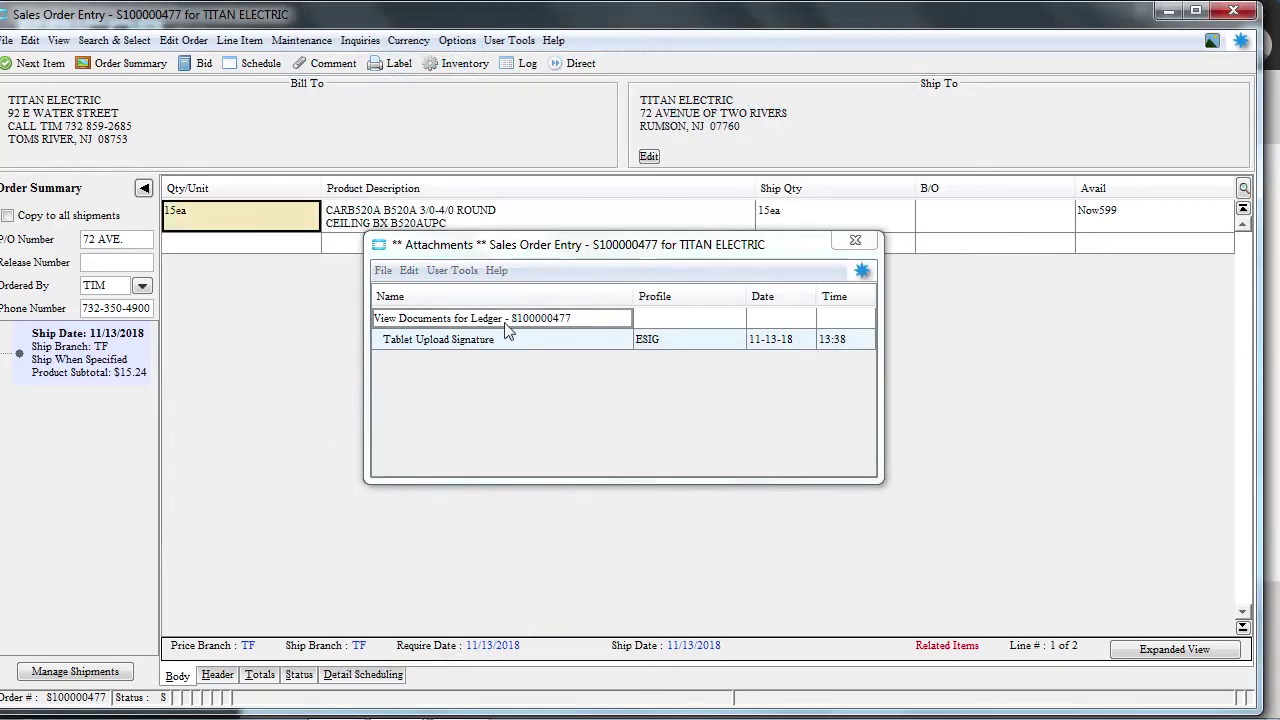
left_click(485, 341)
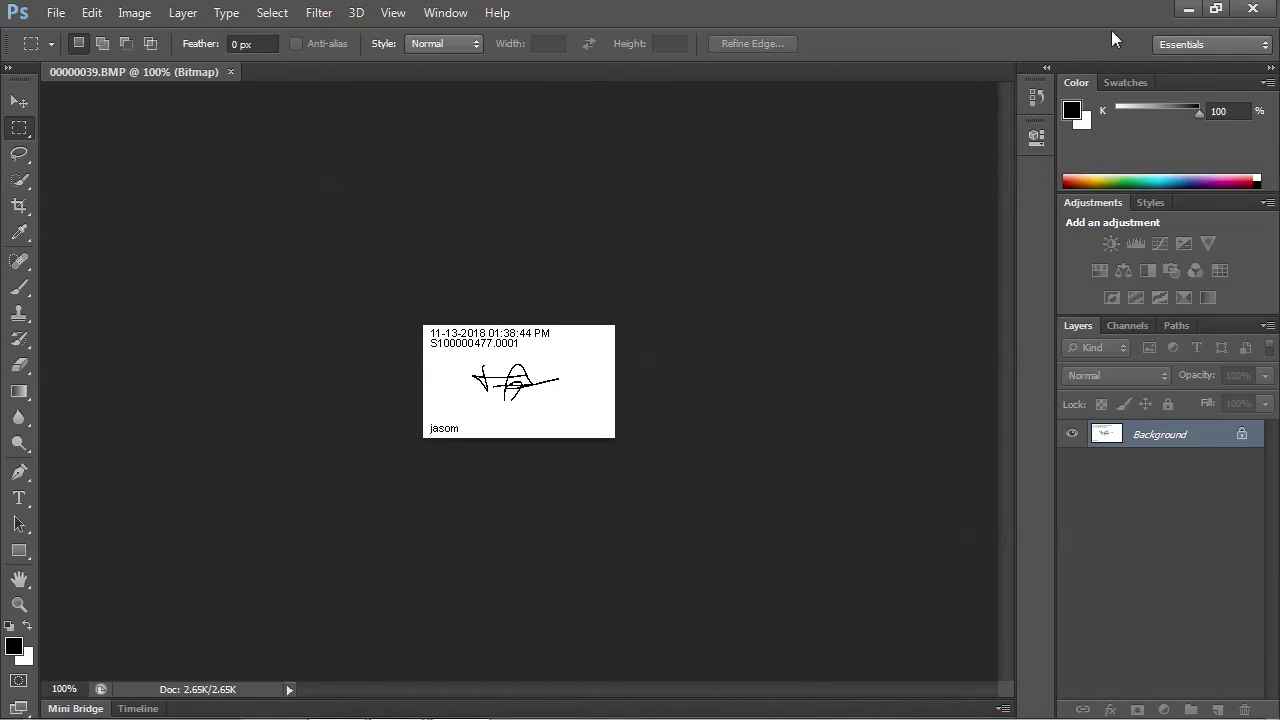
Close Photoshop and the signature image, returning to Eclipse's attachments list
mouse_move(1190, 5)
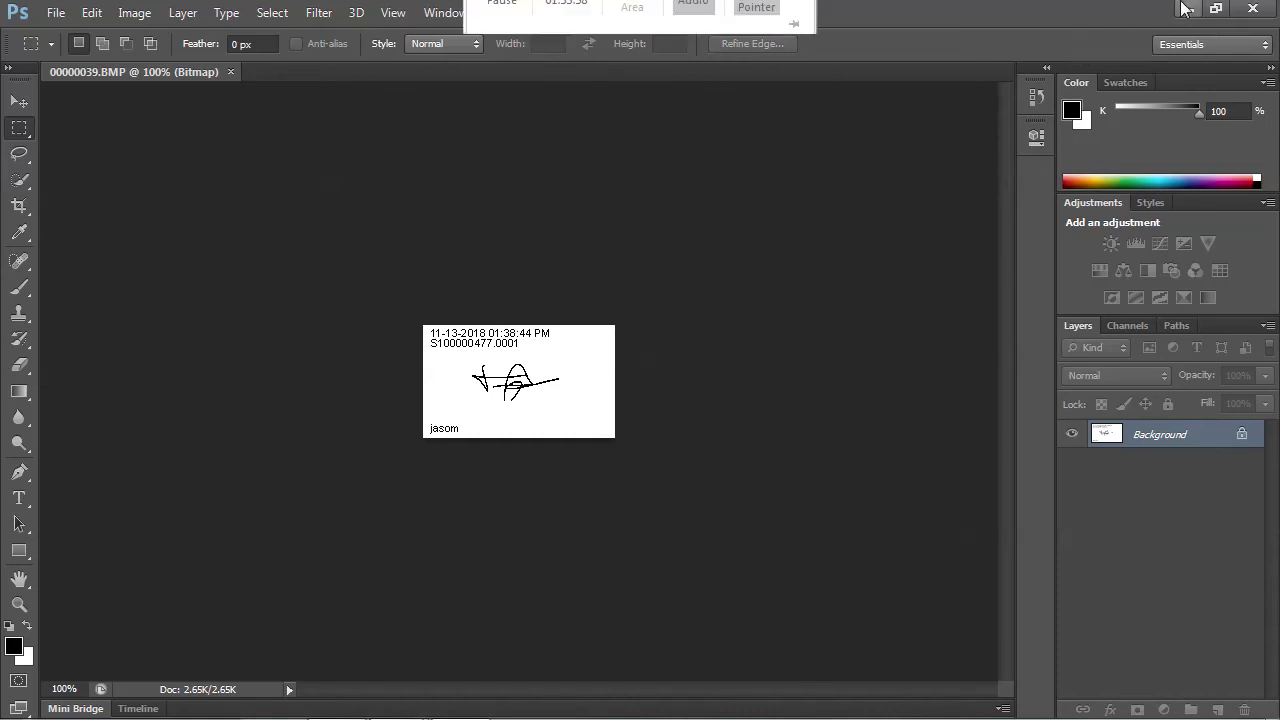
left_click(1250, 10)
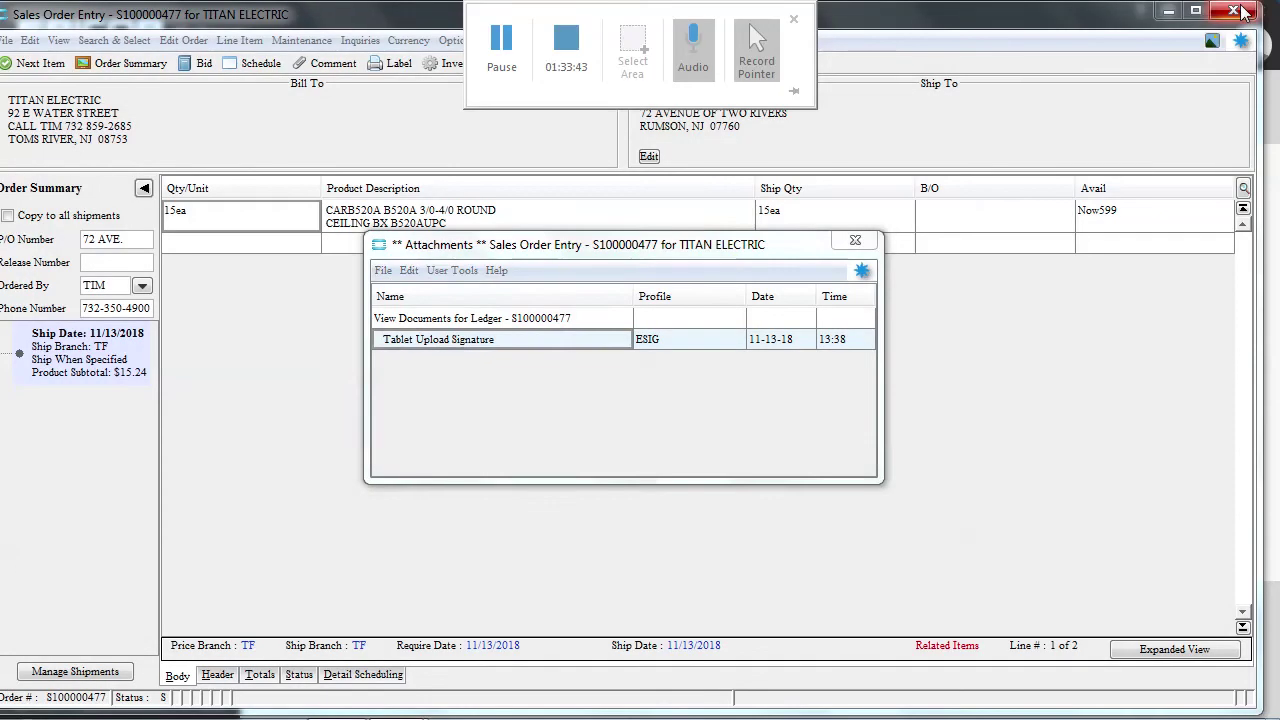
left_click(858, 241)
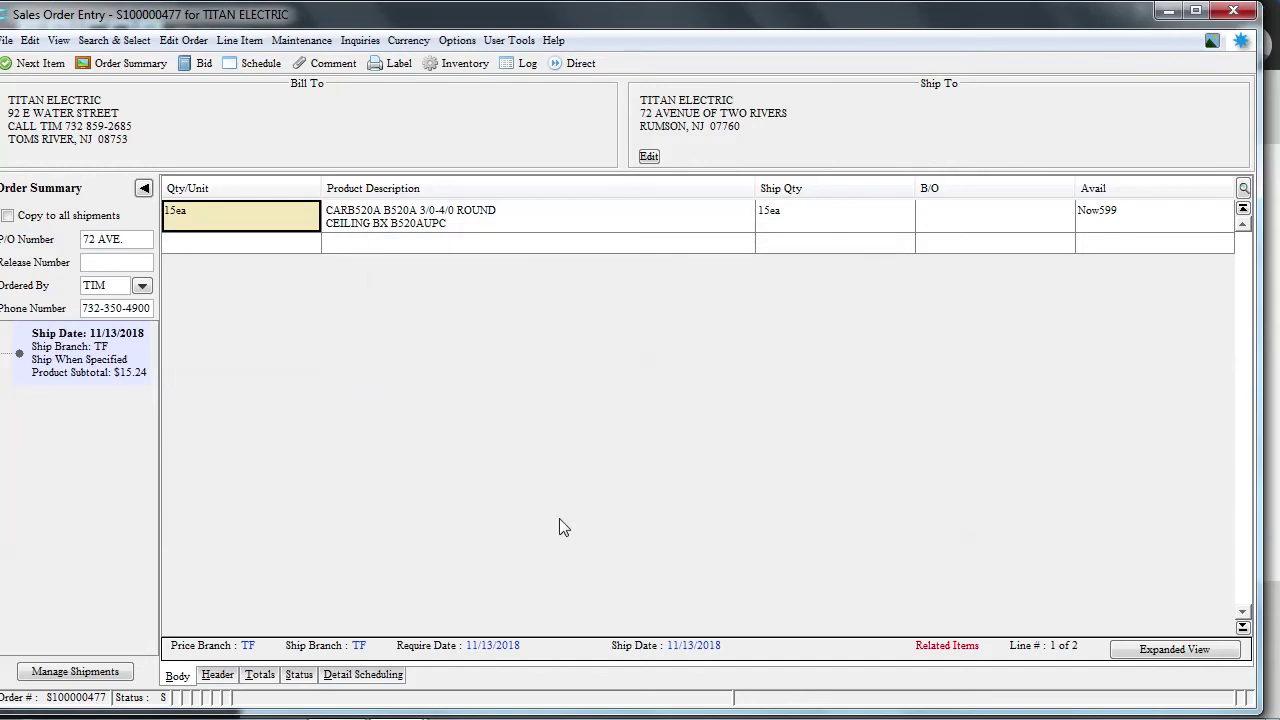
left_click(299, 674)
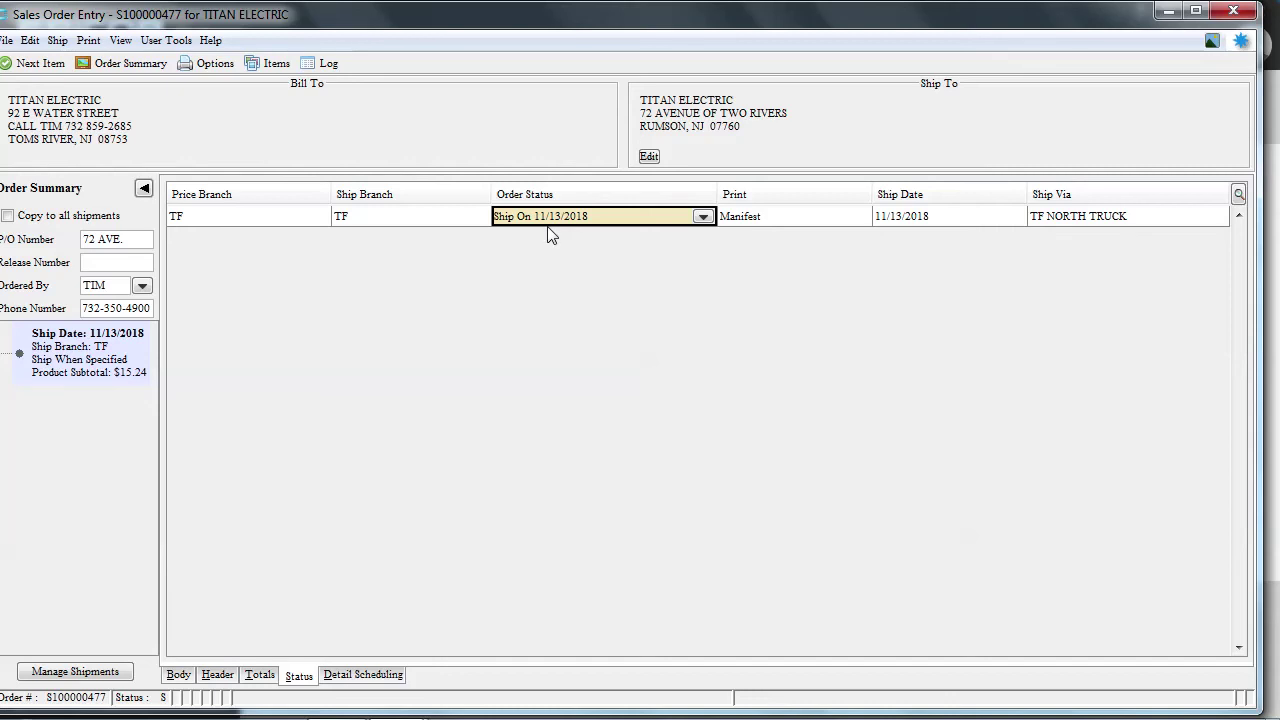
left_click(178, 676)
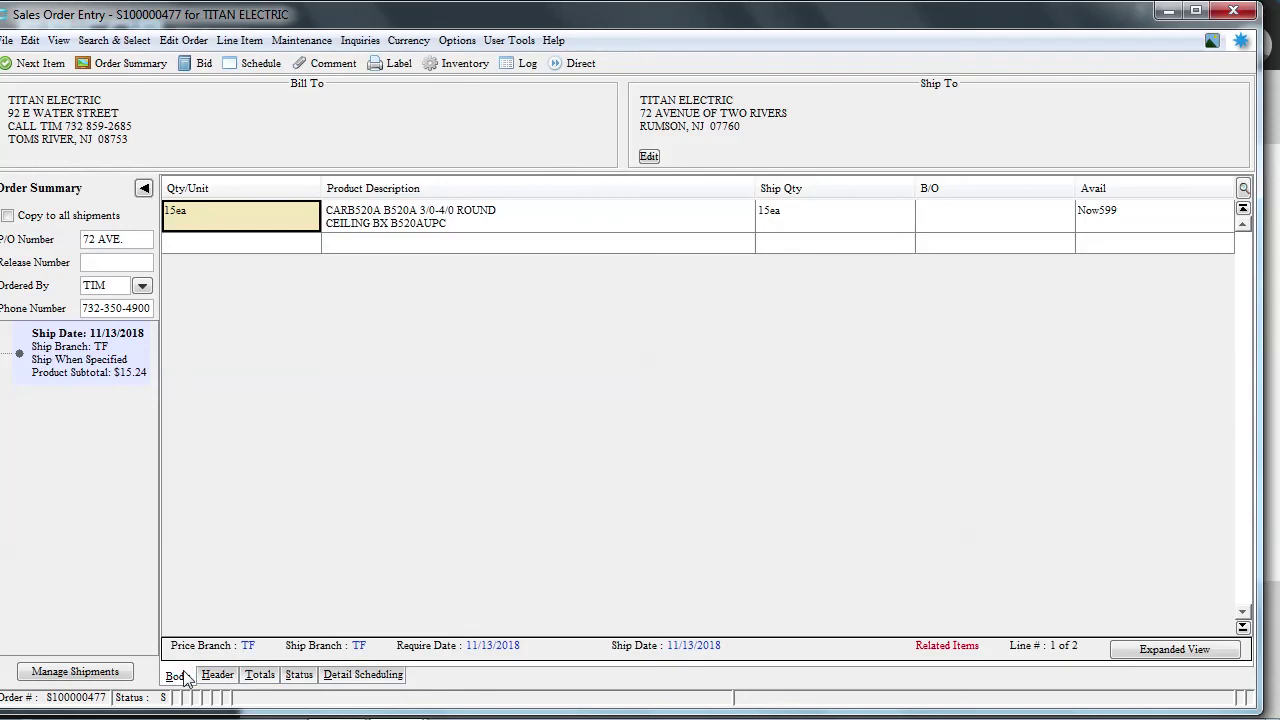
Start order line 2 with quantity 1
left_click(245, 246)
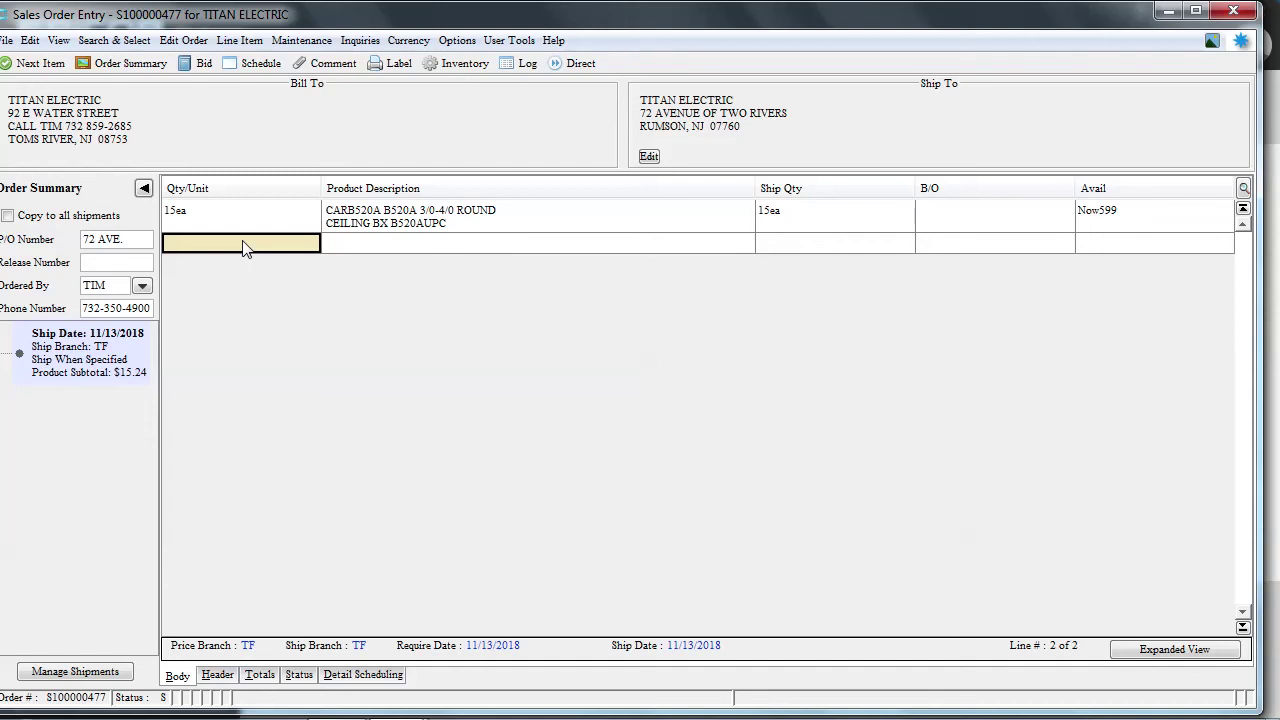
type("1")
key("Tab")
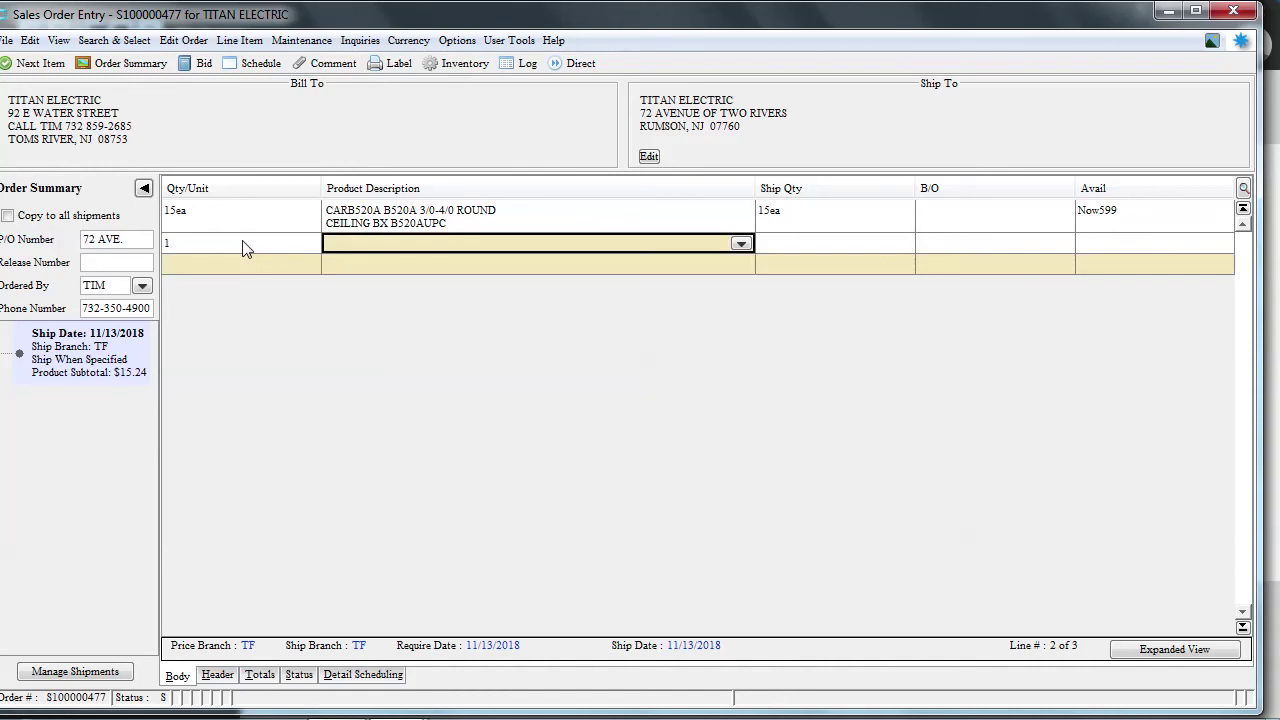
Search products for 'misc' and browse the results down to RENTALS
type("misc")
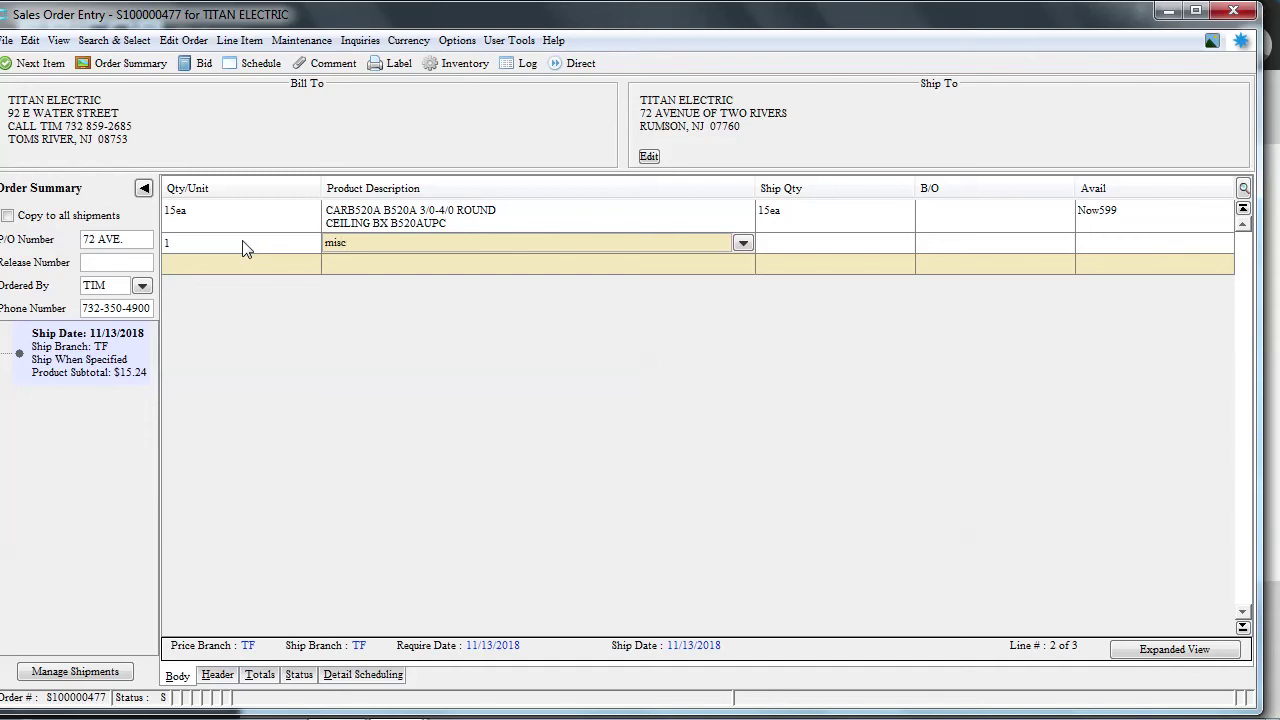
key("Return")
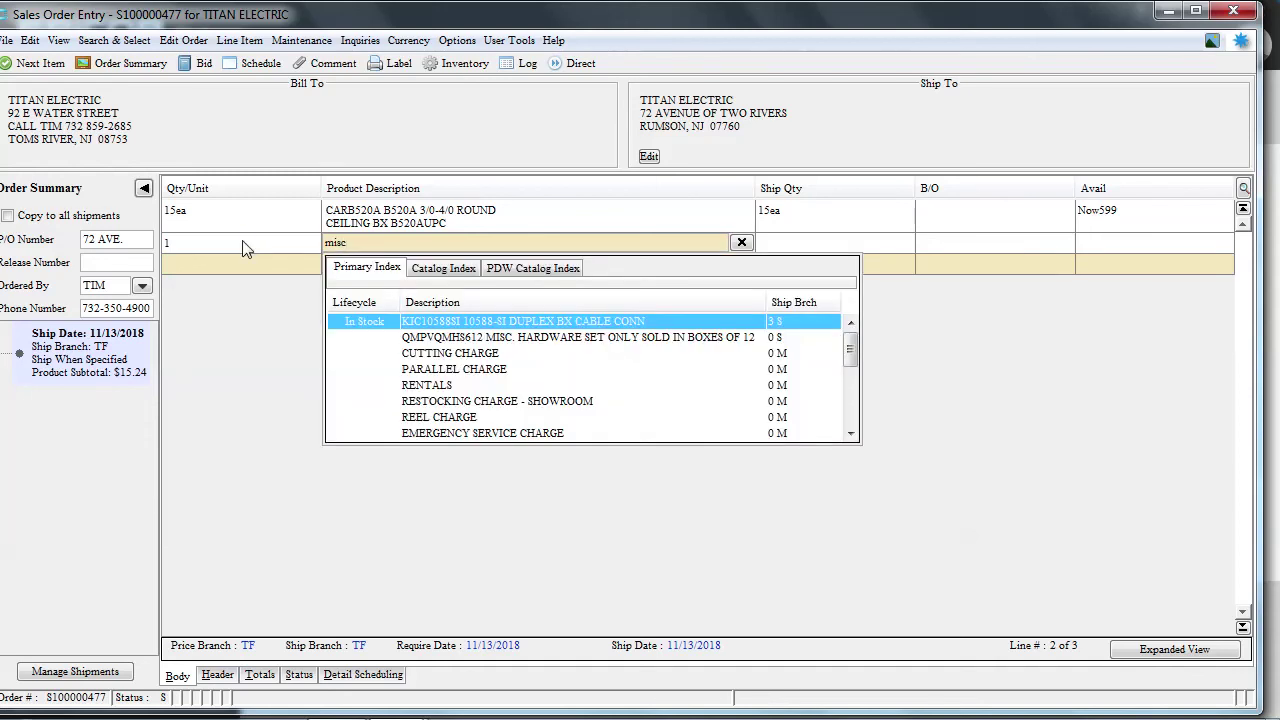
key("Down")
key("Down")
key("Down")
key("Down")
key("Down")
key("Down")
key("Down")
key("Down")
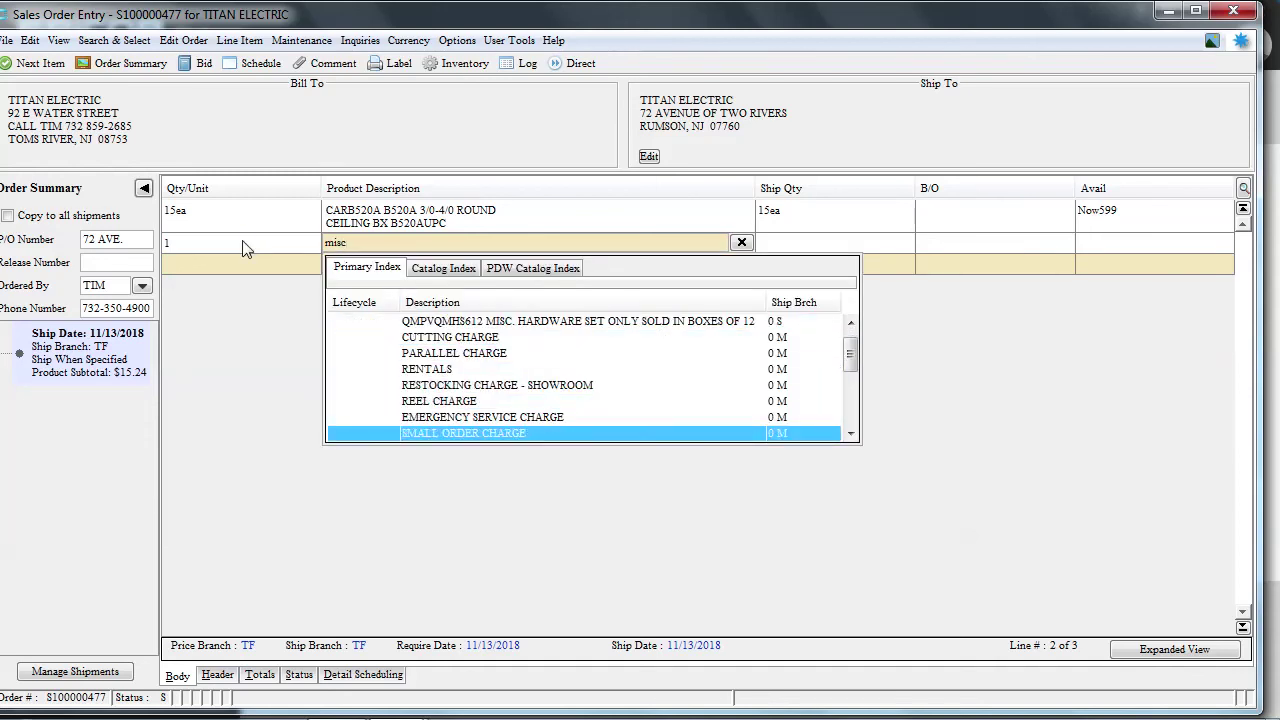
key("Down")
key("Down")
key("Down")
key("Down")
key("Down")
key("Down")
key("Down")
key("Down")
key("Down")
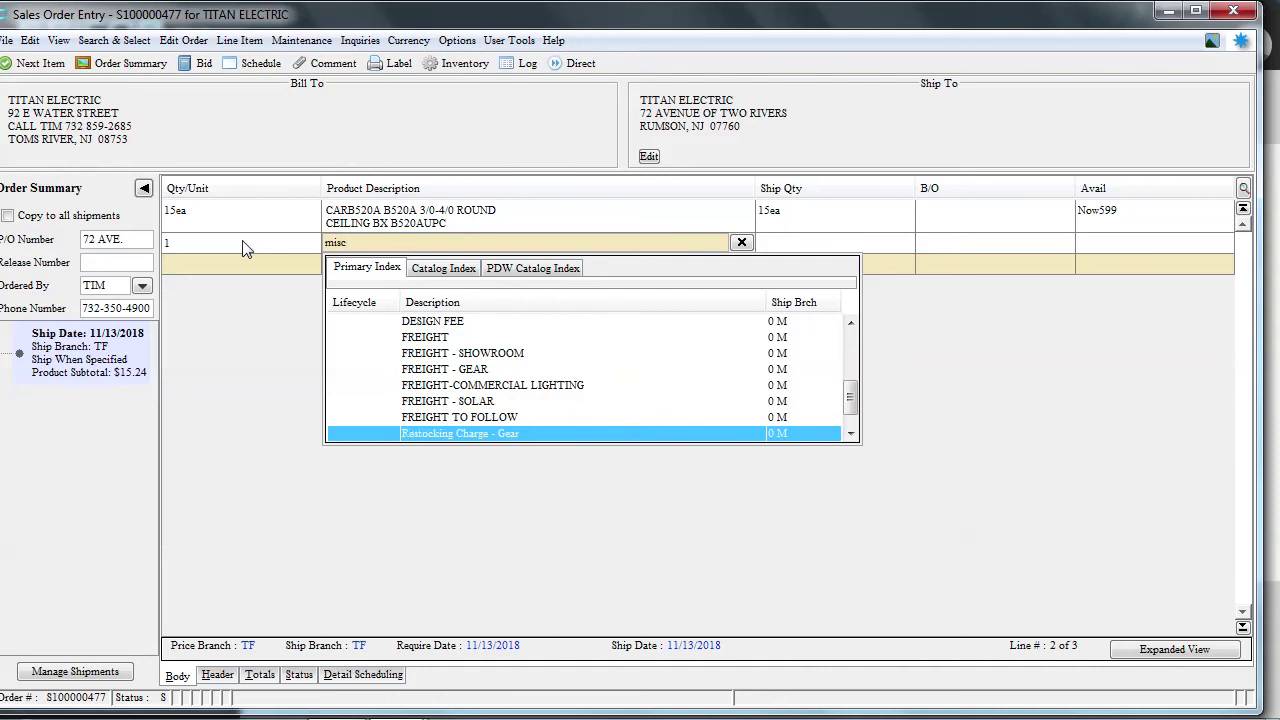
key("Down")
key("Down")
key("Up")
key("Up")
key("Up")
key("Up")
key("Up")
key("Up")
key("Up")
key("Up")
key("Up")
key("Up")
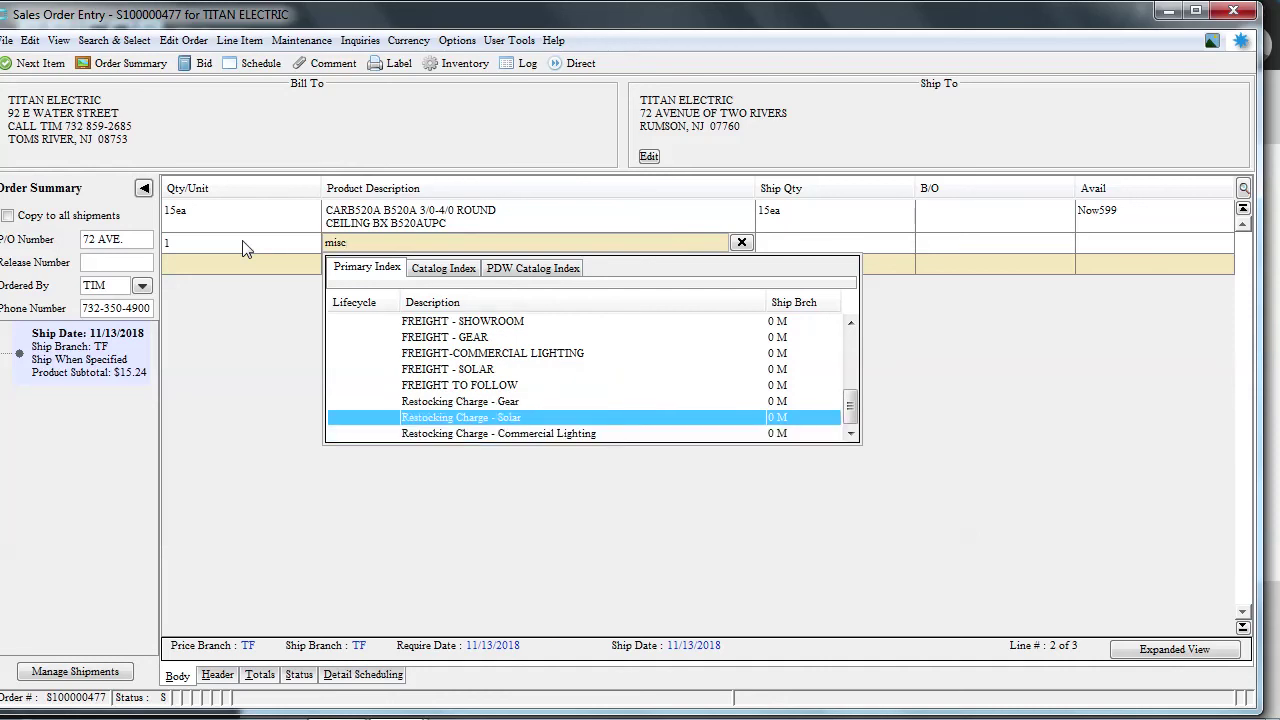
key("Up")
key("Up")
key("Up")
key("Up")
key("Up")
key("Up")
key("Up")
key("Up")
key("Up")
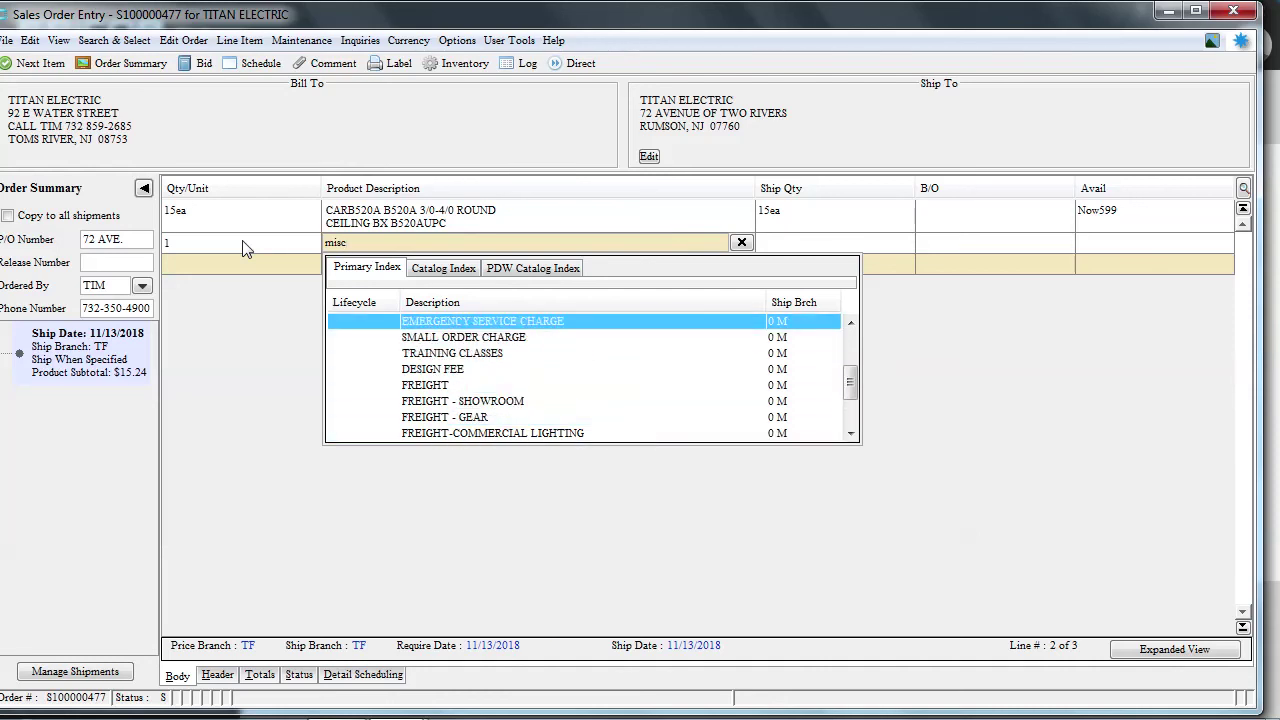
key("Down")
key("Down")
key("Down")
key("Down")
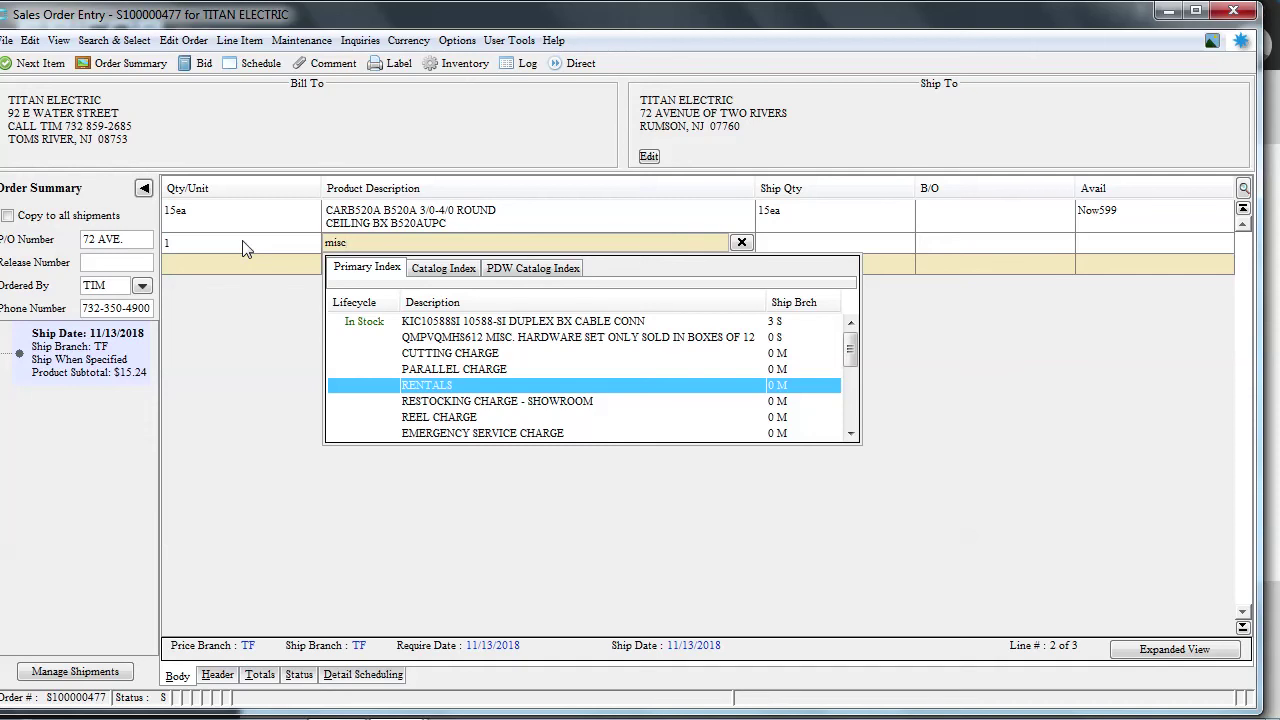
Close the product results and clear 'misc' from the second line's description
left_click(742, 244)
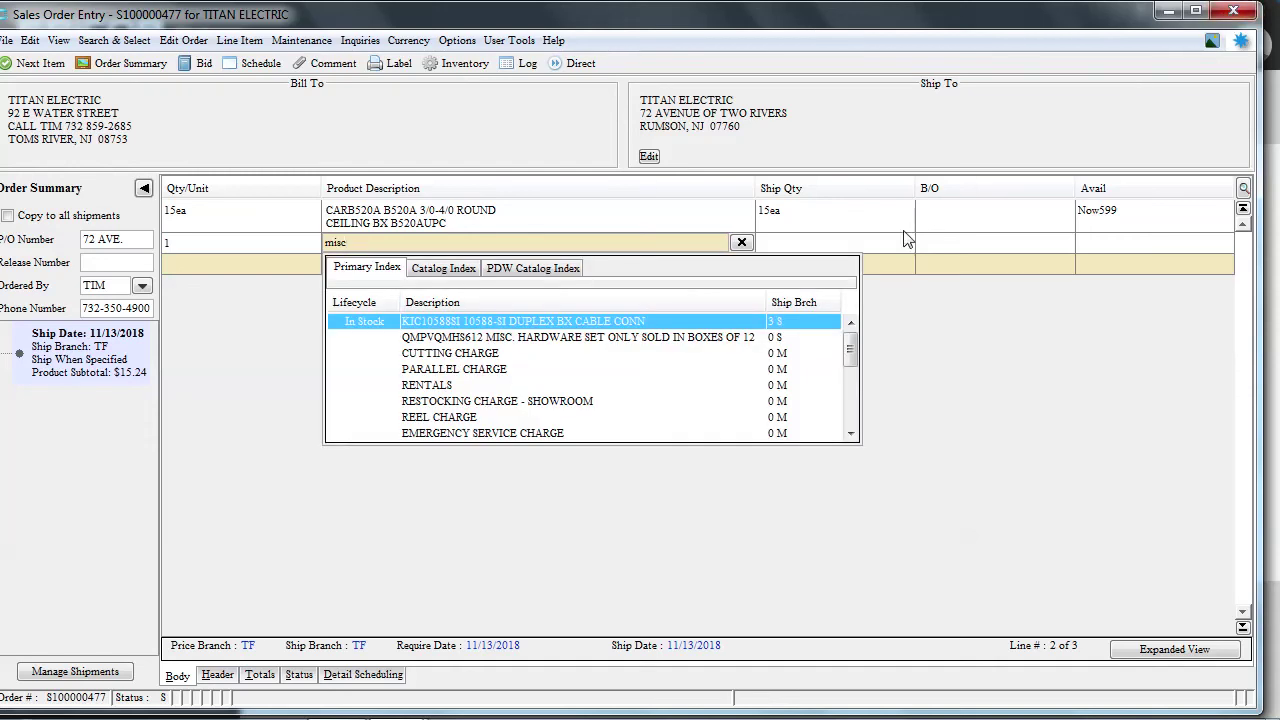
key("BackSpace")
key("BackSpace")
key("BackSpace")
key("BackSpace")
left_click(742, 242)
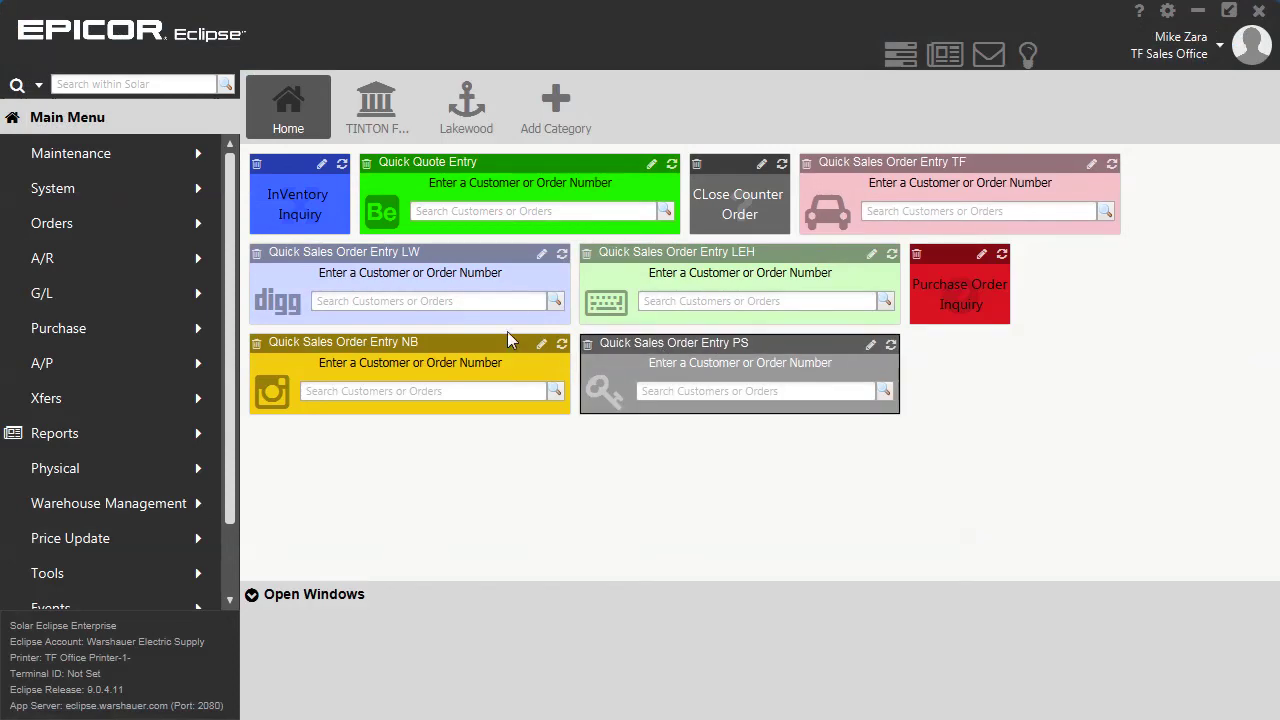
Create a new TF sales order for SODON ELECTRIC ATLANTIC HIGHLANDS via a 'sooon' customer search
left_click(498, 211)
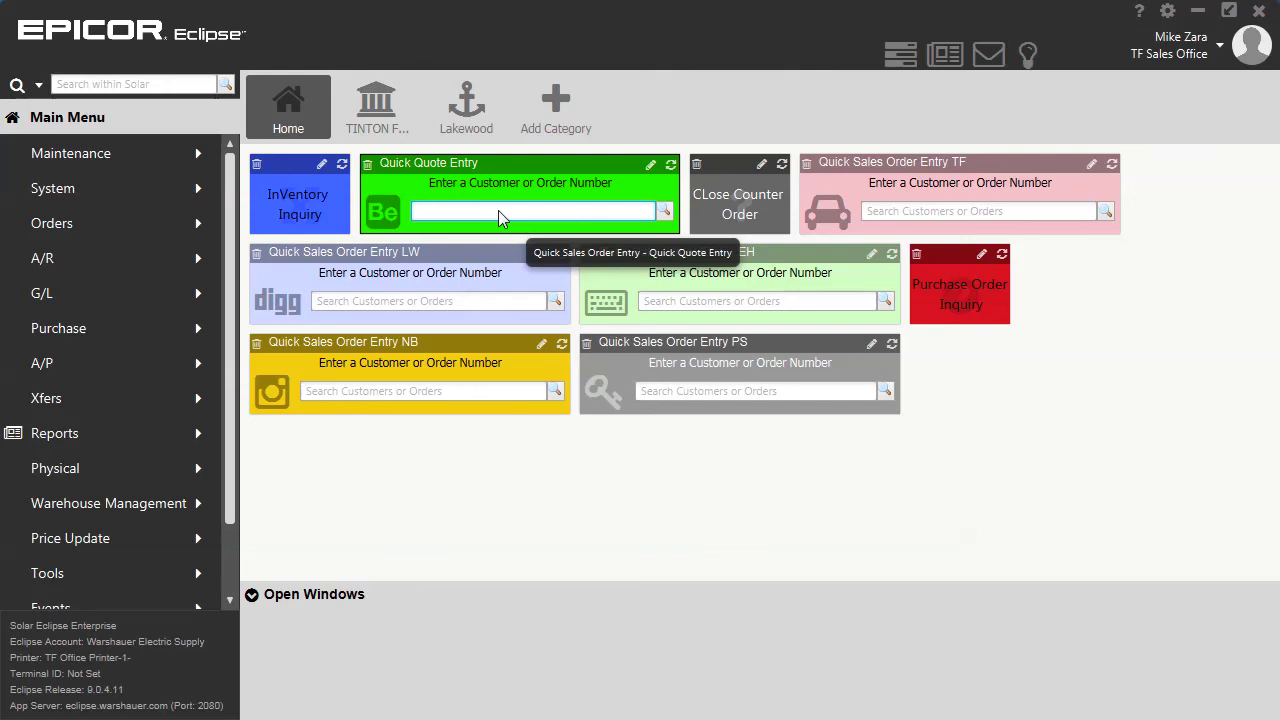
left_click(914, 210)
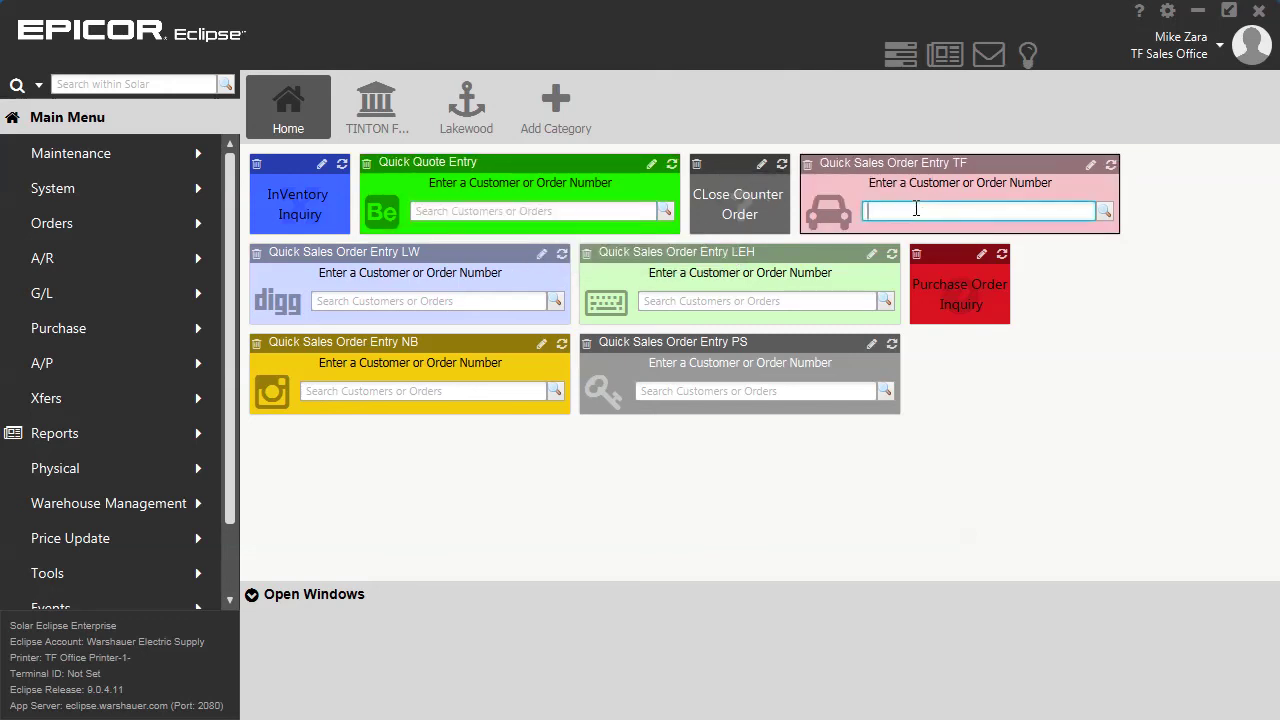
type("soo")
type("on")
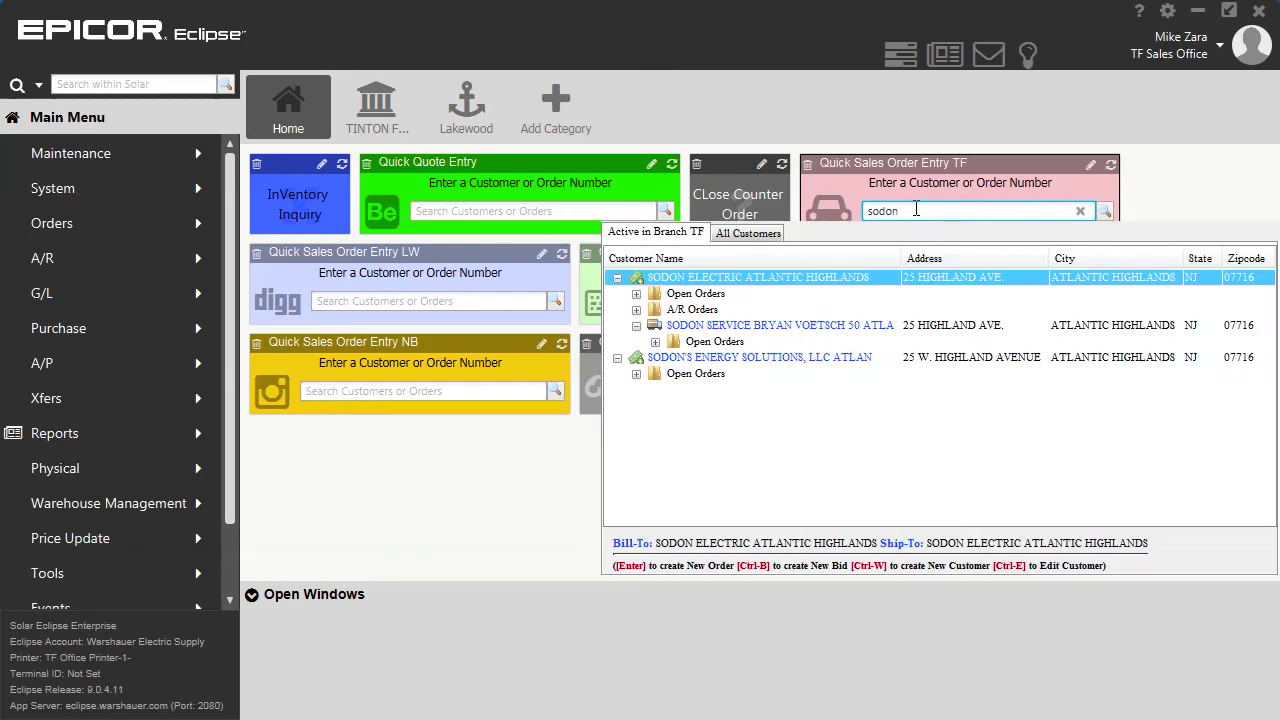
key("Return")
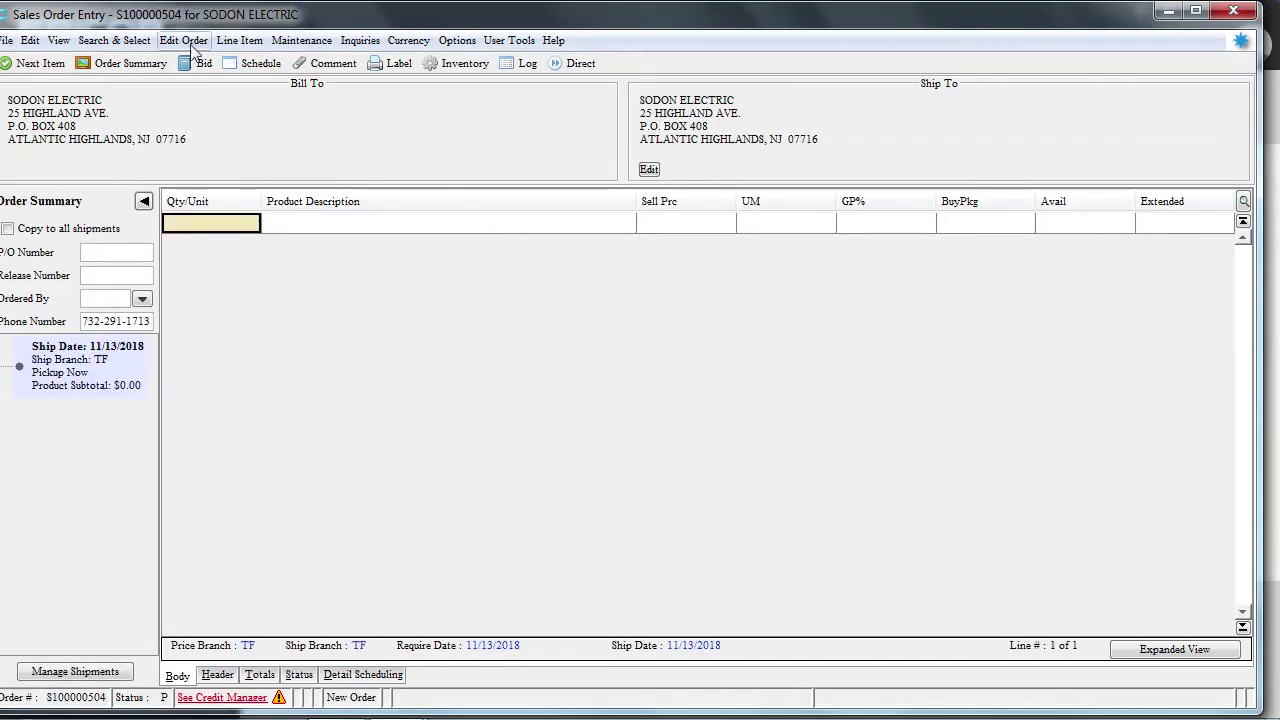
Make the order a direct shipment from vendor ENCORE WIRE IMARK
left_click(193, 46)
mouse_move(327, 161)
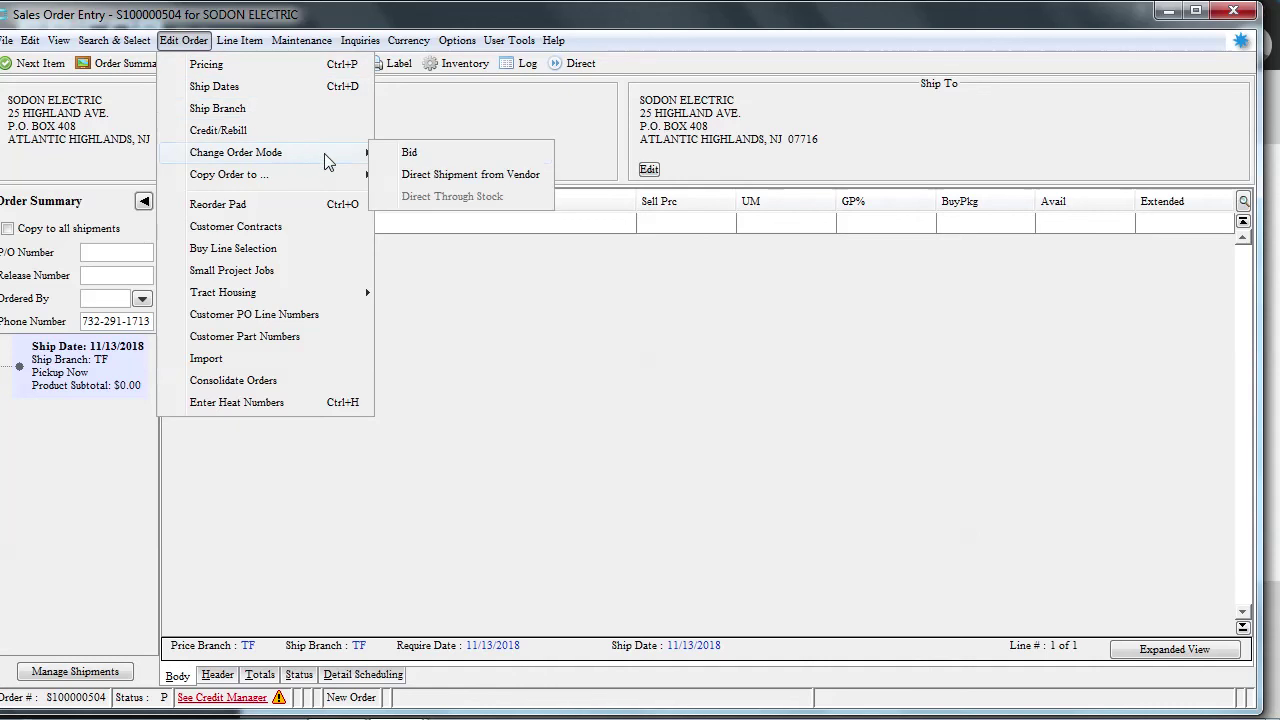
left_click(428, 175)
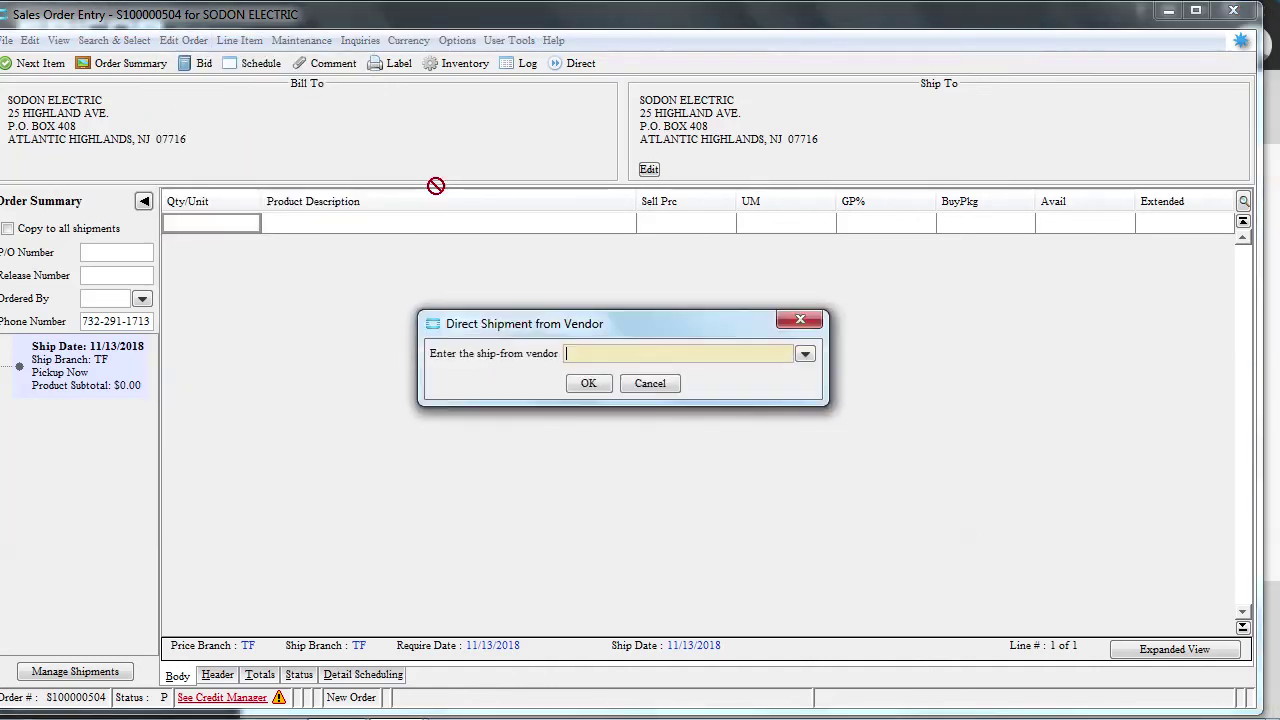
type("encore")
key("Return")
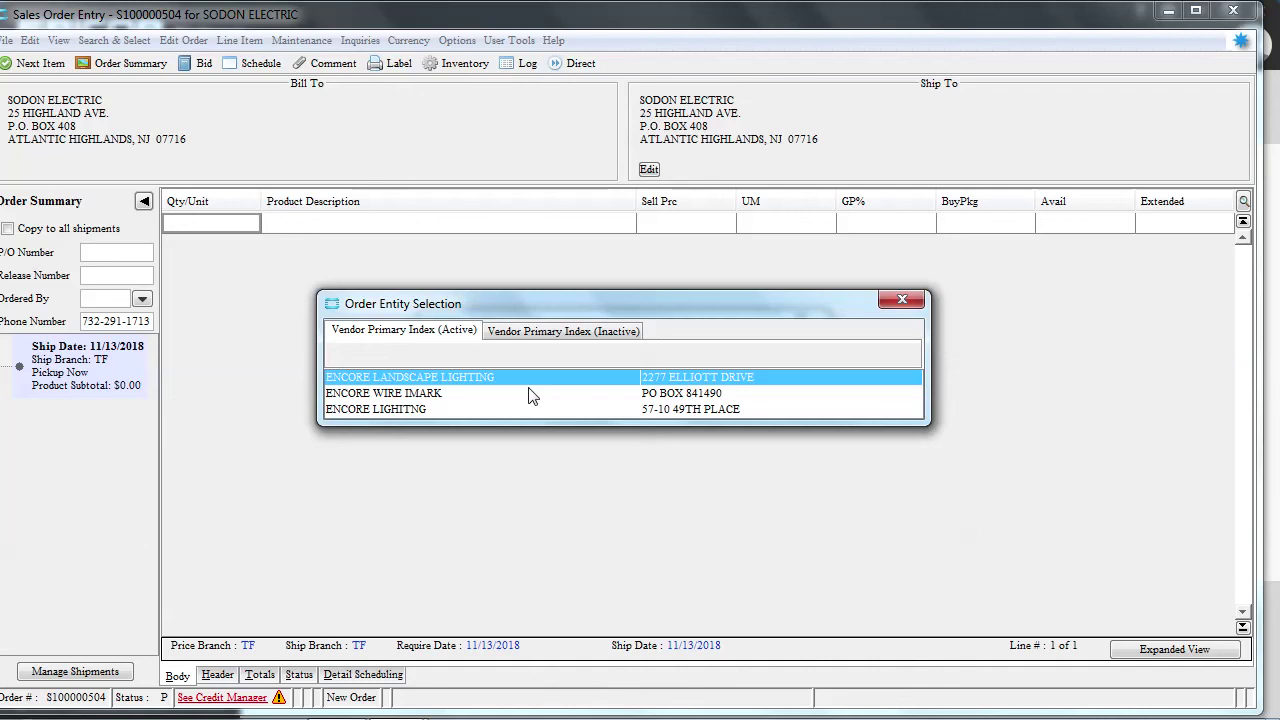
double_click(528, 392)
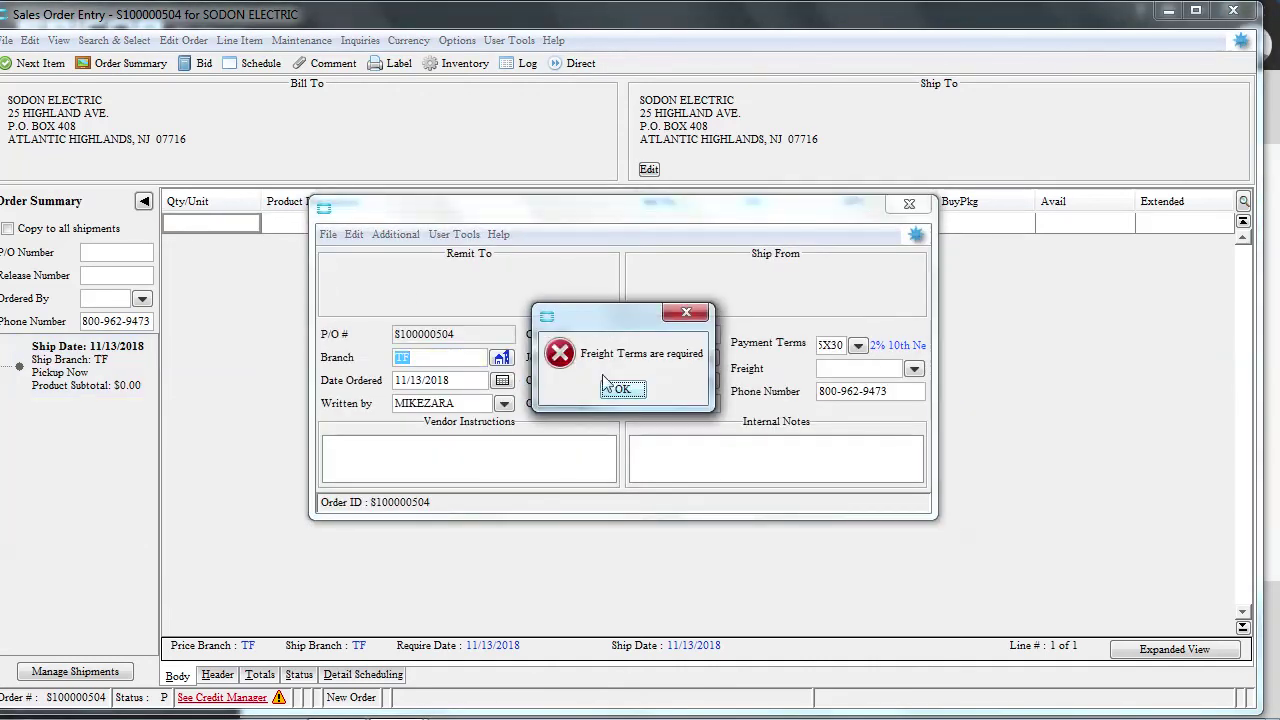
Dismiss the freight-terms warning and set freight terms to Freight Allowed
left_click(610, 387)
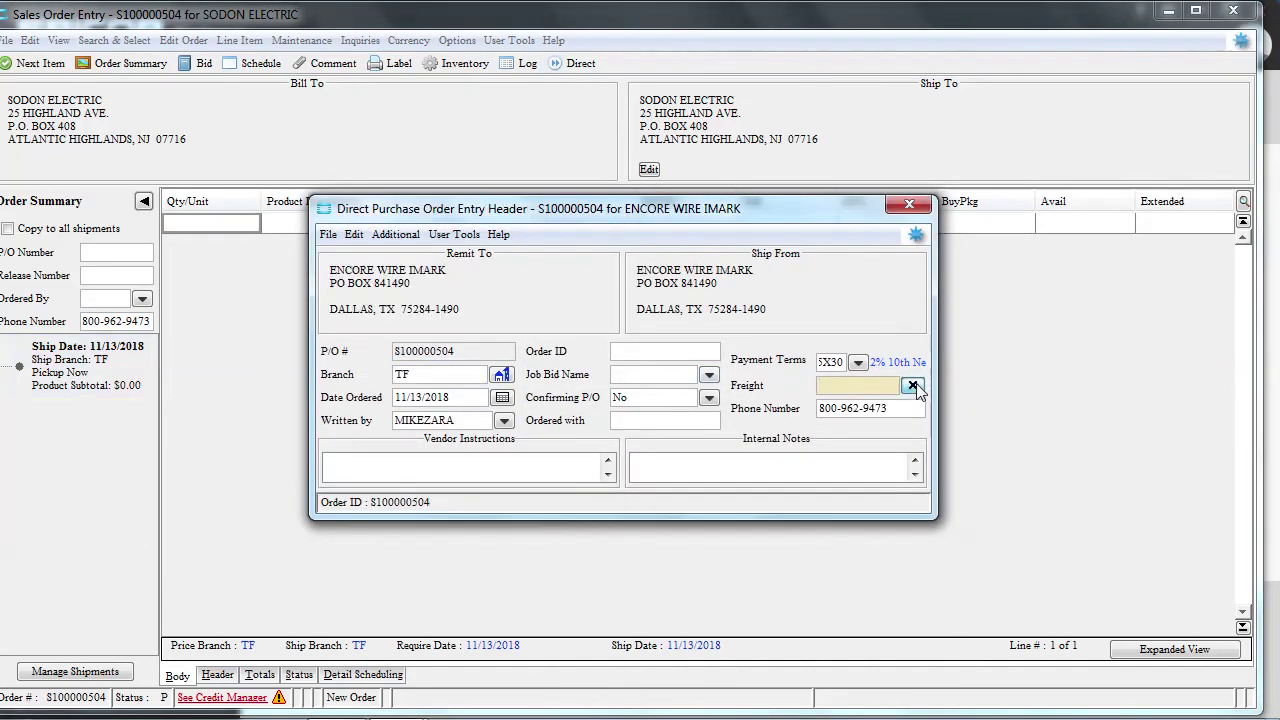
left_click(914, 387)
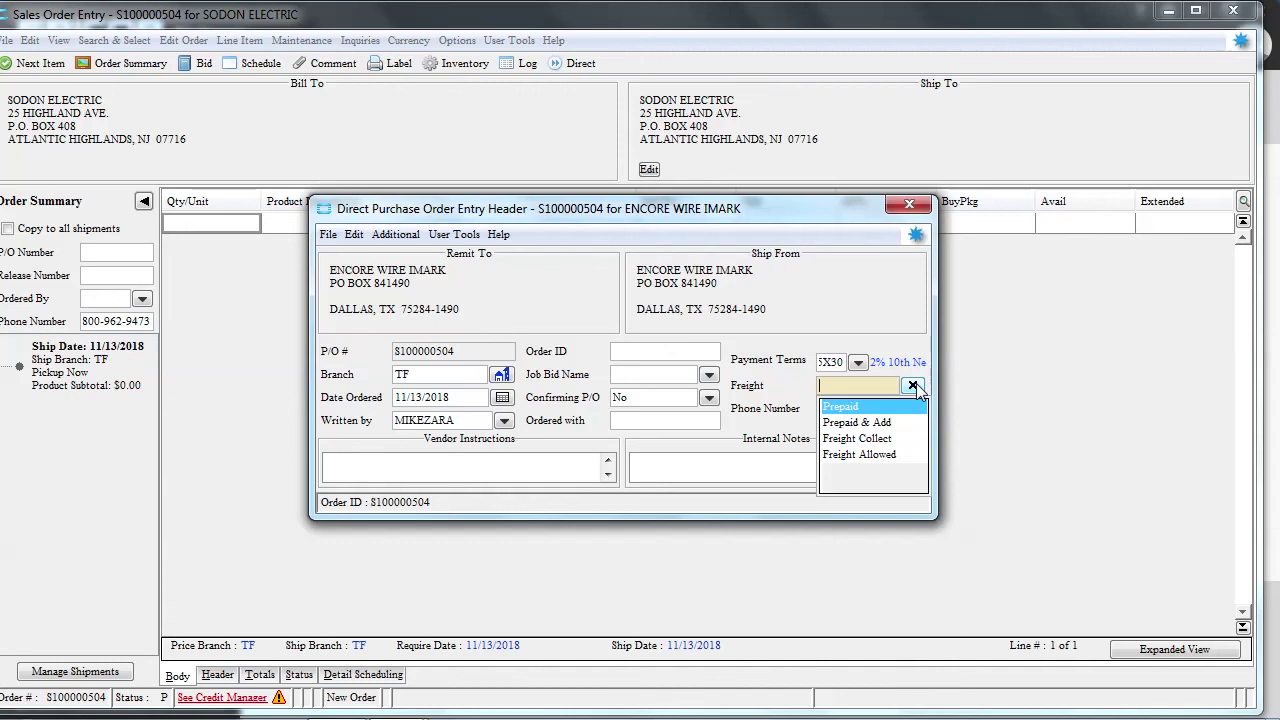
left_click(877, 453)
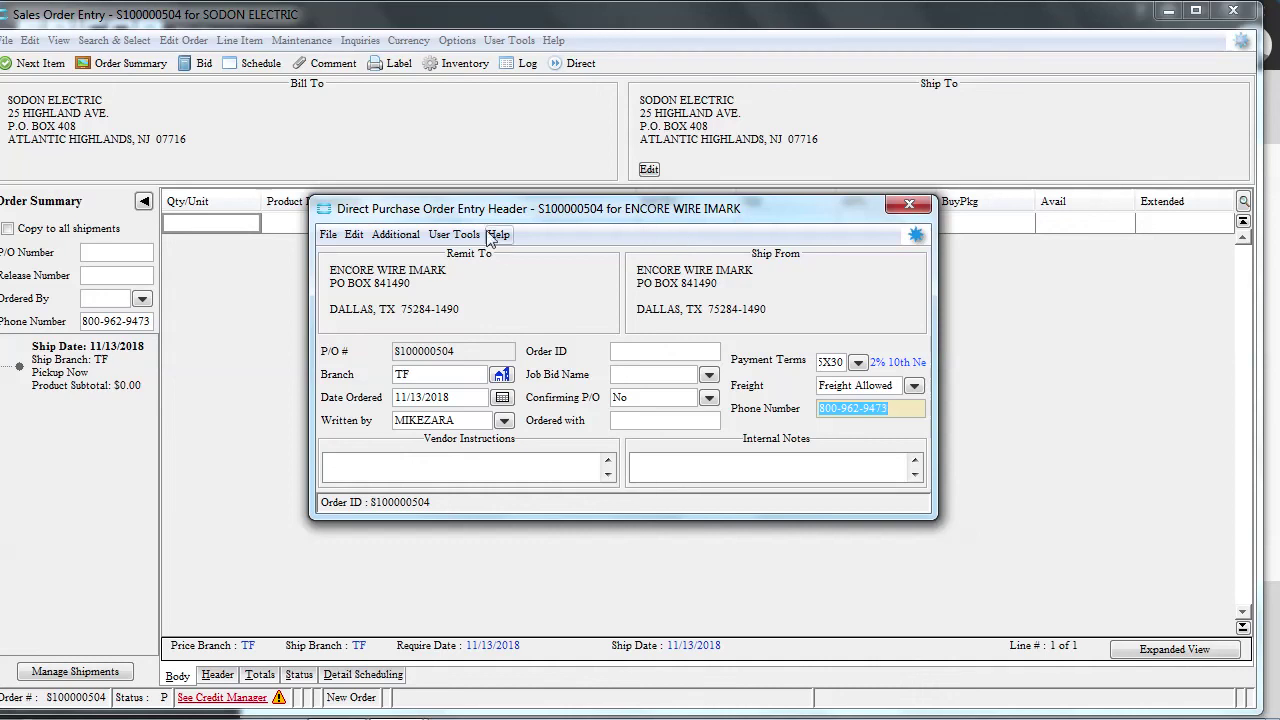
Change the ship-to to SODON ELECTRIC, save it, and close the direct PO header
left_click(395, 236)
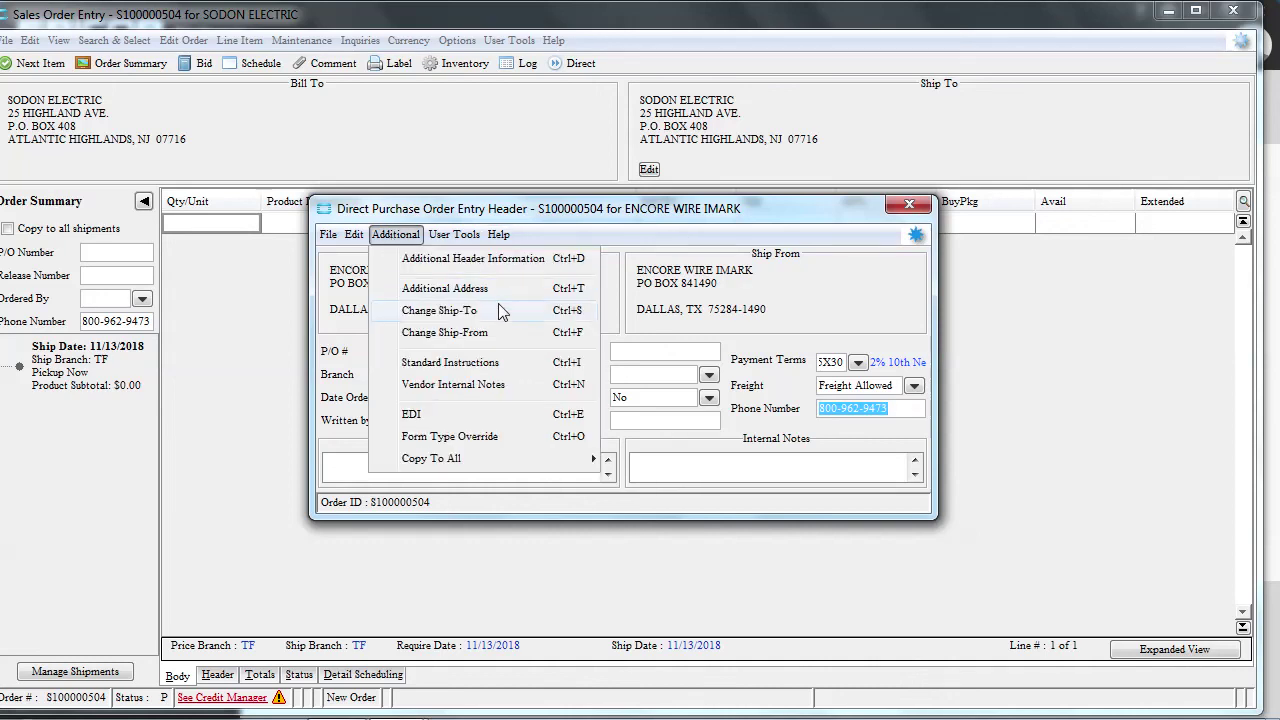
left_click(560, 310)
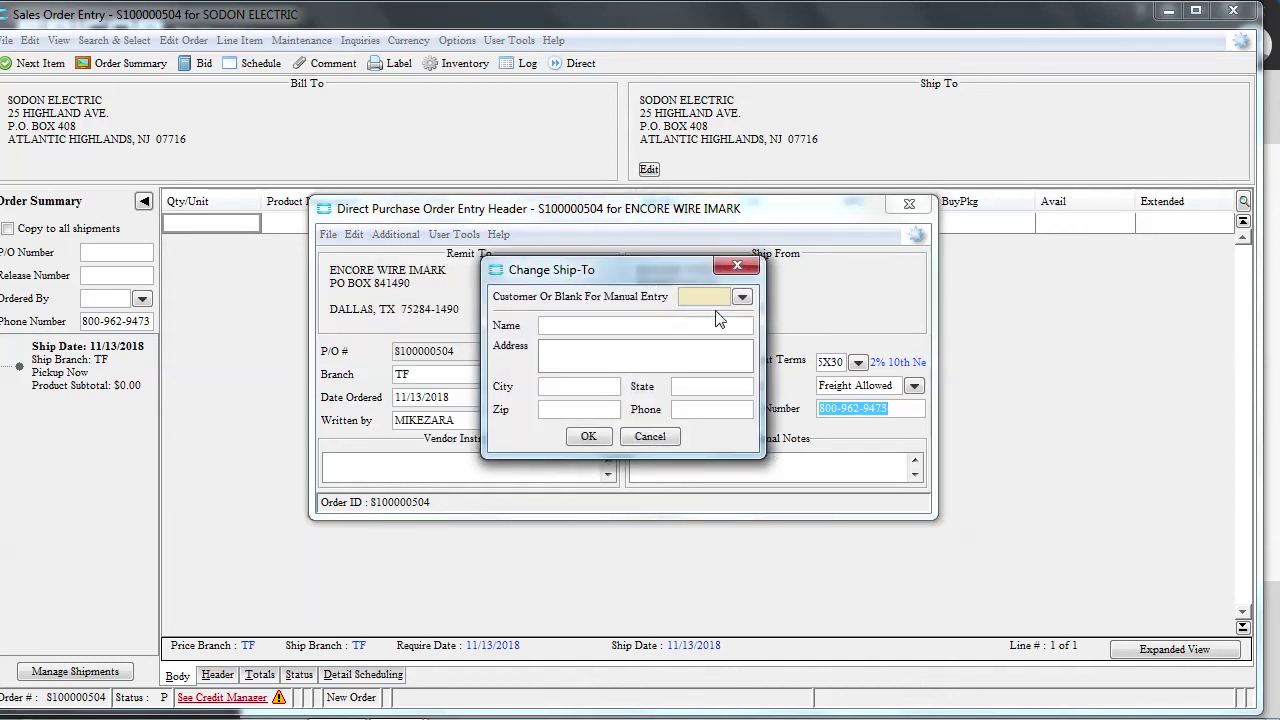
type("sod")
key("Tab")
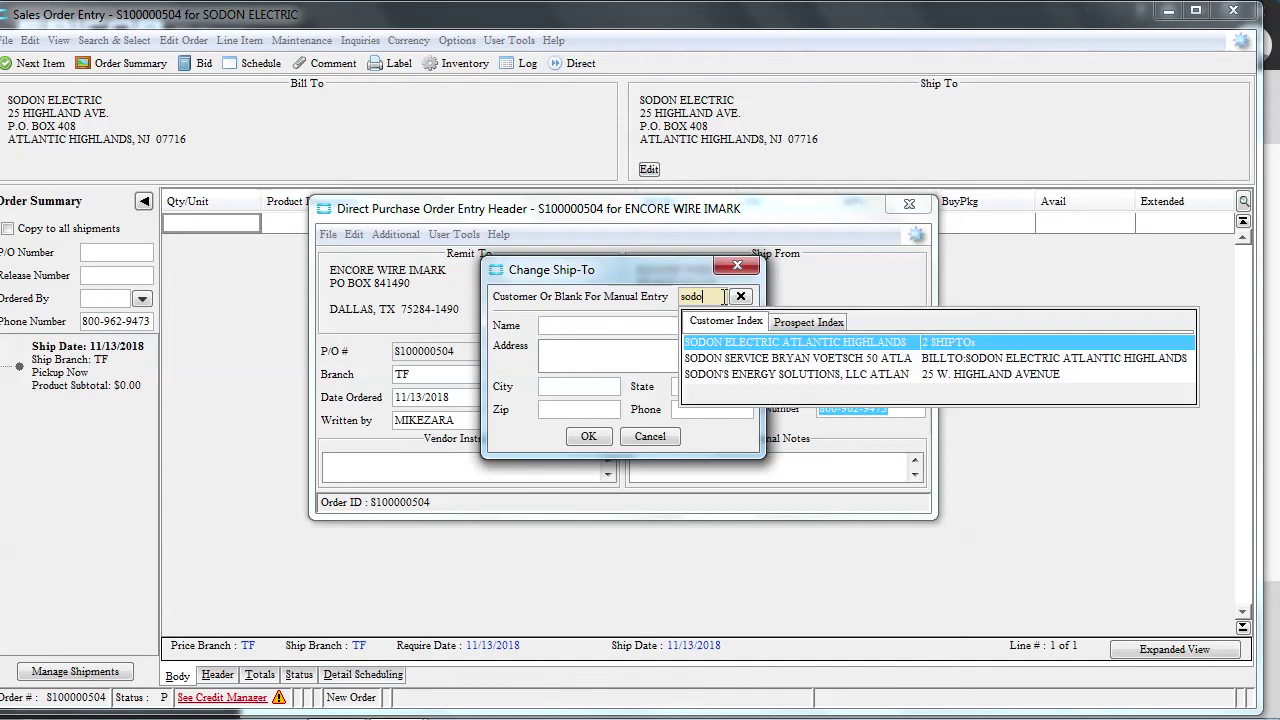
key("Return")
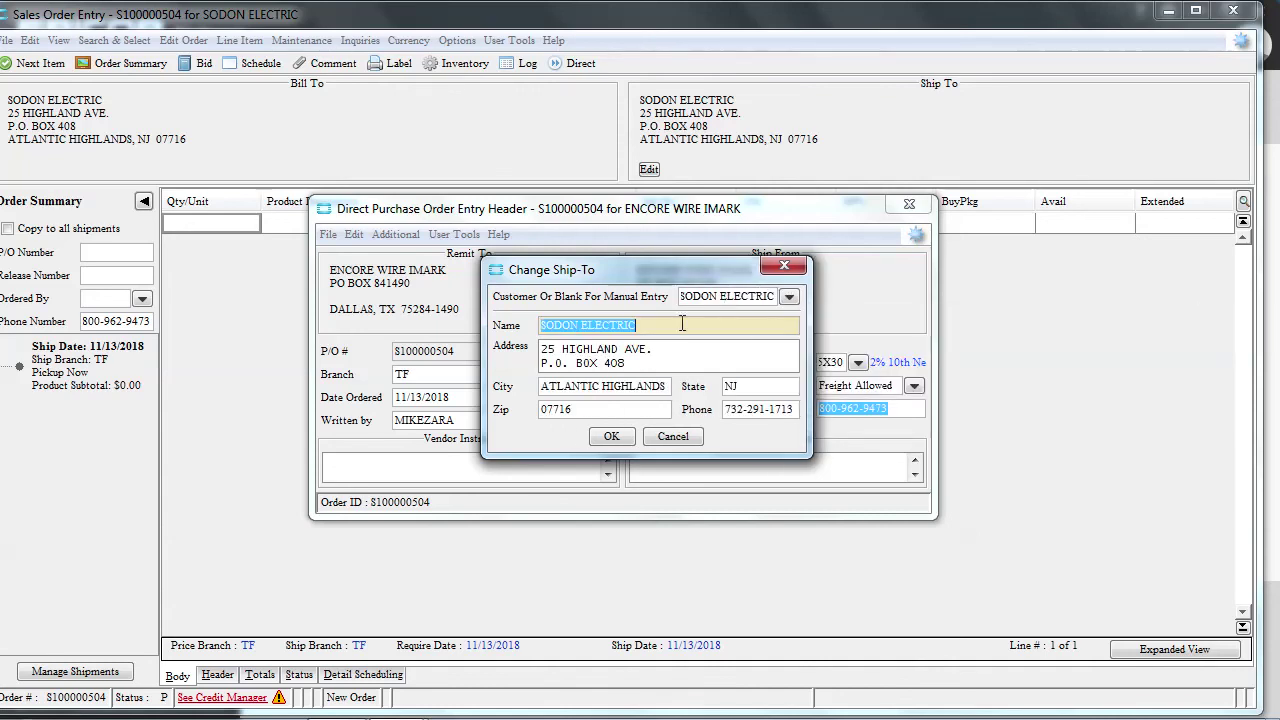
left_click(611, 436)
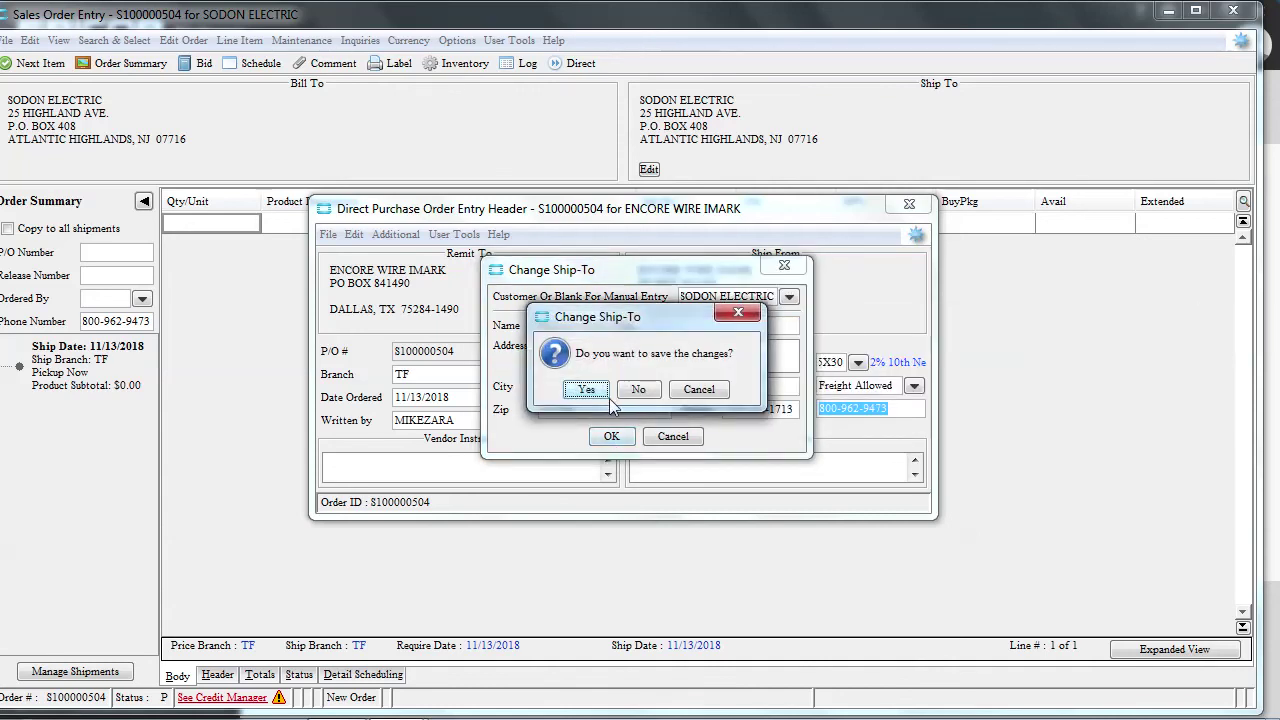
left_click(586, 390)
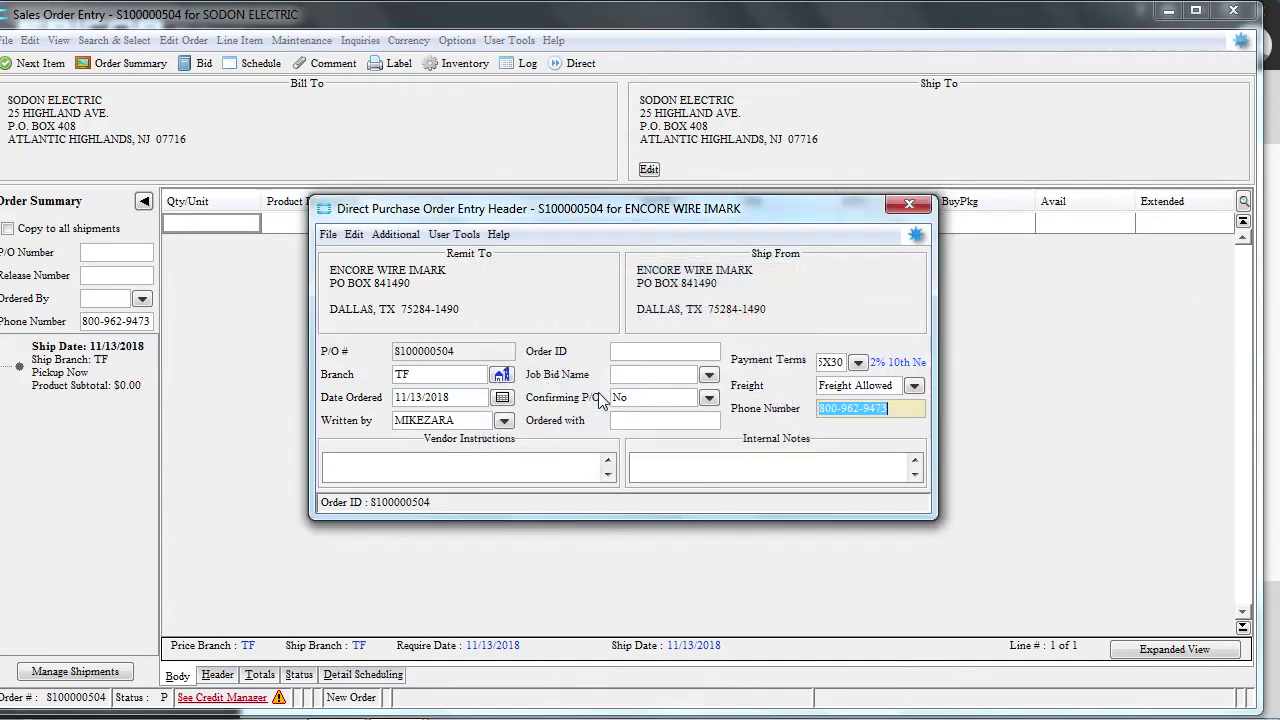
left_click(909, 205)
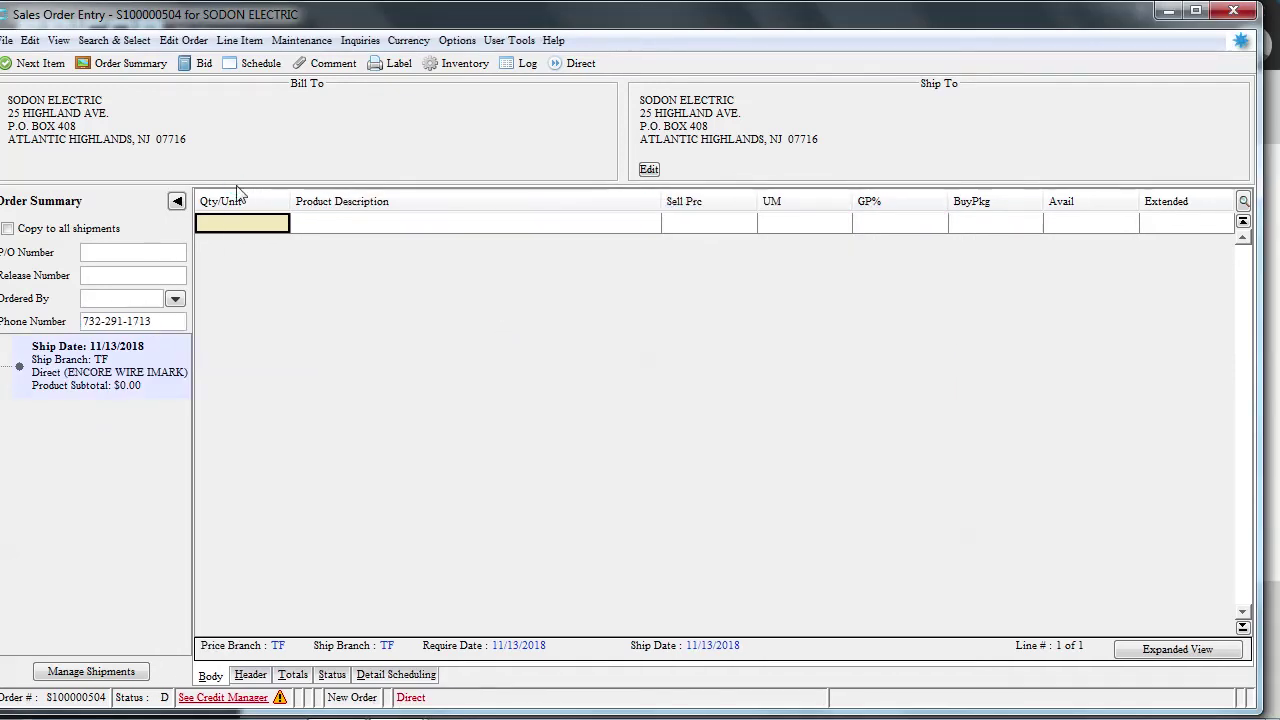
left_click(1167, 11)
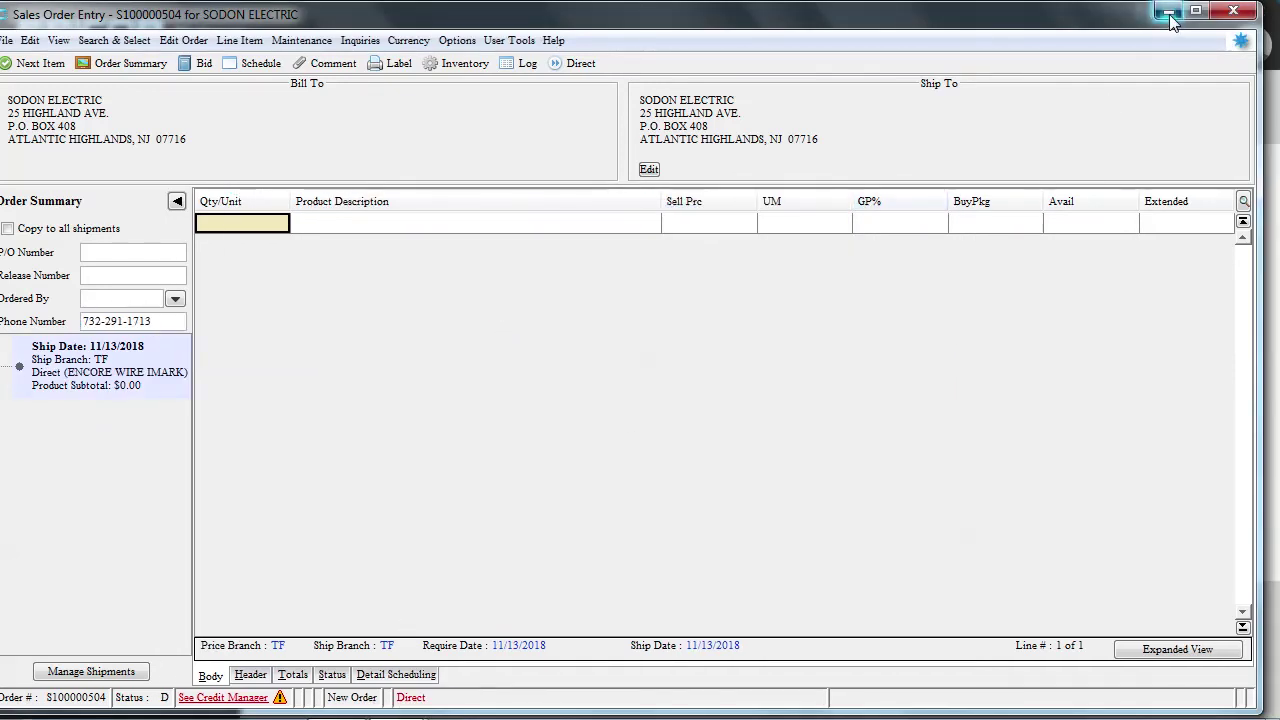
Start a new sales order for customer SODON ELECTRIC
left_click(907, 211)
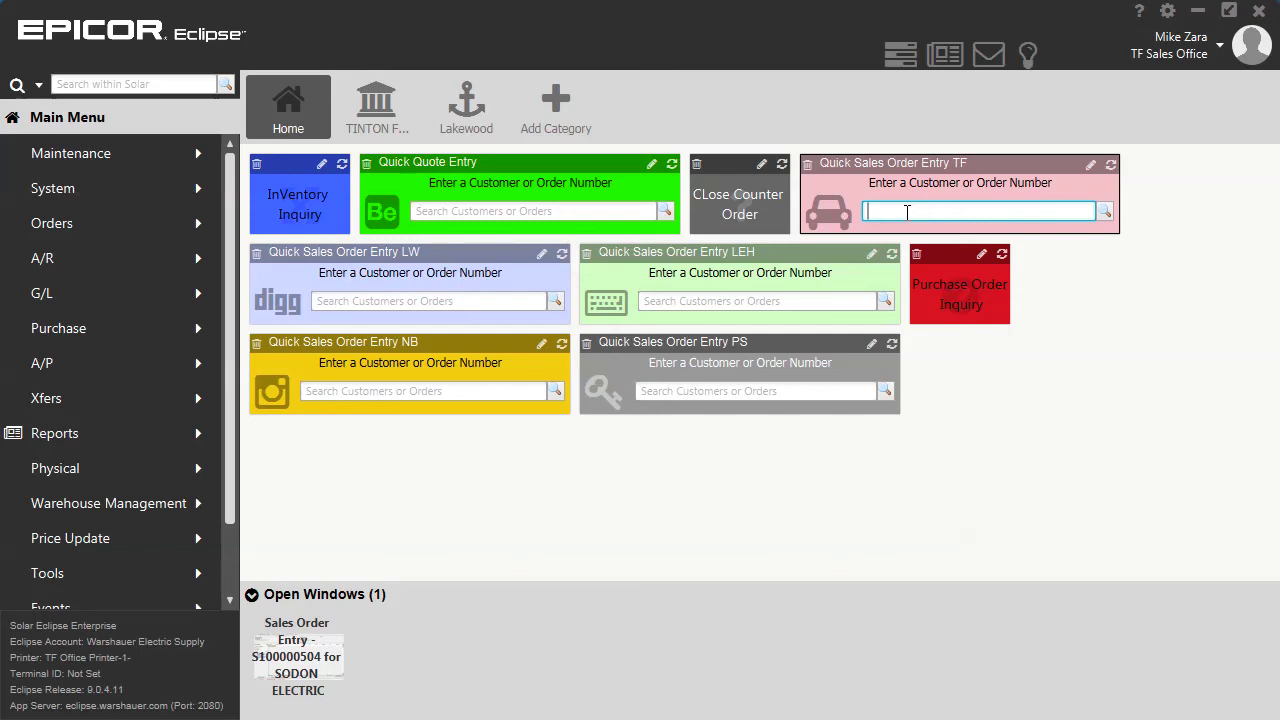
type("sood")
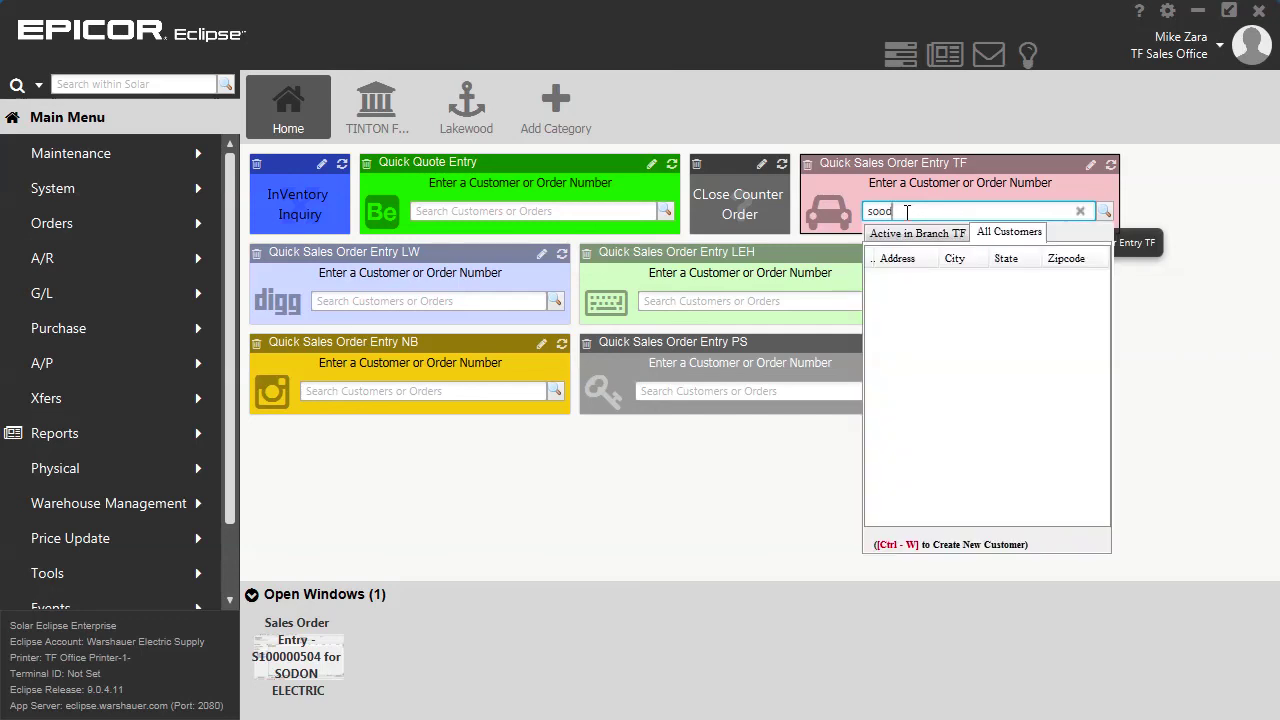
key("BackSpace")
key("BackSpace")
key("BackSpace")
type("odon")
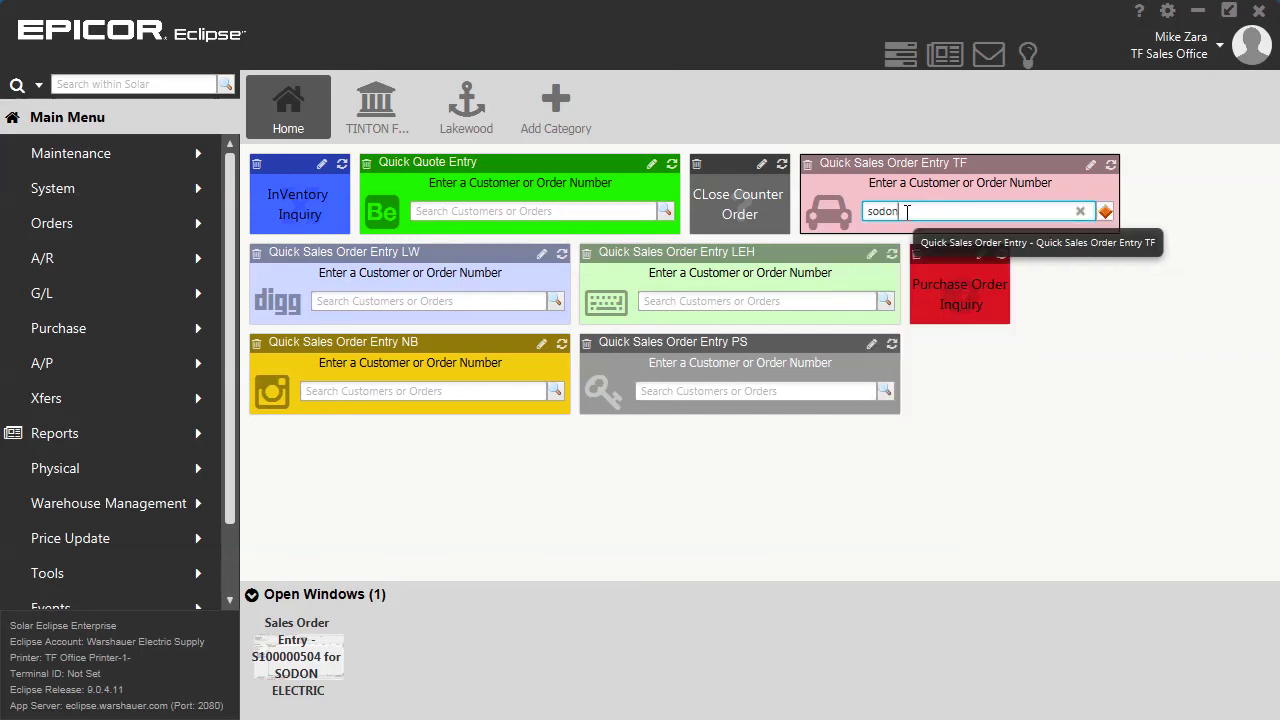
key("Return")
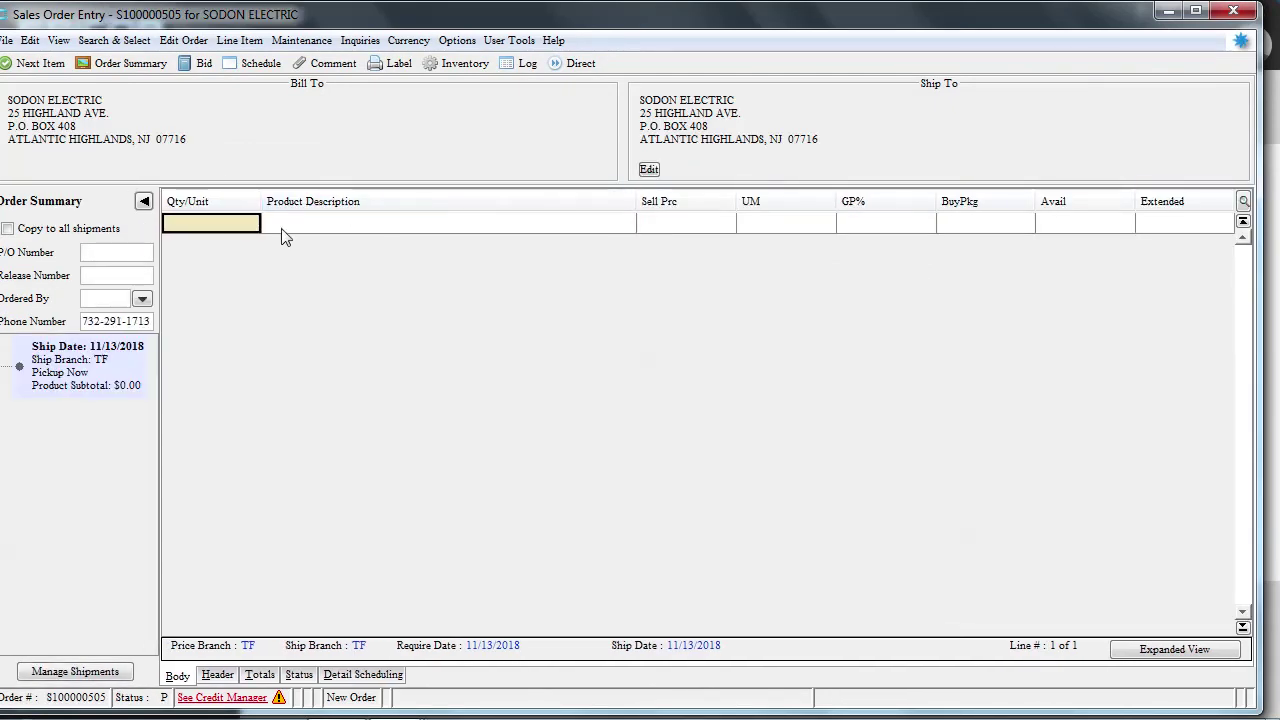
Enter a 1 ea line for product THHN400MR, the black 400 THHN master reel
type("1")
key("Tab")
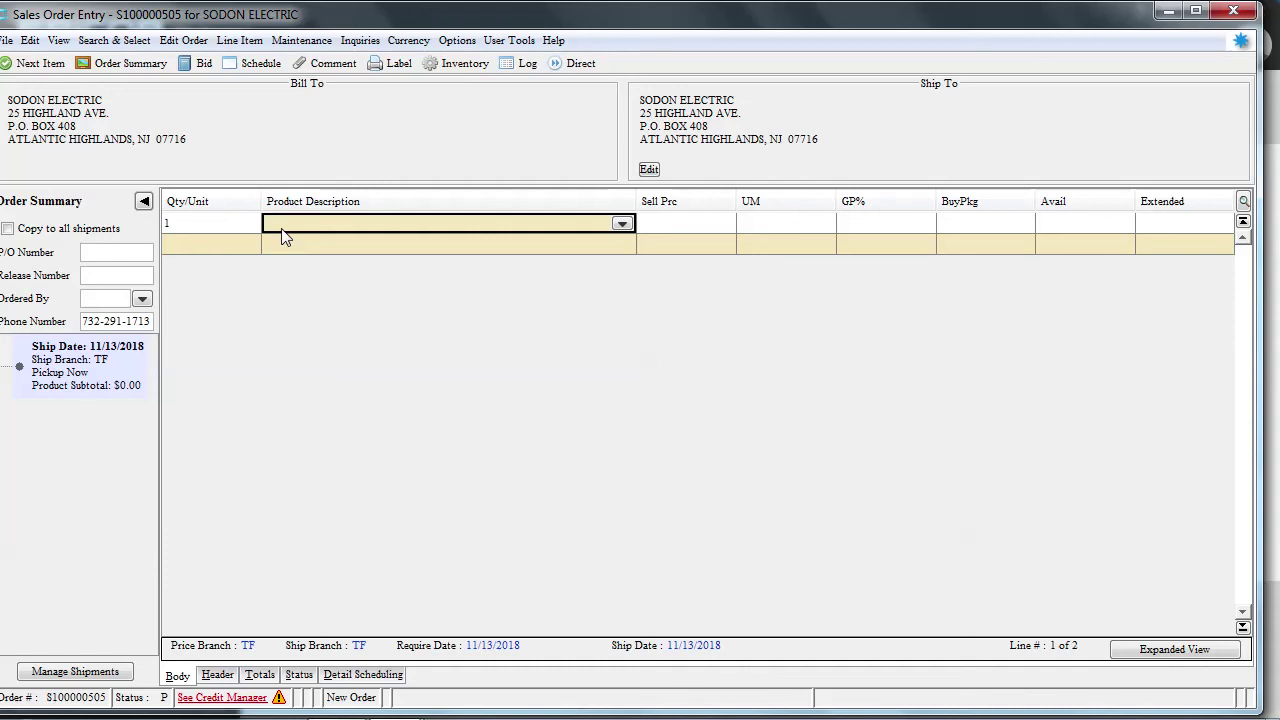
type("thhn")
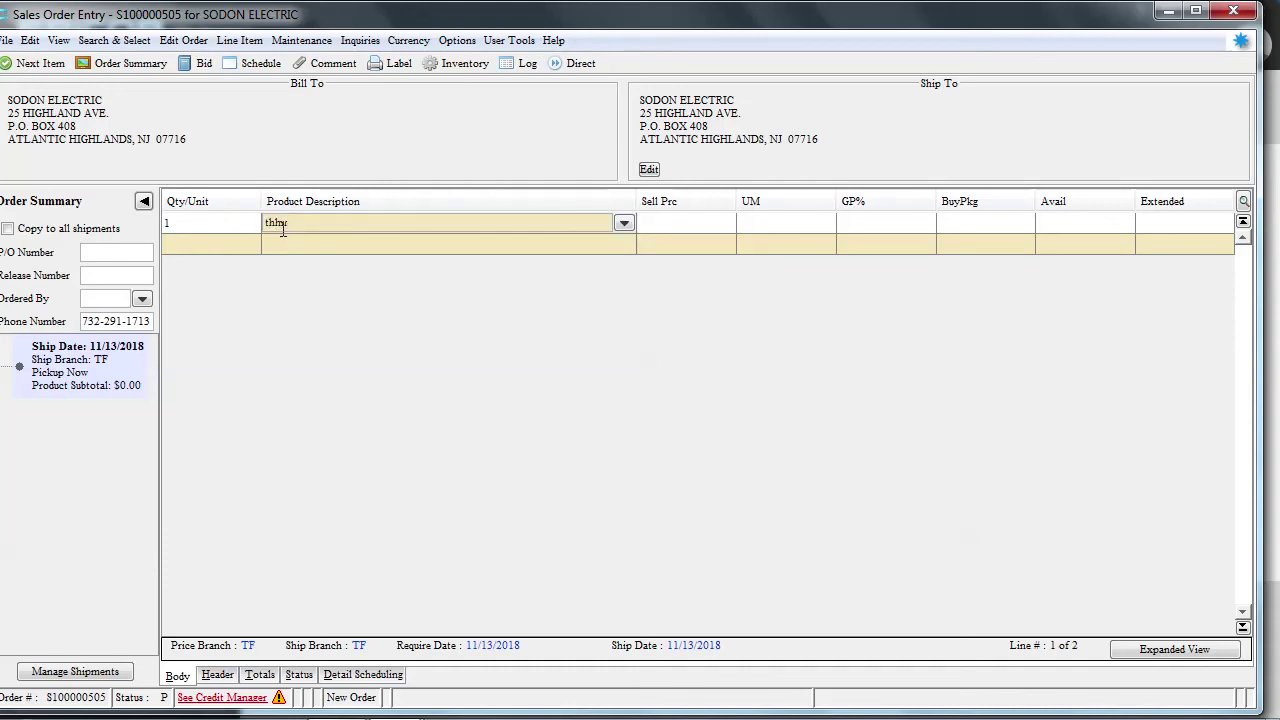
type("400mr")
key("Return")
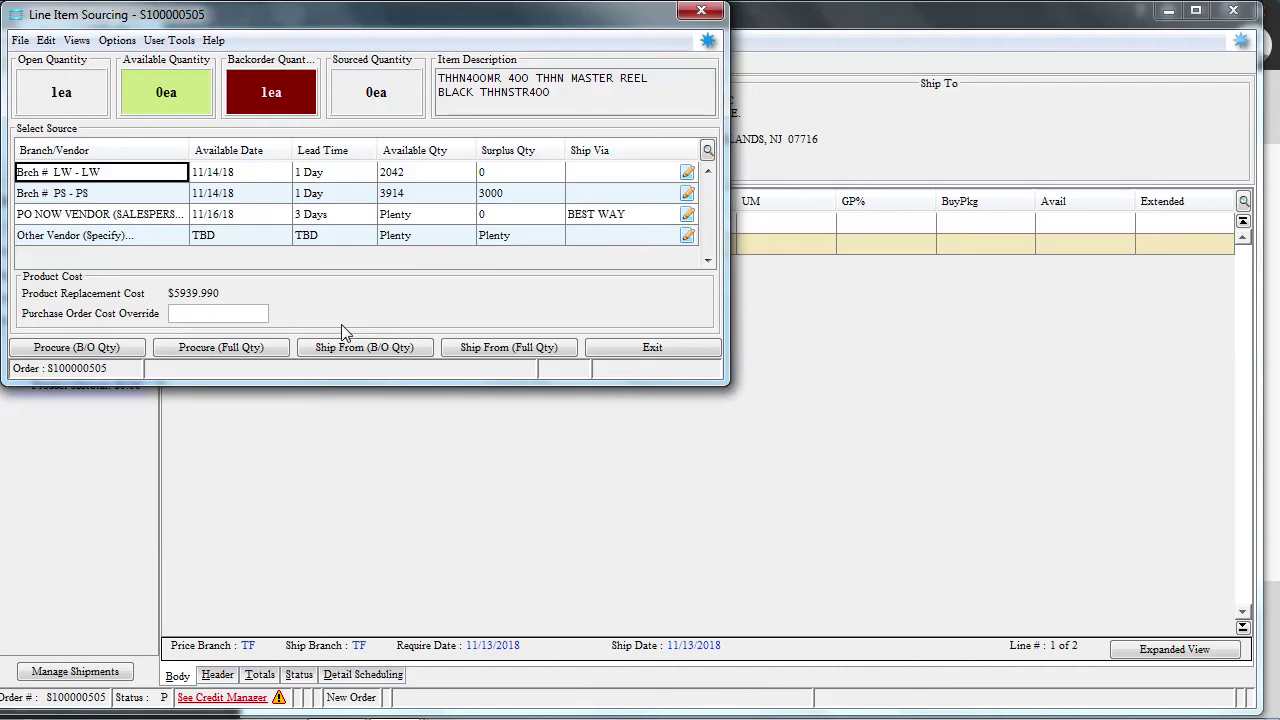
Source the reel line Direct From Other Vendor, full quantity, from ENCORE WIRE IMARK
left_click(110, 238)
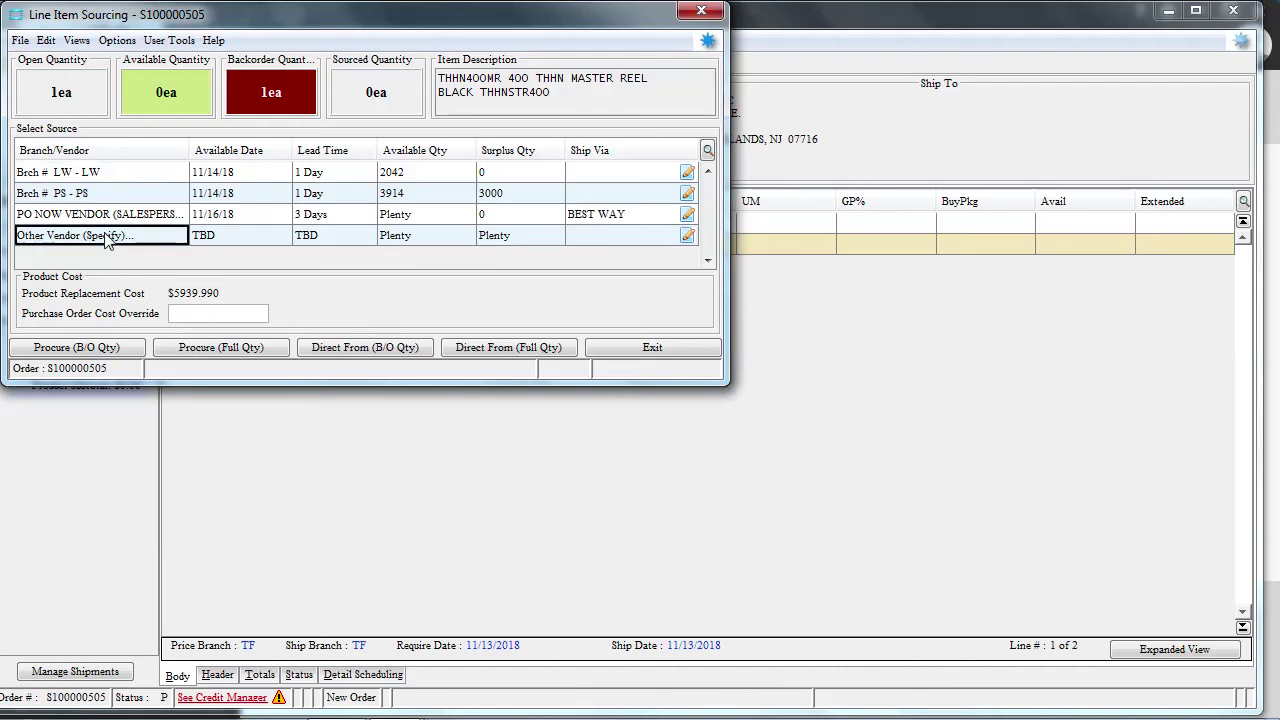
left_click(505, 350)
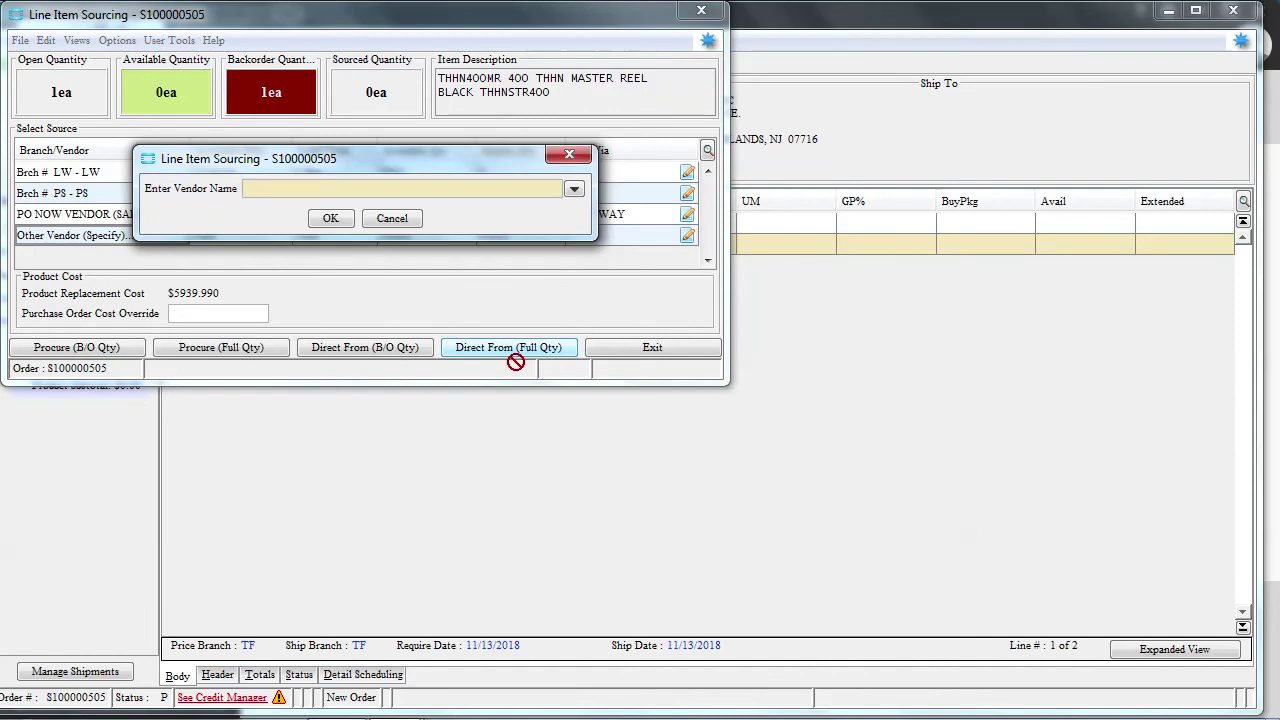
type("encore")
key("Down")
key("Return")
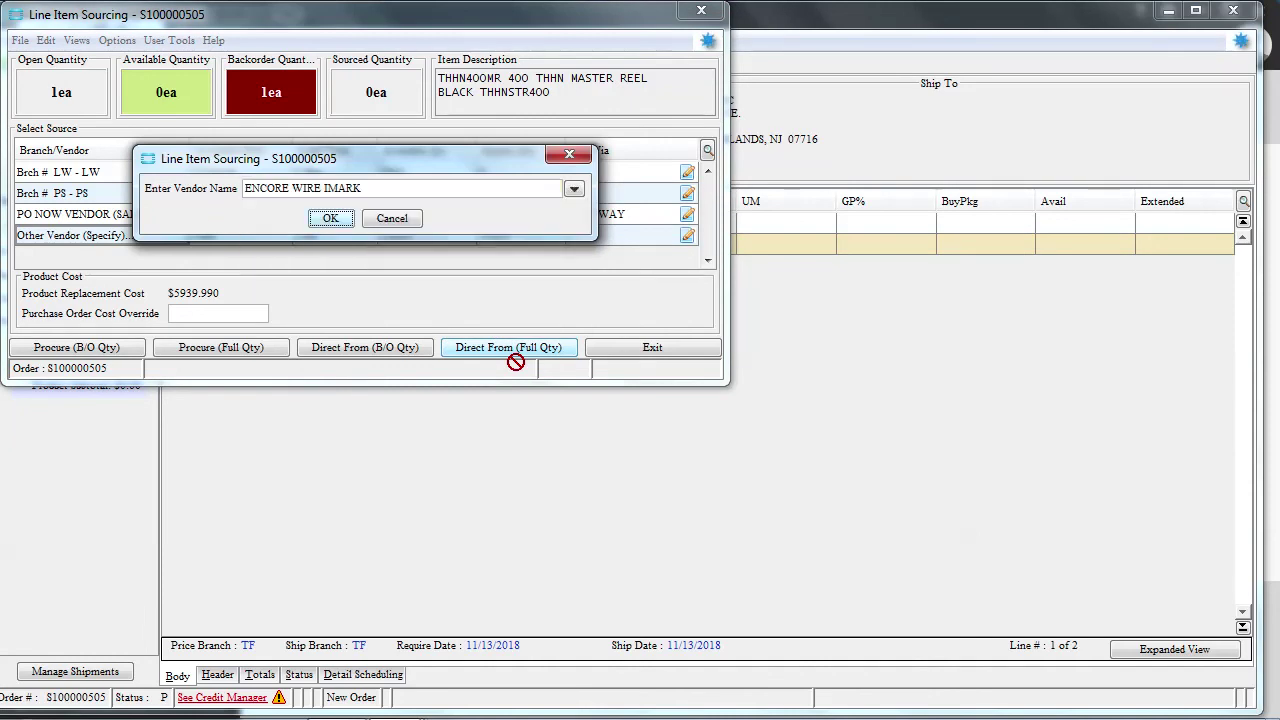
key("Return")
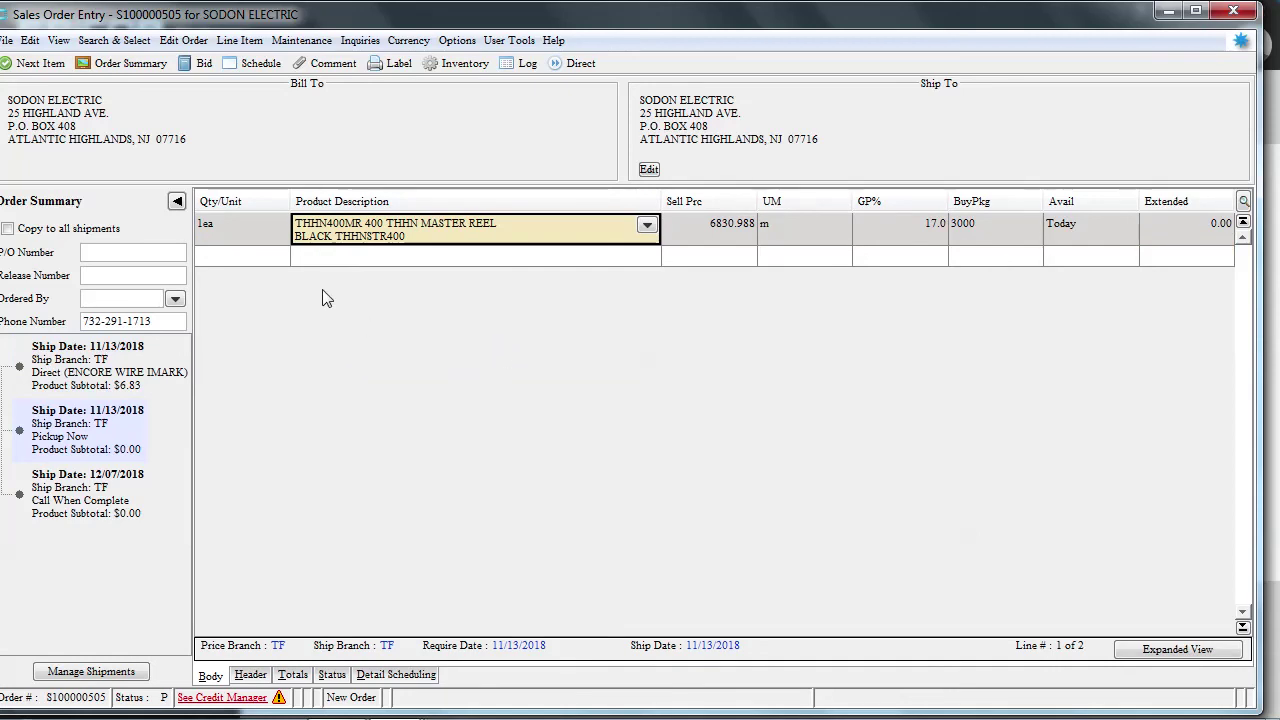
Add a 1 ea FREIGHT TO FOLLOW line from the misc charge lookup and open its scheduling
left_click(240, 258)
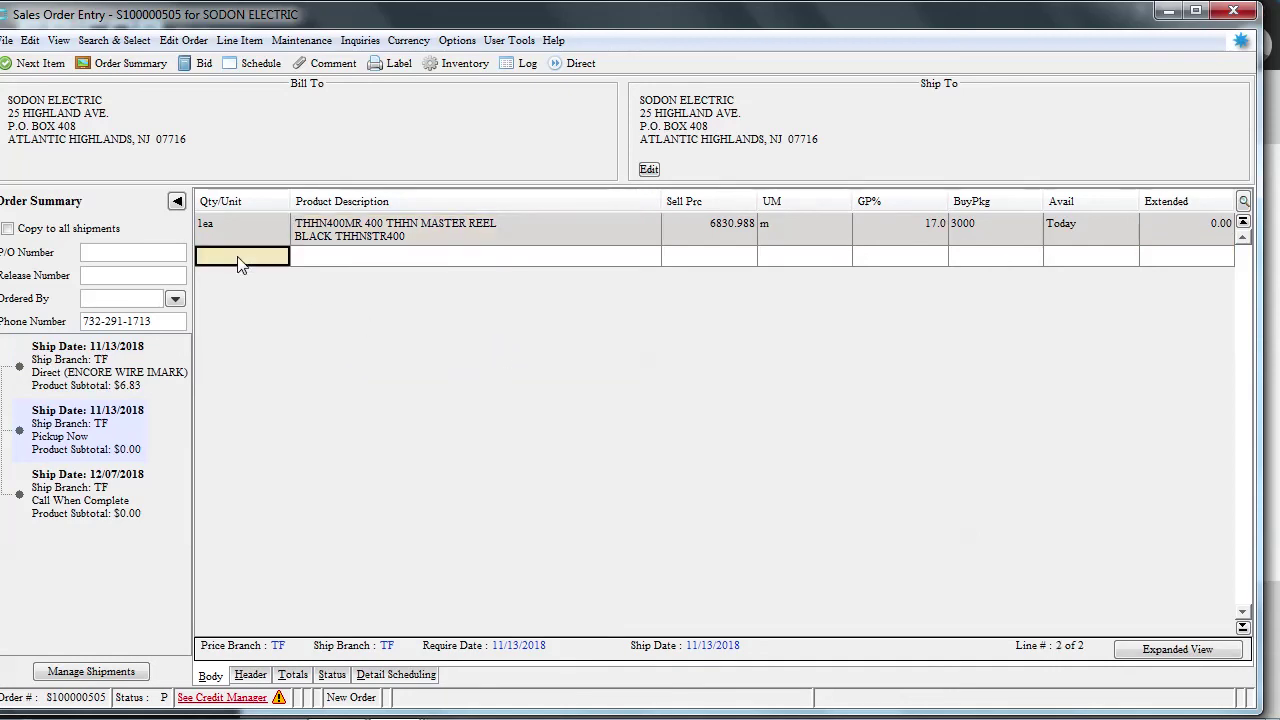
type("1")
key("Tab")
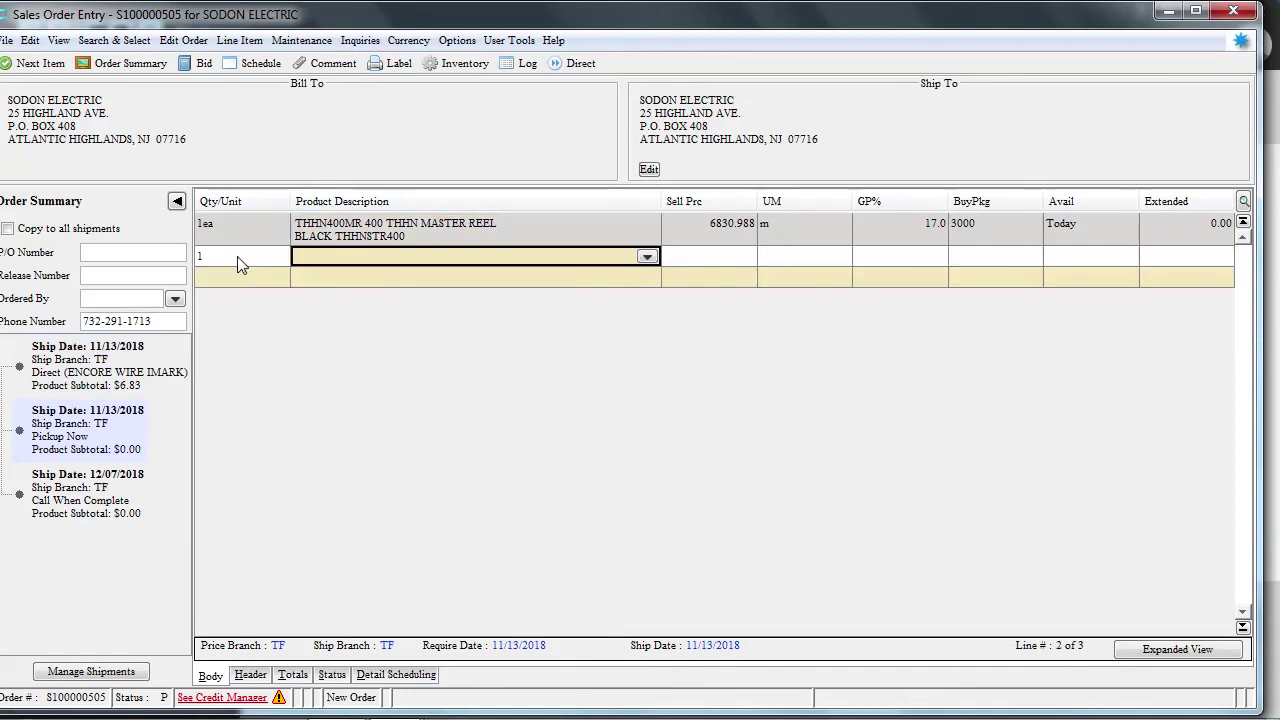
type("misc")
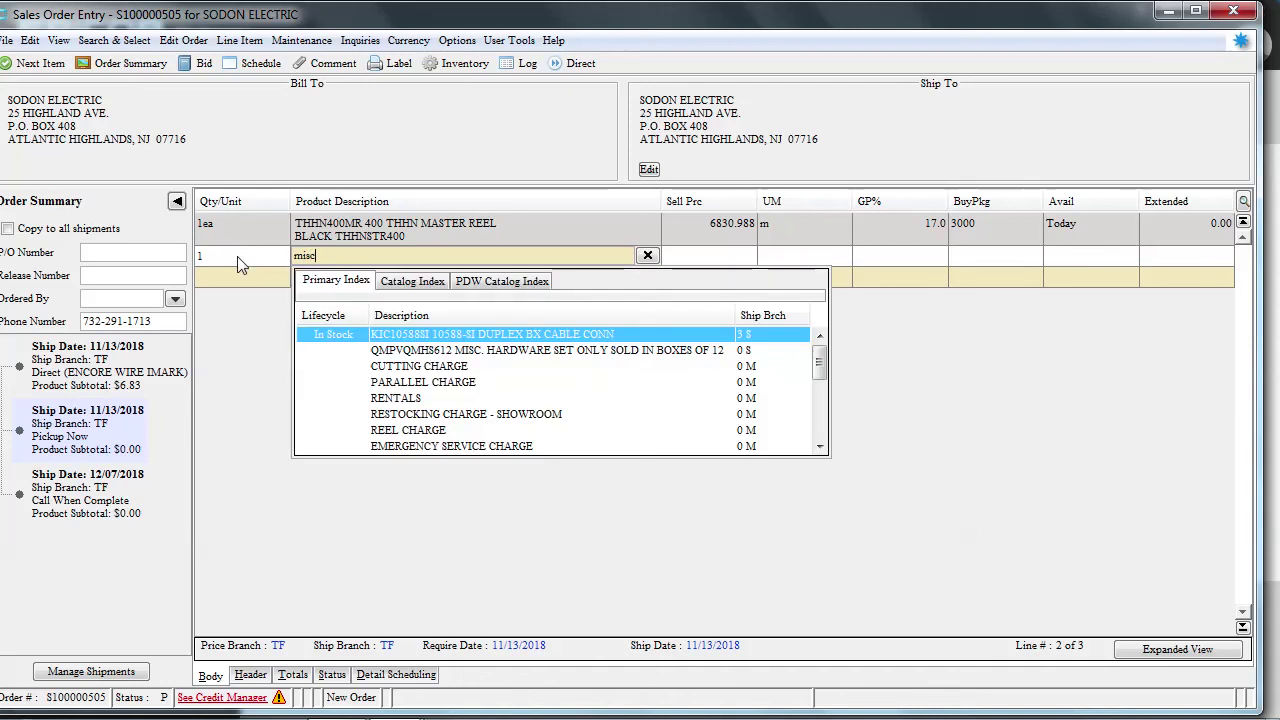
key("Down")
key("Down")
key("Down")
key("Down")
key("Down")
key("Down")
key("Down")
key("Down")
key("Down")
key("Down")
key("Down")
key("Down")
key("Down")
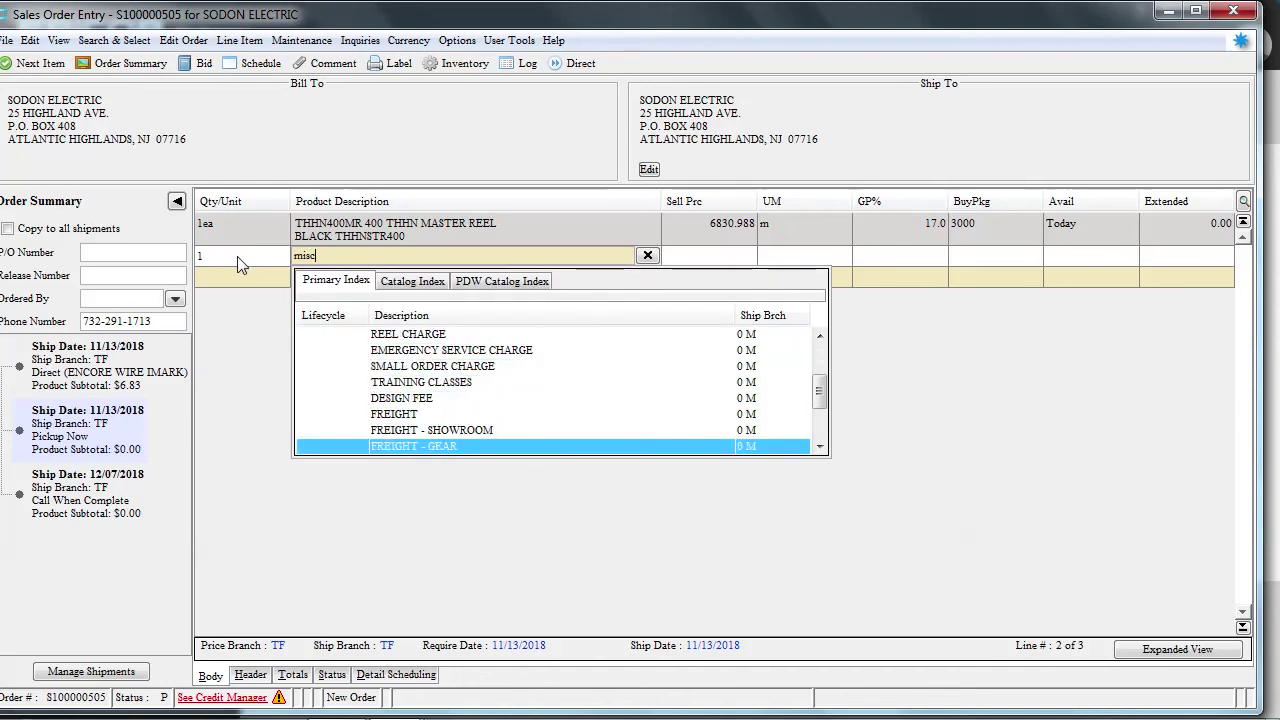
key("Down")
key("Down")
key("Down")
key("Down")
key("Down")
key("Up")
key("Up")
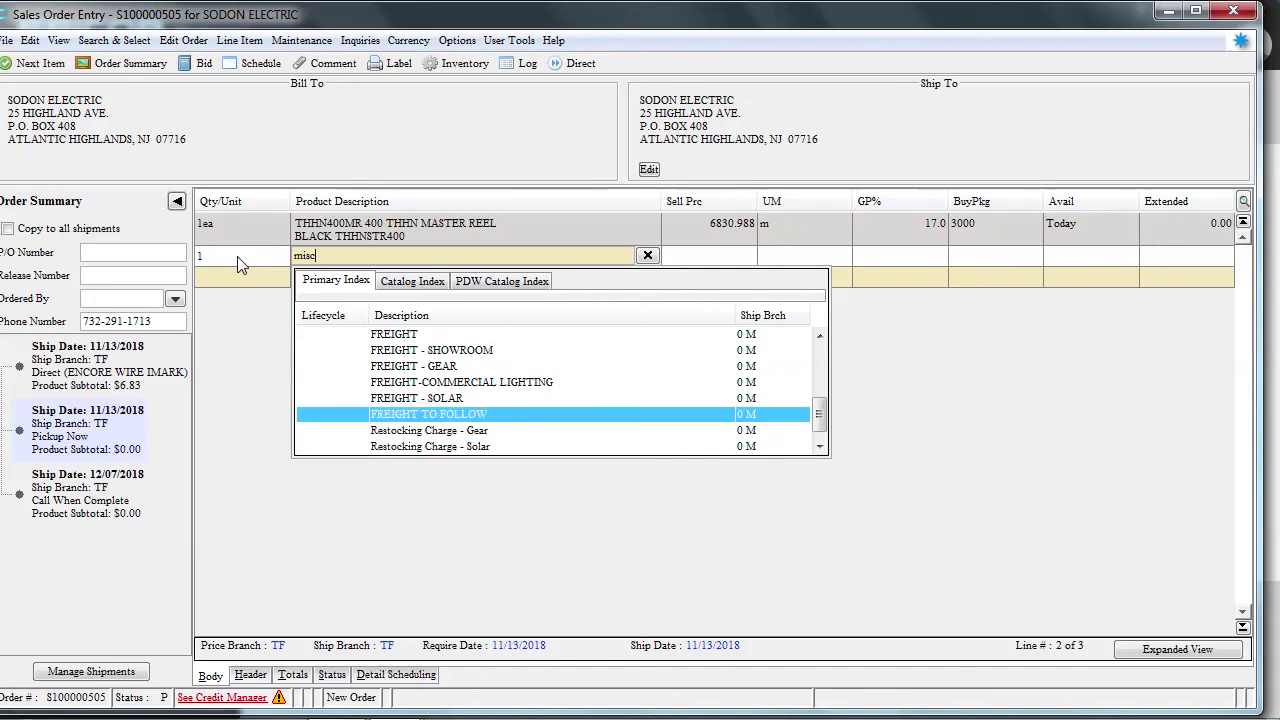
key("Return")
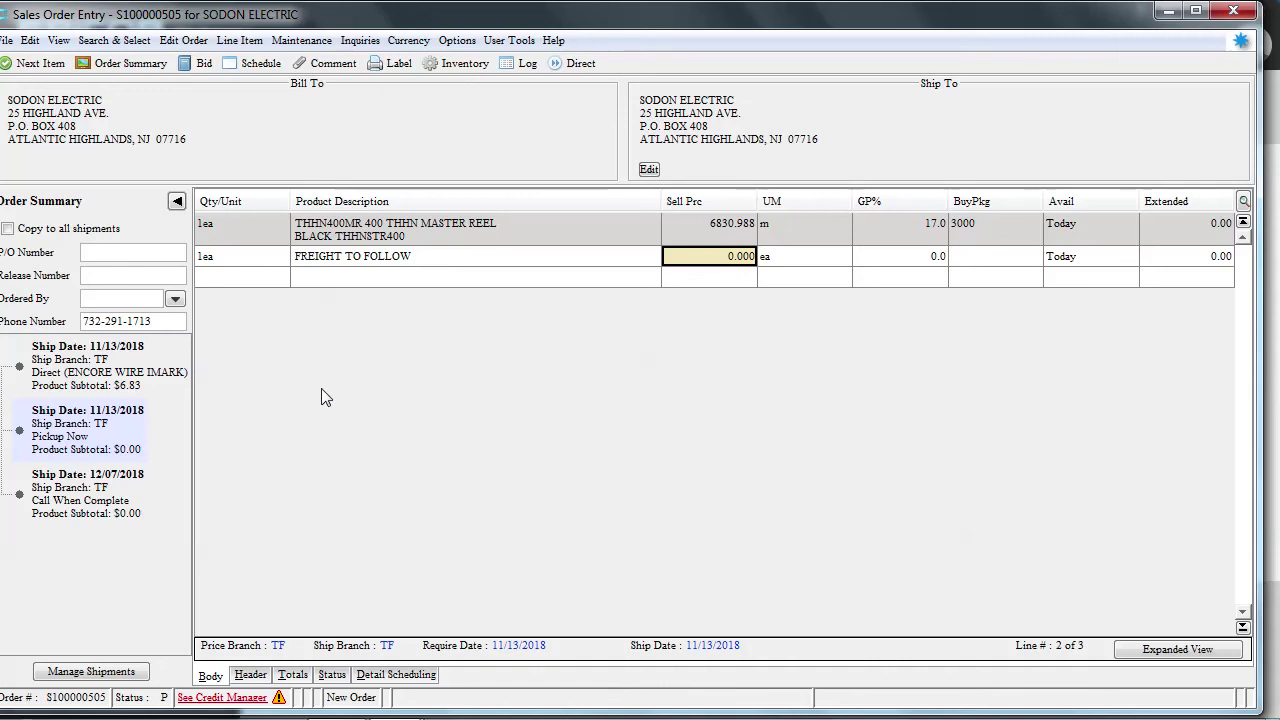
left_click(331, 259)
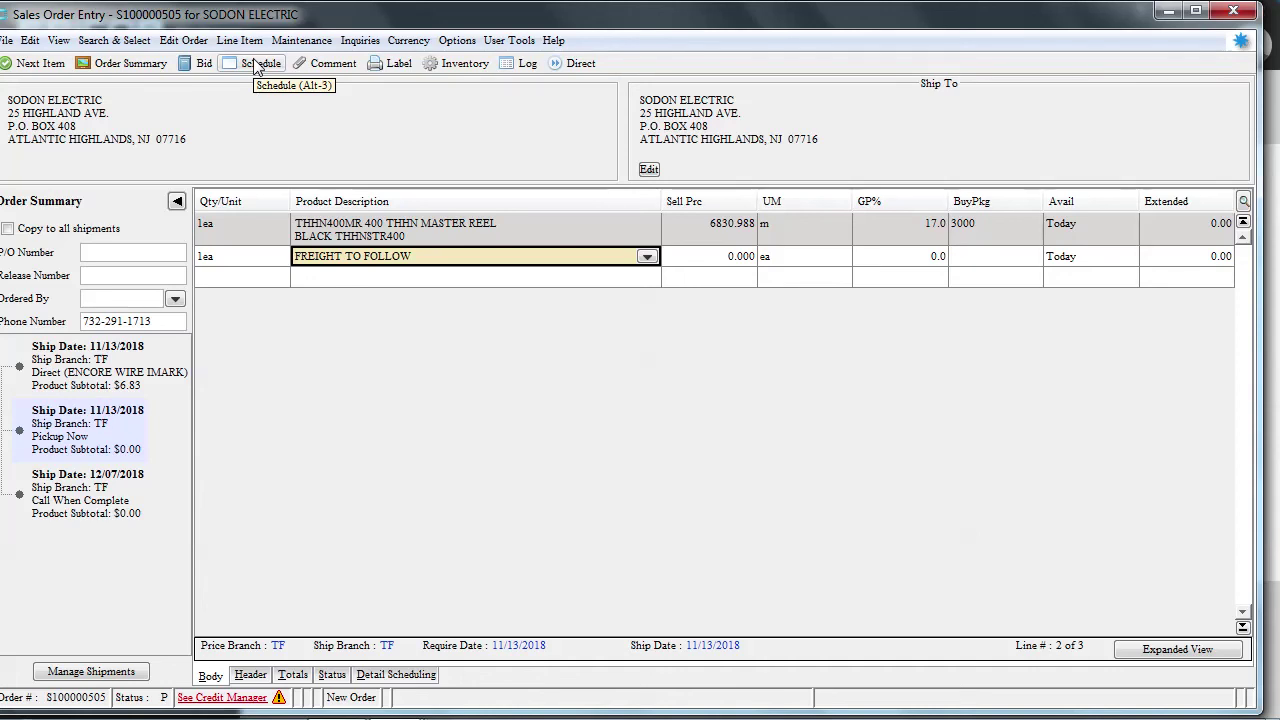
left_click(257, 66)
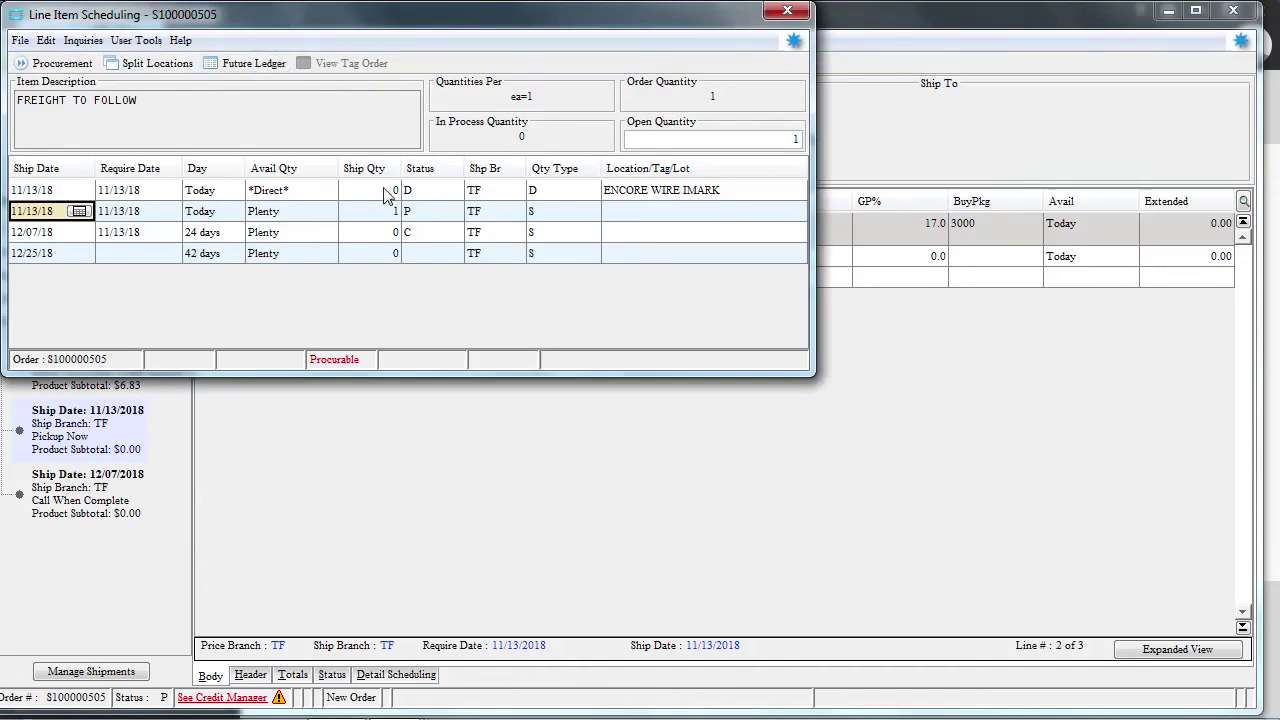
Set Ship Qty 1 on the Direct ENCORE WIRE IMARK row, then close Line Item Scheduling
left_click(388, 192)
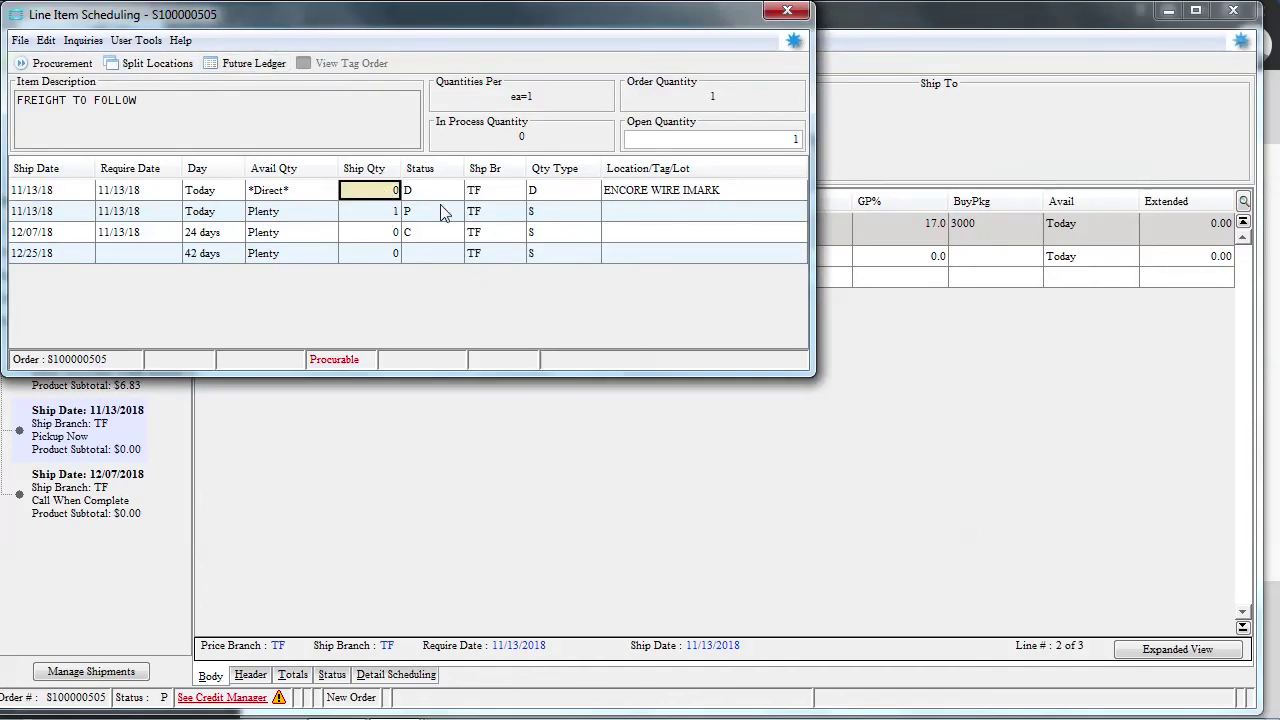
type("1")
key("Return")
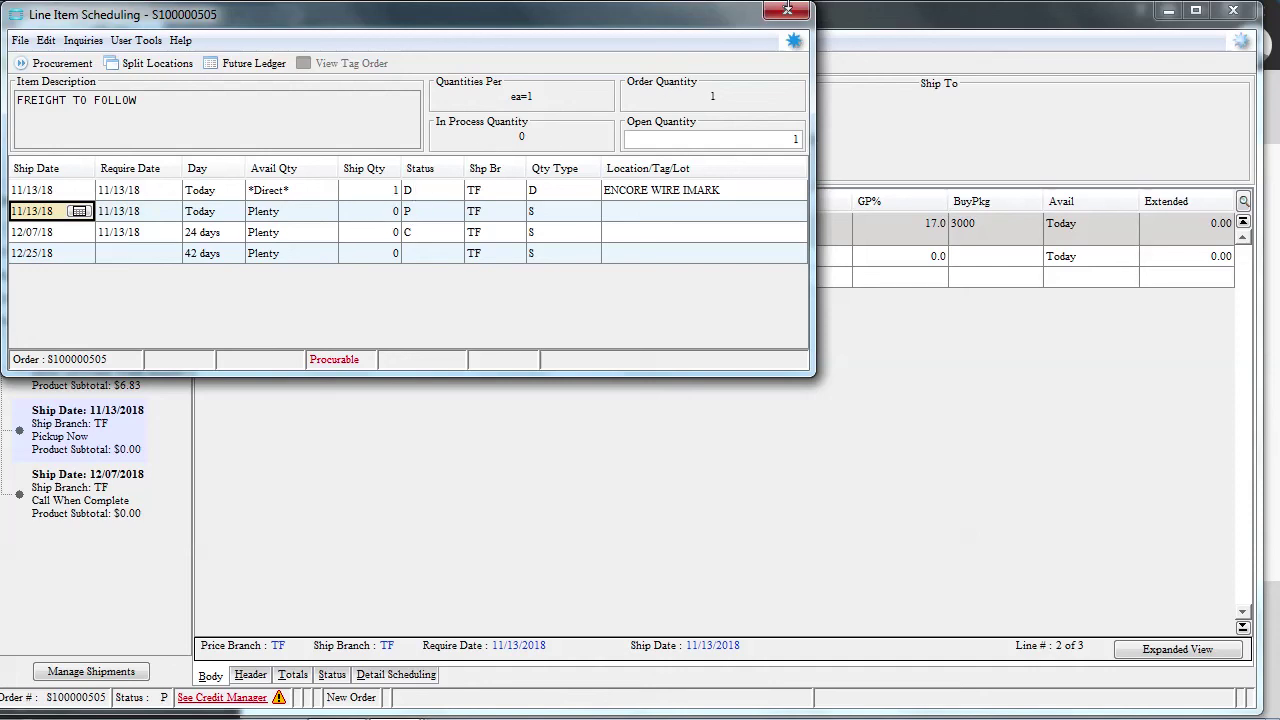
mouse_move(790, 16)
left_click_drag(396, 16, 433, 282)
left_click(828, 272)
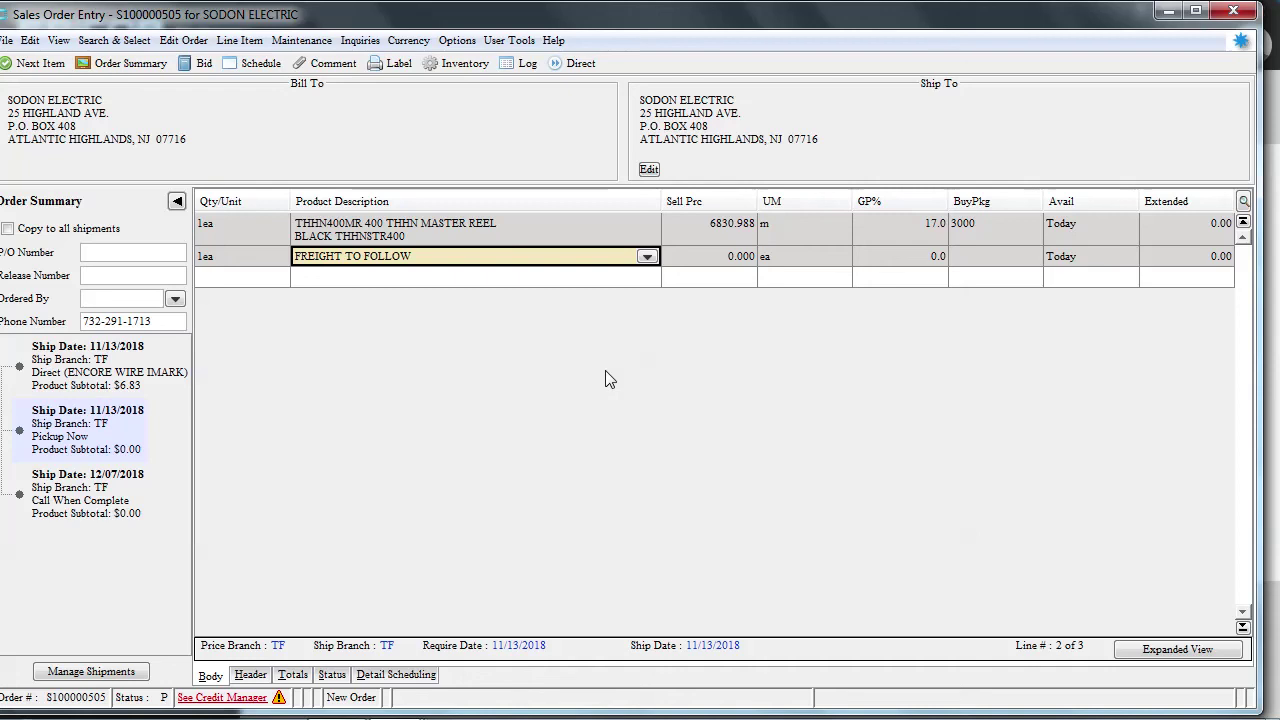
Check the order's shipment status view, then return to the line items grid
left_click(332, 674)
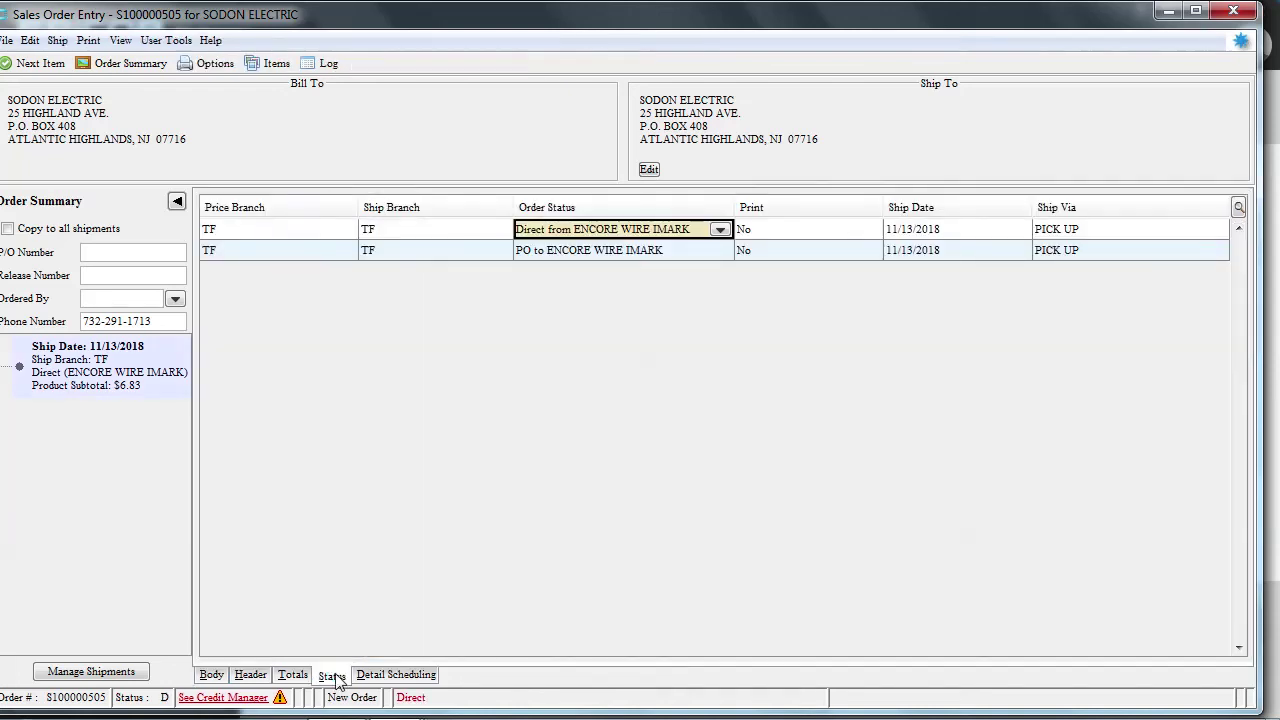
left_click(211, 674)
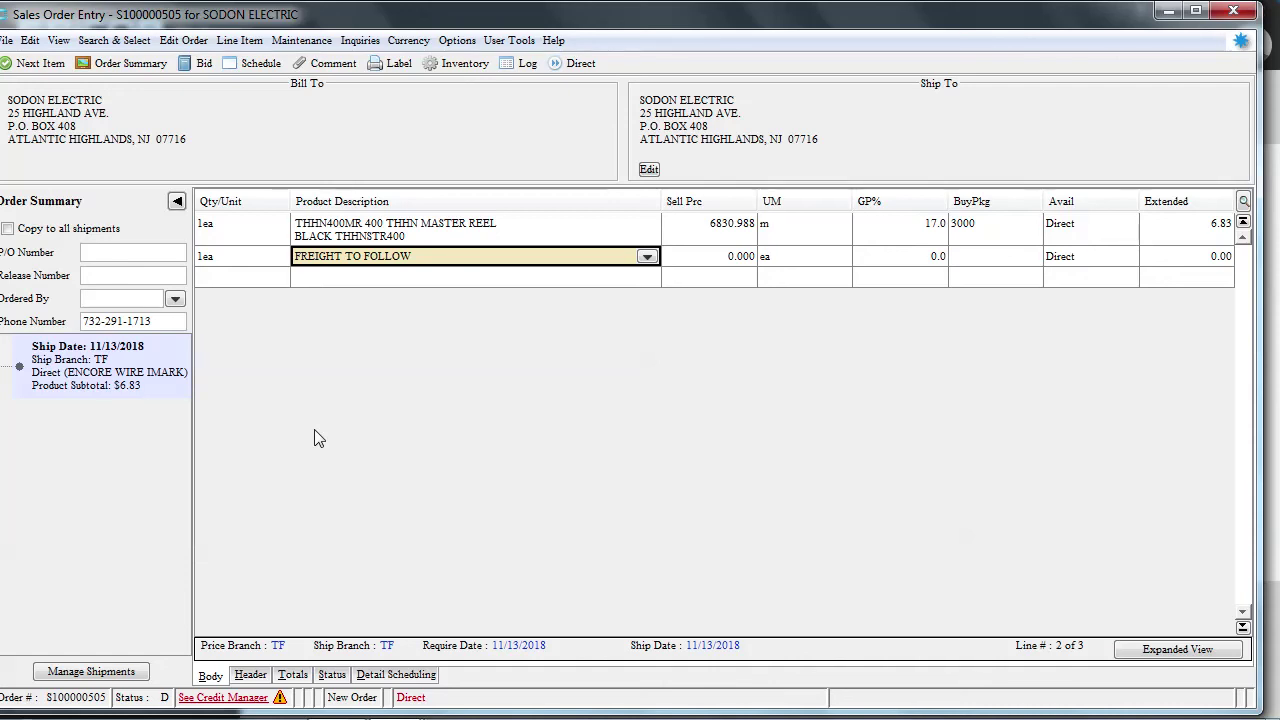
Add line 3 as the THHN8OES500R orange 500FT reel at 500 ea, declining the authorization request
left_click(257, 279)
type("1")
key("Tab")
type("thhn")
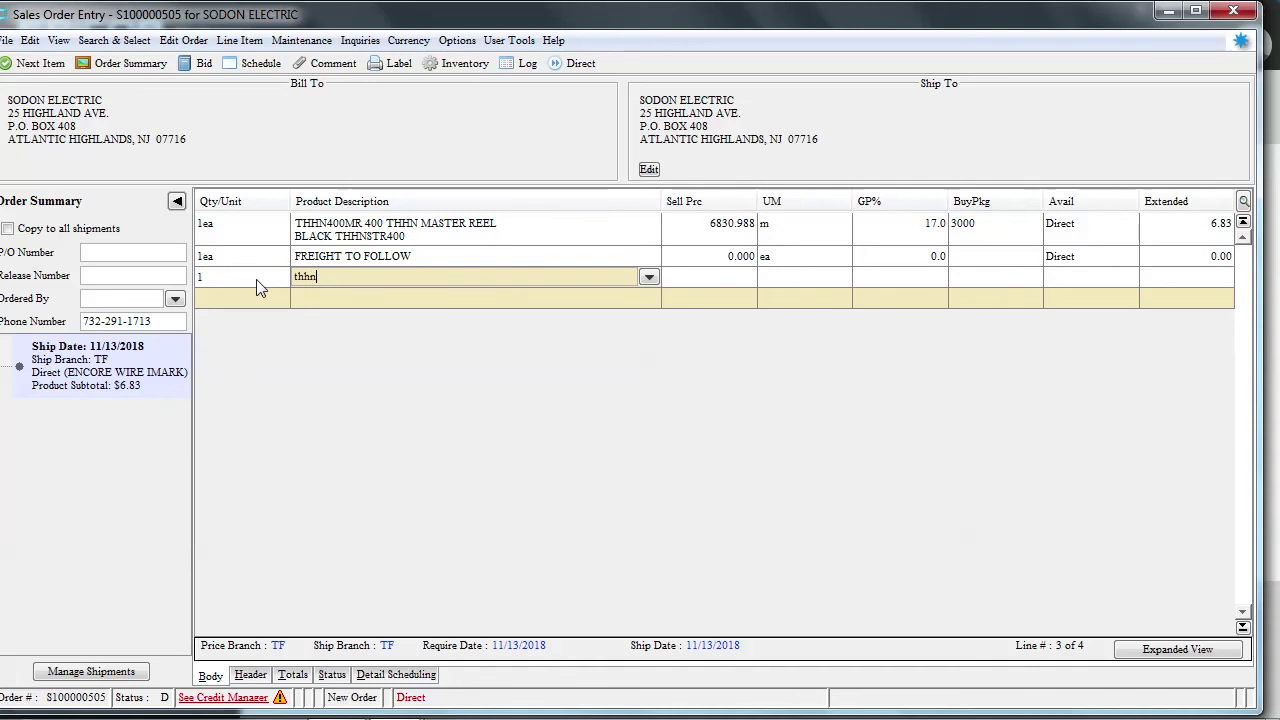
key("Down")
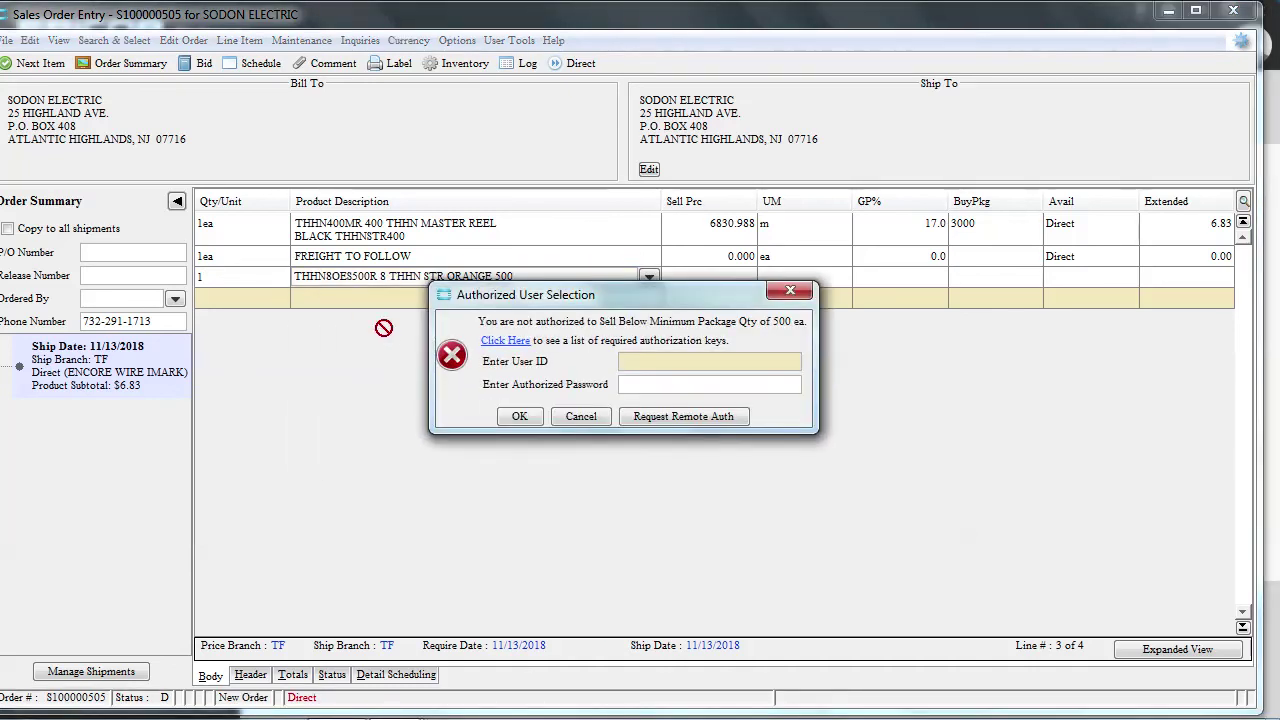
left_click(522, 415)
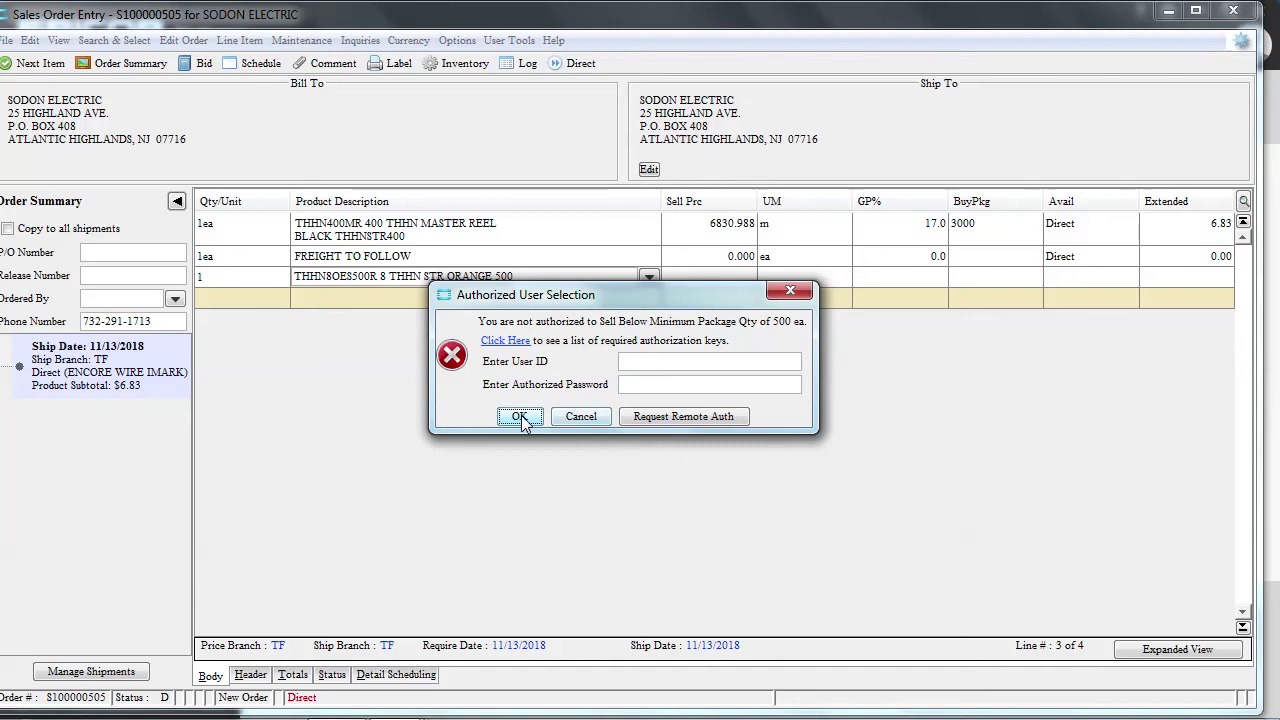
left_click(568, 417)
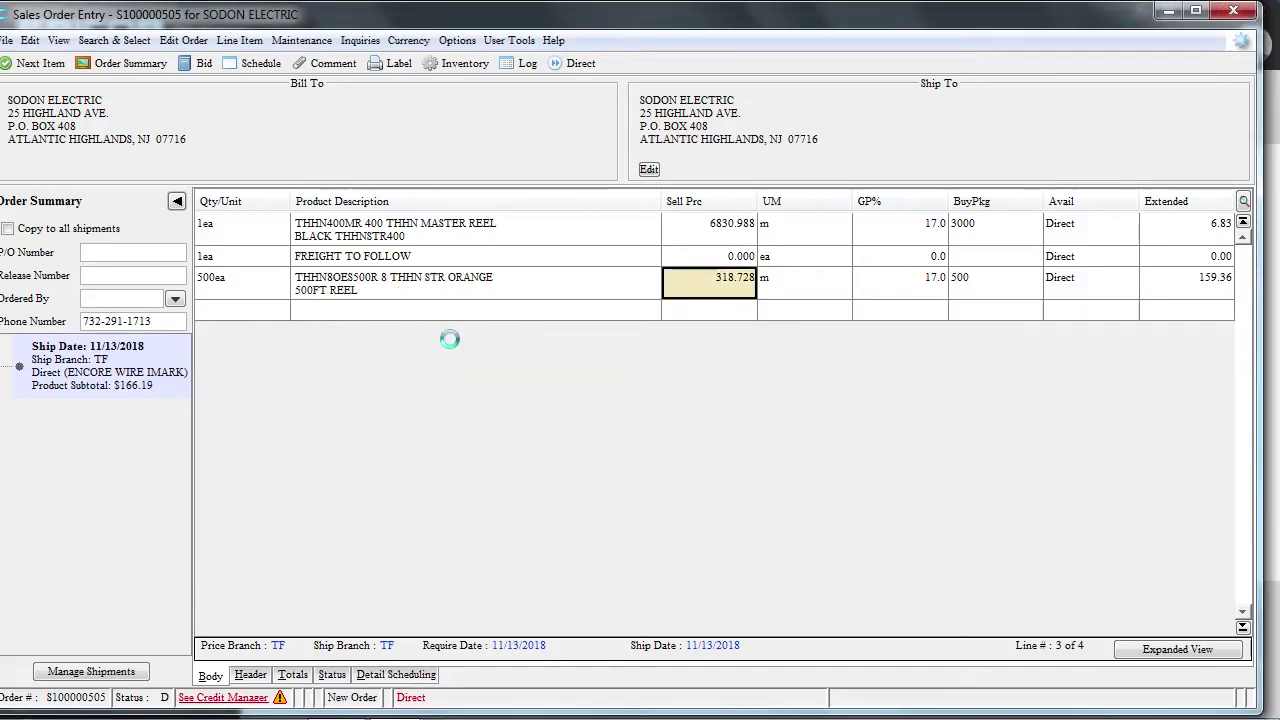
left_click(383, 288)
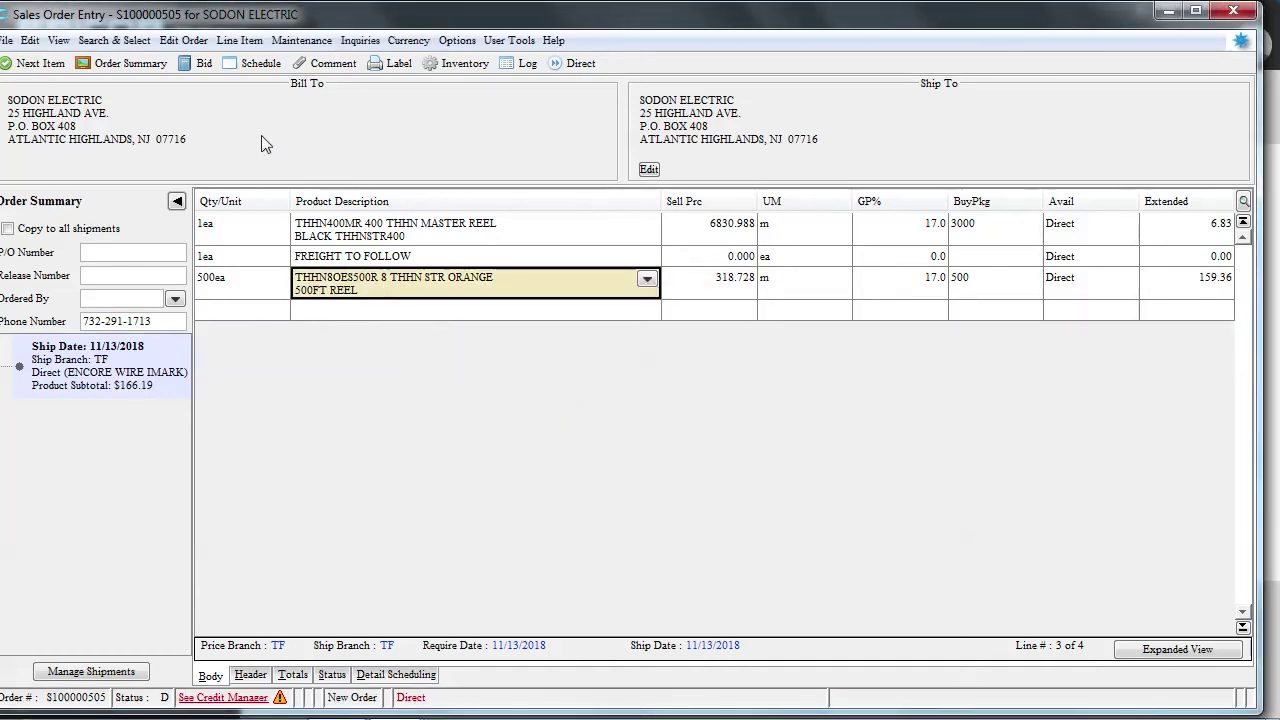
left_click(250, 63)
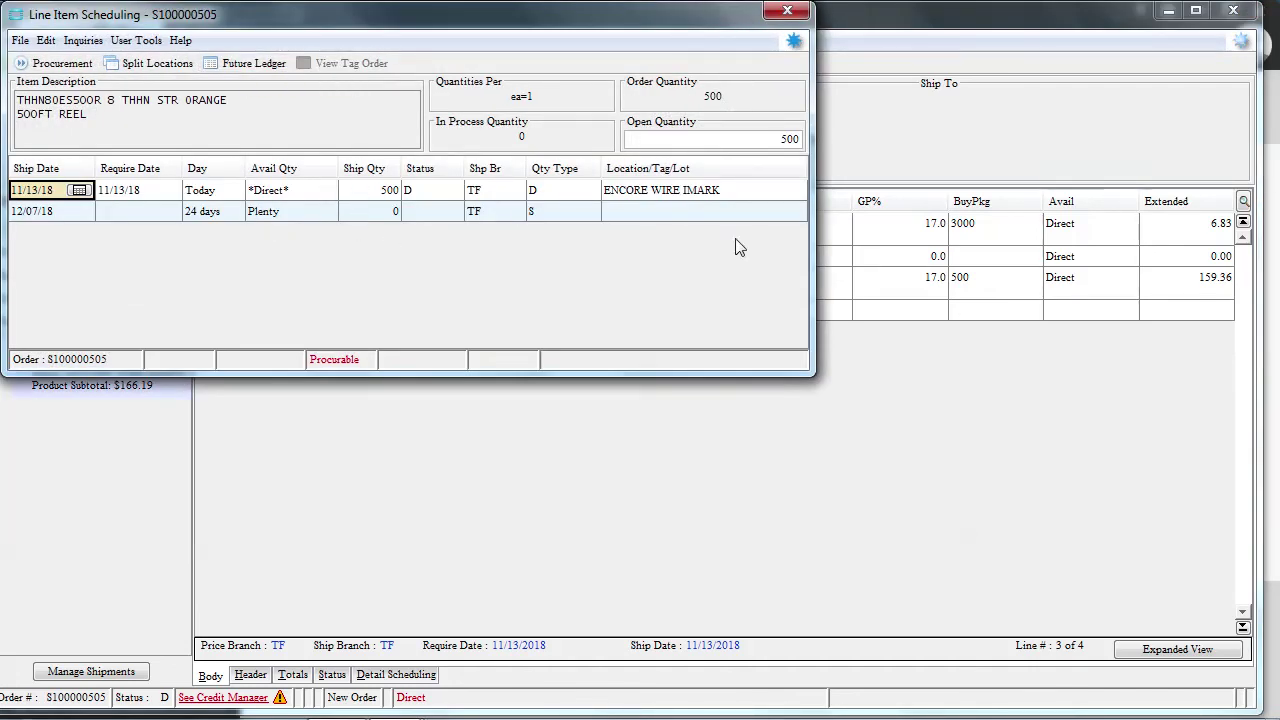
left_click(788, 11)
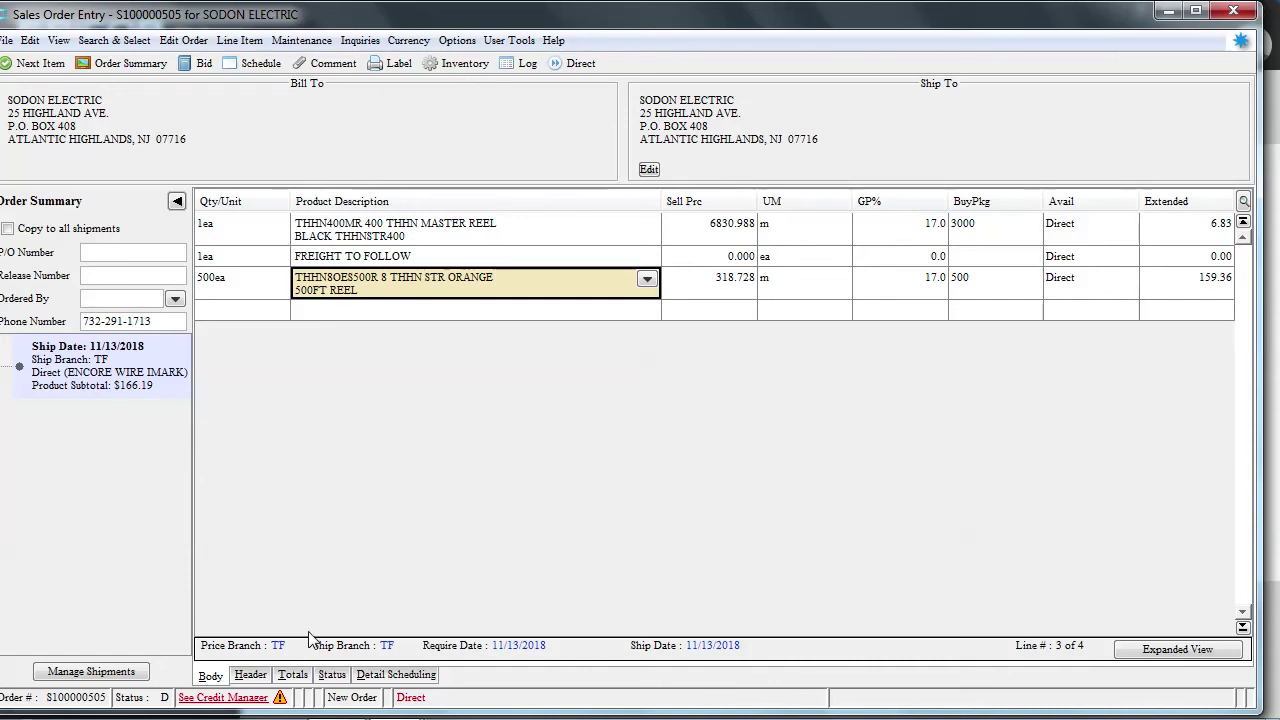
left_click(332, 674)
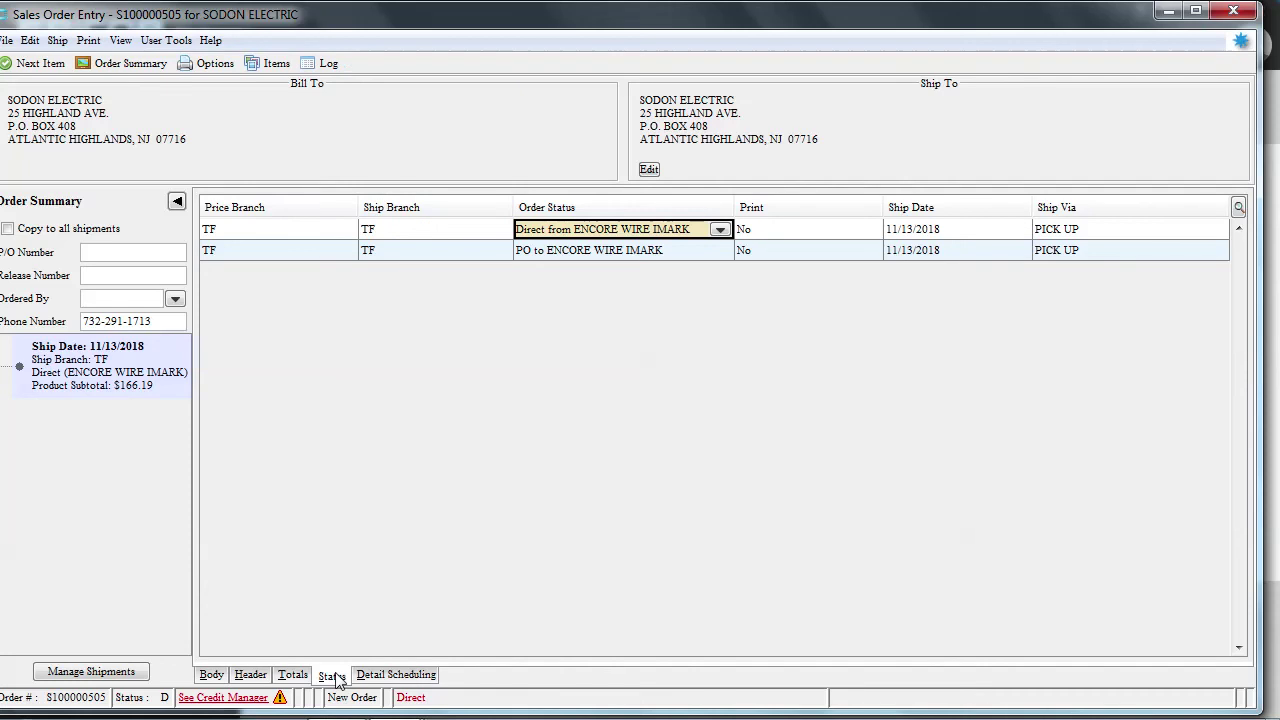
left_click(211, 676)
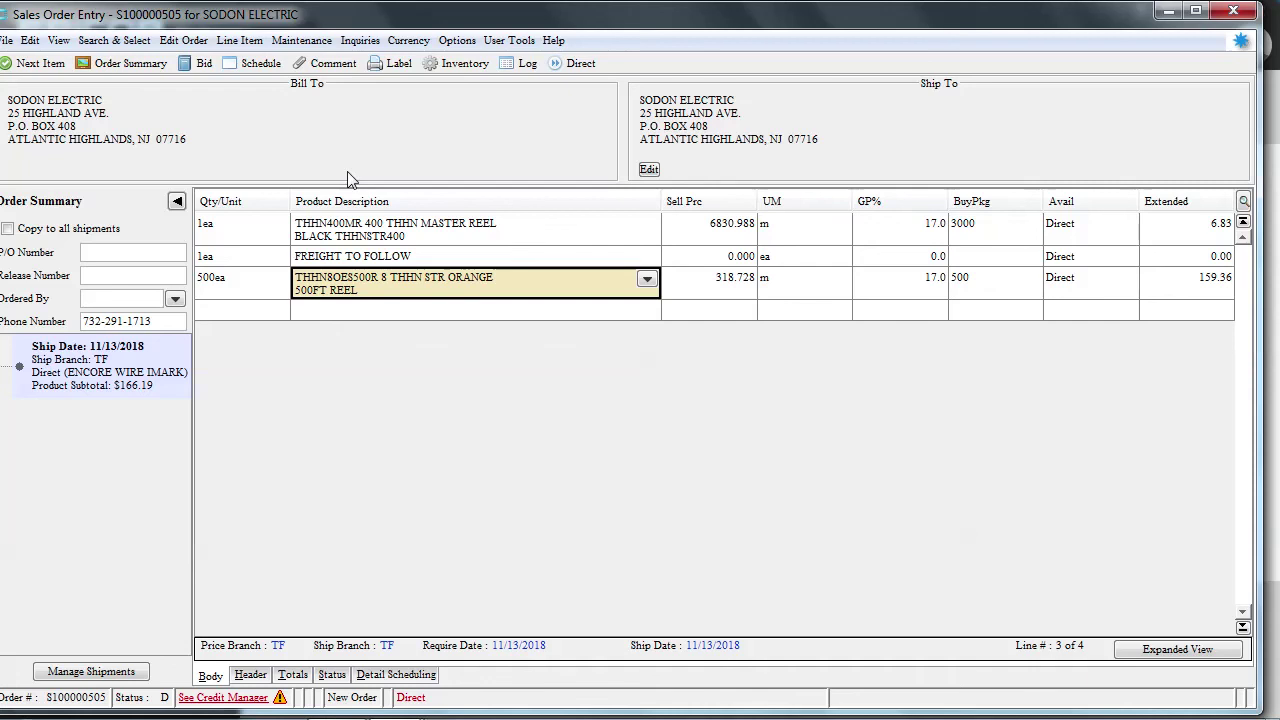
Set today's direct Ship Qty to 0 and put 500 on the 12/07/18 stock row
left_click(252, 64)
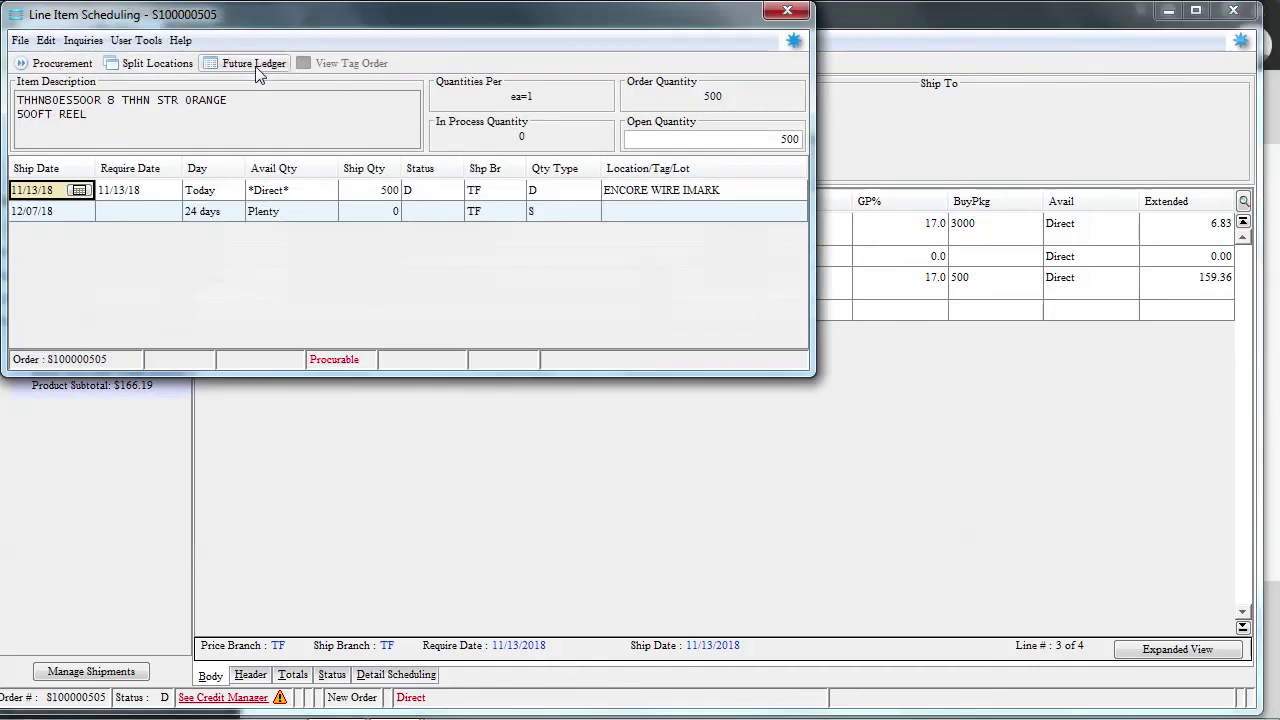
left_click(390, 192)
type("0")
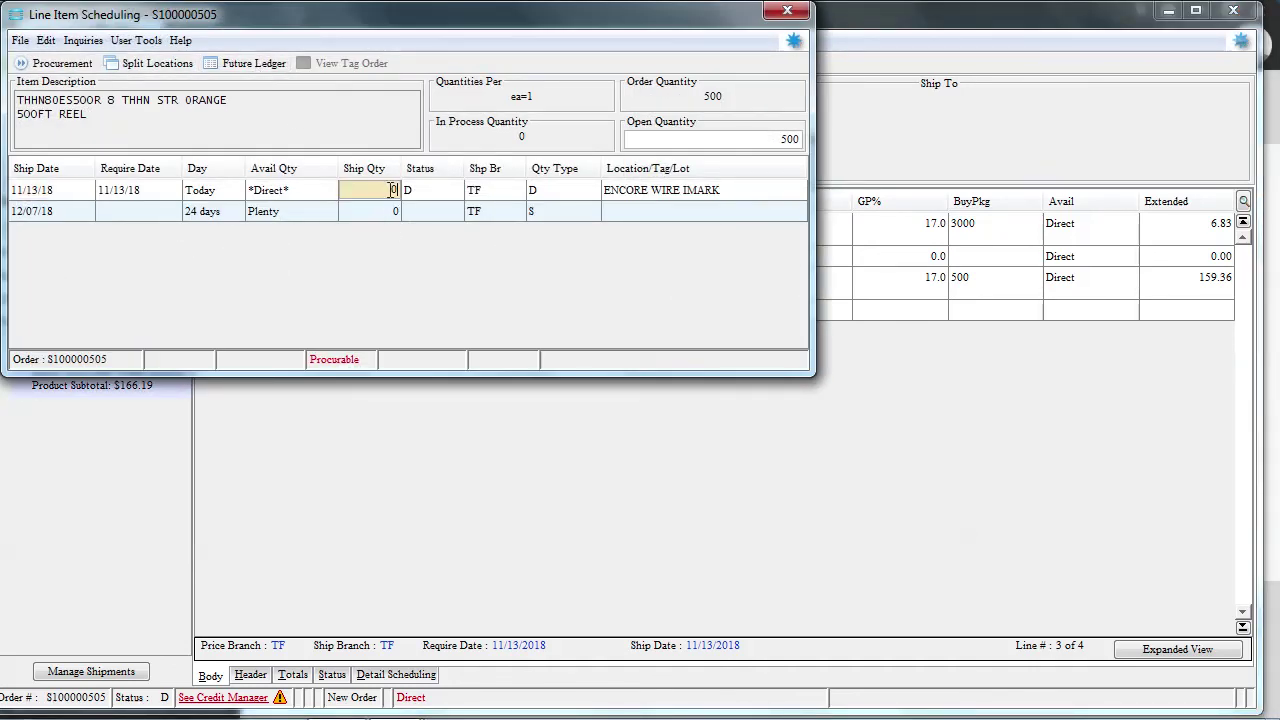
key("Return")
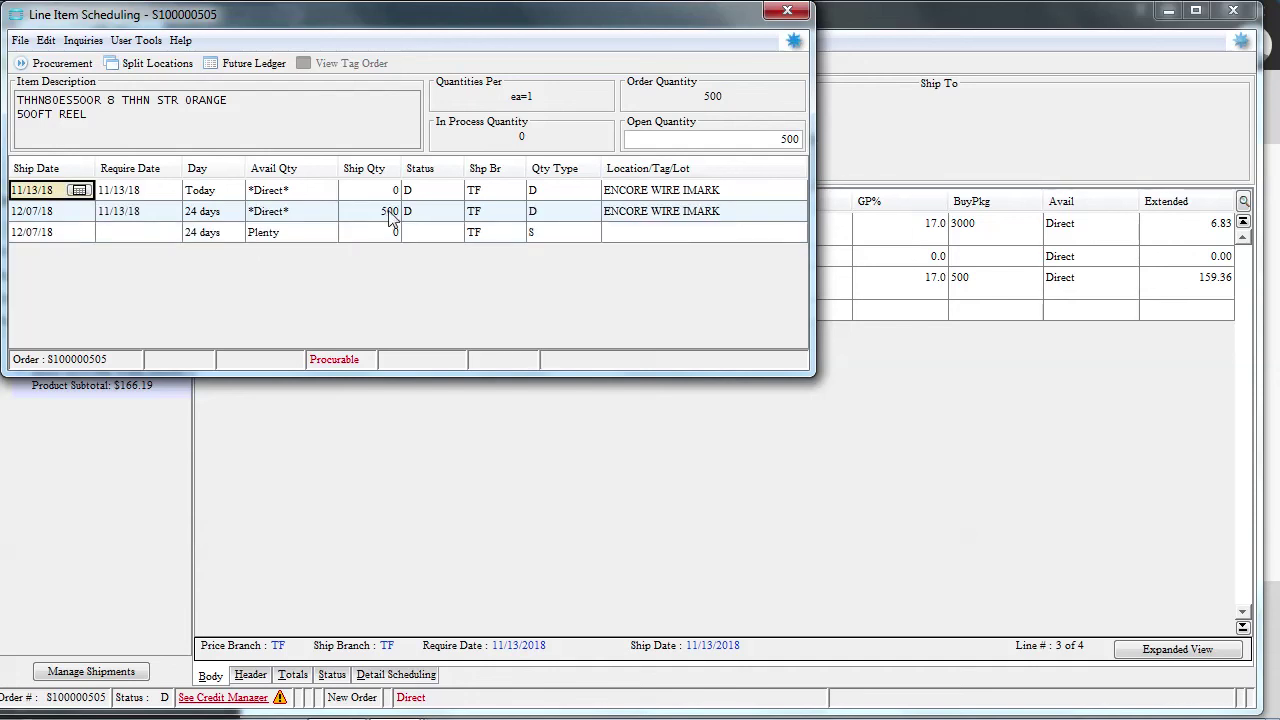
left_click(385, 238)
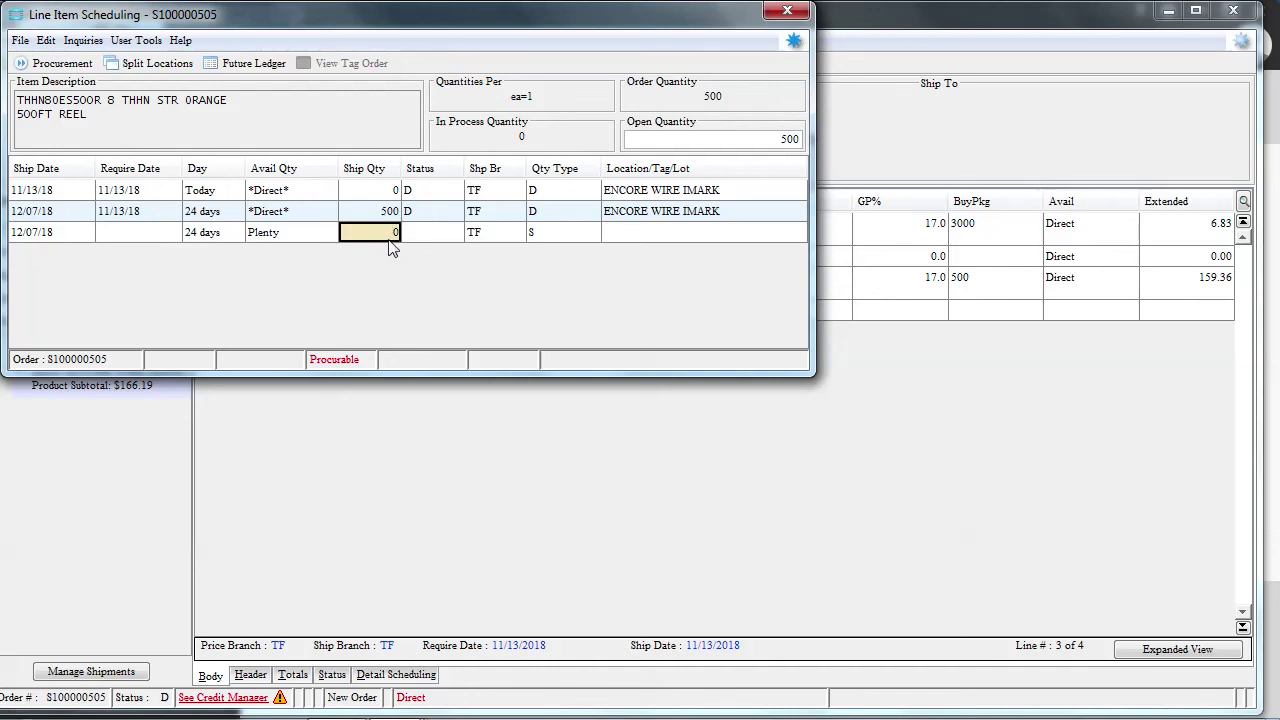
type("500")
key("Return")
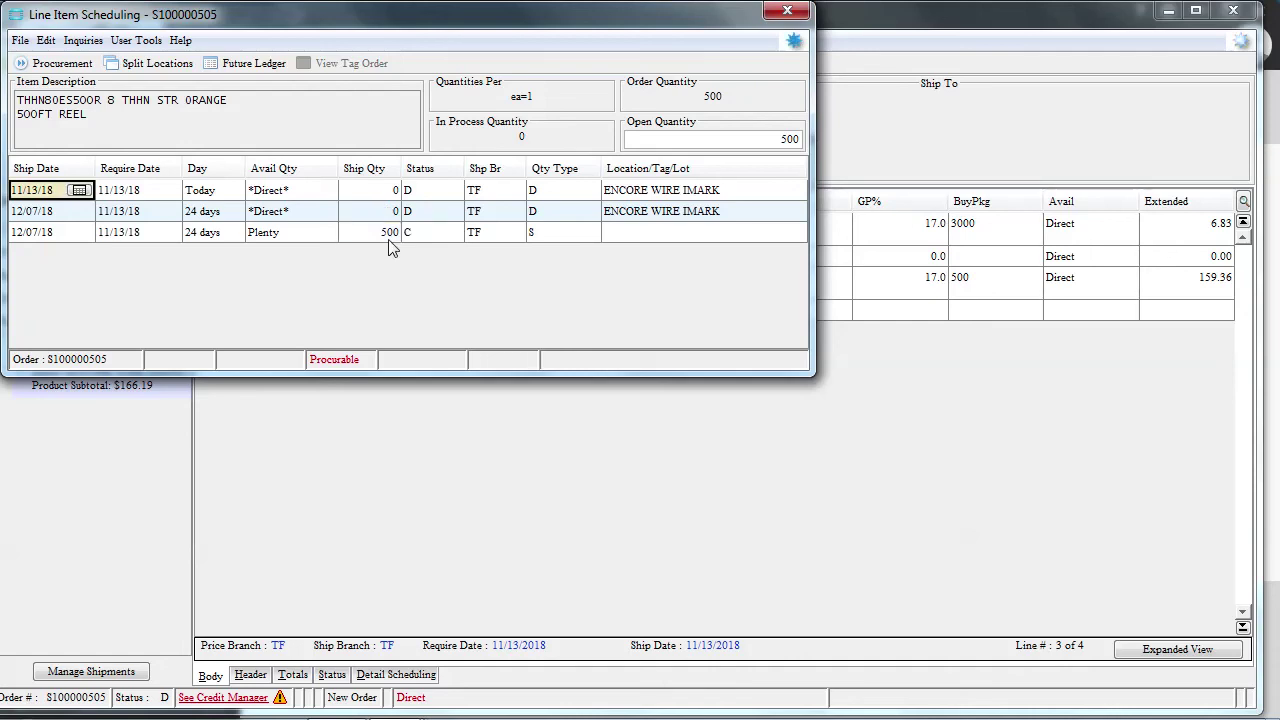